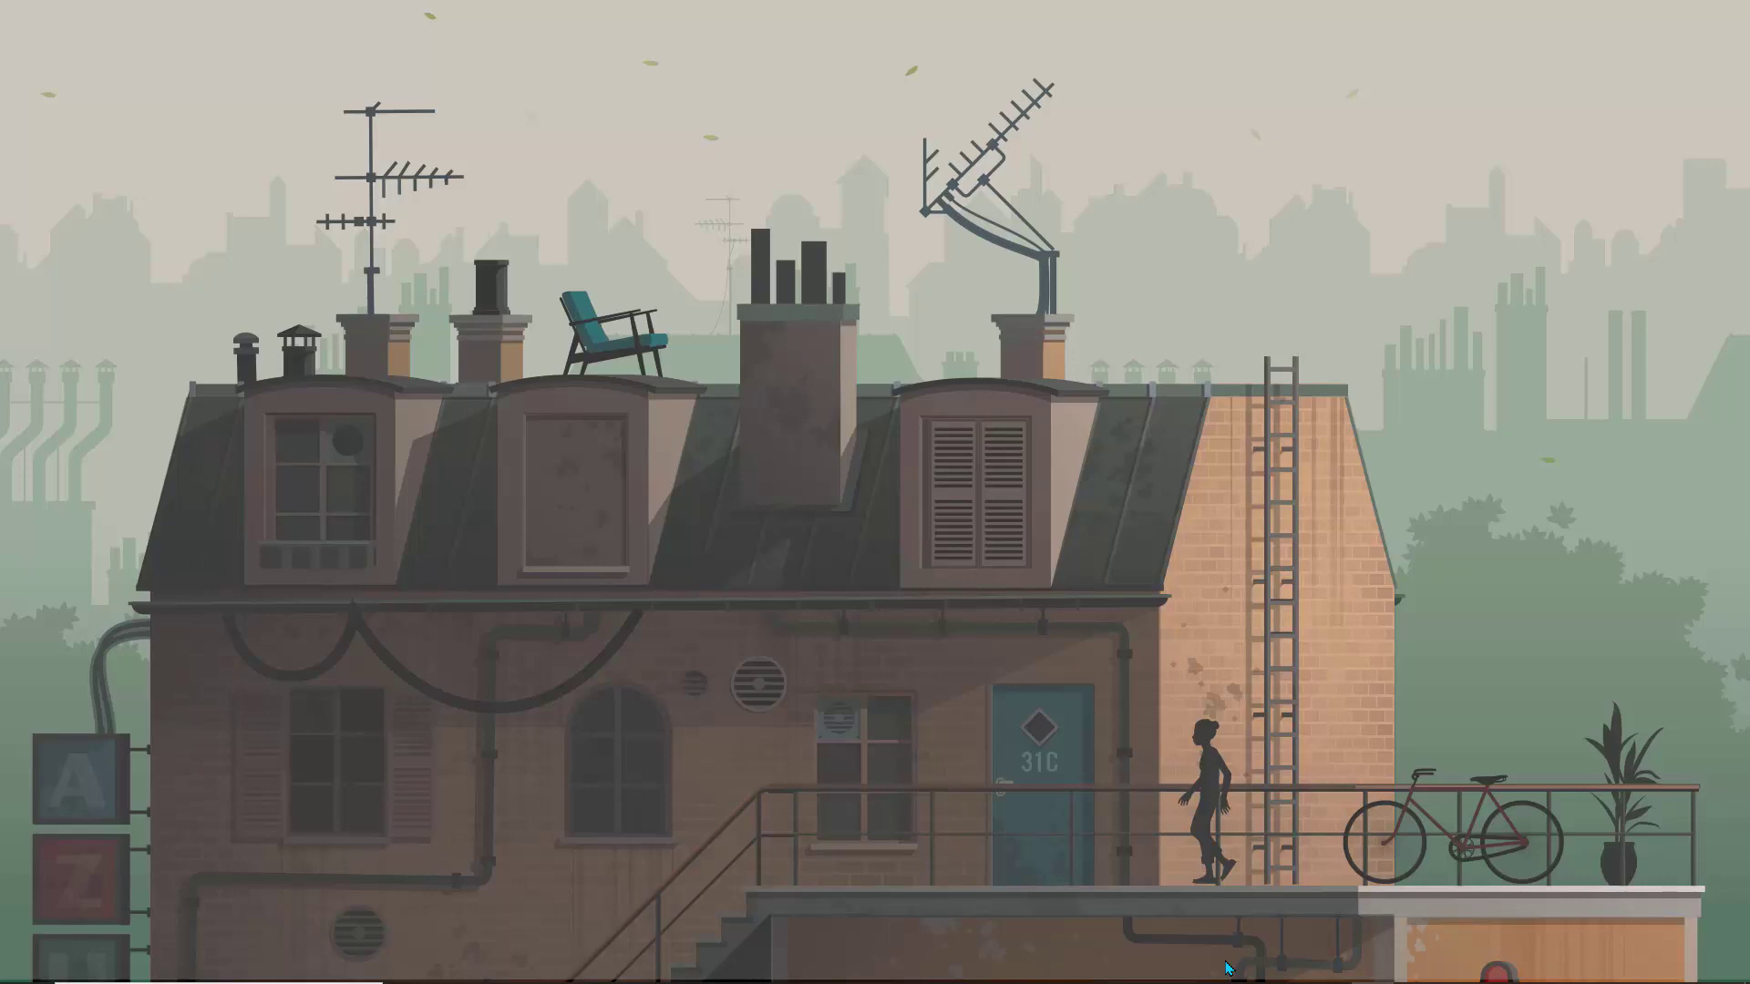
- Open HP Scan and scan the drawing as a colour A4 photo with the Save as JPEG shortcut
{"action": "mouse_move", "coordinate": [1203, 979]}
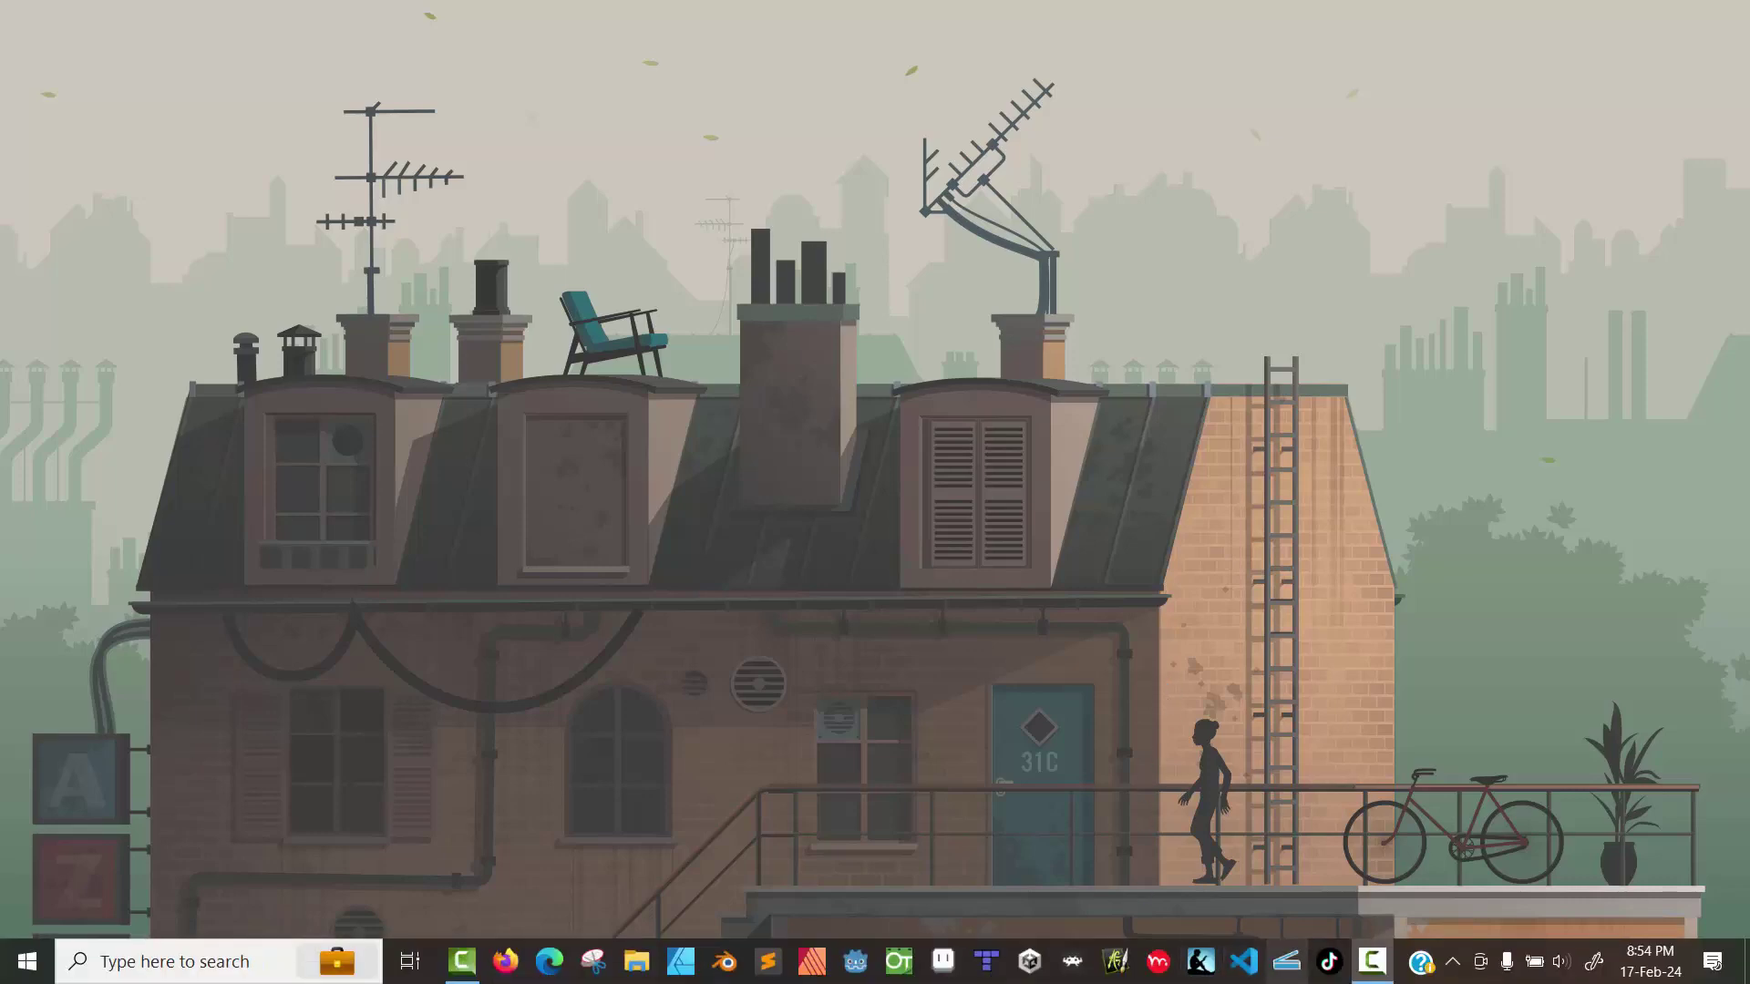
{"action": "left_click", "coordinate": [1289, 958]}
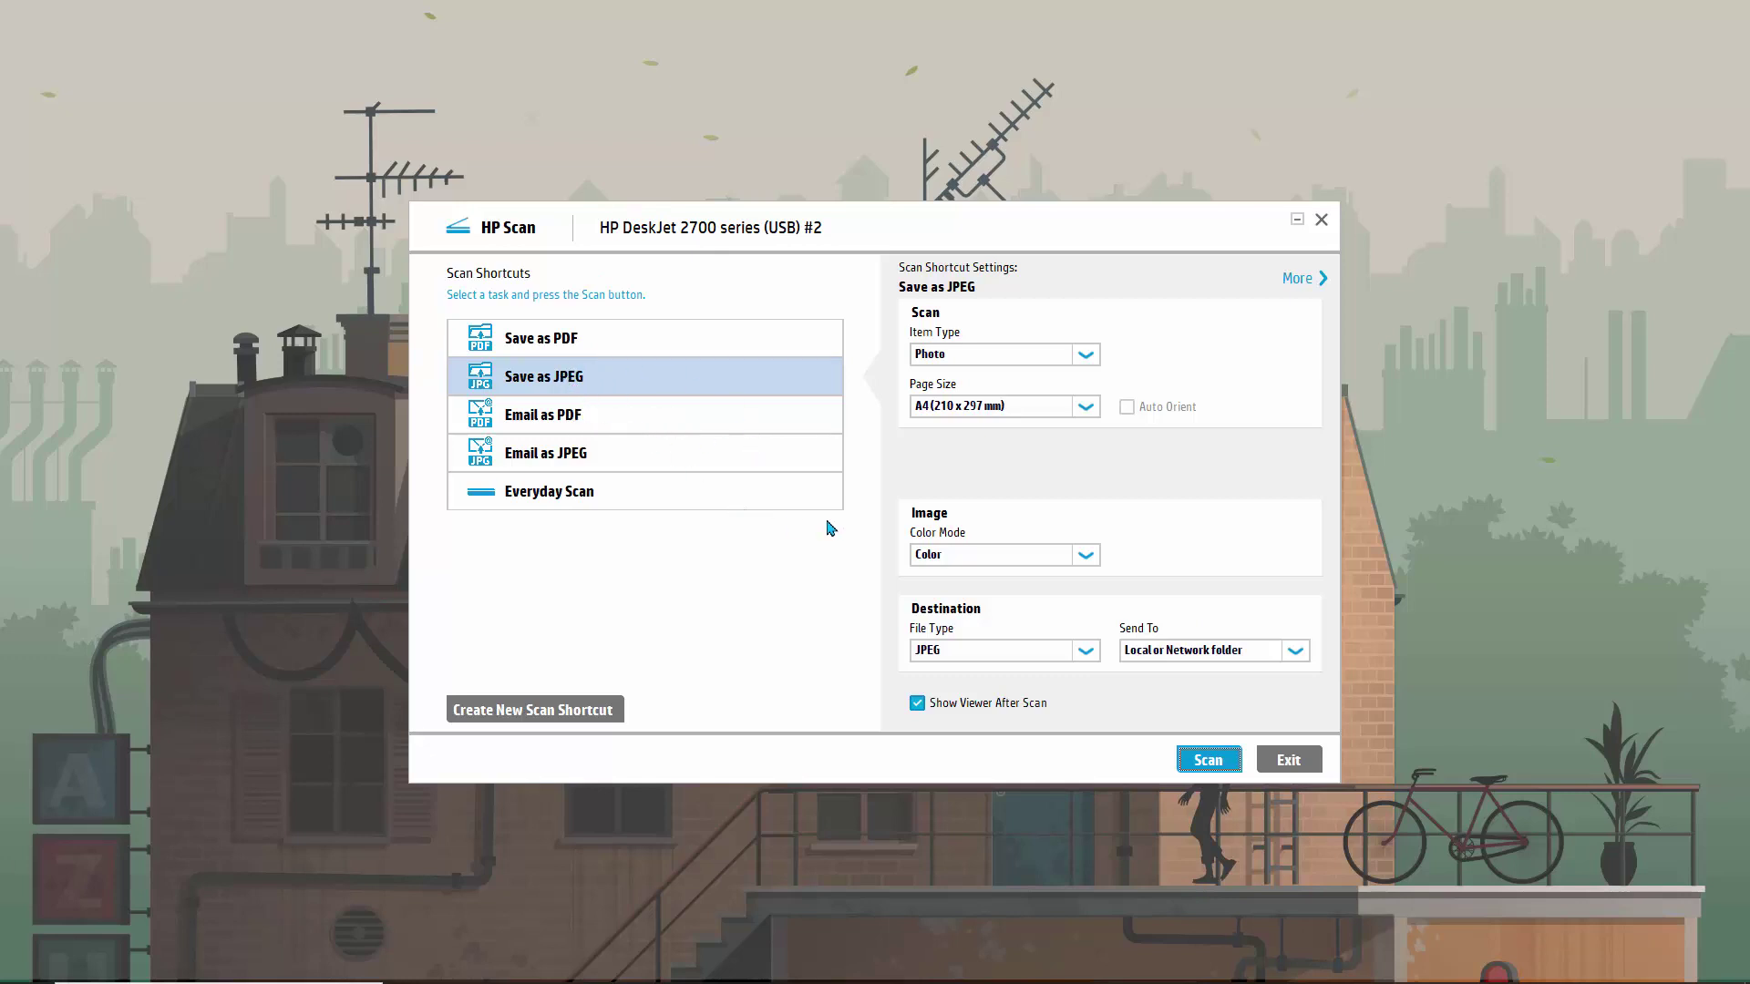
{"action": "left_click", "coordinate": [1191, 763]}
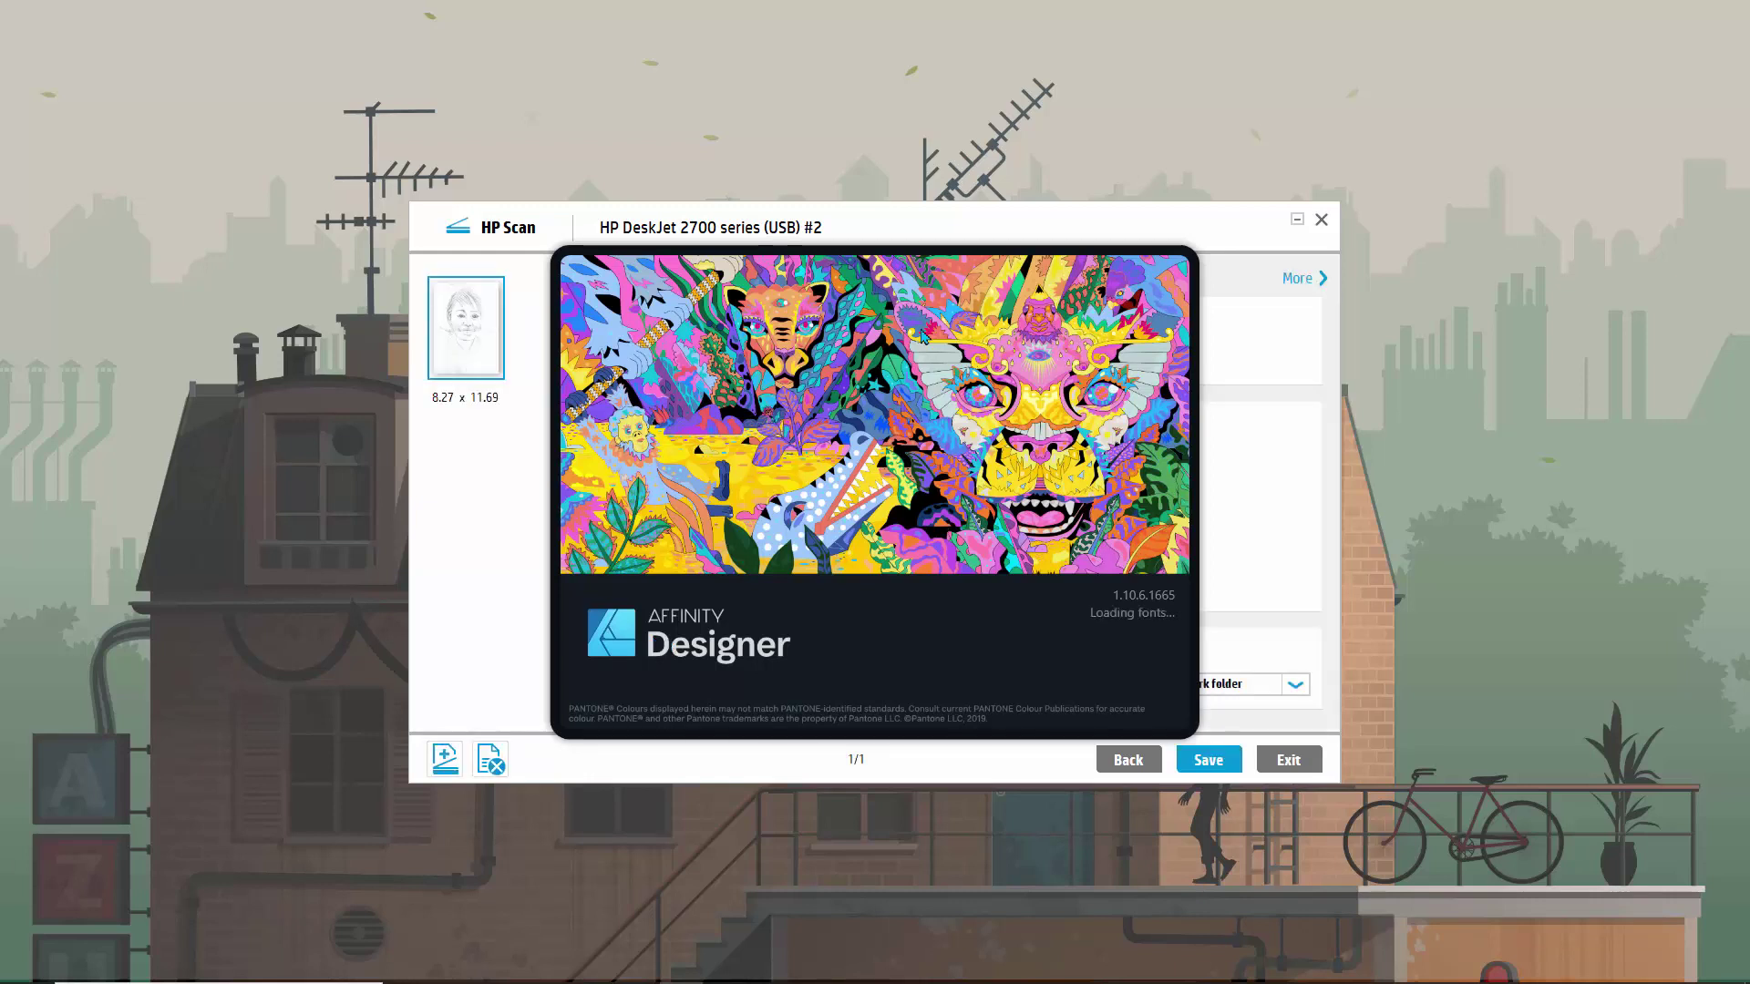
{"action": "left_click", "coordinate": [1027, 237]}
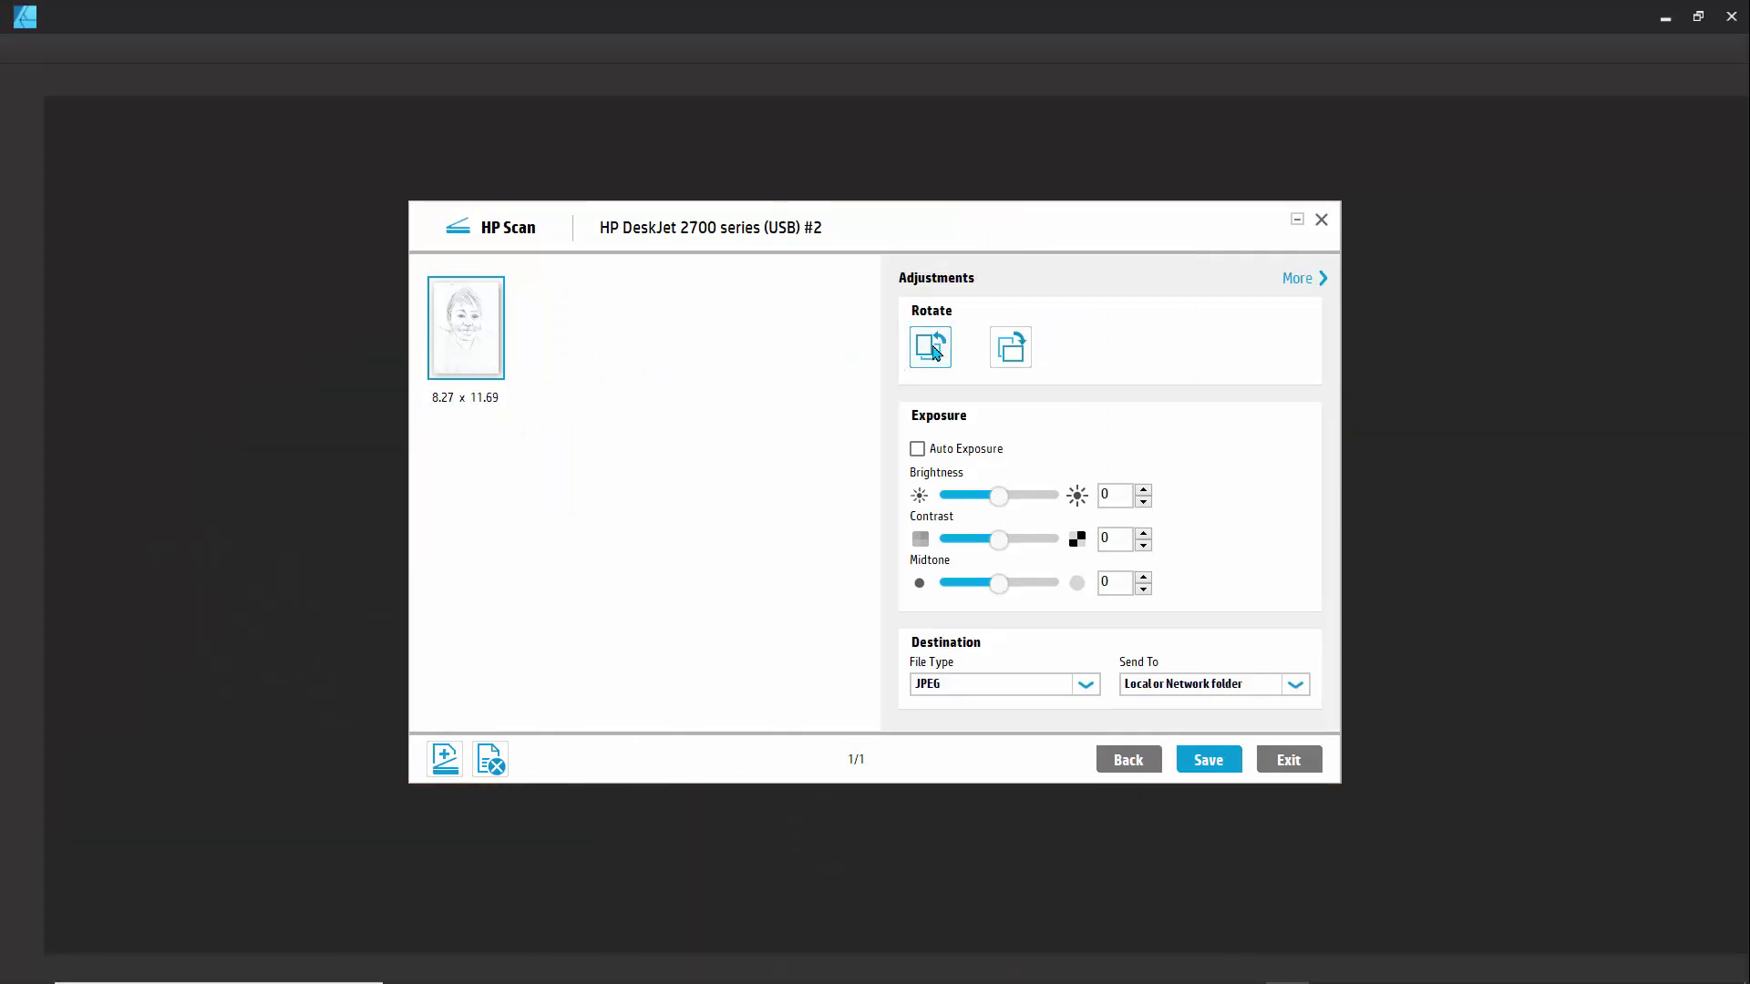
- Try rotating the scanned drawing in both directions, ending with it upright
{"action": "left_click", "coordinate": [931, 347]}
{"action": "left_click", "coordinate": [931, 347]}
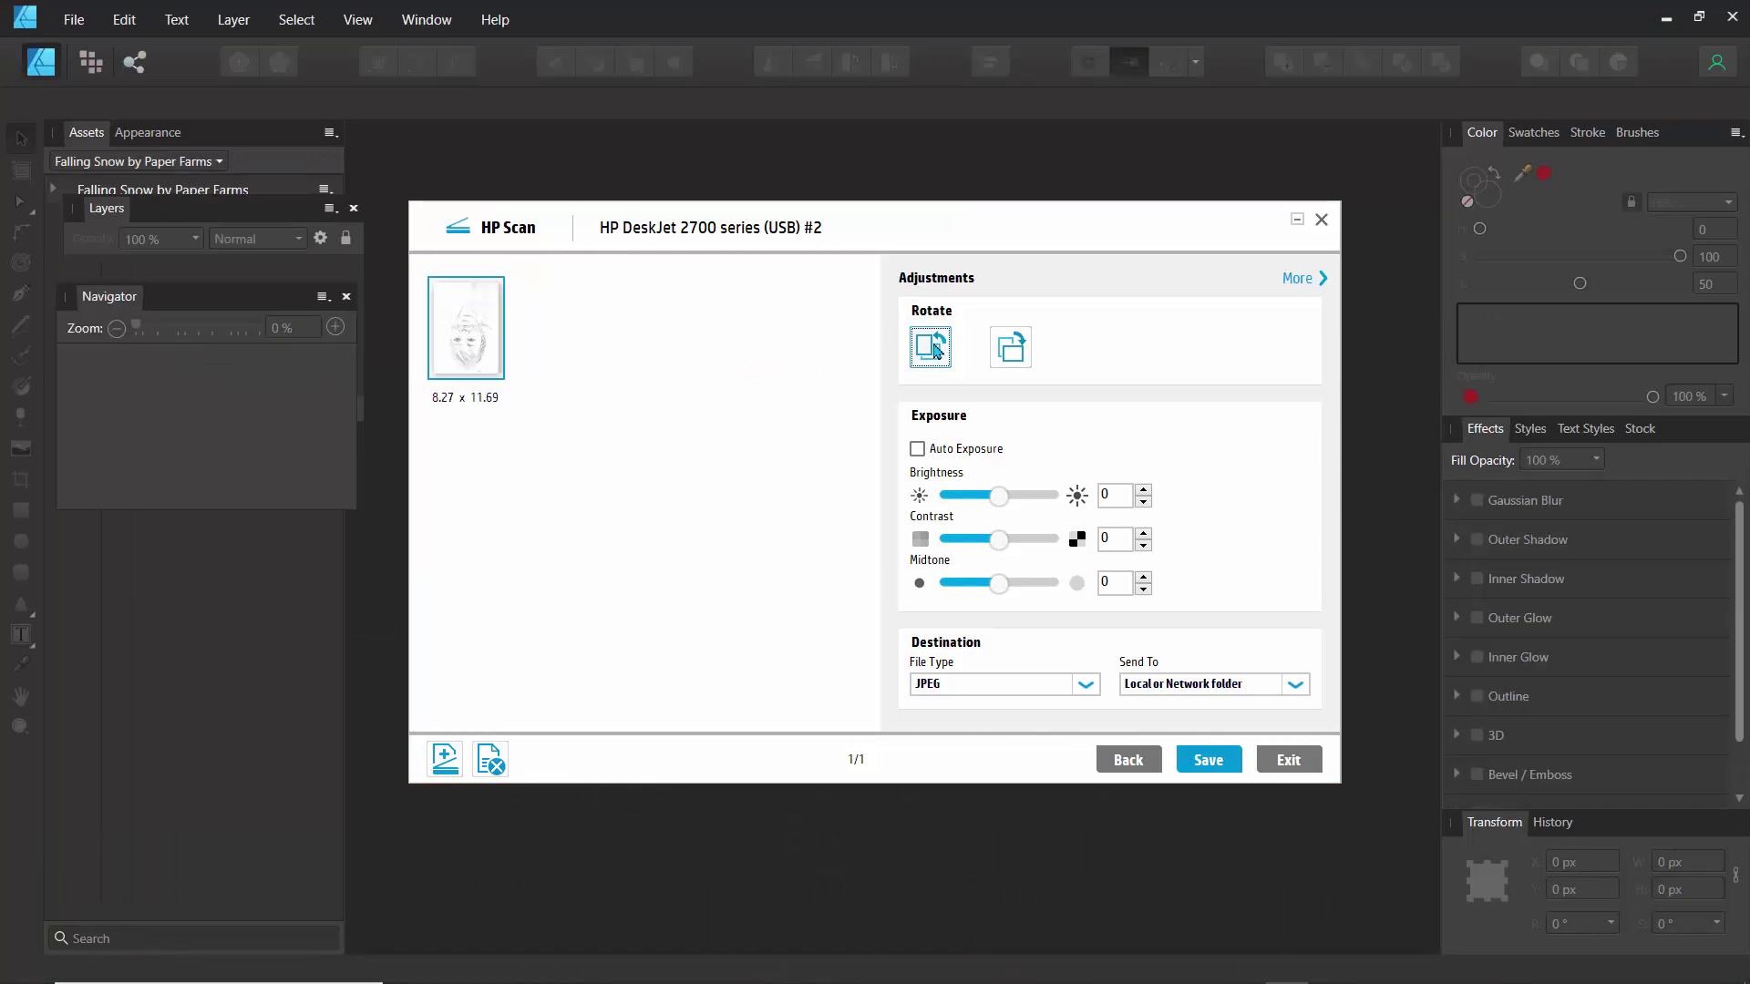
{"action": "left_click", "coordinate": [931, 347]}
{"action": "left_click", "coordinate": [931, 347]}
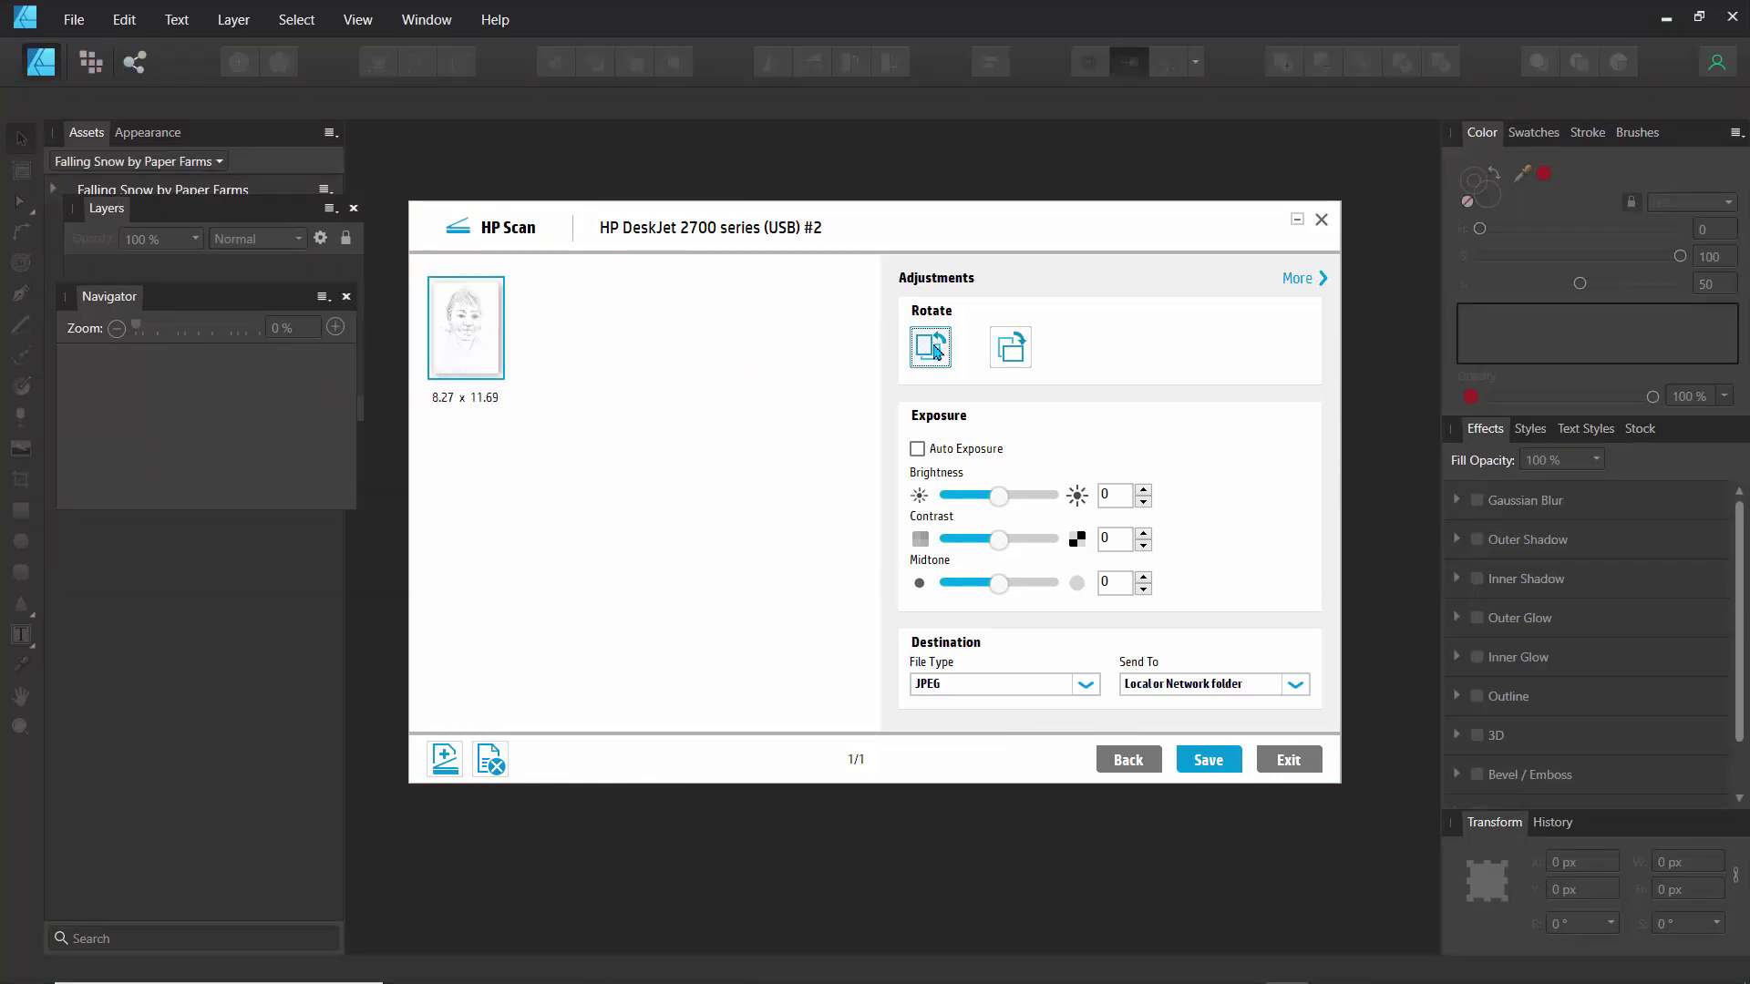
{"action": "left_click", "coordinate": [1009, 347]}
{"action": "left_click", "coordinate": [933, 361]}
- Keep JPEG as the scan's file type and choose the scans folder on New Volume (D:) as the save location
{"action": "left_click", "coordinate": [1087, 685]}
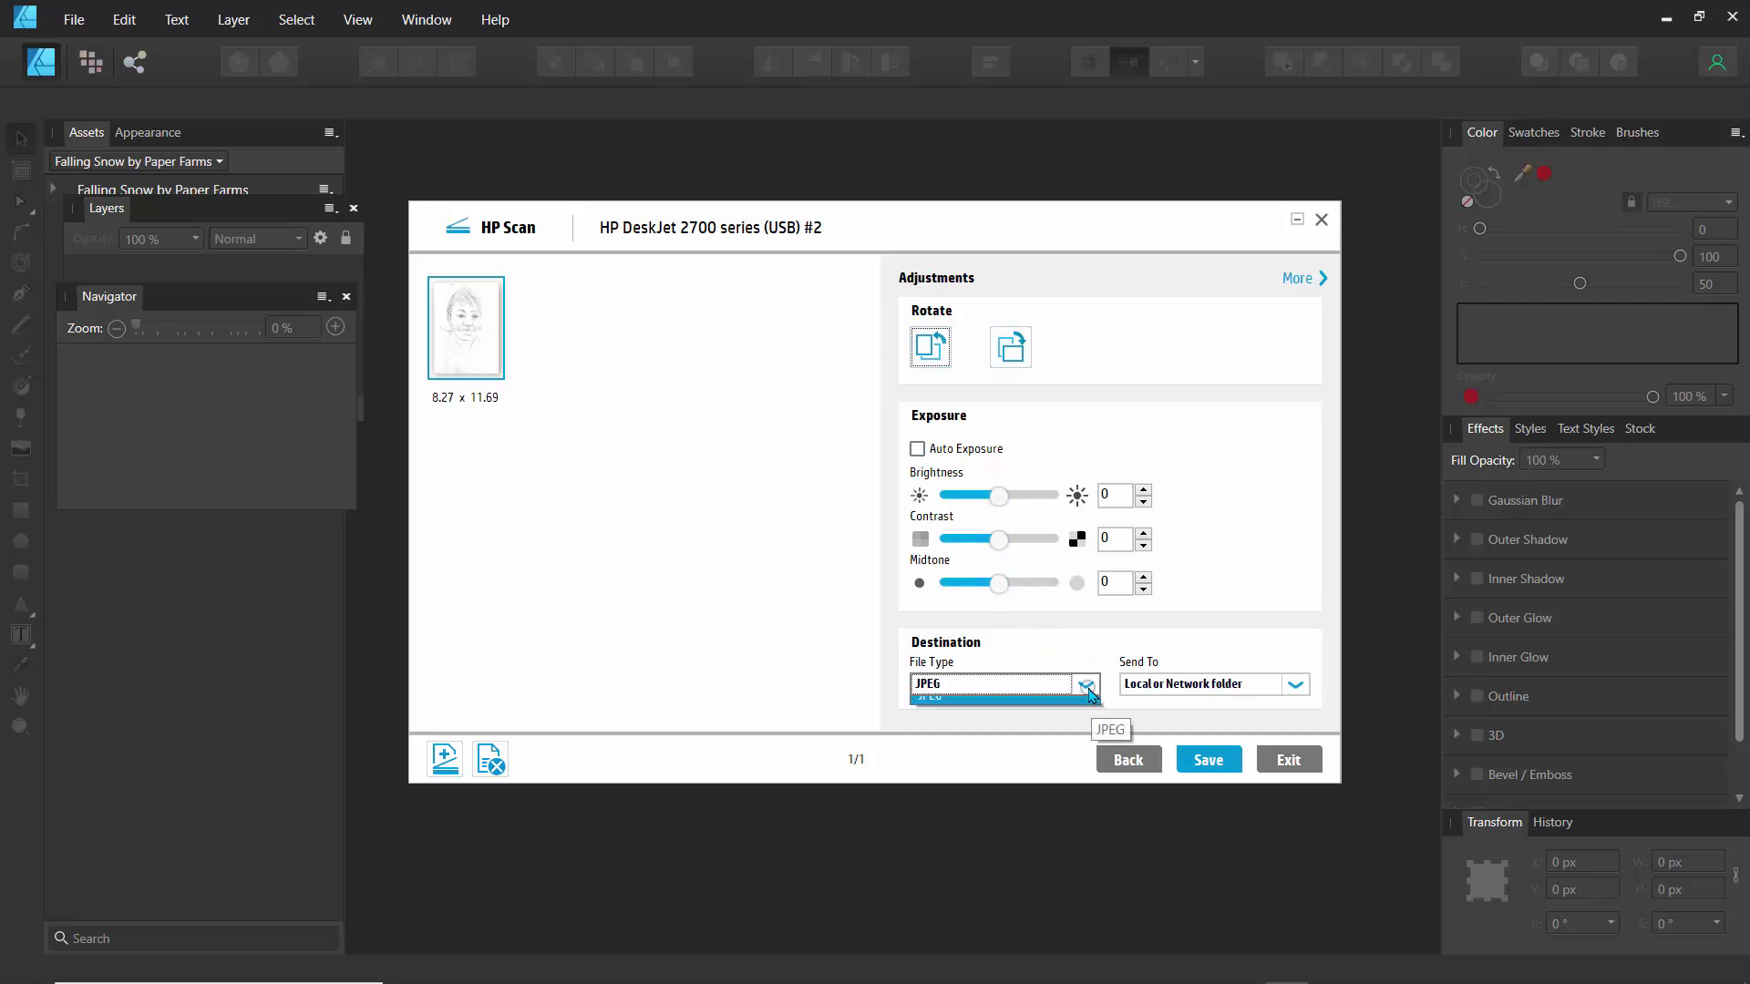
{"action": "left_click", "coordinate": [1090, 691]}
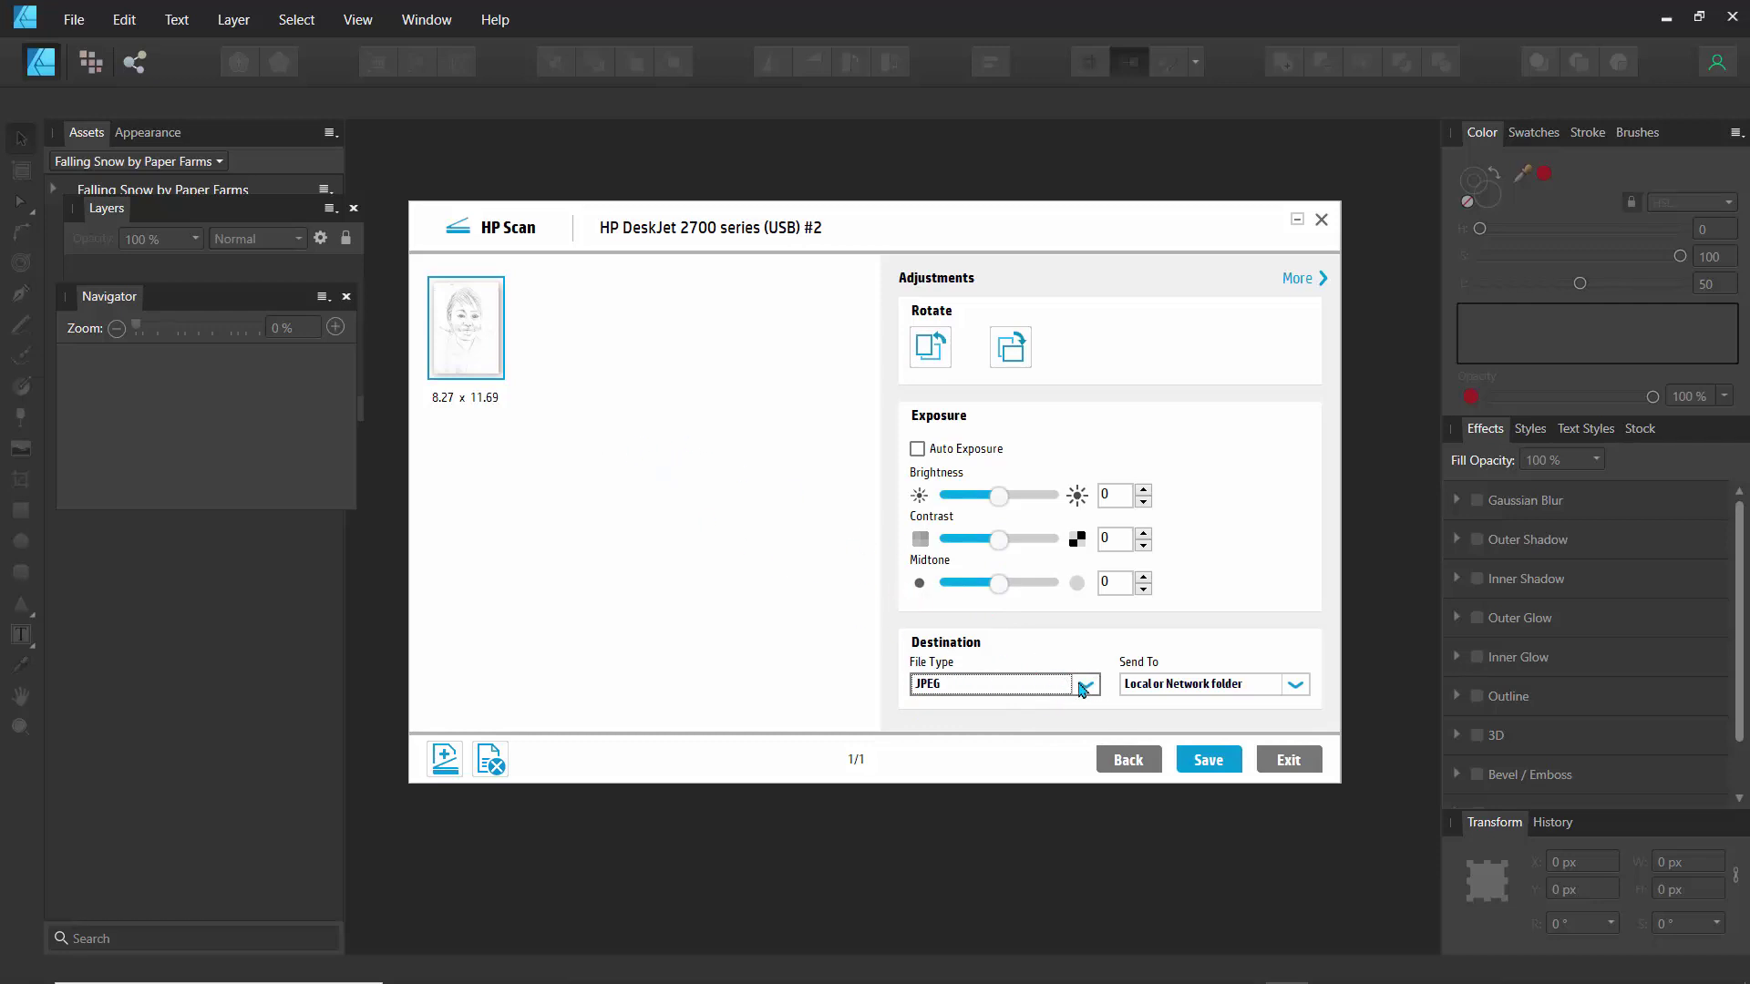
{"action": "left_click", "coordinate": [1208, 763]}
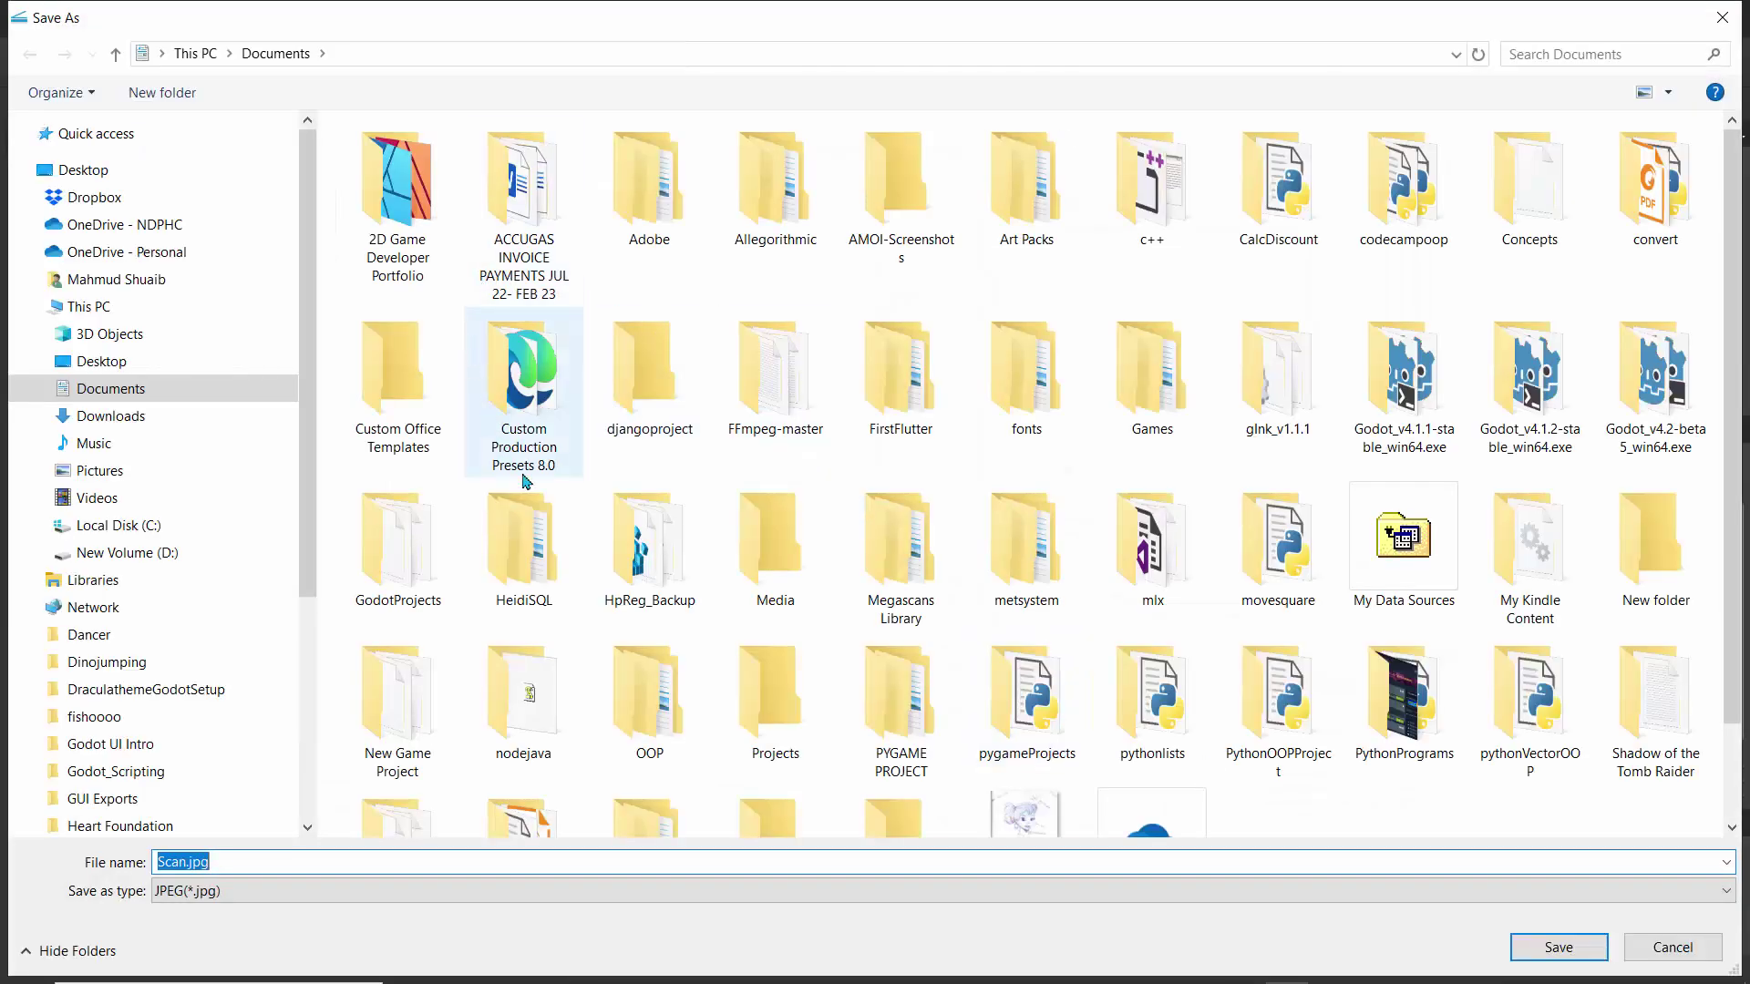
{"action": "left_click", "coordinate": [537, 549]}
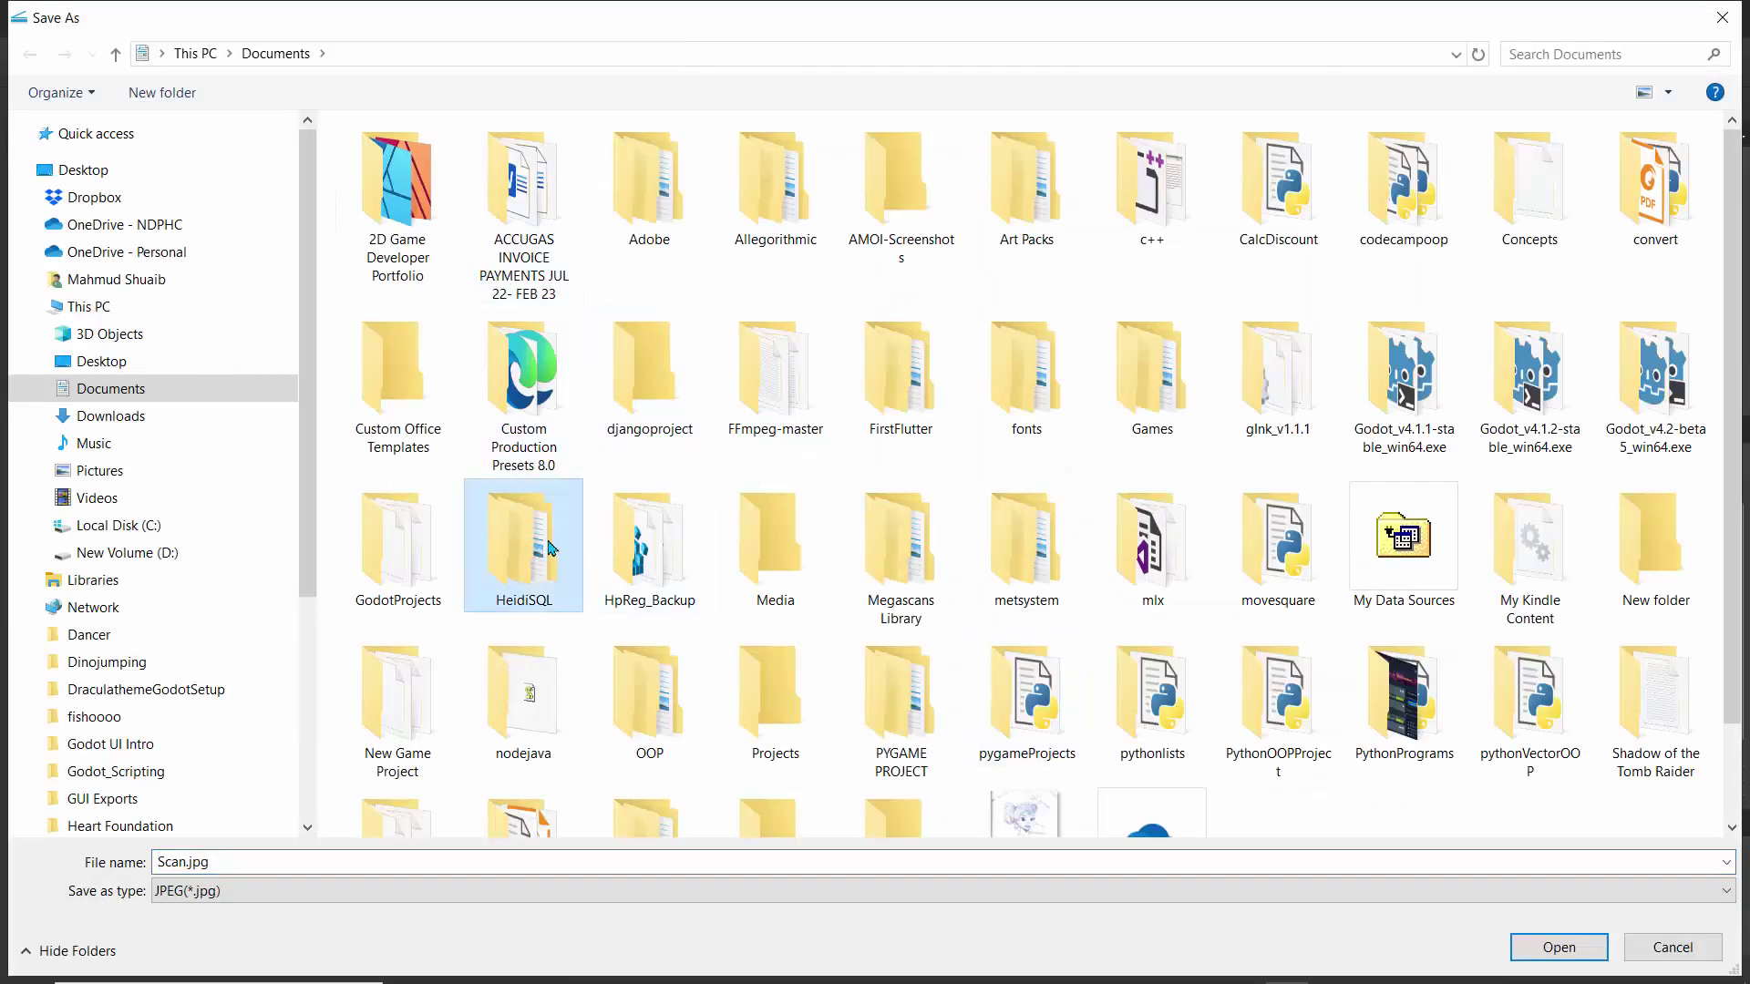
{"action": "left_click", "coordinate": [169, 554]}
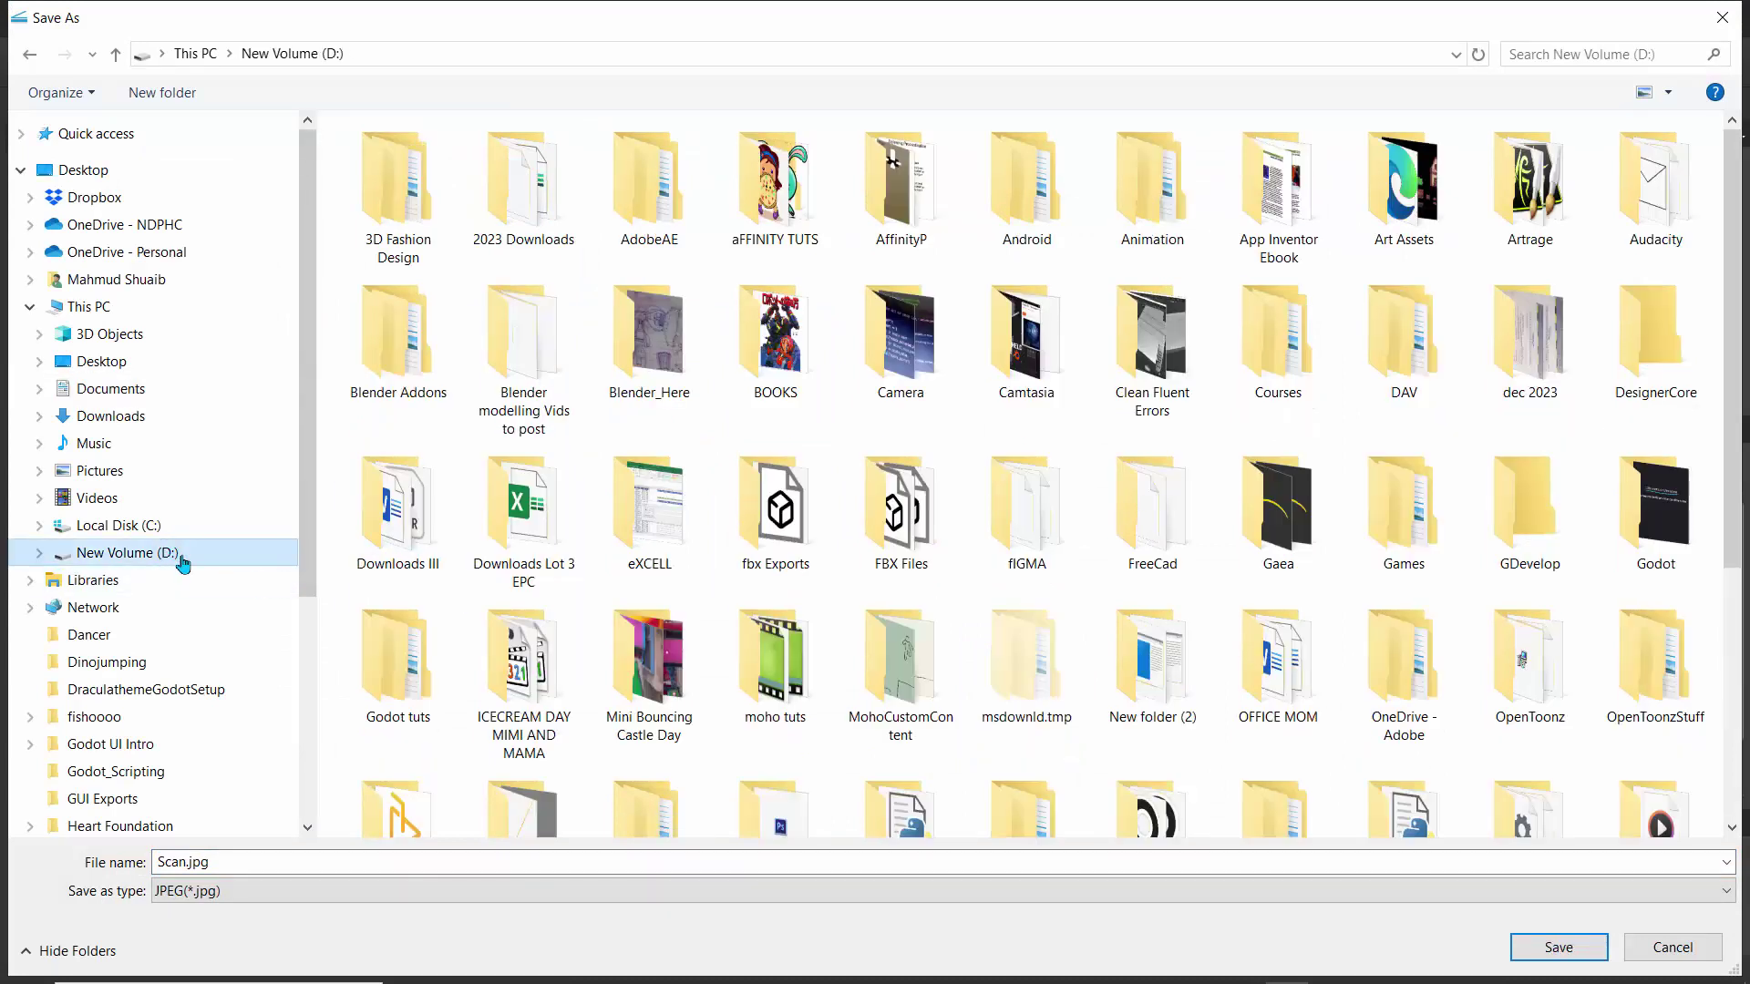
{"action": "scroll", "coordinate": [184, 565], "scroll_direction": "down", "scroll_amount": 3}
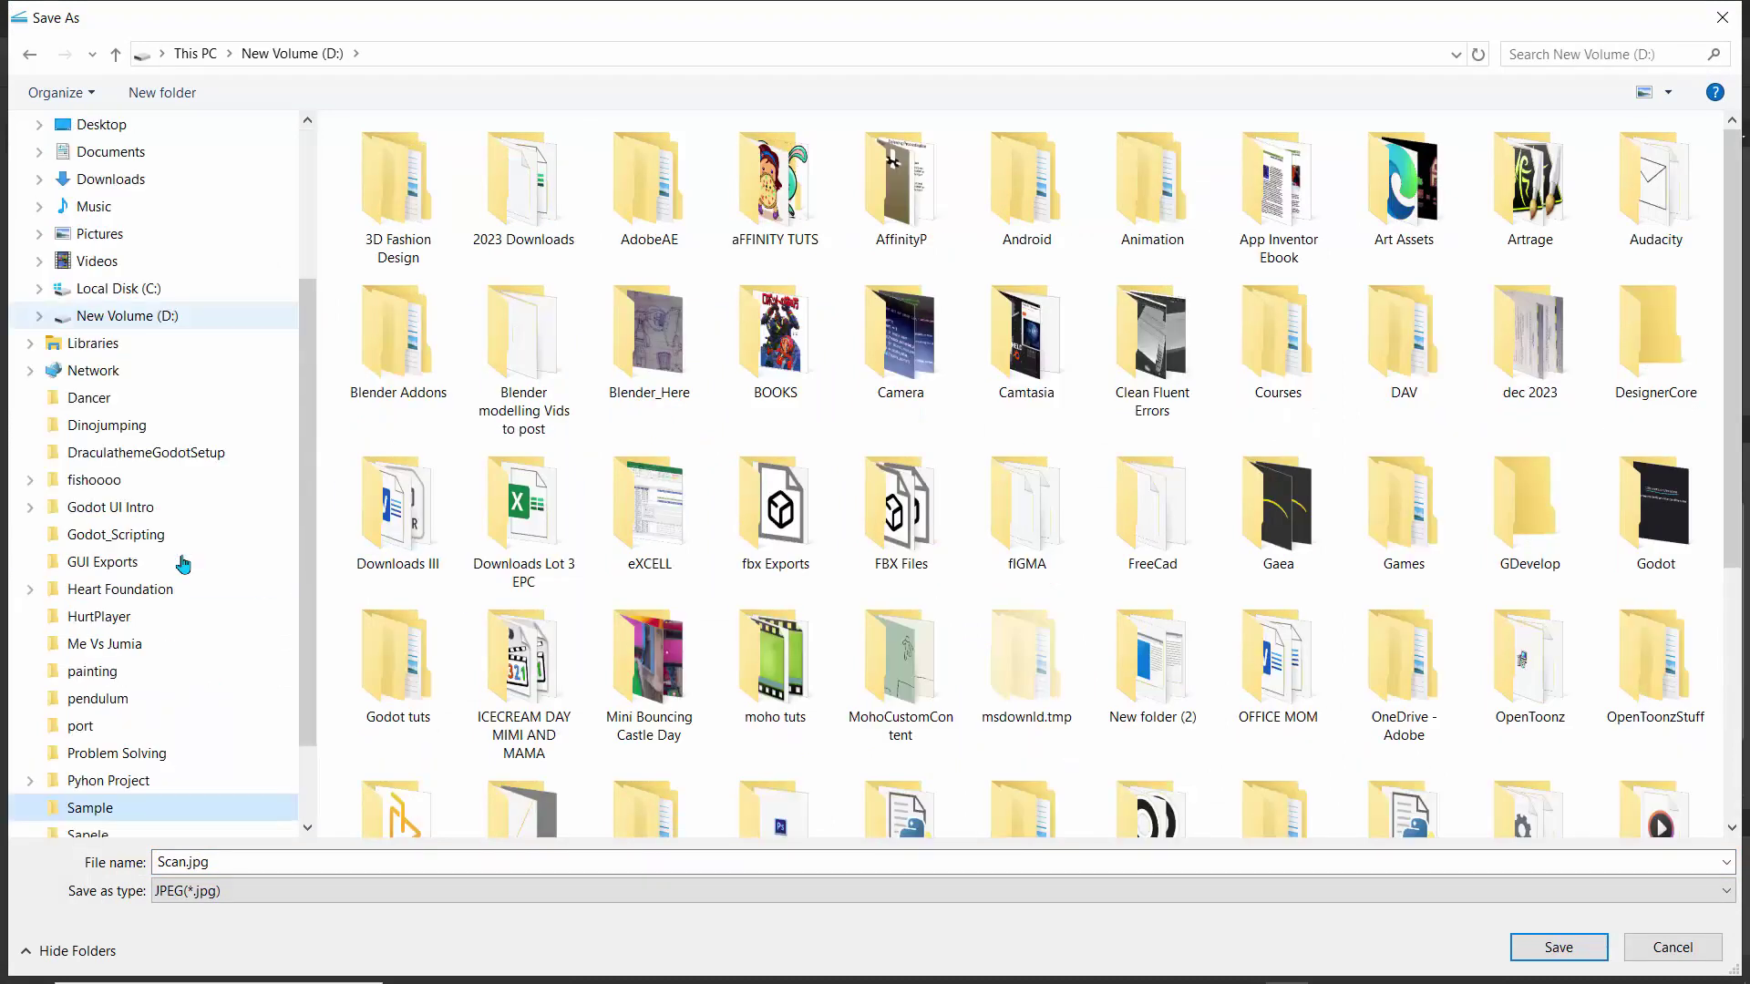
{"action": "left_click", "coordinate": [640, 344]}
{"action": "key", "text": "s"}
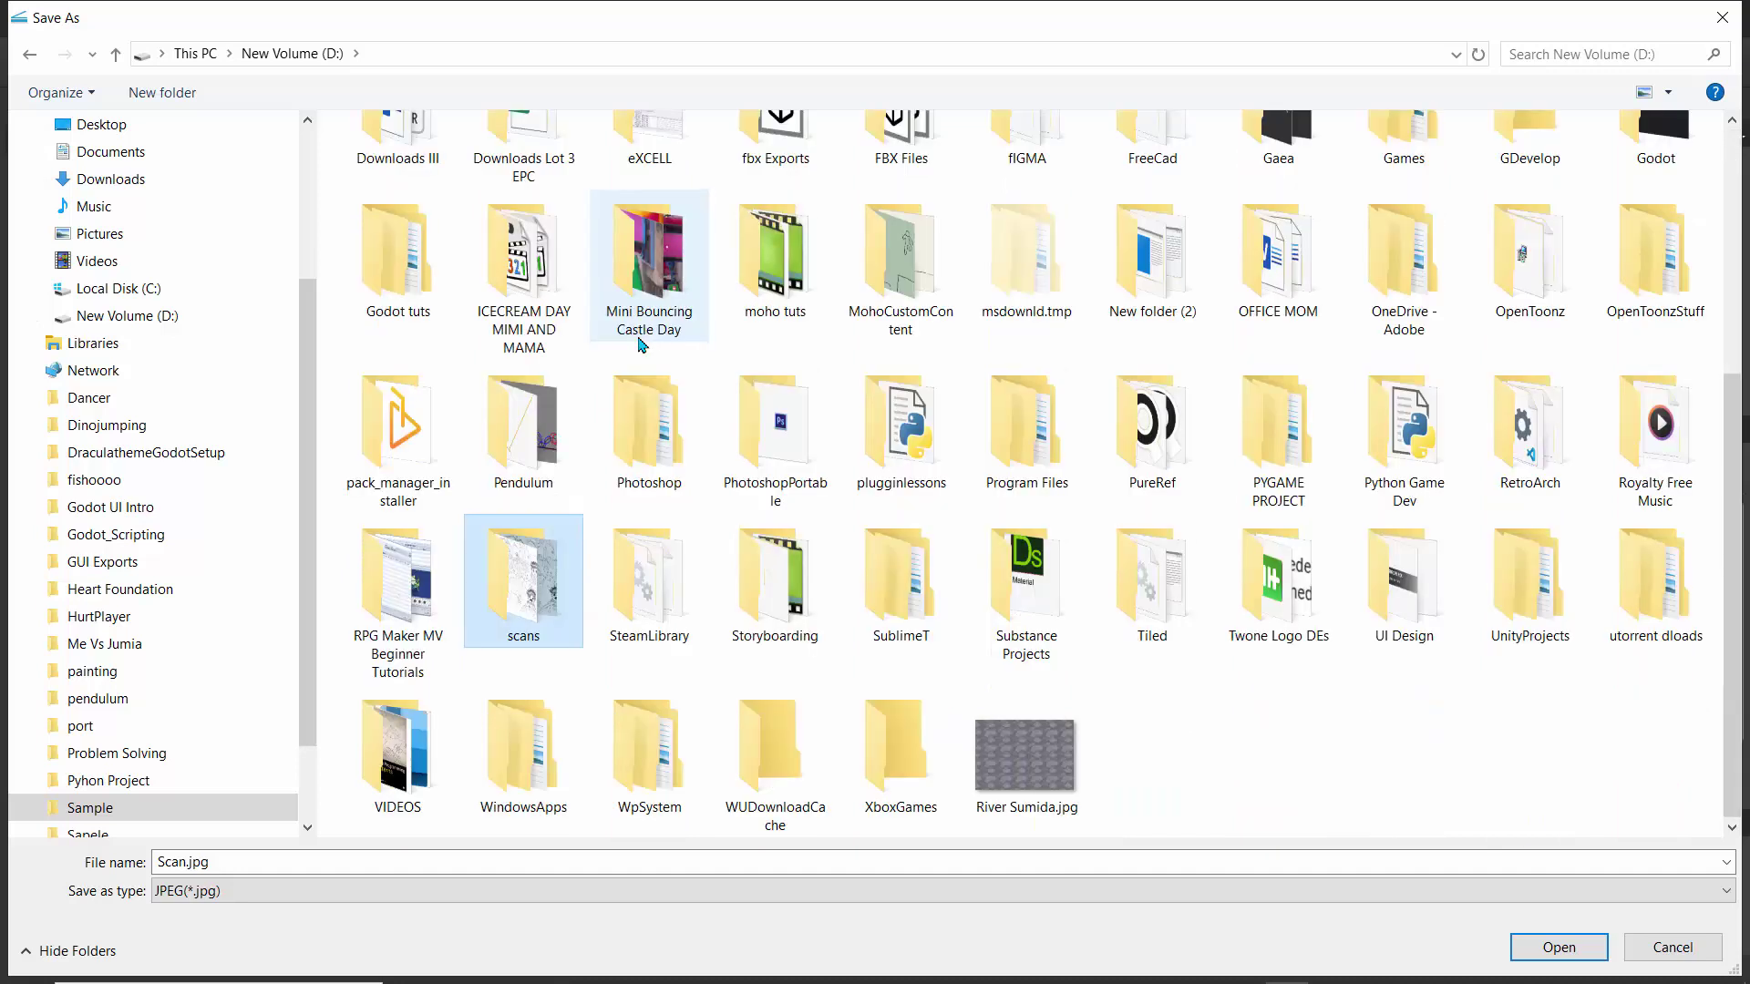
{"action": "key", "text": "t"}
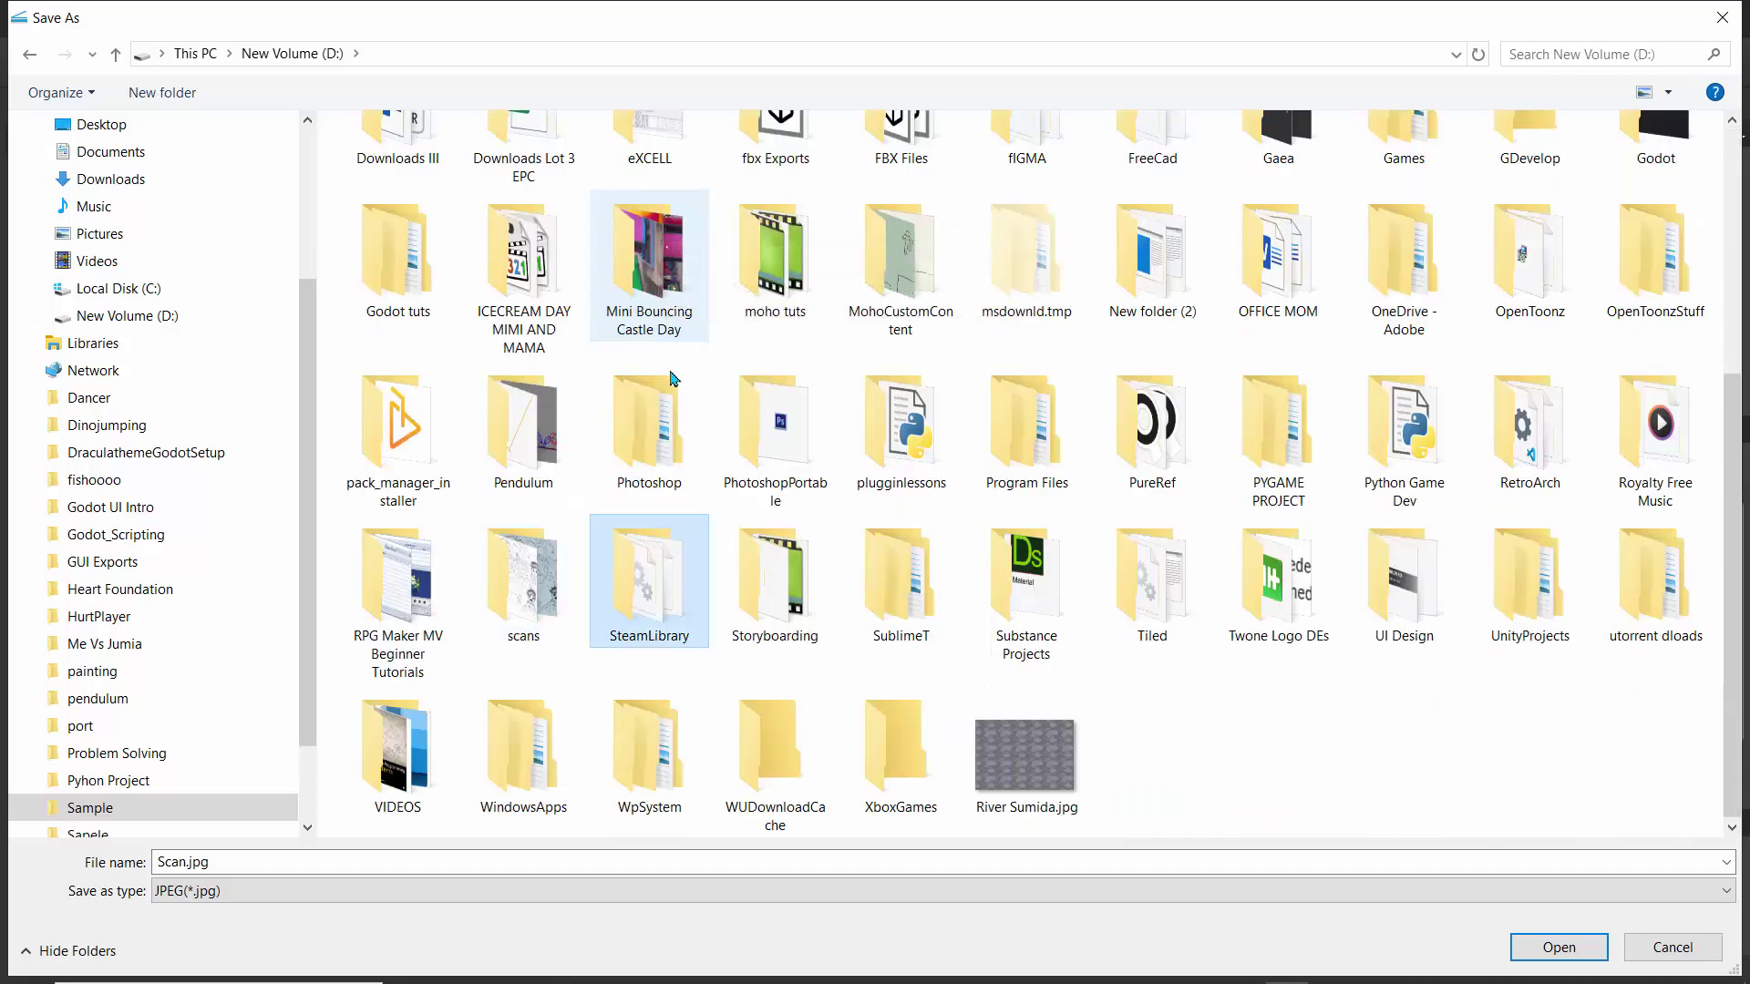
{"action": "double_click", "coordinate": [538, 592]}
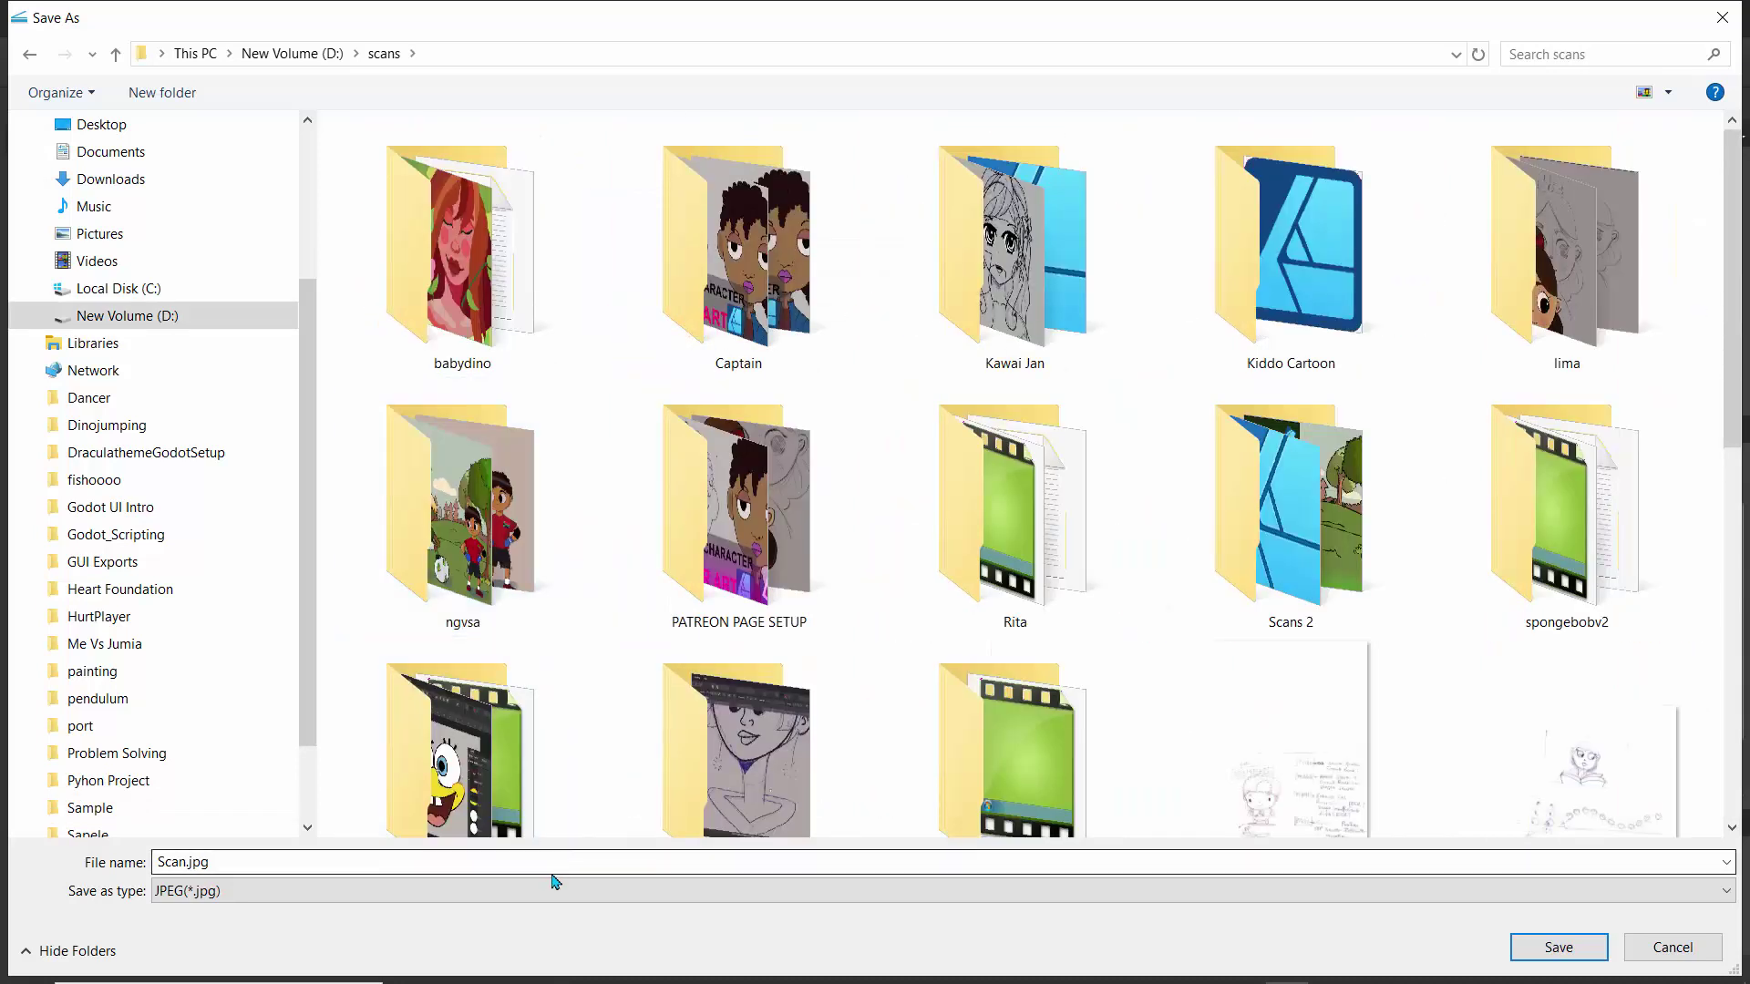
- Name the scanned image eve and save it in the scans folder
{"action": "left_click", "coordinate": [551, 862]}
{"action": "type", "text": "lima"}
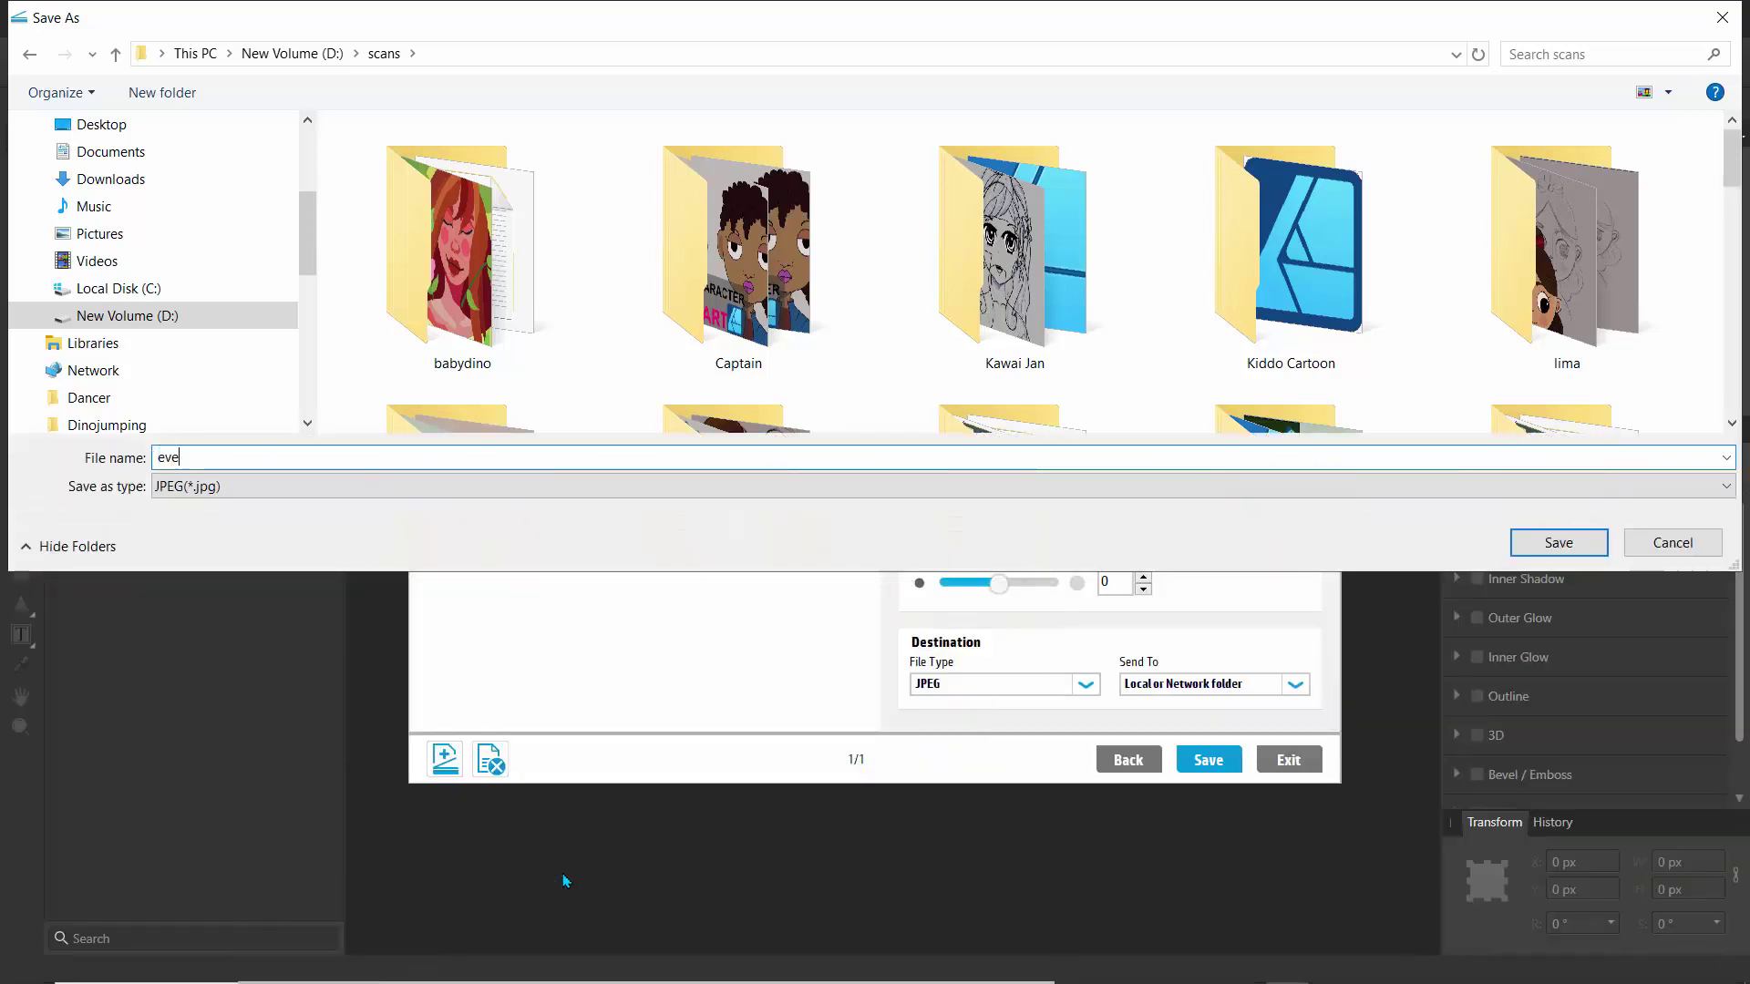
{"action": "key", "text": "Return"}
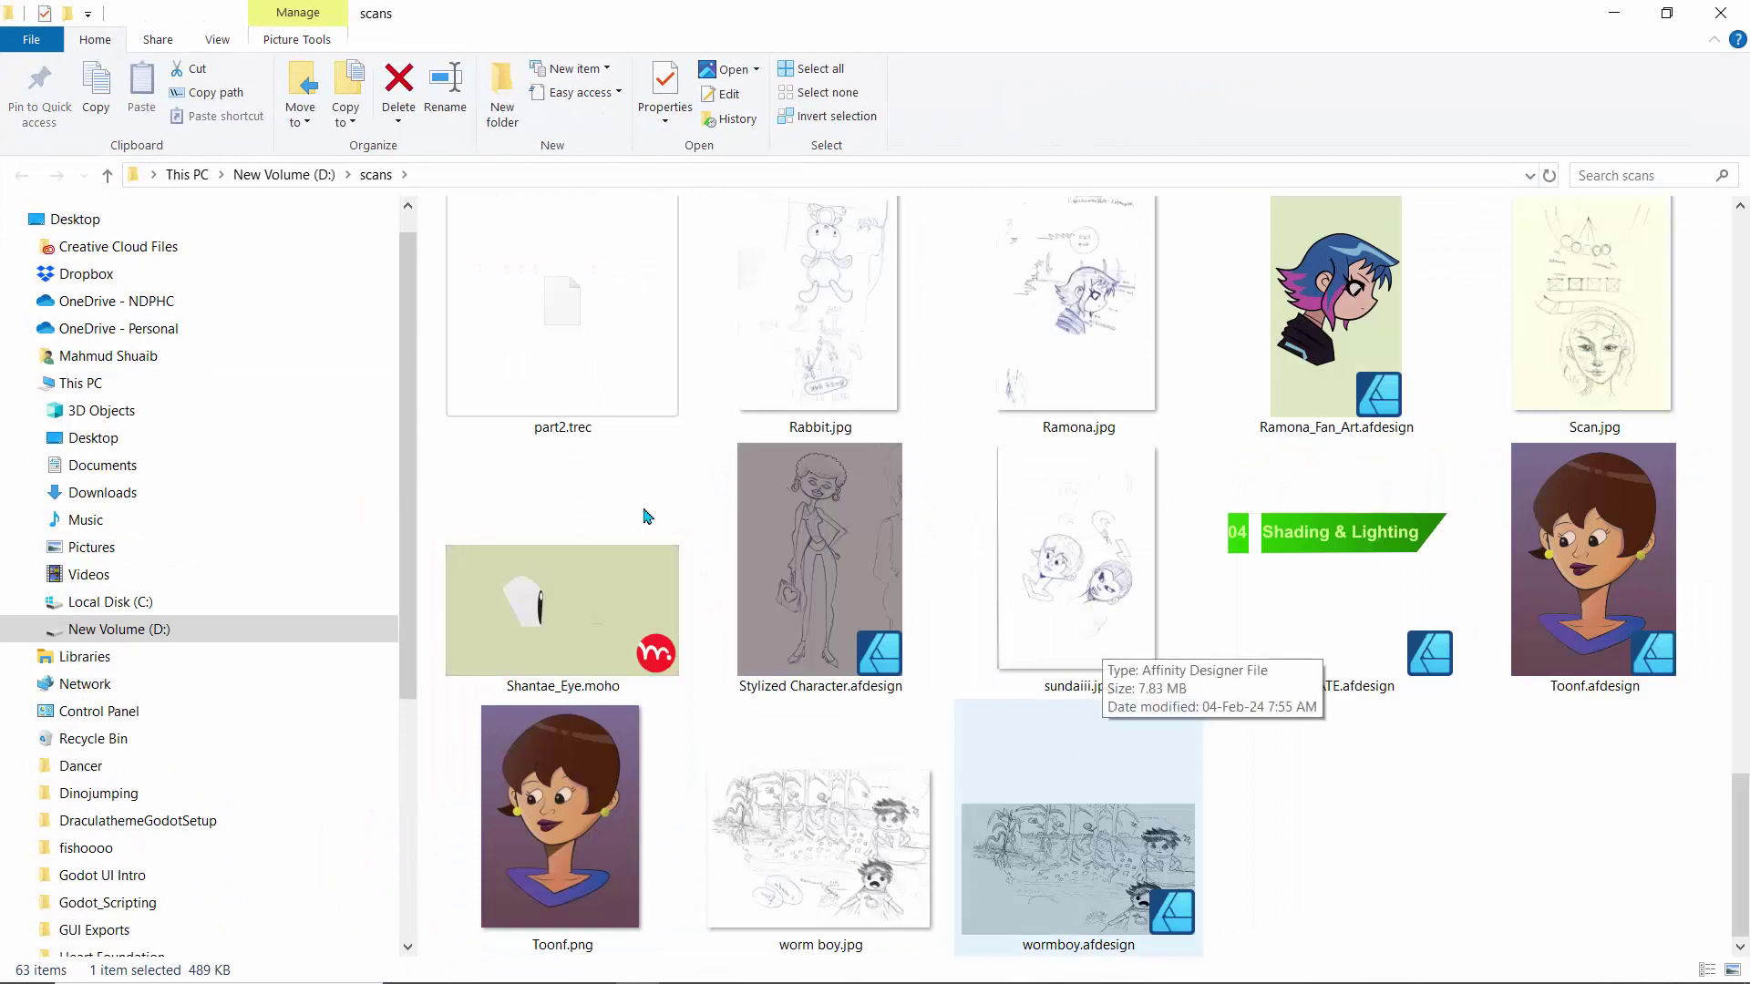
- Open eve.jpg from the scans folder, examine the portrait sketch from hair to collar, and close the image viewer
{"action": "left_click", "coordinate": [1042, 620]}
{"action": "key", "text": "e"}
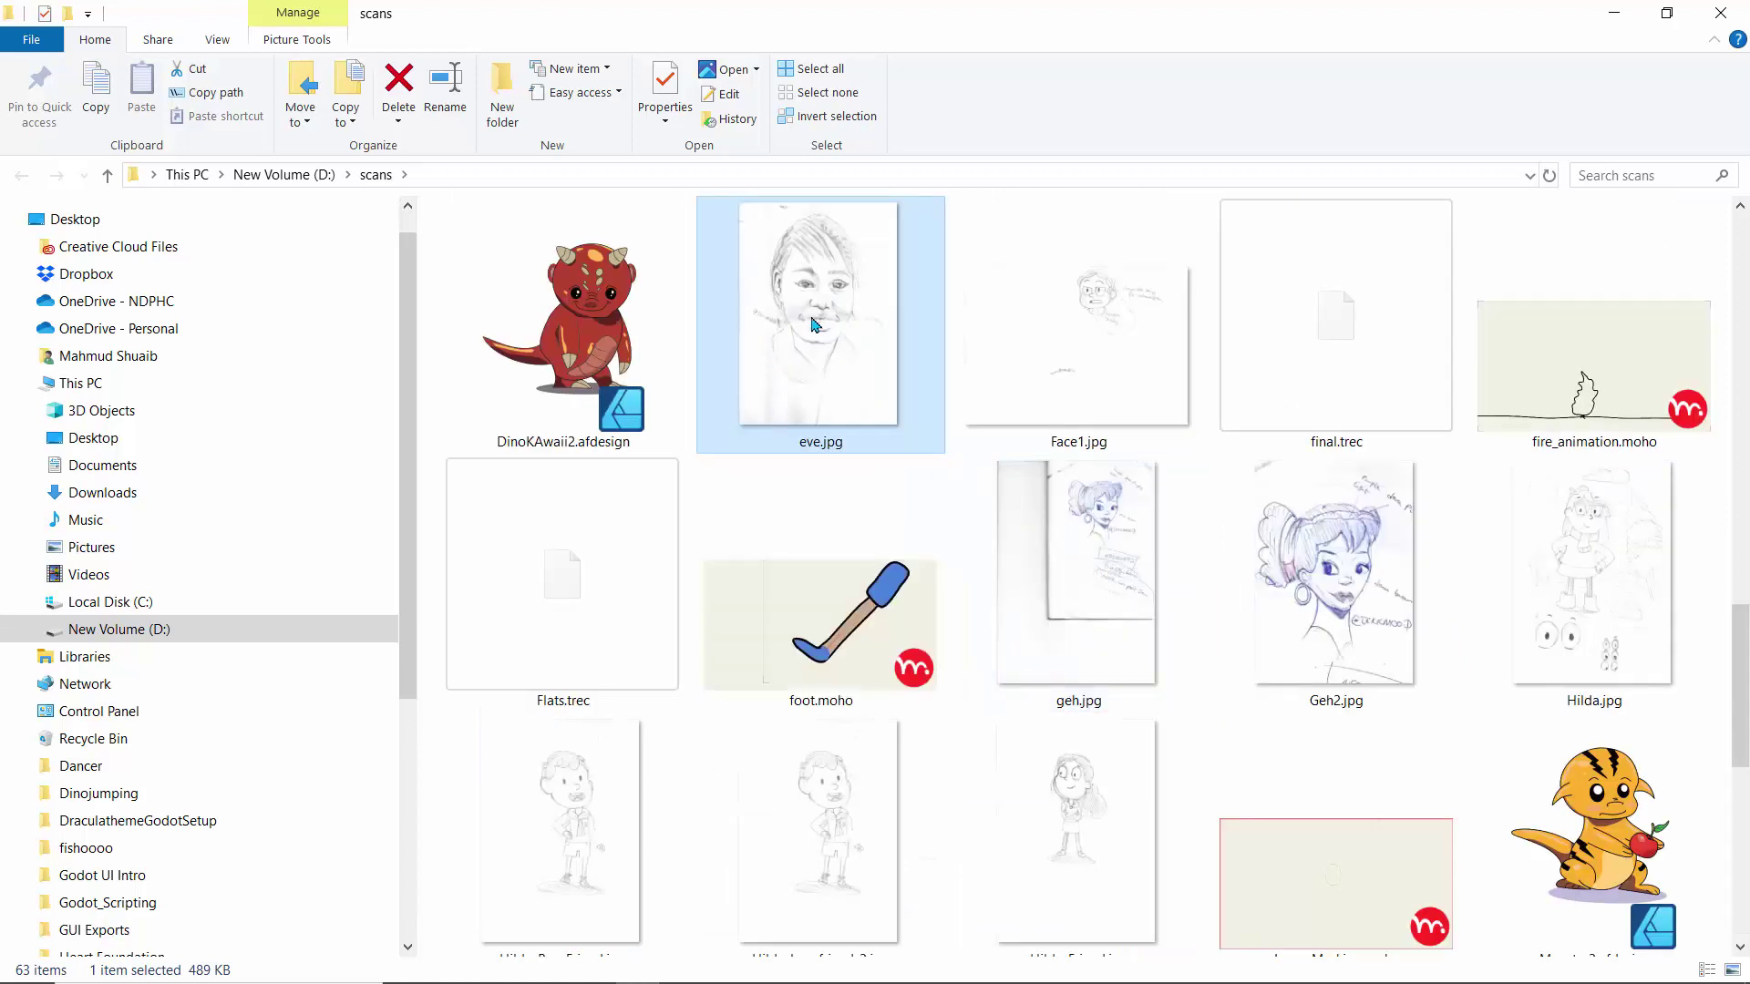
{"action": "double_click", "coordinate": [814, 323]}
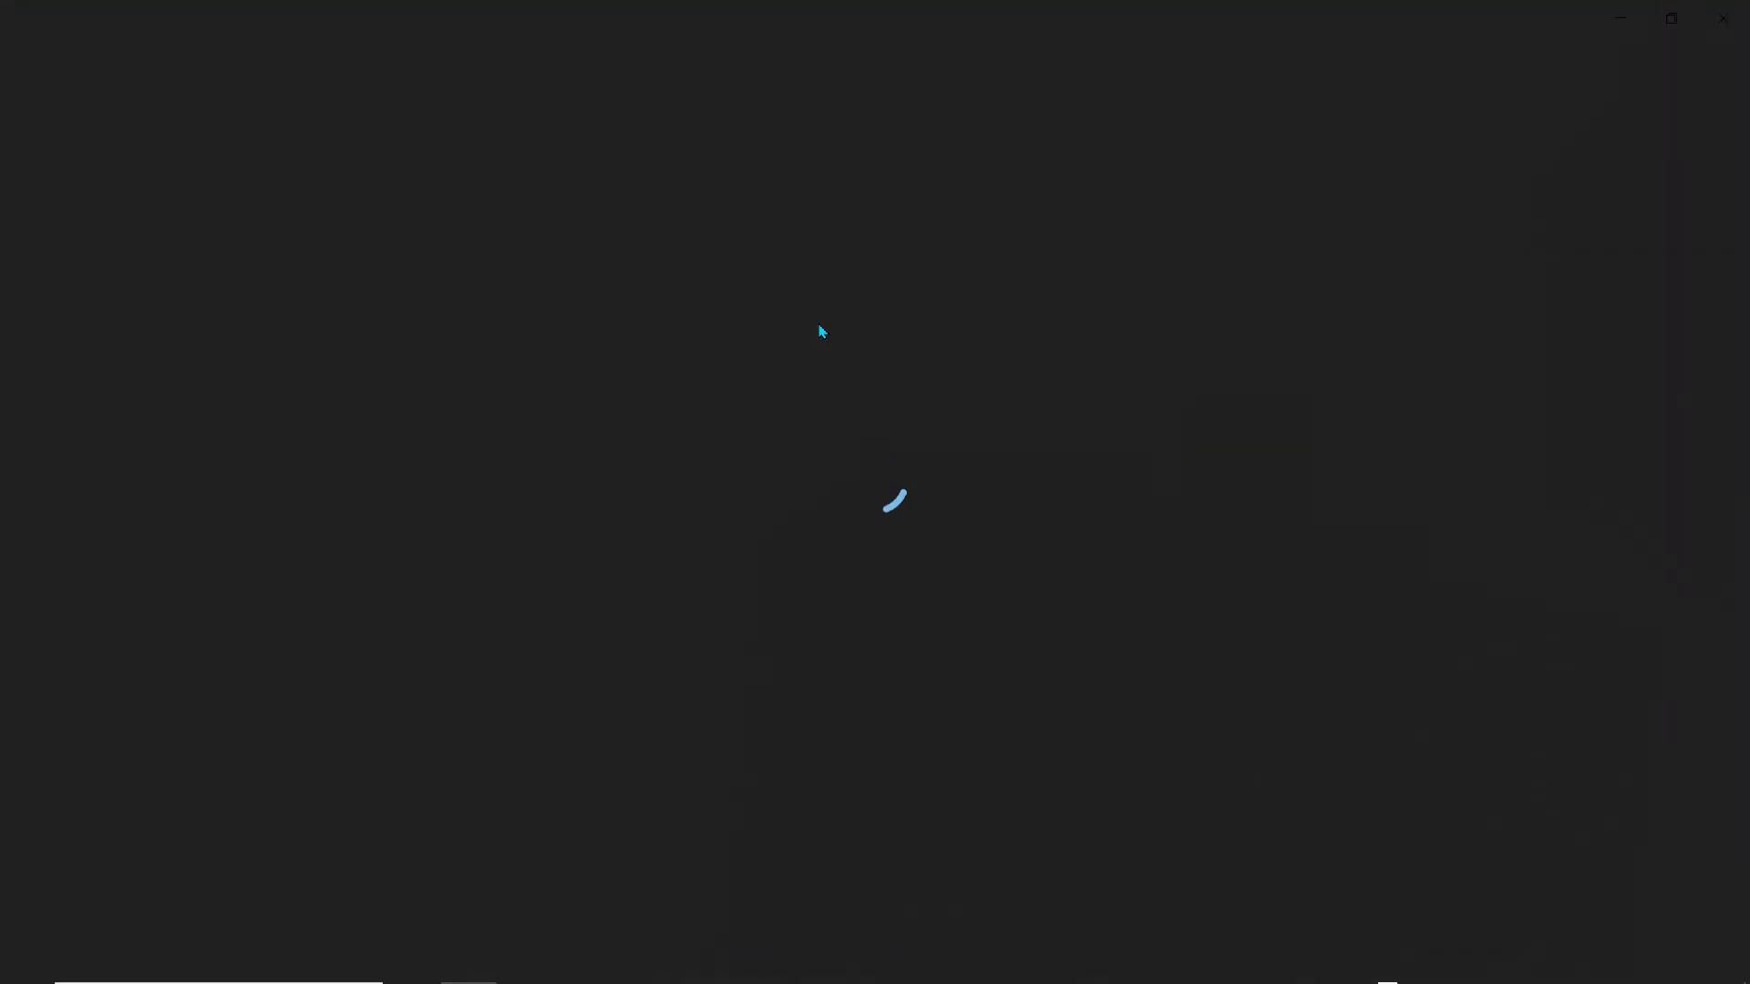
{"action": "scroll", "coordinate": [820, 330], "scroll_direction": "up", "scroll_amount": 2}
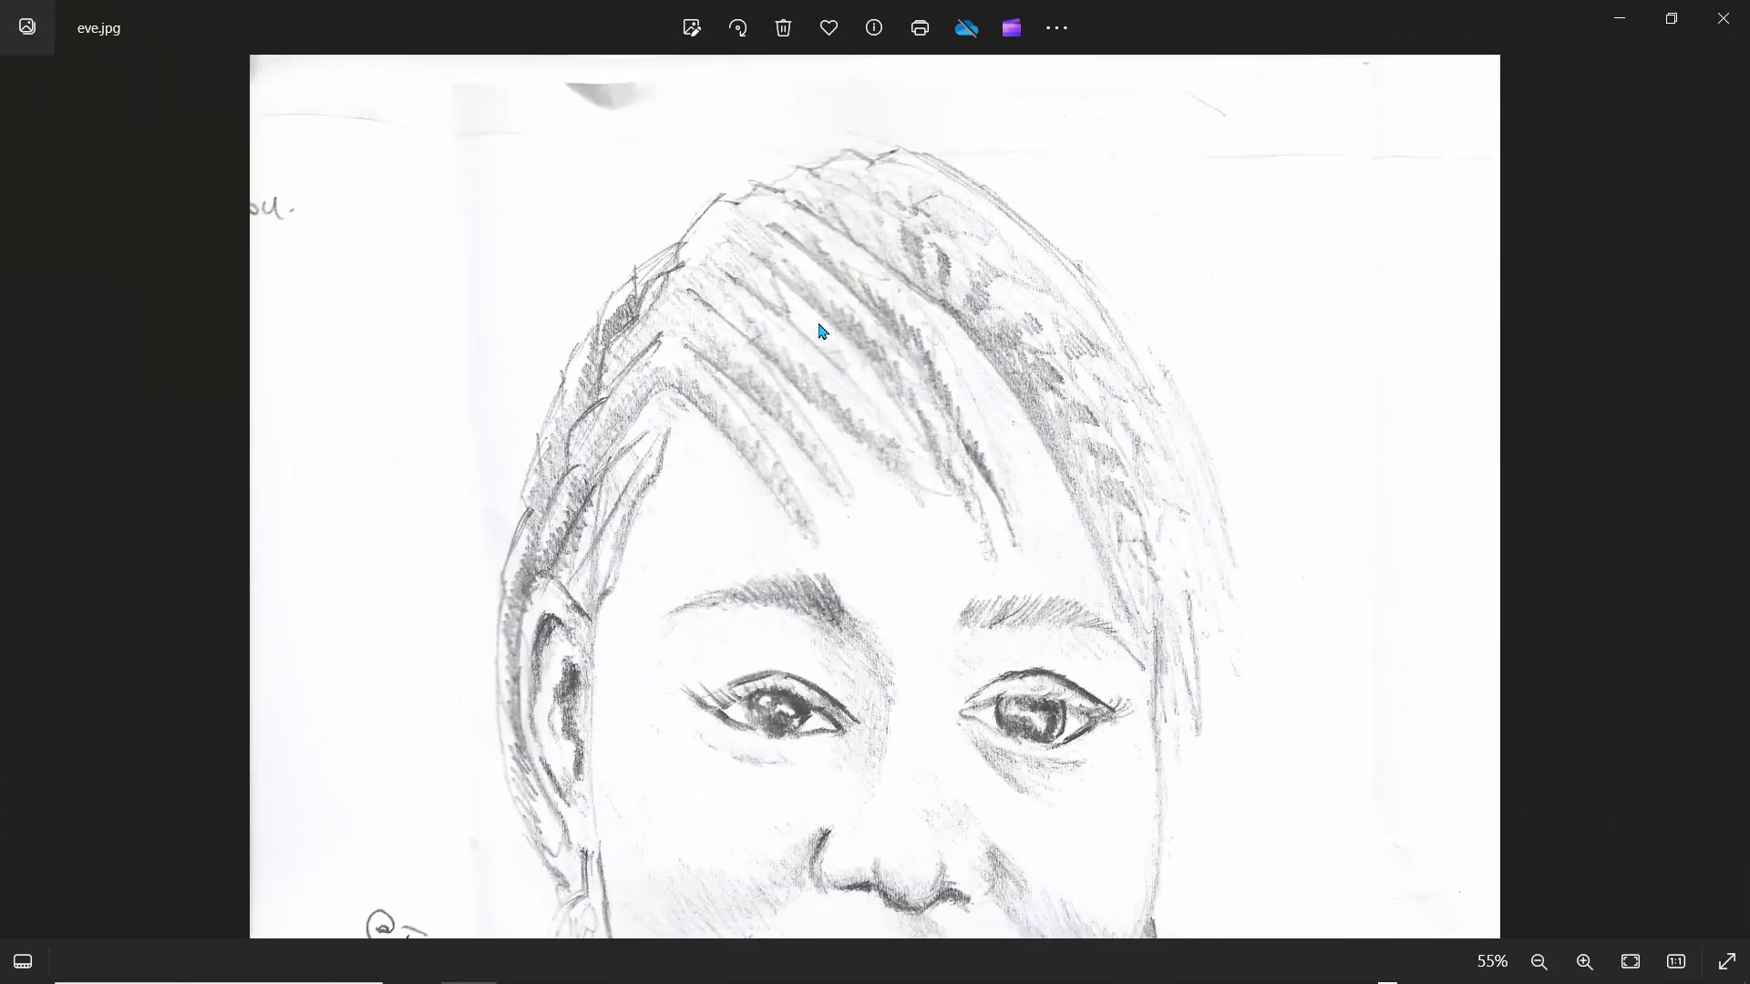
{"action": "scroll", "coordinate": [821, 330], "scroll_direction": "down", "scroll_amount": 2}
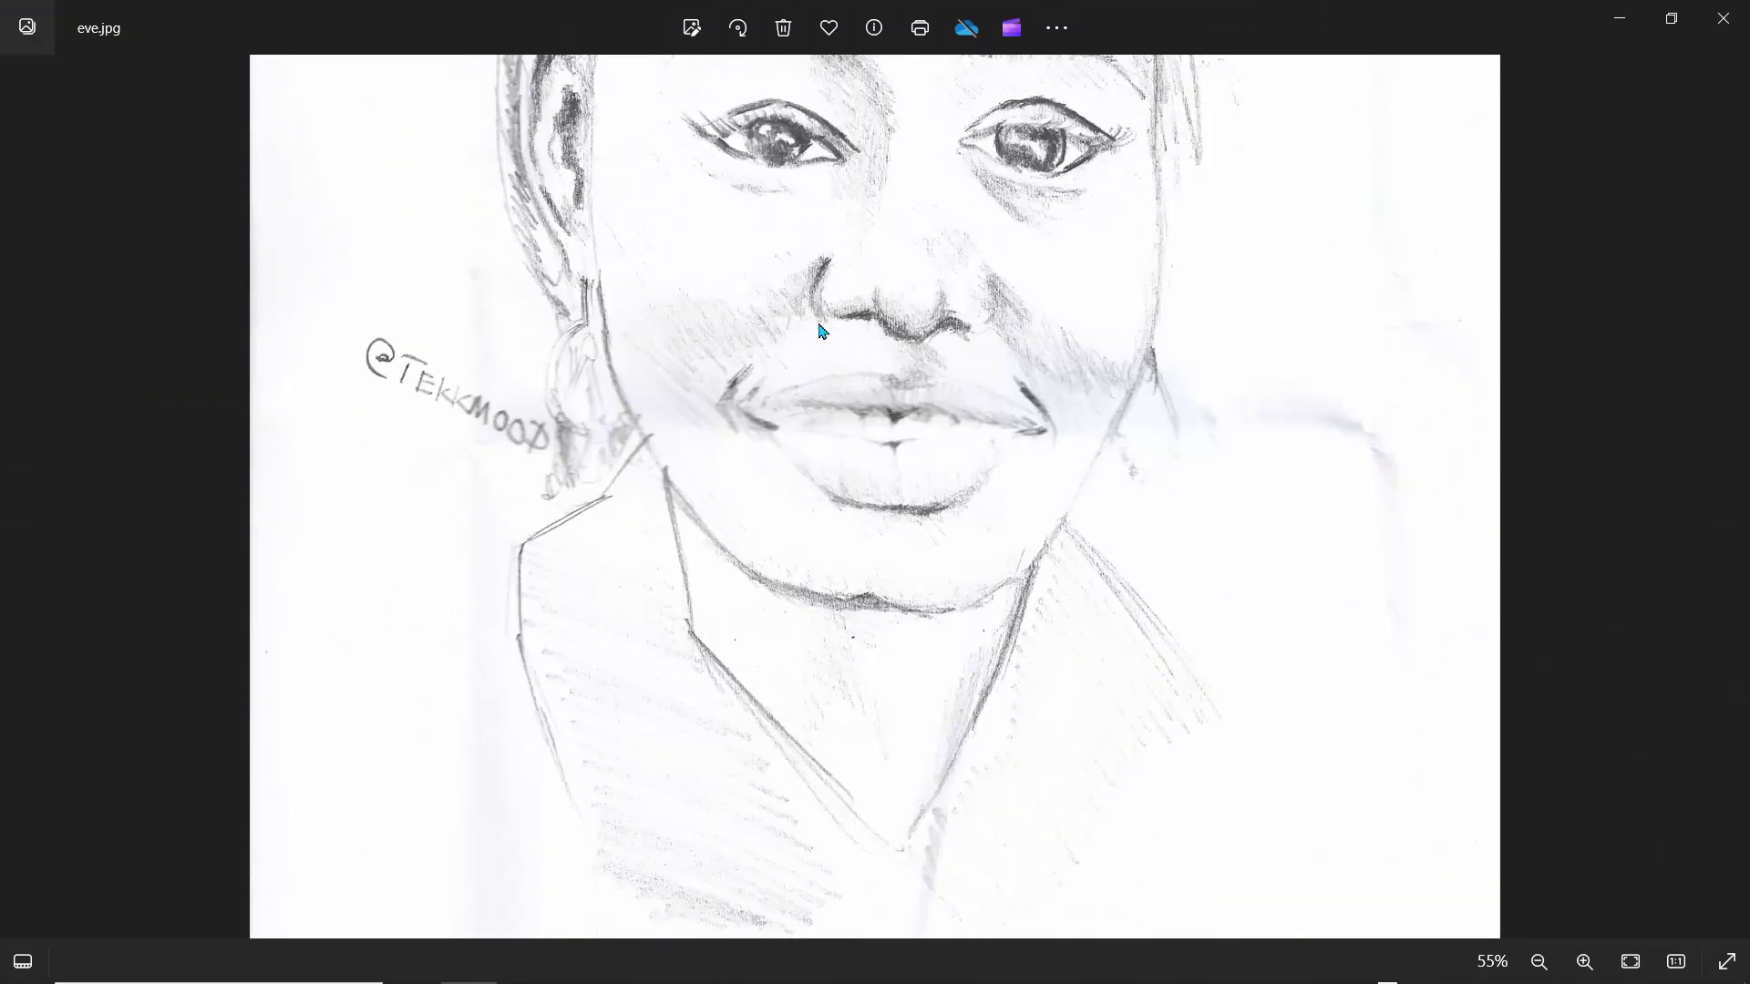
{"action": "scroll", "coordinate": [821, 330], "scroll_direction": "up", "scroll_amount": 2}
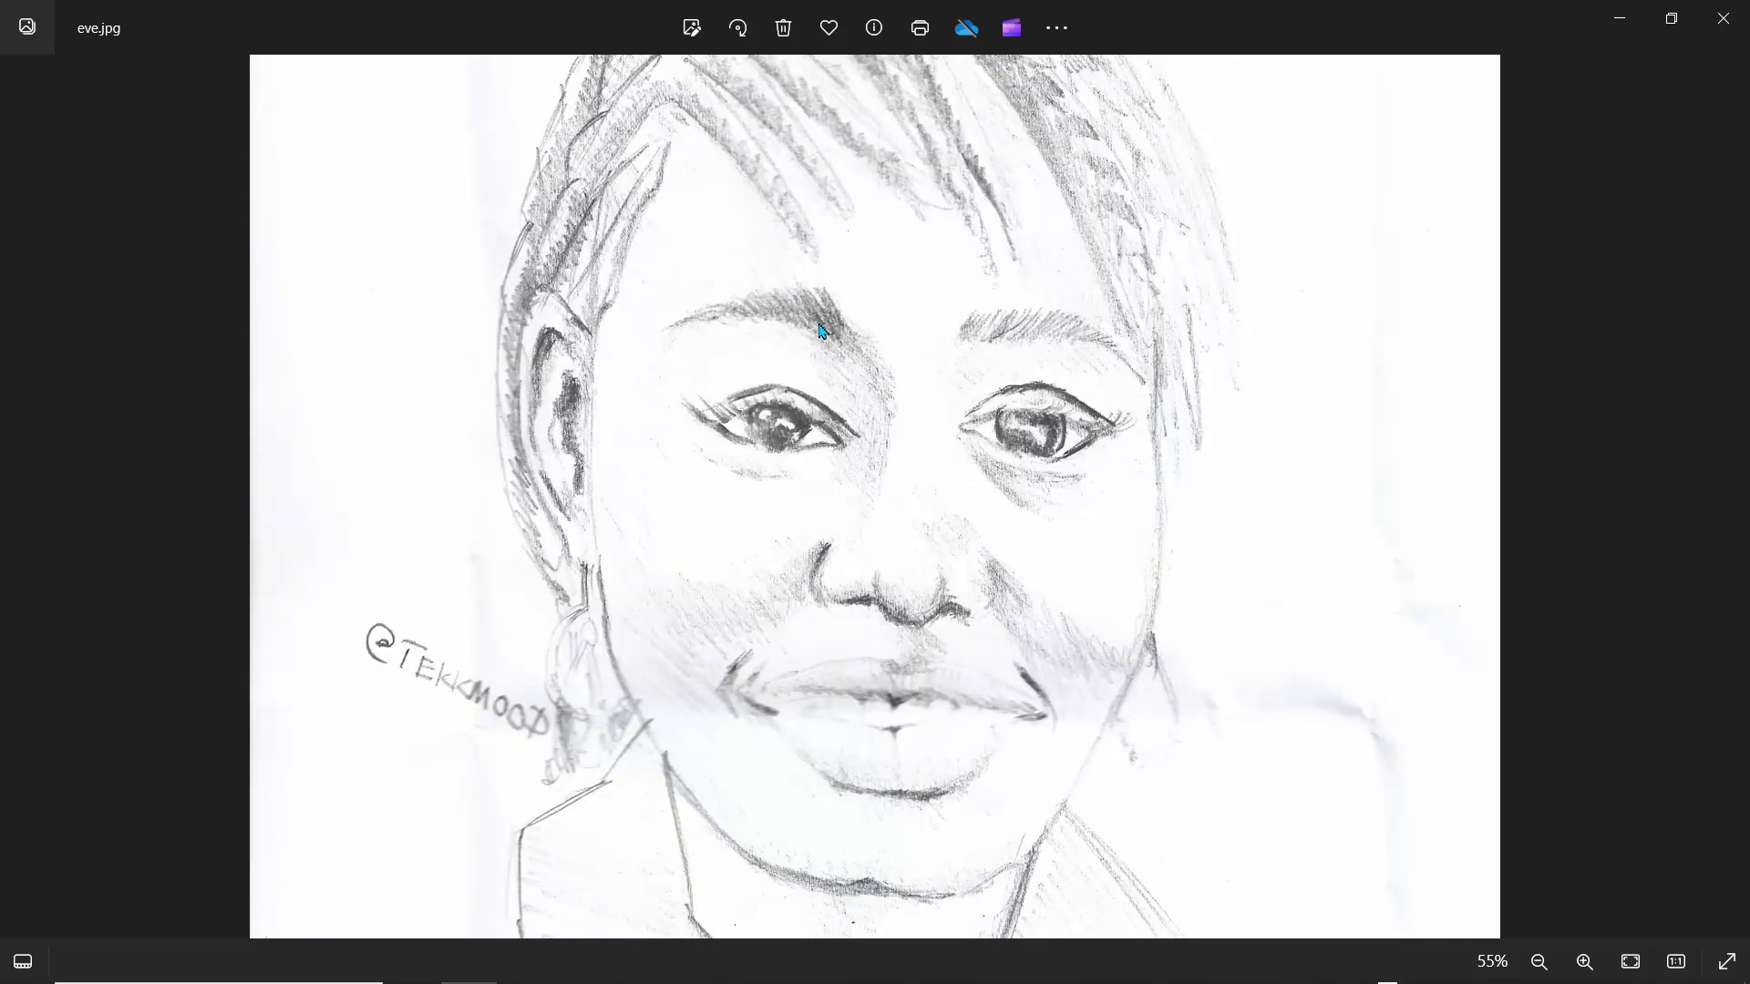
{"action": "left_click", "coordinate": [1720, 27]}
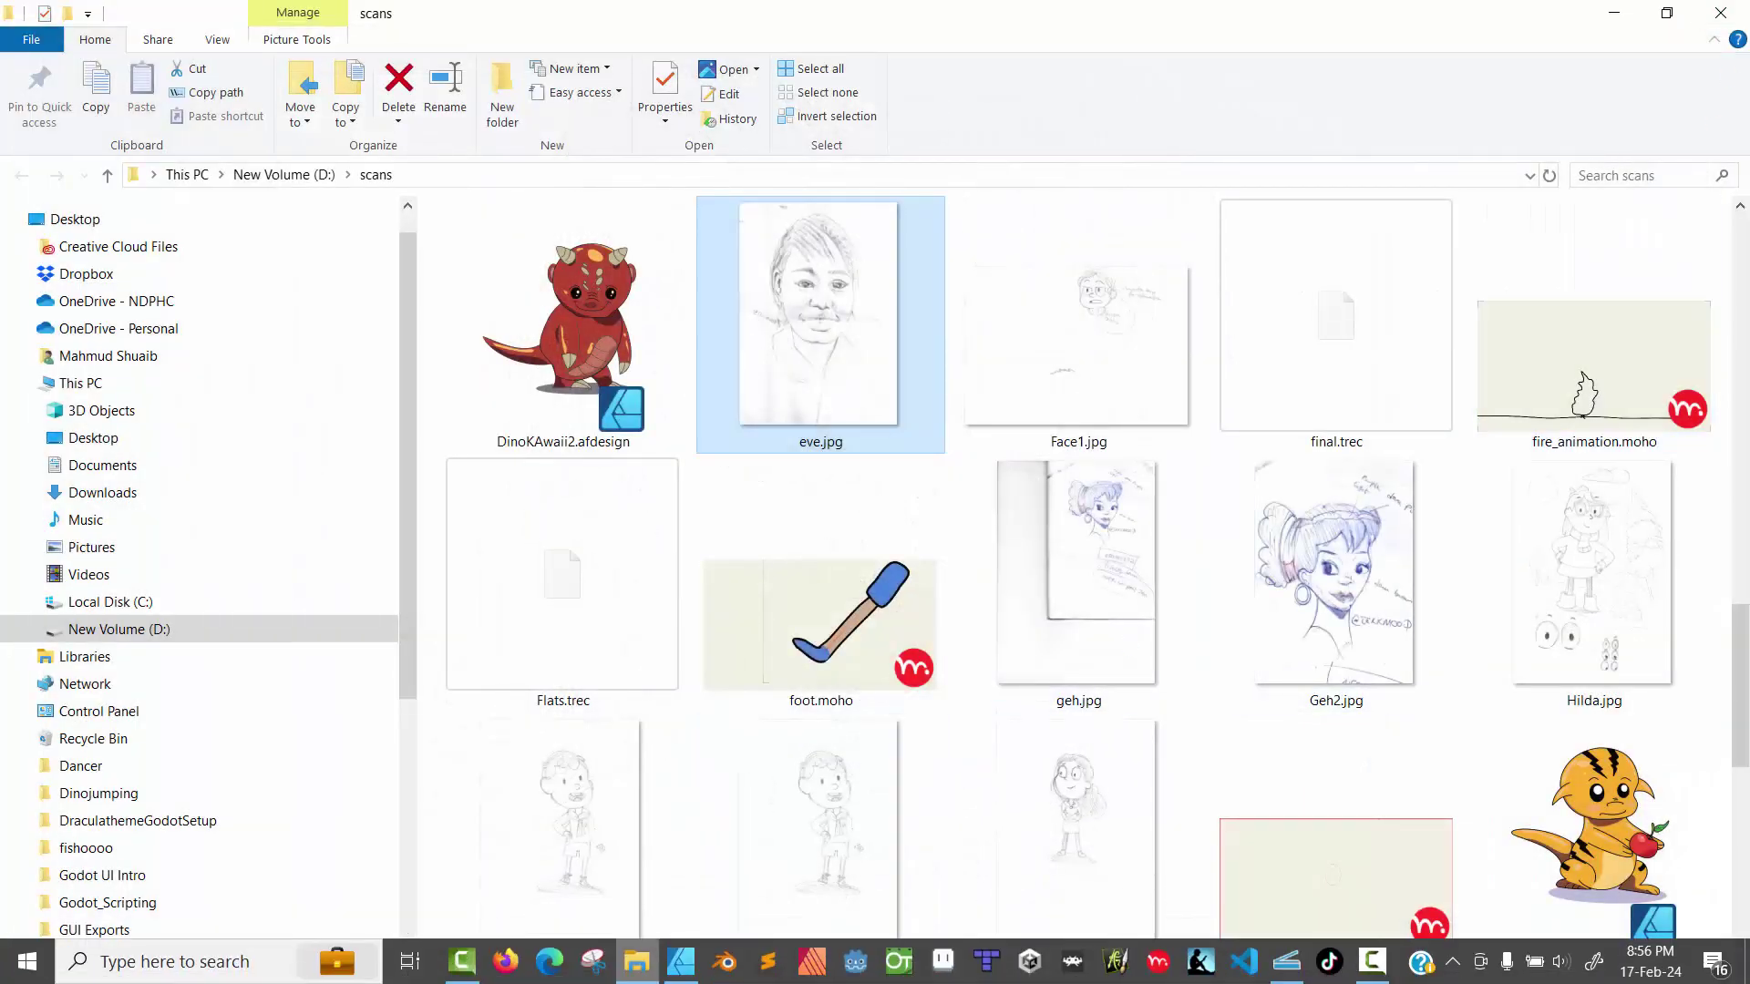
- Switch to Affinity Designer and create a new portrait document from the A4 print preset, 210 × 297 mm at 300 DPI
{"action": "left_click", "coordinate": [695, 958]}
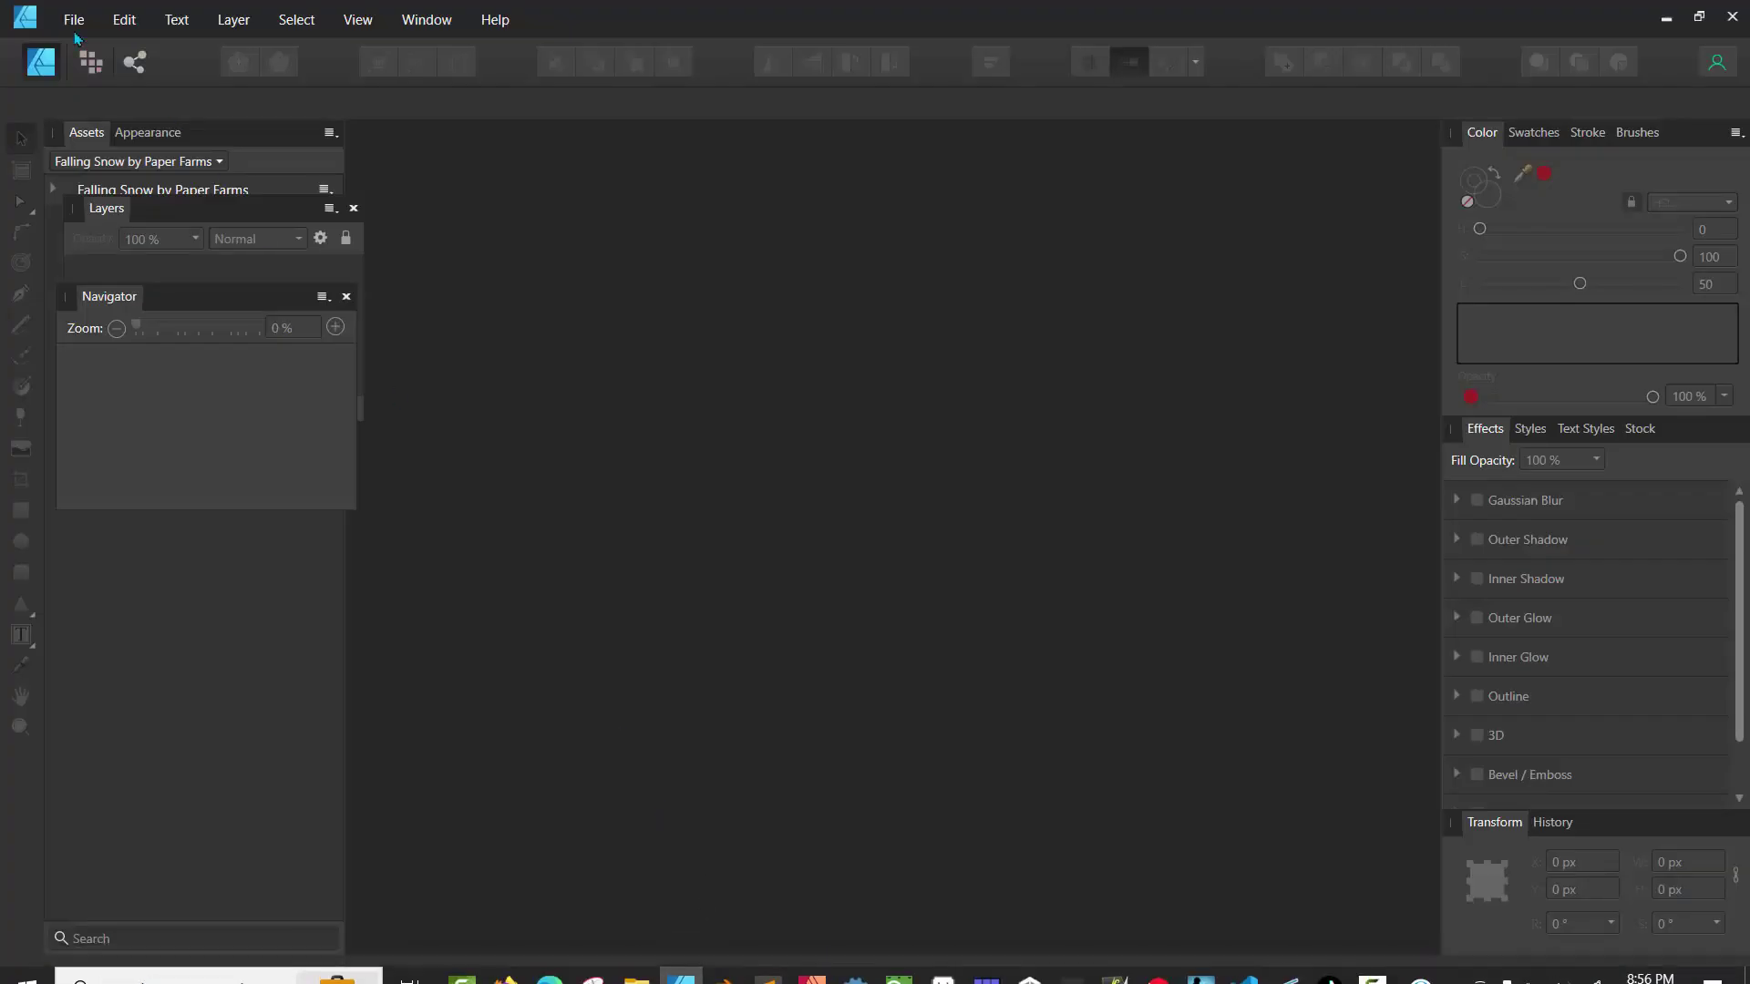
{"action": "left_click", "coordinate": [74, 20]}
{"action": "left_click", "coordinate": [99, 78]}
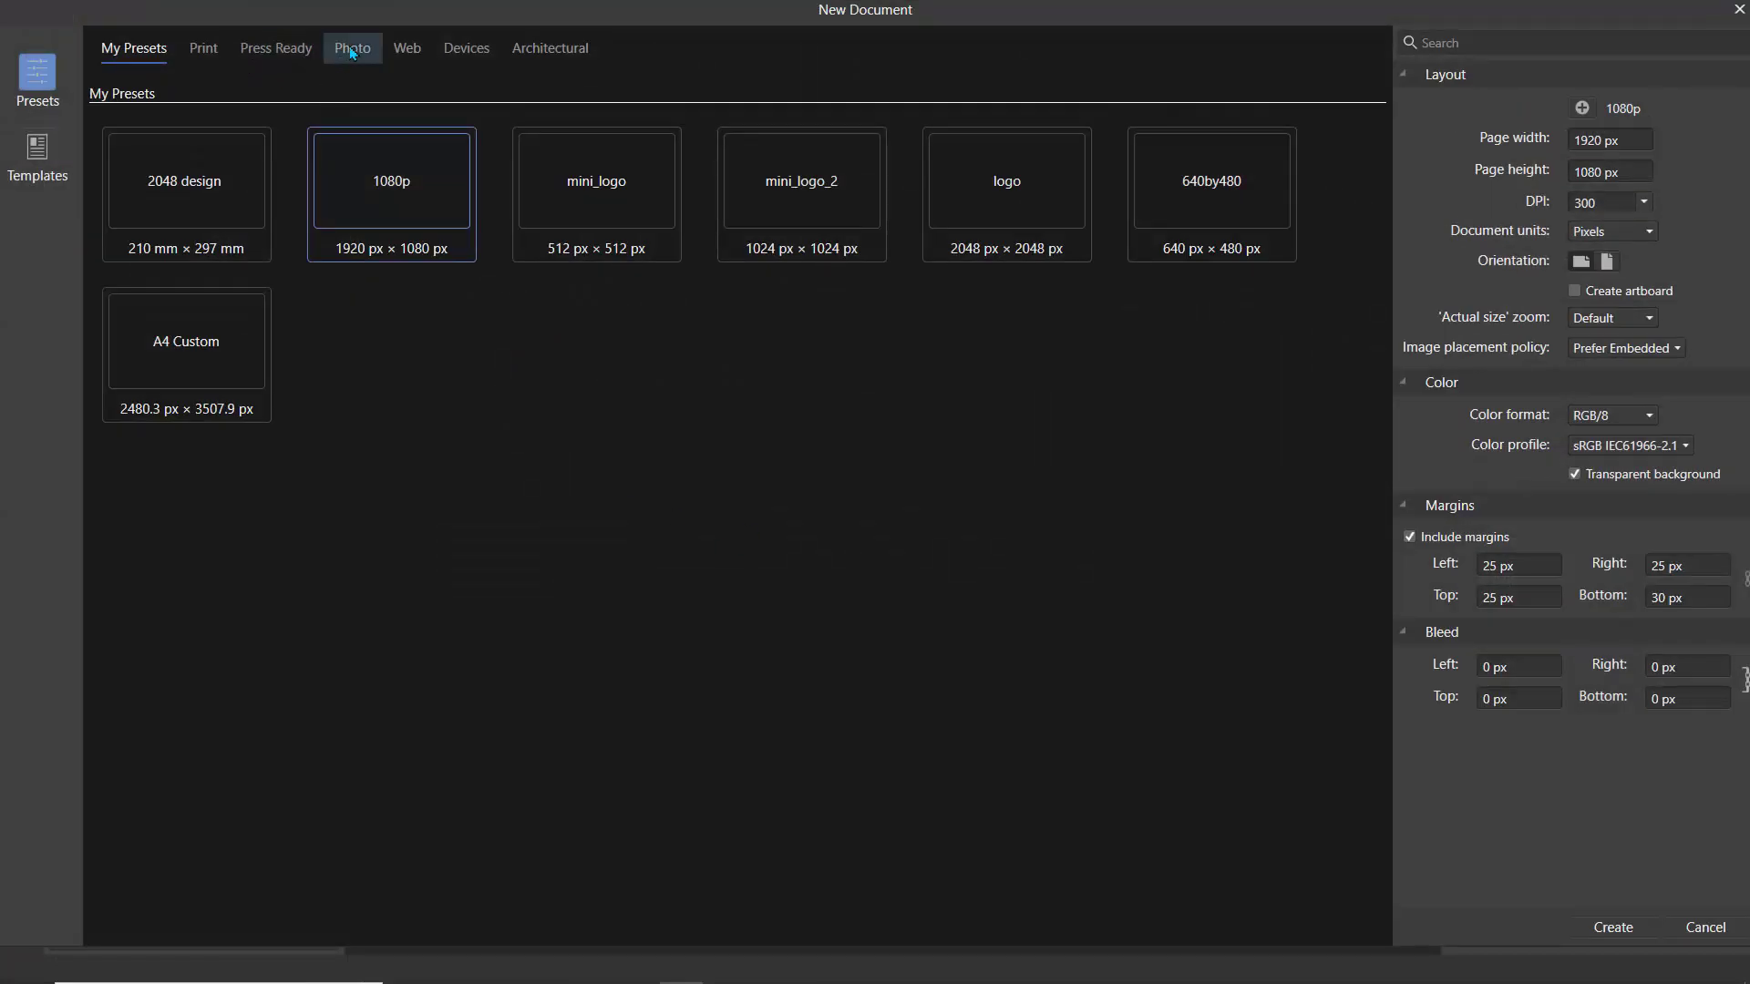
{"action": "left_click", "coordinate": [407, 53]}
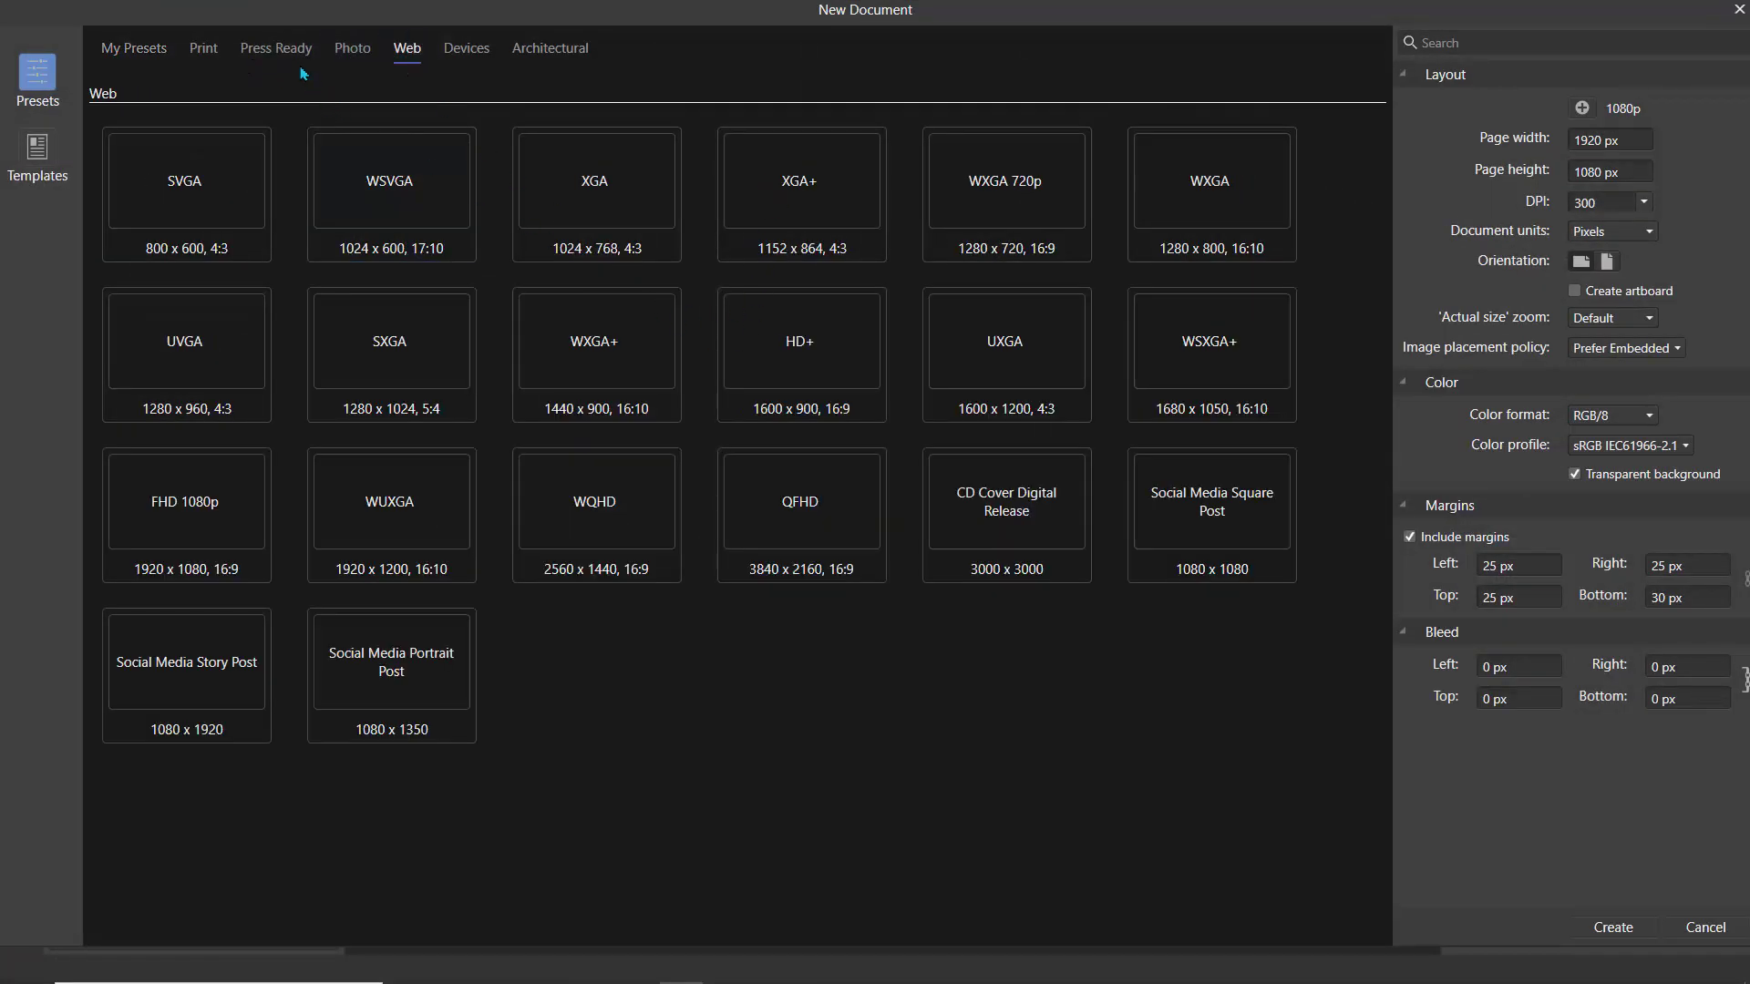
{"action": "left_click", "coordinate": [207, 51]}
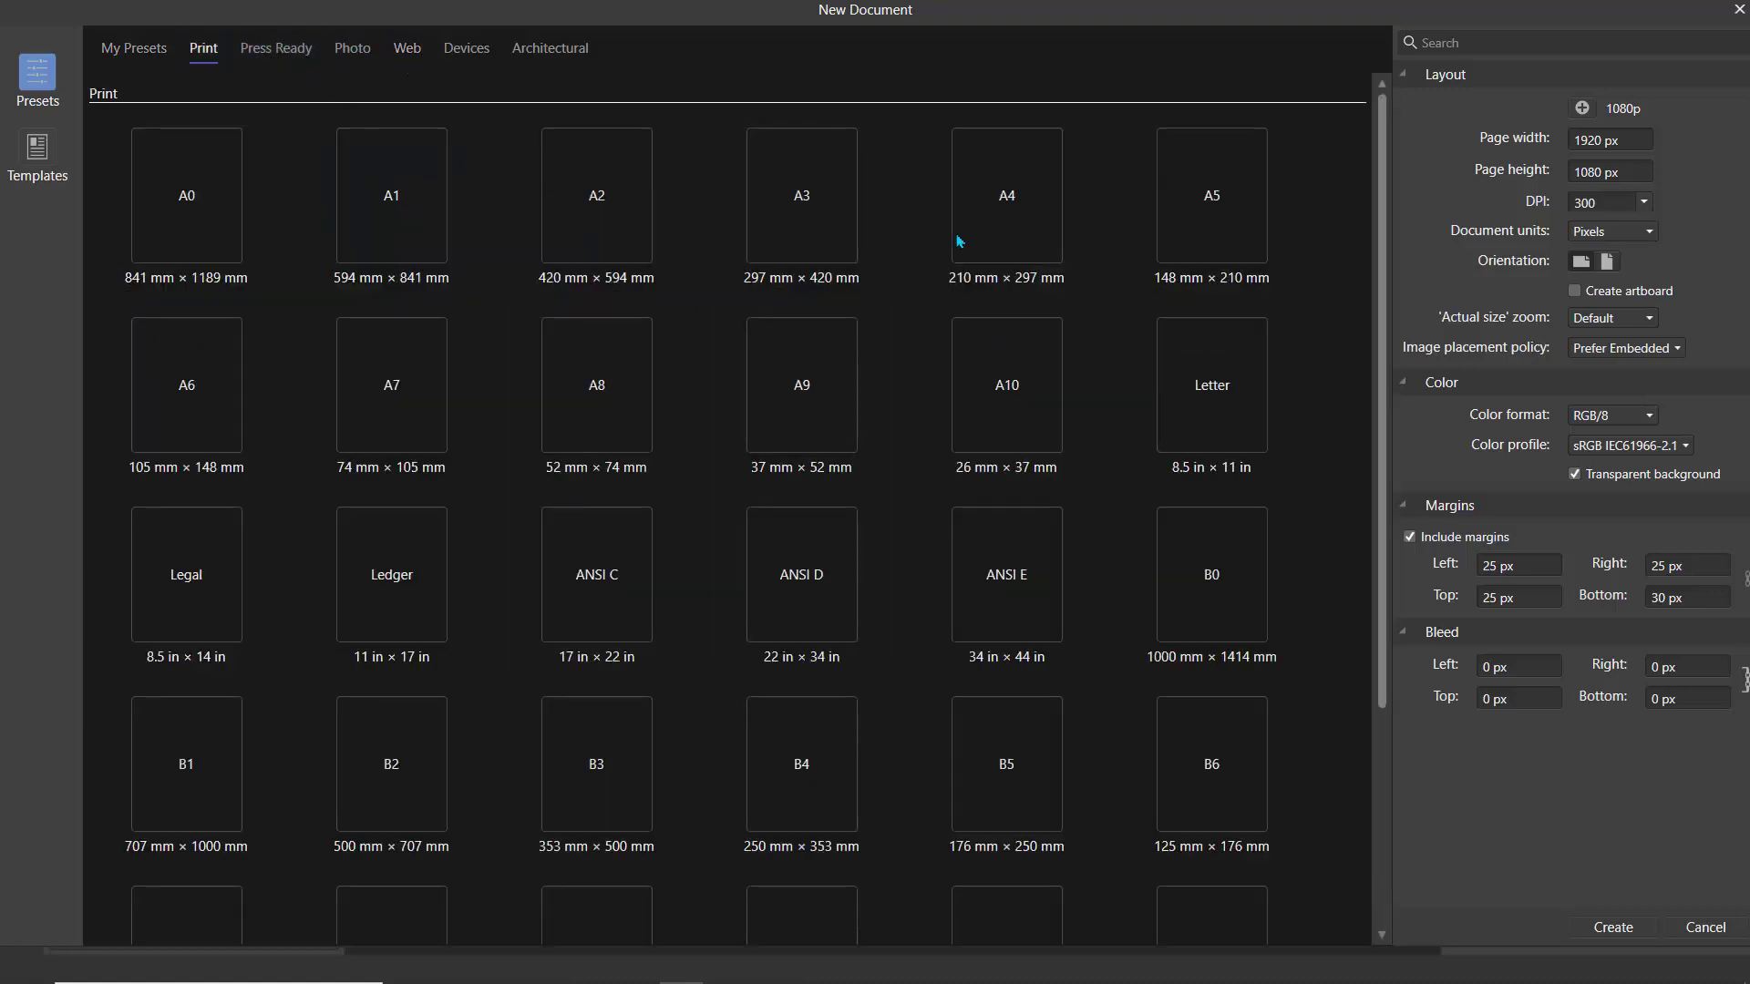
{"action": "left_click", "coordinate": [998, 235]}
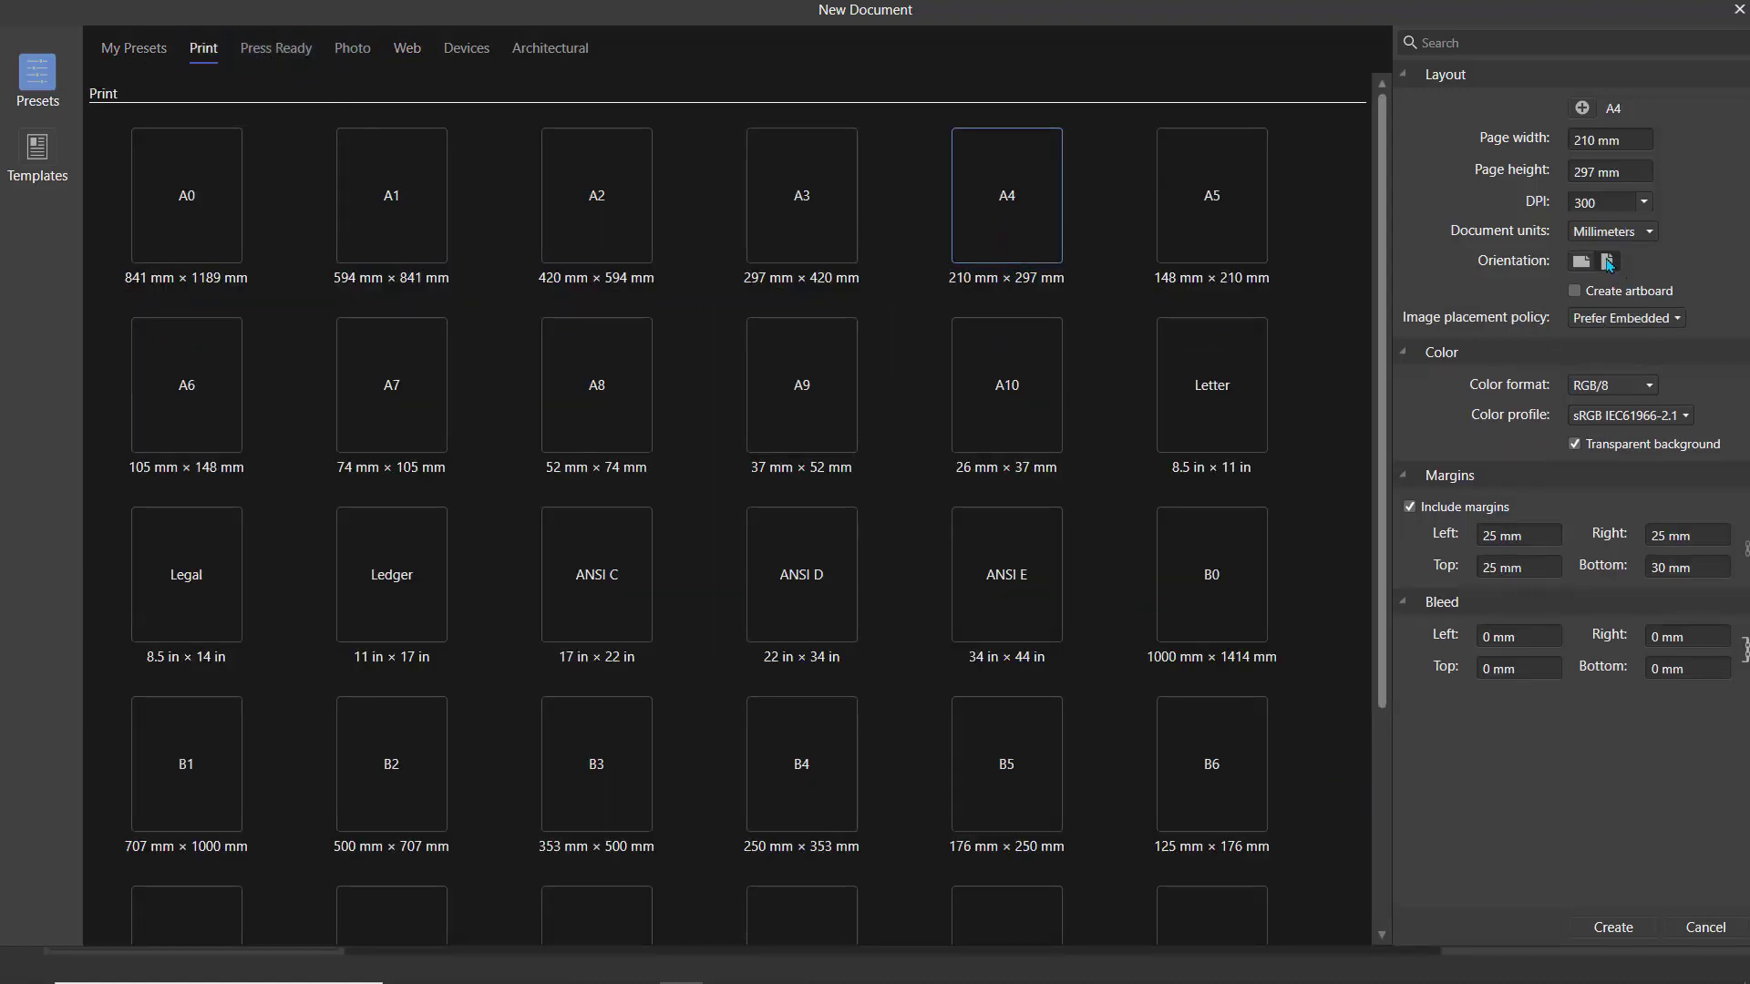
{"action": "left_click", "coordinate": [1607, 263]}
{"action": "left_click", "coordinate": [1613, 929]}
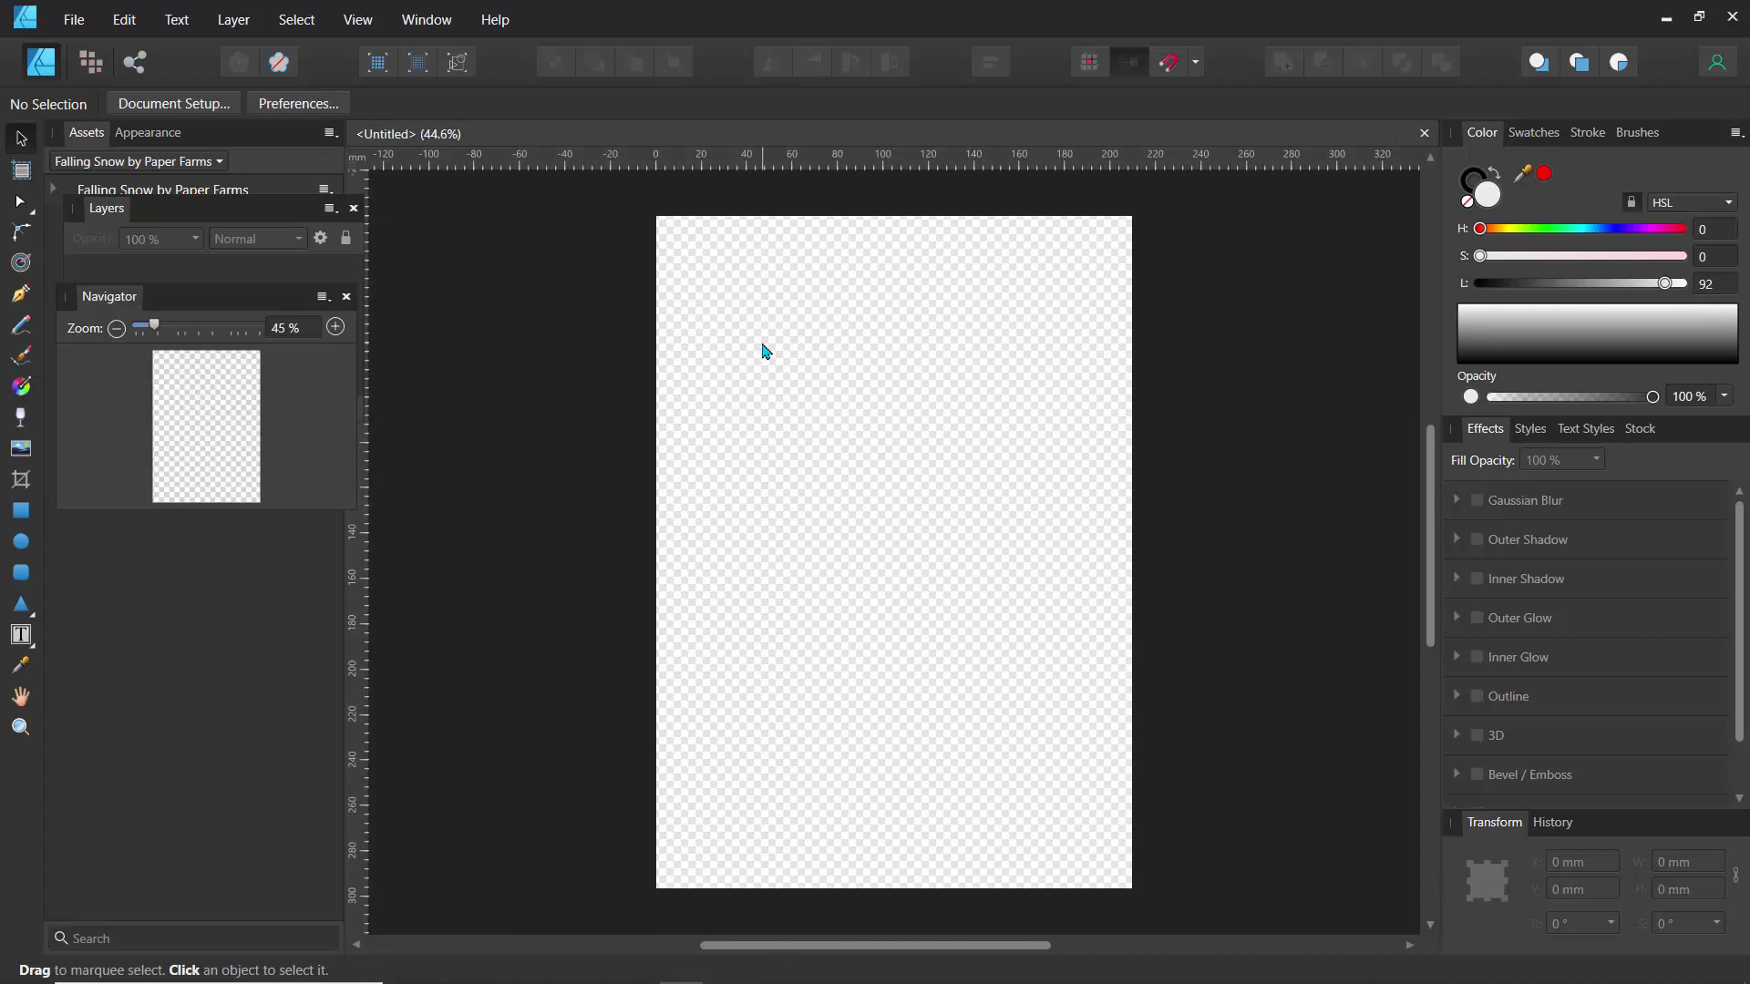
- Place eve.jpg from the scans folder on New Volume (D:) onto the A4 page
{"action": "left_click", "coordinate": [77, 27]}
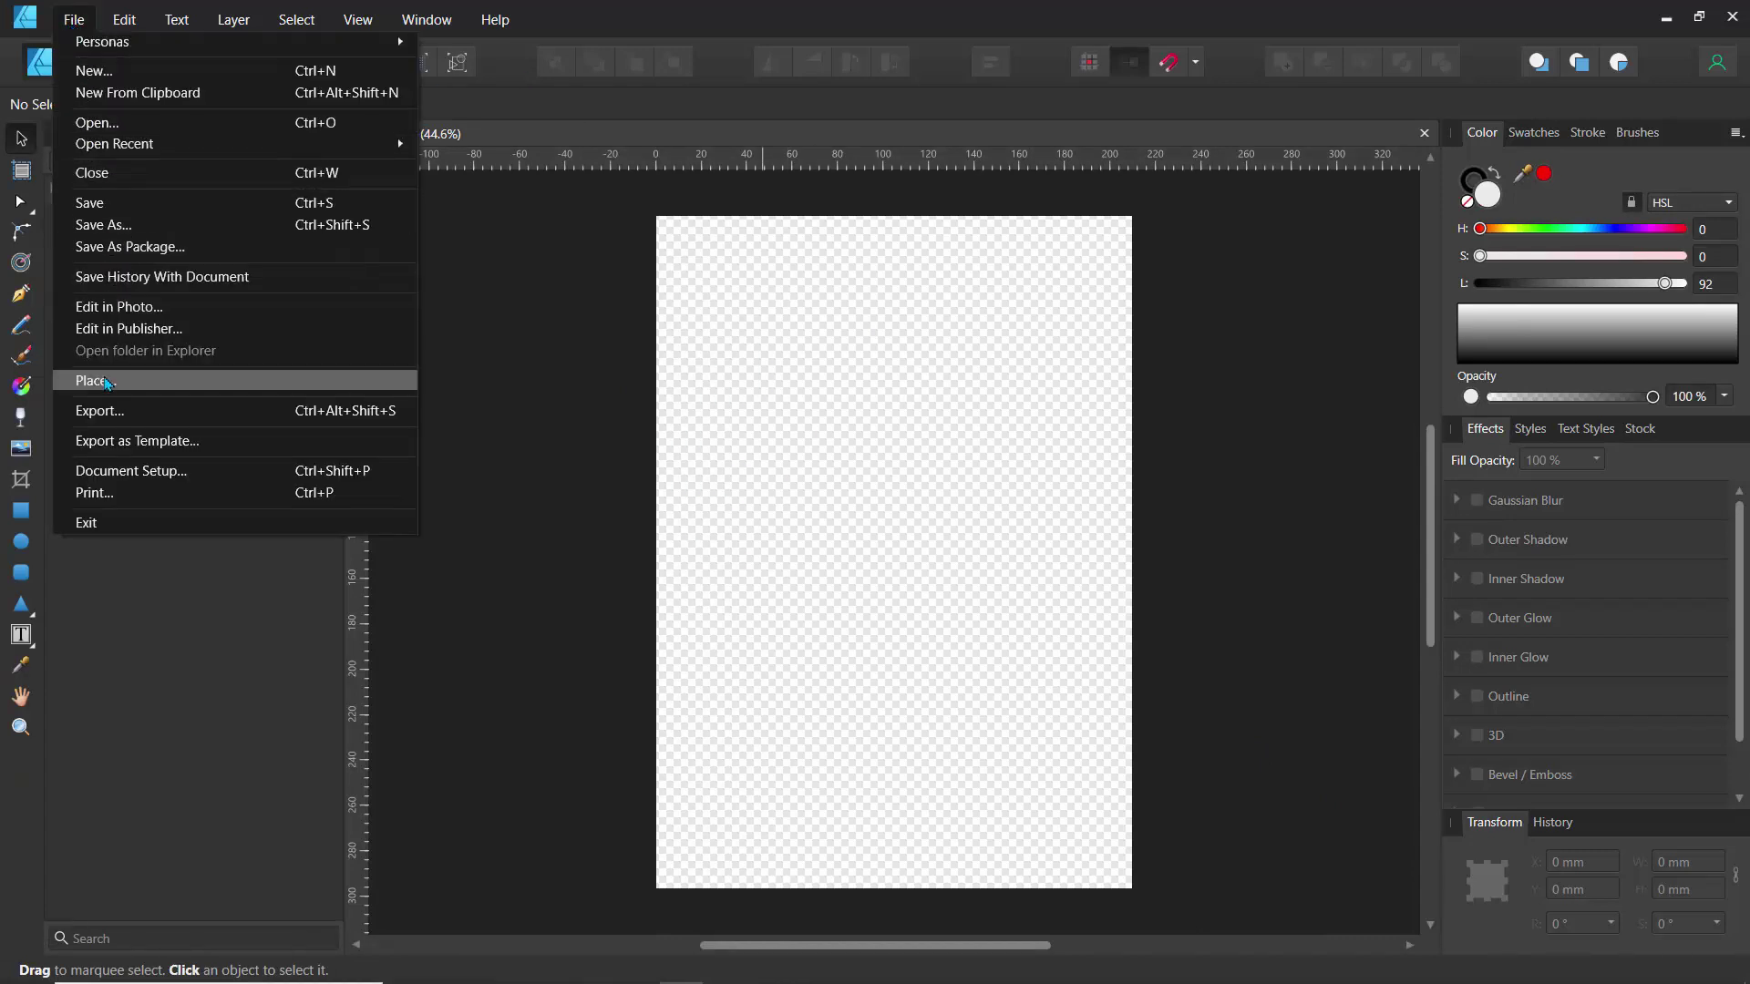
{"action": "left_click", "coordinate": [100, 385]}
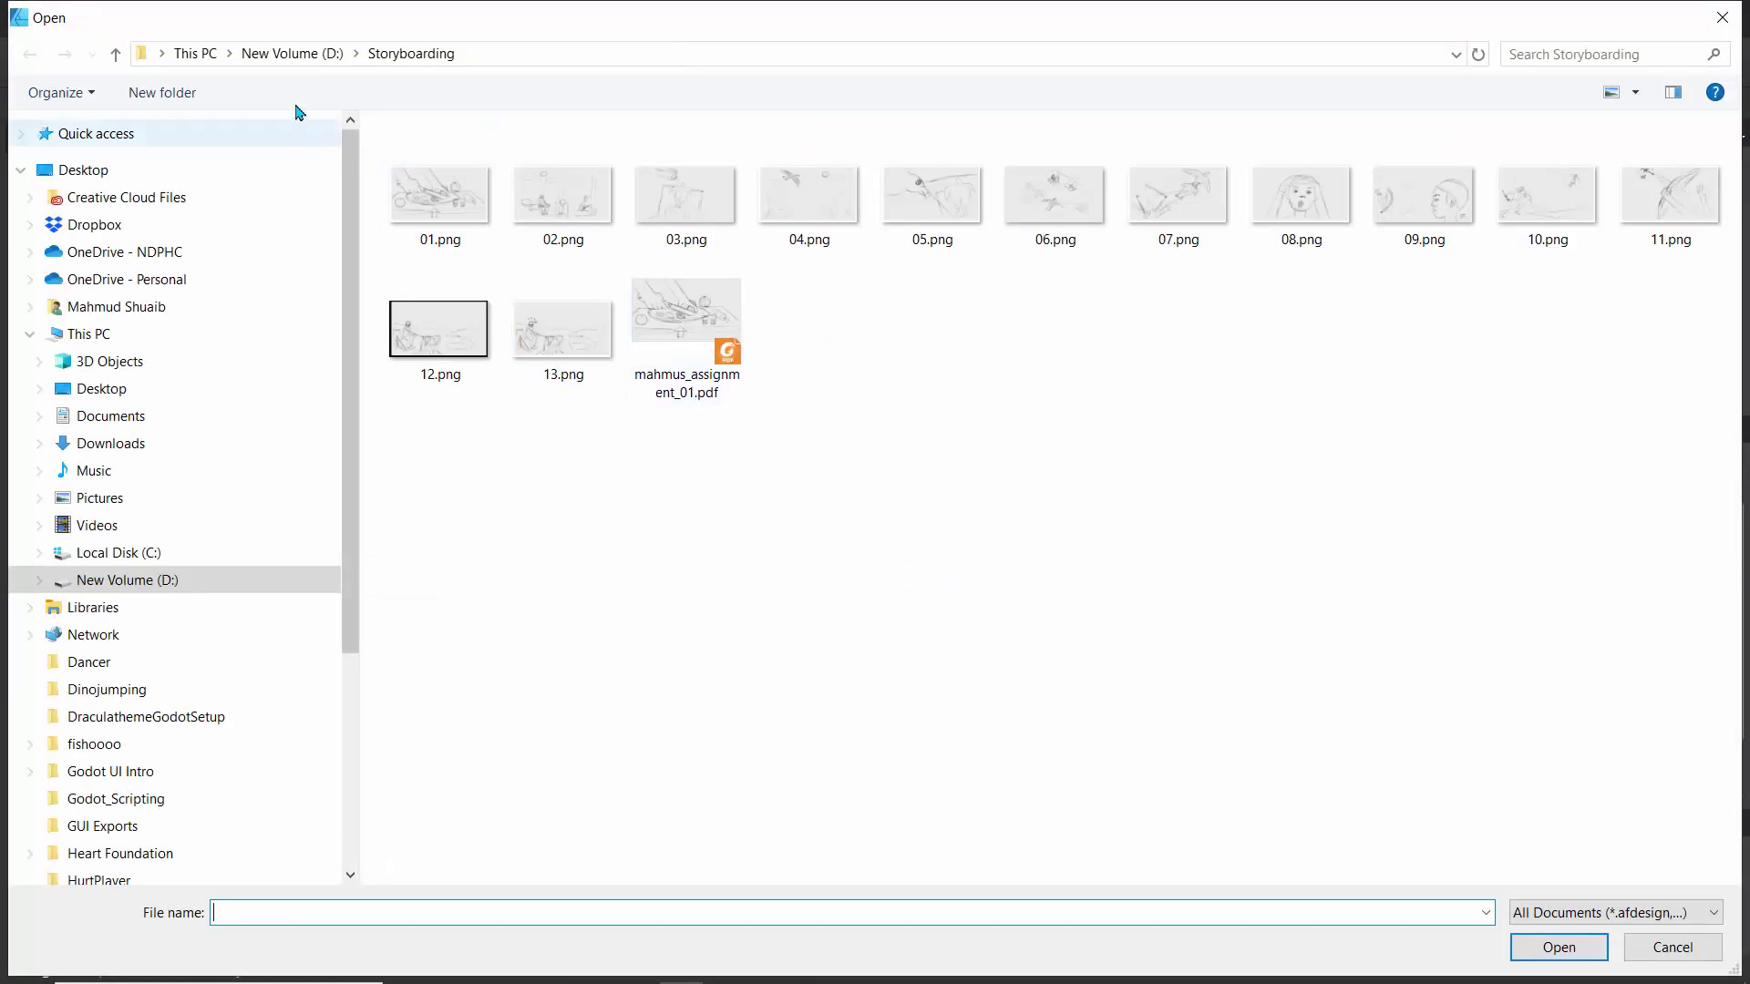
{"action": "left_click", "coordinate": [288, 55]}
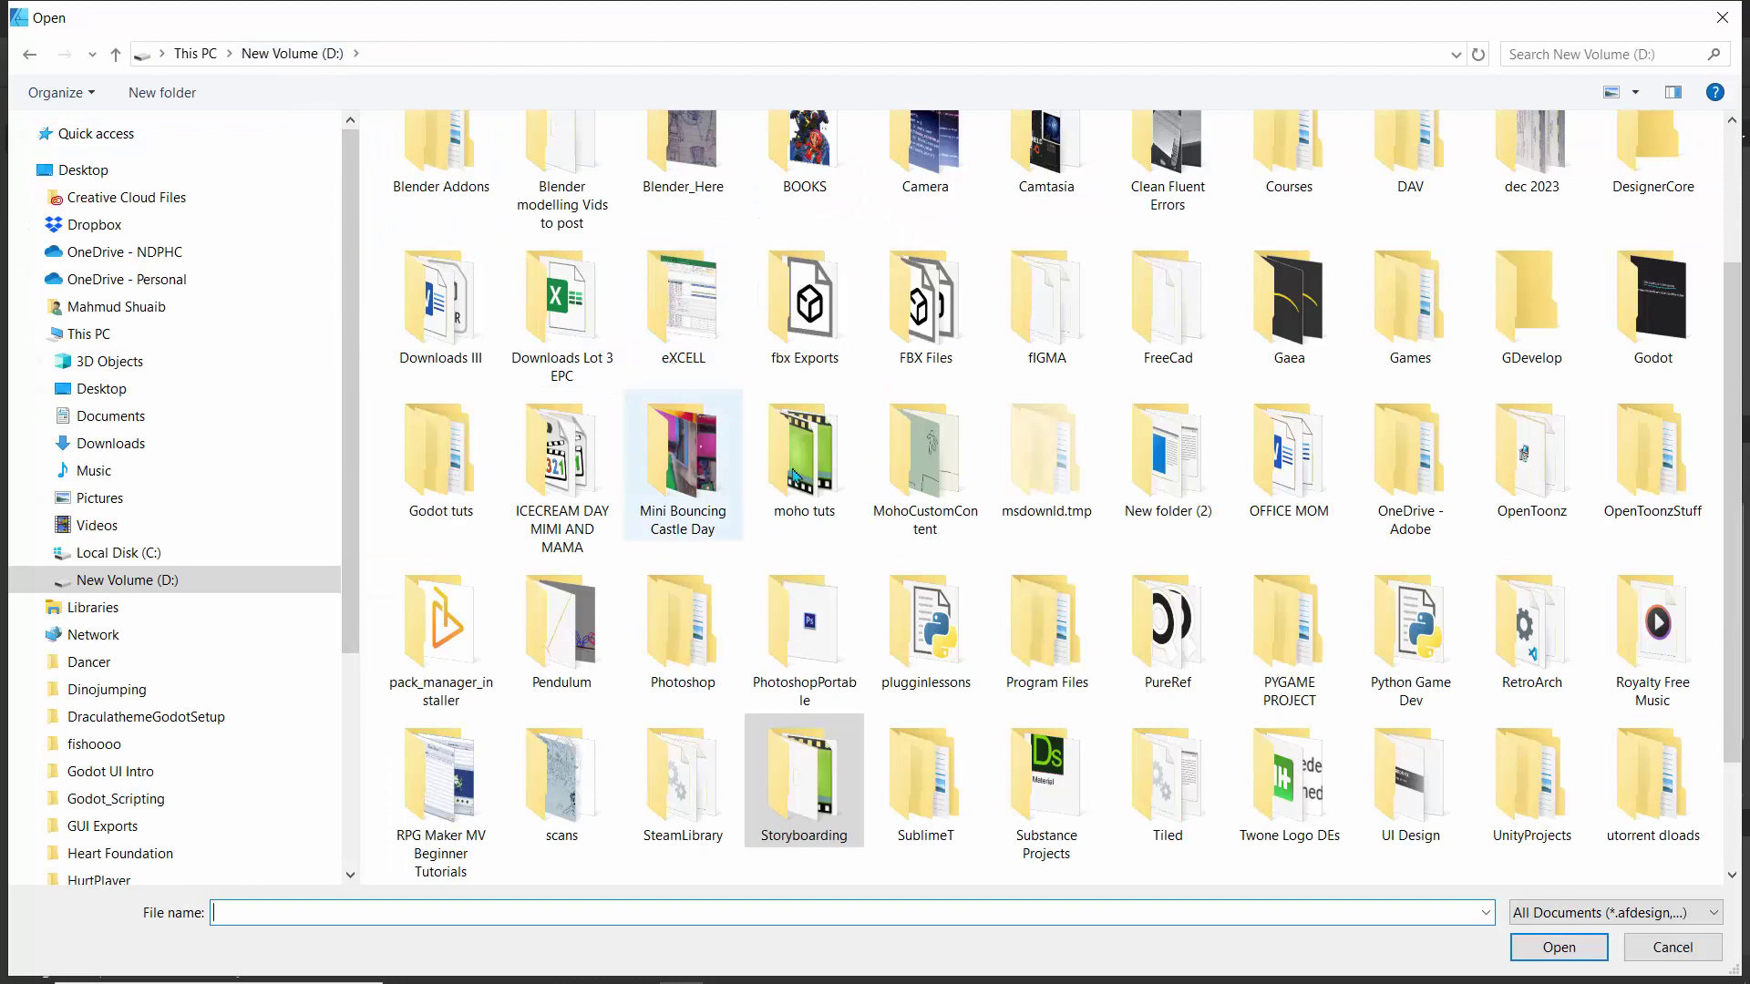
{"action": "left_click", "coordinate": [576, 771]}
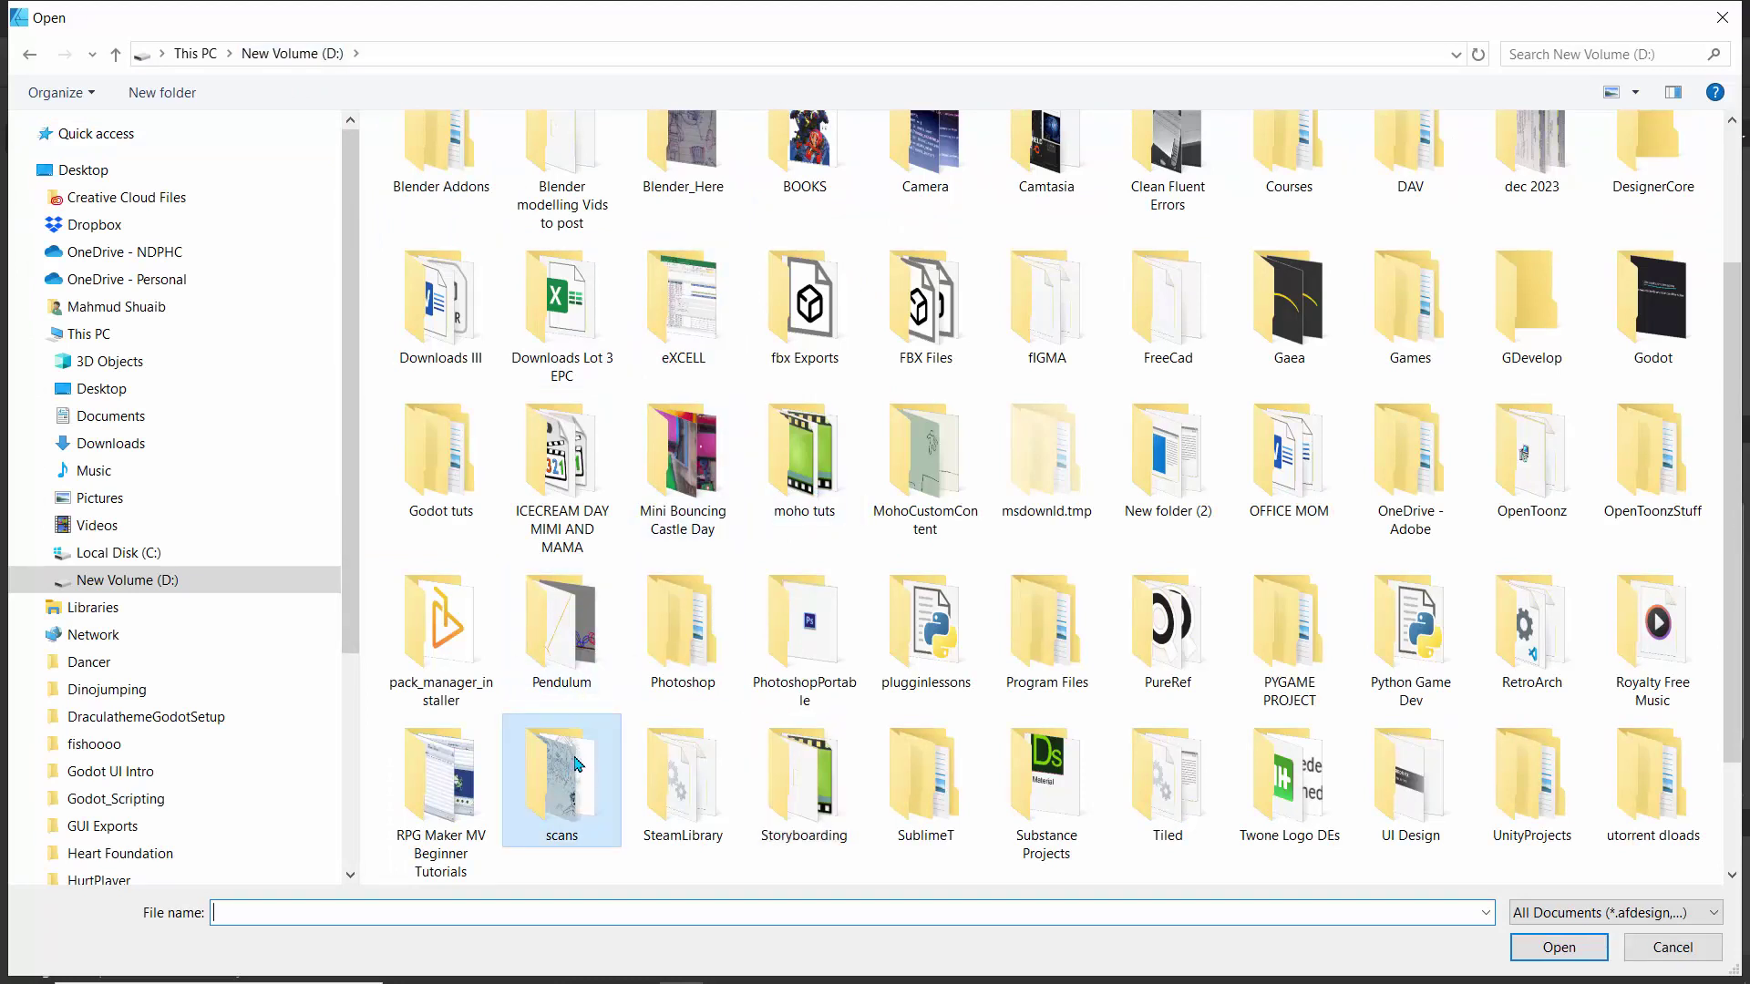
{"action": "double_click", "coordinate": [553, 773]}
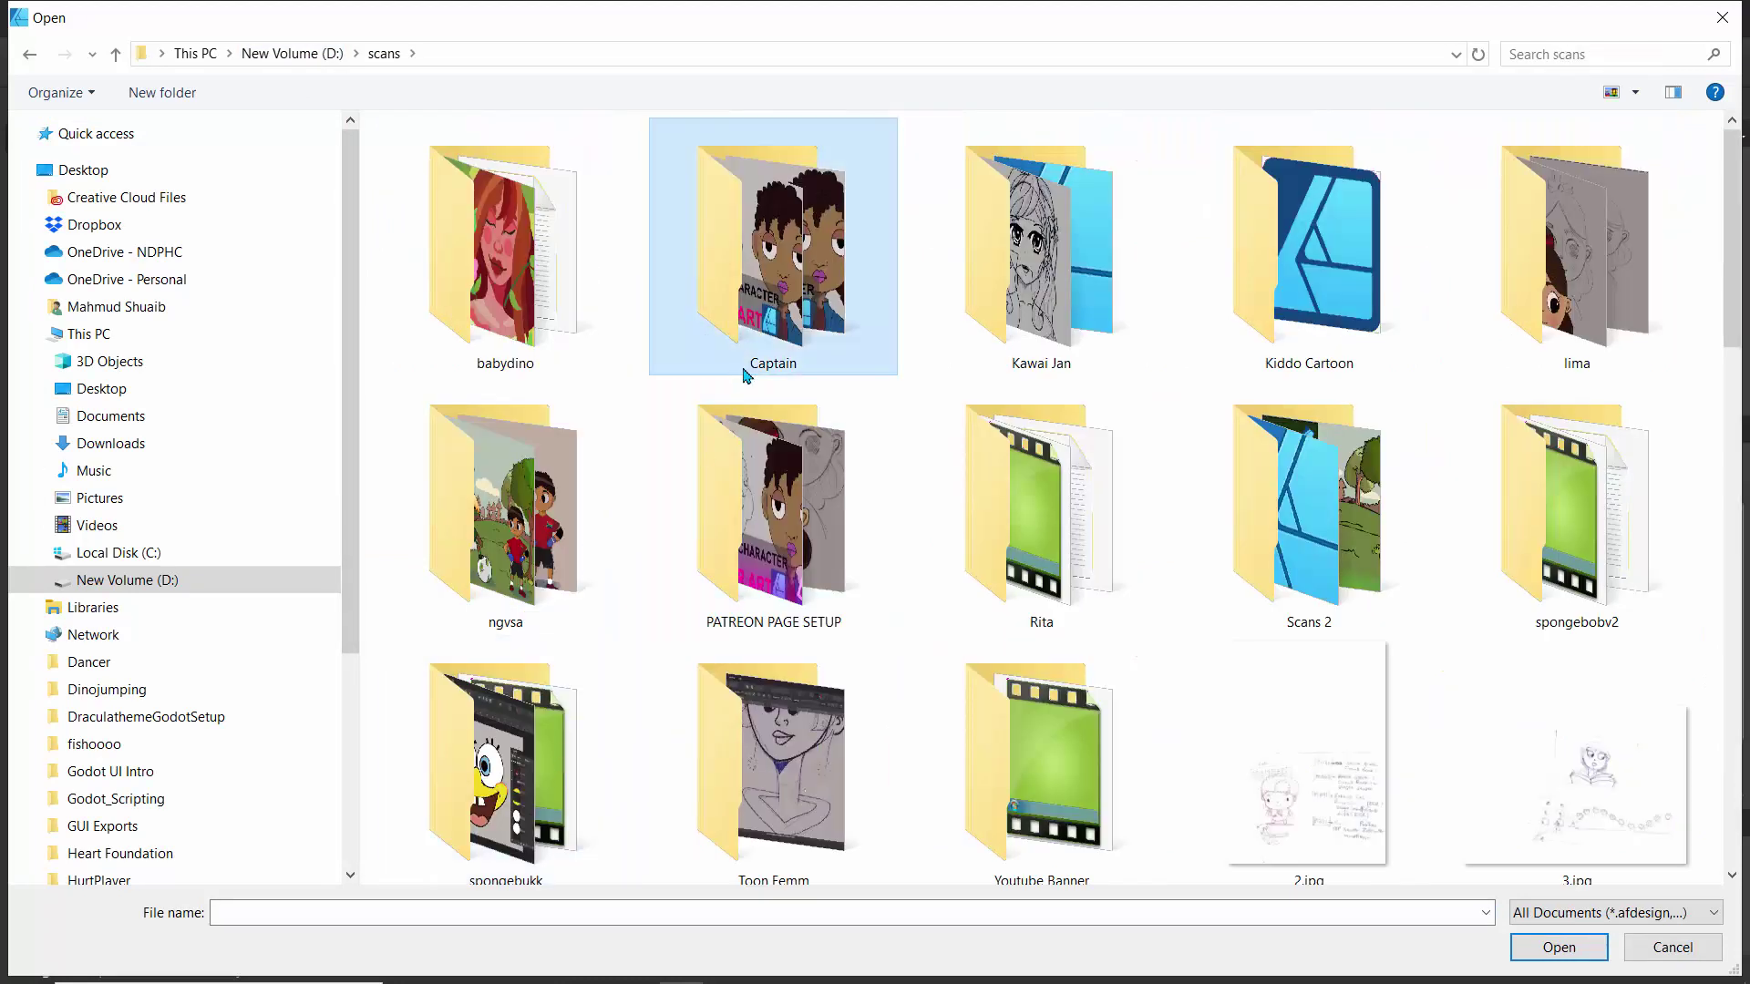
{"action": "type", "text": "eve.jpg"}
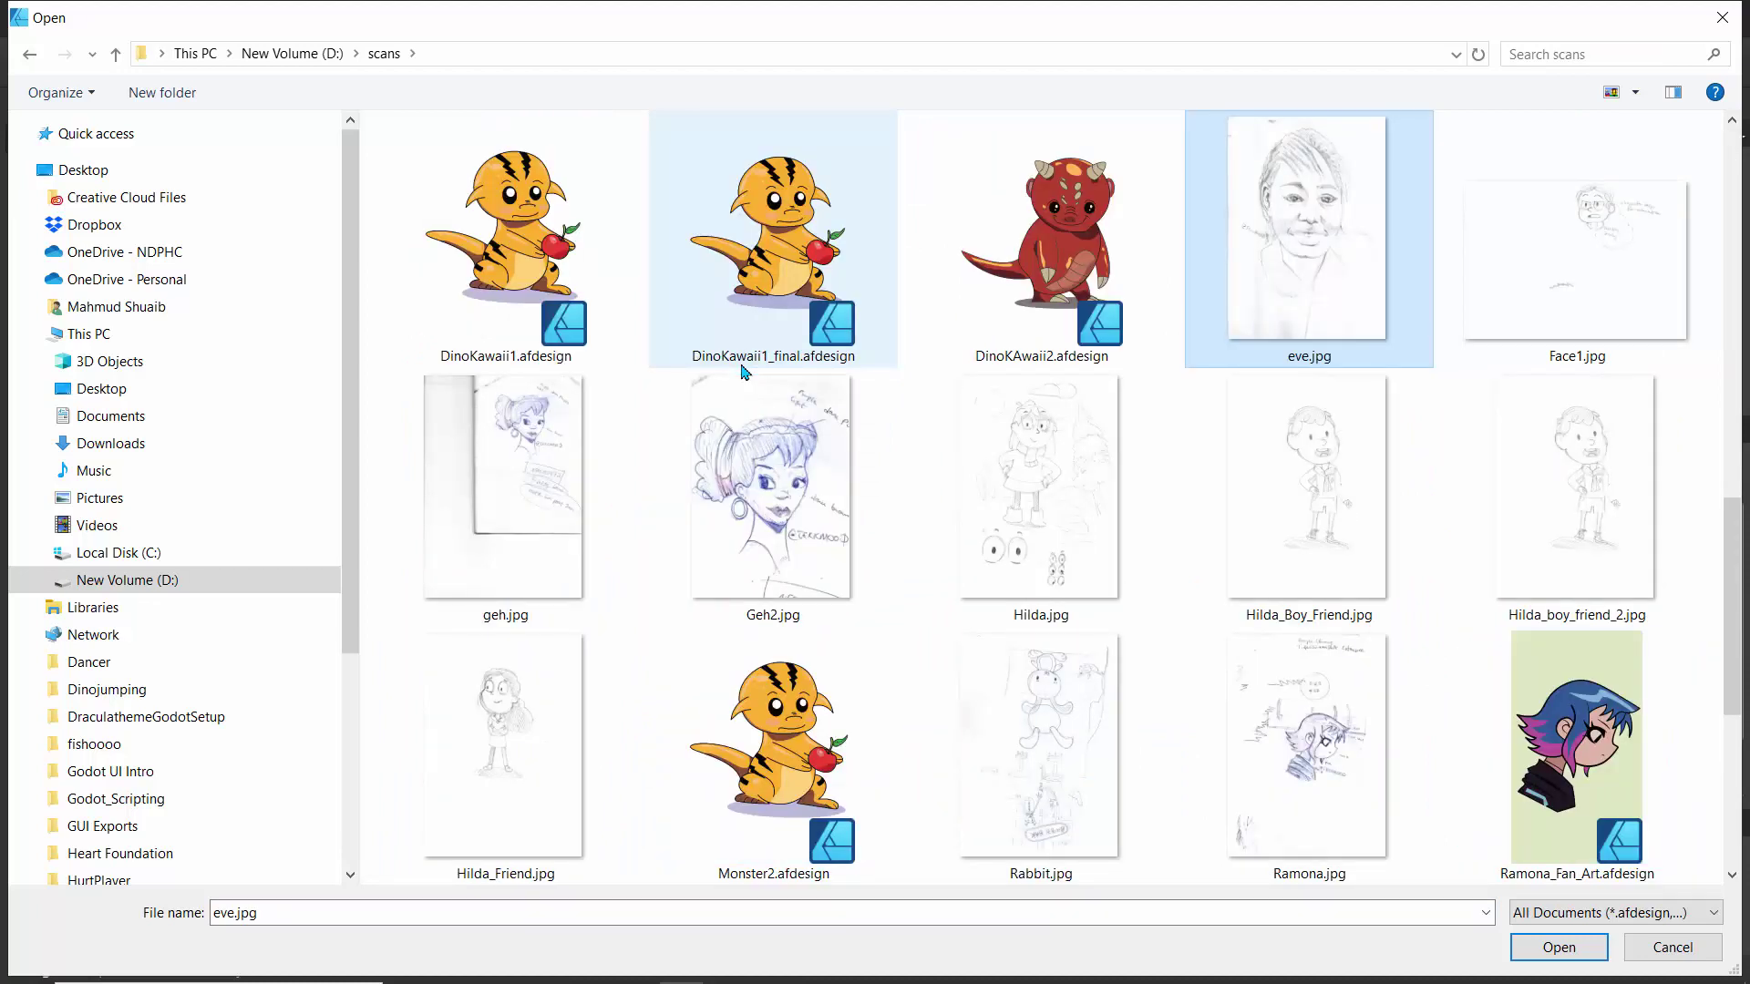
{"action": "left_click", "coordinate": [1522, 953]}
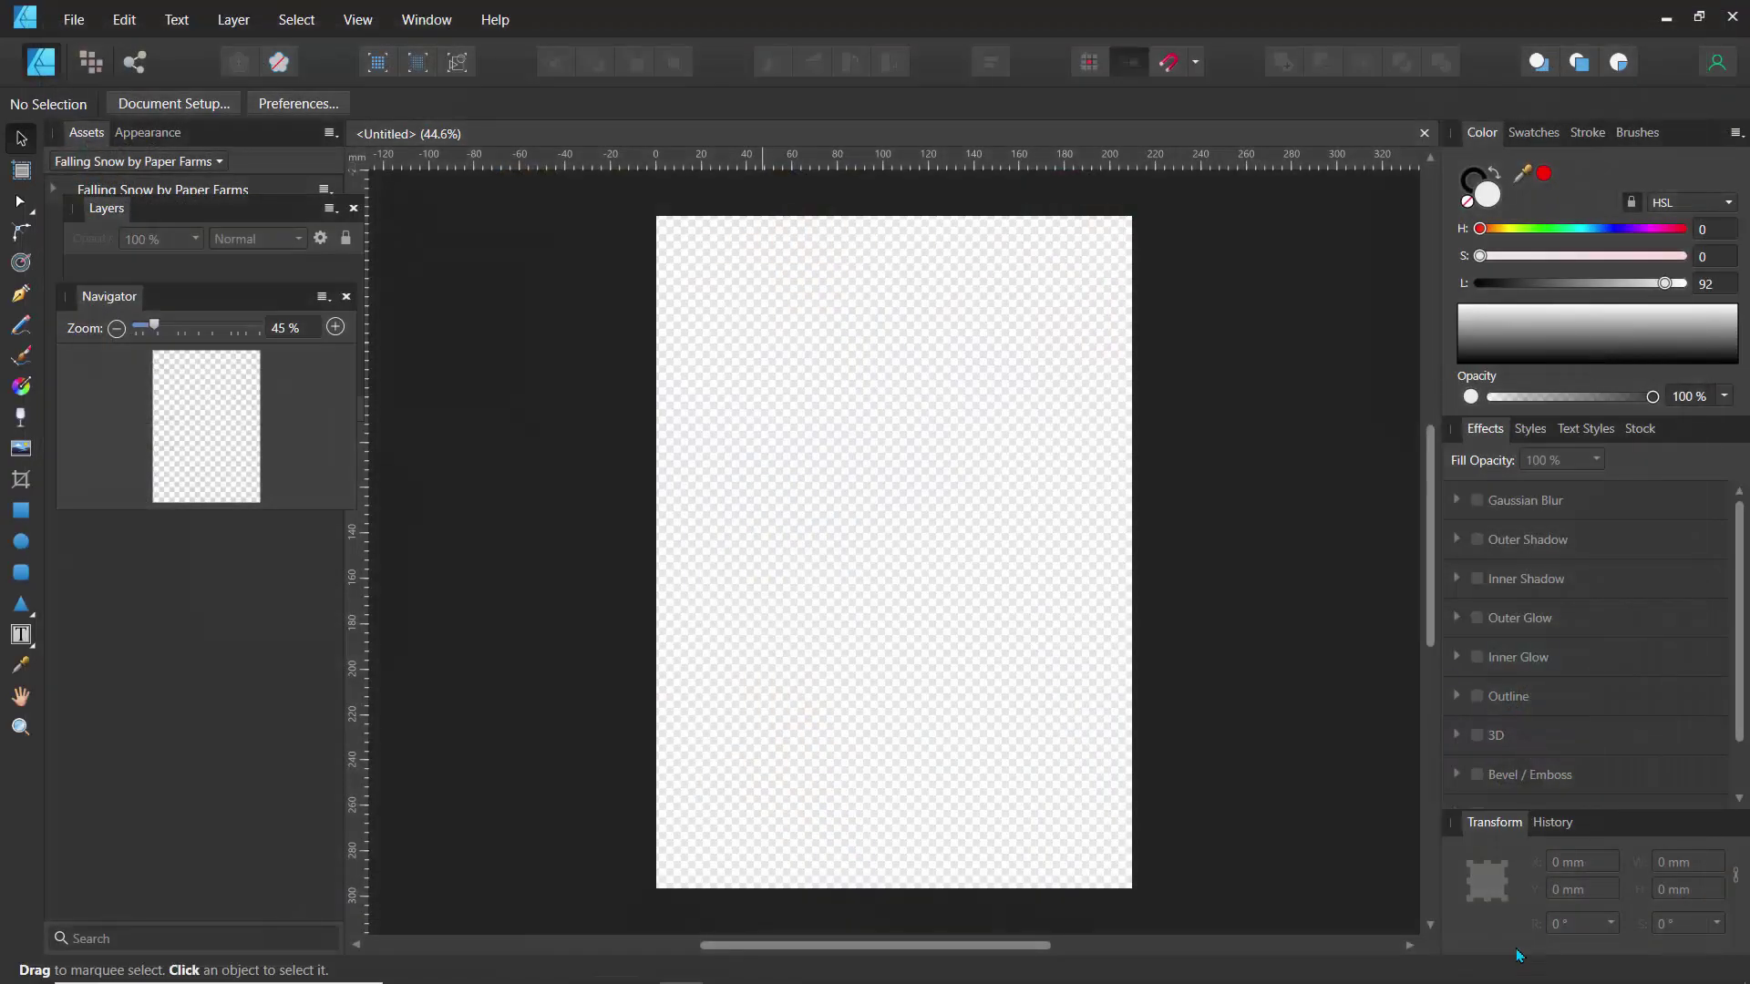
{"action": "left_click", "coordinate": [914, 617]}
- Align the portrait image with the page, stretch it outward past the left and upper page edges to about 214 × 302 mm, and deselect it
{"action": "left_click_drag", "start_coordinate": [893, 638], "coordinate": [890, 598]}
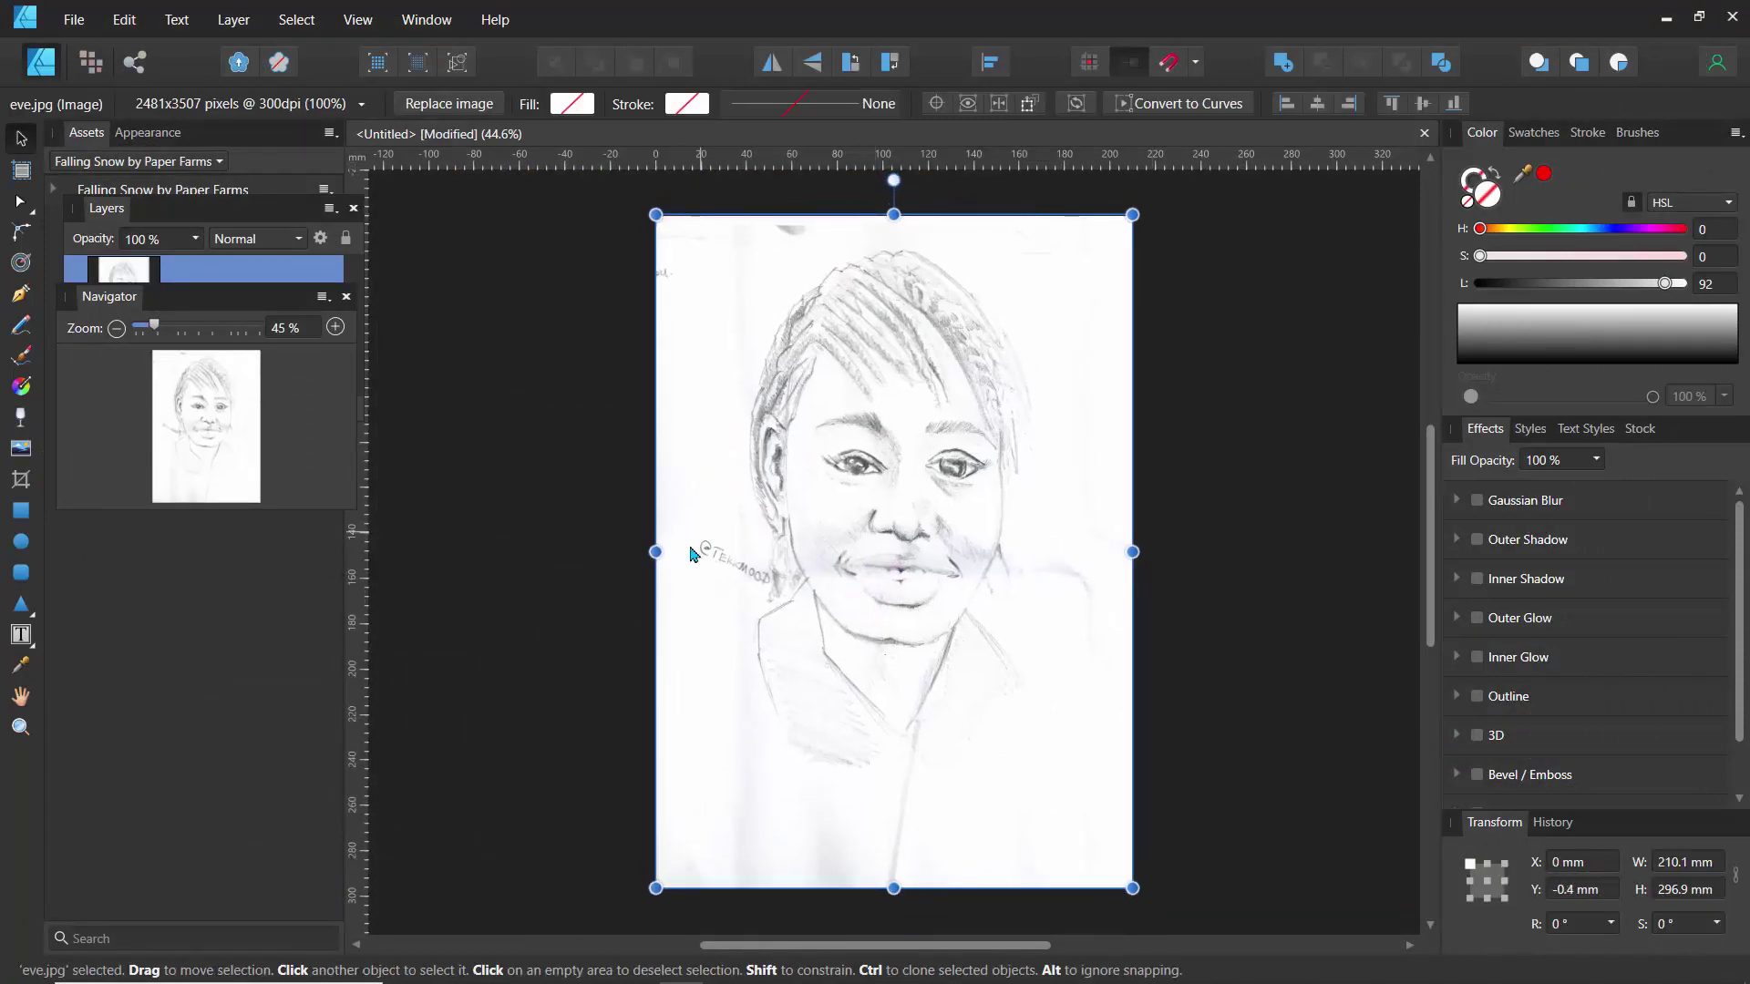
{"action": "left_click_drag", "start_coordinate": [656, 552], "coordinate": [646, 550]}
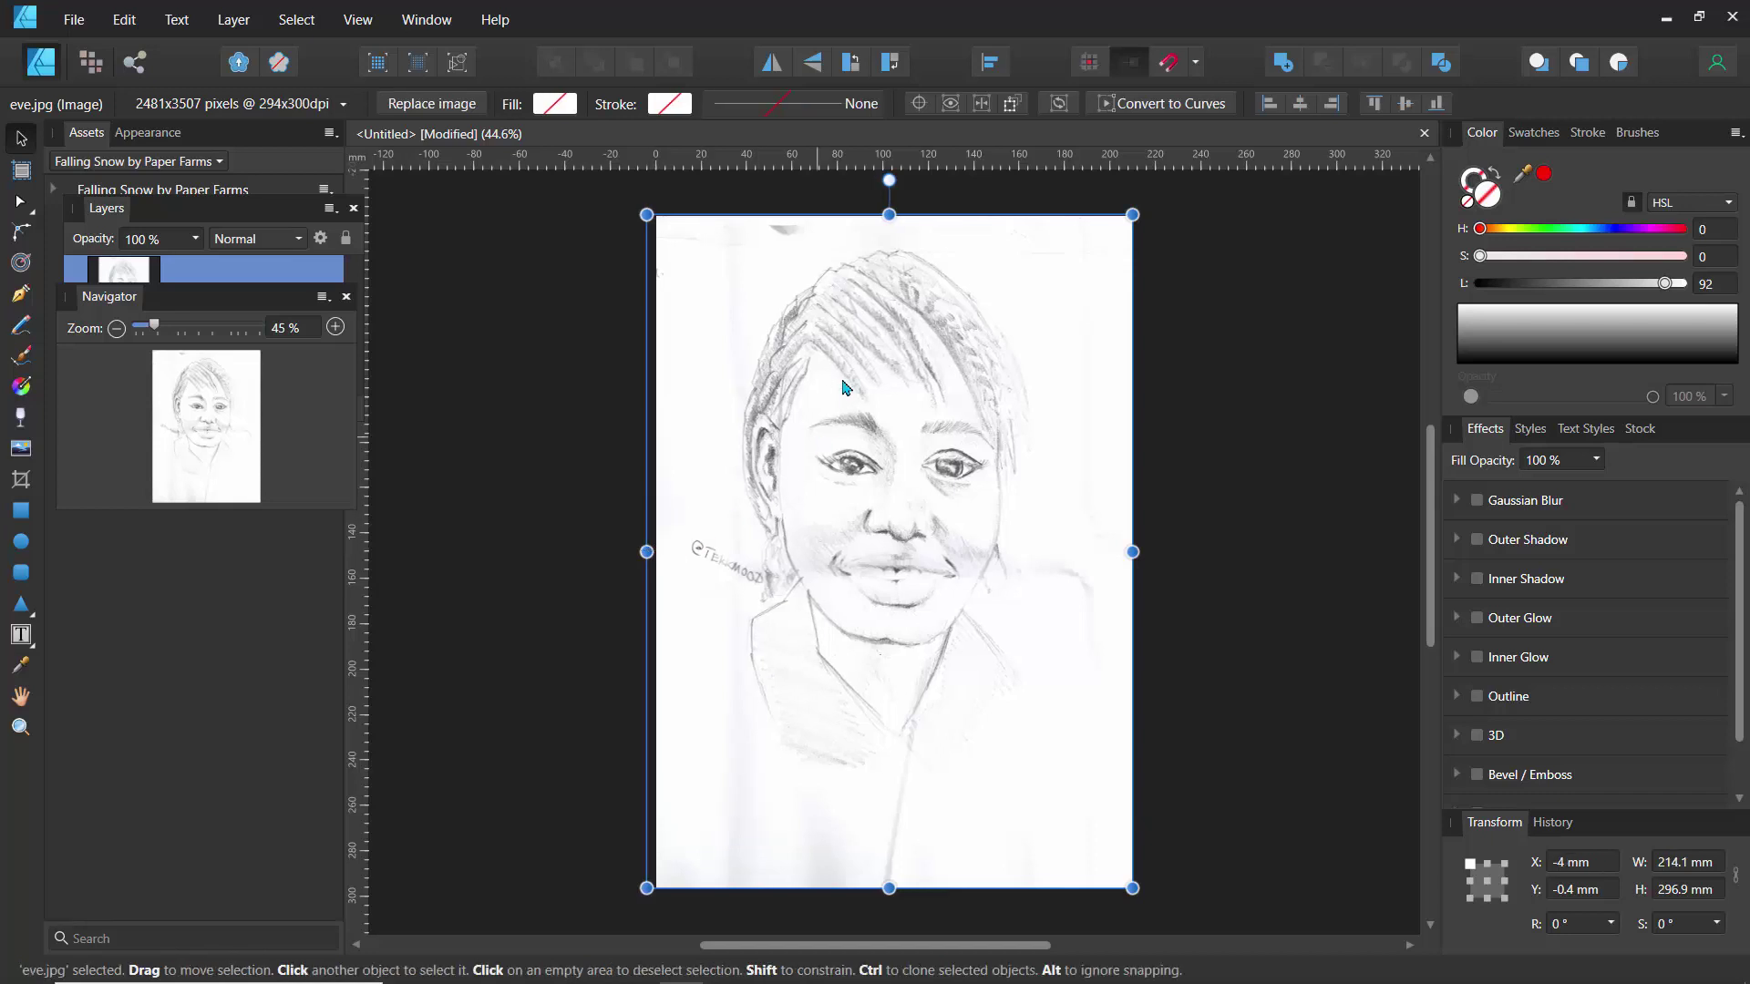
{"action": "left_click_drag", "start_coordinate": [883, 217], "coordinate": [888, 204]}
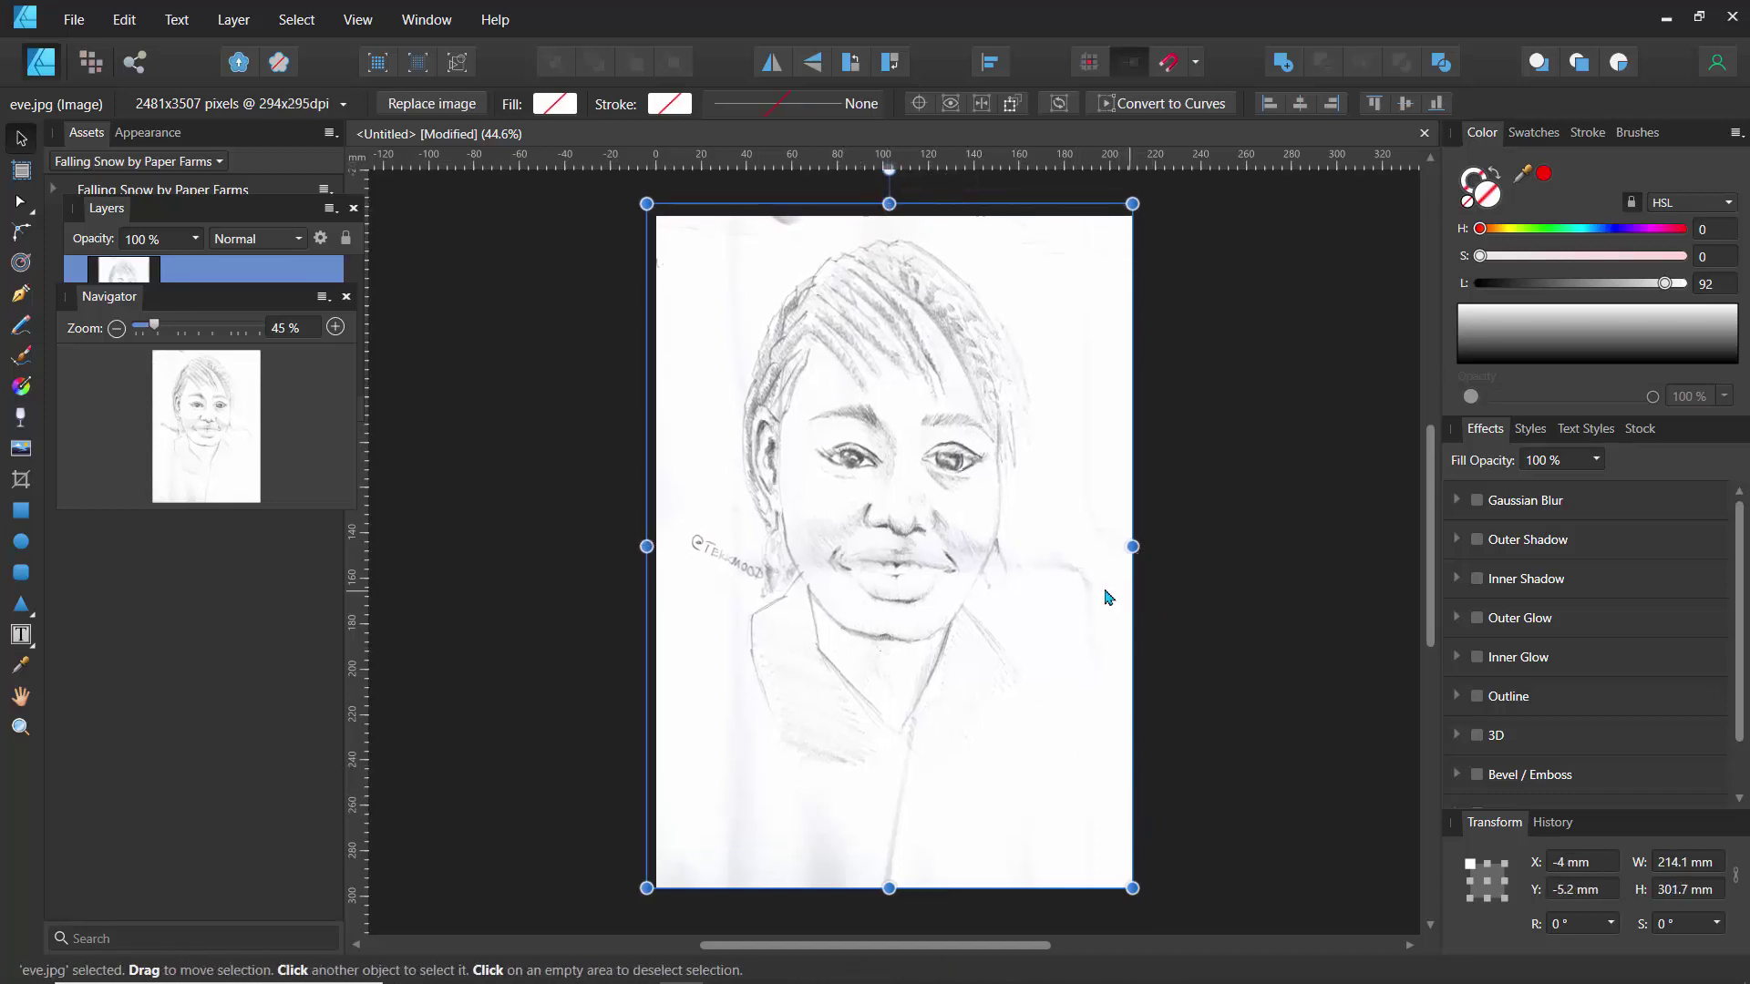
{"action": "left_click", "coordinate": [594, 478]}
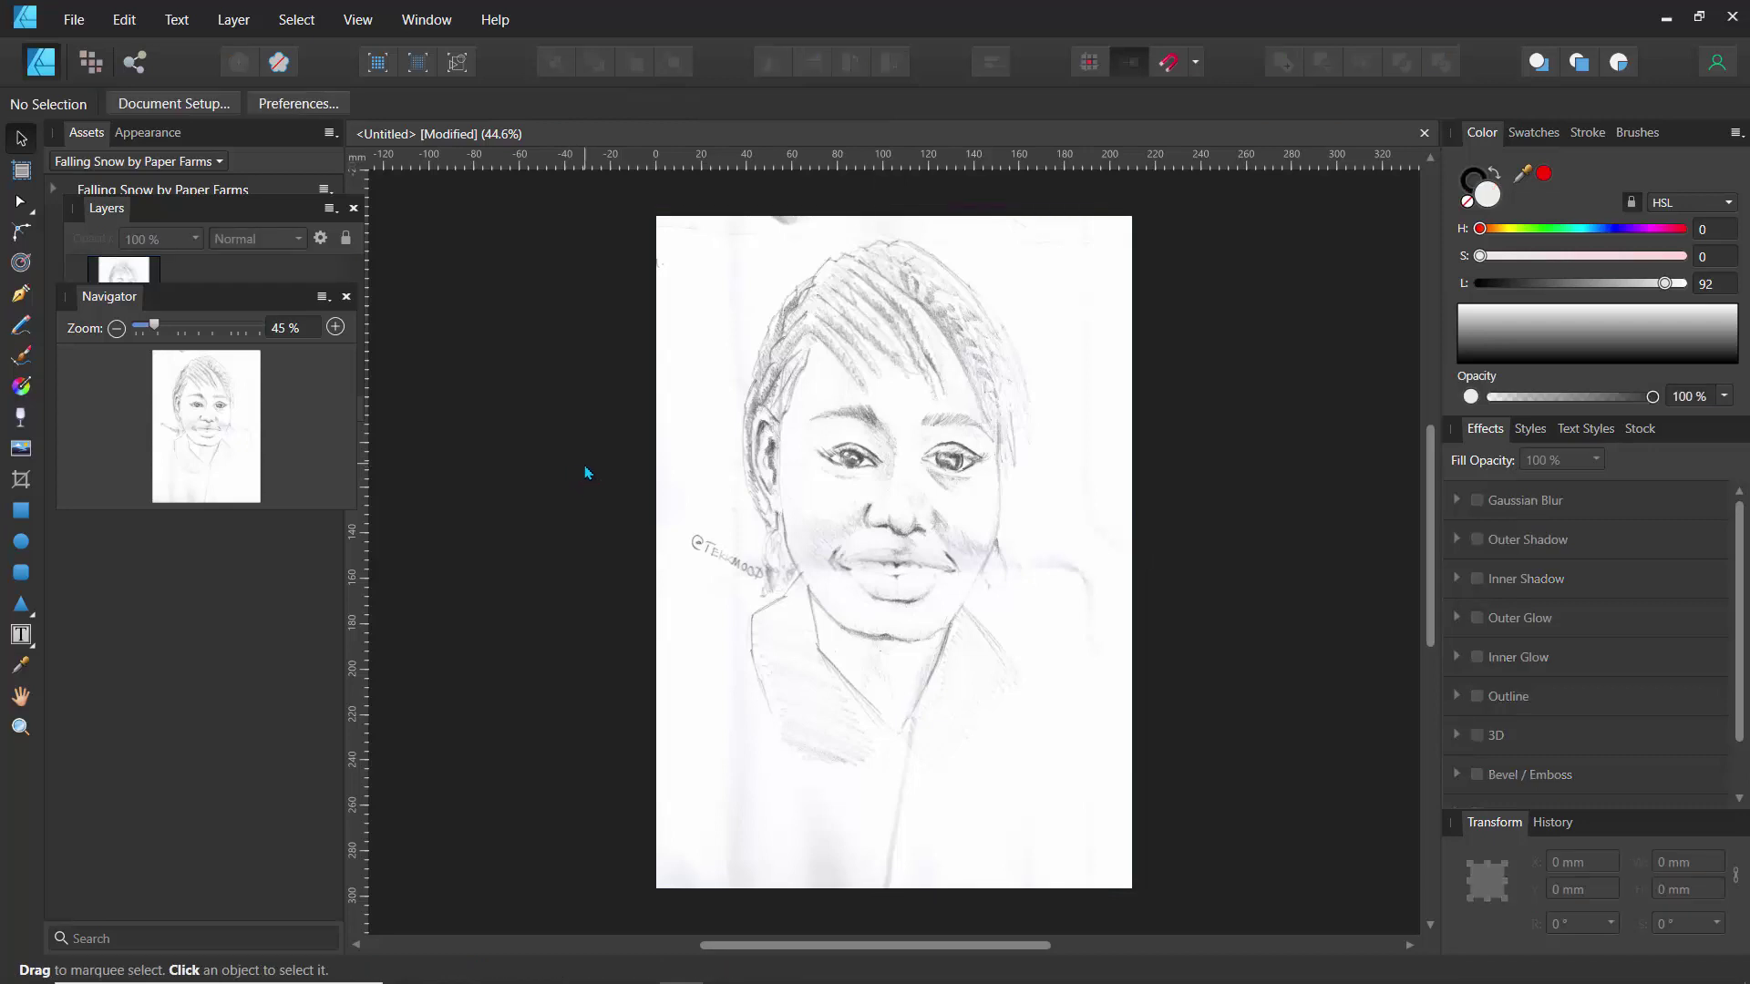
- Move the Navigator clear of the layer list and put the eve.jpg image into a group
{"action": "key", "text": "XF86MonBrightnessUp"}
{"action": "left_click_drag", "start_coordinate": [191, 307], "coordinate": [178, 545]}
{"action": "left_click", "coordinate": [136, 303]}
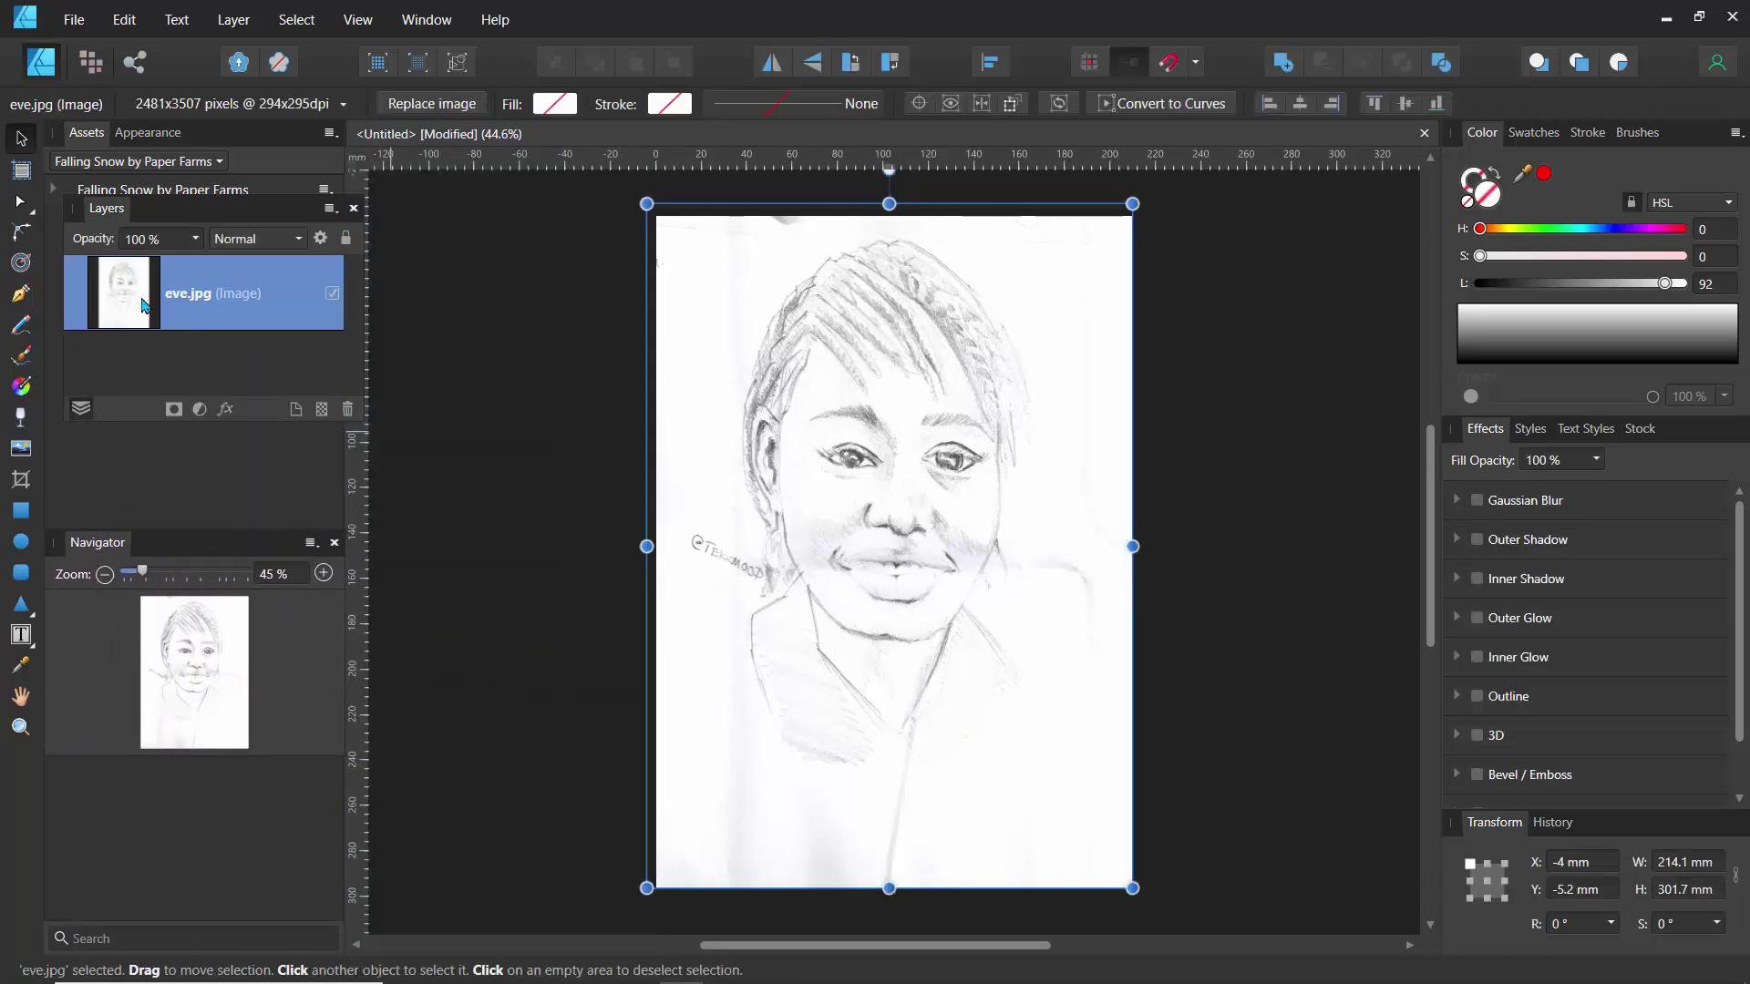
{"action": "key", "text": "ctrl+g"}
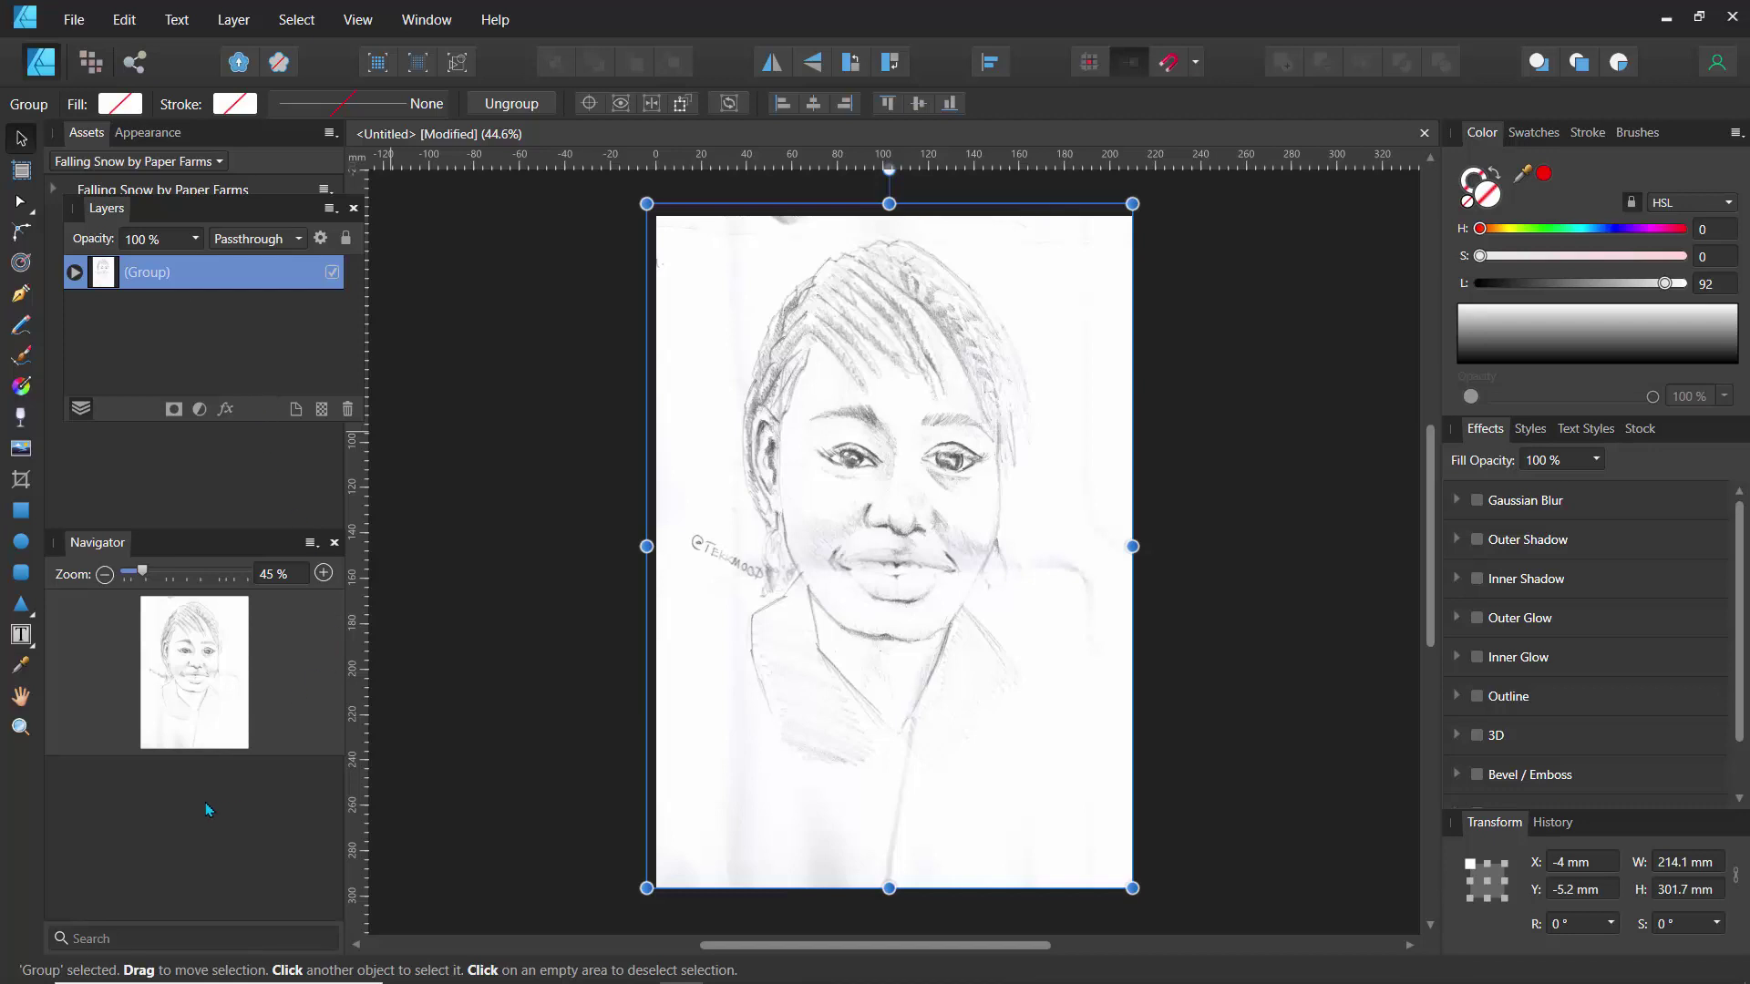
- Undock the Navigator and reset the studio layout to its default arrangement
{"action": "left_click_drag", "start_coordinate": [194, 552], "coordinate": [1230, 520]}
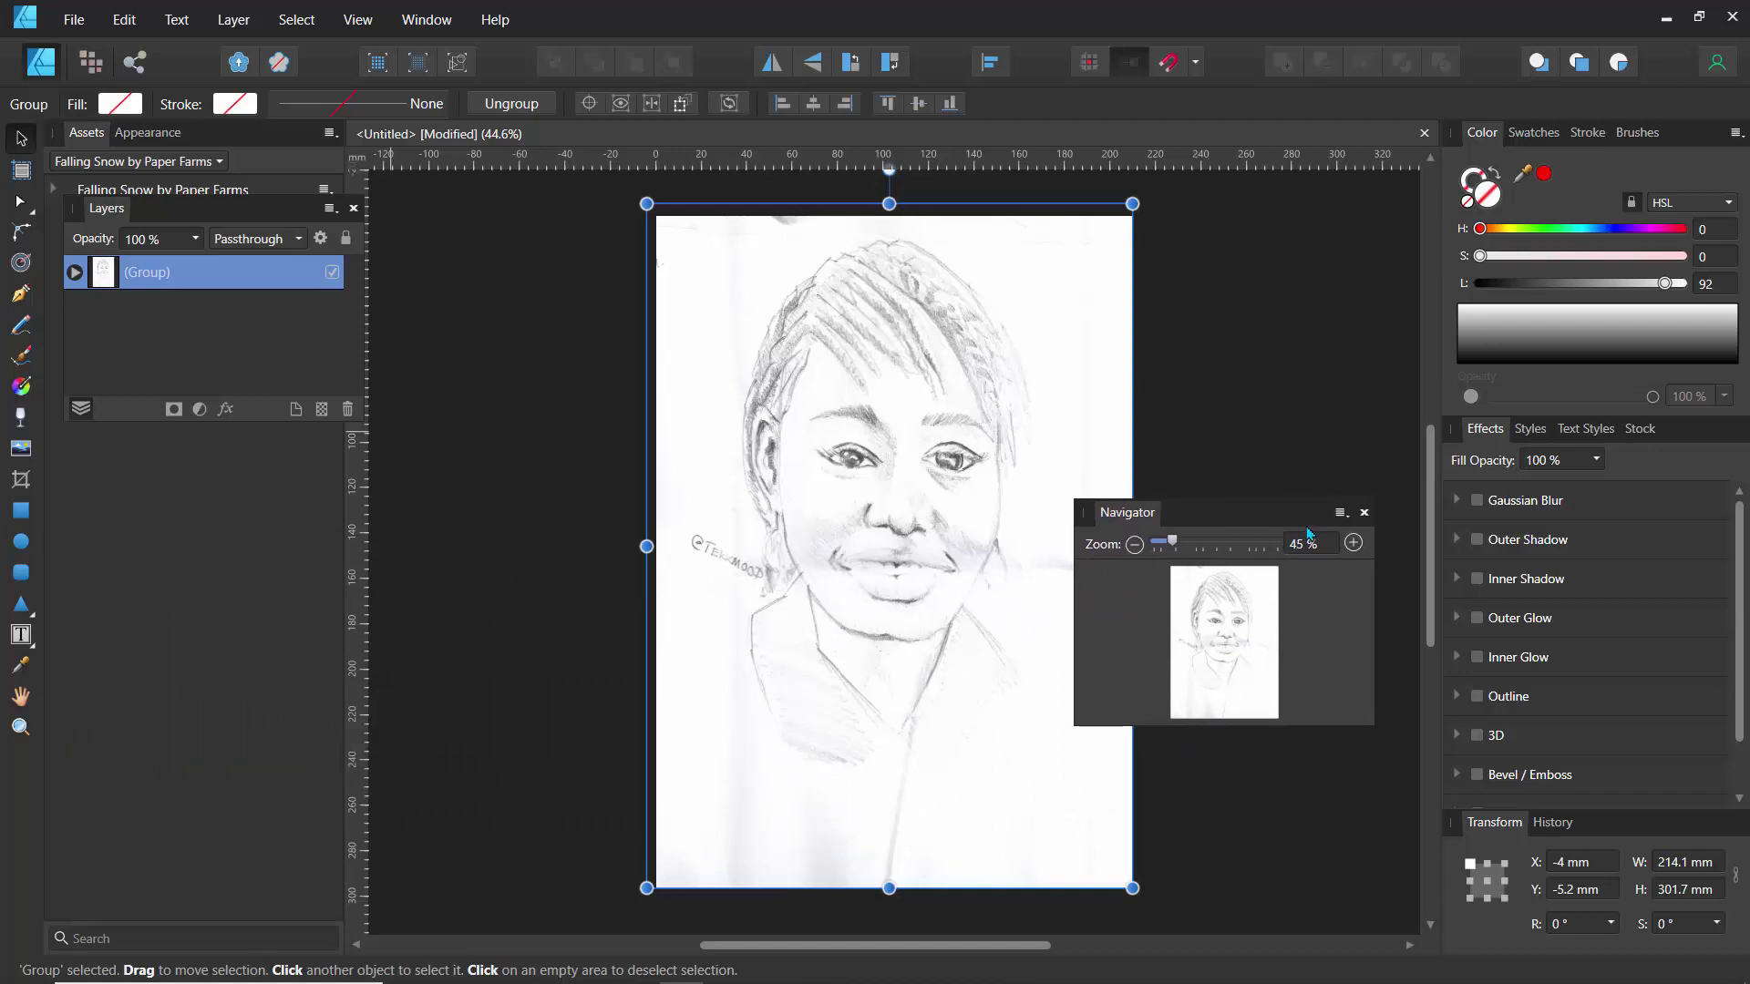
{"action": "left_click", "coordinate": [357, 19]}
{"action": "mouse_move", "coordinate": [404, 396]}
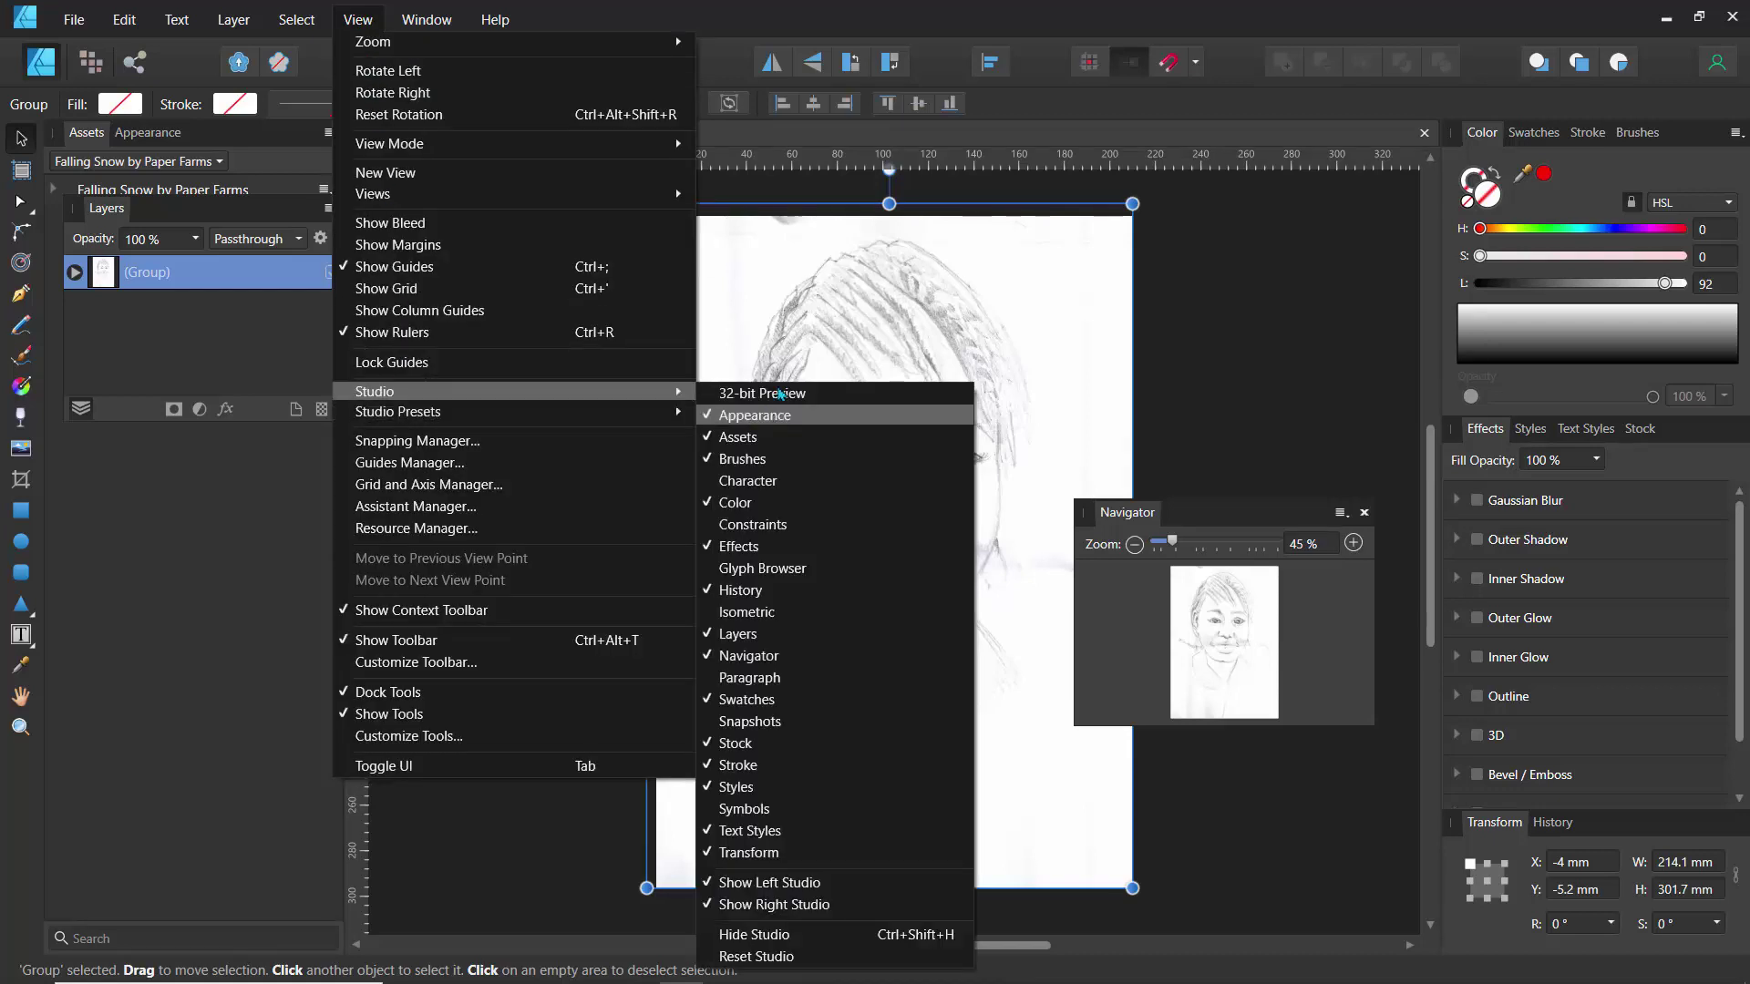
{"action": "left_click", "coordinate": [762, 964]}
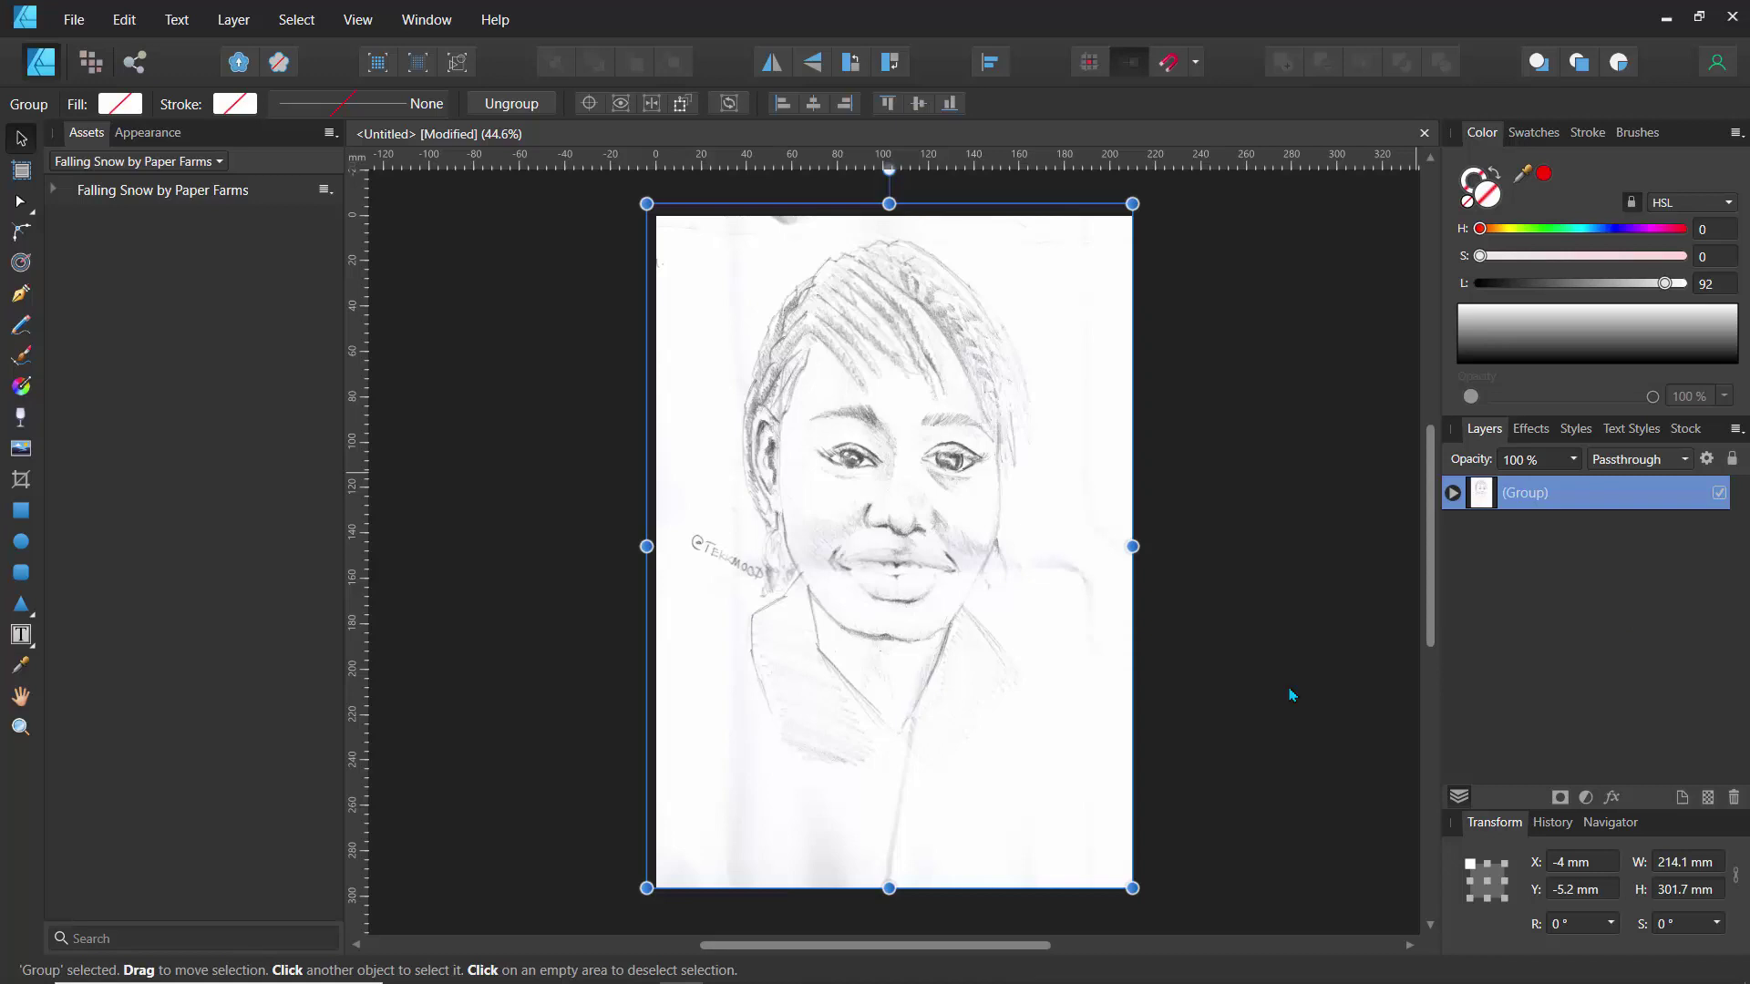
- Add a Levels adjustment to the portrait group and move its settings window clear of the drawing
{"action": "left_click", "coordinate": [1590, 799]}
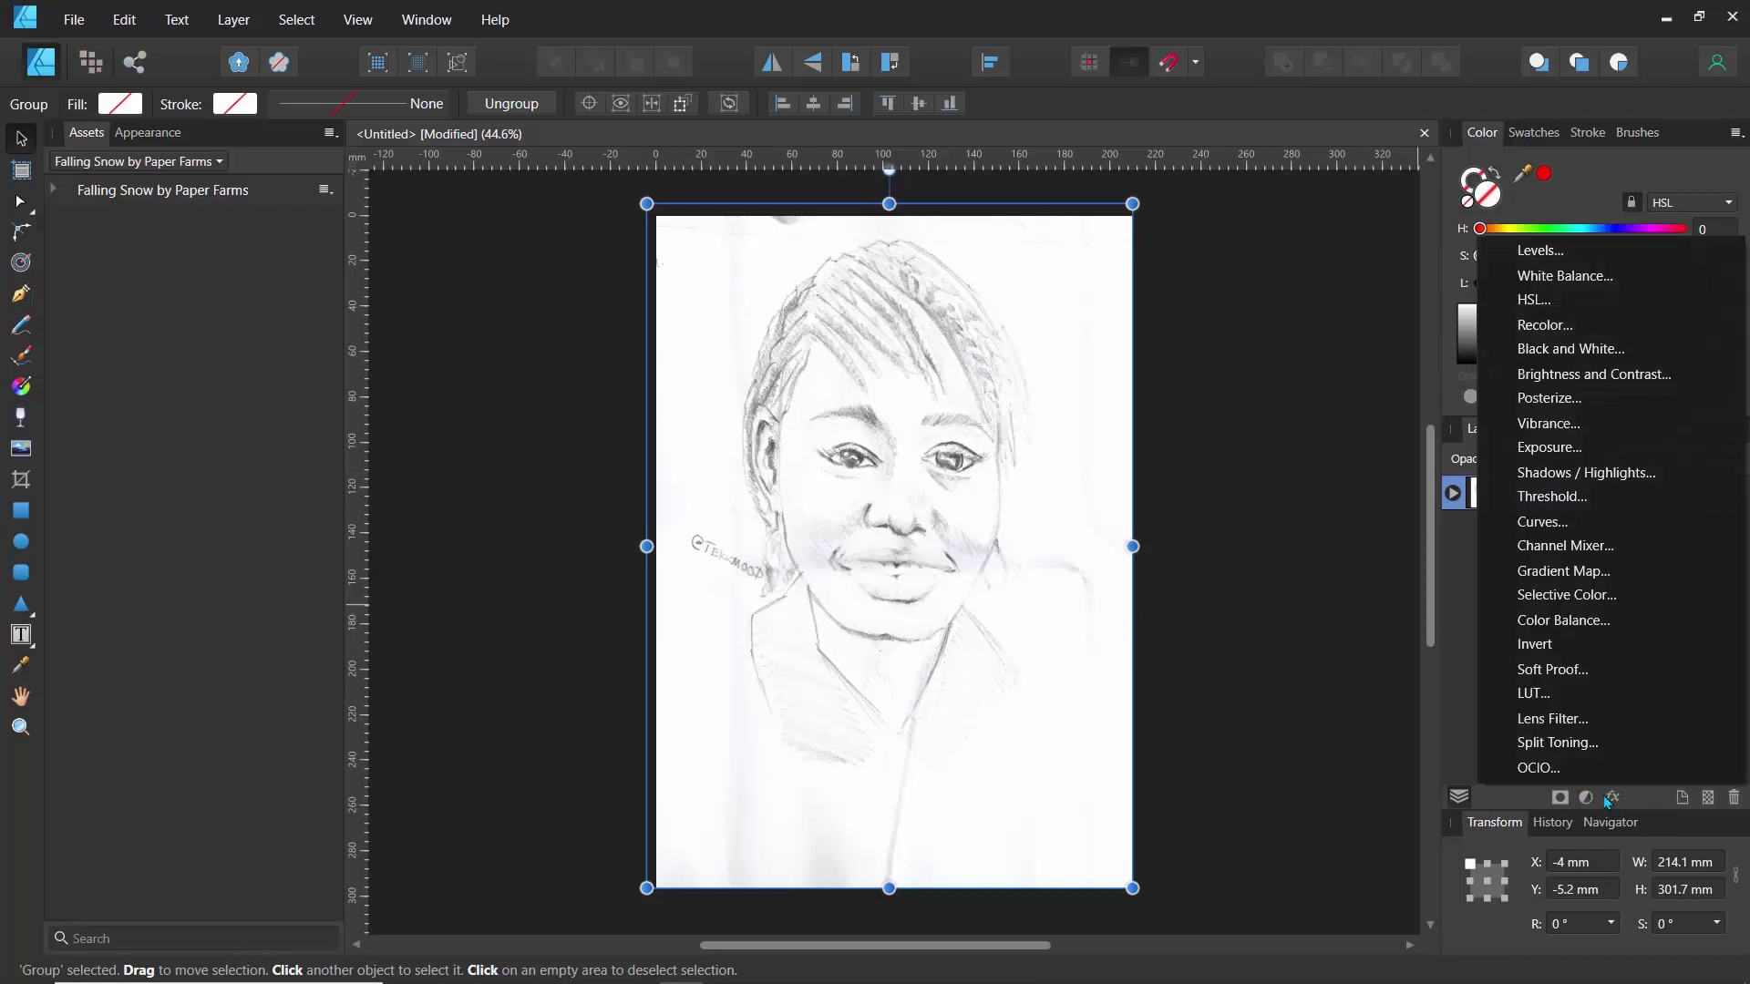
{"action": "left_click", "coordinate": [1540, 251]}
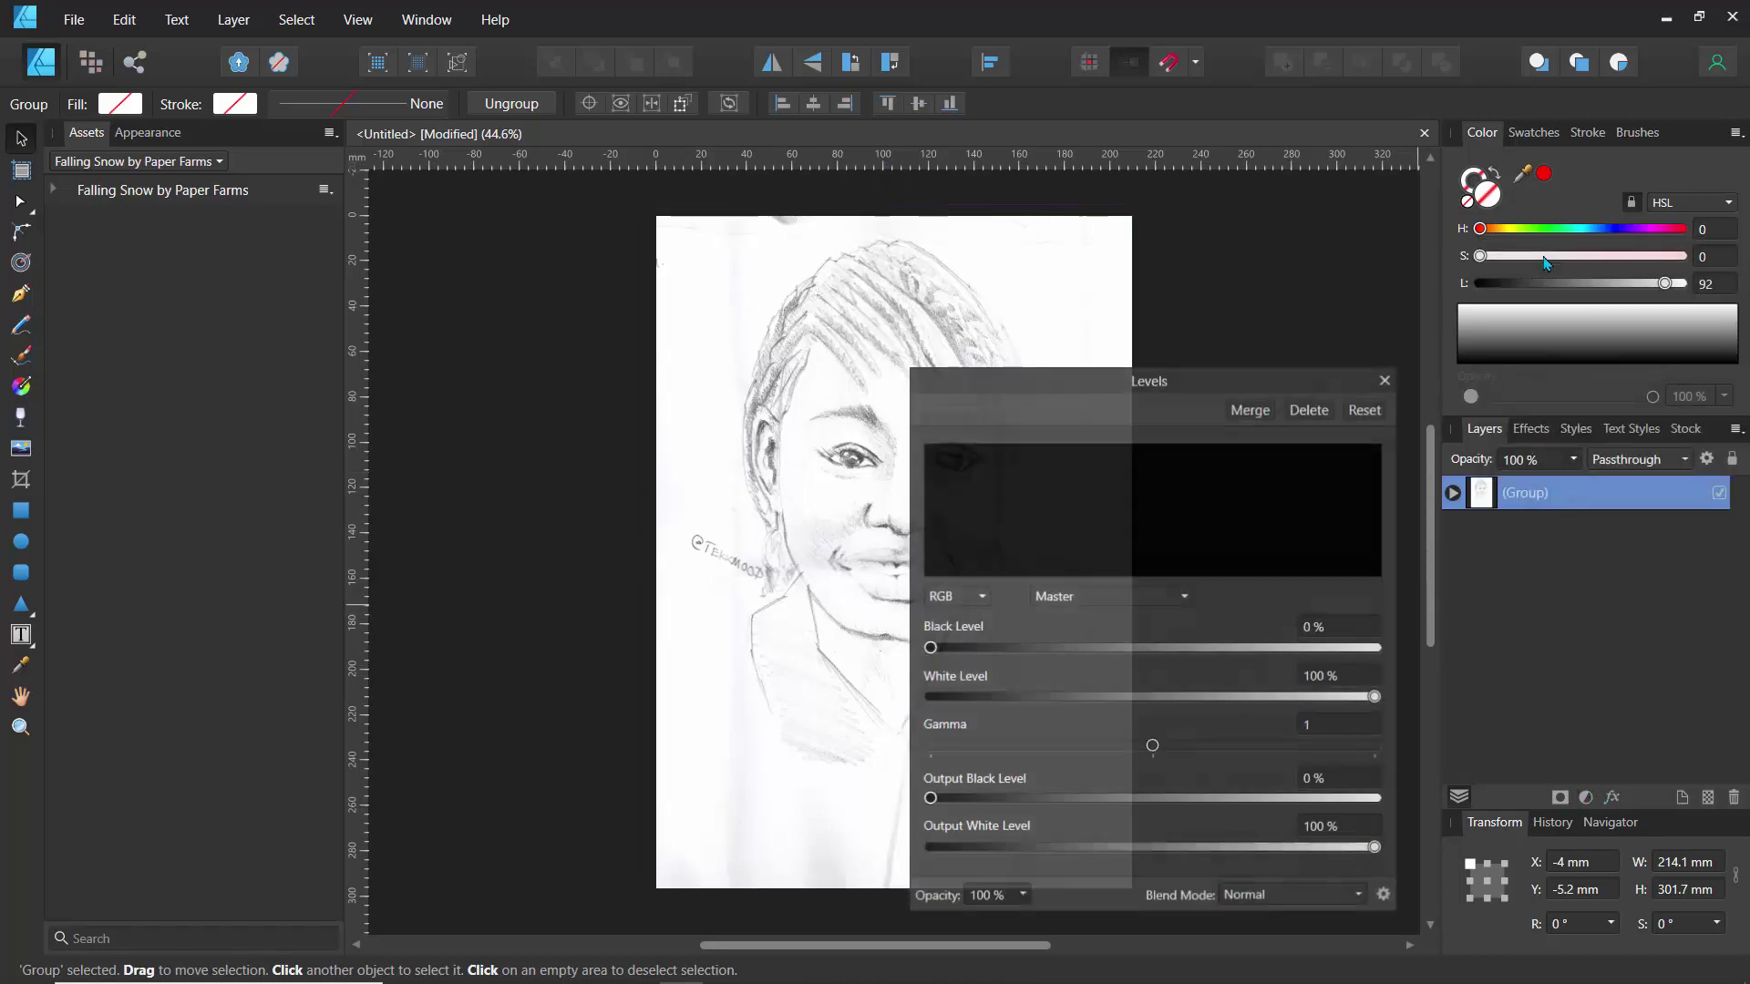
{"action": "left_click_drag", "start_coordinate": [1005, 387], "coordinate": [258, 233]}
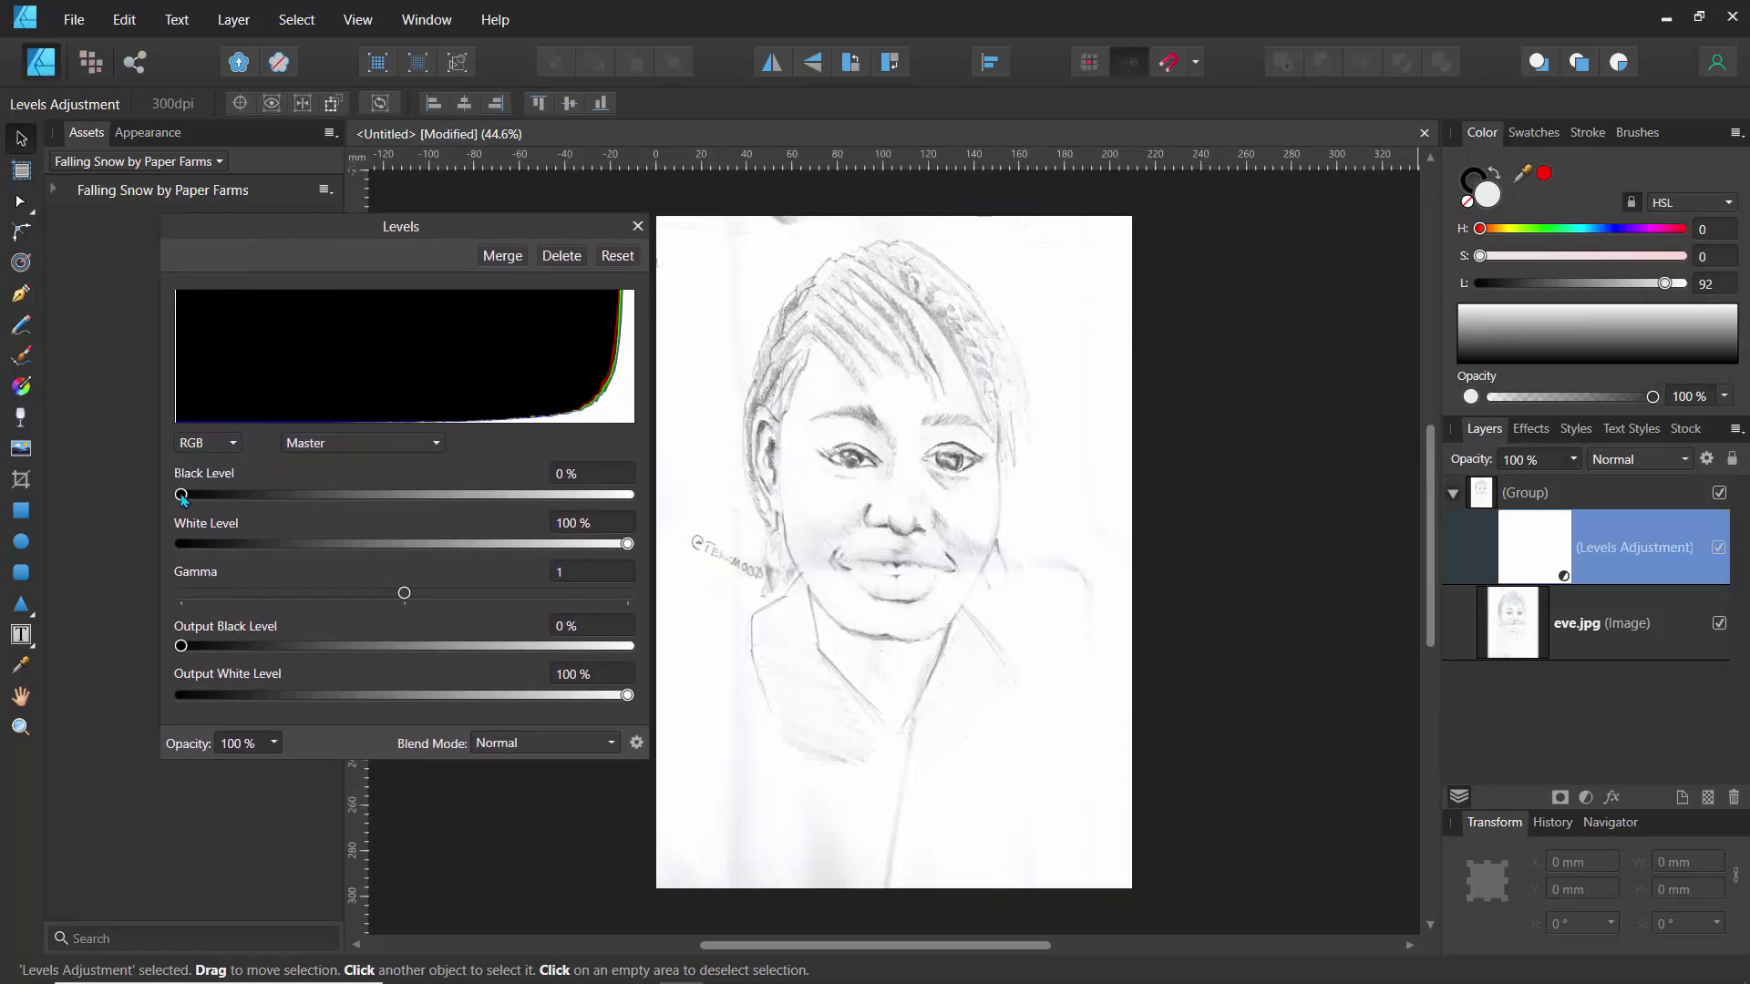
- Set the Levels adjustment to black level 56%, white level 99%, gamma 0.694 and output black level 14%
{"action": "mouse_move", "coordinate": [182, 494]}
{"action": "left_mouse_down"}
{"action": "mouse_move", "coordinate": [605, 498]}
{"action": "mouse_move", "coordinate": [187, 494]}
{"action": "mouse_move", "coordinate": [383, 499]}
{"action": "left_mouse_up"}
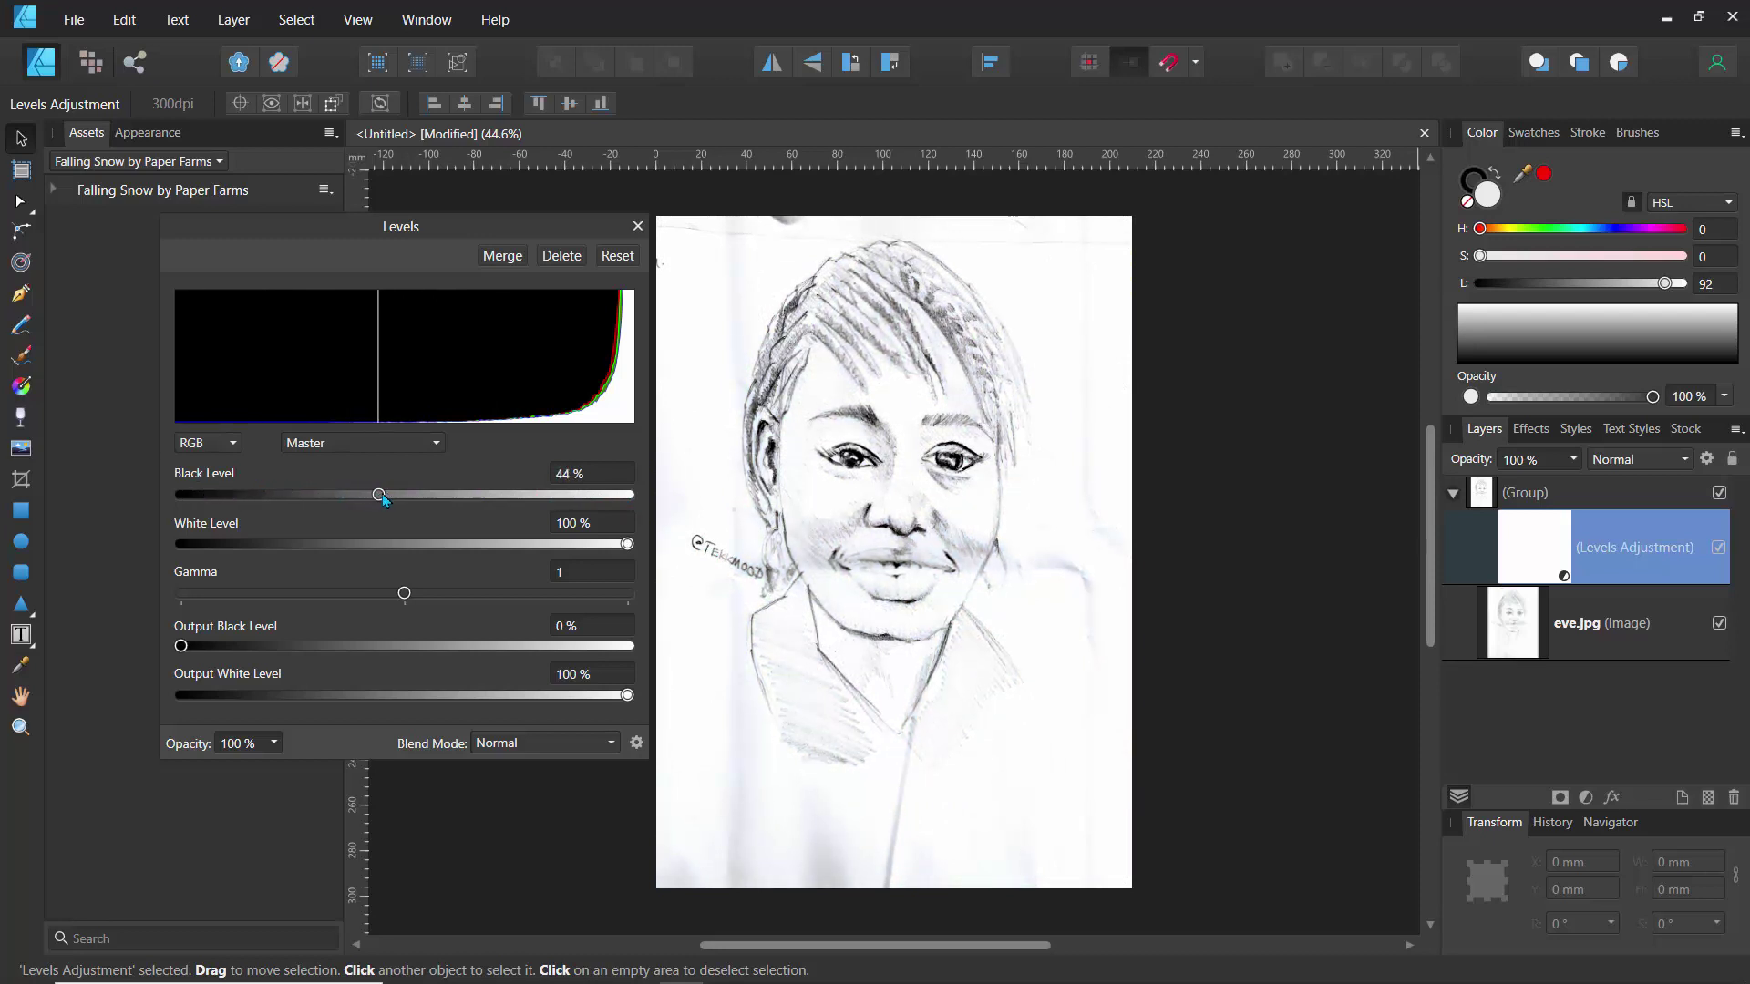
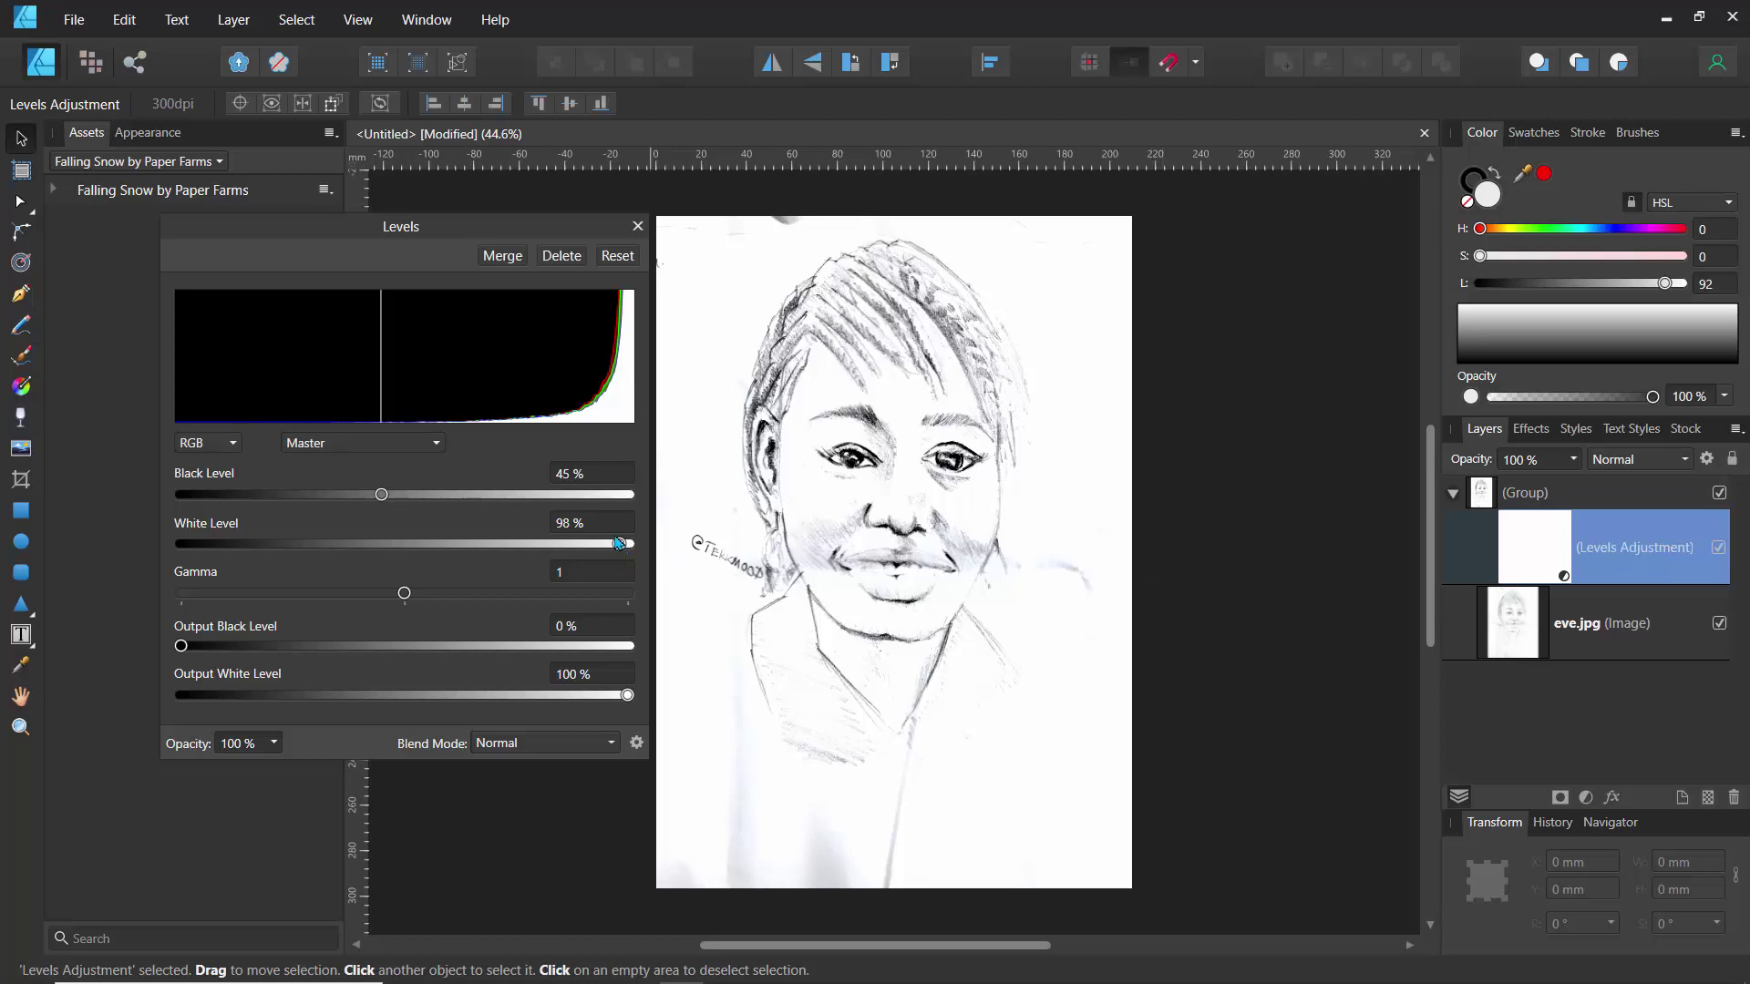
{"action": "left_click_drag", "start_coordinate": [624, 545], "coordinate": [623, 550]}
{"action": "mouse_move", "coordinate": [384, 499]}
{"action": "left_mouse_down"}
{"action": "mouse_move", "coordinate": [463, 499]}
{"action": "mouse_move", "coordinate": [401, 513]}
{"action": "mouse_move", "coordinate": [429, 515]}
{"action": "left_mouse_up"}
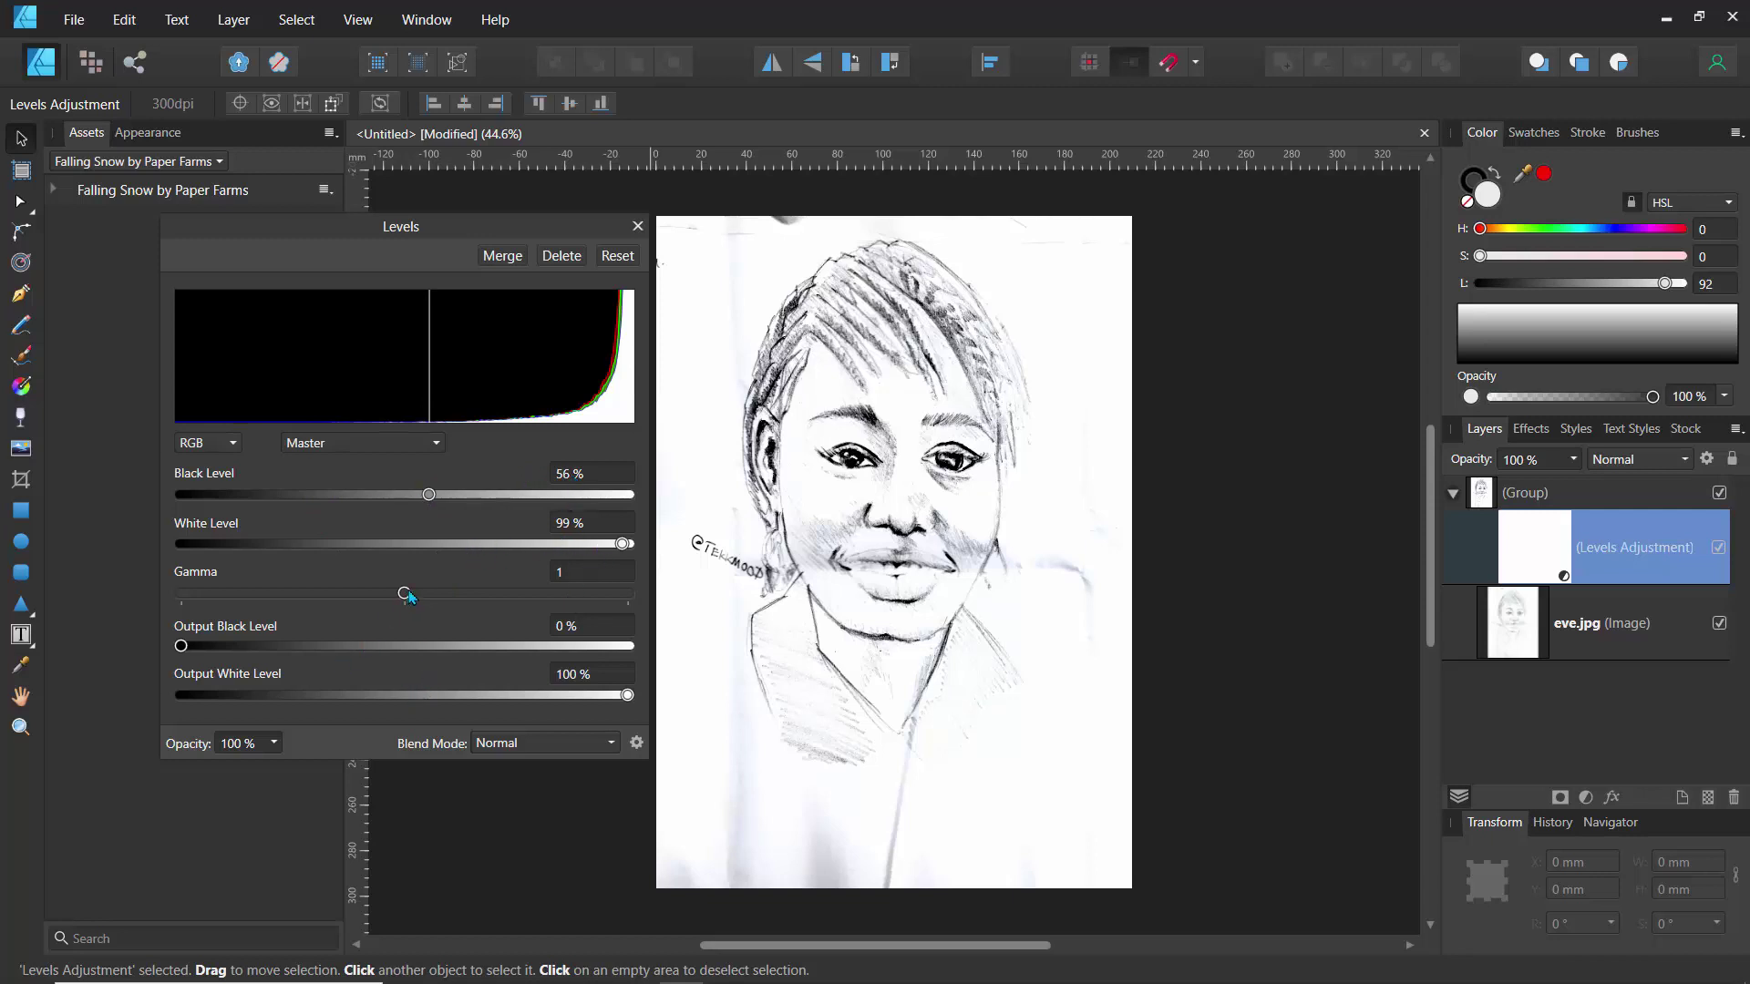
{"action": "mouse_move", "coordinate": [407, 597]}
{"action": "left_mouse_down"}
{"action": "mouse_move", "coordinate": [495, 594]}
{"action": "mouse_move", "coordinate": [219, 594]}
{"action": "mouse_move", "coordinate": [338, 609]}
{"action": "left_mouse_up"}
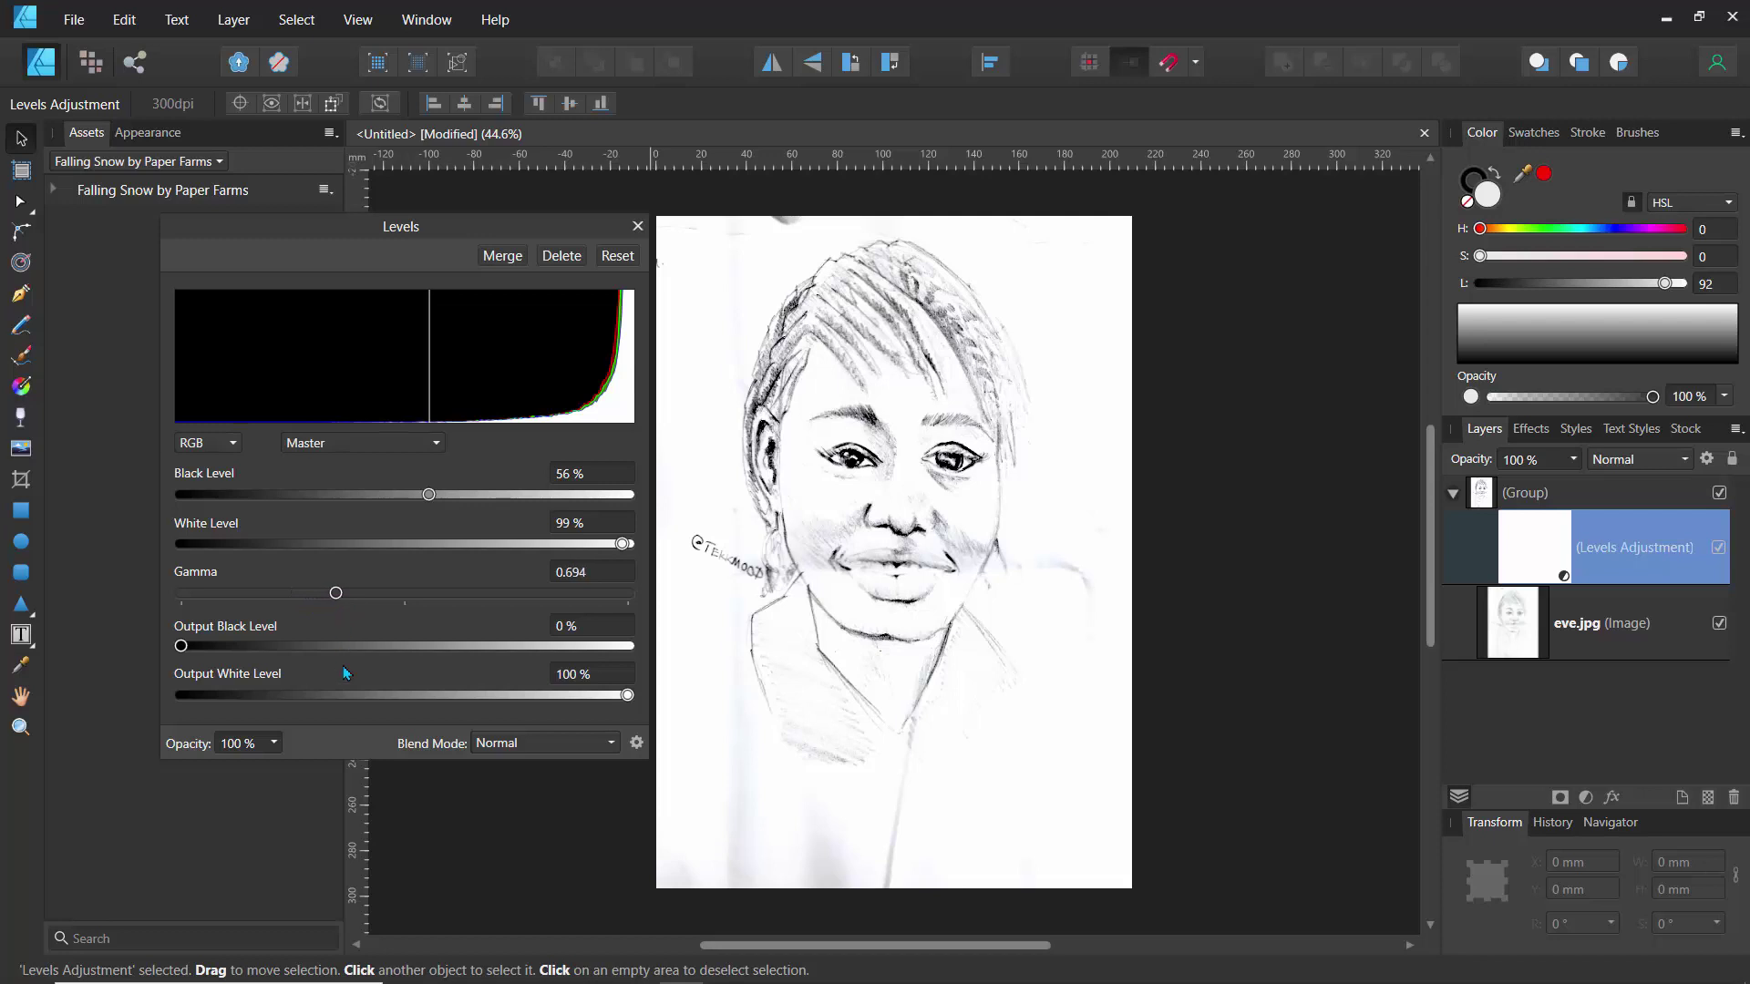
{"action": "mouse_move", "coordinate": [181, 646]}
{"action": "left_mouse_down"}
{"action": "mouse_move", "coordinate": [369, 647]}
{"action": "mouse_move", "coordinate": [240, 652]}
{"action": "mouse_move", "coordinate": [337, 647]}
{"action": "mouse_move", "coordinate": [250, 640]}
{"action": "left_mouse_up"}
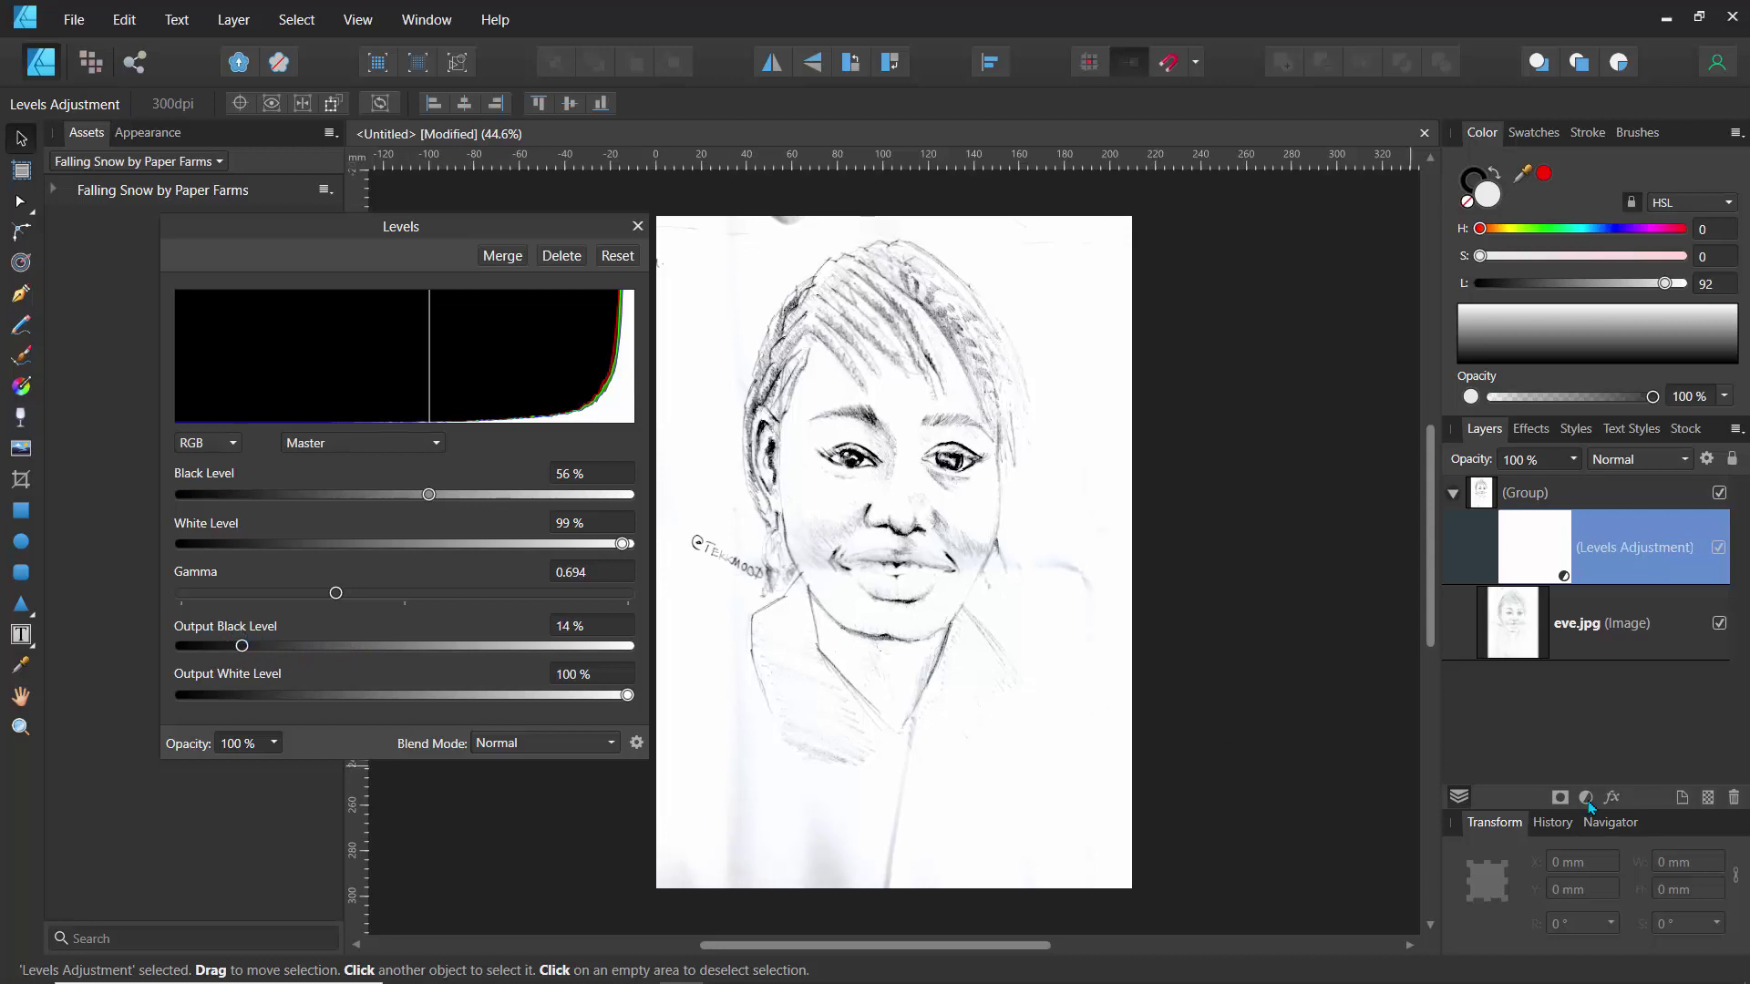
- Check the facial details up close and set the Levels output black level to 0%
{"action": "left_click", "coordinate": [1610, 822]}
{"action": "left_click_drag", "start_coordinate": [1549, 736], "coordinate": [1596, 731]}
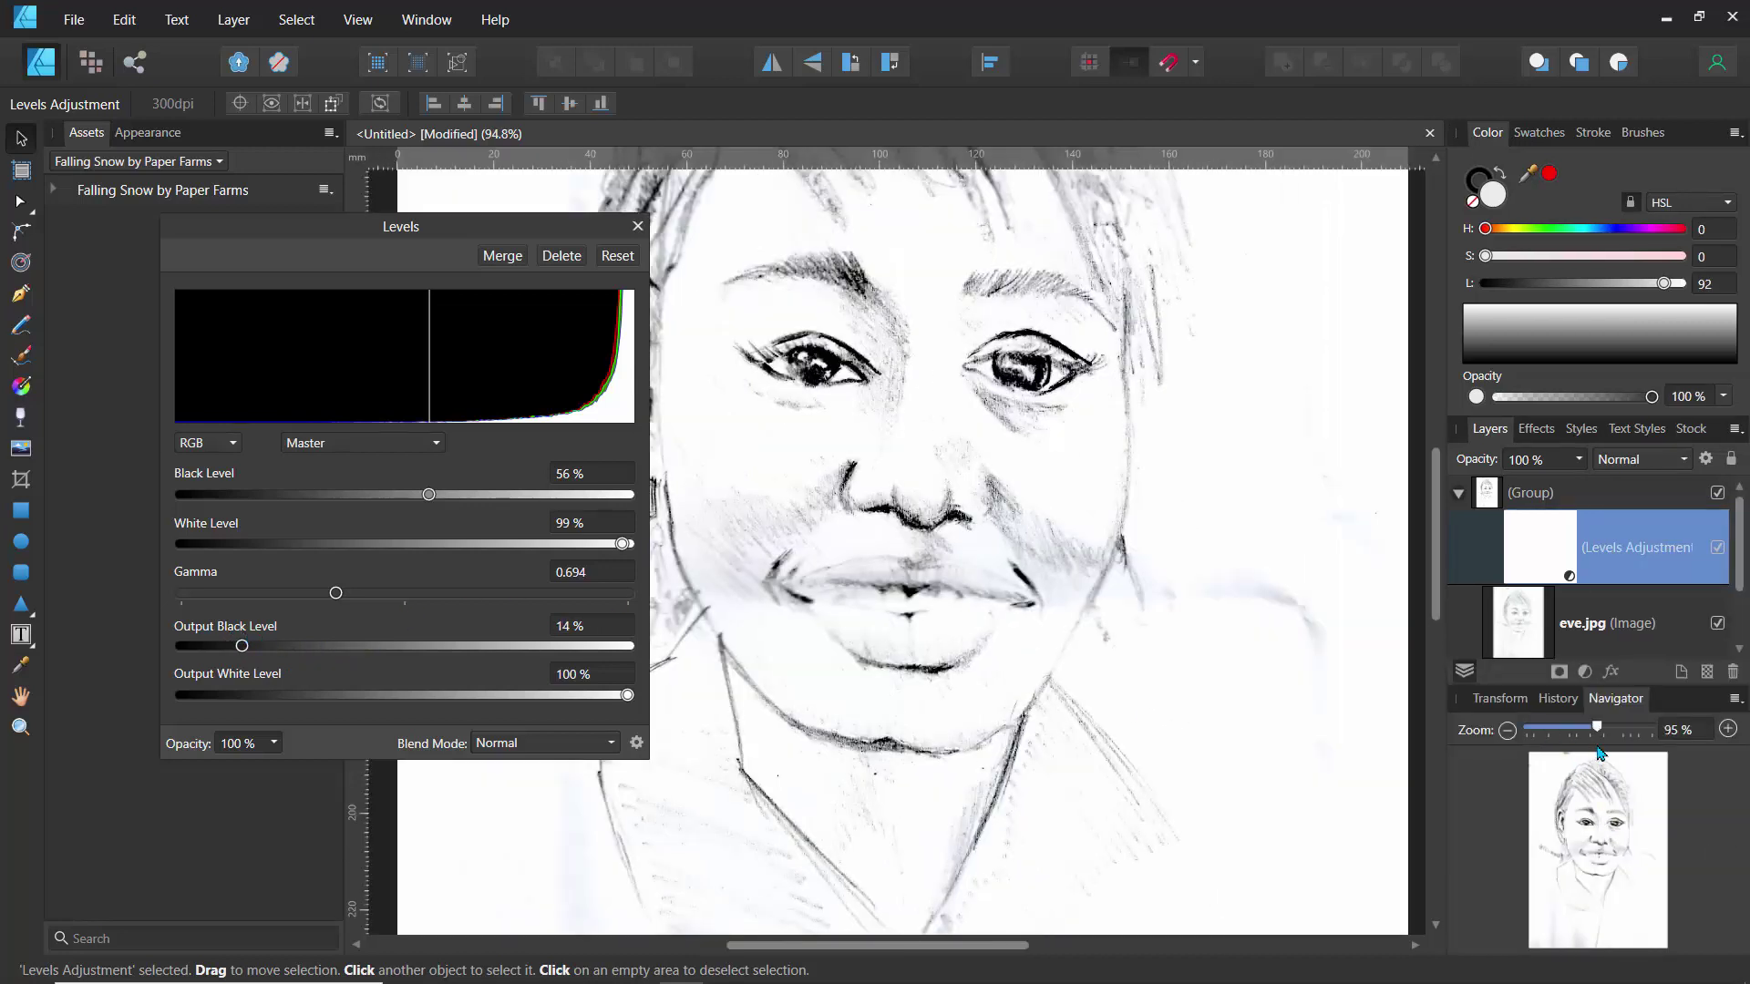
{"action": "left_click", "coordinate": [1592, 814]}
{"action": "left_click_drag", "start_coordinate": [1592, 814], "coordinate": [1589, 846]}
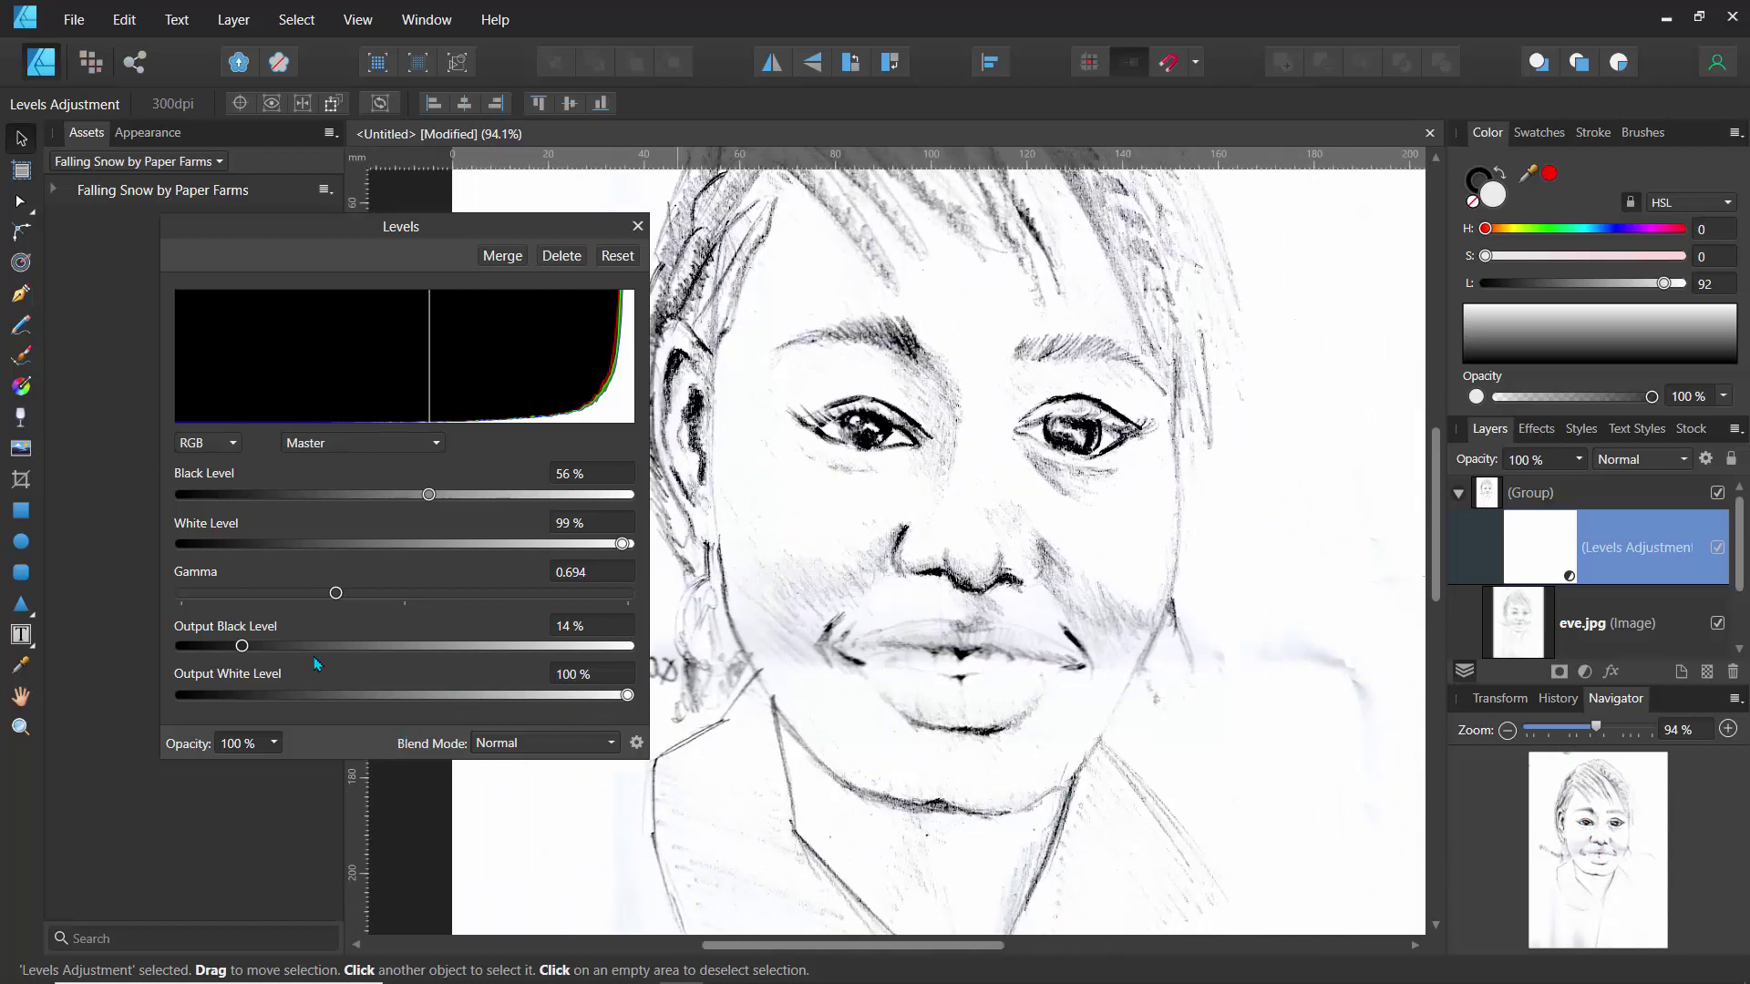
{"action": "mouse_move", "coordinate": [253, 656]}
{"action": "left_mouse_down"}
{"action": "mouse_move", "coordinate": [365, 648]}
{"action": "mouse_move", "coordinate": [134, 658]}
{"action": "left_mouse_up"}
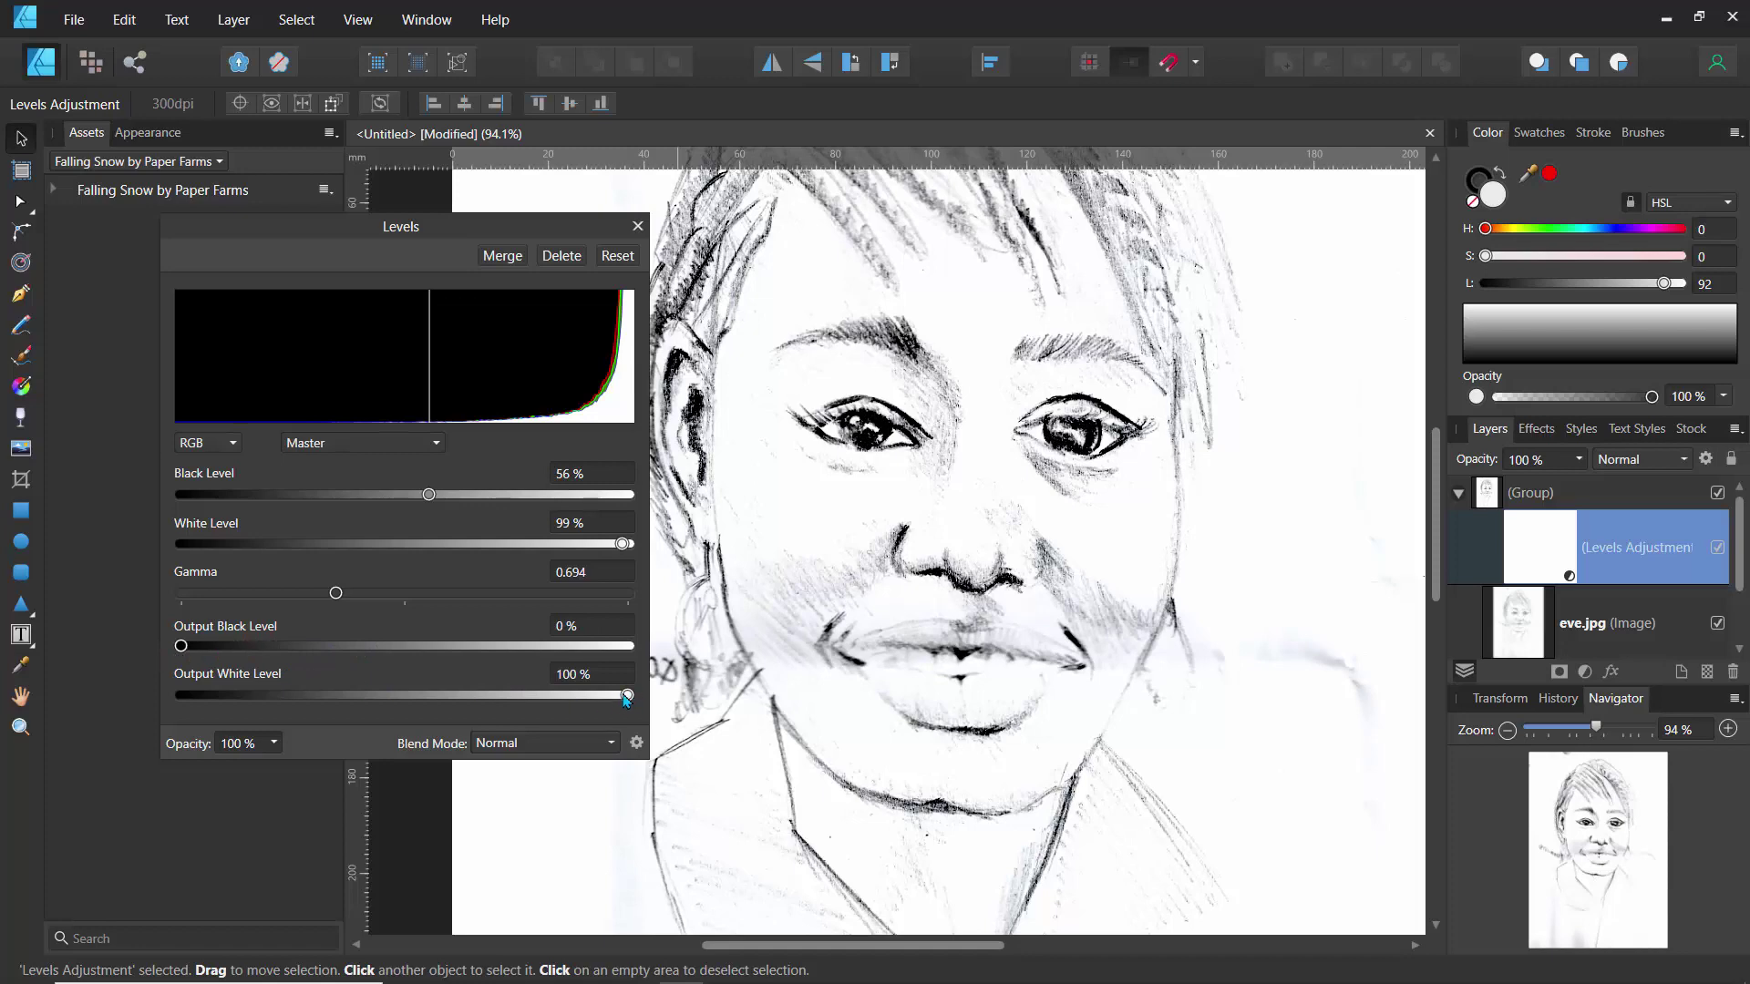
- Set the Levels output white level to 90%, judging the tone over the whole portrait, and close the adjustment's settings
{"action": "mouse_move", "coordinate": [627, 698]}
{"action": "left_mouse_down"}
{"action": "mouse_move", "coordinate": [467, 696]}
{"action": "mouse_move", "coordinate": [508, 695]}
{"action": "mouse_move", "coordinate": [527, 717]}
{"action": "left_mouse_up"}
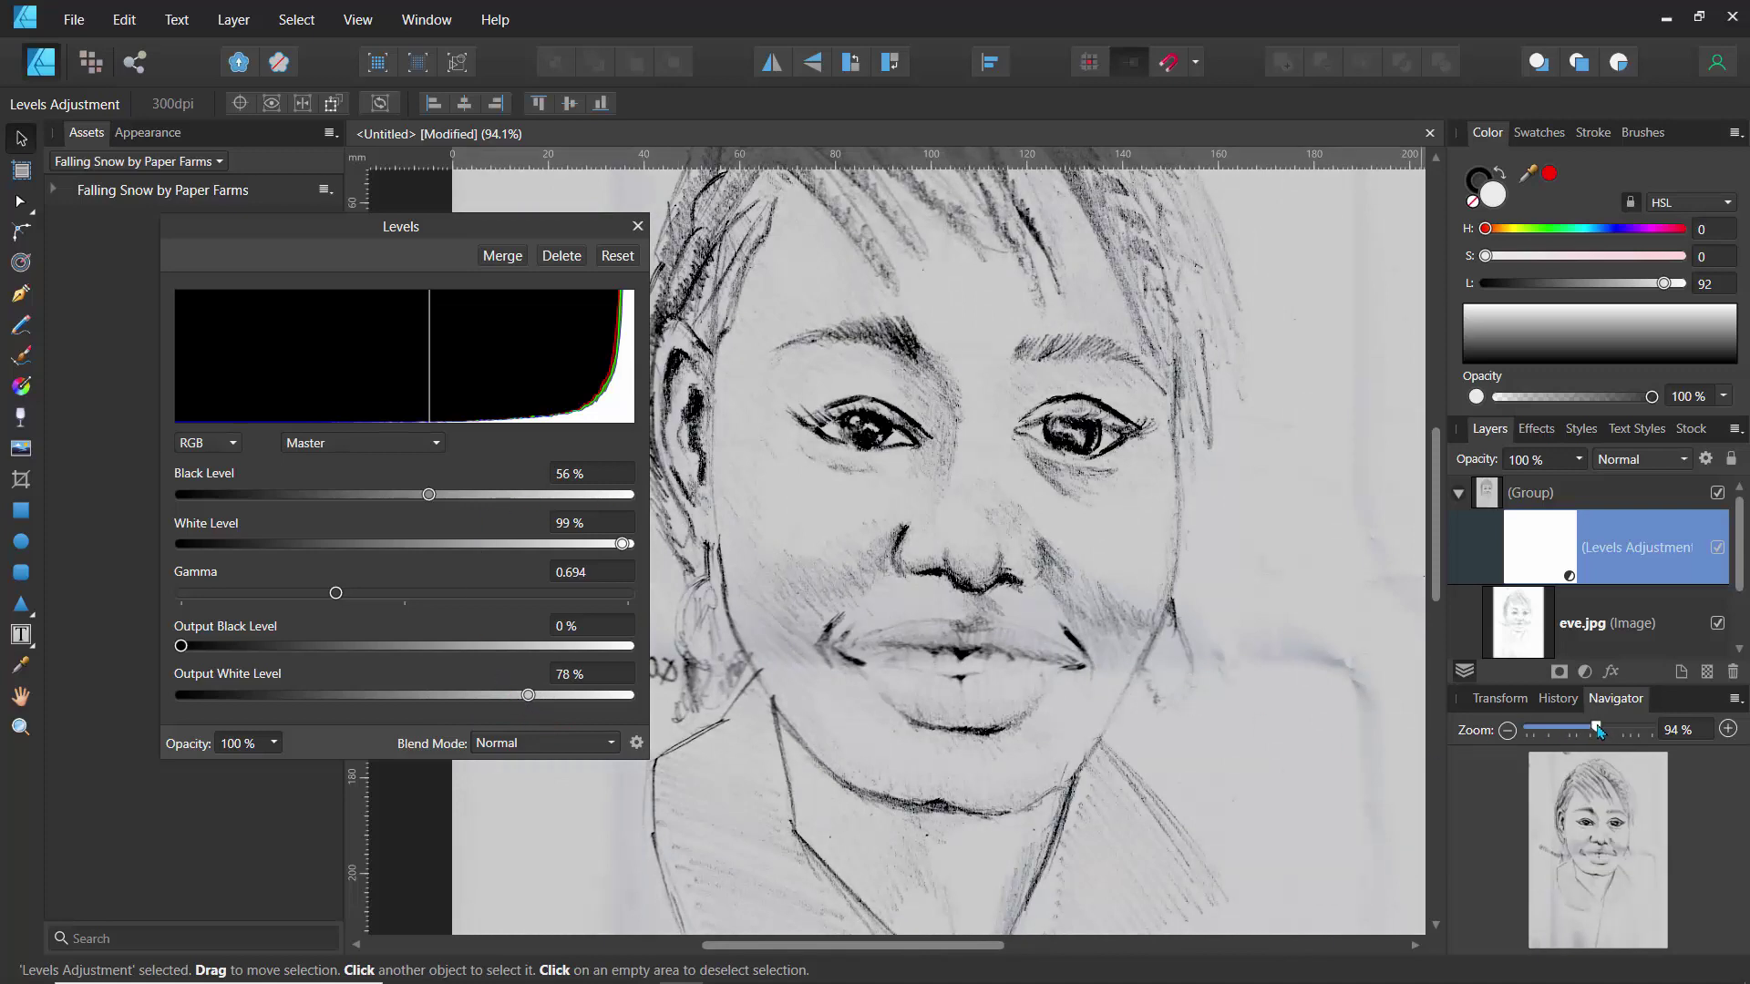
{"action": "mouse_move", "coordinate": [1599, 730]}
{"action": "left_mouse_down"}
{"action": "mouse_move", "coordinate": [1531, 730]}
{"action": "mouse_move", "coordinate": [1548, 730]}
{"action": "left_mouse_up"}
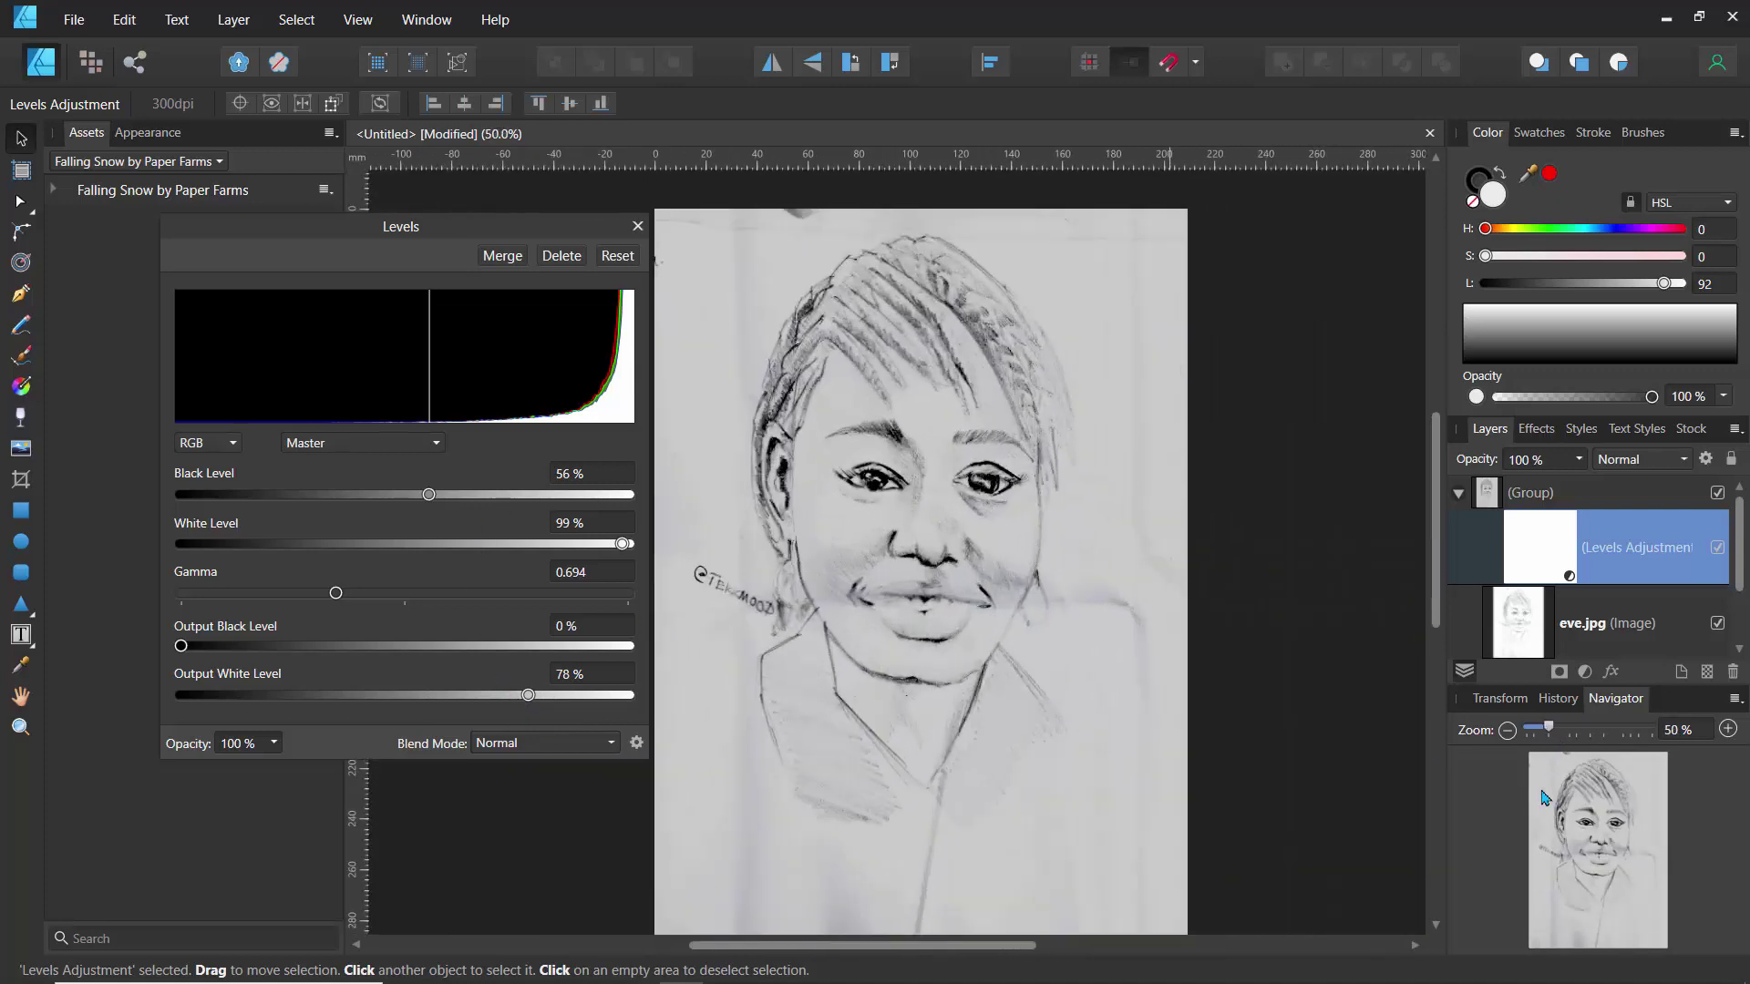
{"action": "mouse_move", "coordinate": [529, 697]}
{"action": "left_mouse_down"}
{"action": "mouse_move", "coordinate": [672, 707]}
{"action": "mouse_move", "coordinate": [579, 697]}
{"action": "left_mouse_up"}
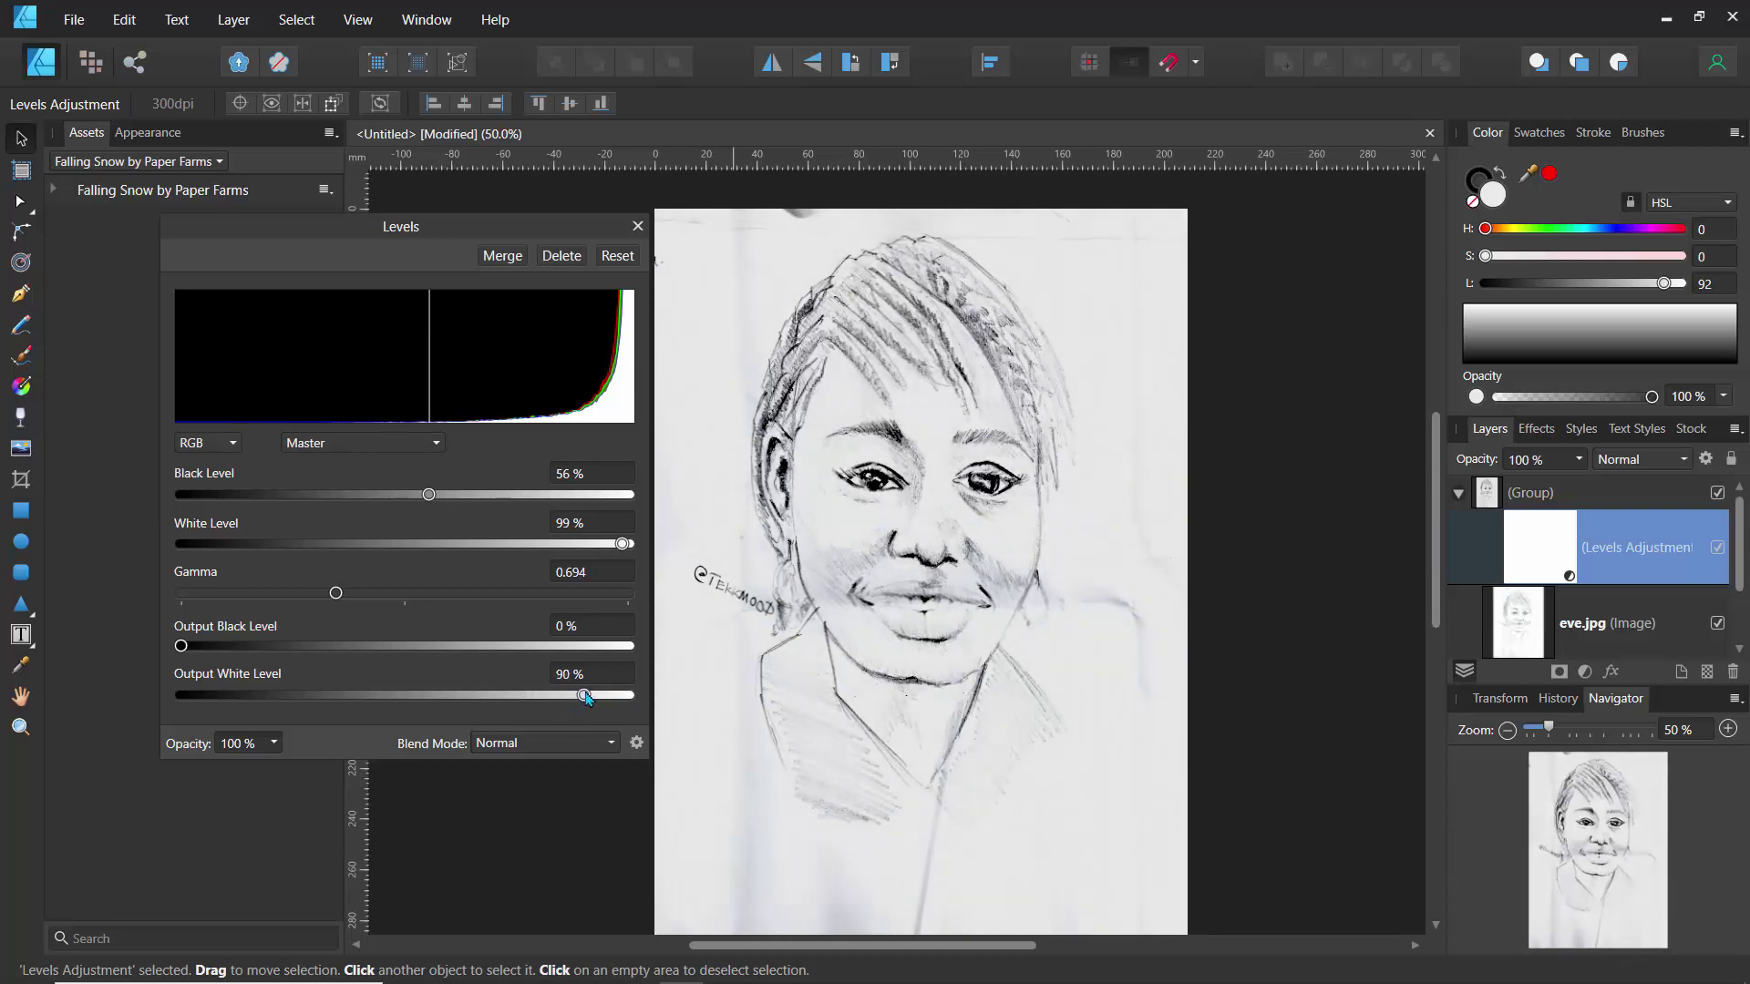
{"action": "left_click", "coordinate": [637, 226]}
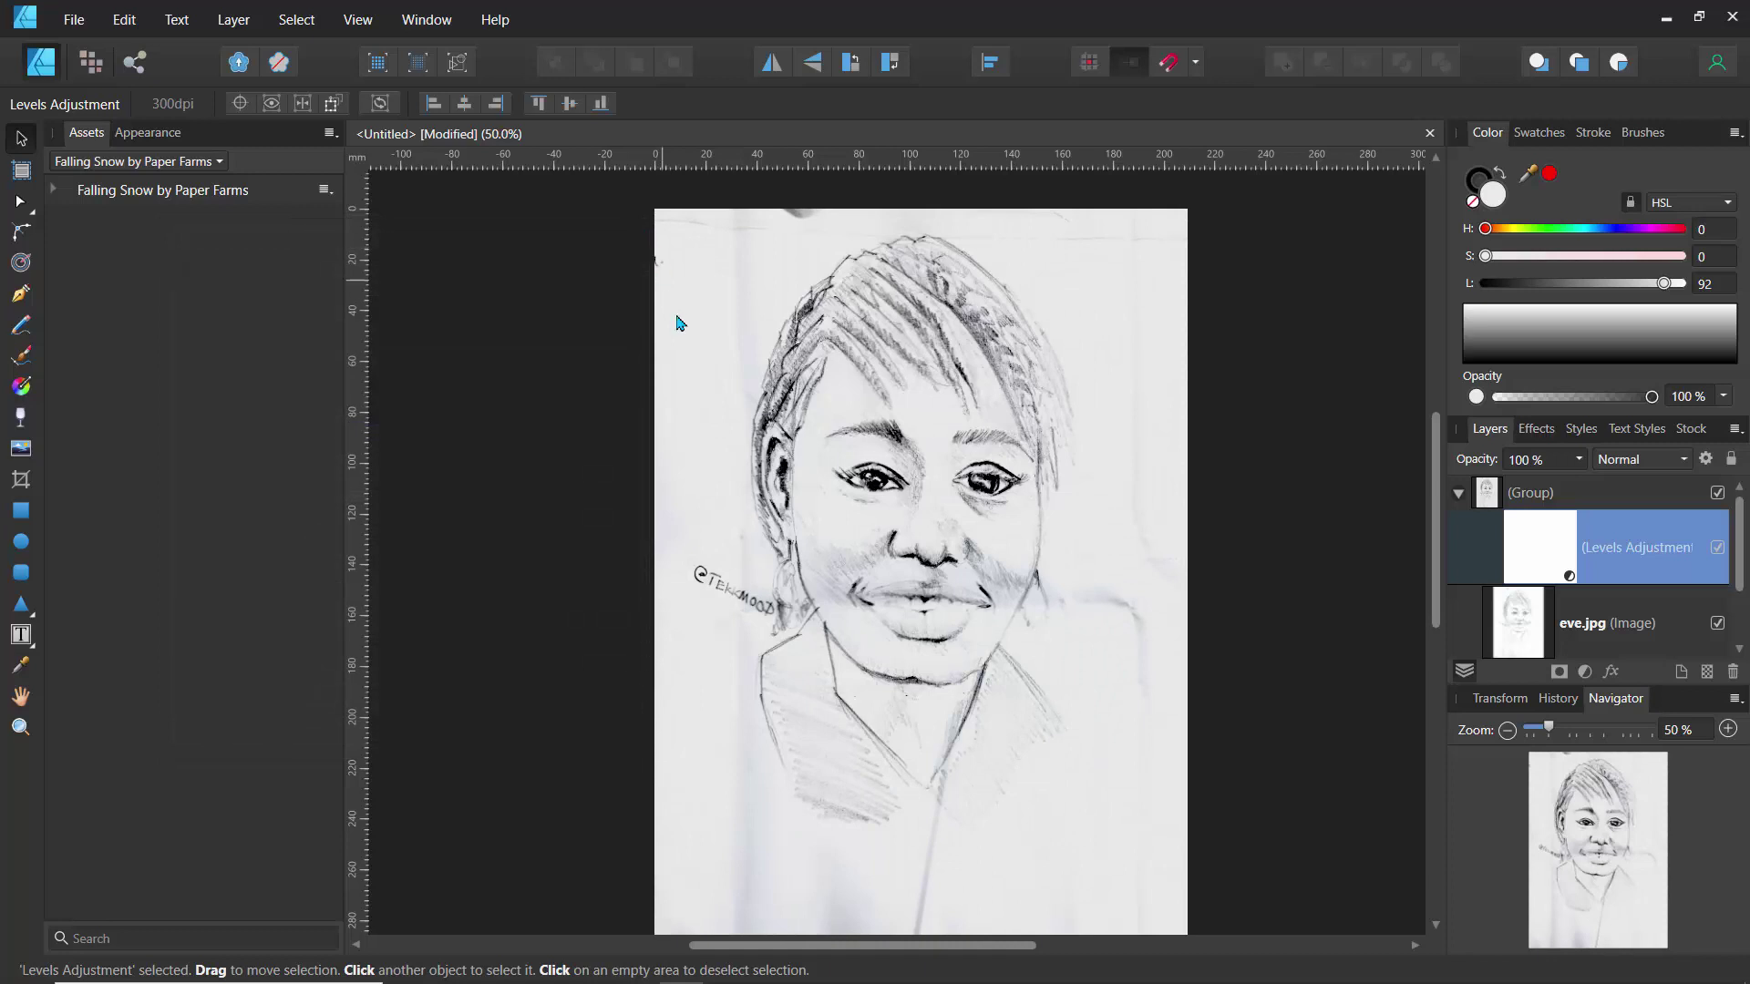
- Hide and show the Levels adjustment repeatedly to compare the portrait with and without it, leaving it on
{"action": "left_click", "coordinate": [1457, 494]}
{"action": "left_click", "coordinate": [1457, 513]}
{"action": "left_click", "coordinate": [1716, 547]}
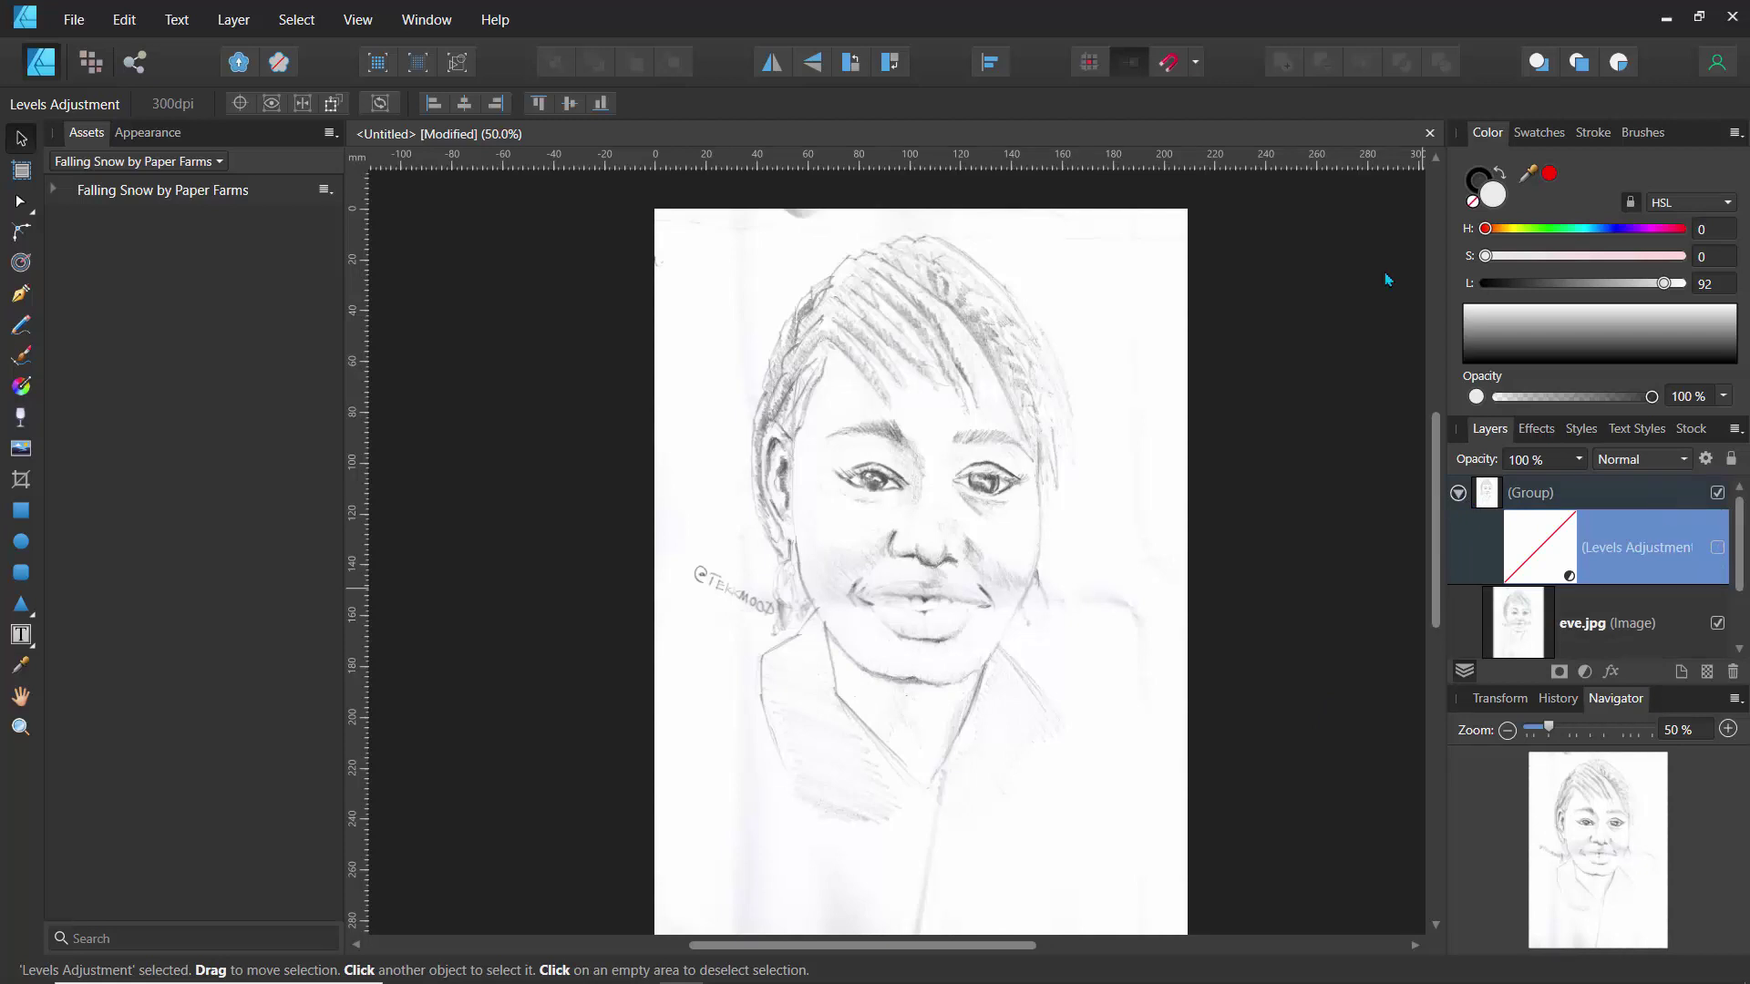
{"action": "left_click", "coordinate": [1718, 550]}
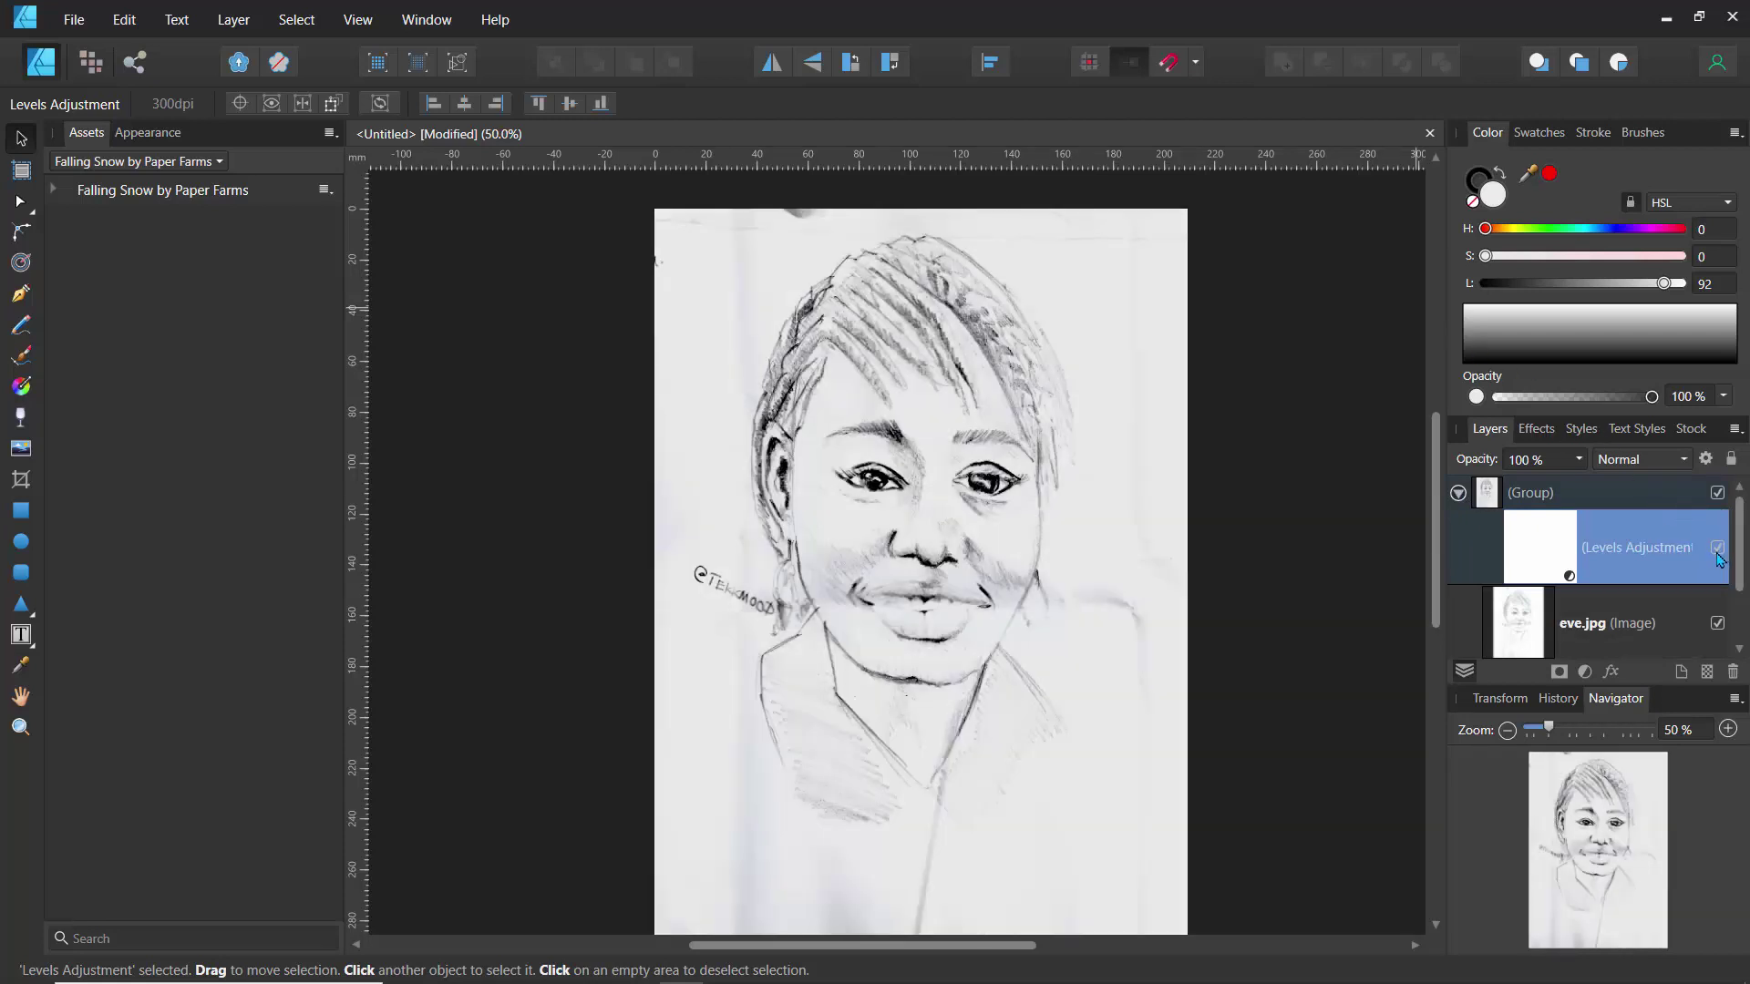
{"action": "left_click", "coordinate": [1718, 551]}
{"action": "left_click", "coordinate": [1717, 550]}
{"action": "left_click", "coordinate": [1718, 551]}
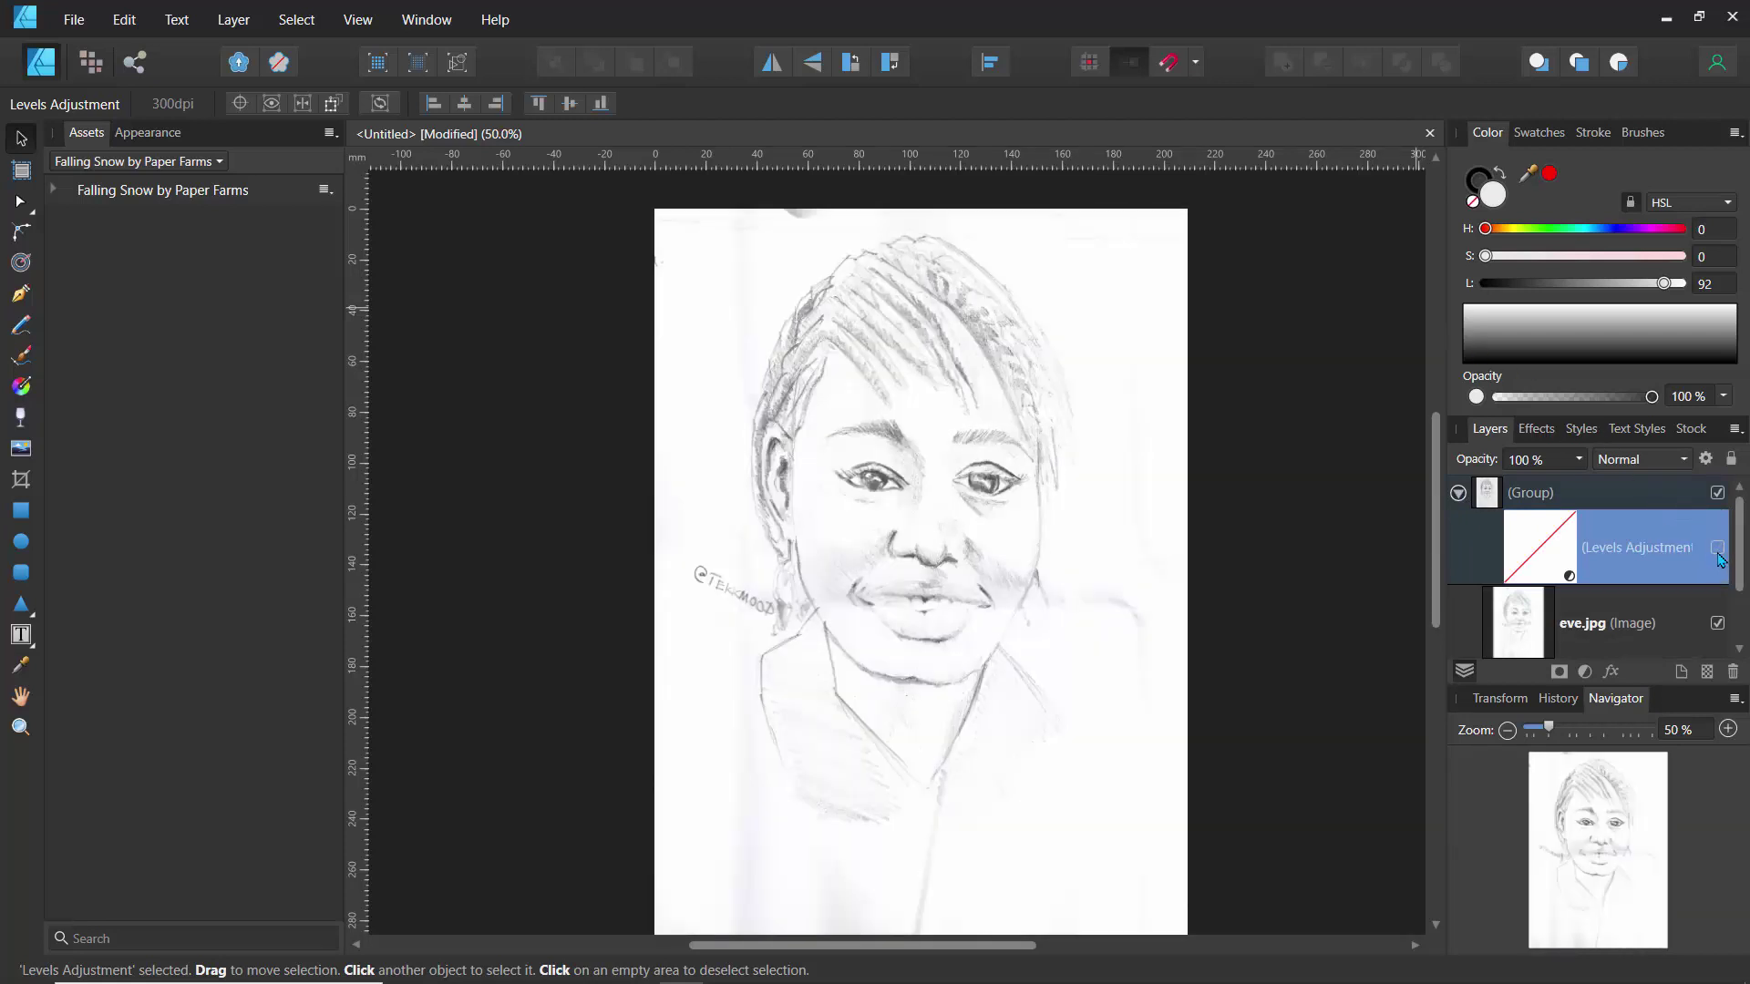
{"action": "left_click", "coordinate": [1718, 549]}
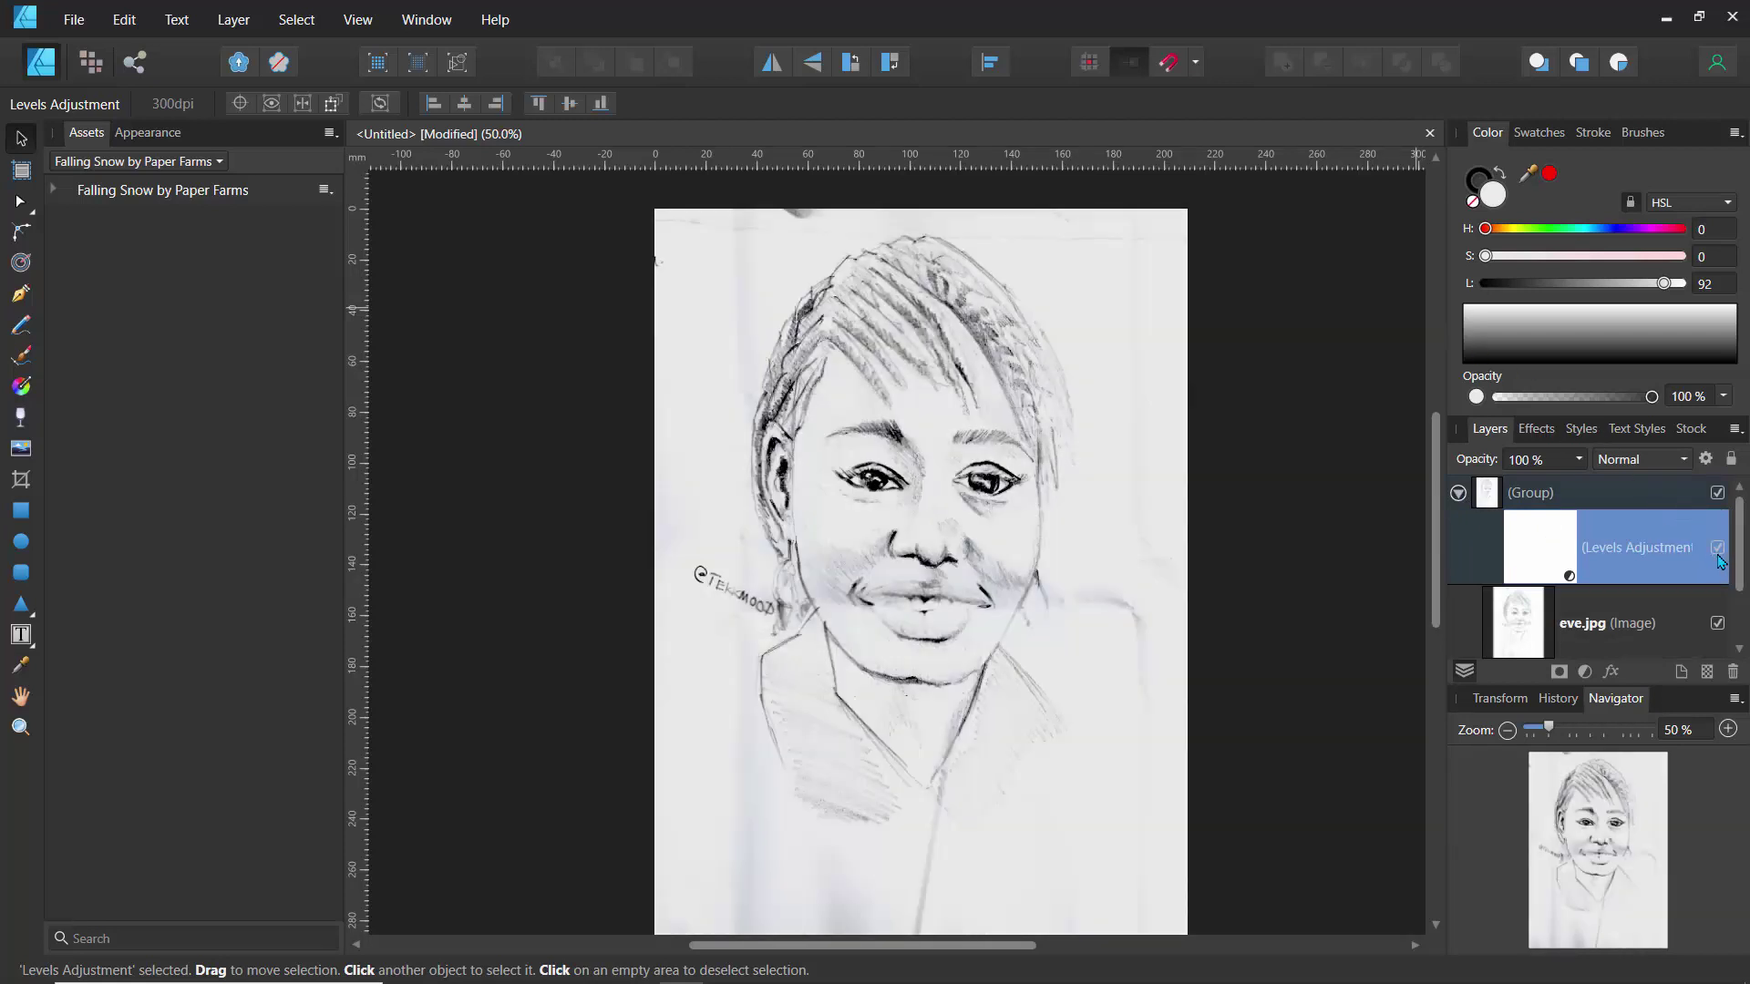
- Set the Levels adjustment's opacity to 64% and collapse the portrait group
{"action": "left_click", "coordinate": [1579, 459]}
{"action": "mouse_move", "coordinate": [1584, 483]}
{"action": "left_mouse_down"}
{"action": "mouse_move", "coordinate": [1429, 490]}
{"action": "mouse_move", "coordinate": [1523, 490]}
{"action": "left_mouse_up"}
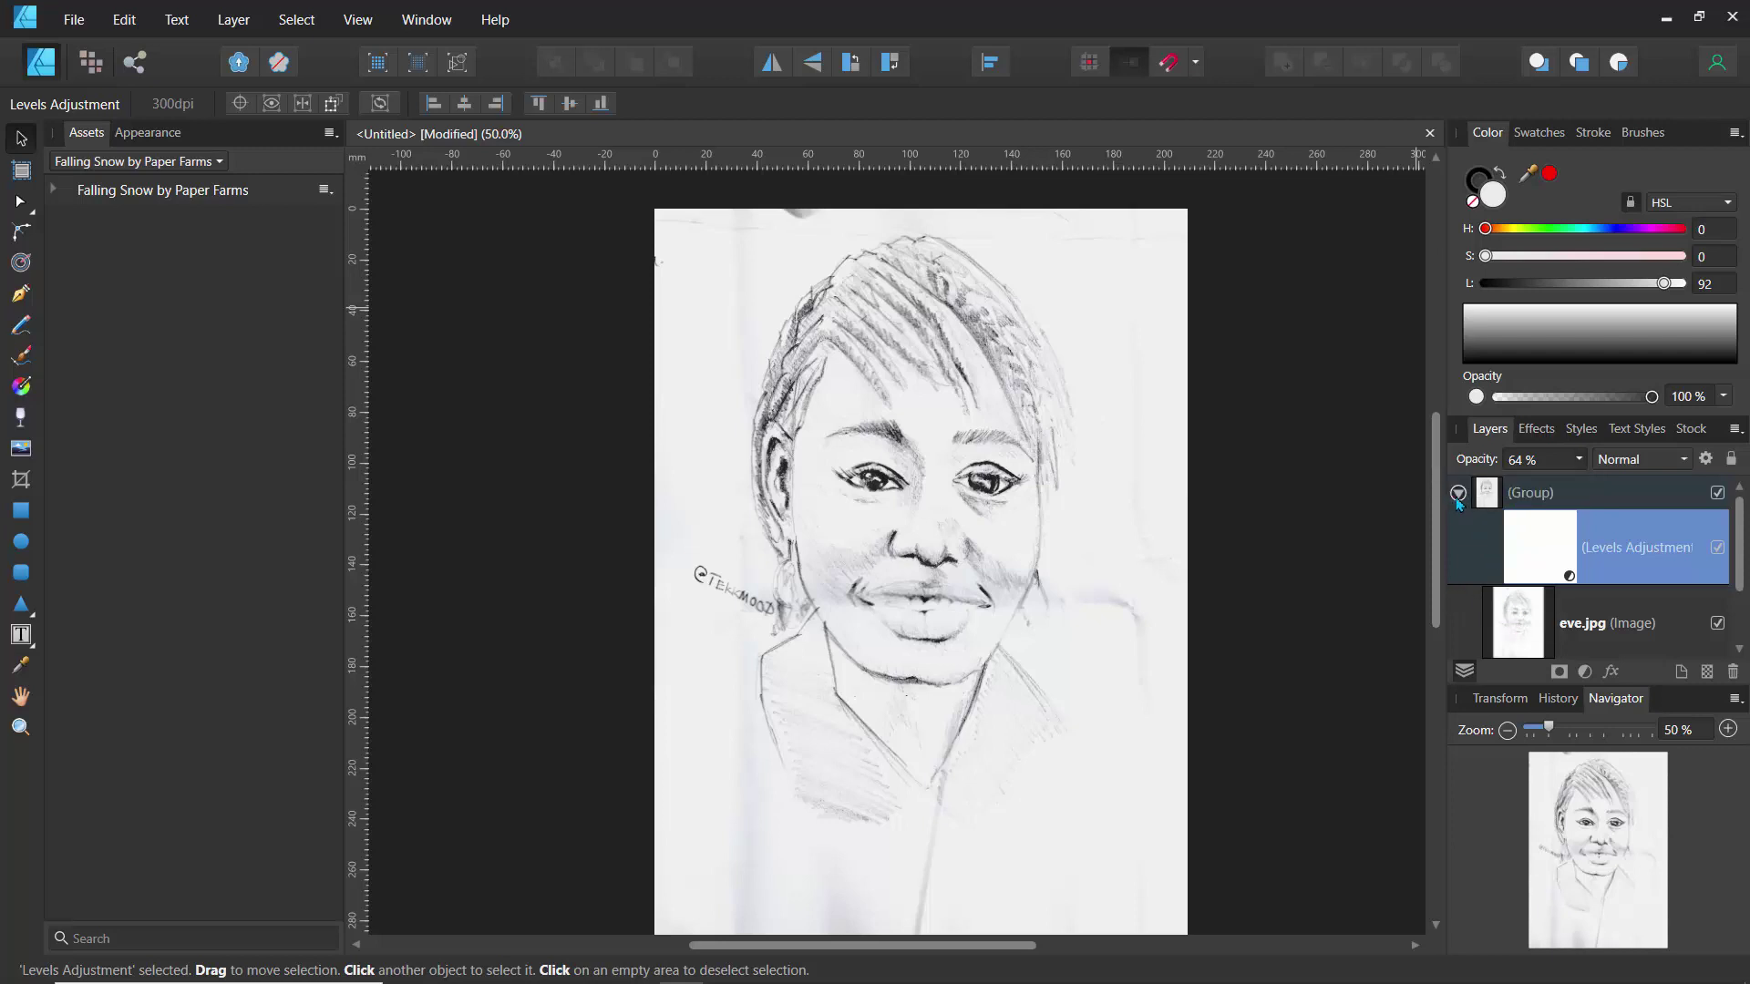
{"action": "left_click", "coordinate": [1458, 494]}
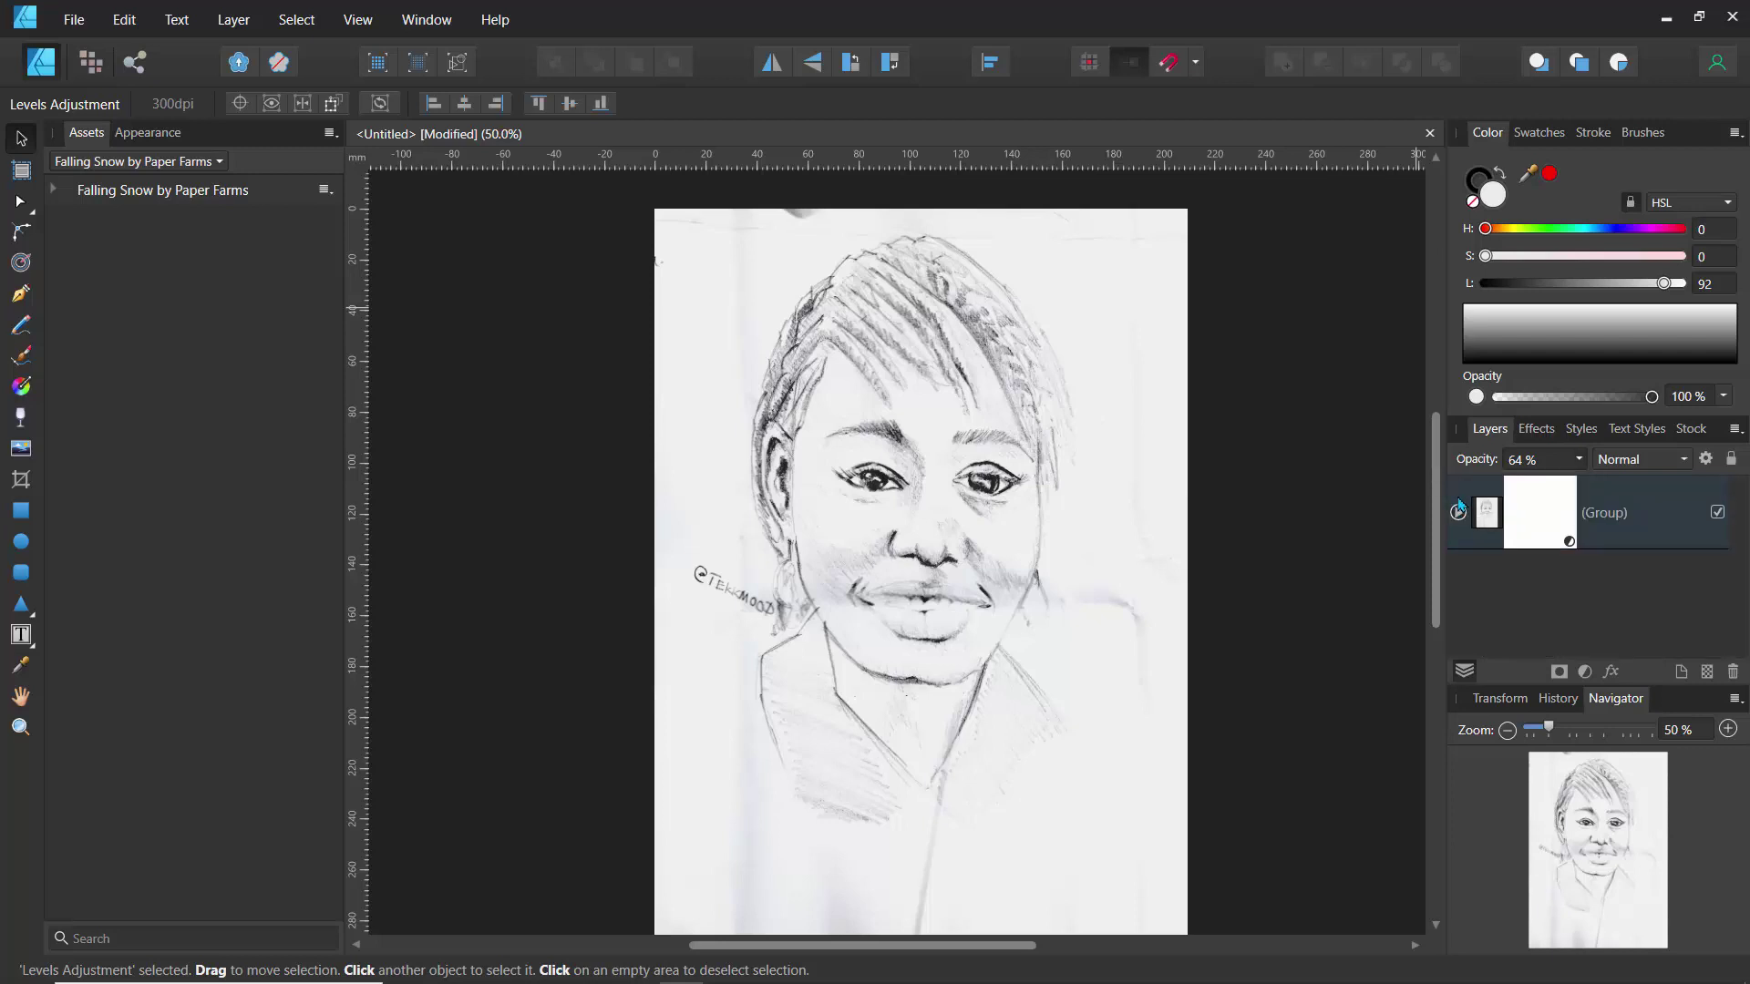
- Add a Brightness and Contrast adjustment over the portrait with brightness -73% and contrast 43%
{"action": "left_click", "coordinate": [1585, 672]}
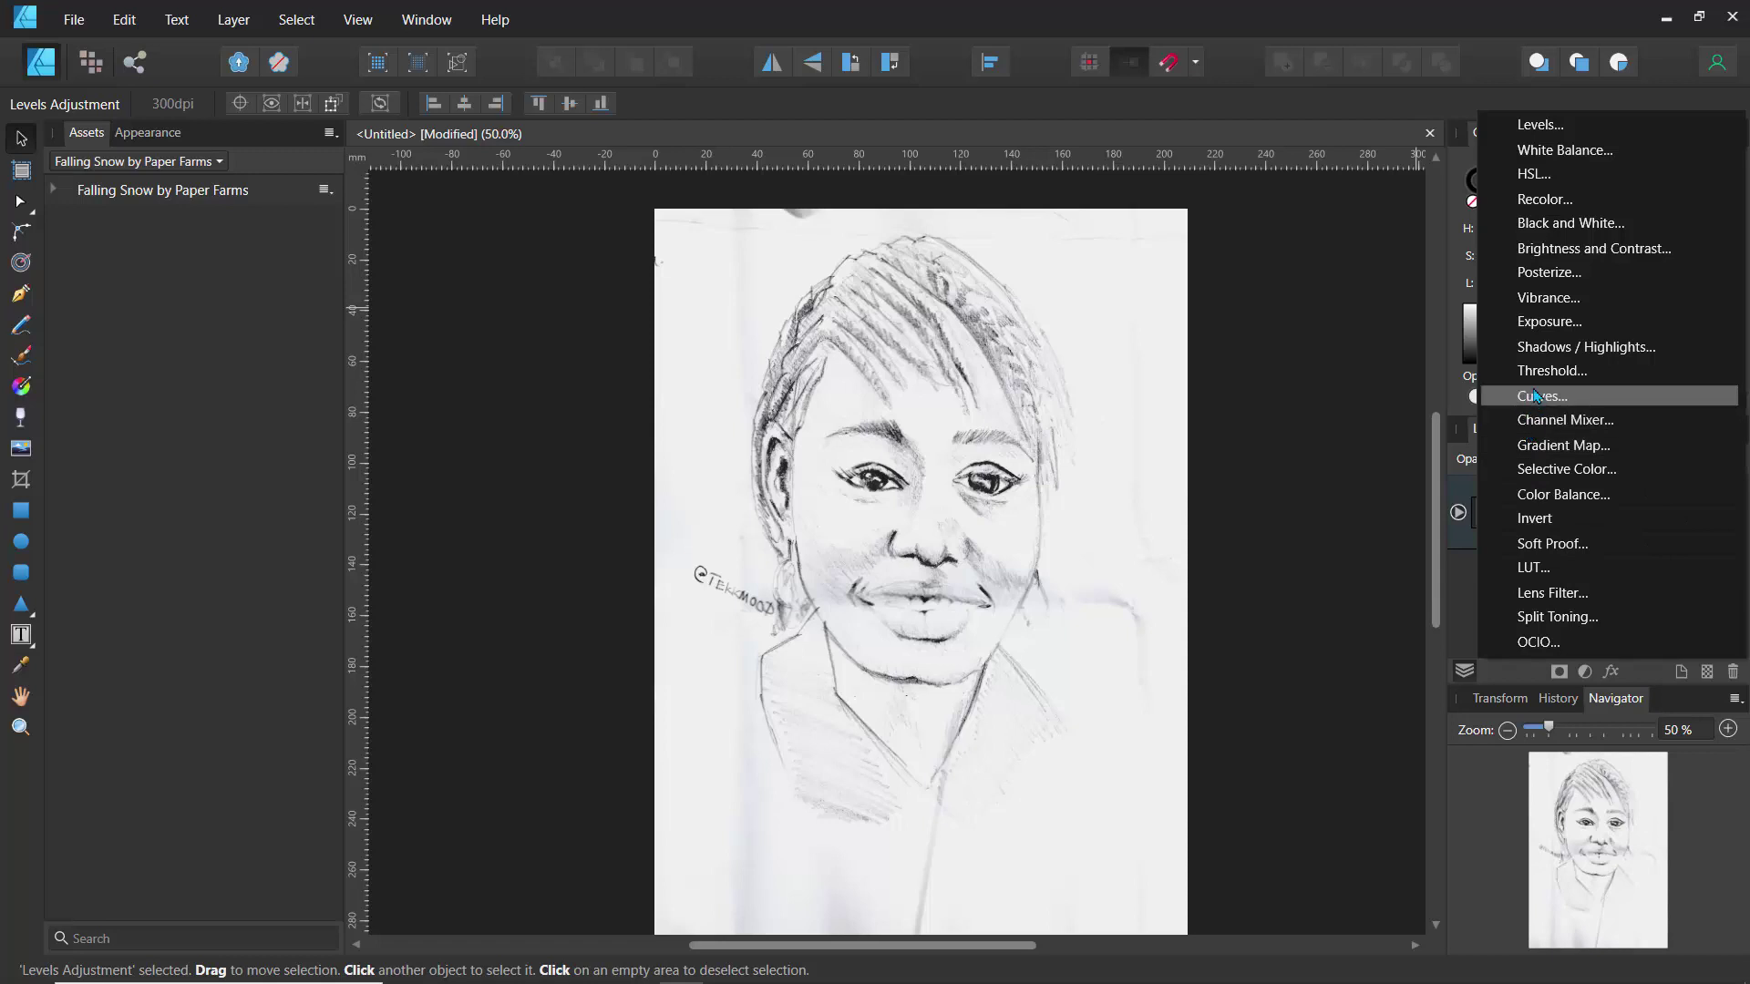
{"action": "left_click", "coordinate": [1540, 248]}
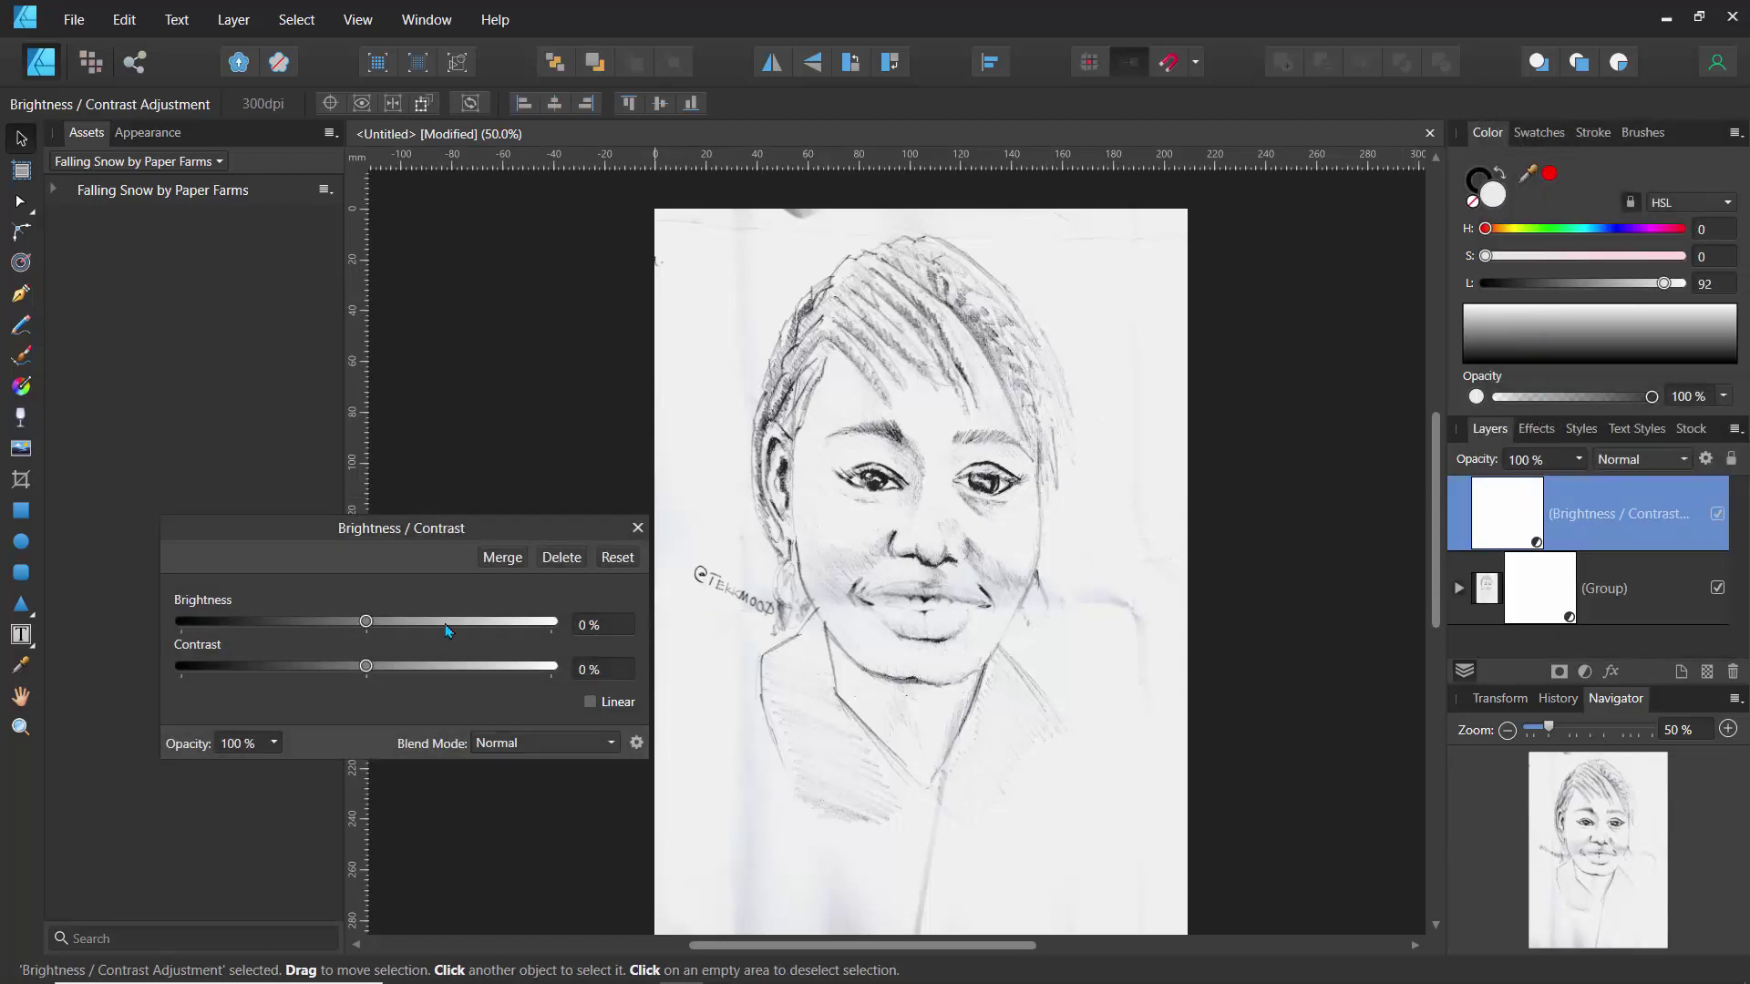
{"action": "mouse_move", "coordinate": [366, 624]}
{"action": "left_mouse_down"}
{"action": "mouse_move", "coordinate": [406, 626]}
{"action": "mouse_move", "coordinate": [197, 629]}
{"action": "mouse_move", "coordinate": [230, 624]}
{"action": "left_mouse_up"}
{"action": "mouse_move", "coordinate": [365, 666]}
{"action": "left_mouse_down"}
{"action": "mouse_move", "coordinate": [478, 670]}
{"action": "mouse_move", "coordinate": [394, 668]}
{"action": "mouse_move", "coordinate": [467, 667]}
{"action": "mouse_move", "coordinate": [451, 666]}
{"action": "left_mouse_up"}
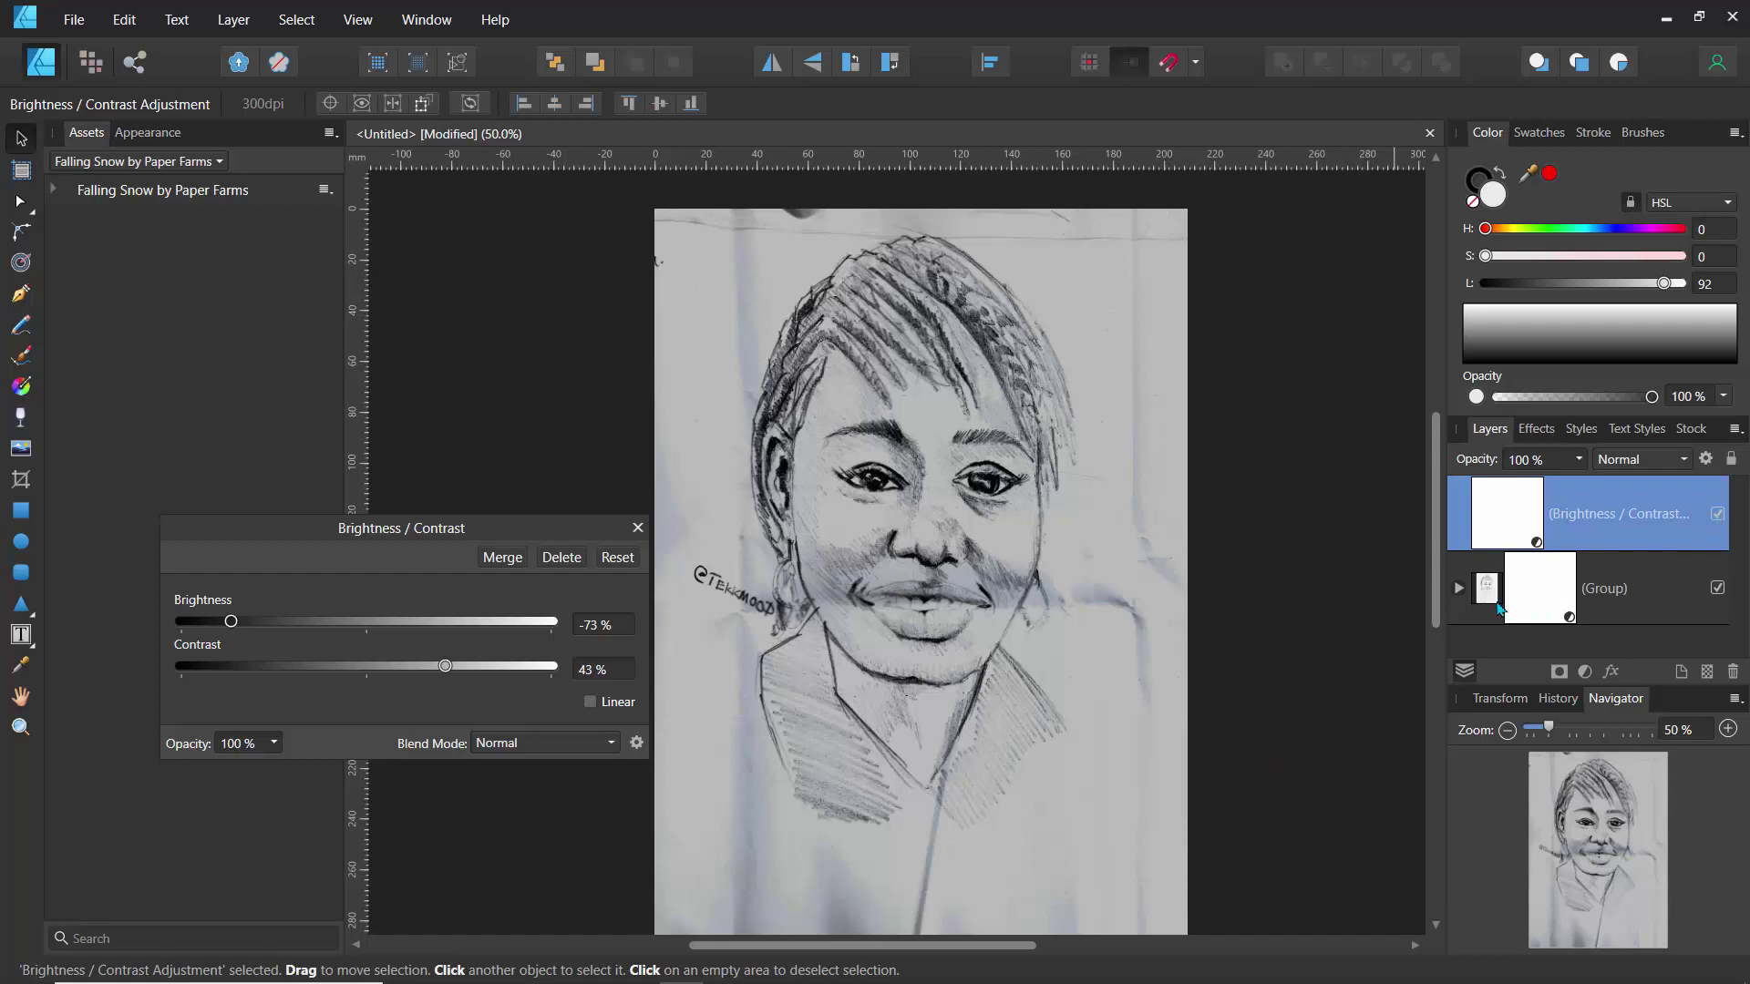
- Try the Brightness/Contrast adjustment inside the group beneath the Levels adjustment and return it above the group
{"action": "left_click_drag", "start_coordinate": [1520, 548], "coordinate": [1529, 588]}
{"action": "left_click", "coordinate": [1458, 588]}
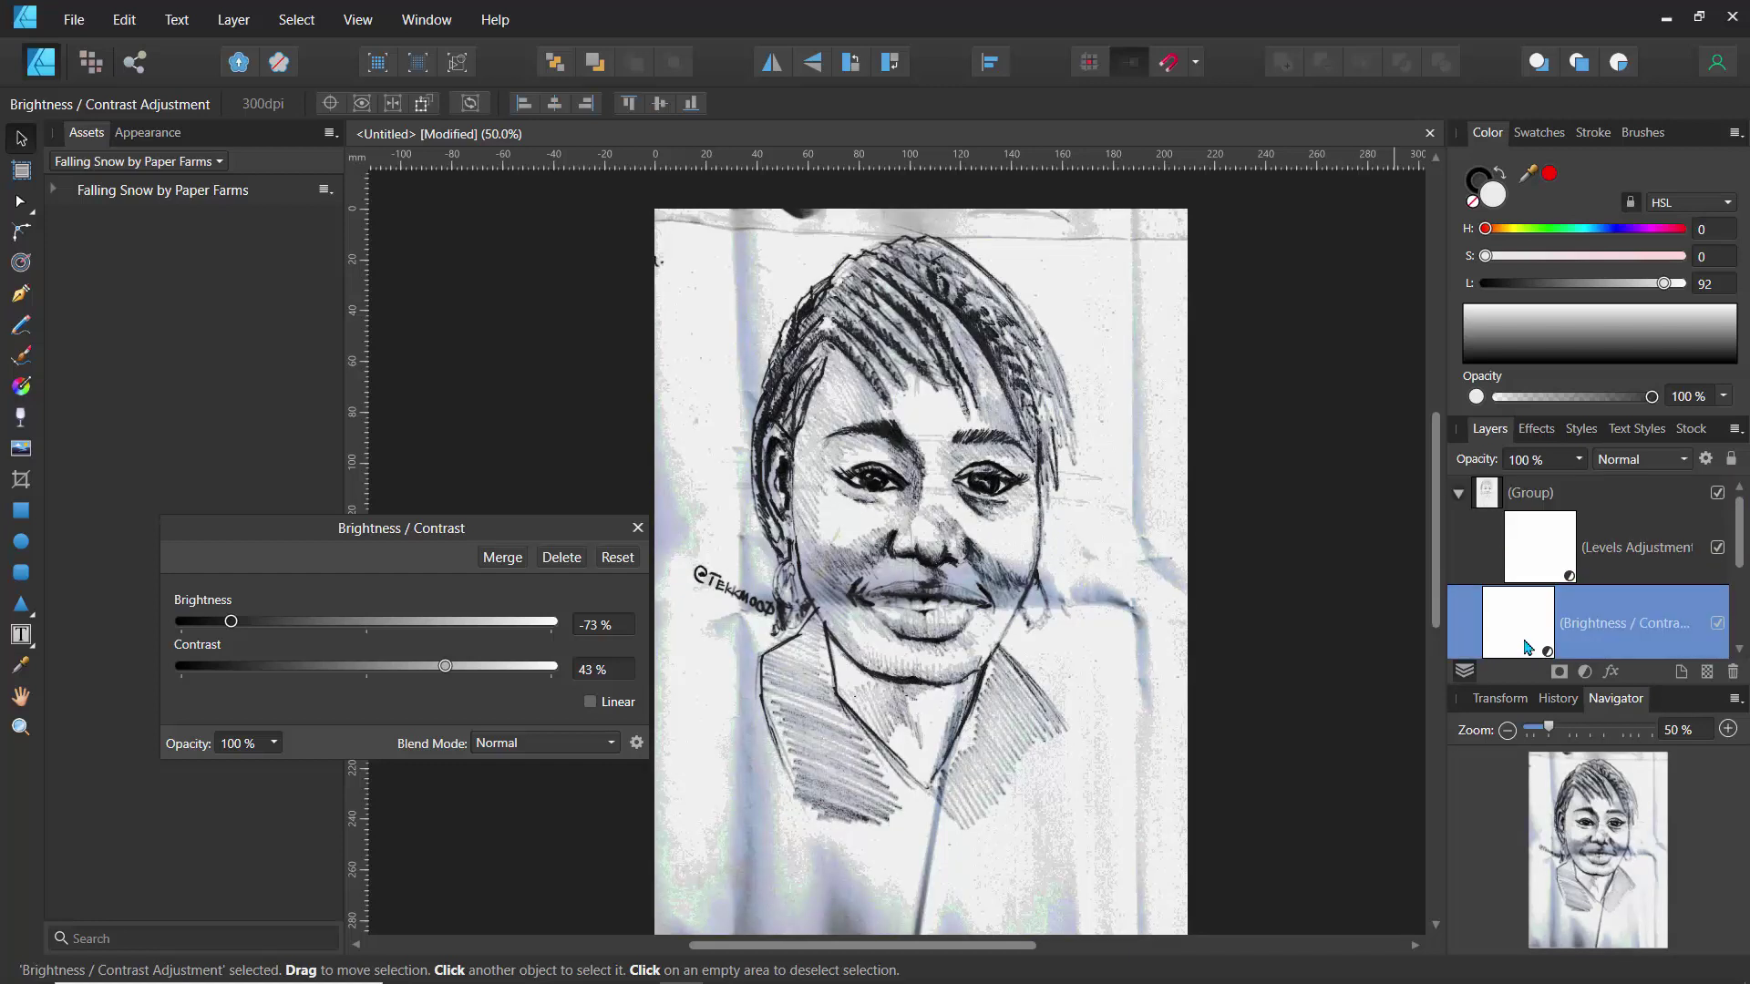
{"action": "left_click", "coordinate": [1459, 511]}
{"action": "scroll", "coordinate": [1520, 627], "scroll_direction": "down", "scroll_amount": 1}
{"action": "left_click", "coordinate": [1520, 606]}
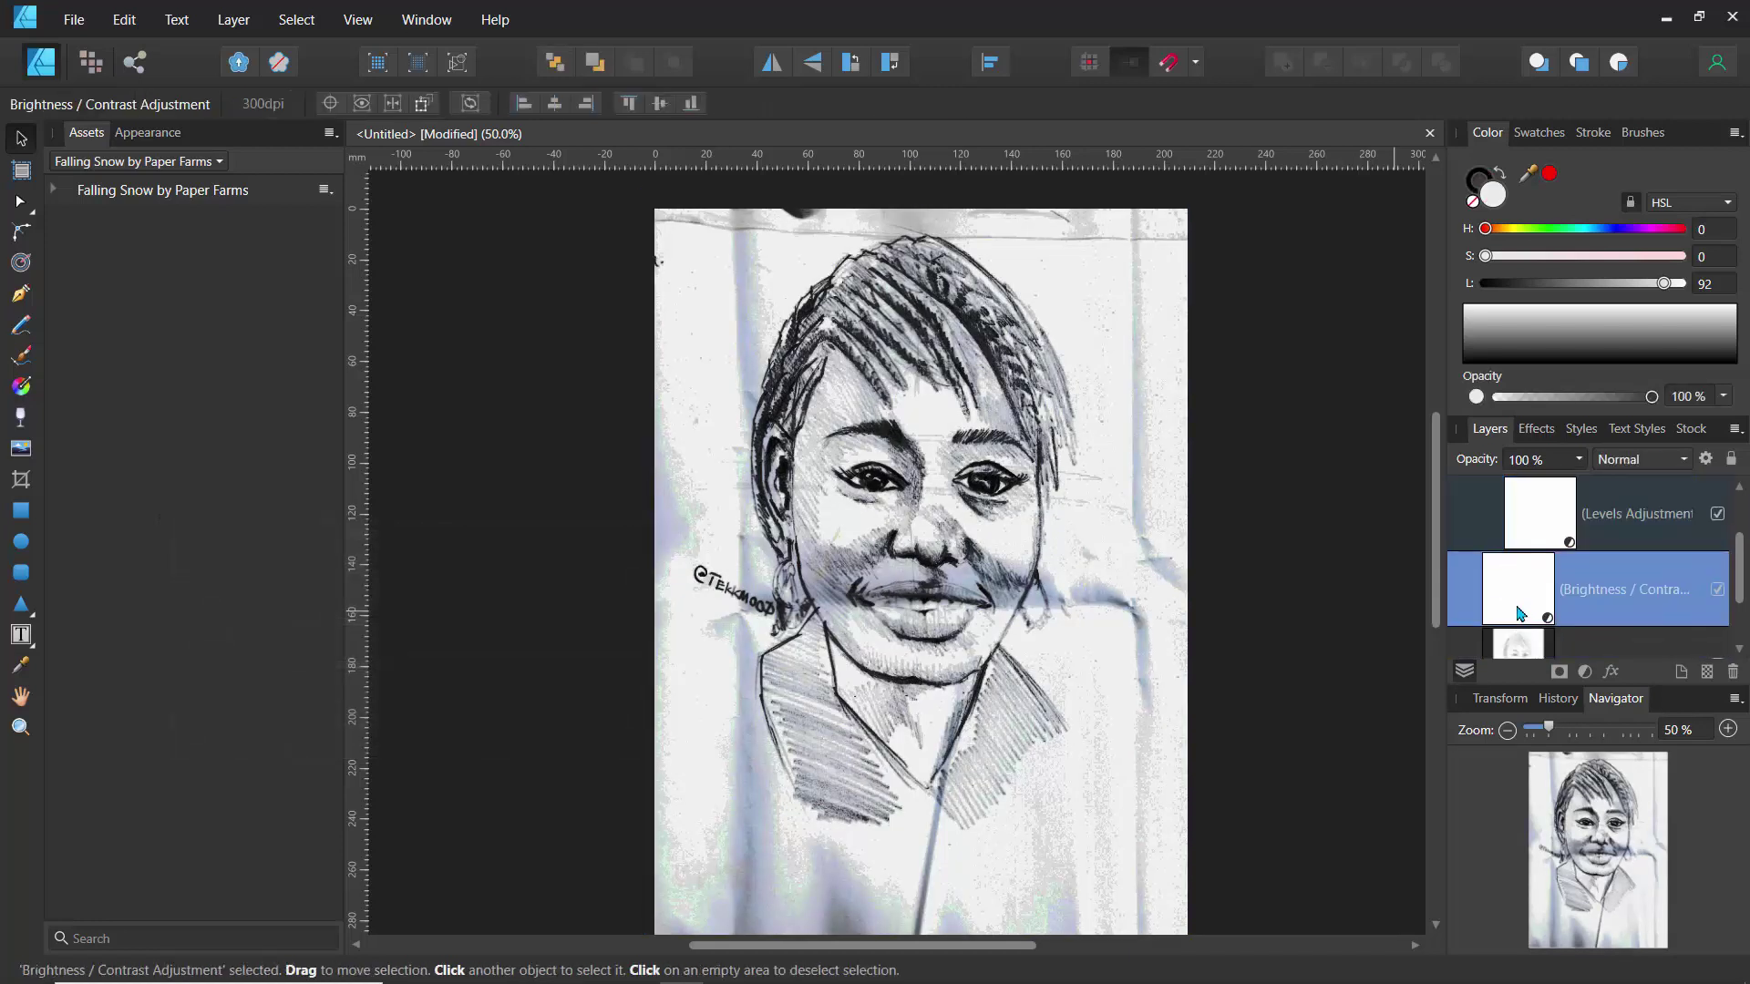
{"action": "left_click_drag", "start_coordinate": [1524, 547], "coordinate": [1487, 483]}
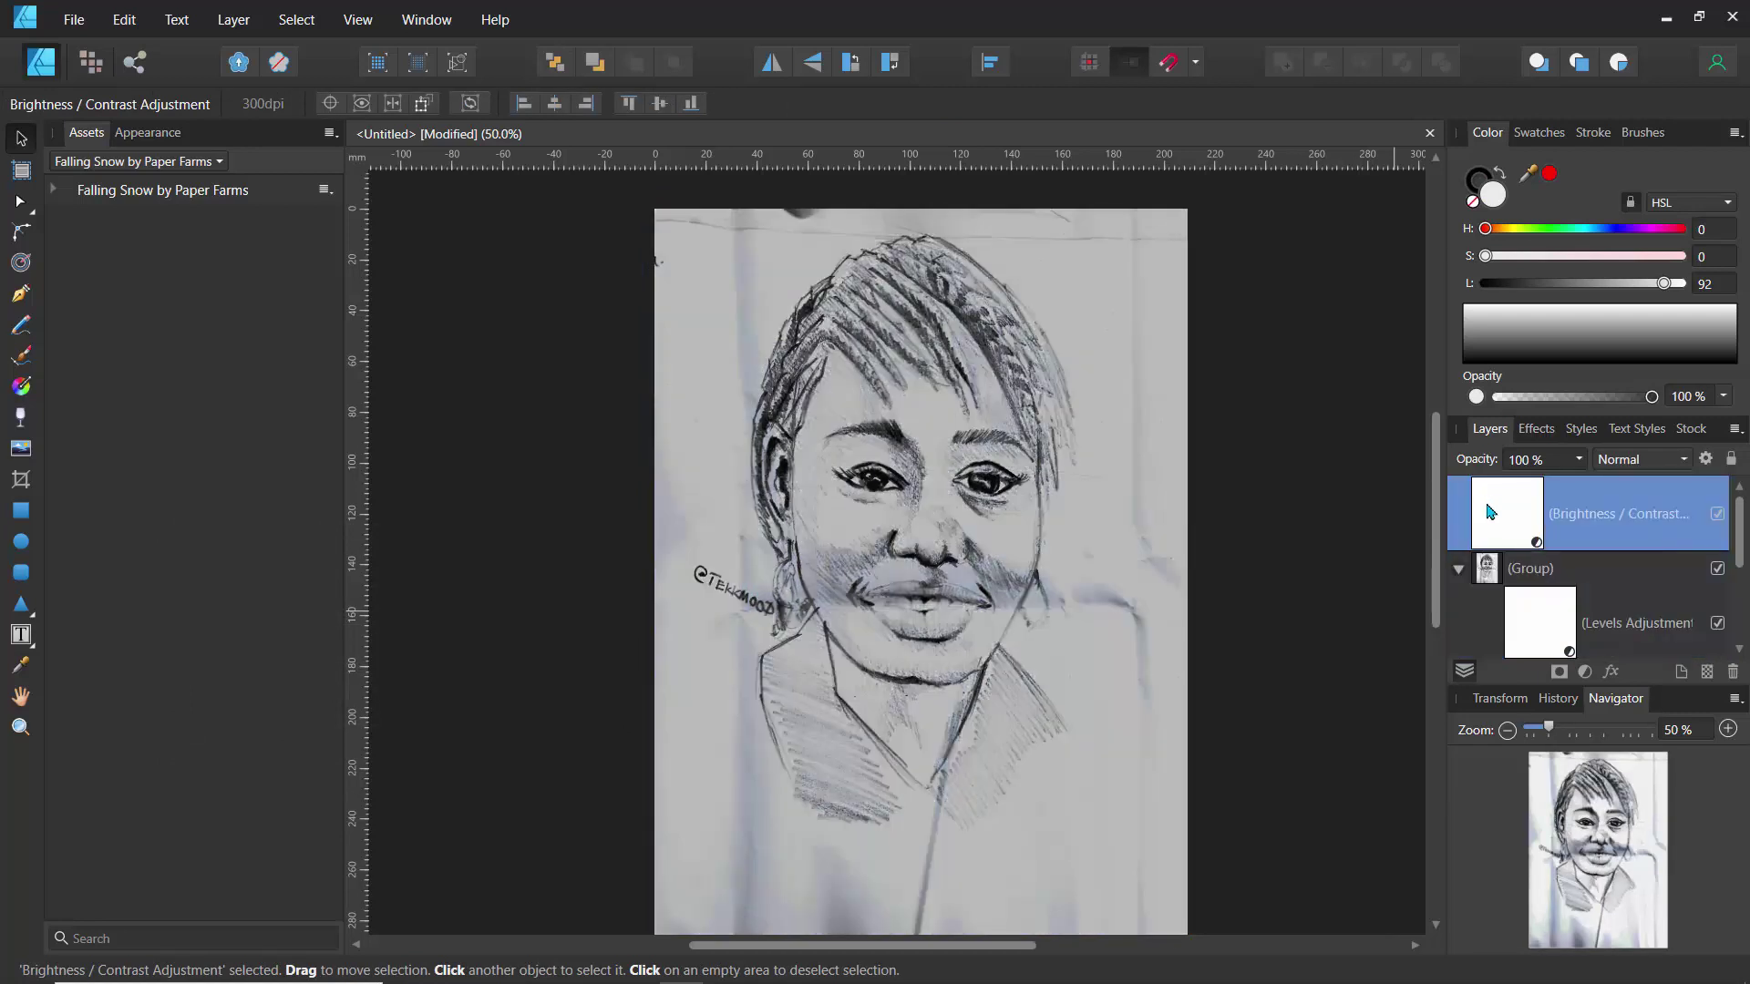
- Compare the portrait with and without the Brightness/Contrast adjustment and set that adjustment's opacity to 78%
{"action": "left_click", "coordinate": [1717, 516]}
{"action": "left_click", "coordinate": [1717, 515]}
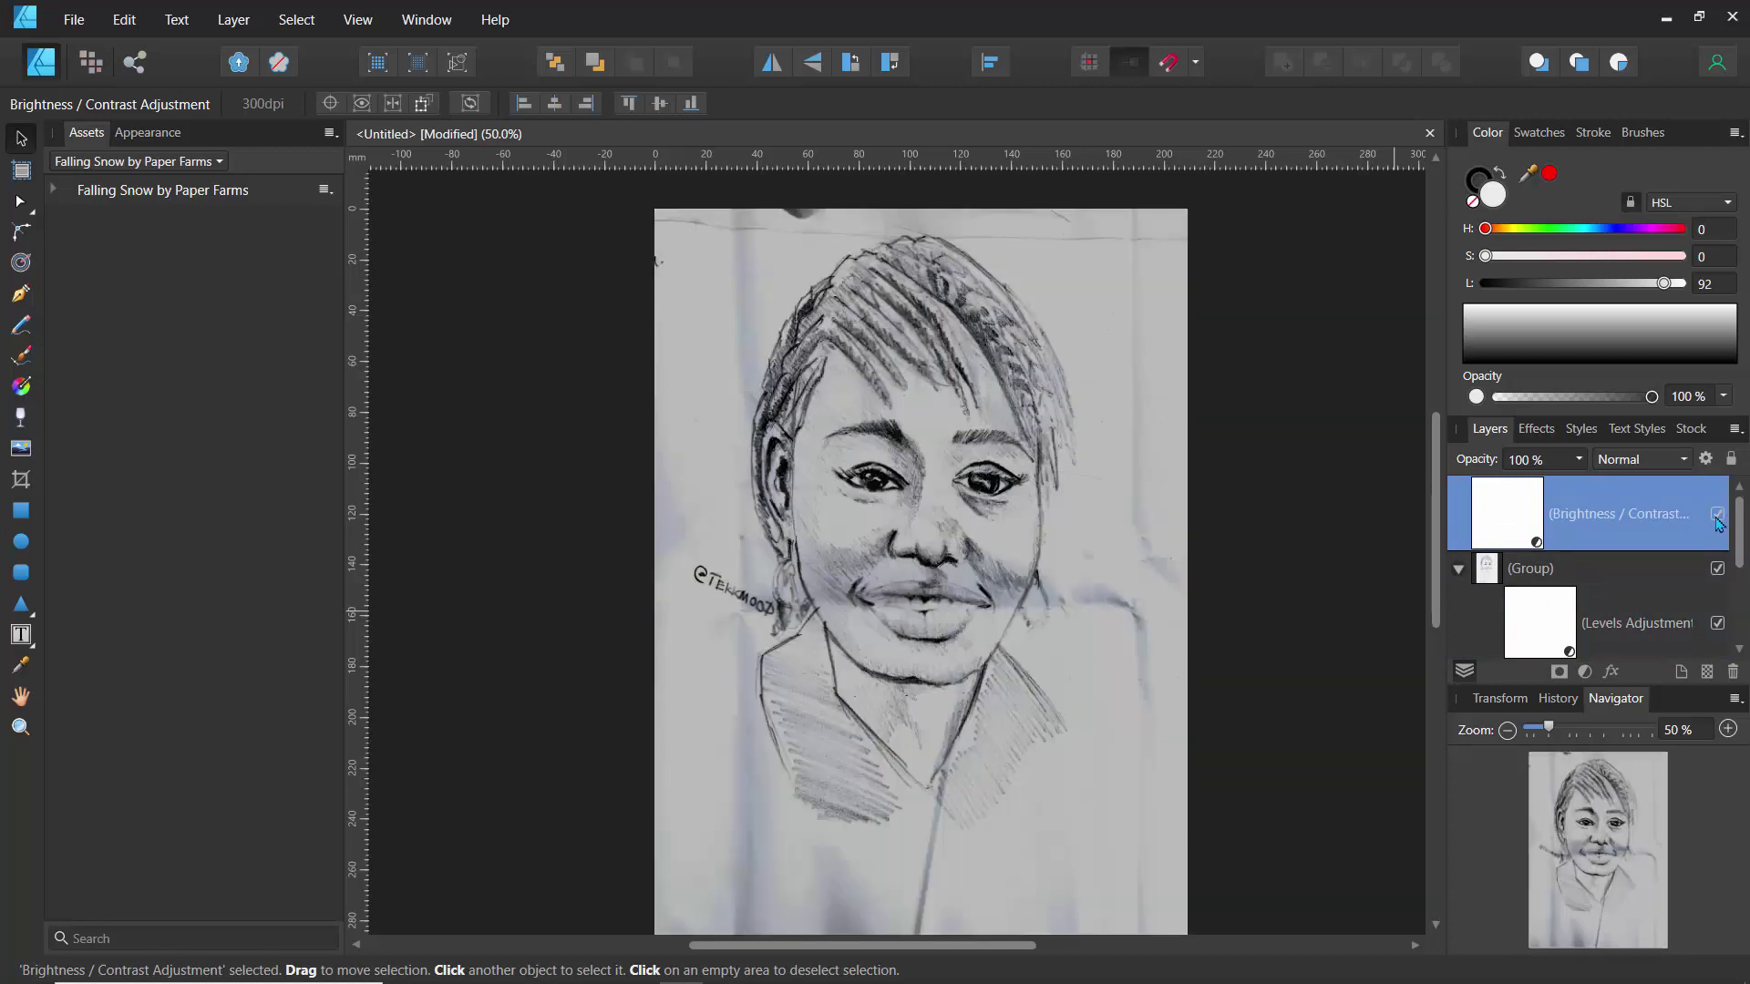
{"action": "left_click", "coordinate": [1462, 569]}
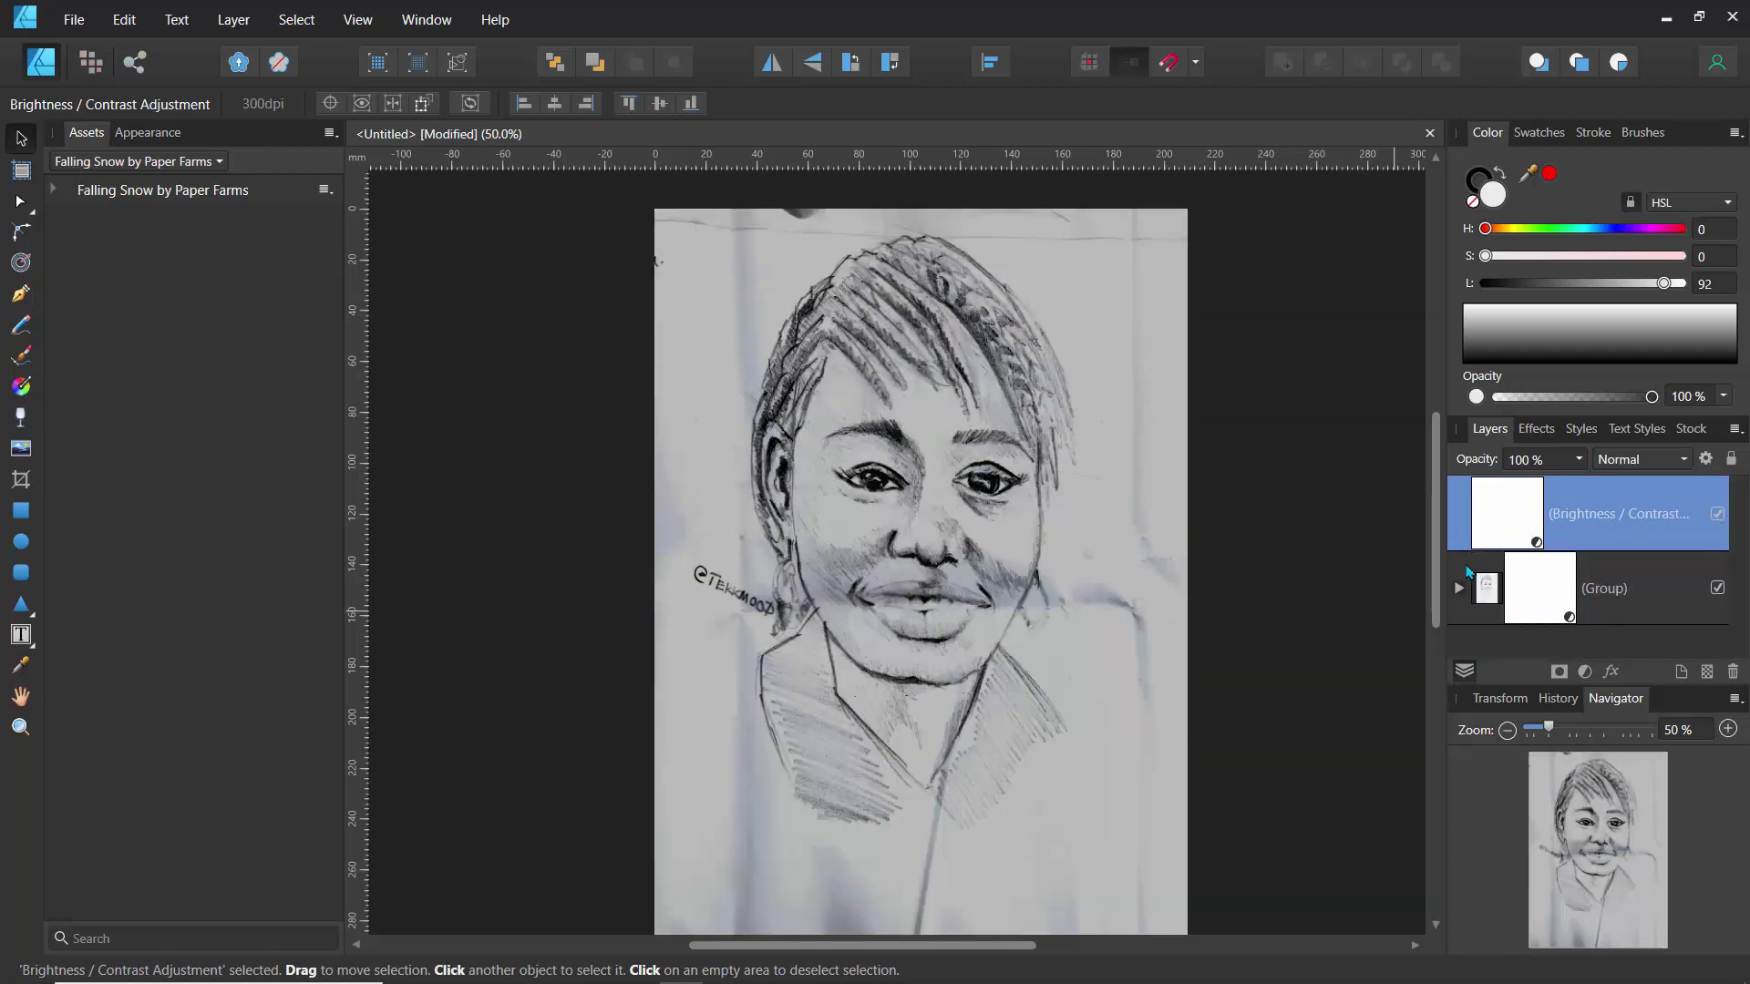
{"action": "left_click", "coordinate": [1577, 460]}
{"action": "left_click_drag", "start_coordinate": [1580, 488], "coordinate": [1561, 523]}
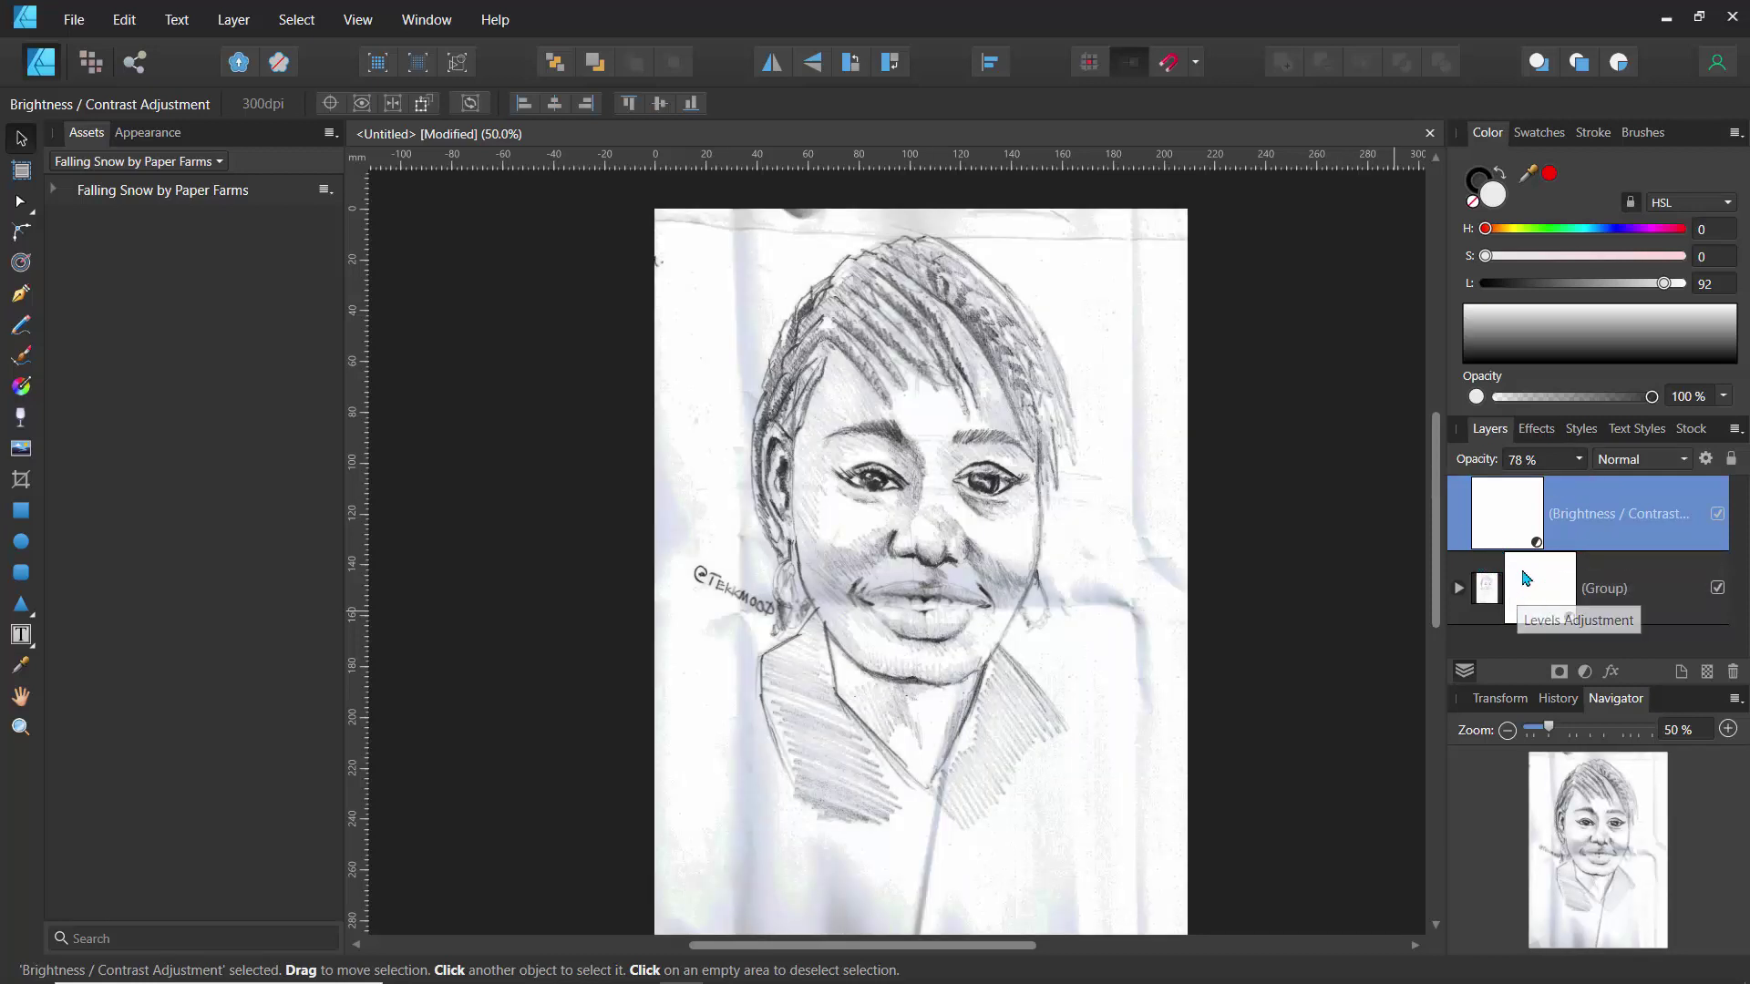
- Group the Brightness/Contrast adjustment with the portrait group and check the new group by hiding and showing it
{"action": "left_click", "coordinate": [1487, 597], "text": "shift"}
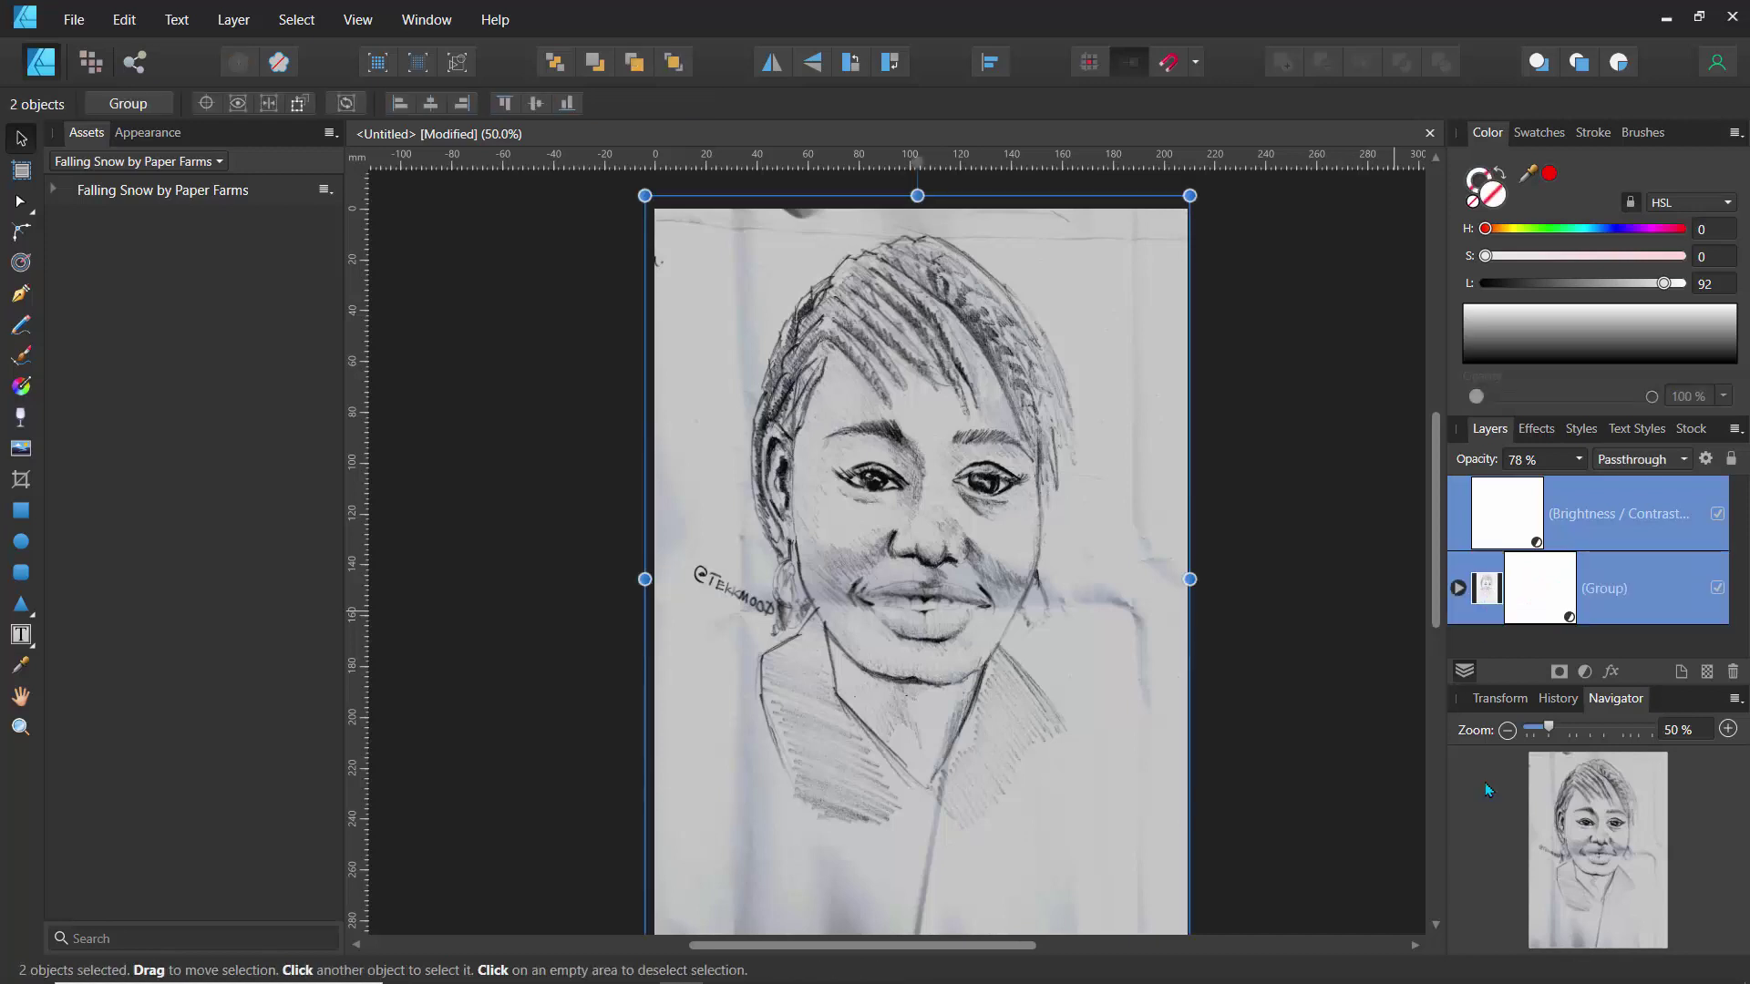
{"action": "key", "text": "ctrl+g"}
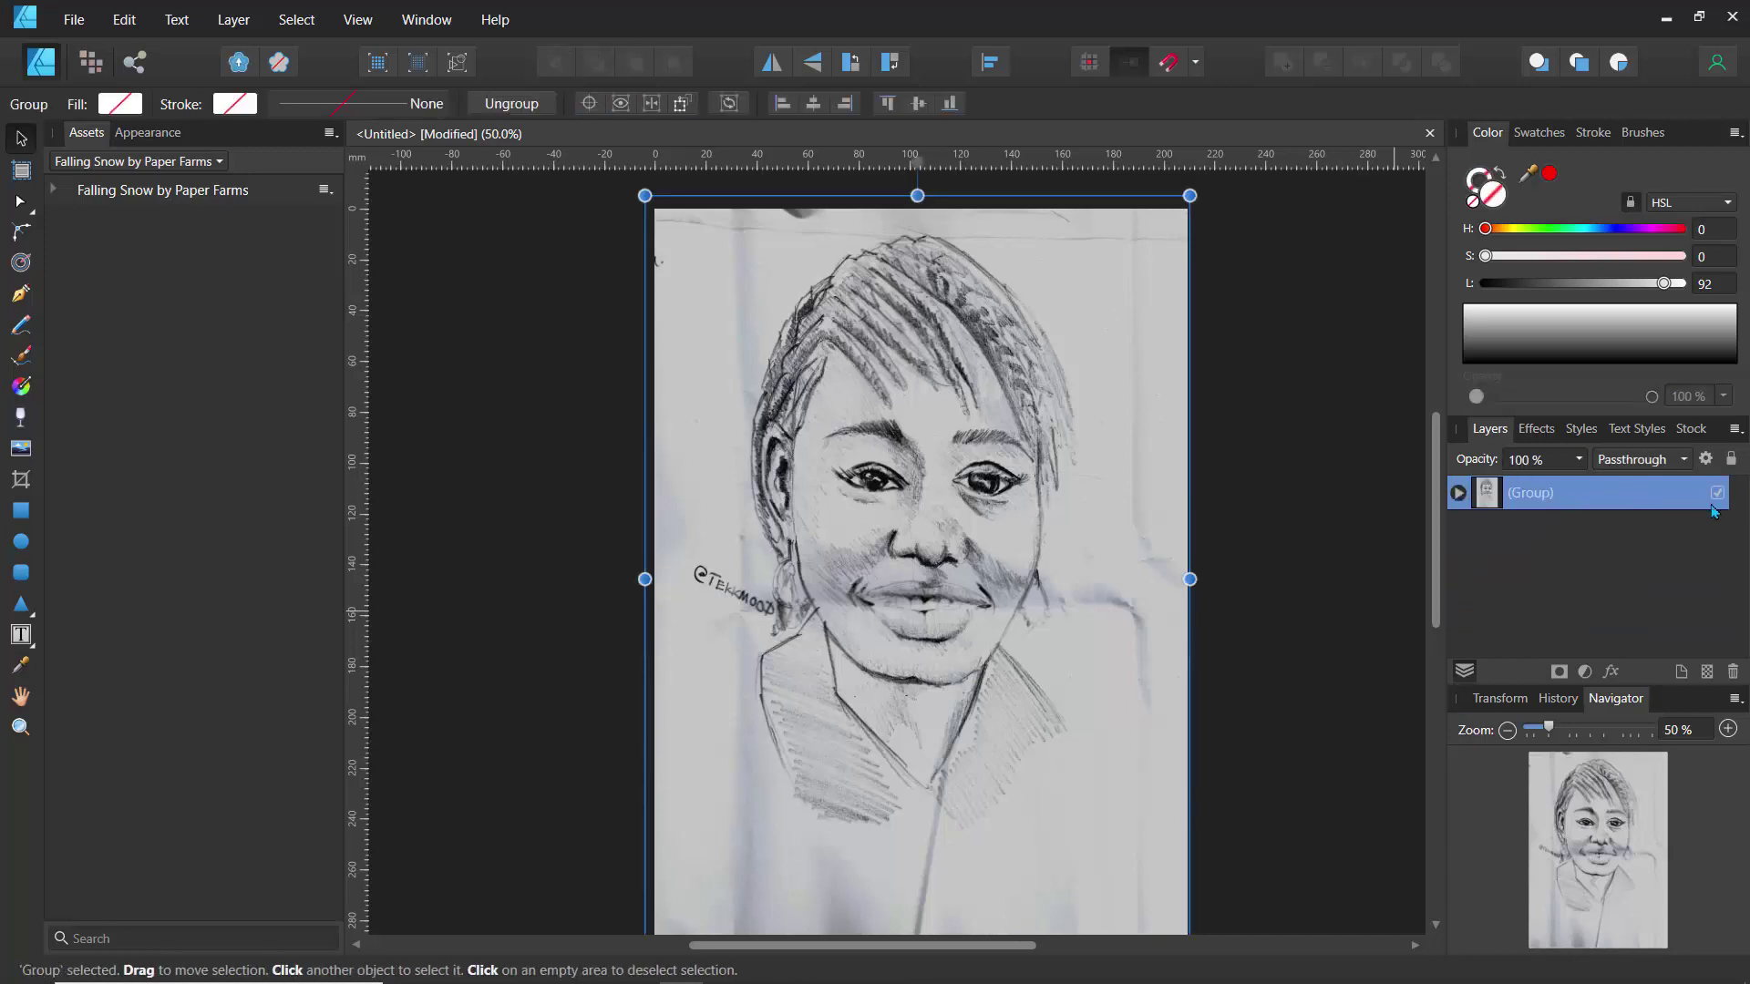
{"action": "left_click", "coordinate": [1717, 493]}
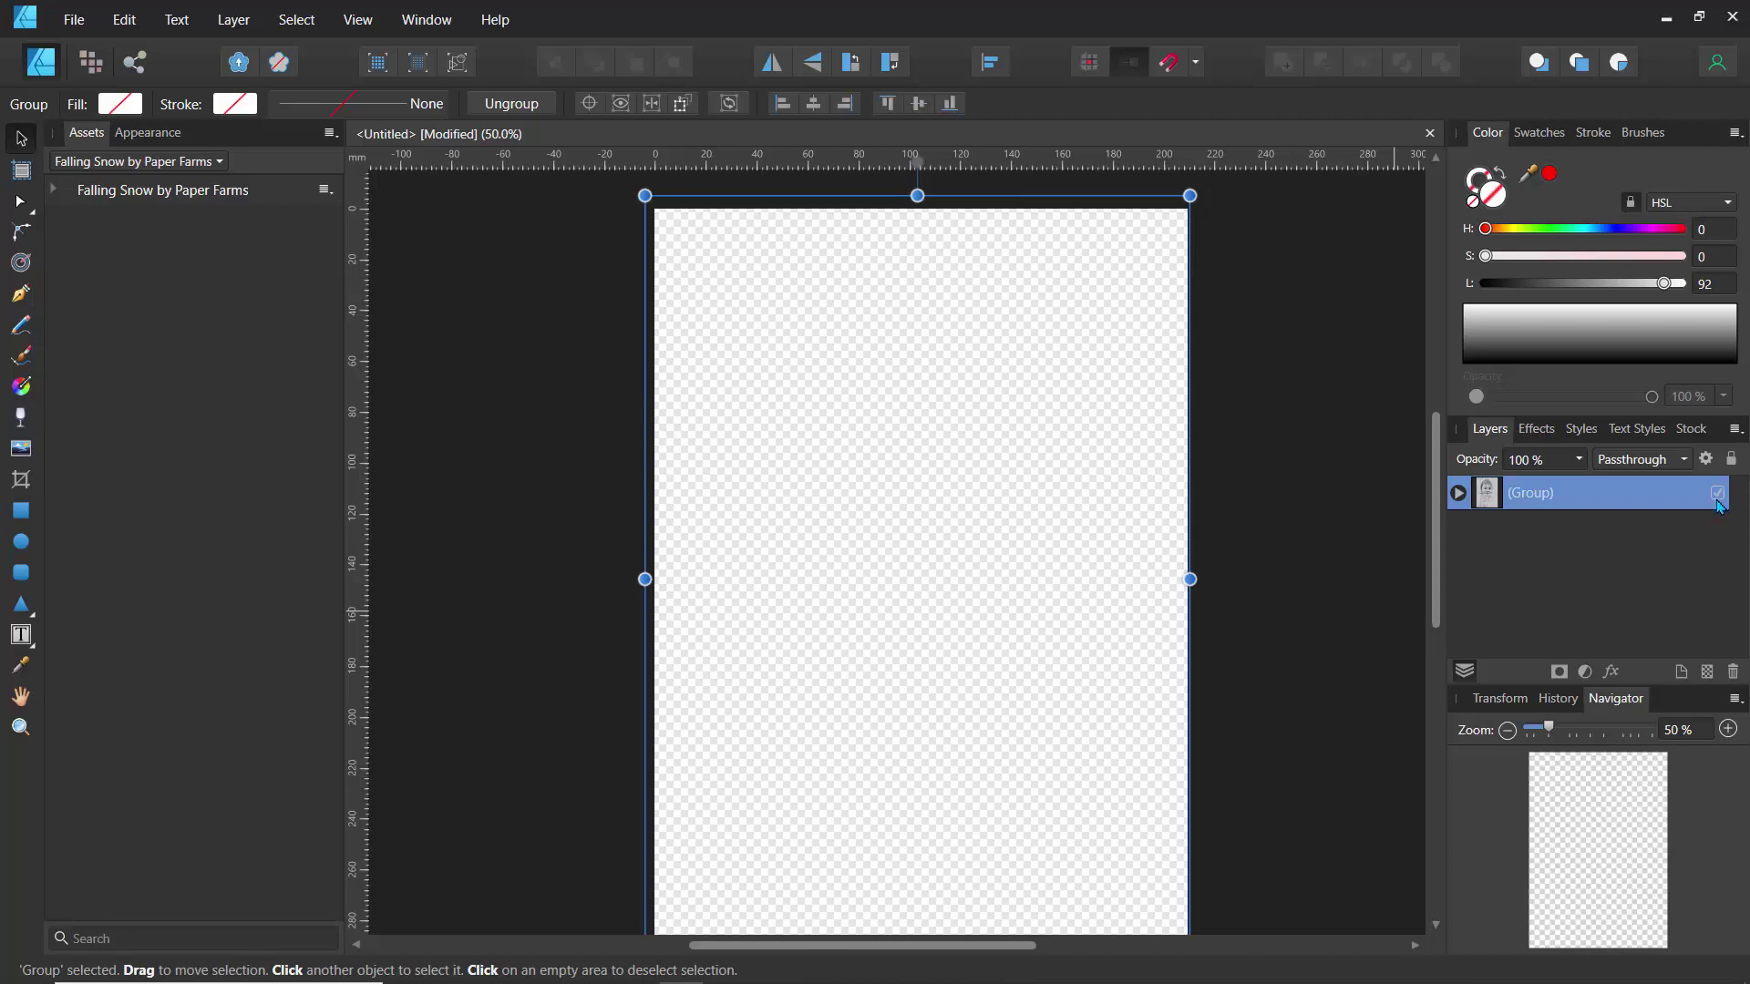
{"action": "left_click", "coordinate": [1718, 494]}
- Add a Gradient Map adjustment to the group and change its middle colour stop to olive yellow
{"action": "left_click", "coordinate": [1584, 671]}
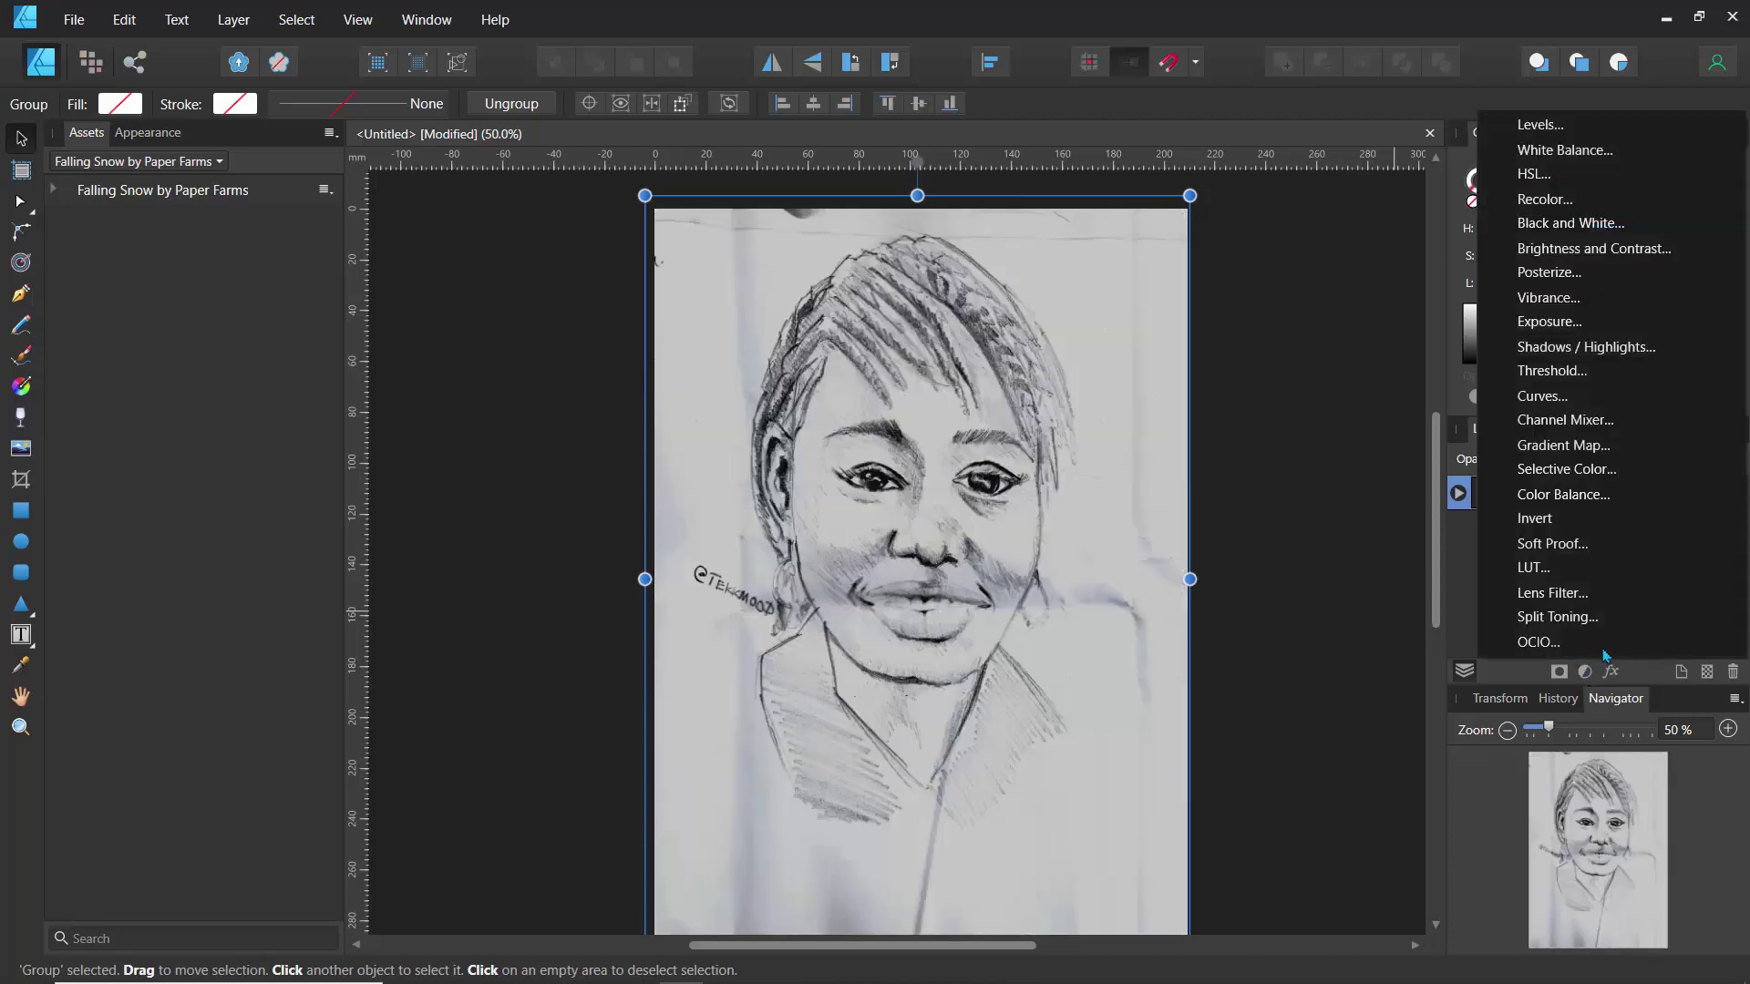
{"action": "left_click", "coordinate": [1563, 445]}
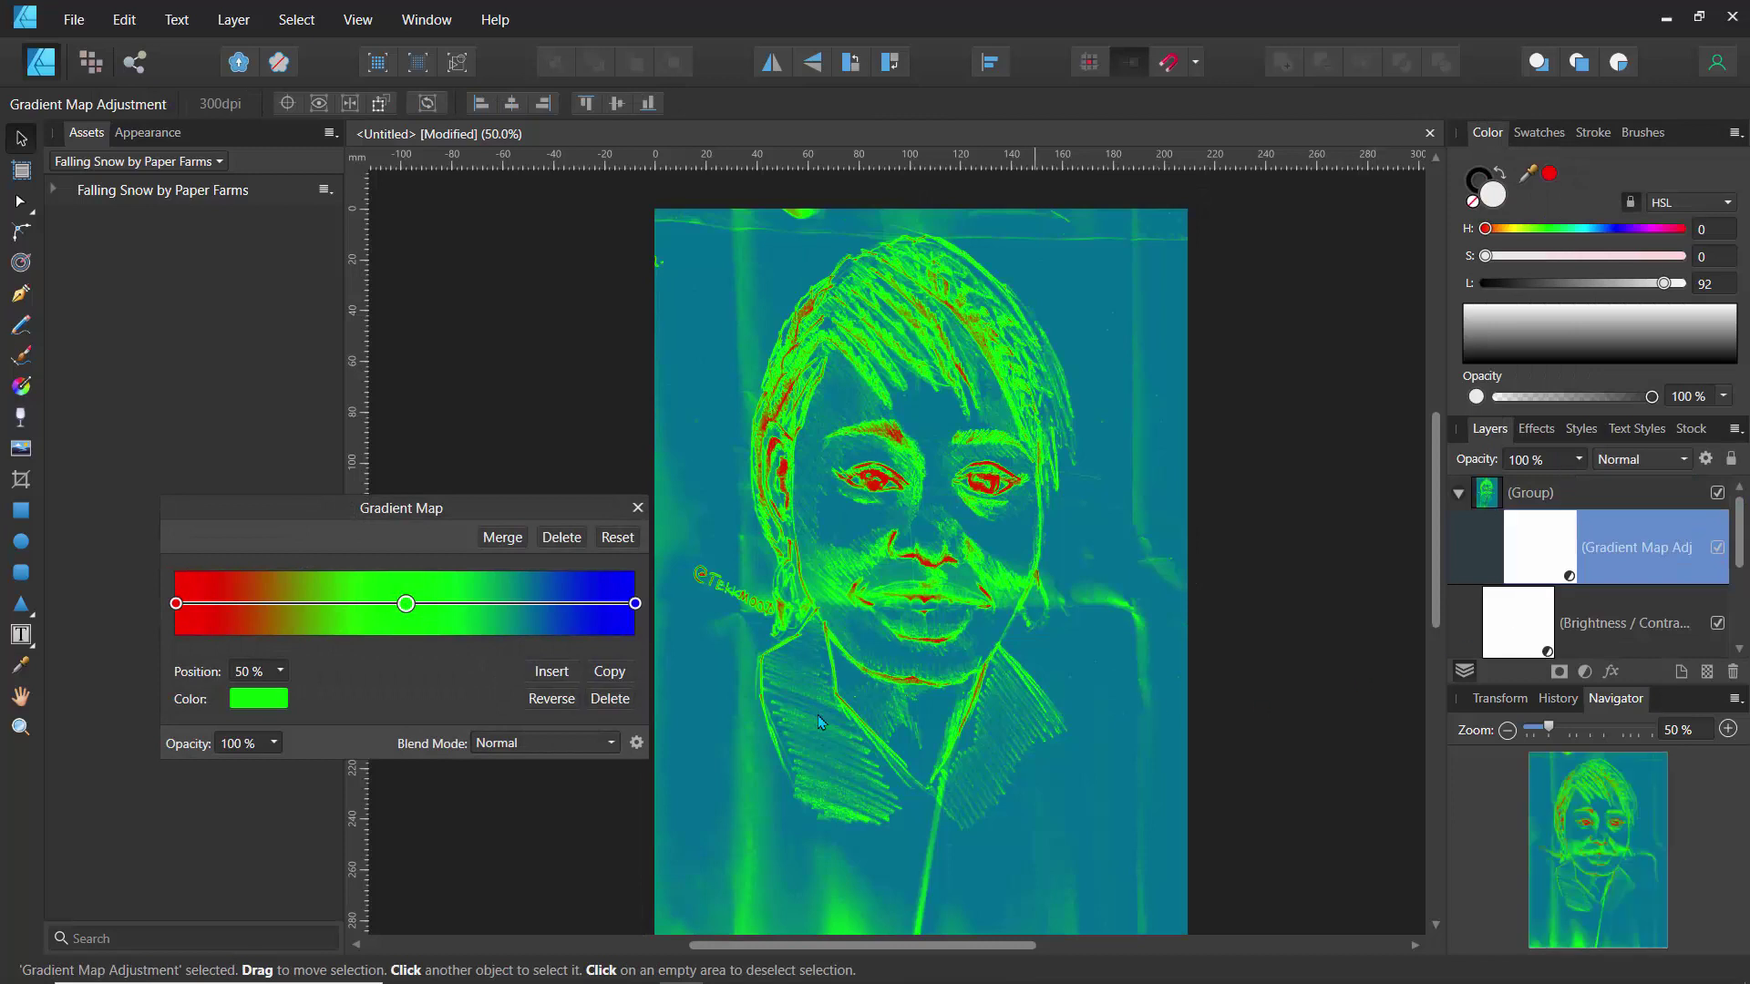
{"action": "left_click", "coordinate": [280, 701]}
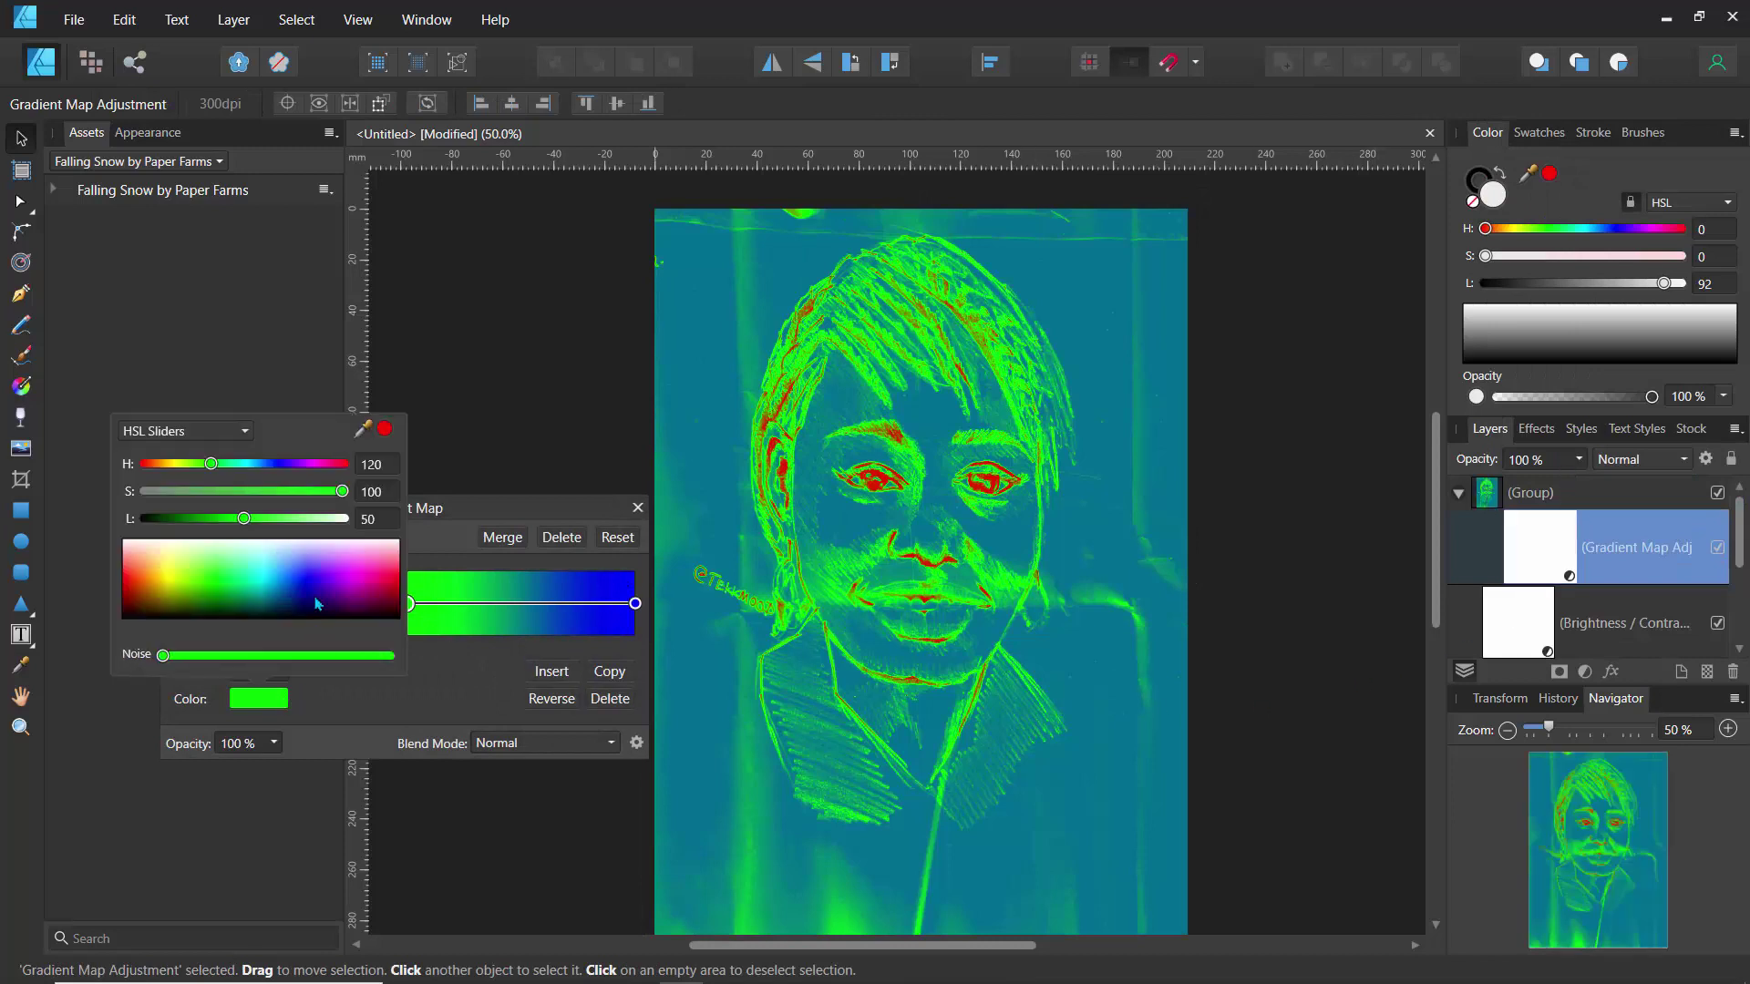
{"action": "left_click_drag", "start_coordinate": [176, 571], "coordinate": [173, 588]}
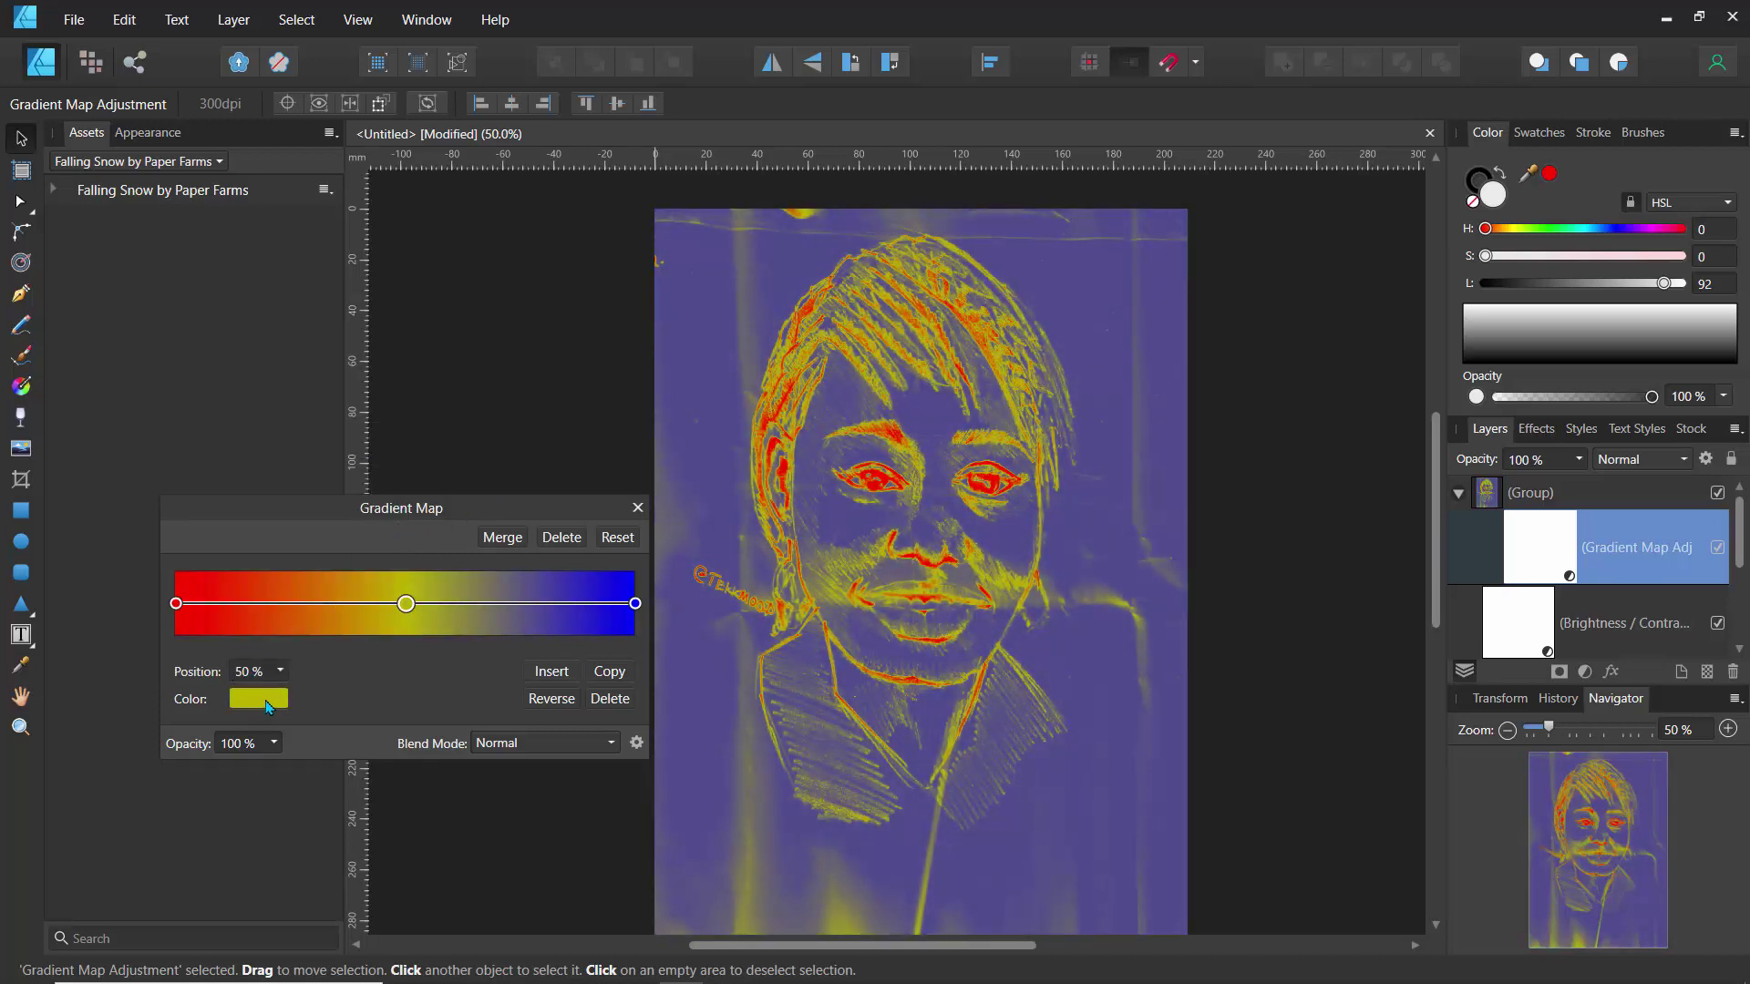
- Try successive blend modes from Darken to Color Dodge on the Gradient Map, settling on Screen at 35% opacity
{"action": "left_click", "coordinate": [1625, 461]}
{"action": "left_click", "coordinate": [1624, 521]}
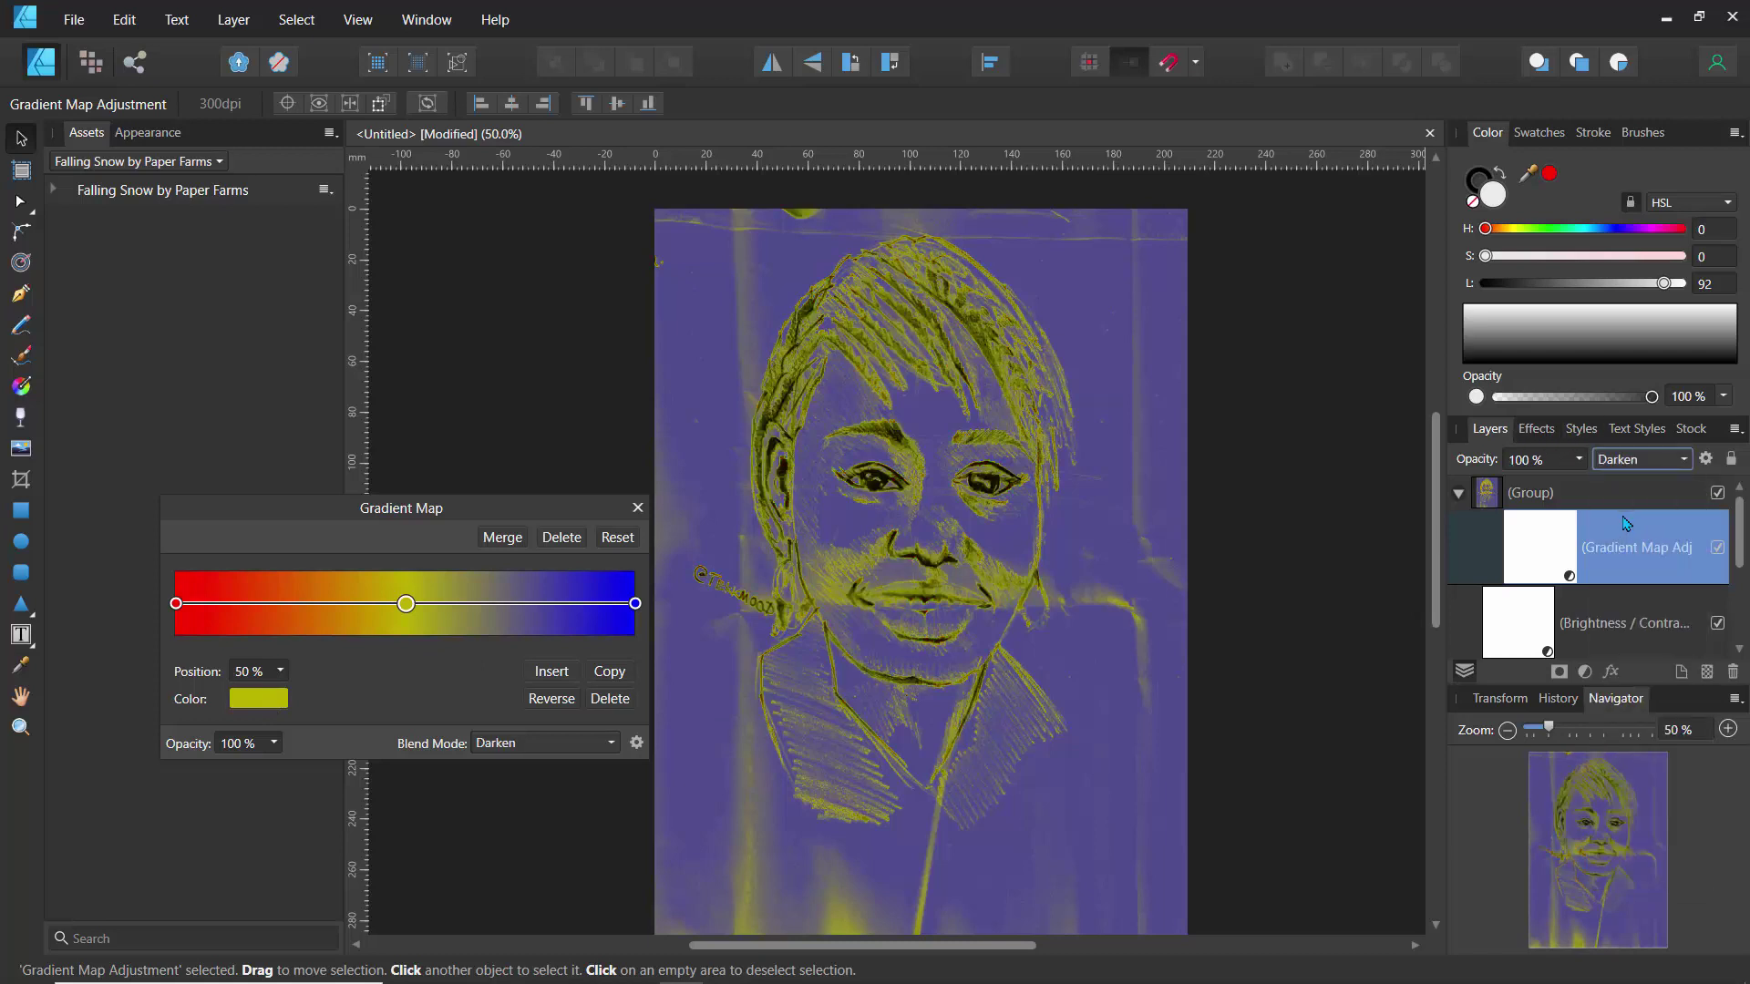
{"action": "key", "text": "Down"}
{"action": "key", "text": "Down"}
{"action": "key", "text": "Down"}
{"action": "key", "text": "Down"}
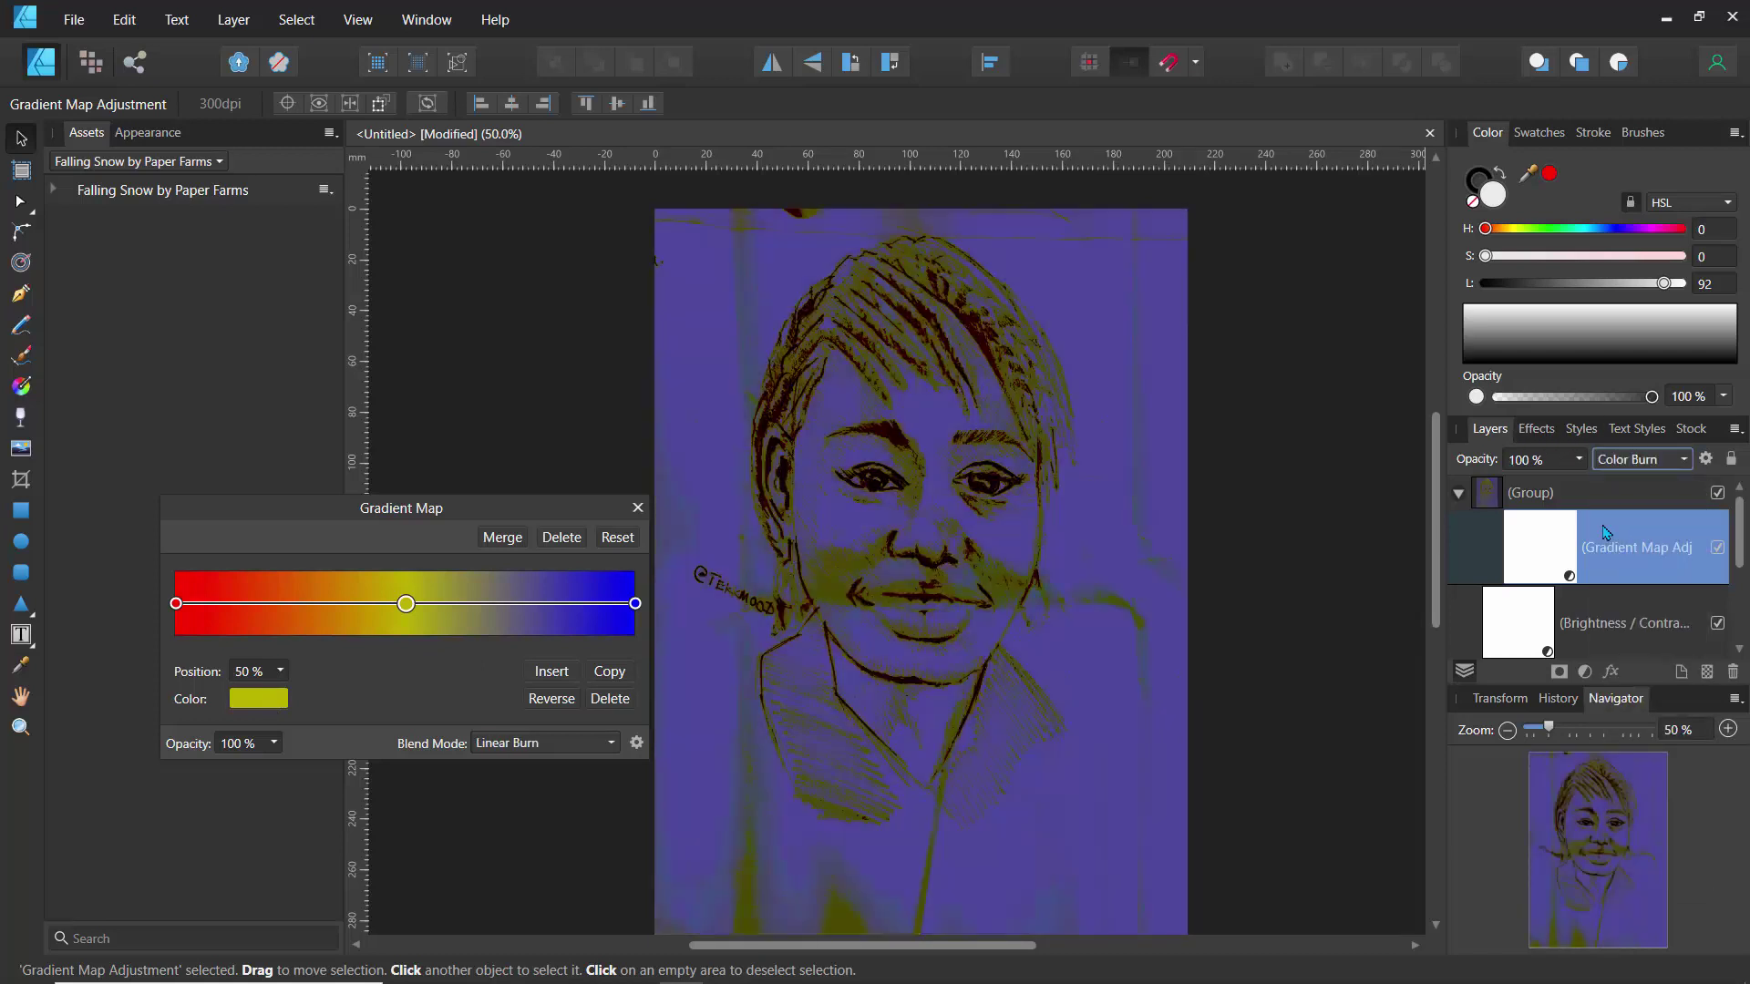
{"action": "key", "text": "Down"}
{"action": "key", "text": "Down"}
{"action": "key", "text": "Down"}
{"action": "key", "text": "Down"}
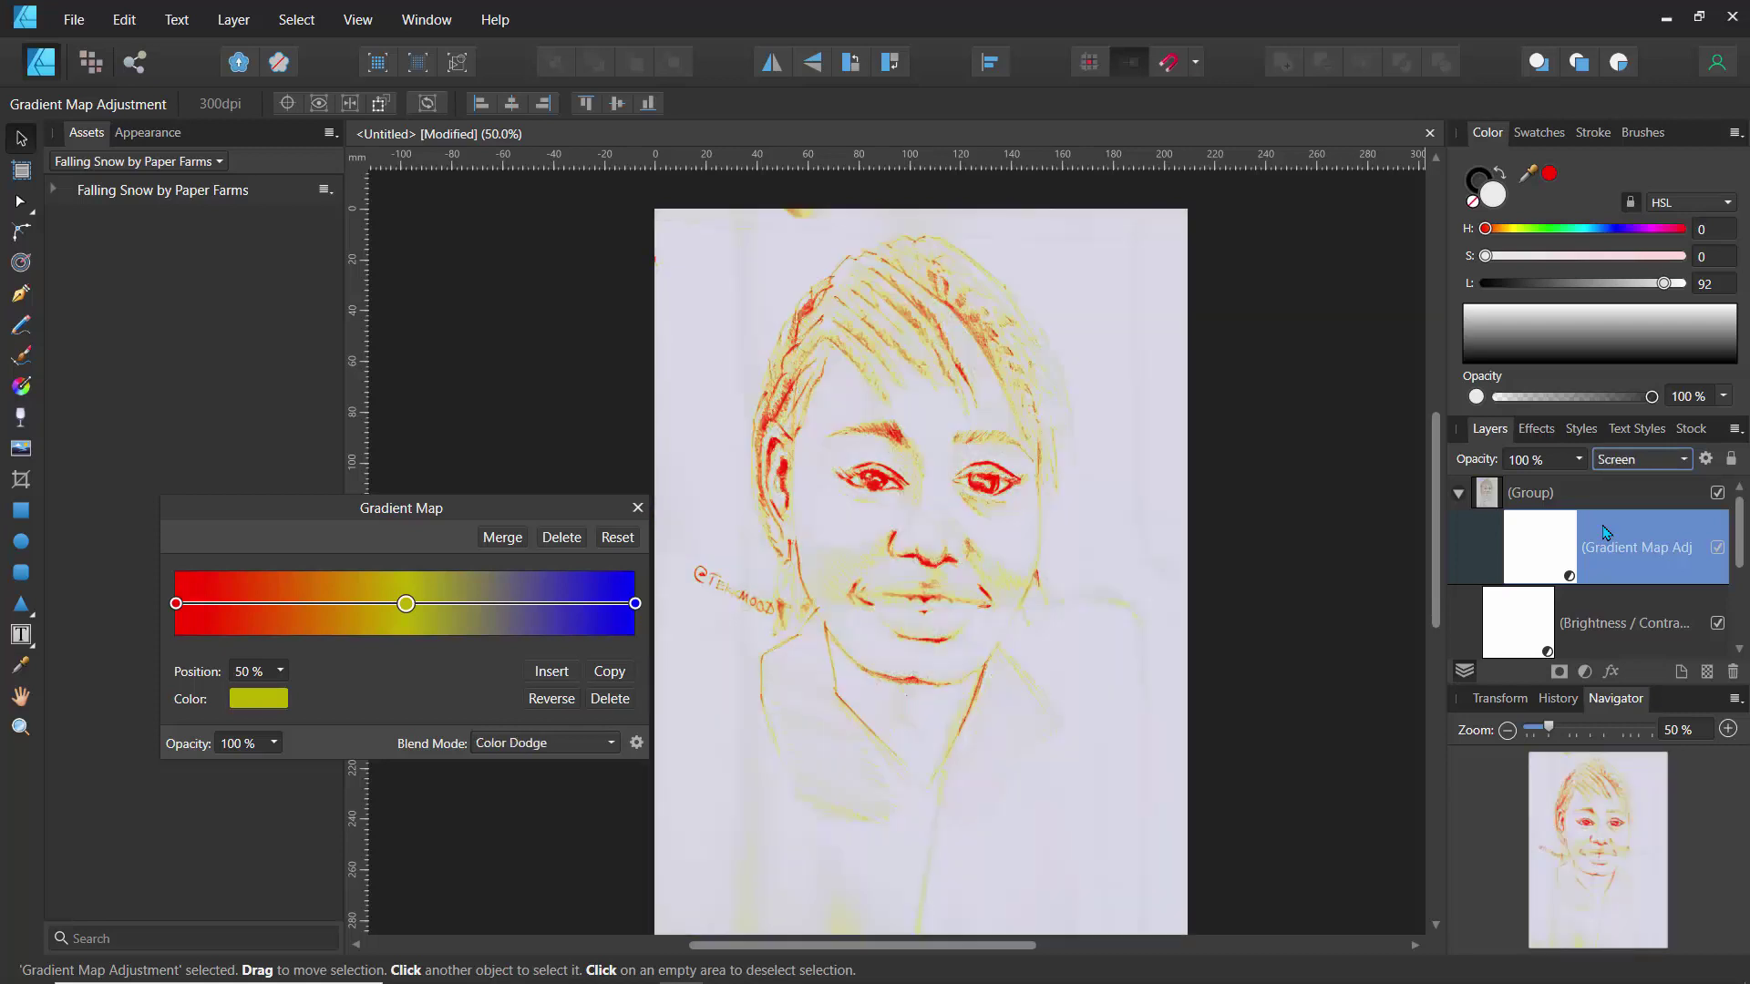
{"action": "key", "text": "Up"}
{"action": "left_click", "coordinate": [1578, 458]}
{"action": "mouse_move", "coordinate": [1574, 489]}
{"action": "left_mouse_down"}
{"action": "mouse_move", "coordinate": [1432, 485]}
{"action": "mouse_move", "coordinate": [1452, 516]}
{"action": "mouse_move", "coordinate": [1481, 518]}
{"action": "left_mouse_up"}
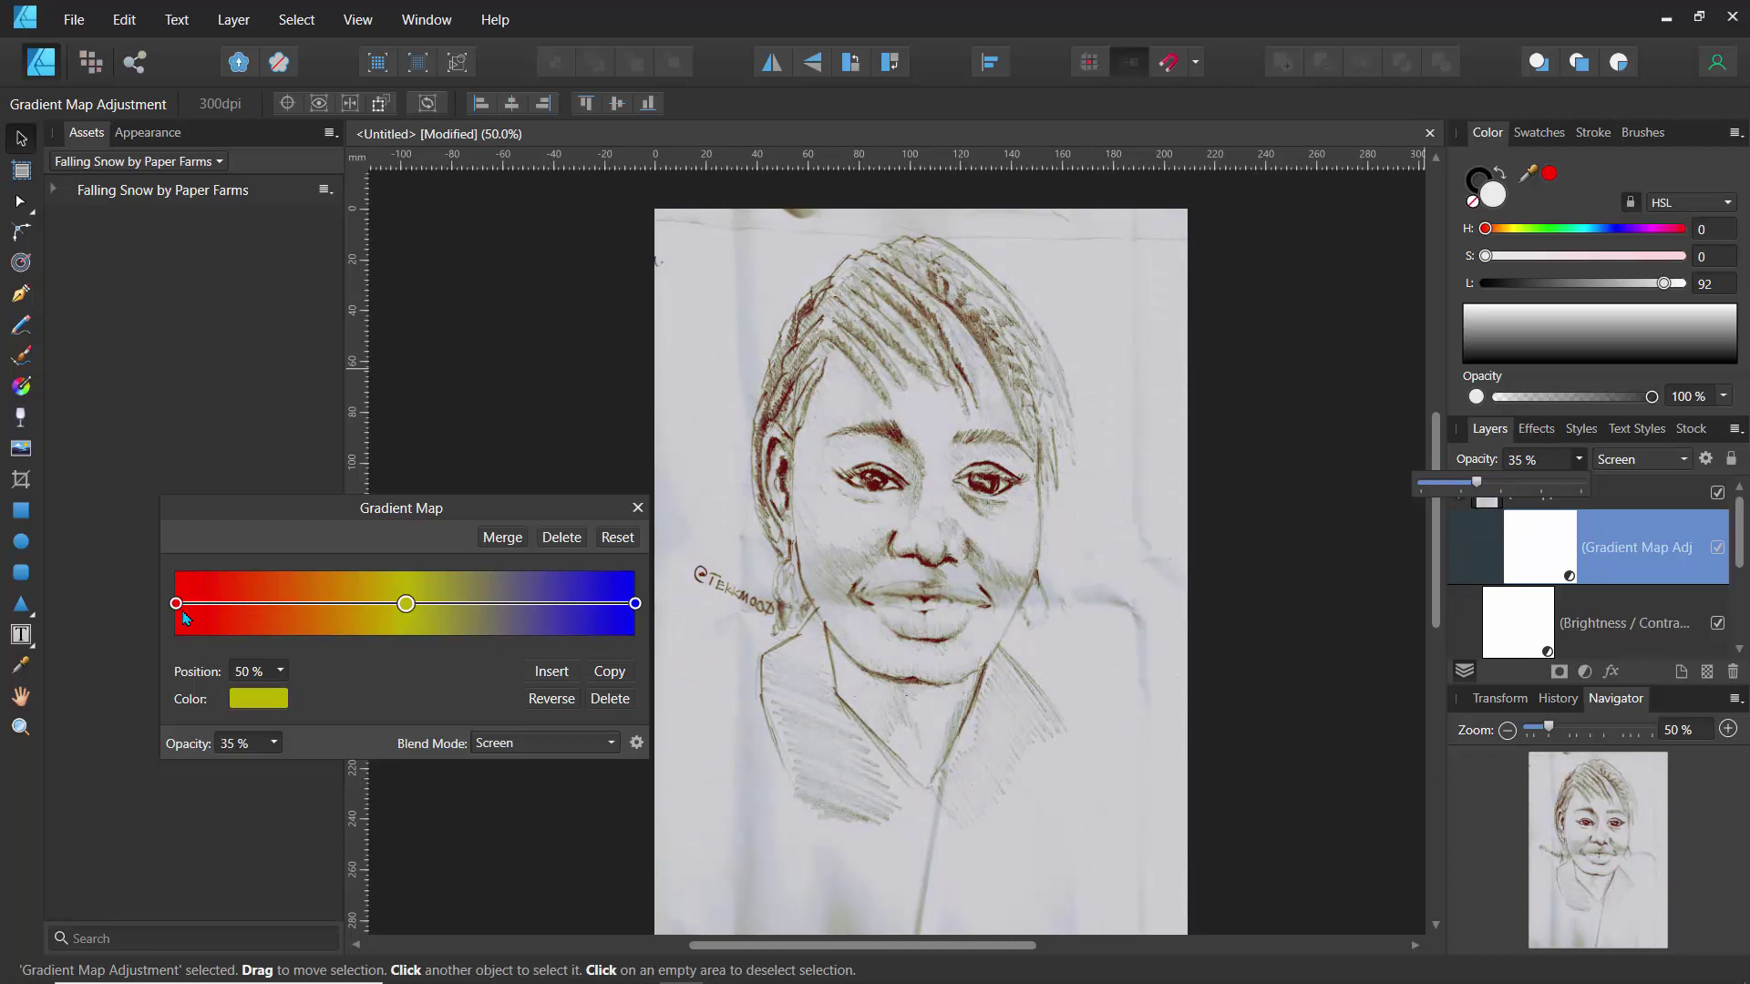
- Set the Gradient Map's blend mode to Subtract and its opacity to 20%
{"action": "left_click", "coordinate": [524, 744]}
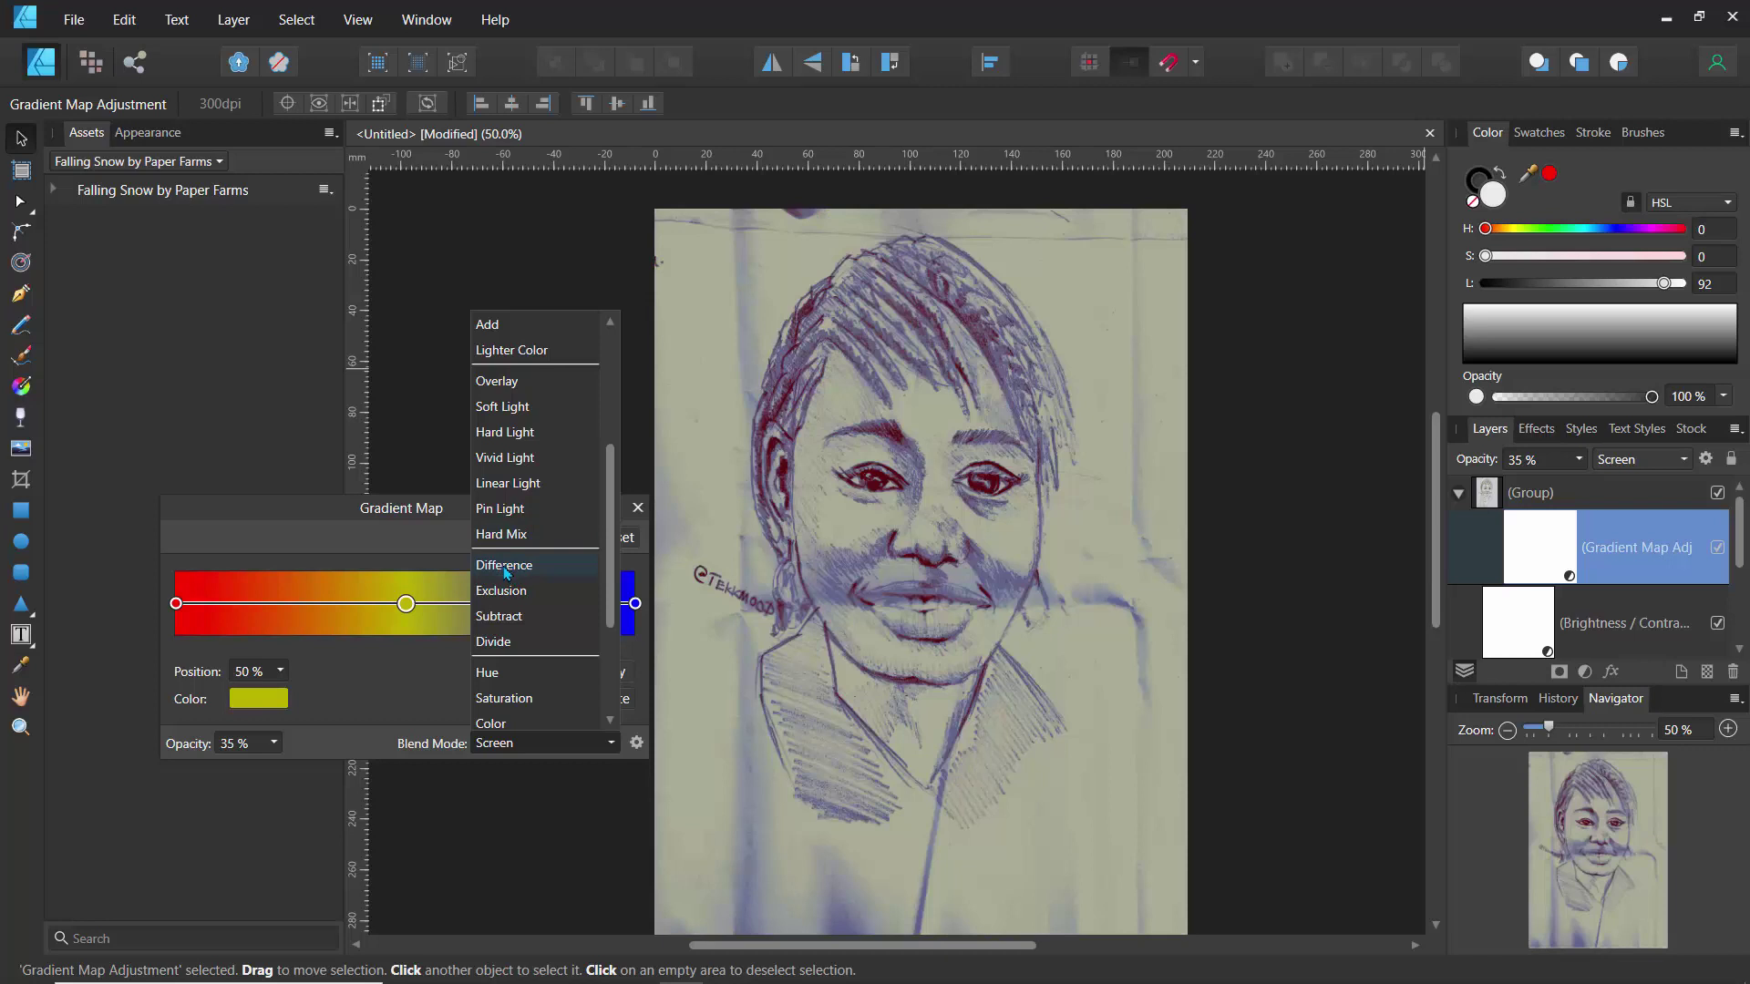
{"action": "left_click", "coordinate": [509, 626]}
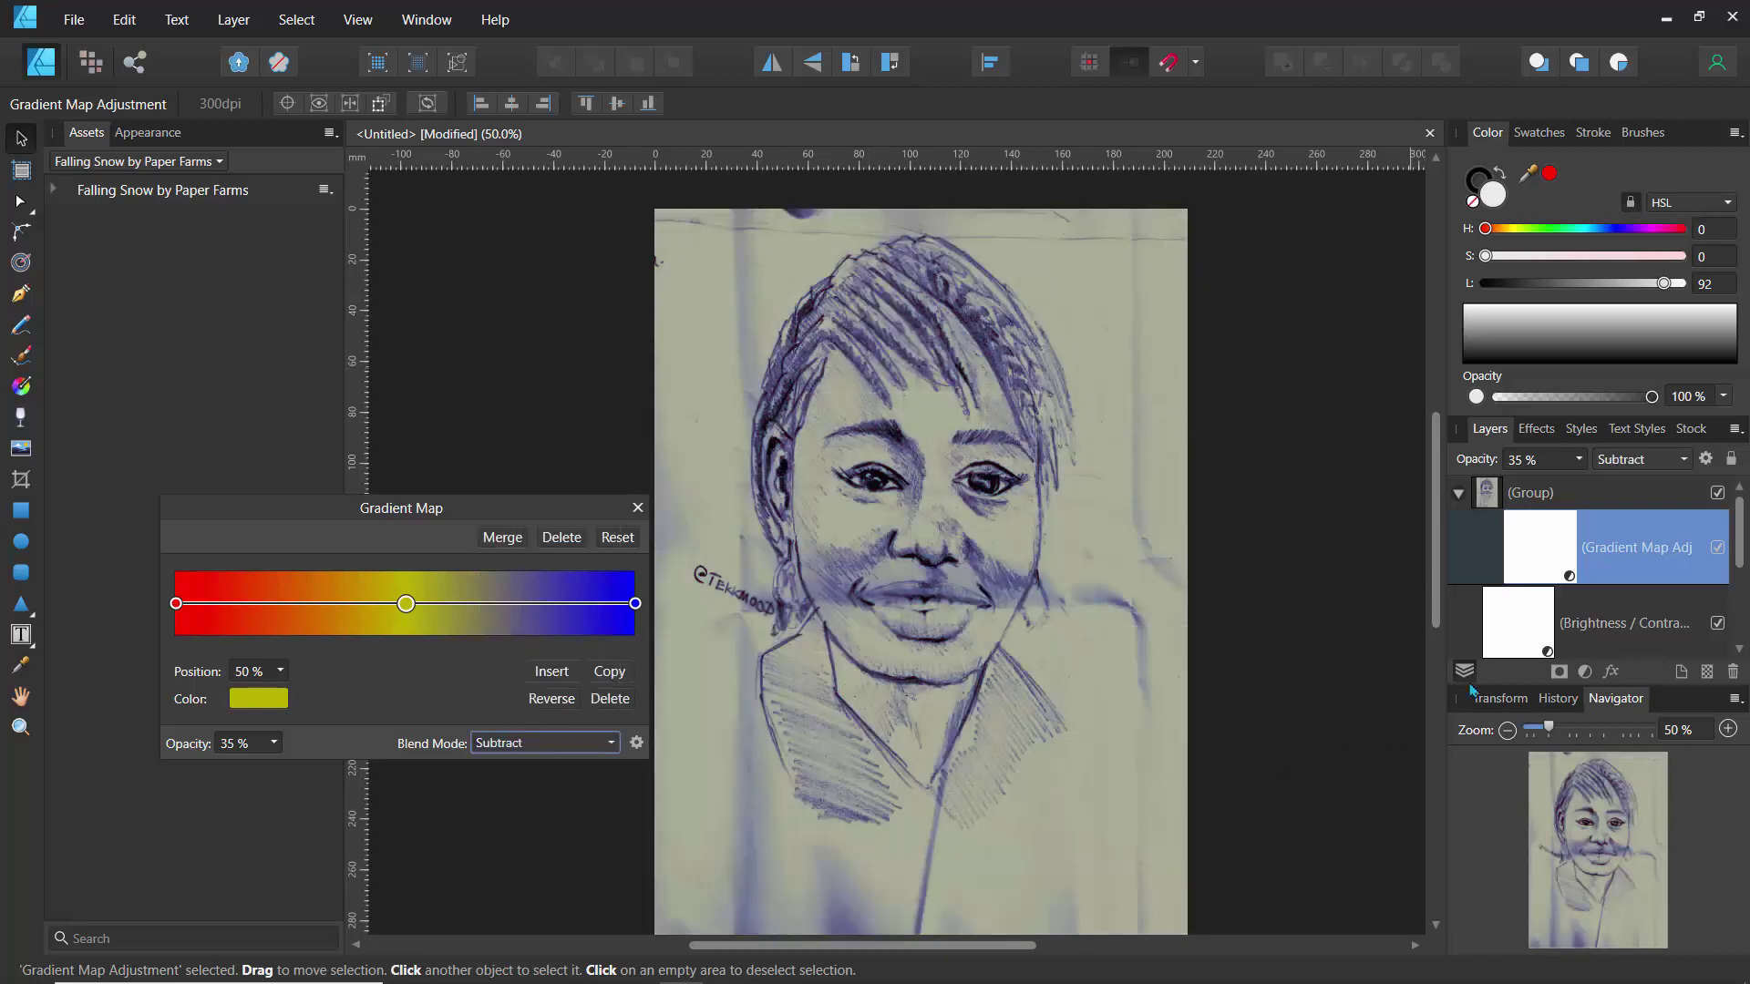
{"action": "left_click", "coordinate": [1579, 459]}
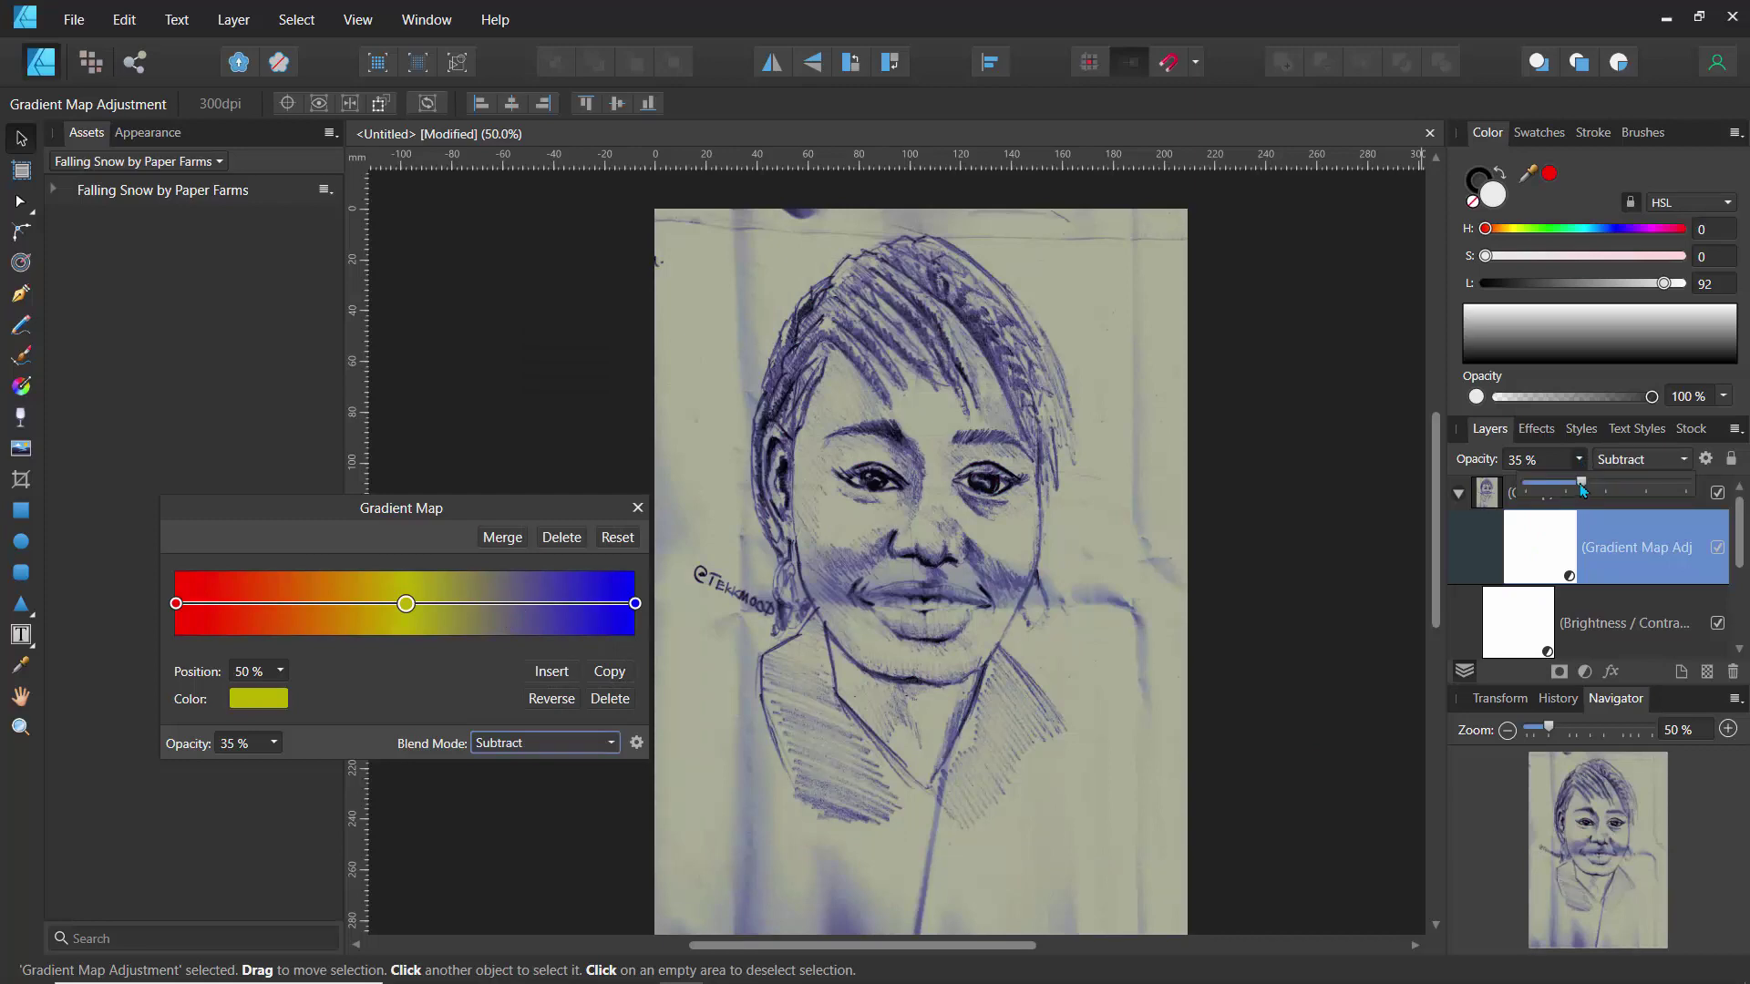
{"action": "mouse_move", "coordinate": [1583, 488]}
{"action": "left_mouse_down"}
{"action": "mouse_move", "coordinate": [1712, 492]}
{"action": "mouse_move", "coordinate": [1535, 497]}
{"action": "mouse_move", "coordinate": [1561, 504]}
{"action": "left_mouse_up"}
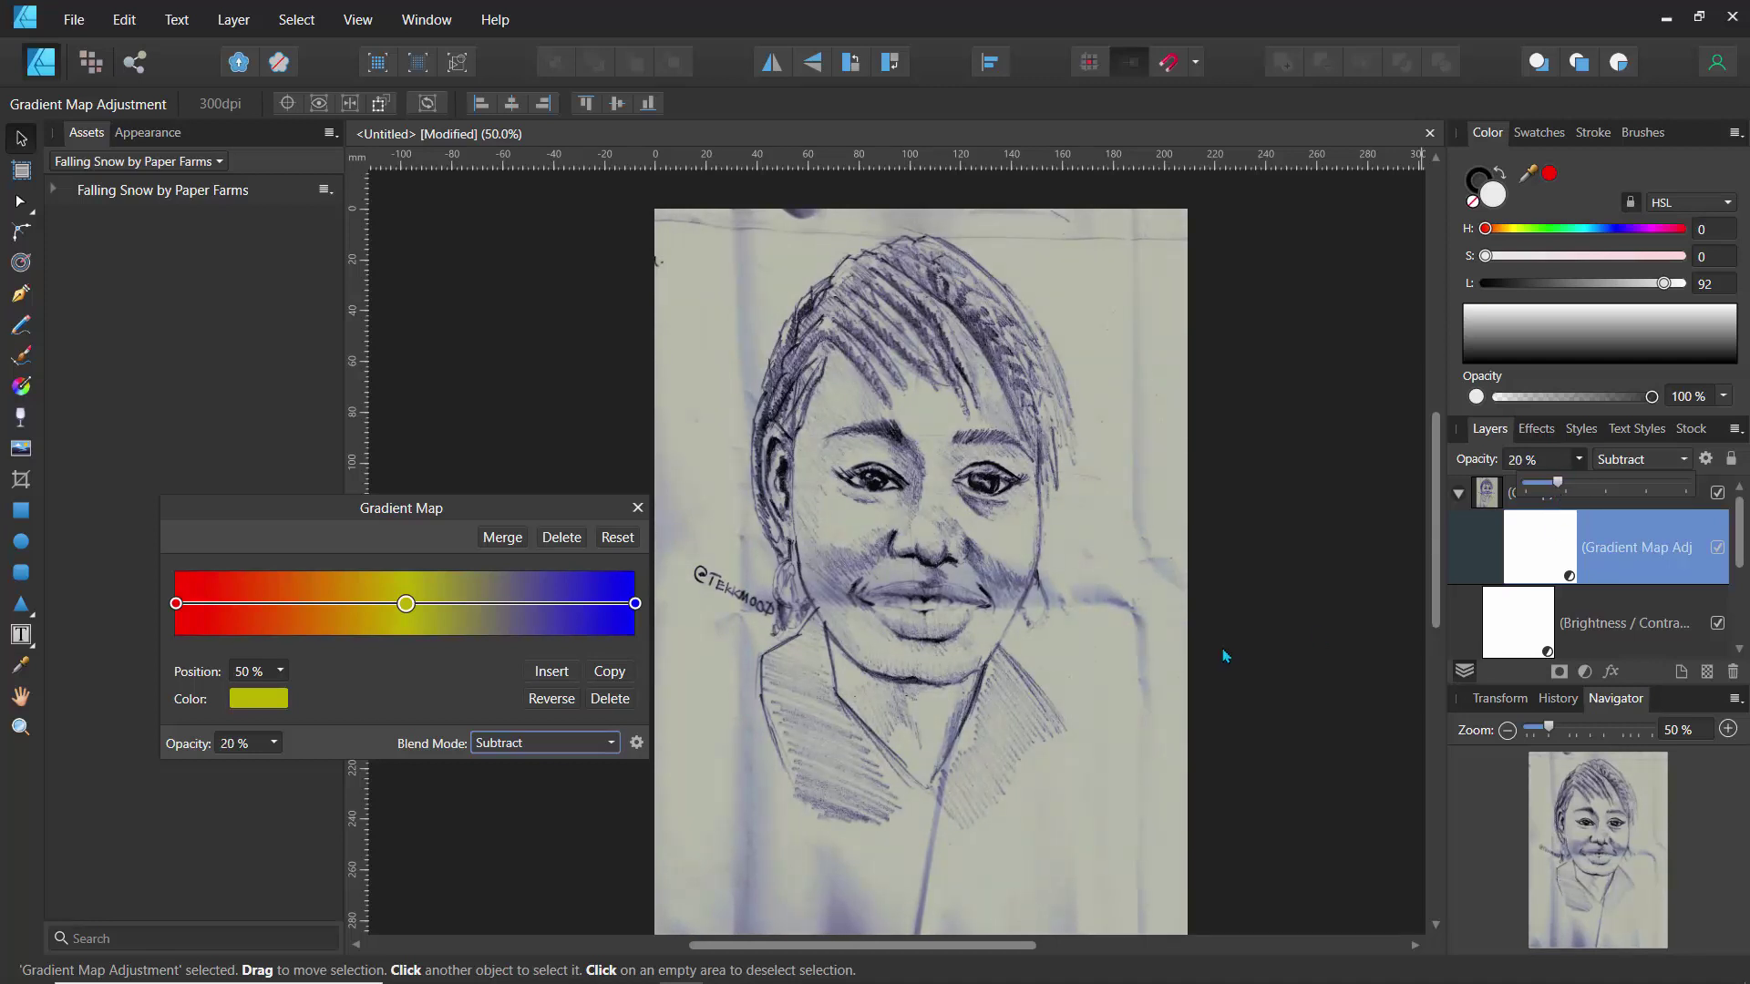
- Change the Gradient Map's end colour stop to purple with hue 296, saturation 100 and lightness 40, trying yellow first
{"action": "left_click", "coordinate": [636, 604]}
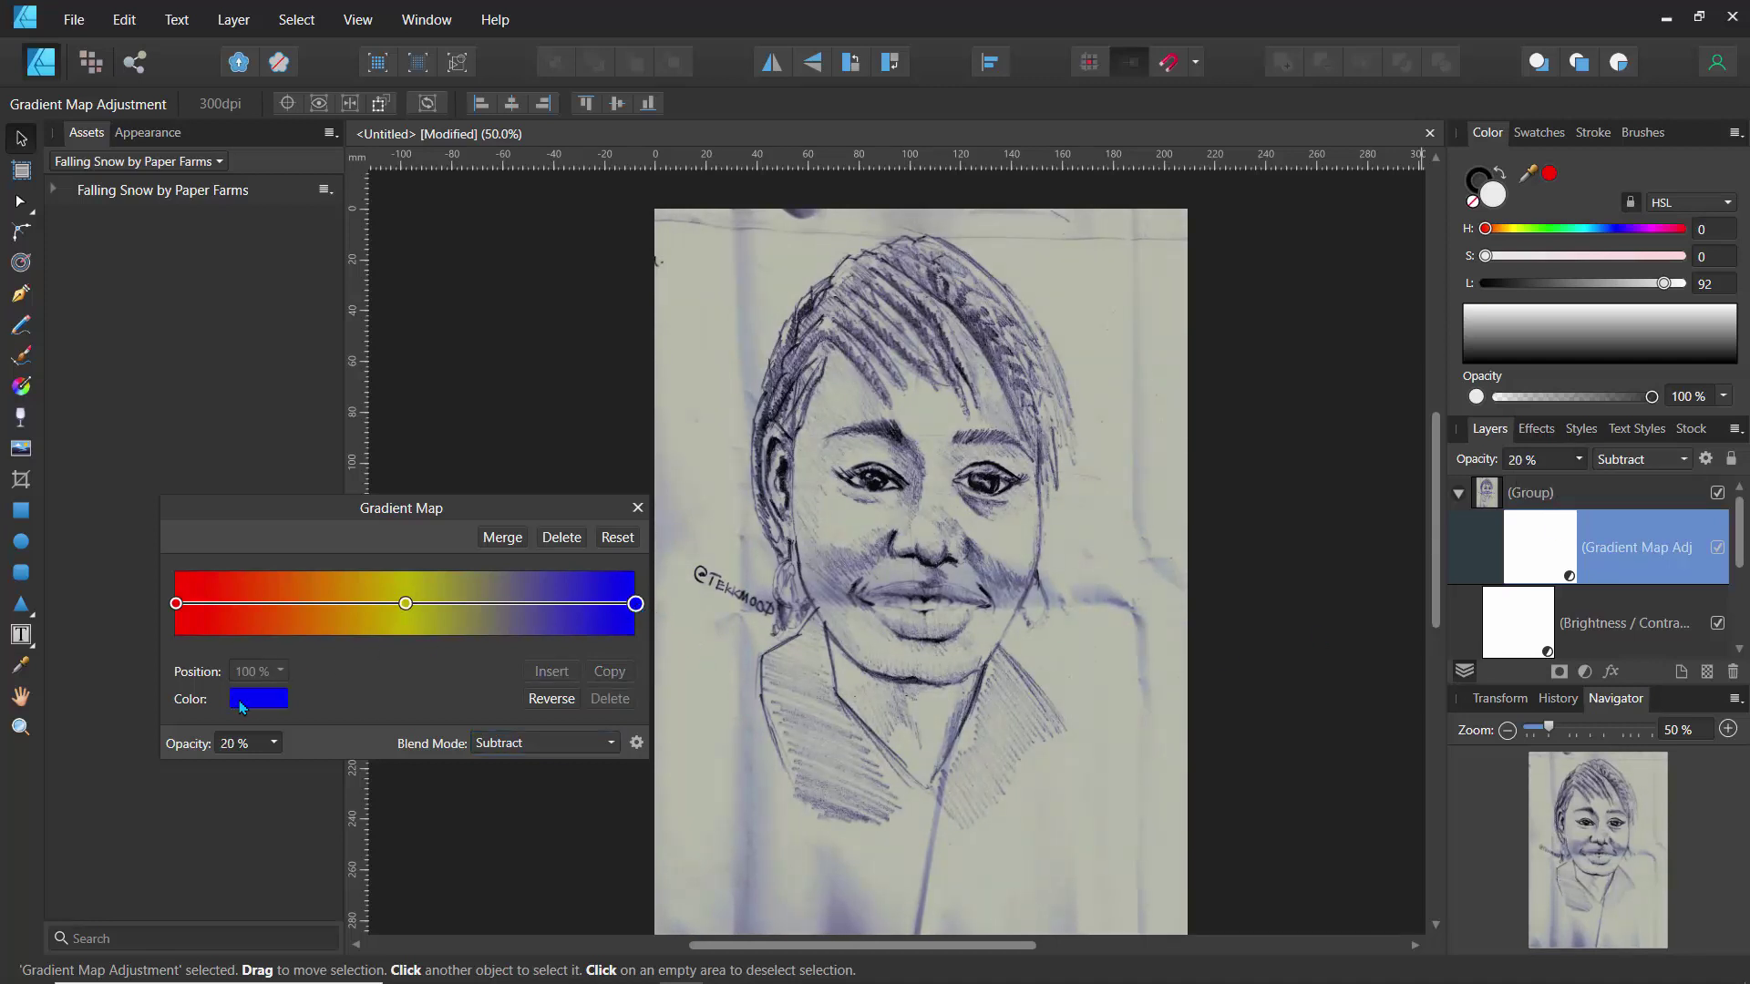
{"action": "left_click", "coordinate": [242, 704]}
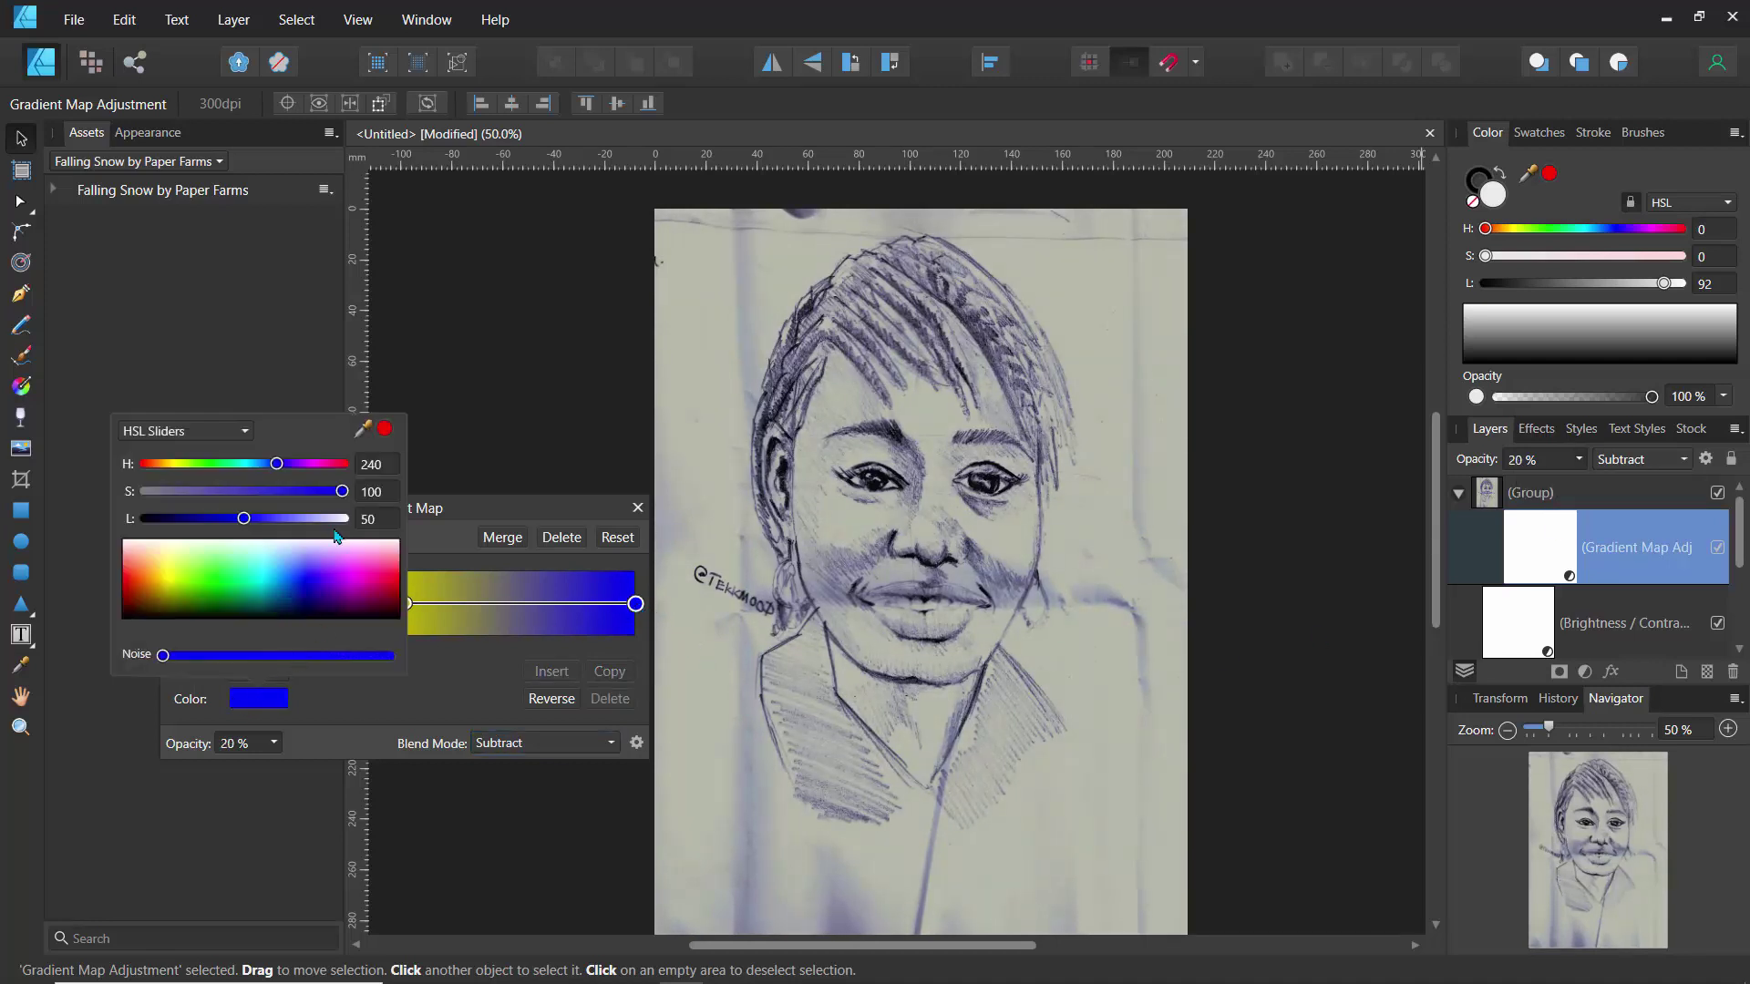
{"action": "left_click", "coordinate": [187, 434]}
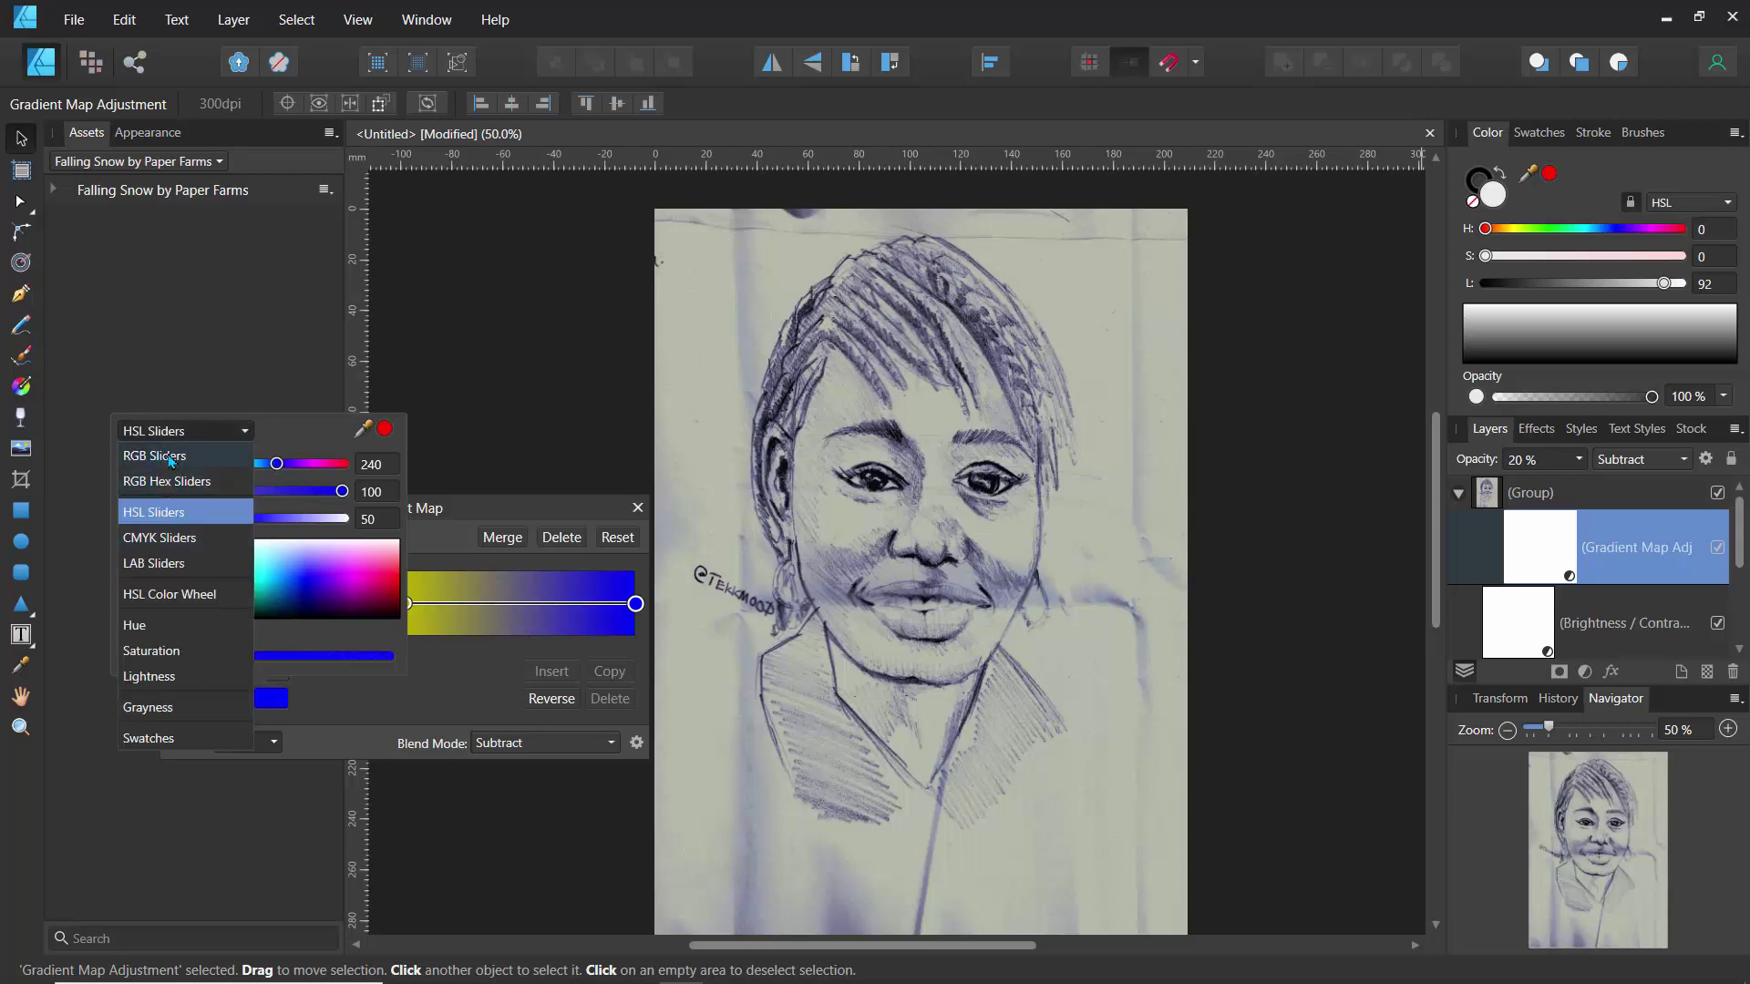
{"action": "left_click", "coordinate": [284, 429]}
{"action": "left_click_drag", "start_coordinate": [240, 572], "coordinate": [173, 589]}
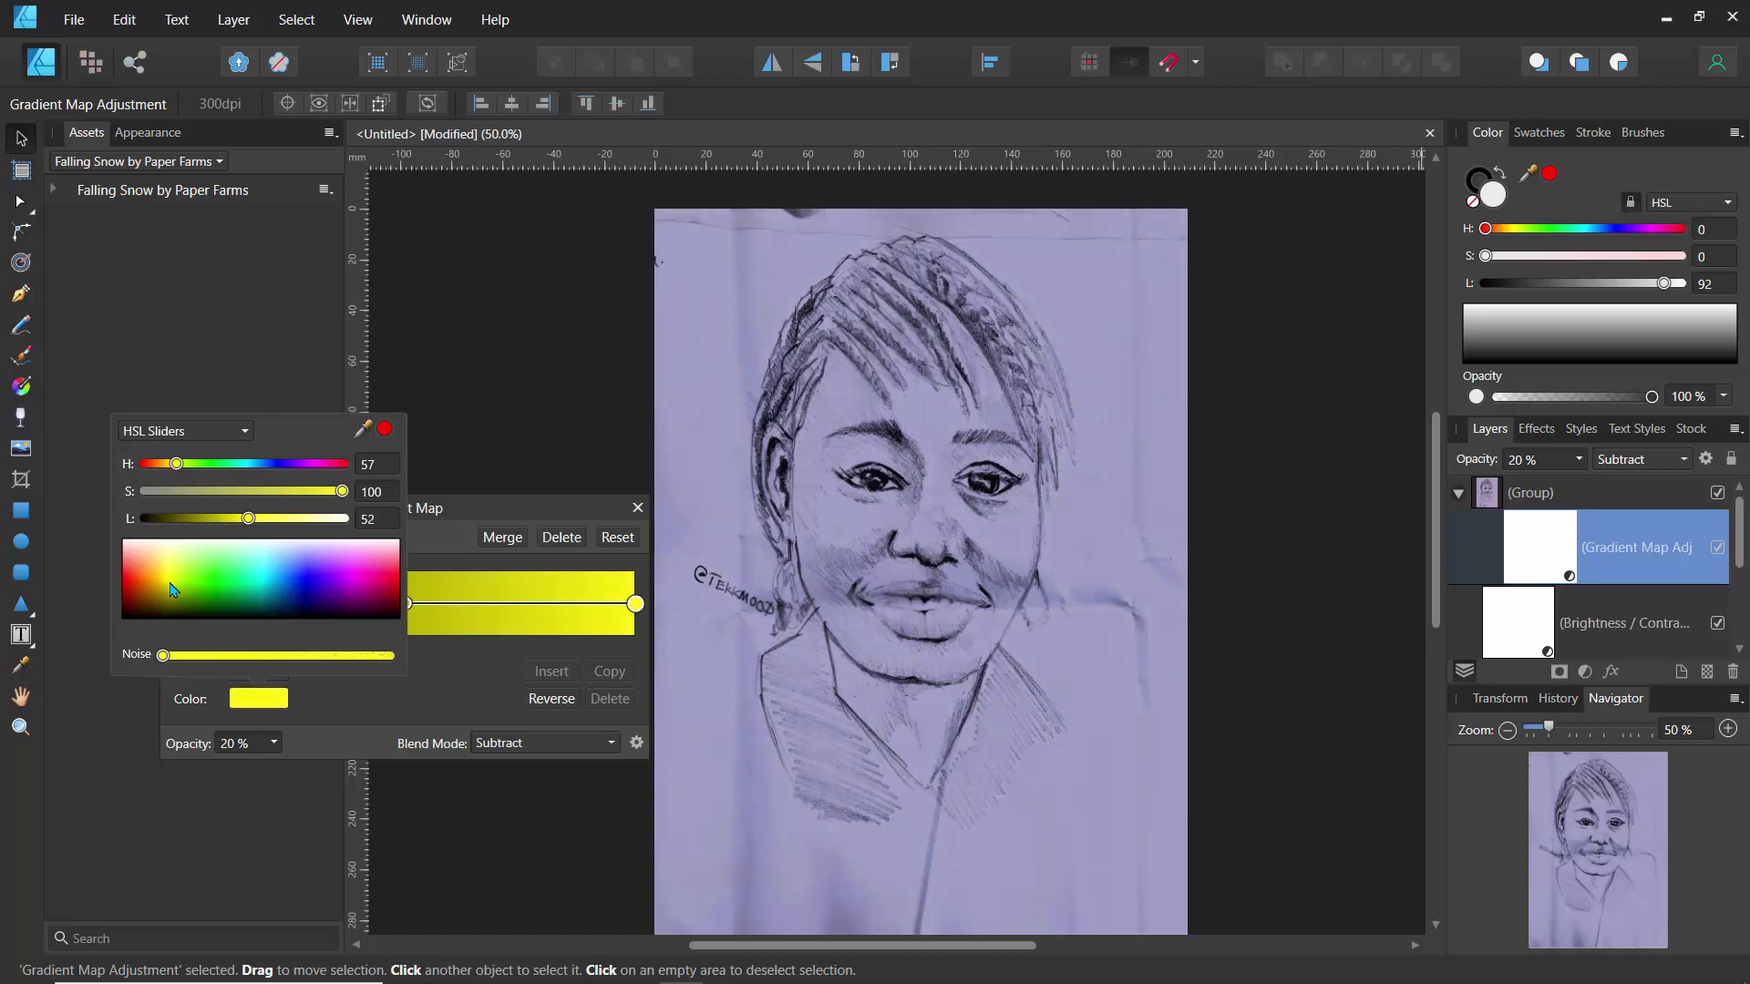
{"action": "left_click_drag", "start_coordinate": [284, 594], "coordinate": [355, 599]}
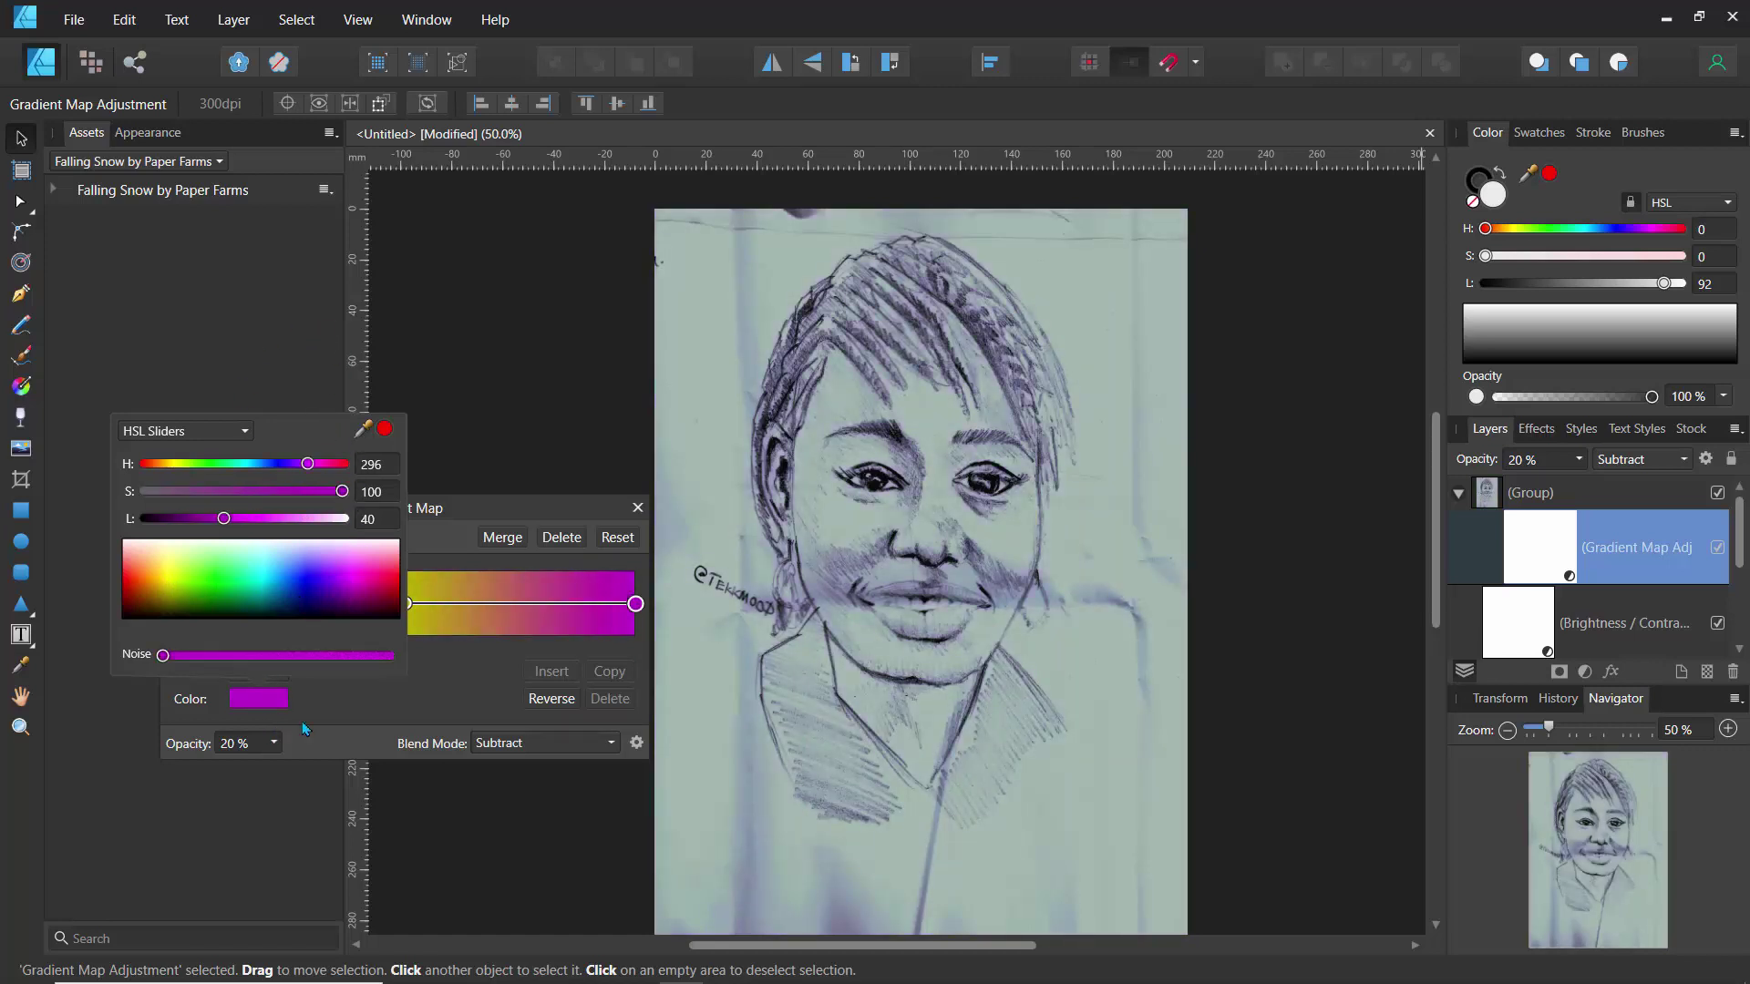
{"action": "left_click", "coordinate": [413, 703]}
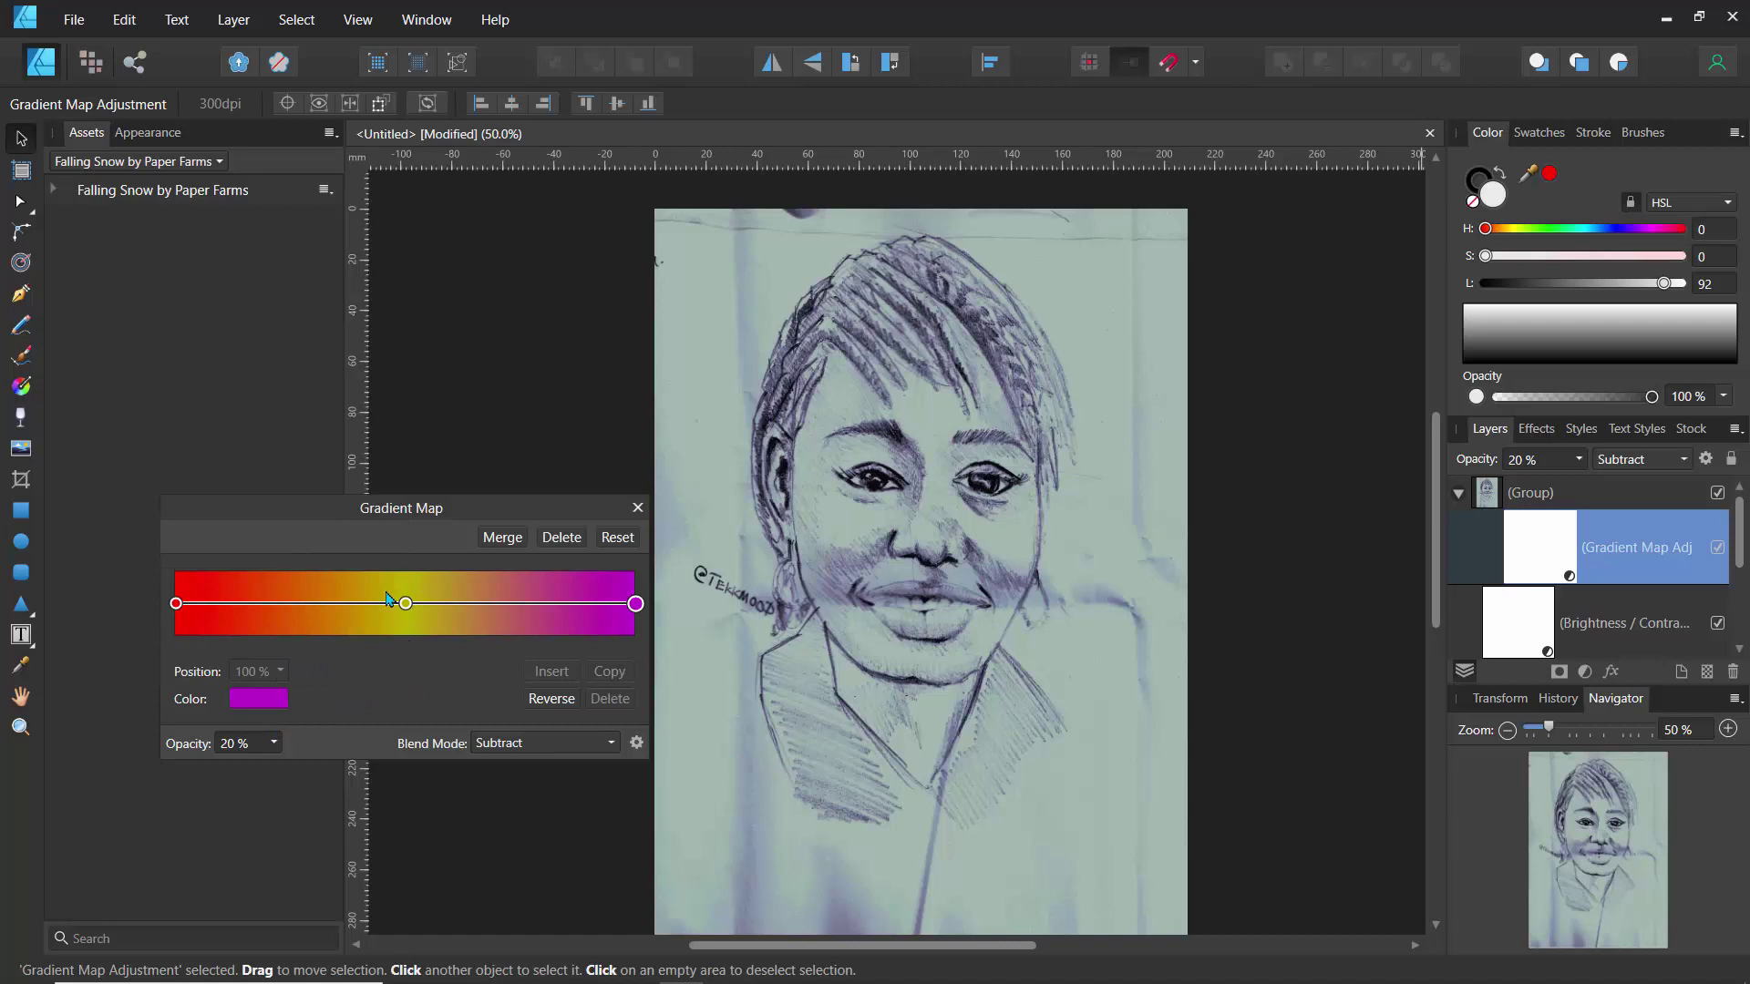
- Change the Gradient Map's start colour stop to light blue, trying green on the way
{"action": "left_click", "coordinate": [177, 605]}
{"action": "left_click", "coordinate": [271, 709]}
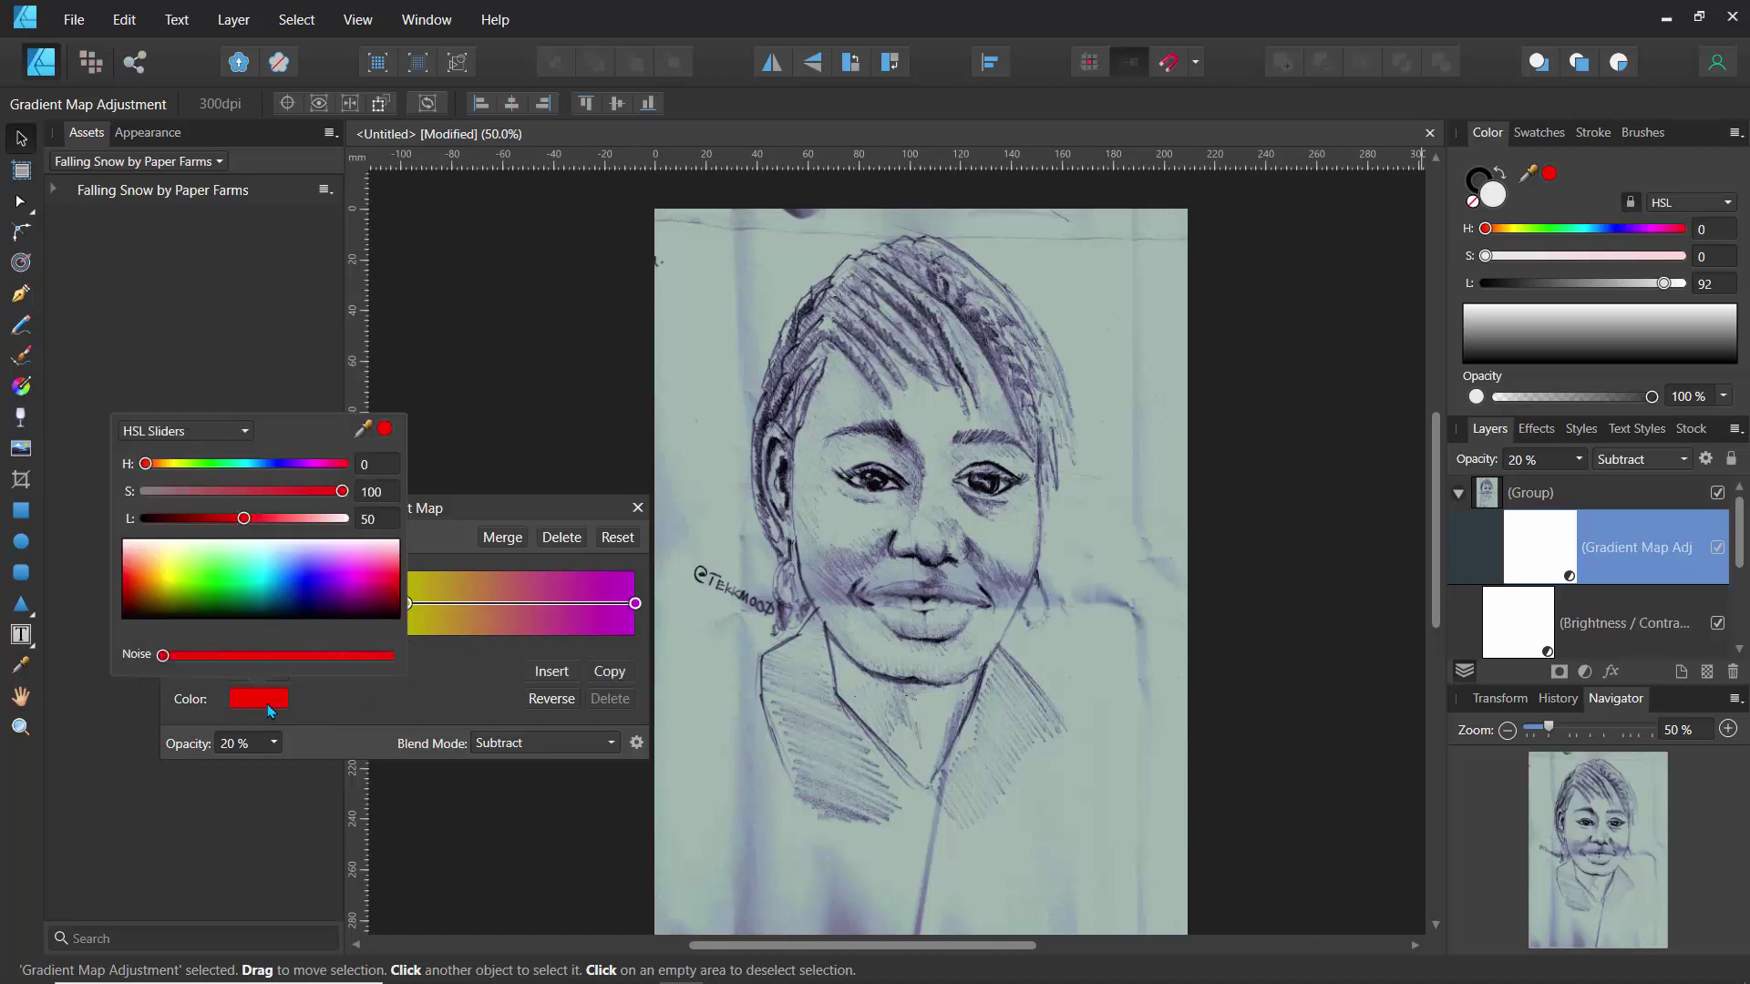
{"action": "left_click", "coordinate": [205, 589]}
{"action": "left_click", "coordinate": [243, 604]}
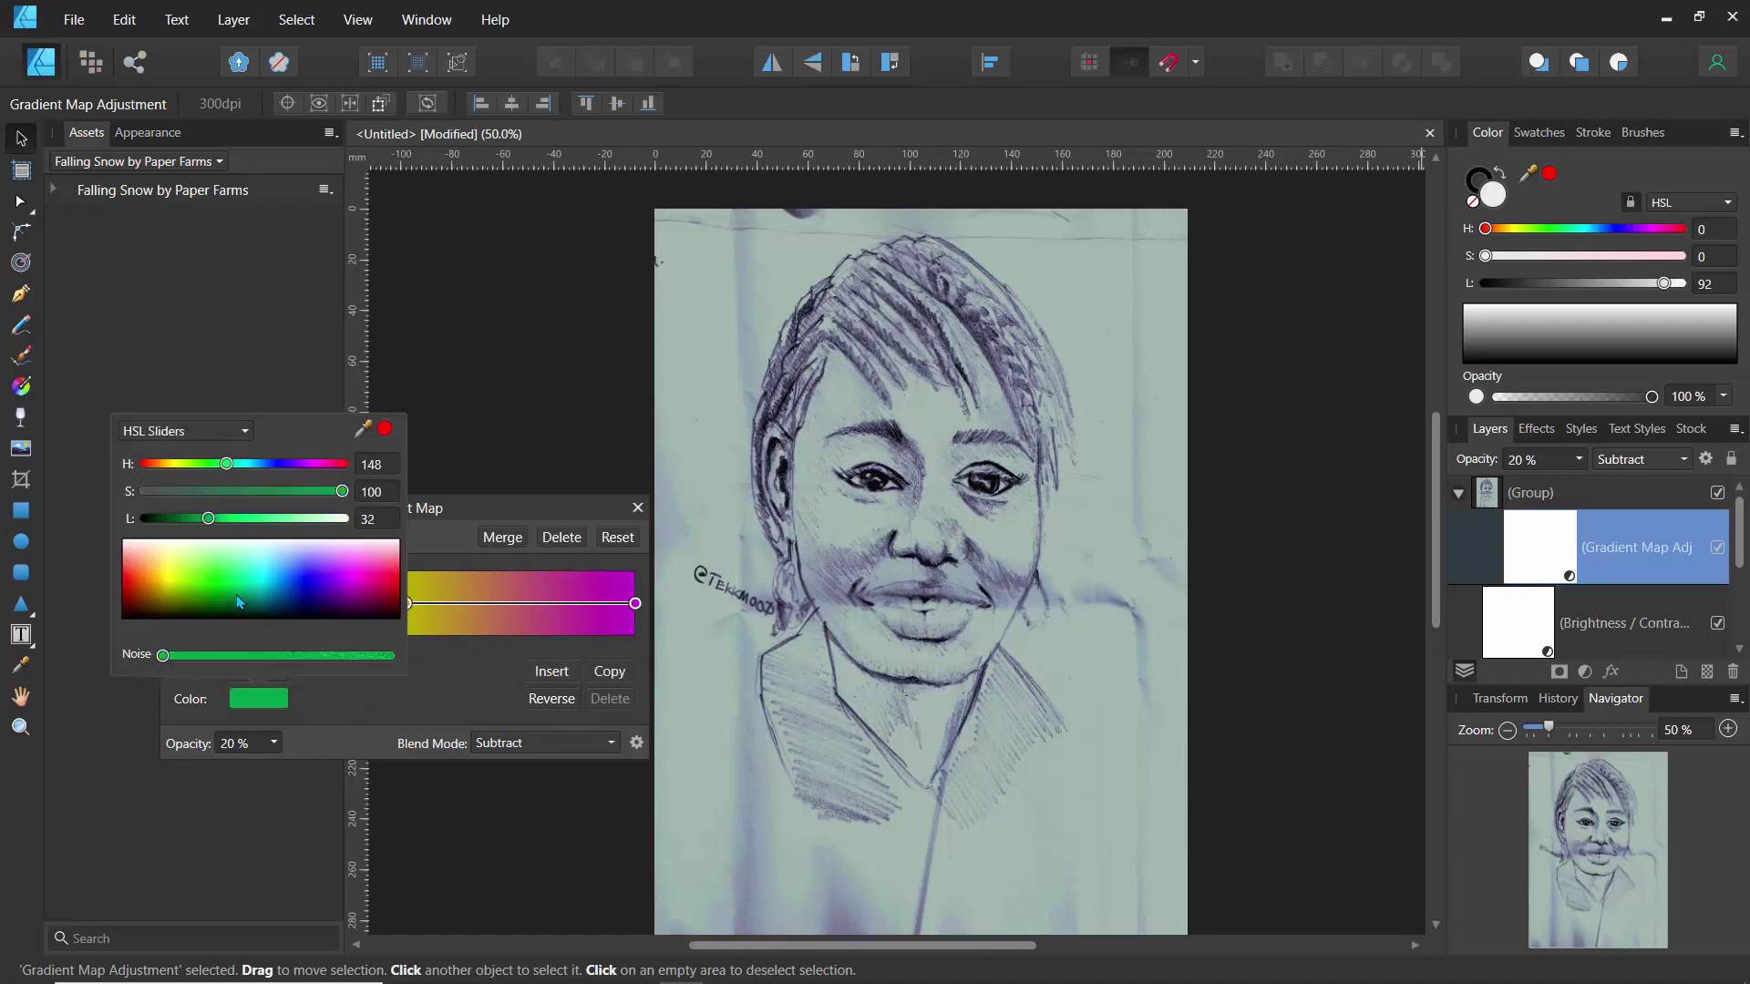
{"action": "left_click", "coordinate": [275, 590]}
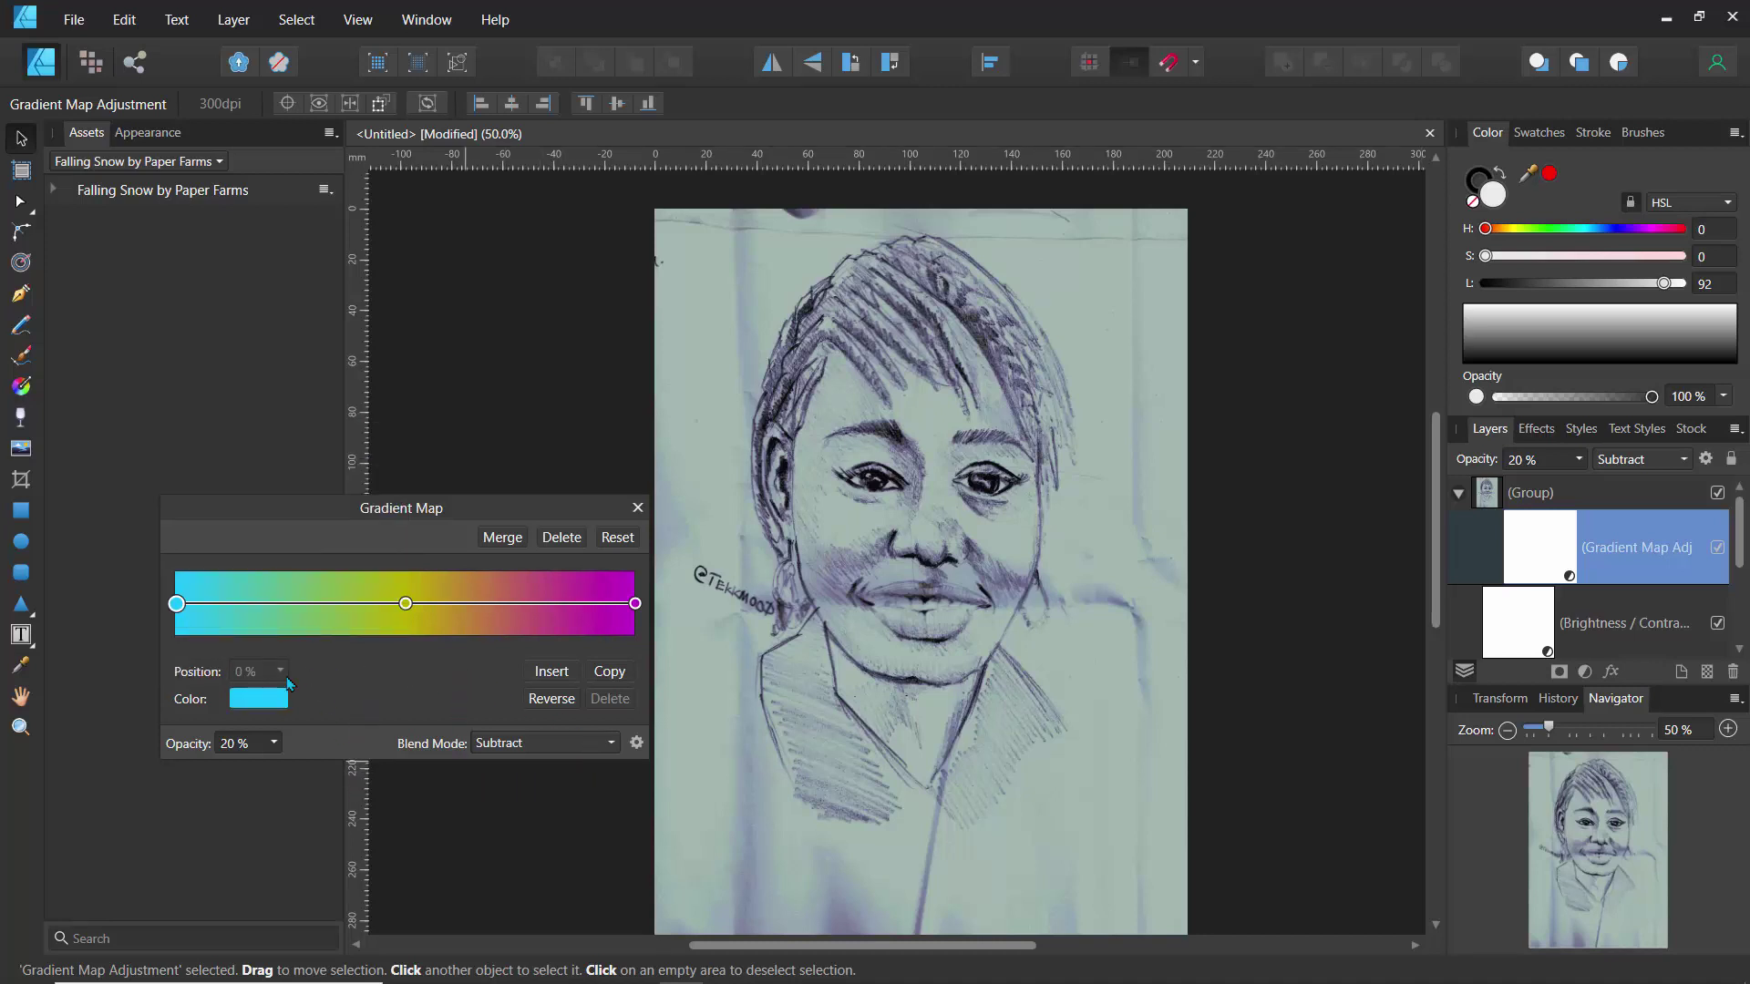
- Set the Gradient Map's opacity to 25% and collapse the portrait group in the layer stack
{"action": "left_click", "coordinate": [274, 743]}
{"action": "mouse_move", "coordinate": [284, 771]}
{"action": "left_mouse_down"}
{"action": "mouse_move", "coordinate": [366, 765]}
{"action": "mouse_move", "coordinate": [286, 764]}
{"action": "left_mouse_up"}
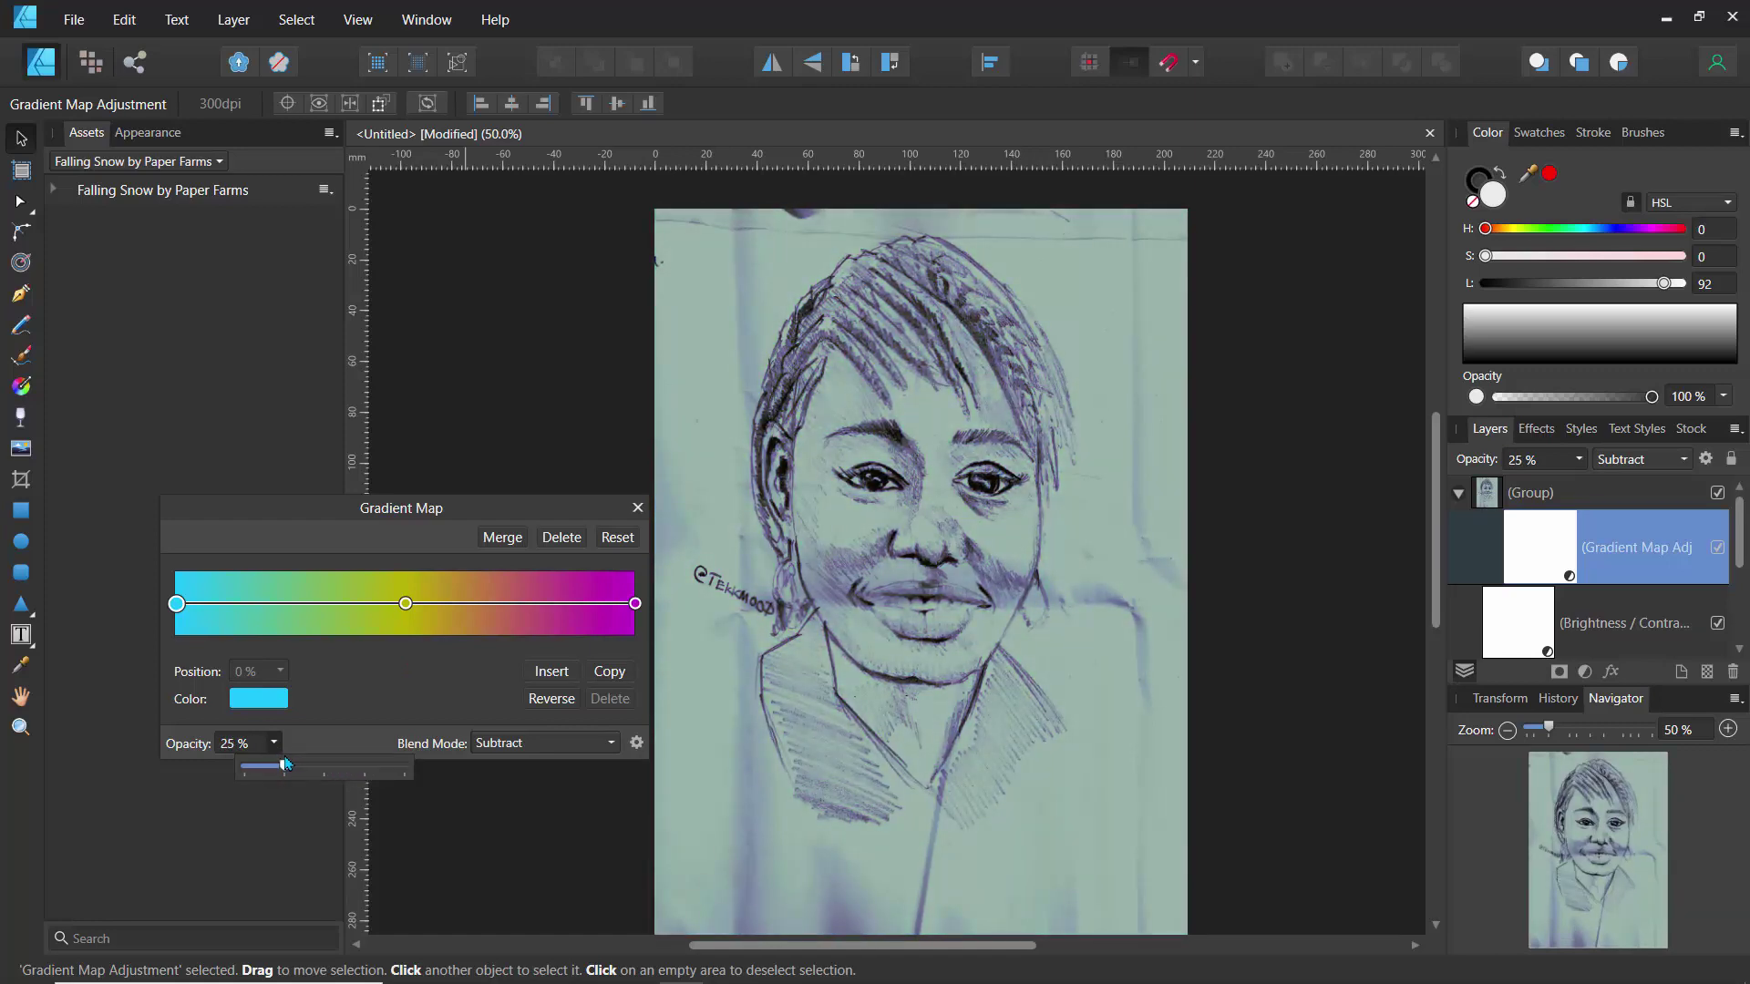
{"action": "left_click", "coordinate": [1457, 497]}
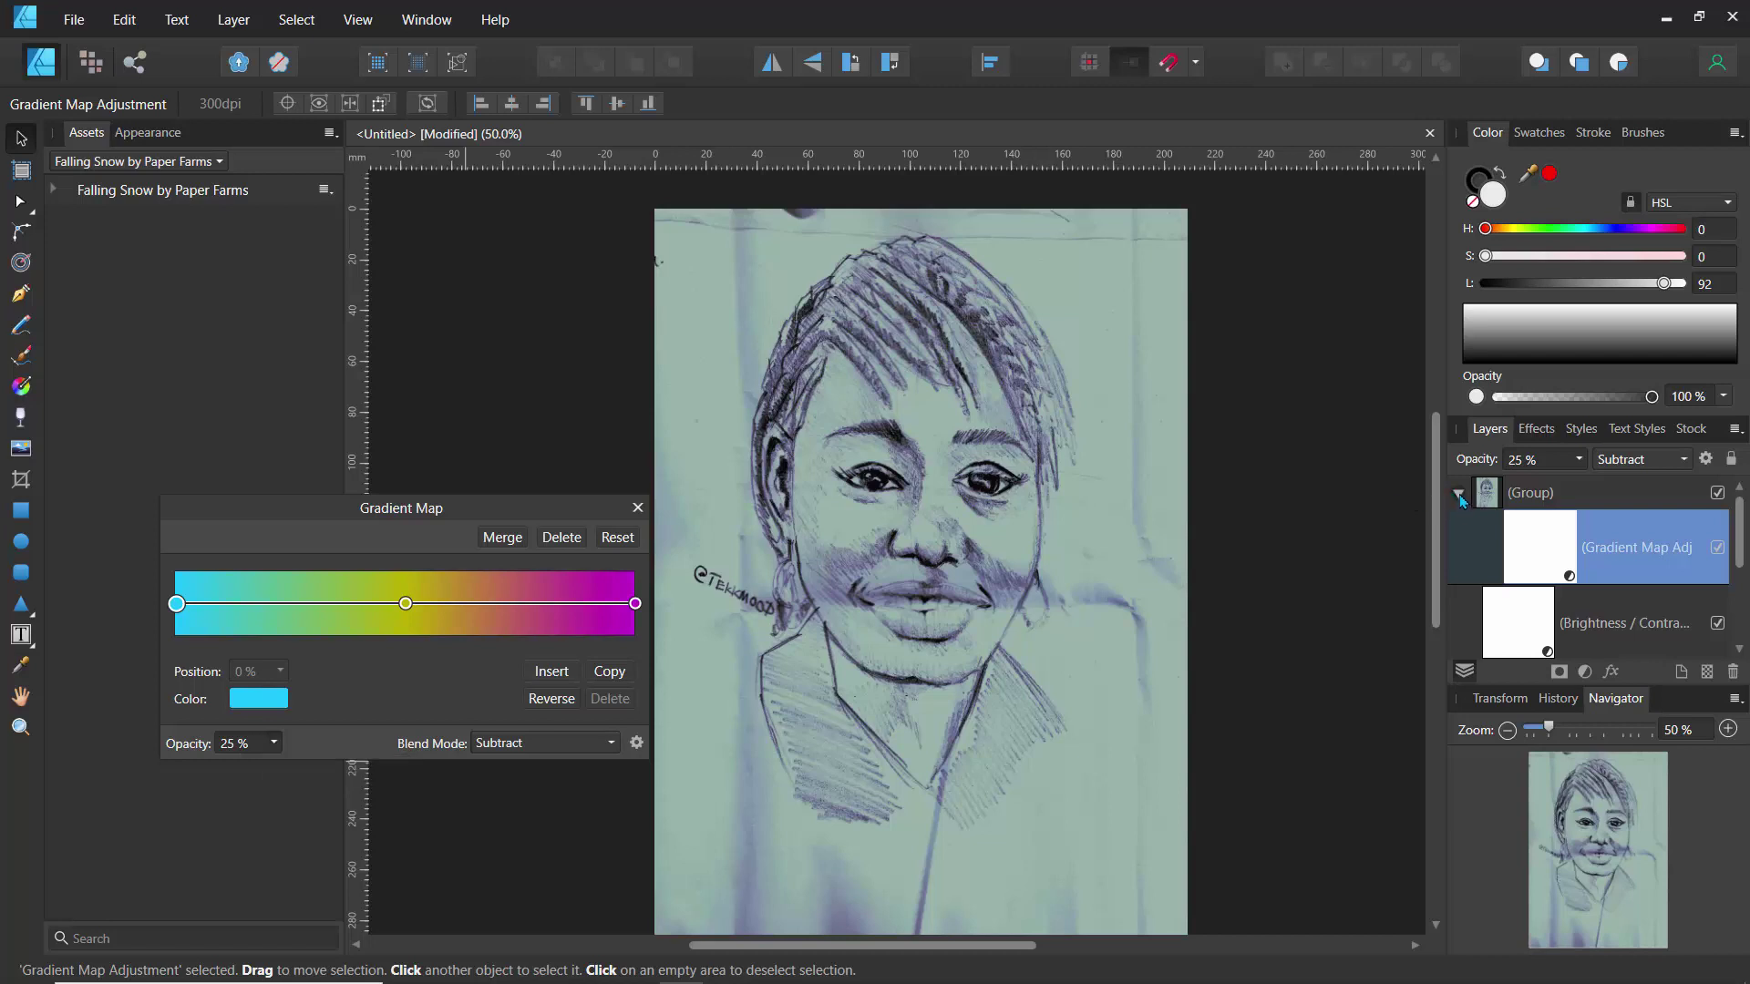
{"action": "left_click", "coordinate": [1458, 498]}
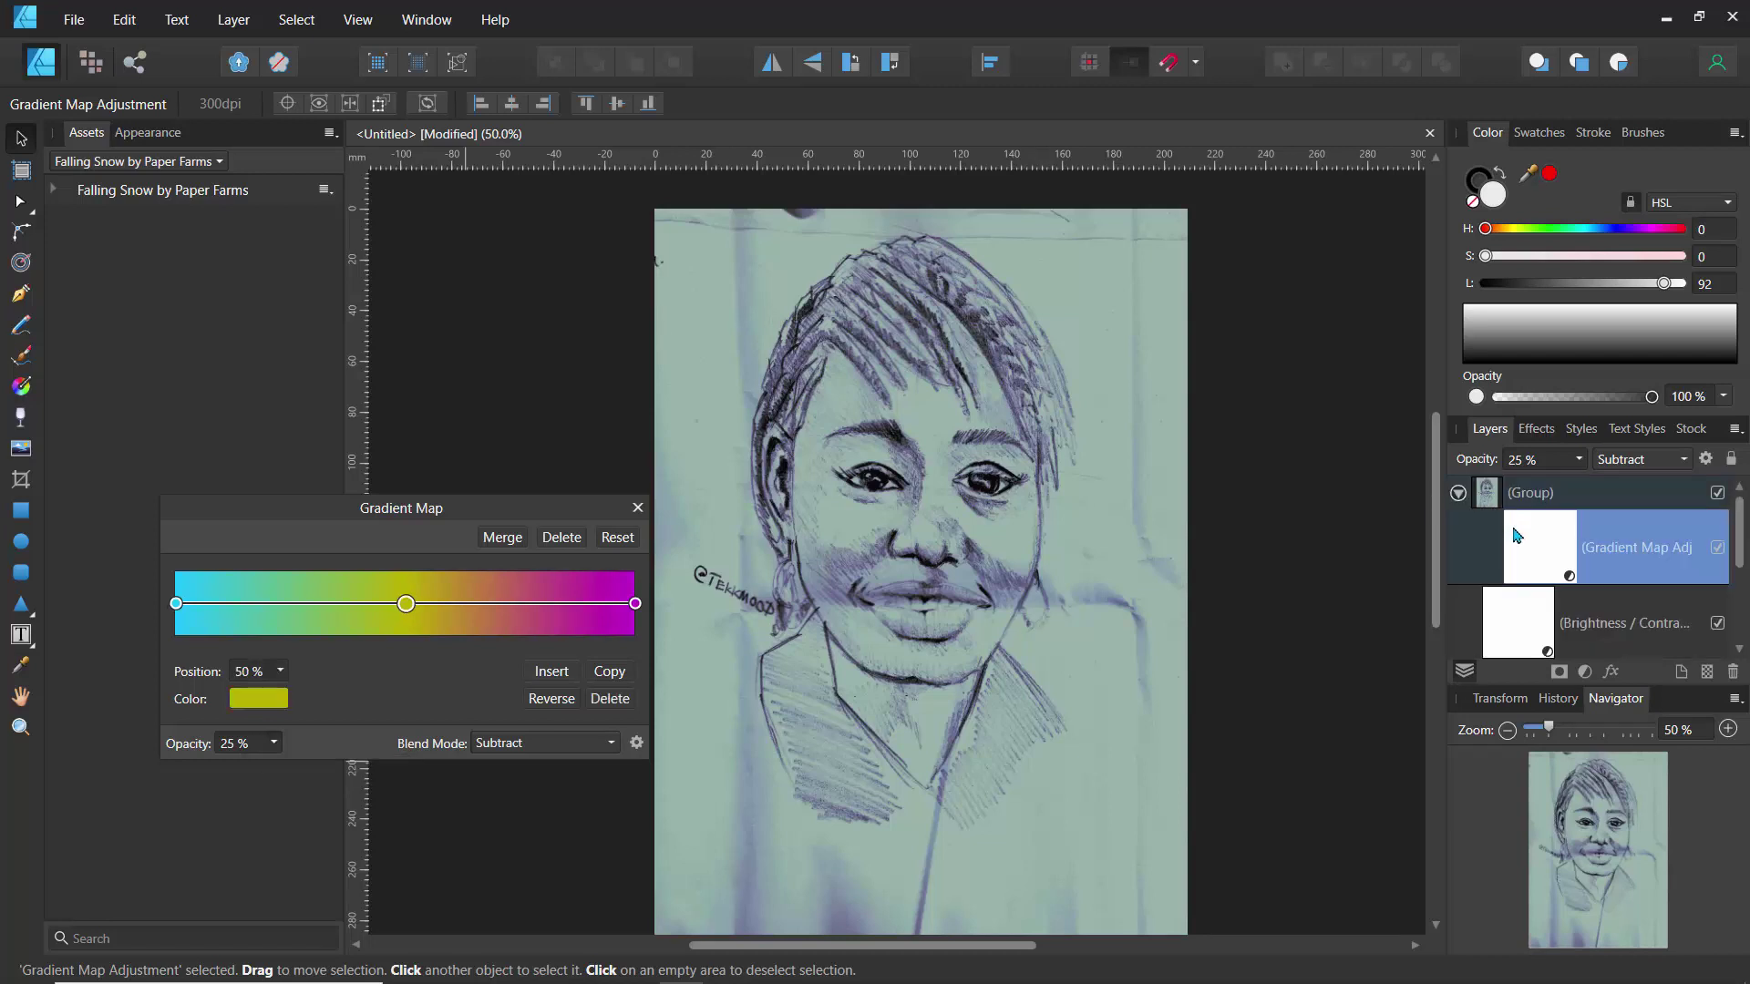
{"action": "left_click", "coordinate": [1458, 492]}
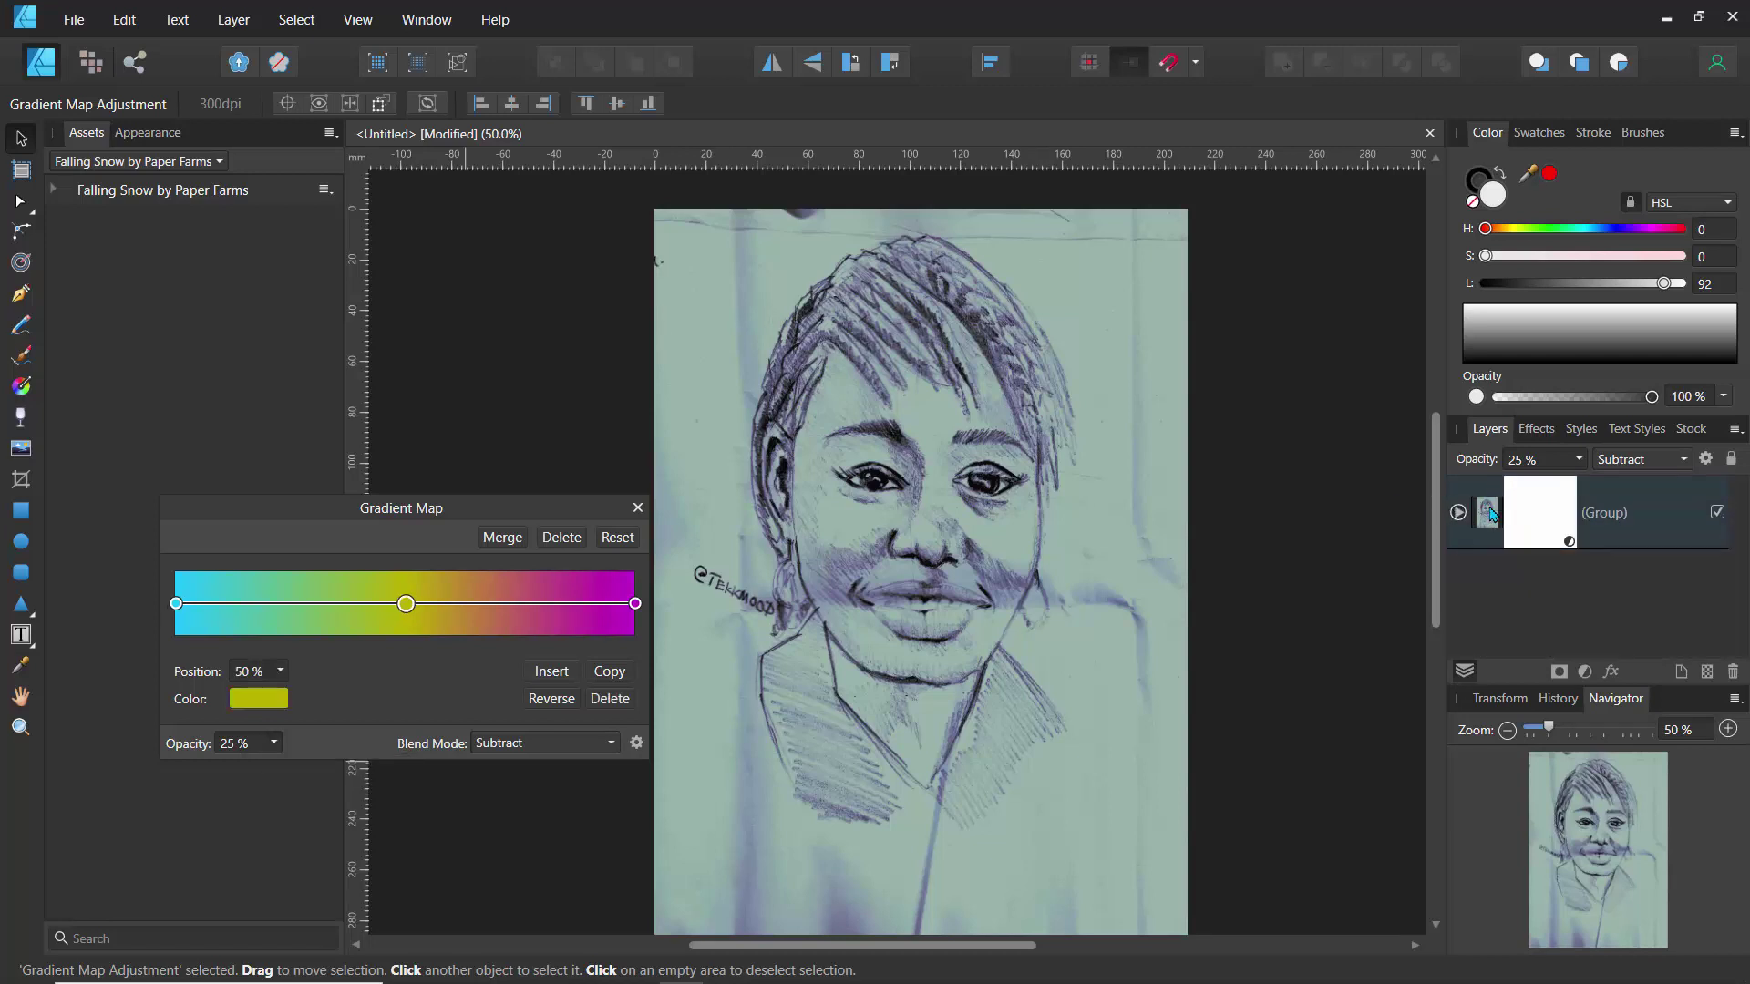
- Add a Curves adjustment above the group and shape an S-curve with points at about 0.343/0.238 and 0.693/0.748
{"action": "left_click", "coordinate": [1559, 671]}
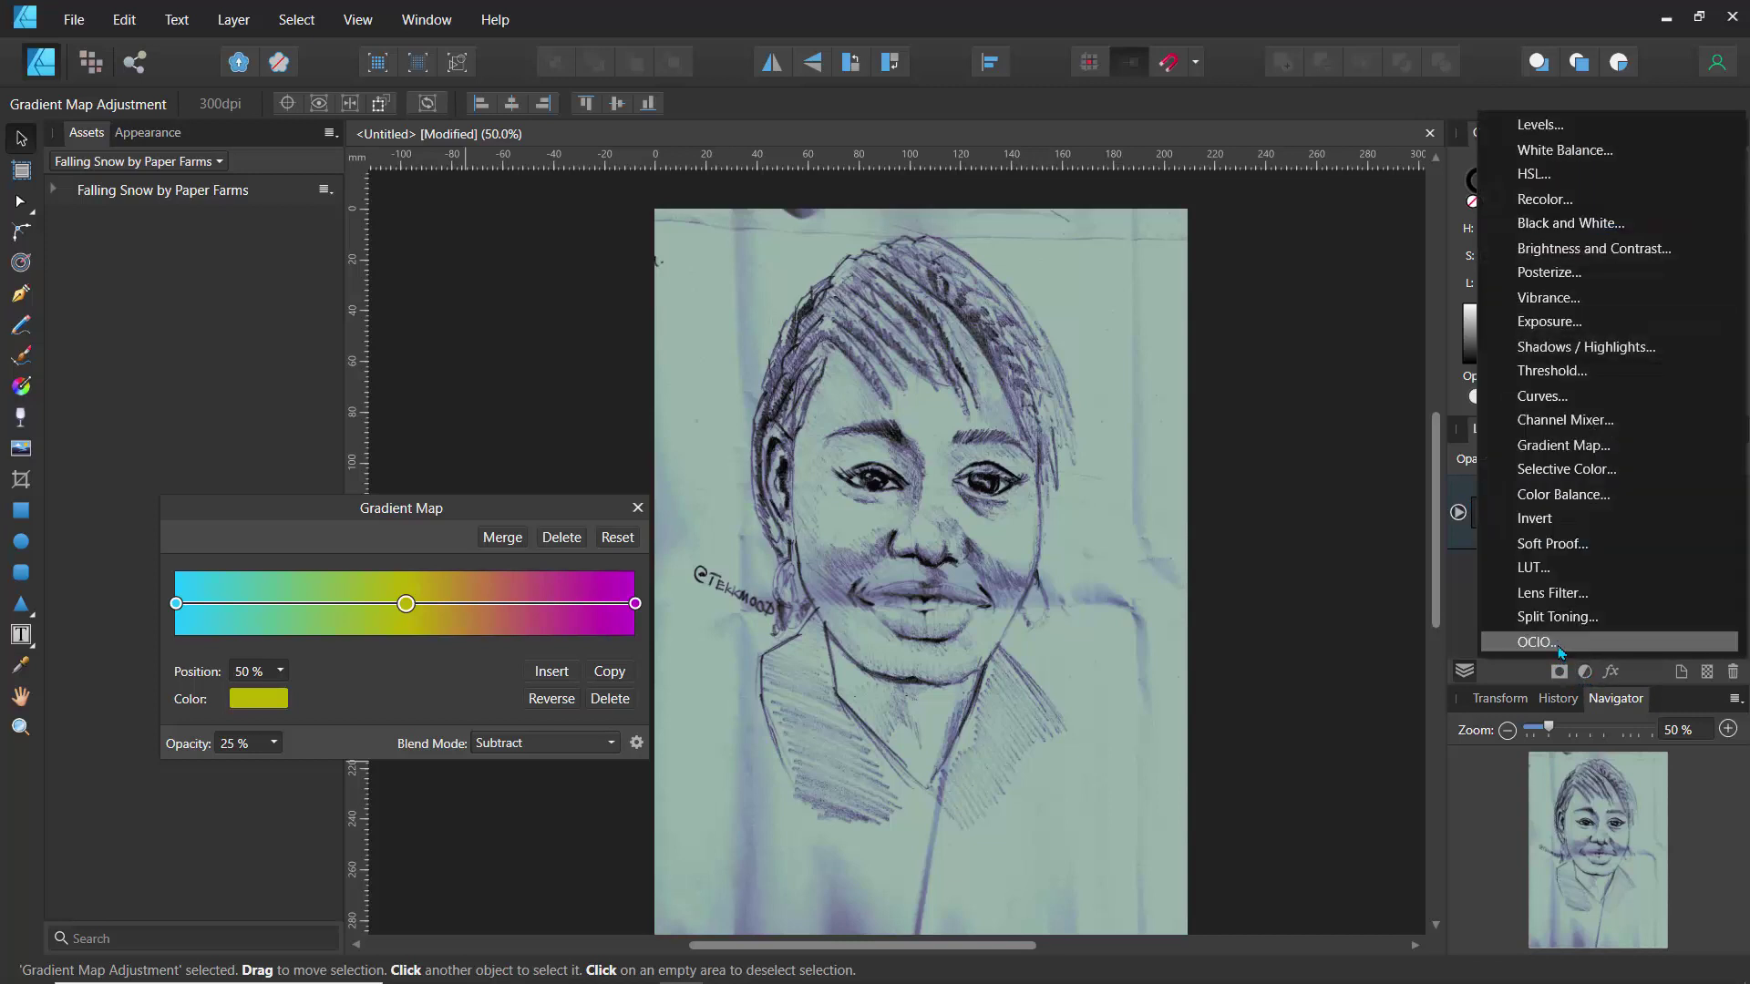
{"action": "left_click", "coordinate": [1542, 397]}
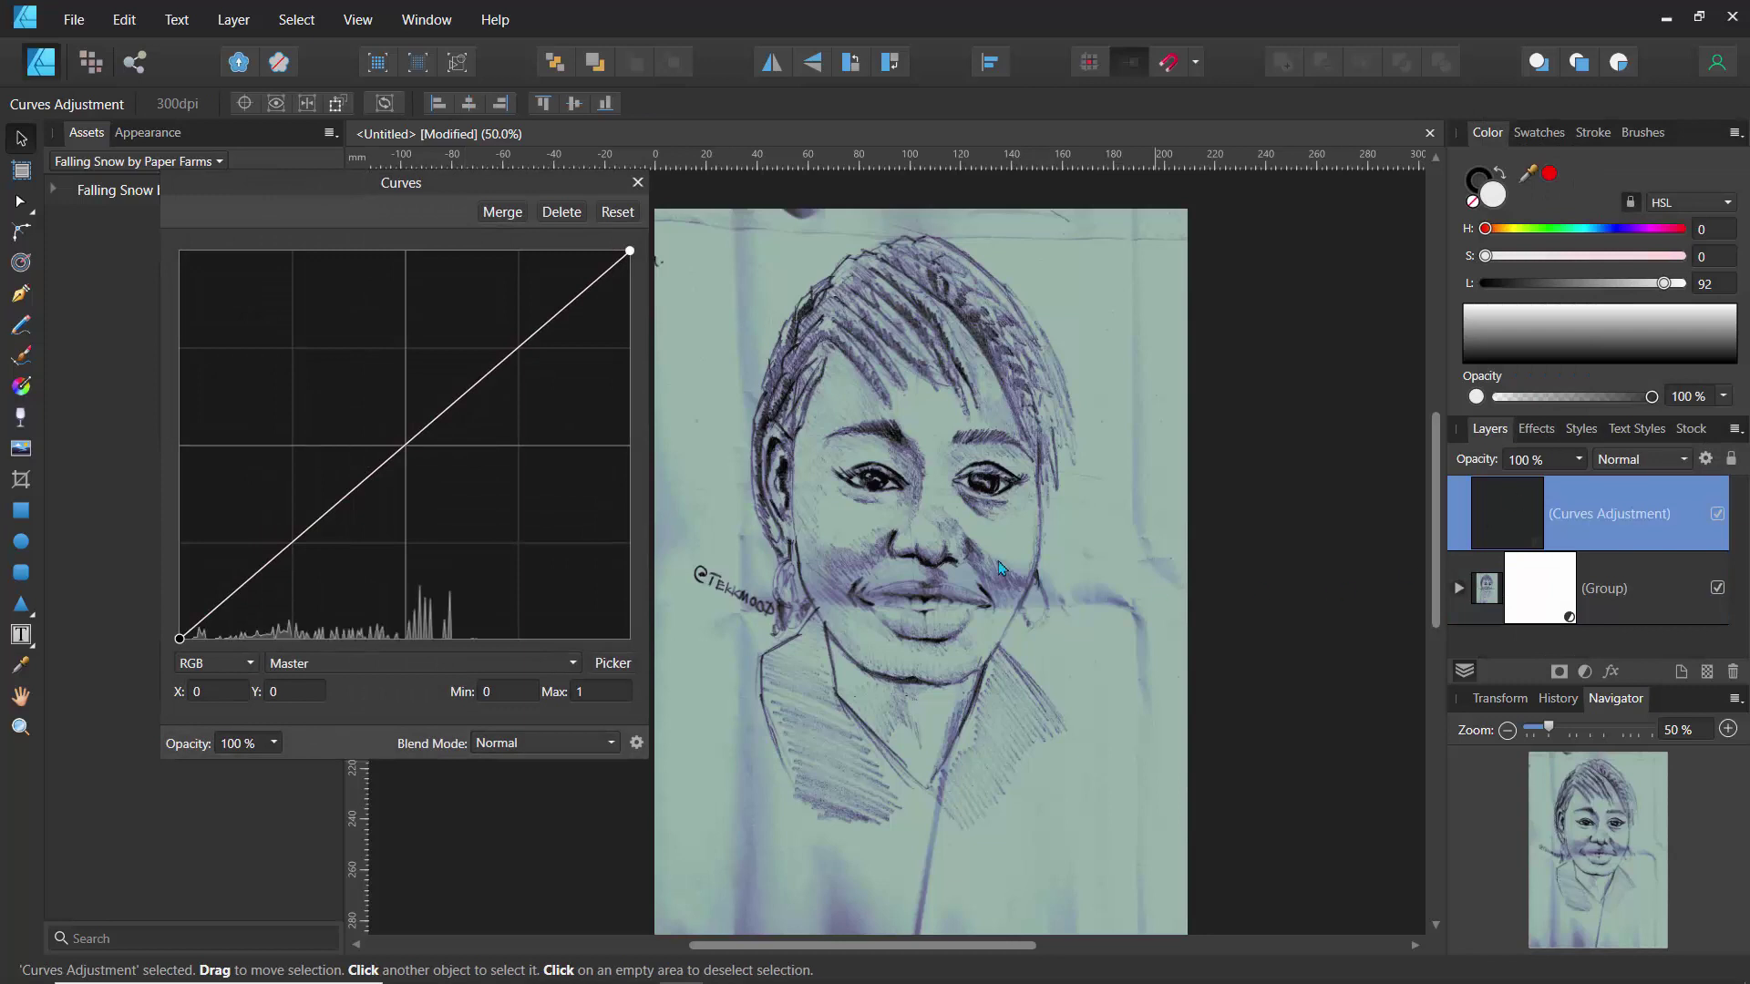
{"action": "left_click", "coordinate": [506, 350]}
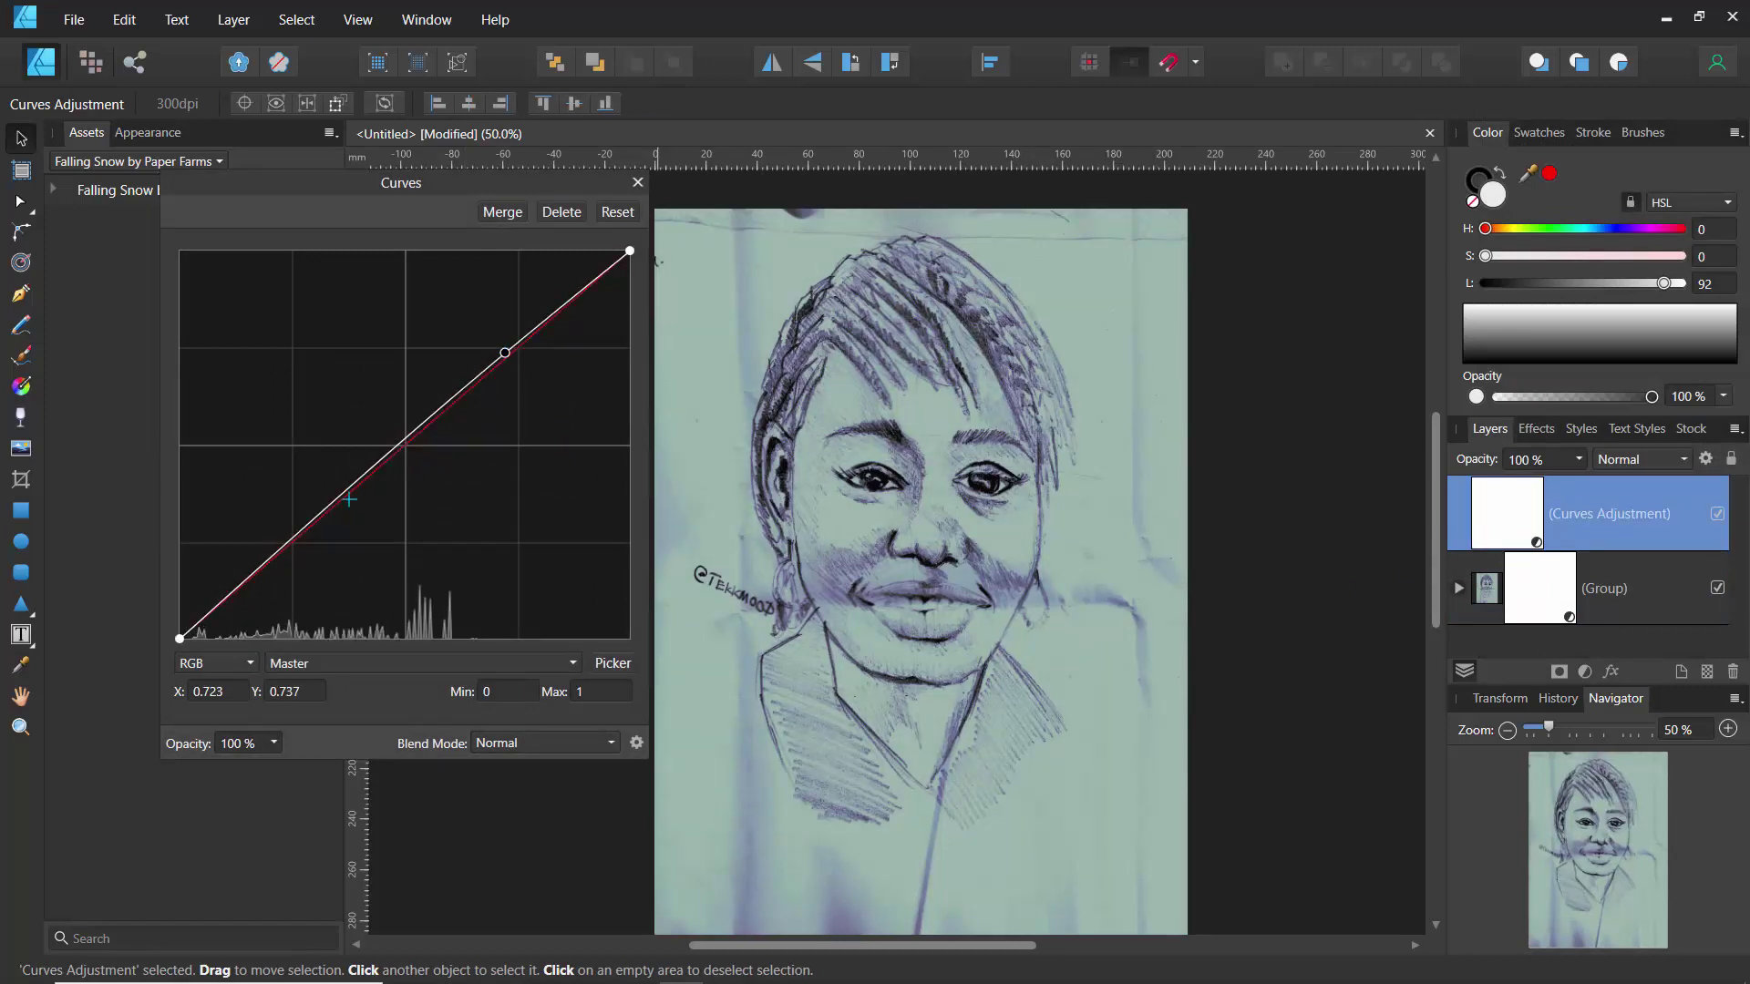
{"action": "left_click", "coordinate": [310, 524]}
{"action": "left_click_drag", "start_coordinate": [311, 526], "coordinate": [334, 546]}
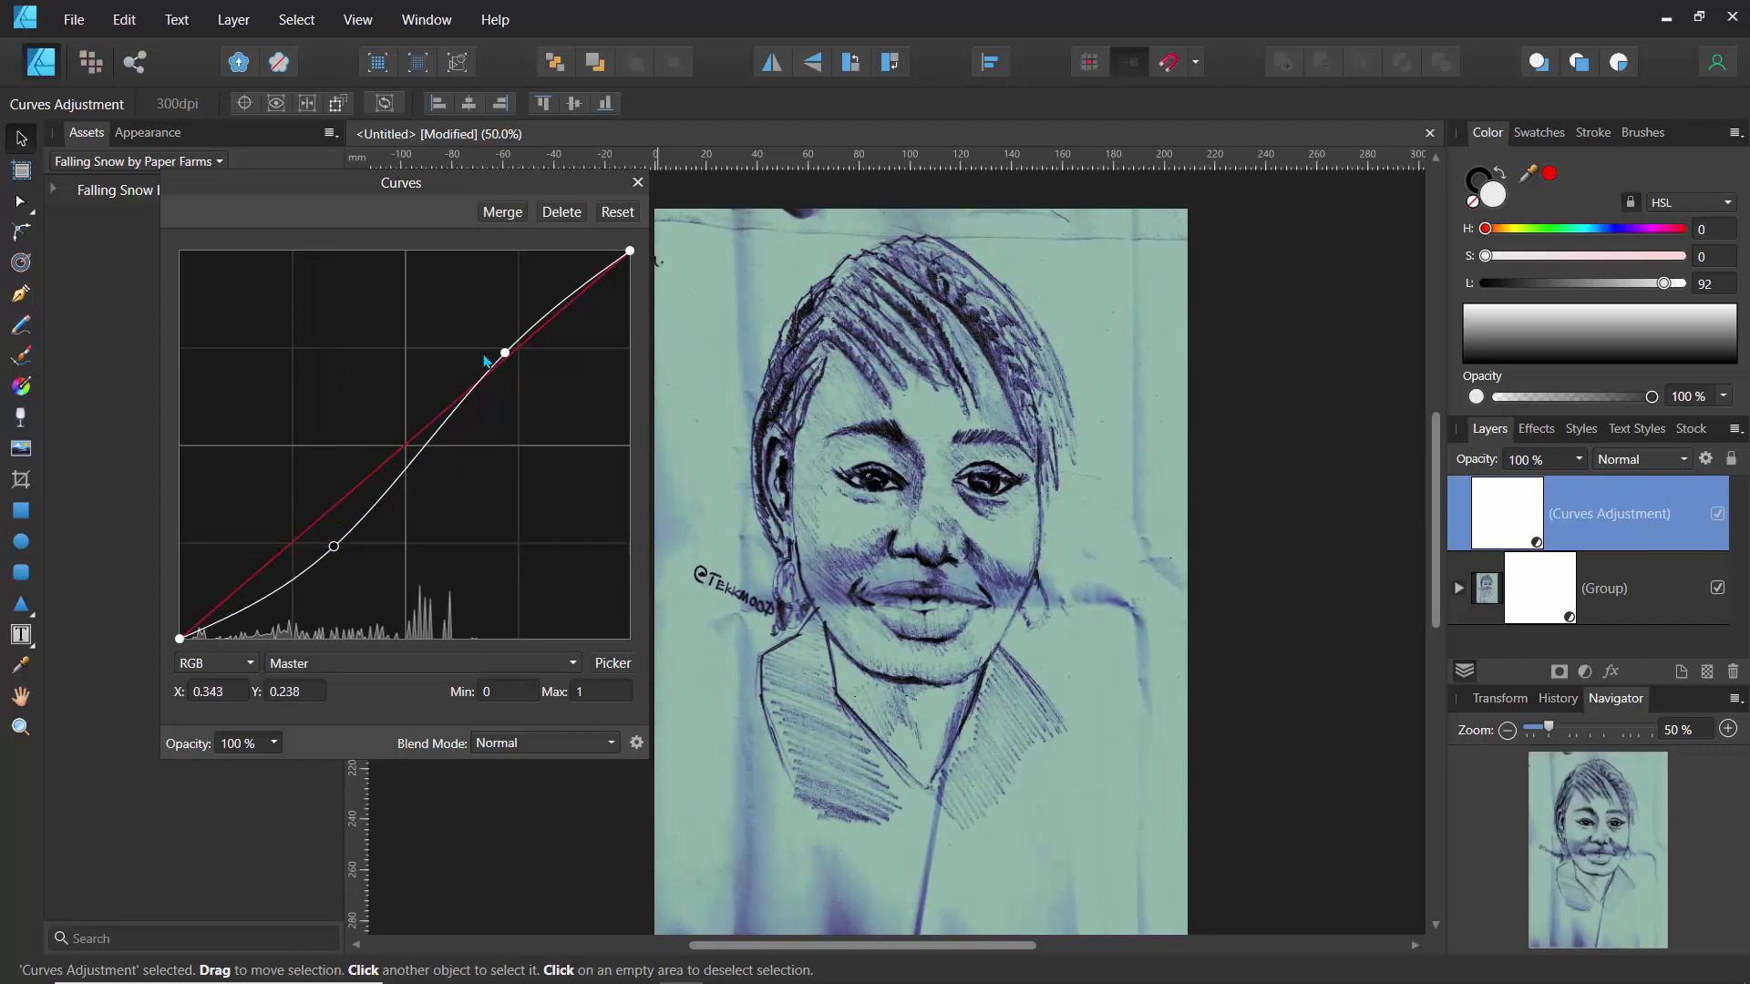
{"action": "mouse_move", "coordinate": [505, 353]}
{"action": "left_mouse_down"}
{"action": "mouse_move", "coordinate": [482, 344]}
{"action": "mouse_move", "coordinate": [493, 352]}
{"action": "left_mouse_up"}
- Set the Curves adjustment's blend mode to Color
{"action": "left_click", "coordinate": [1635, 460]}
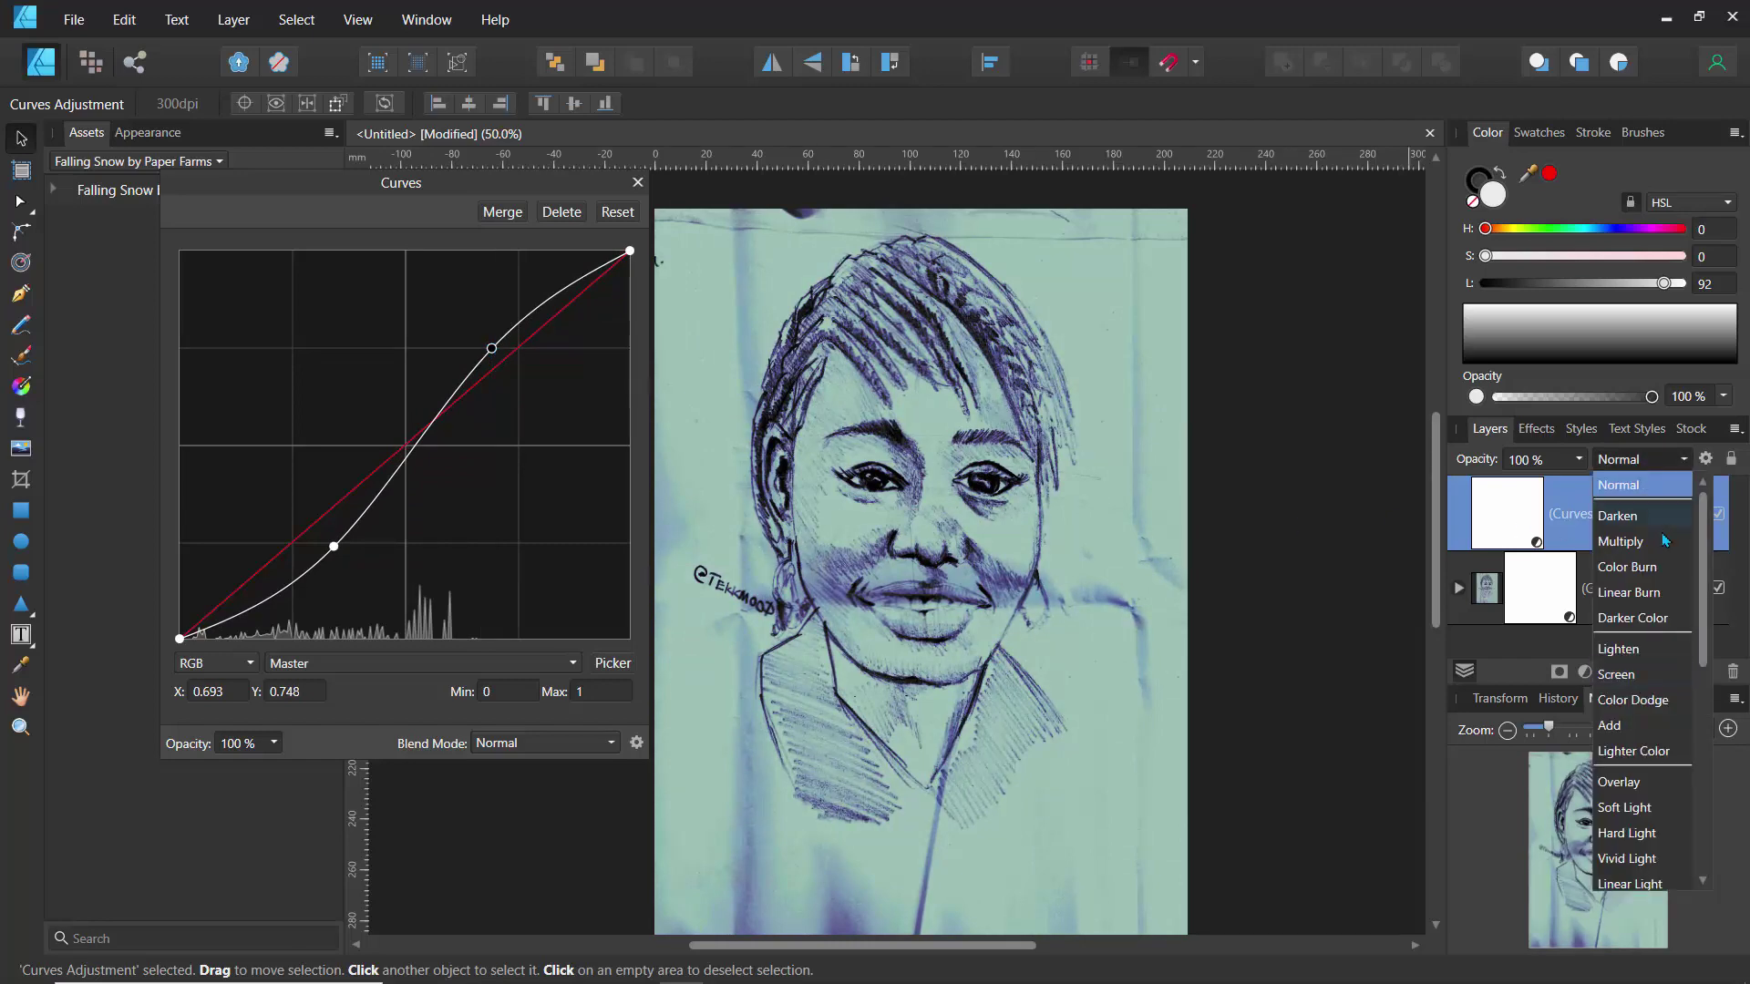
{"action": "left_click_drag", "start_coordinate": [1700, 562], "coordinate": [1698, 706]}
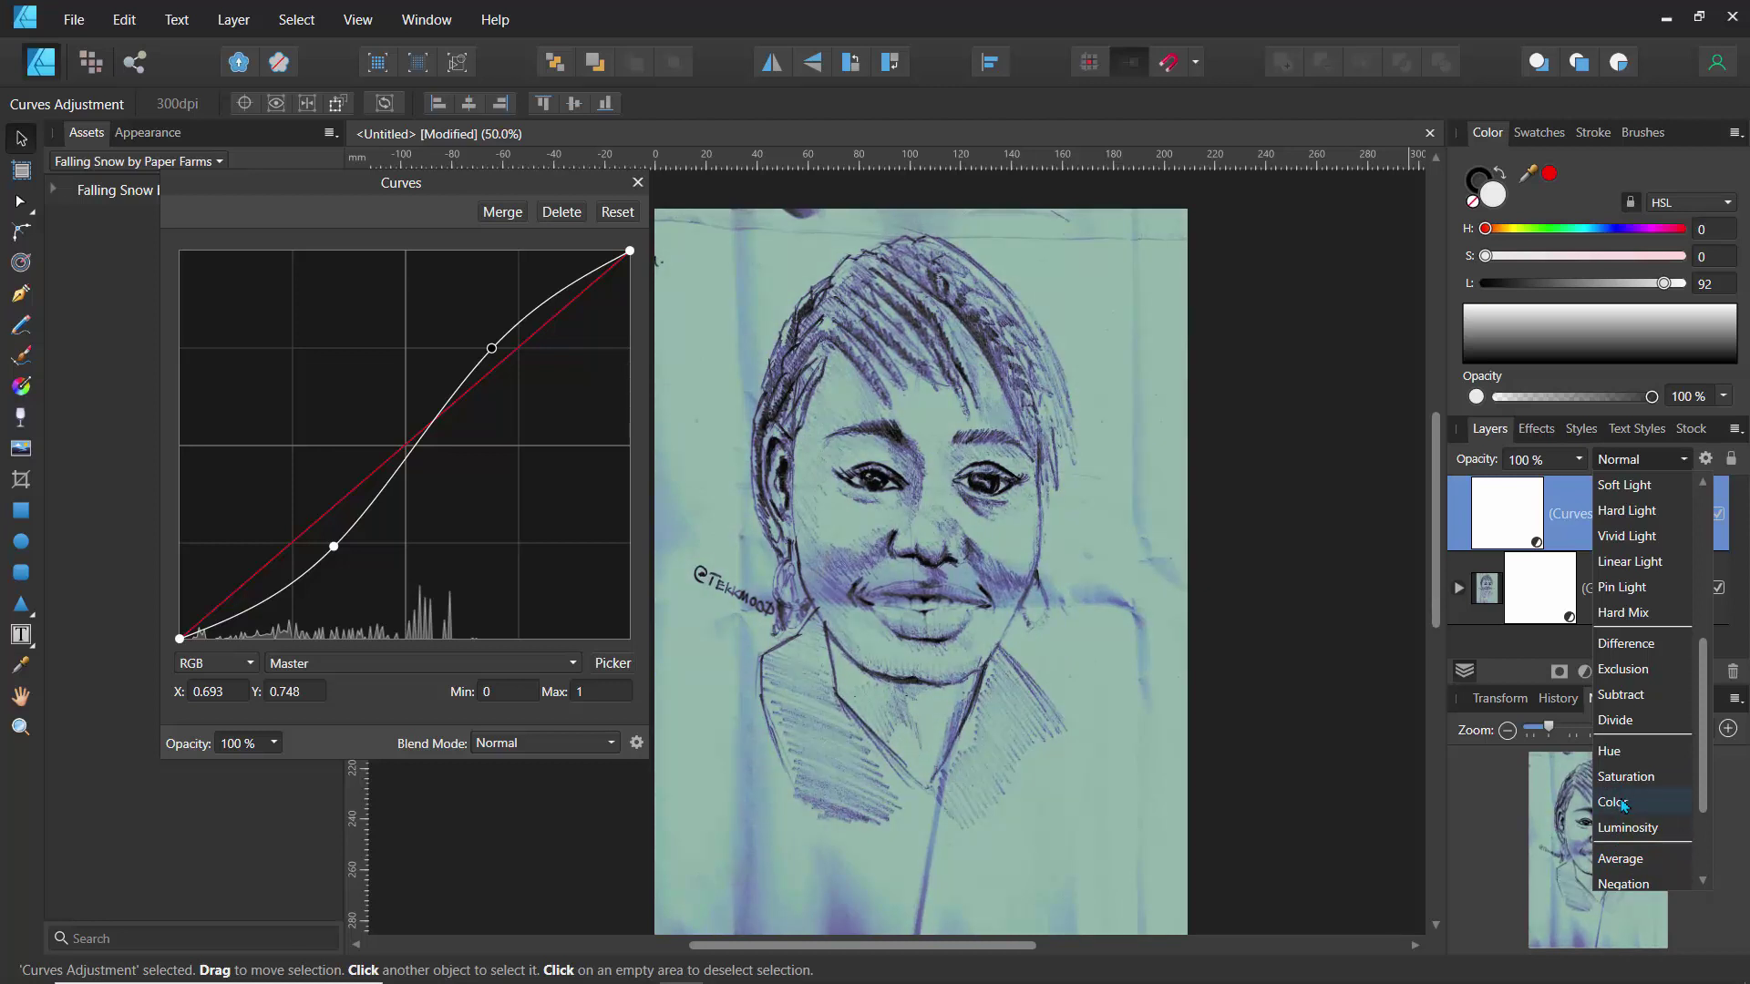
{"action": "left_click", "coordinate": [1621, 803]}
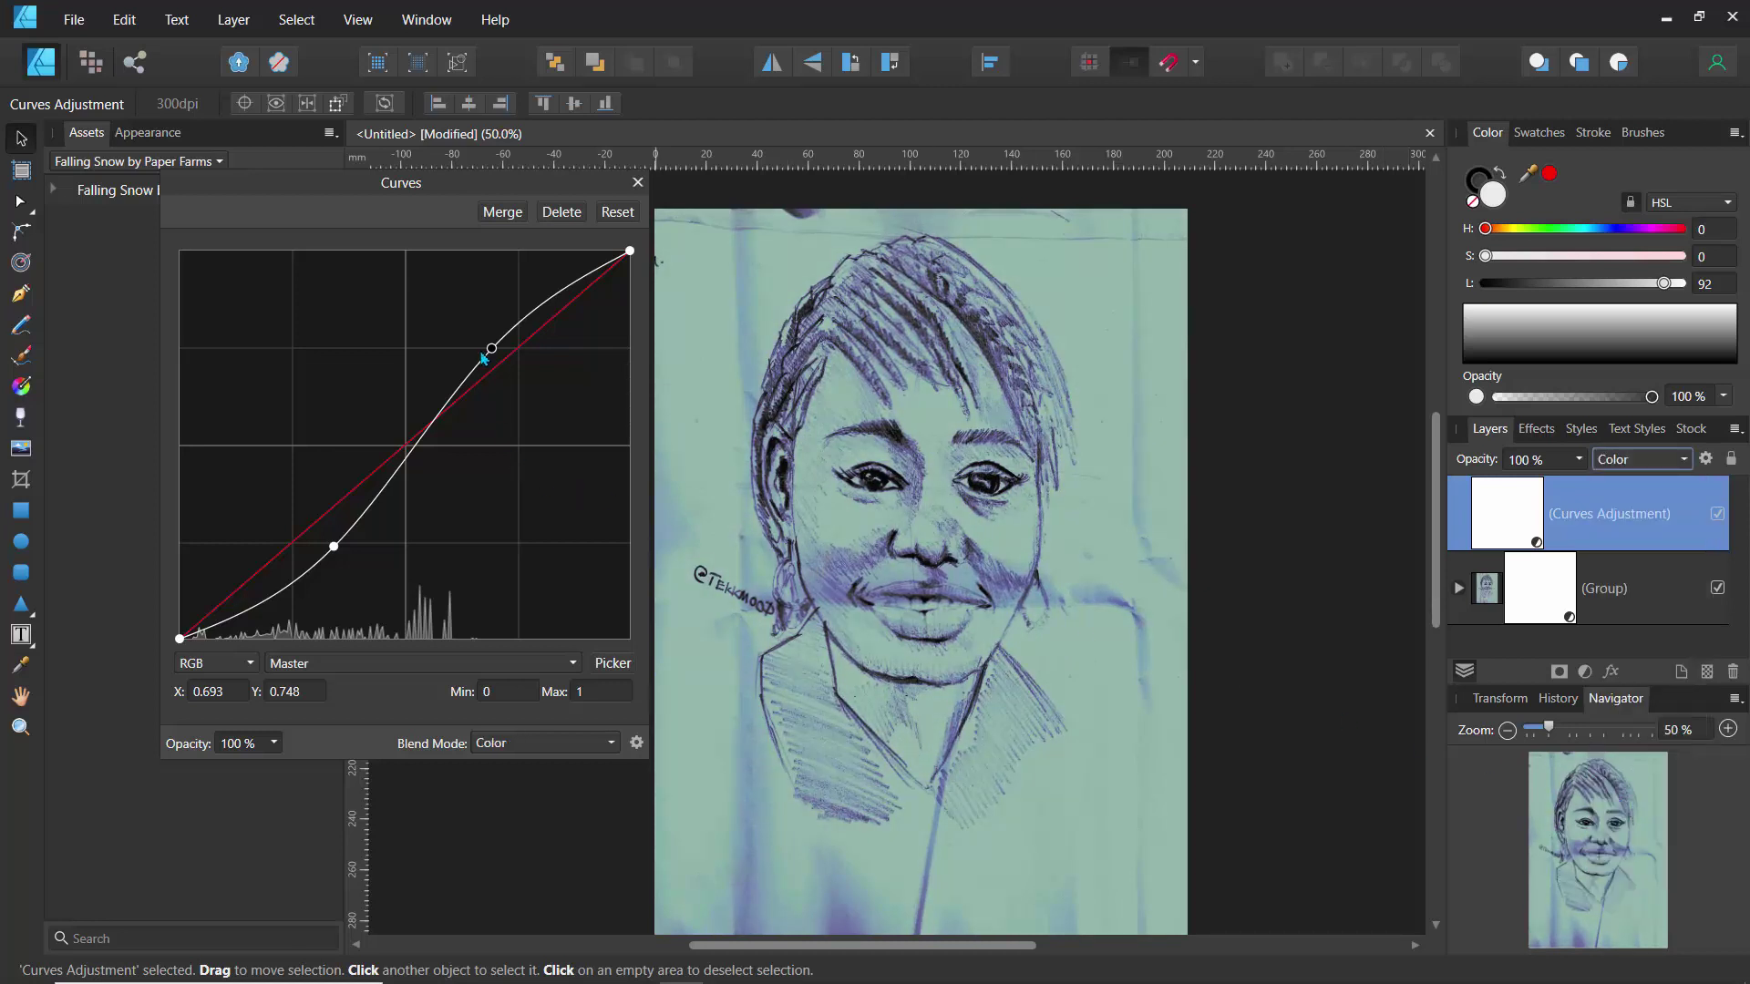
- Lower the upper curve point to about X 0.73, Y 0.697 and set the Curves adjustment's opacity to 31%
{"action": "left_click_drag", "start_coordinate": [490, 347], "coordinate": [514, 383]}
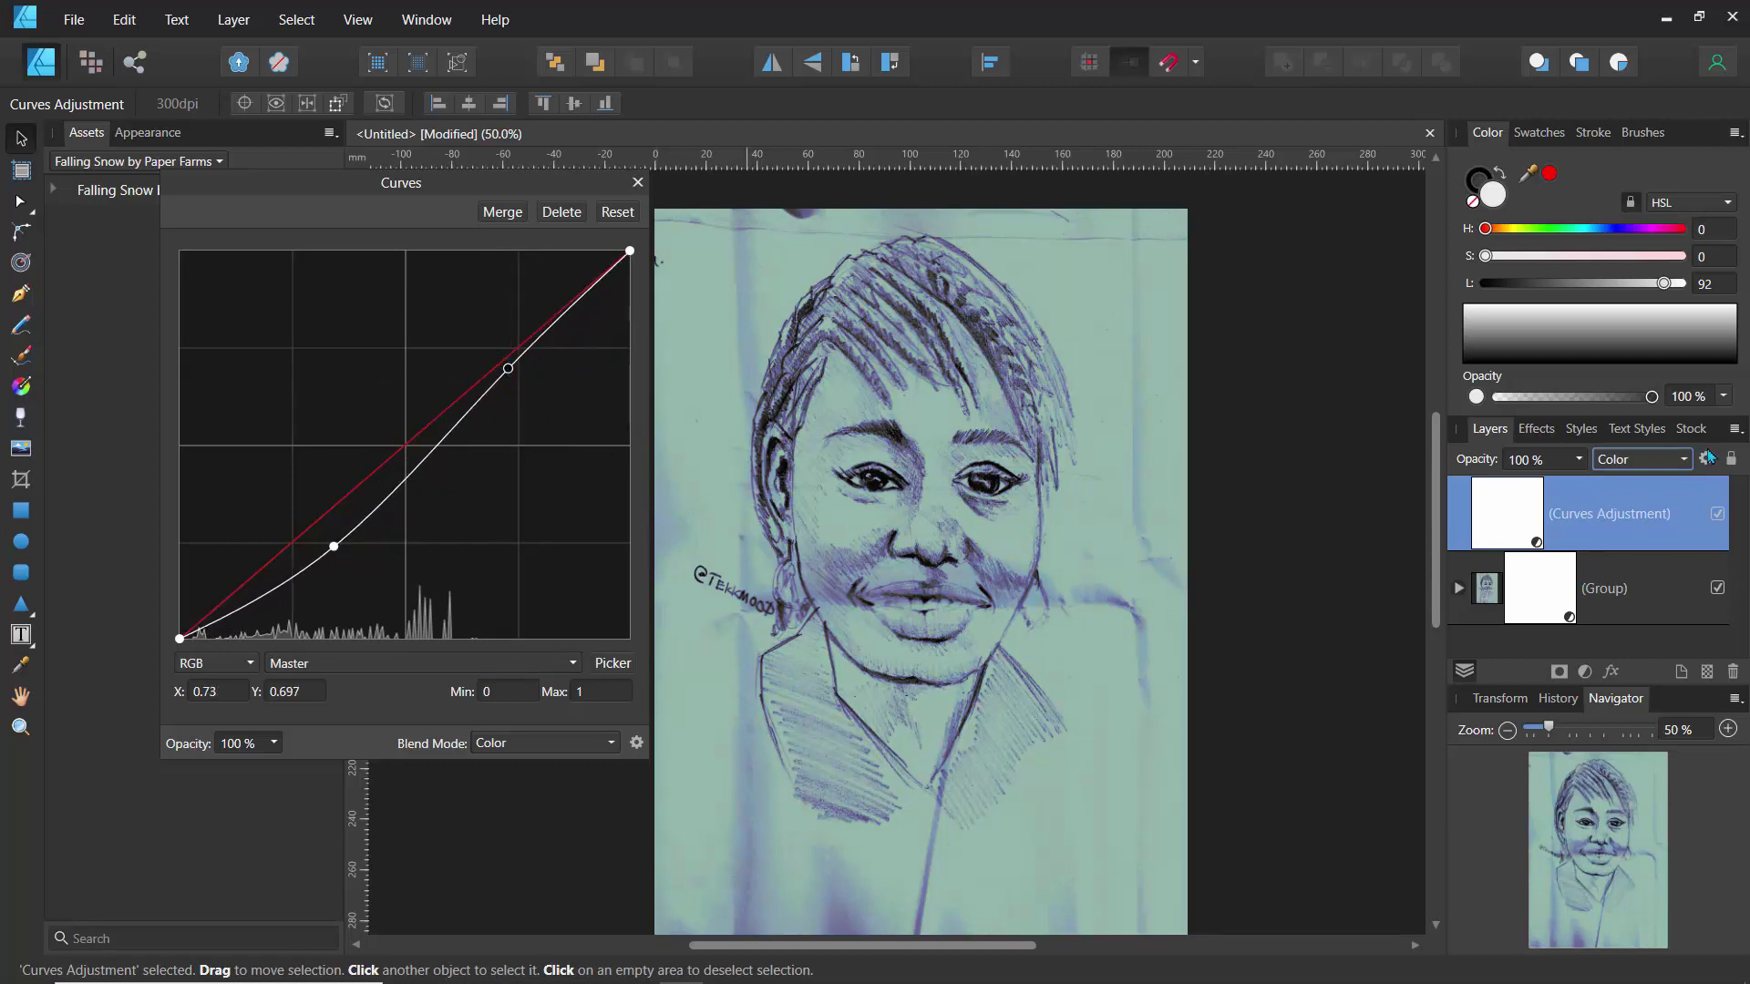
{"action": "left_click", "coordinate": [1582, 460]}
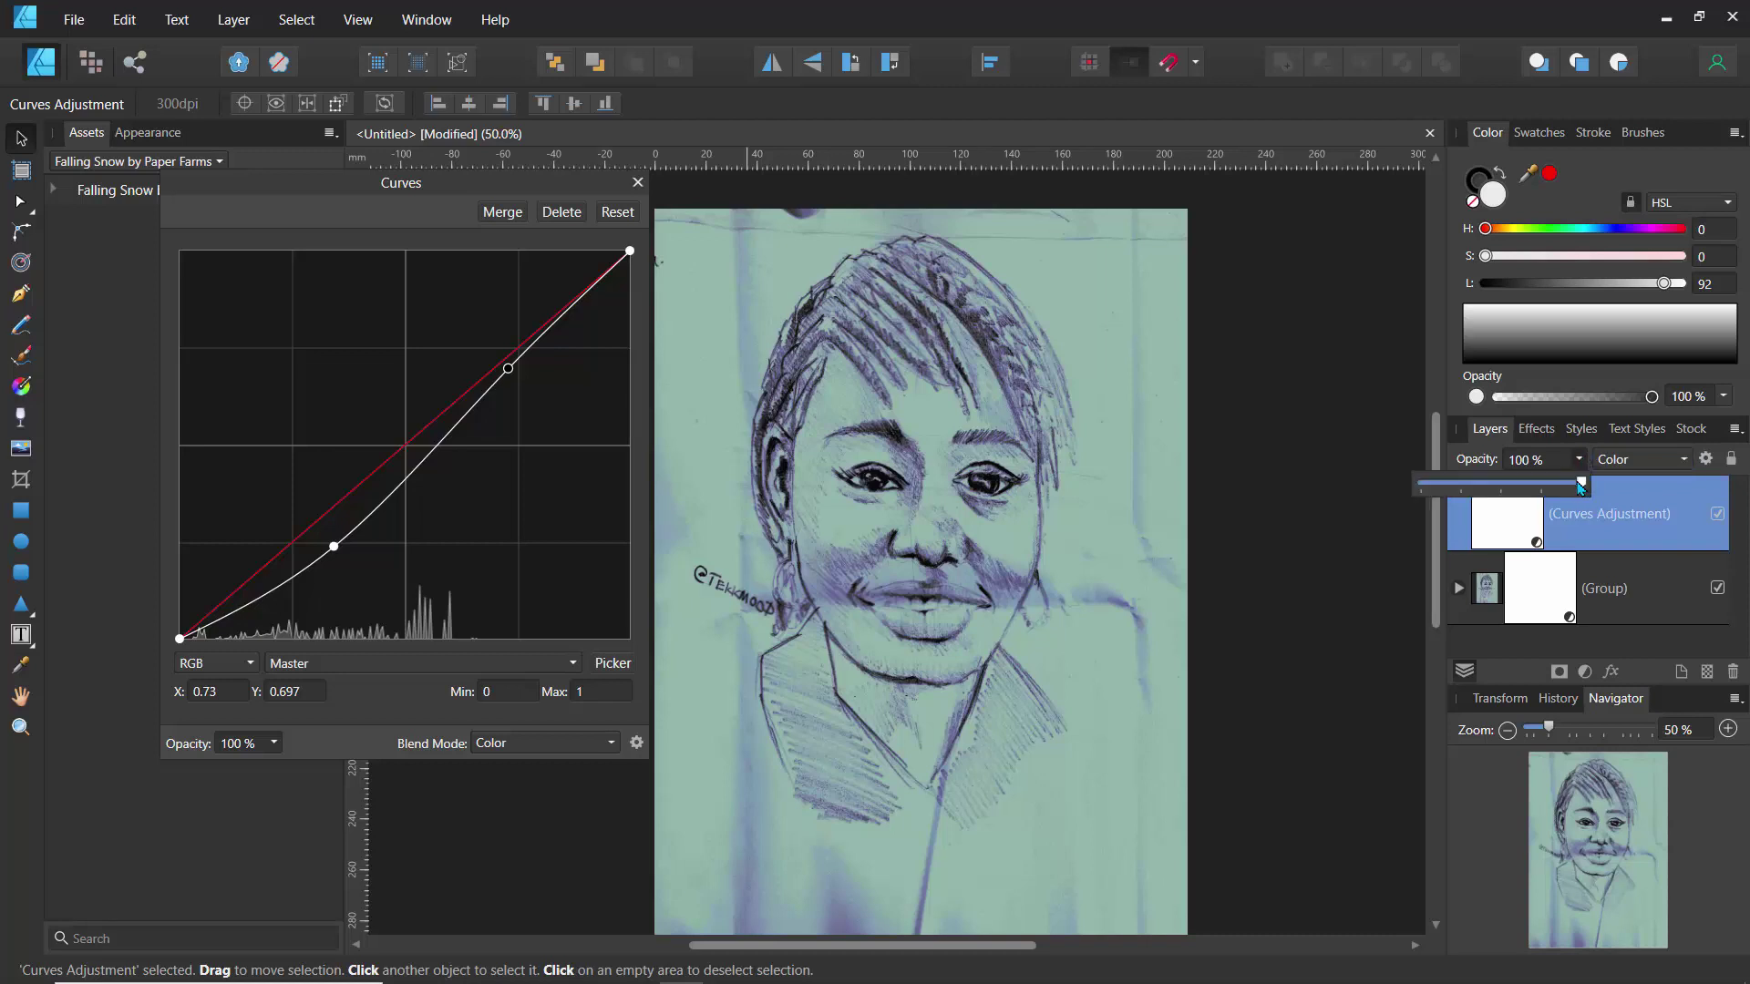
{"action": "left_click_drag", "start_coordinate": [1581, 487], "coordinate": [1473, 490]}
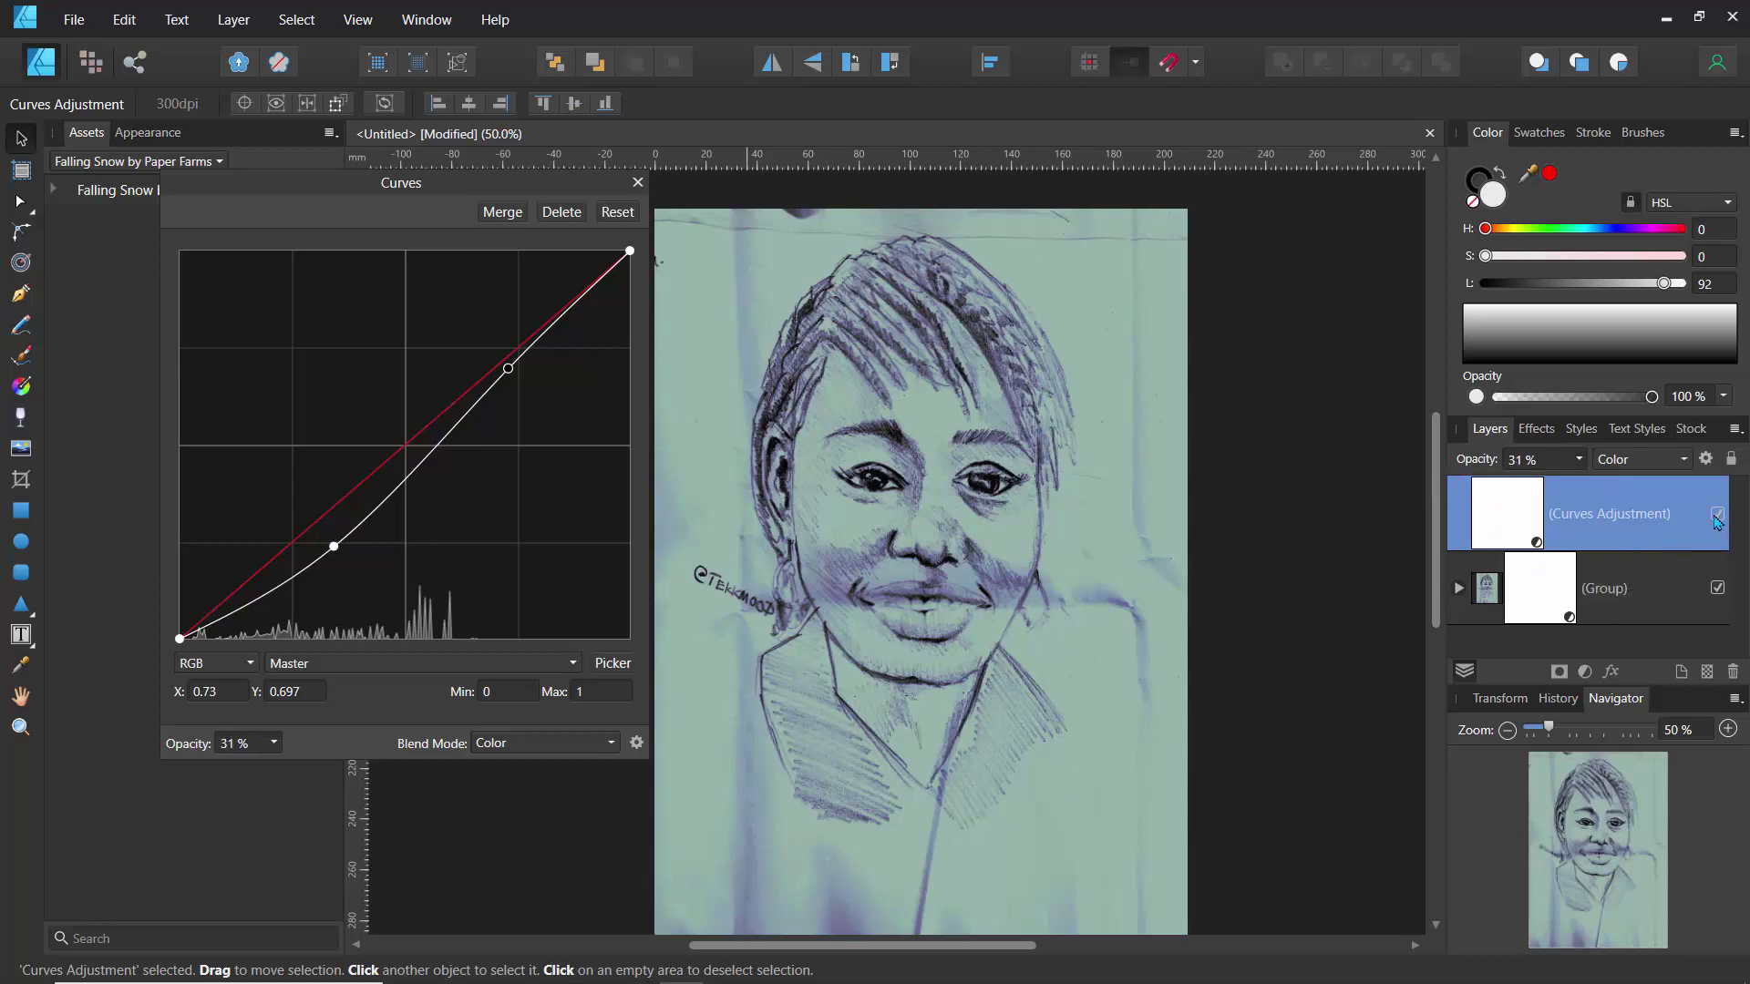
- Duplicate the eve.jpg image layer inside the nested group and hide the upper copy
{"action": "double_click", "coordinate": [1534, 587]}
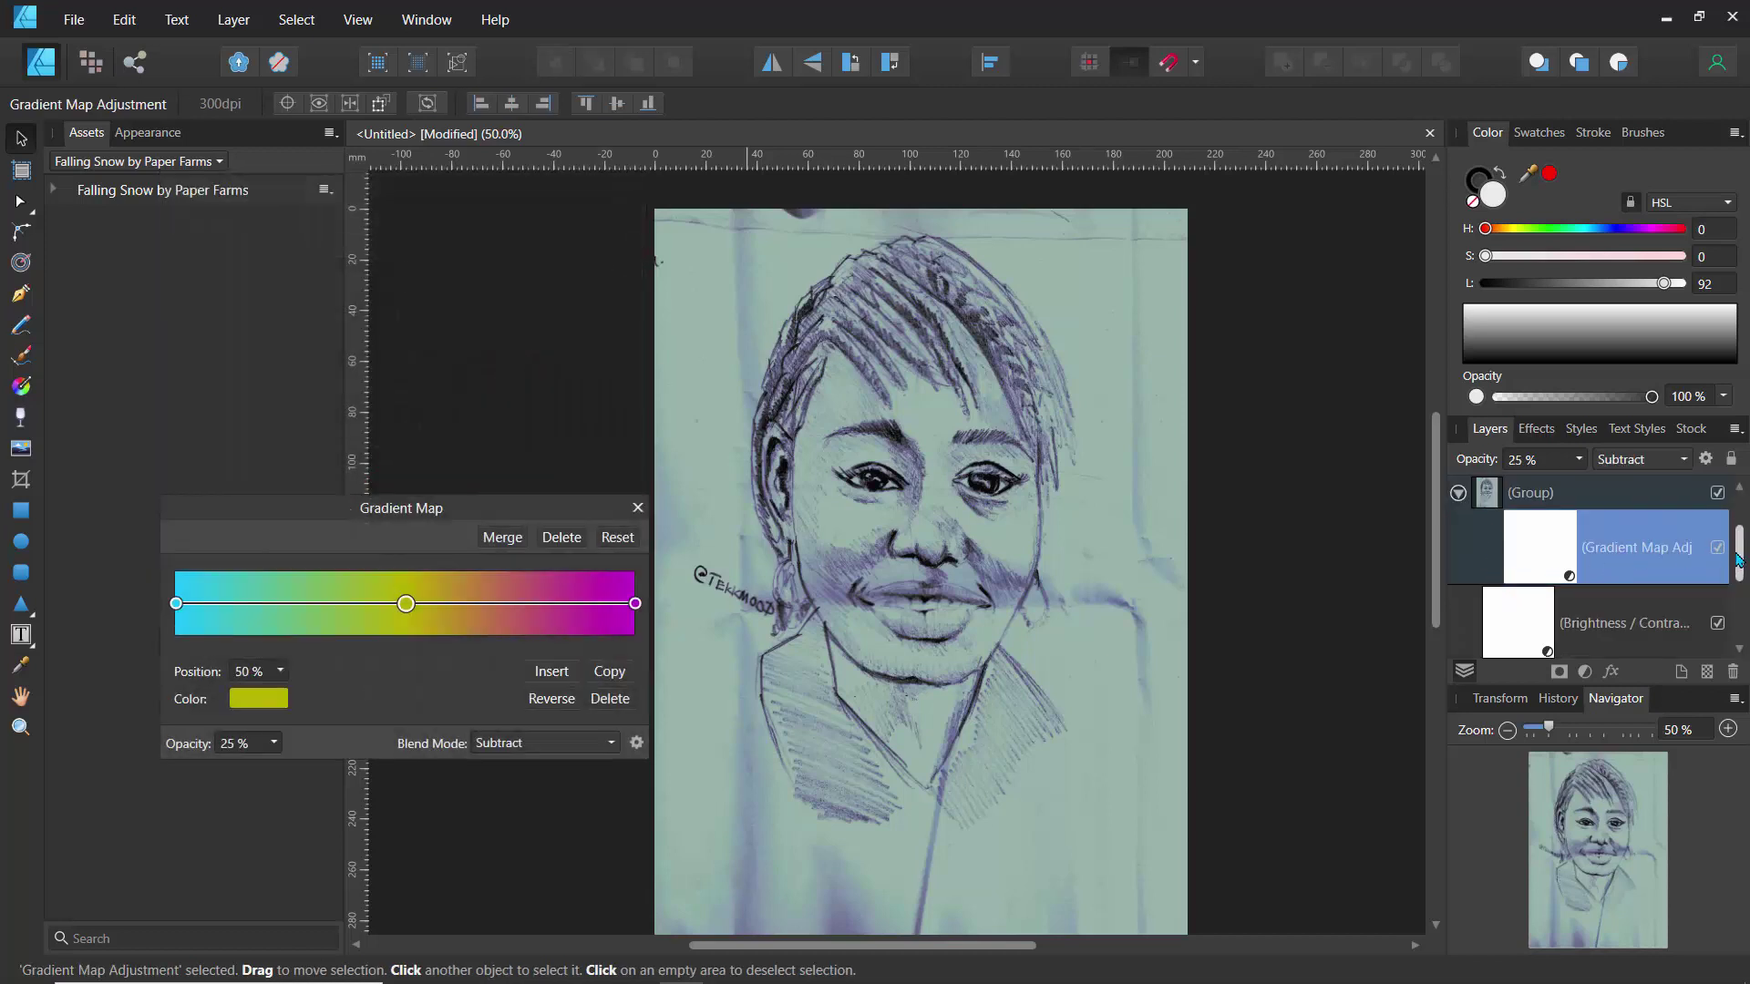
{"action": "left_click_drag", "start_coordinate": [1738, 553], "coordinate": [1738, 609]}
{"action": "double_click", "coordinate": [1535, 604]}
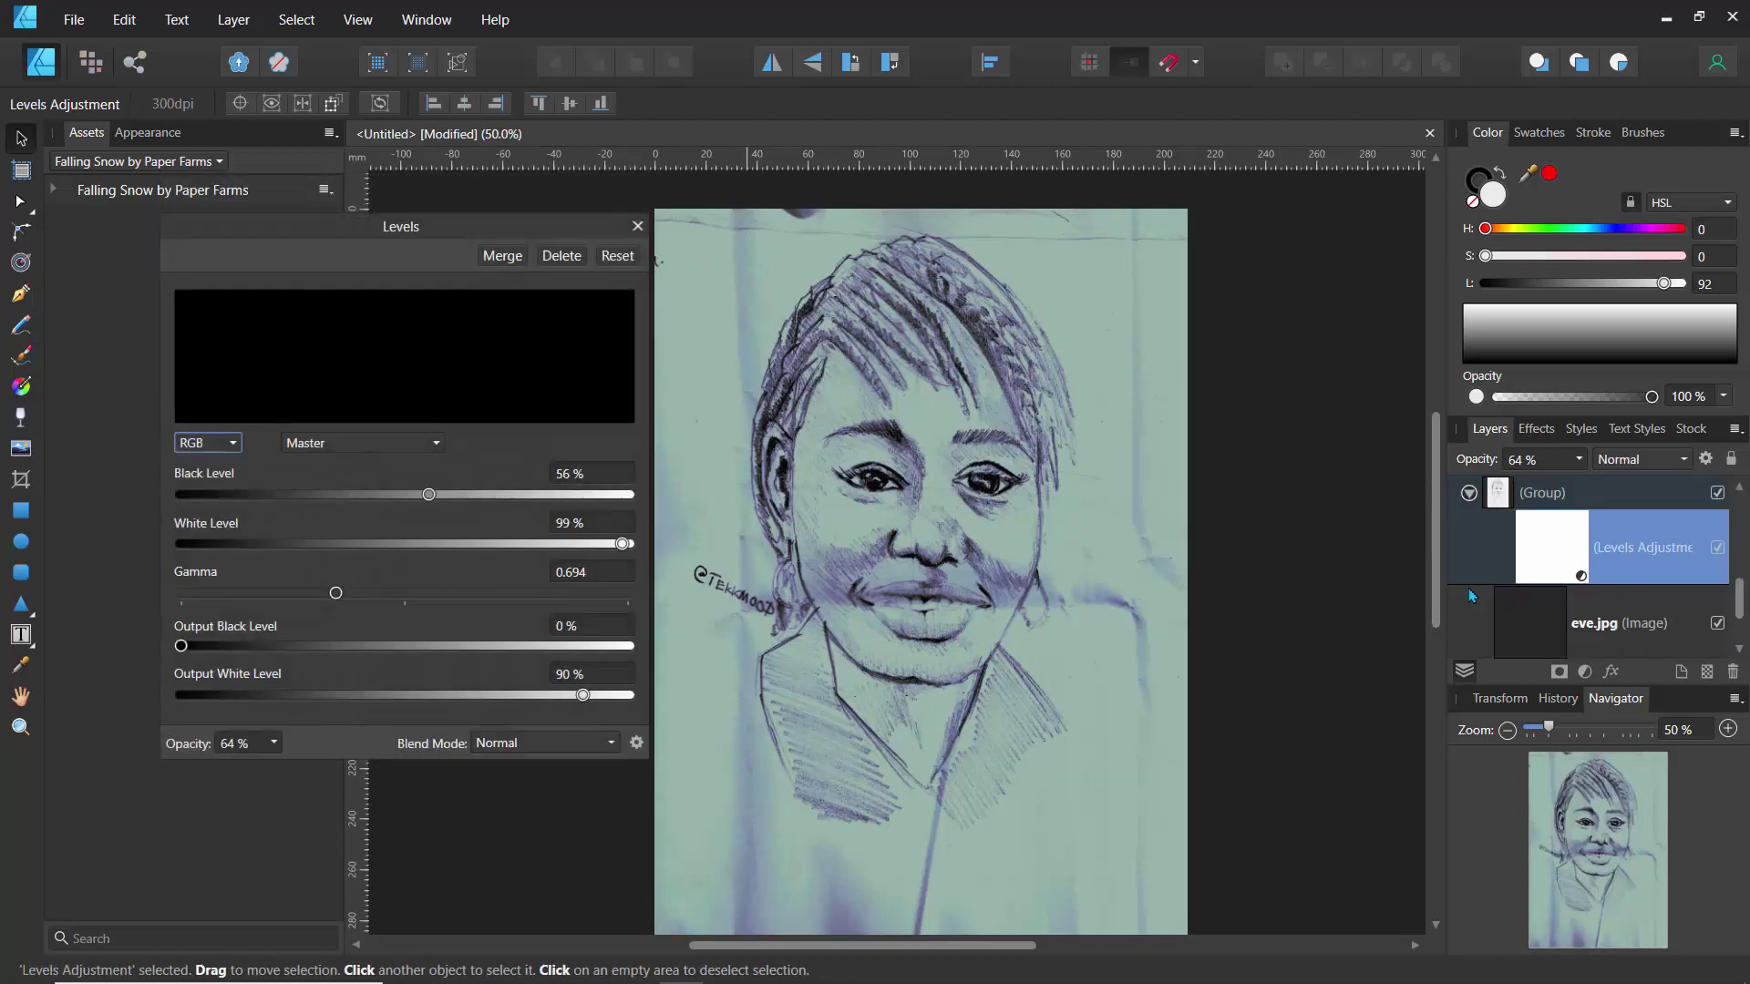
{"action": "left_click", "coordinate": [1577, 645]}
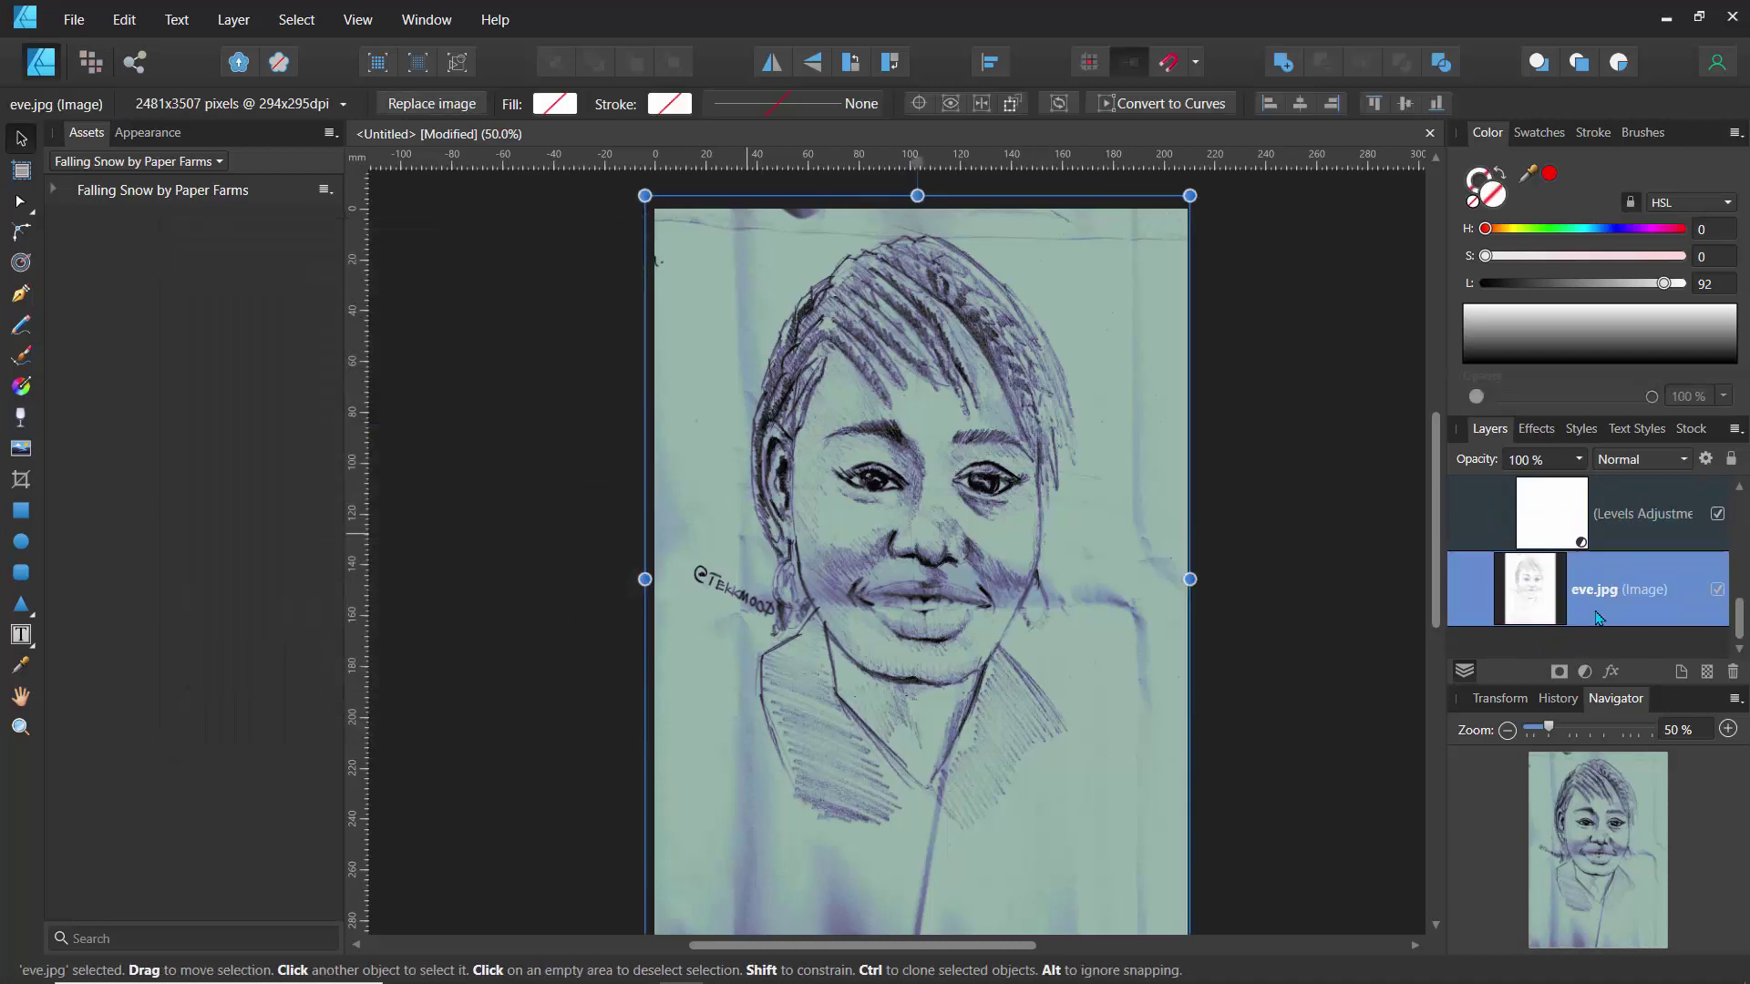
{"action": "key", "text": "ctrl+j"}
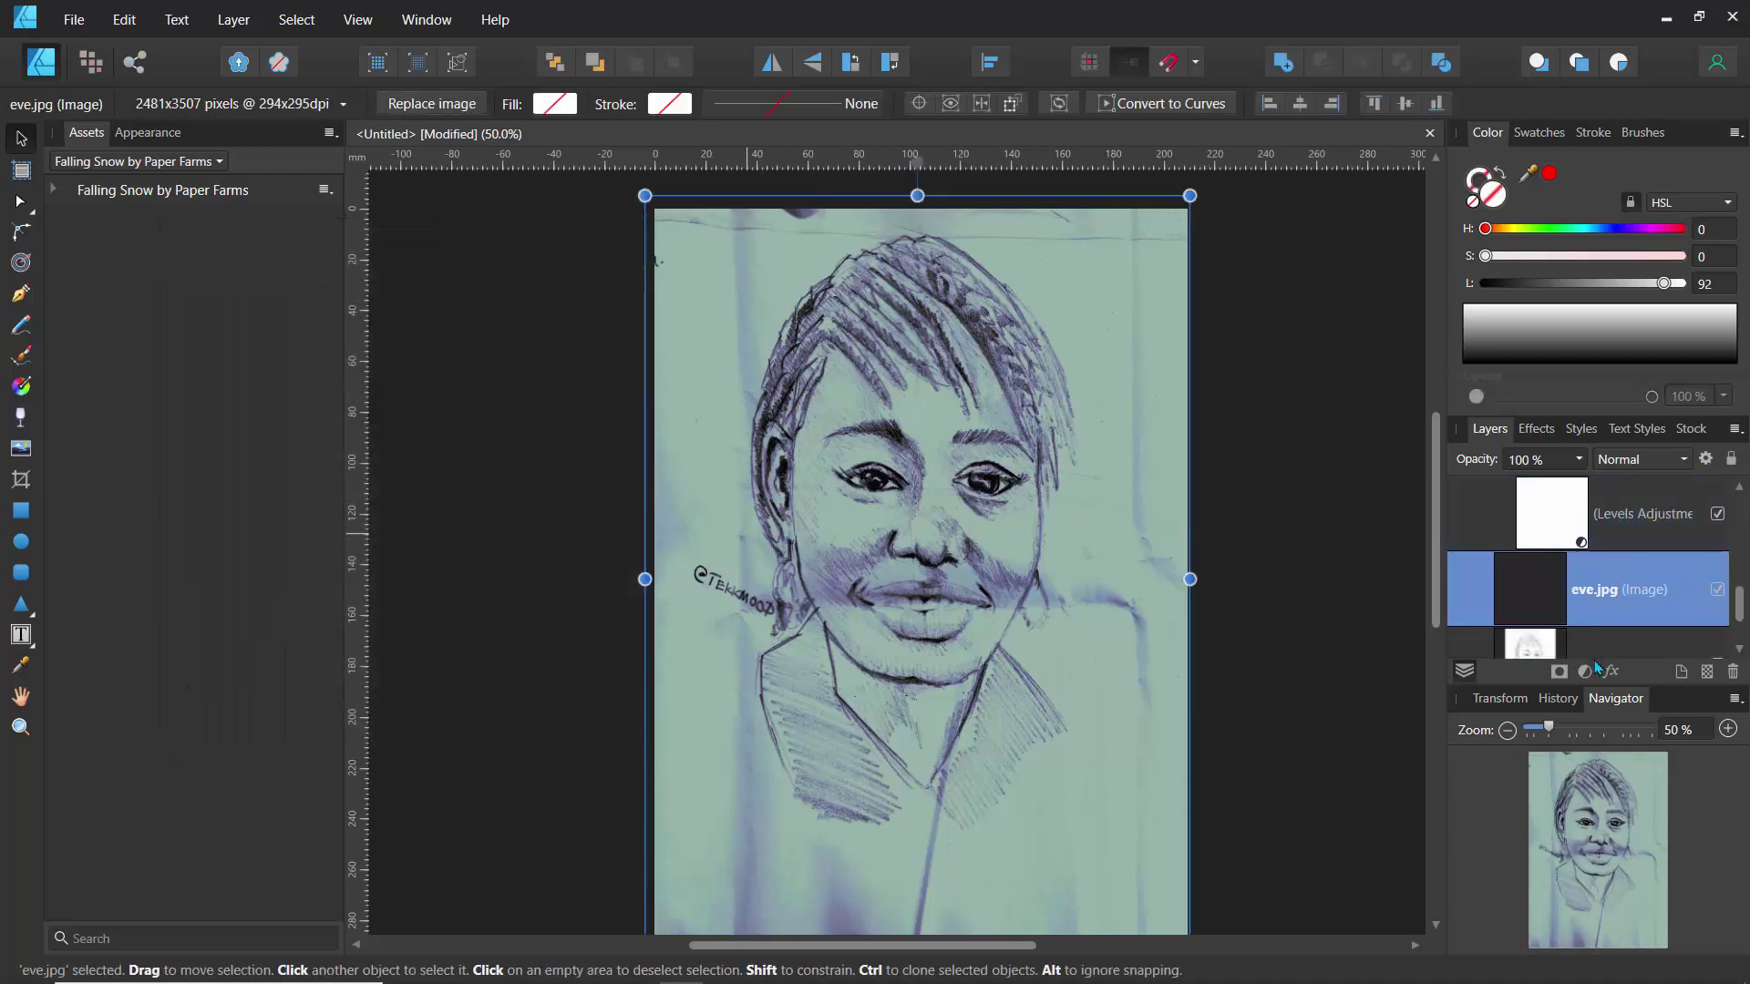
{"action": "left_click", "coordinate": [1716, 590]}
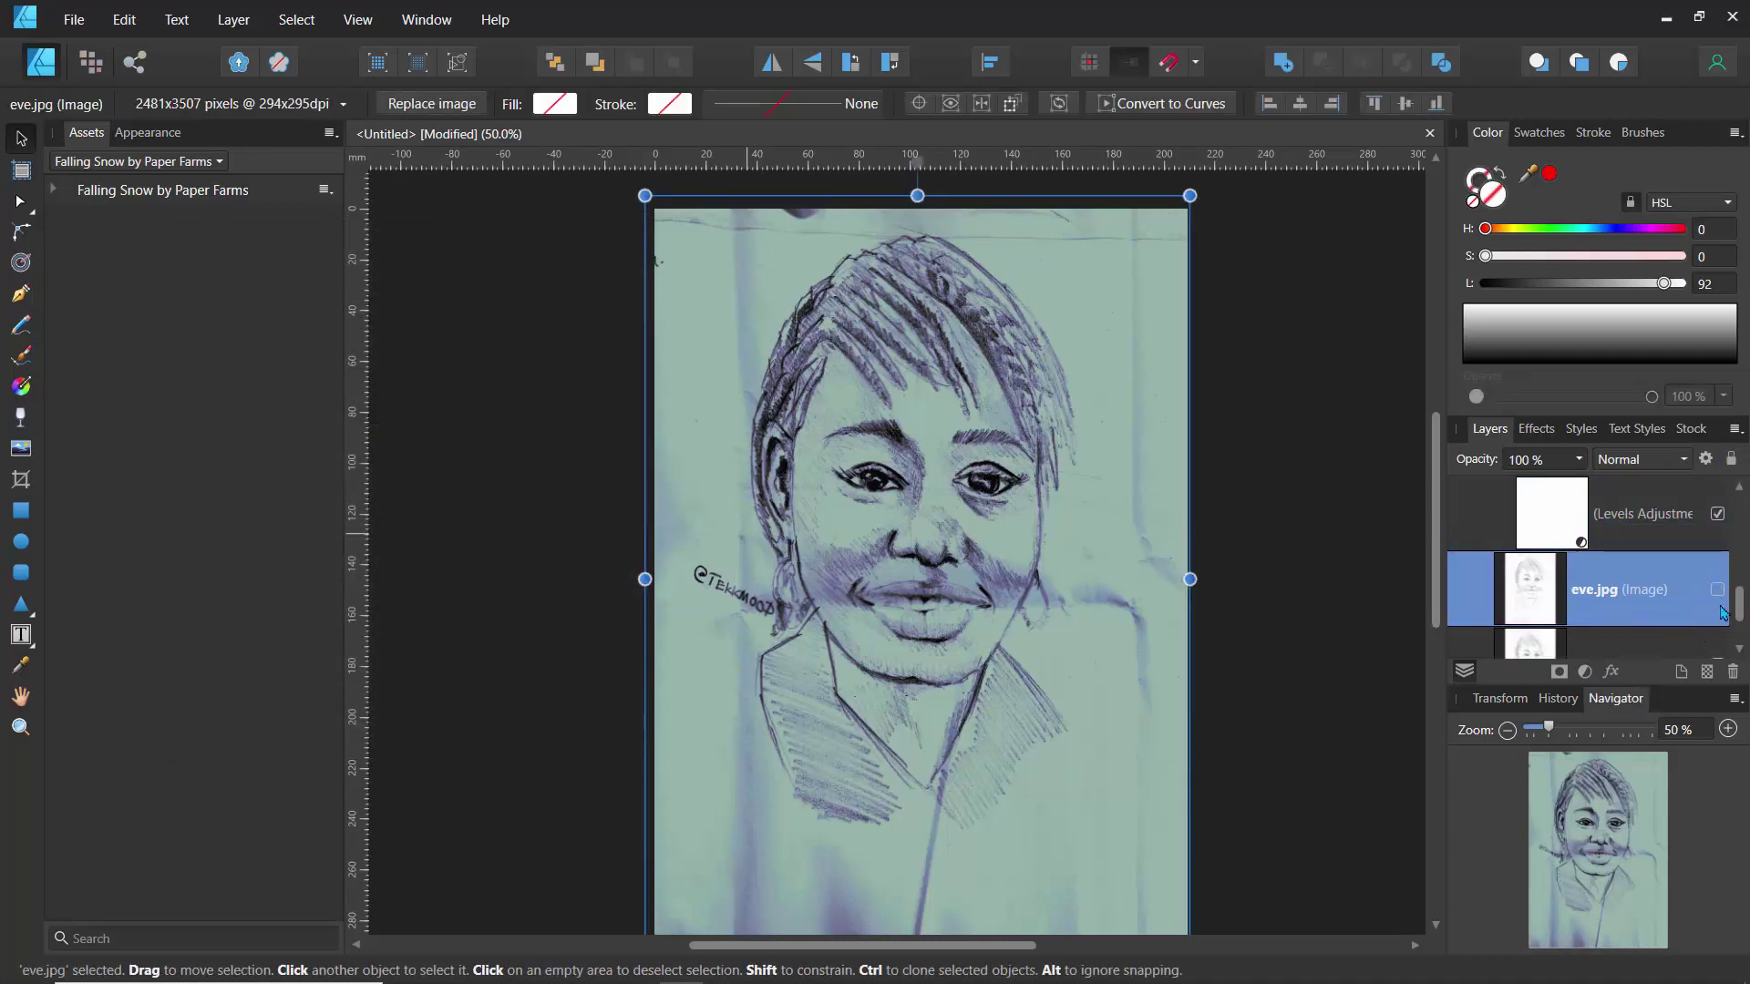
- Rasterize the lower eve.jpg layer by starting to paint on it in the Pixel Persona with a 49 px Paint Brush
{"action": "left_click_drag", "start_coordinate": [1739, 603], "coordinate": [1738, 621]}
{"action": "left_click", "coordinate": [1625, 603]}
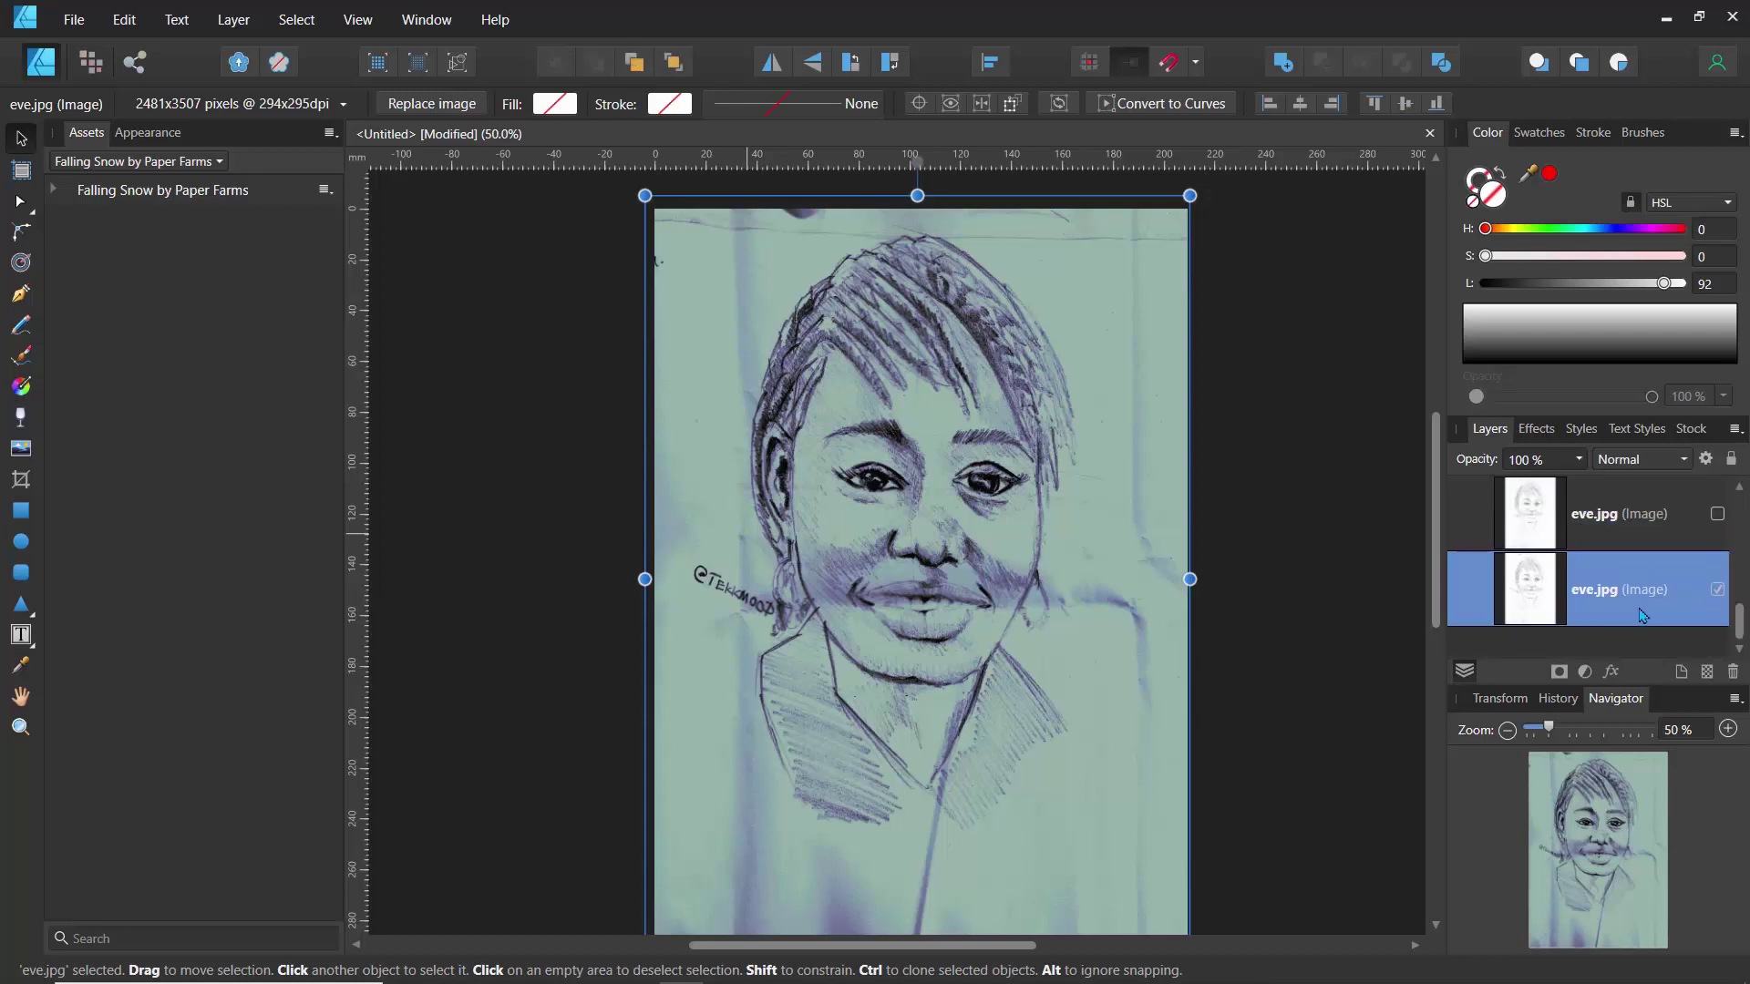
{"action": "left_click", "coordinate": [91, 61]}
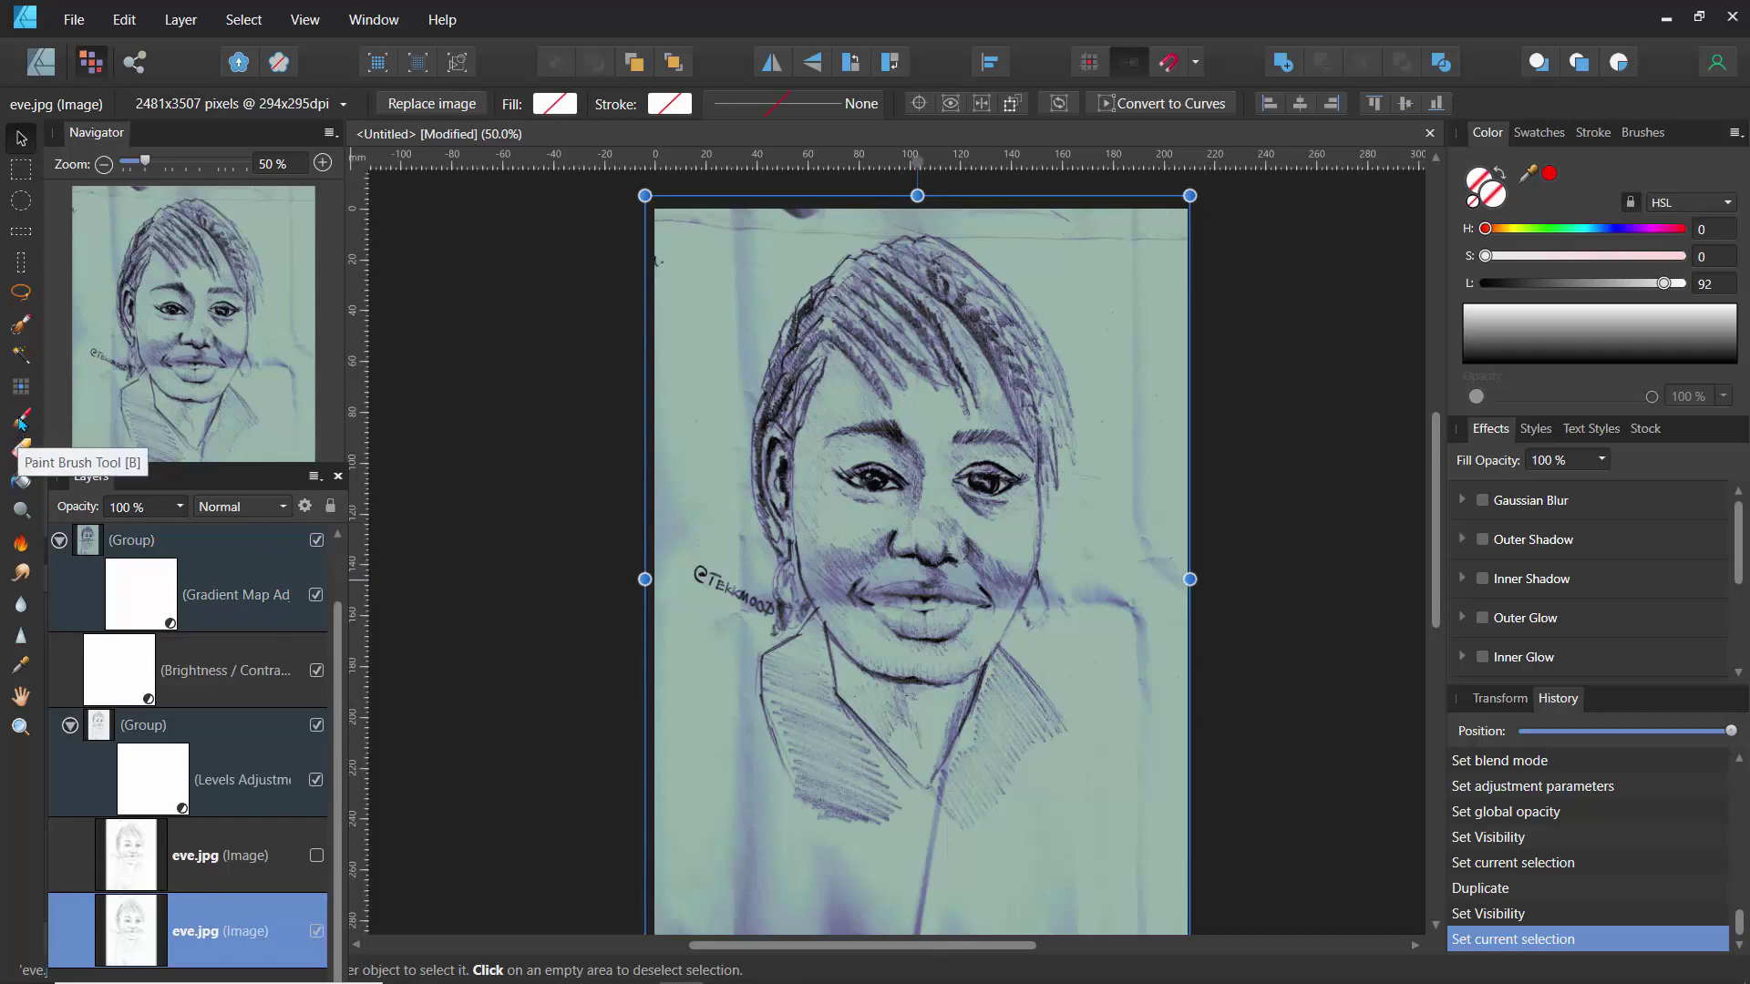
{"action": "left_click", "coordinate": [23, 421]}
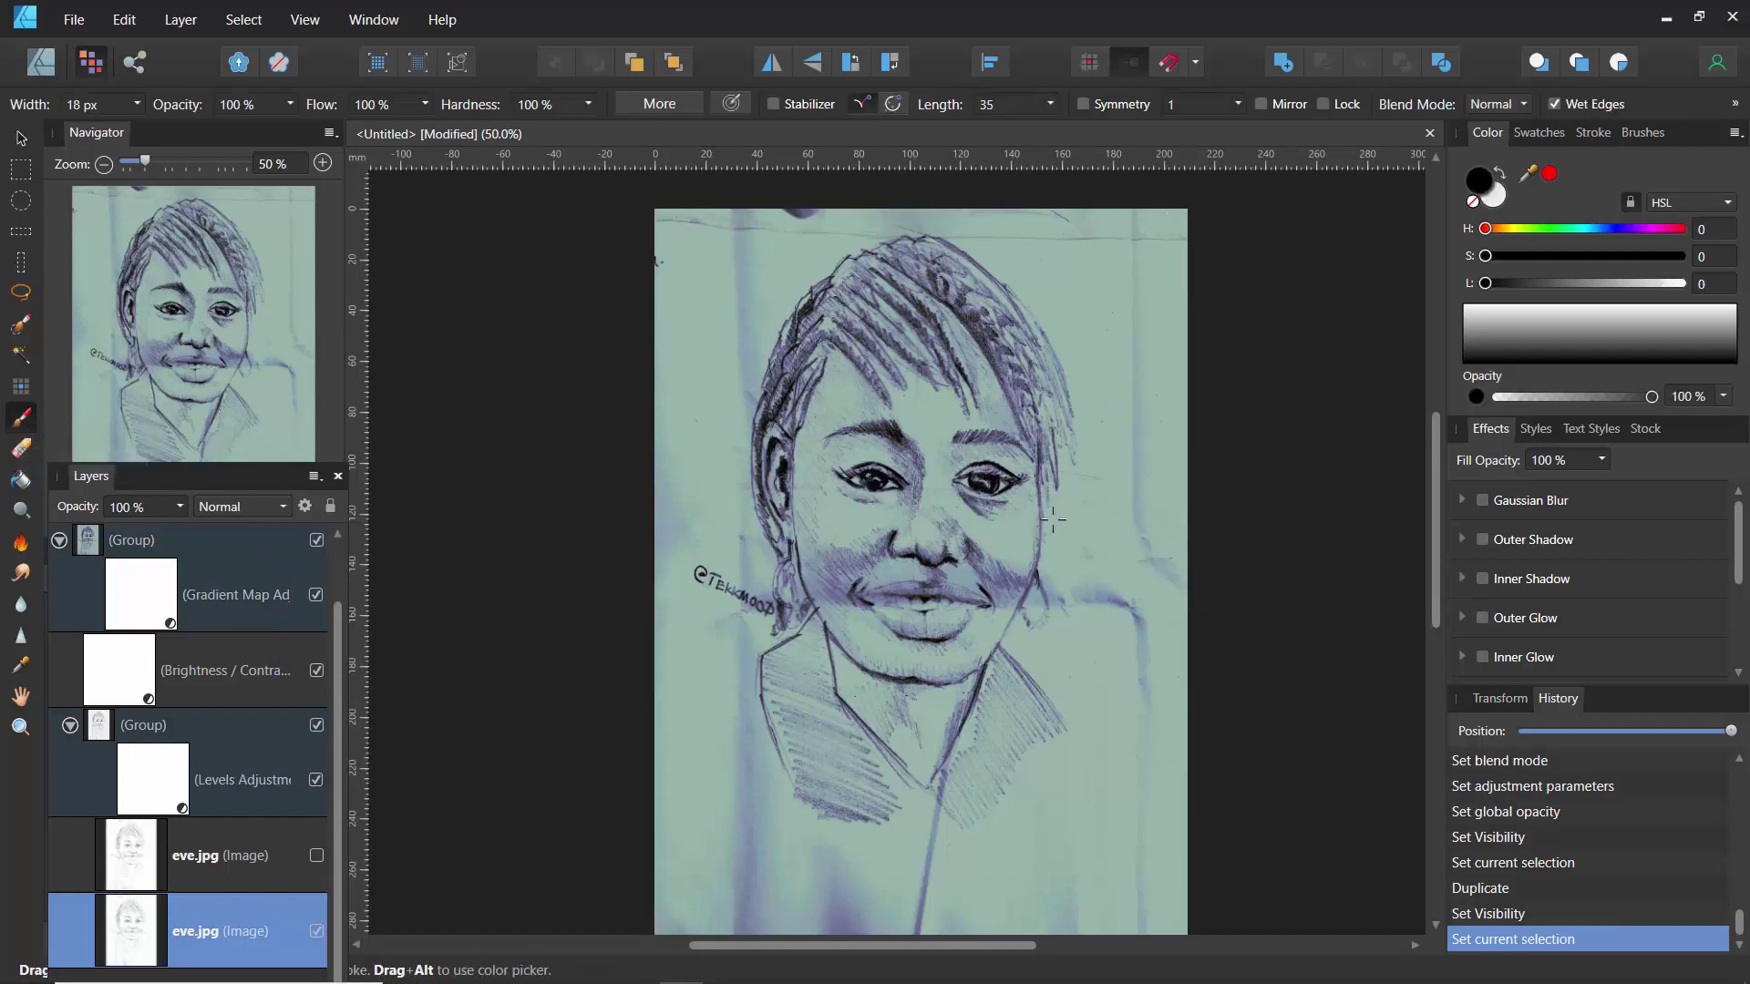
{"action": "left_click", "coordinate": [138, 105]}
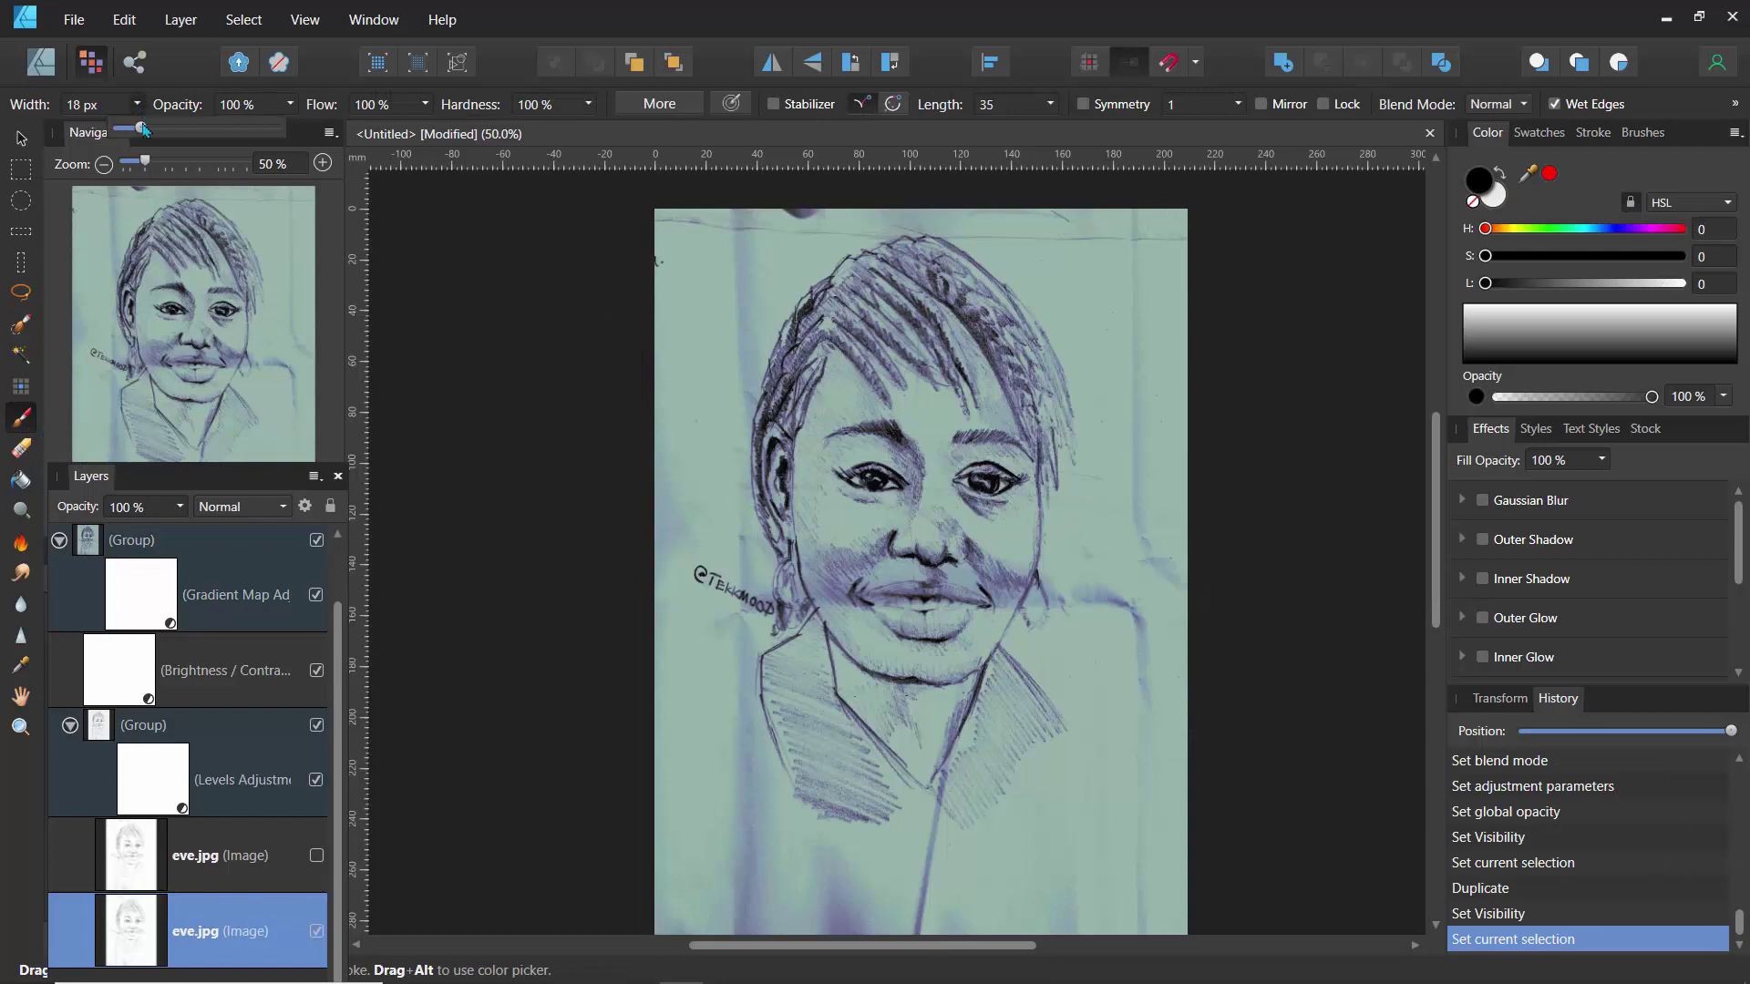
{"action": "left_click_drag", "start_coordinate": [144, 127], "coordinate": [182, 127]}
{"action": "left_click", "coordinate": [1116, 410]}
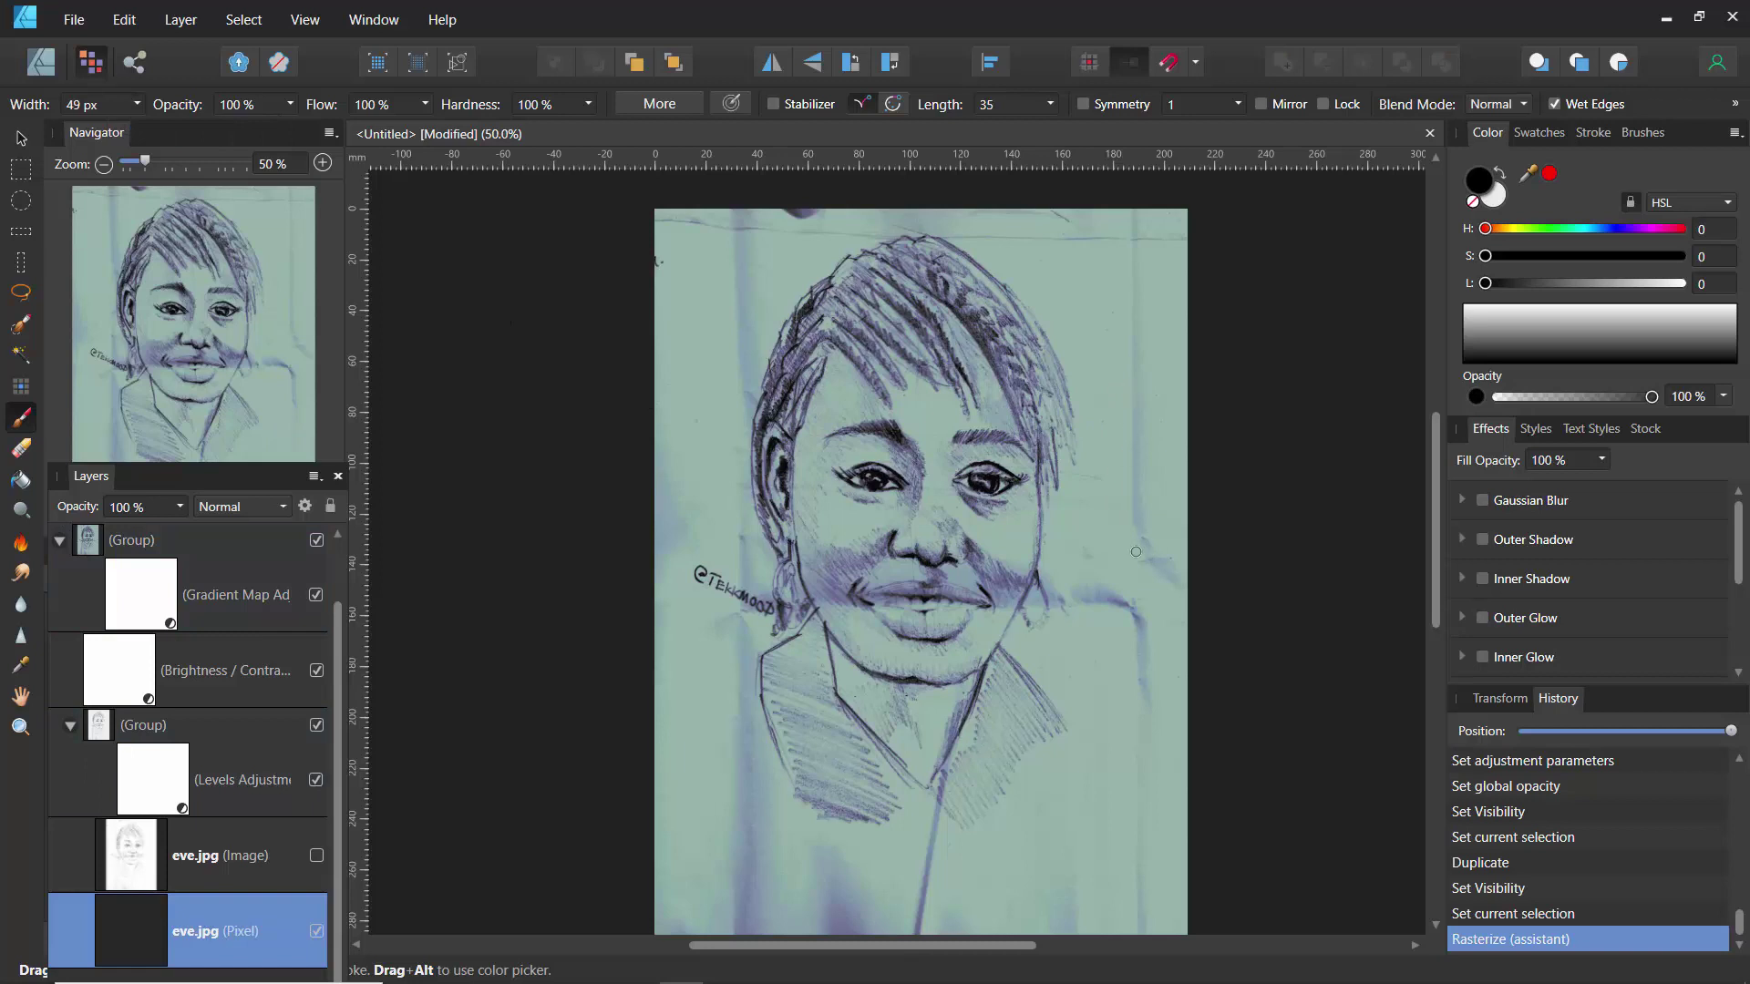
- Paint black test strokes on the background beside the face and undo the last three
{"action": "left_click_drag", "start_coordinate": [1134, 633], "coordinate": [1124, 657]}
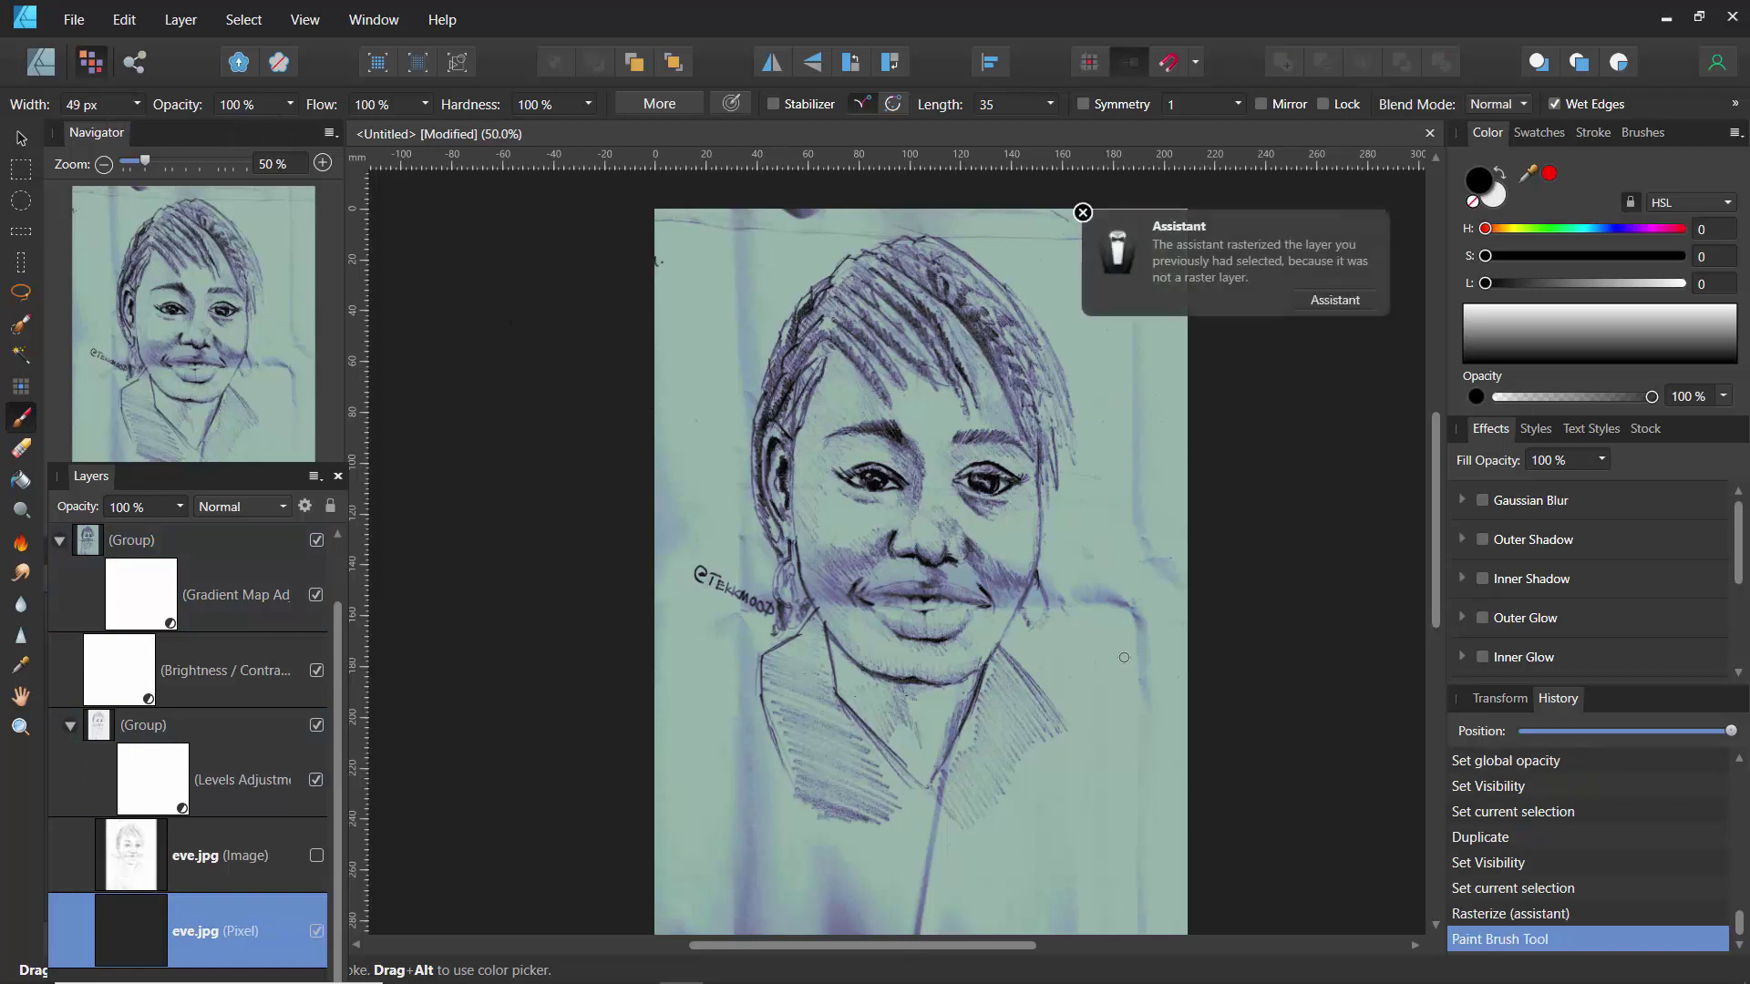
{"action": "left_click", "coordinate": [1298, 304]}
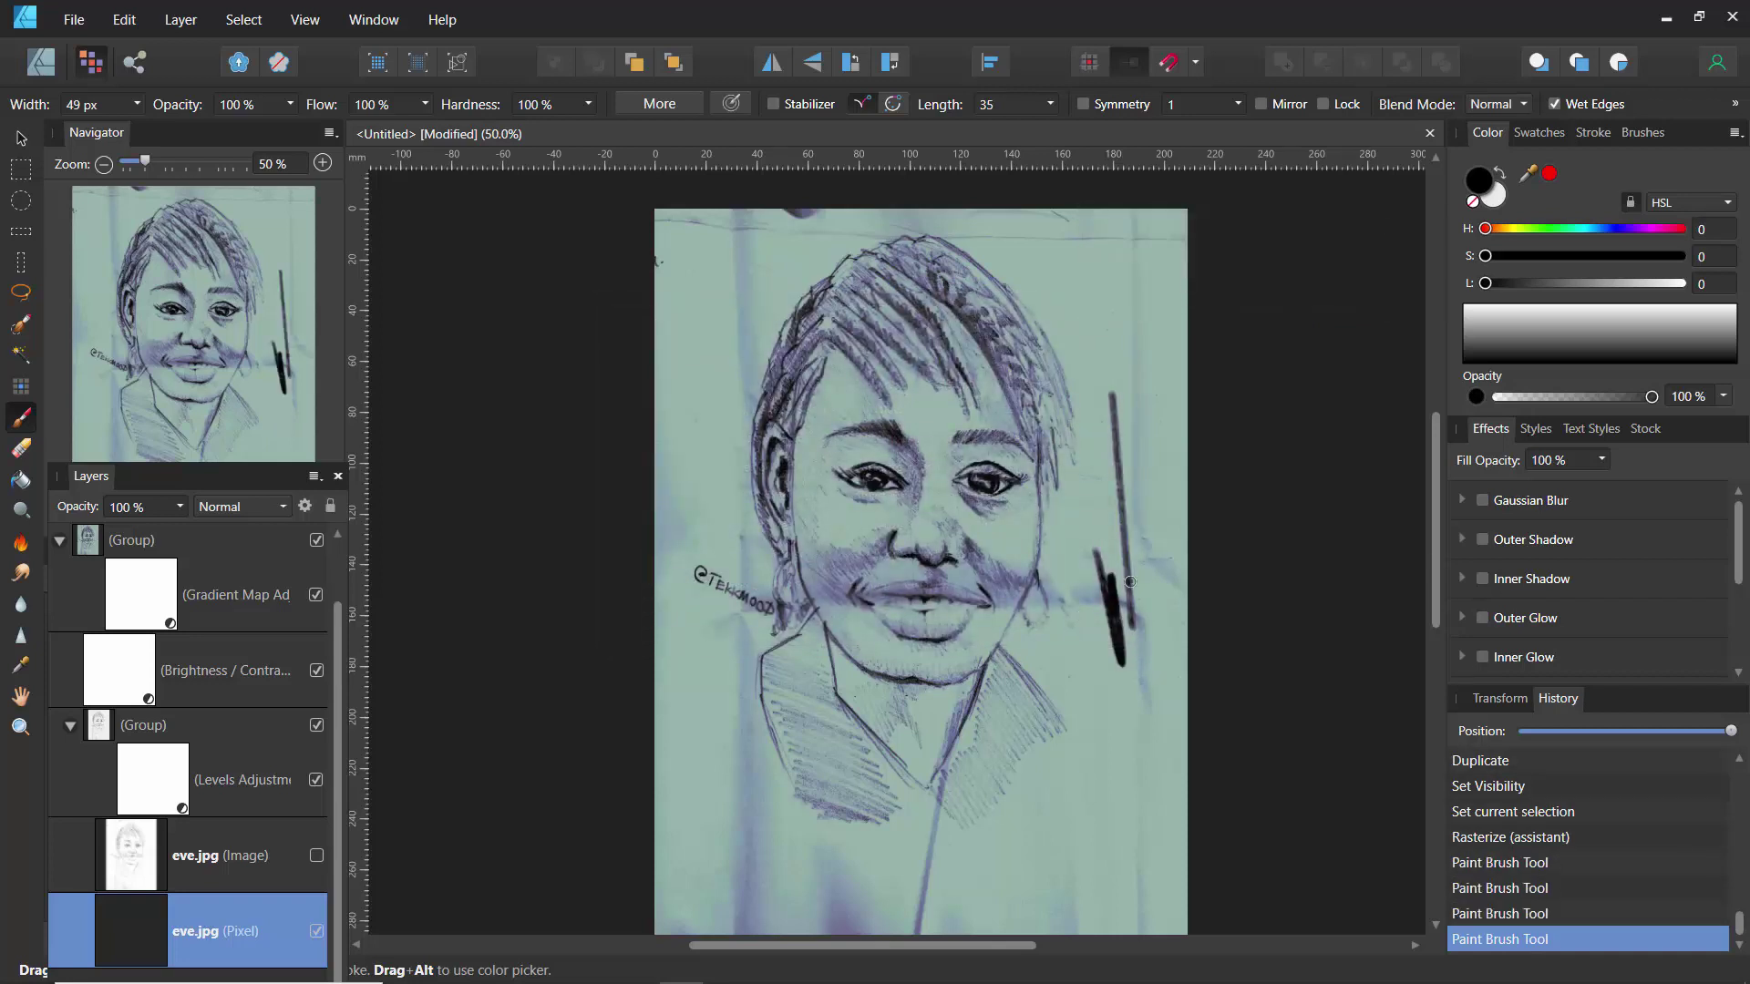
{"action": "key", "text": "ctrl+z"}
{"action": "key", "text": "ctrl+z"}
{"action": "key", "text": "ctrl+z"}
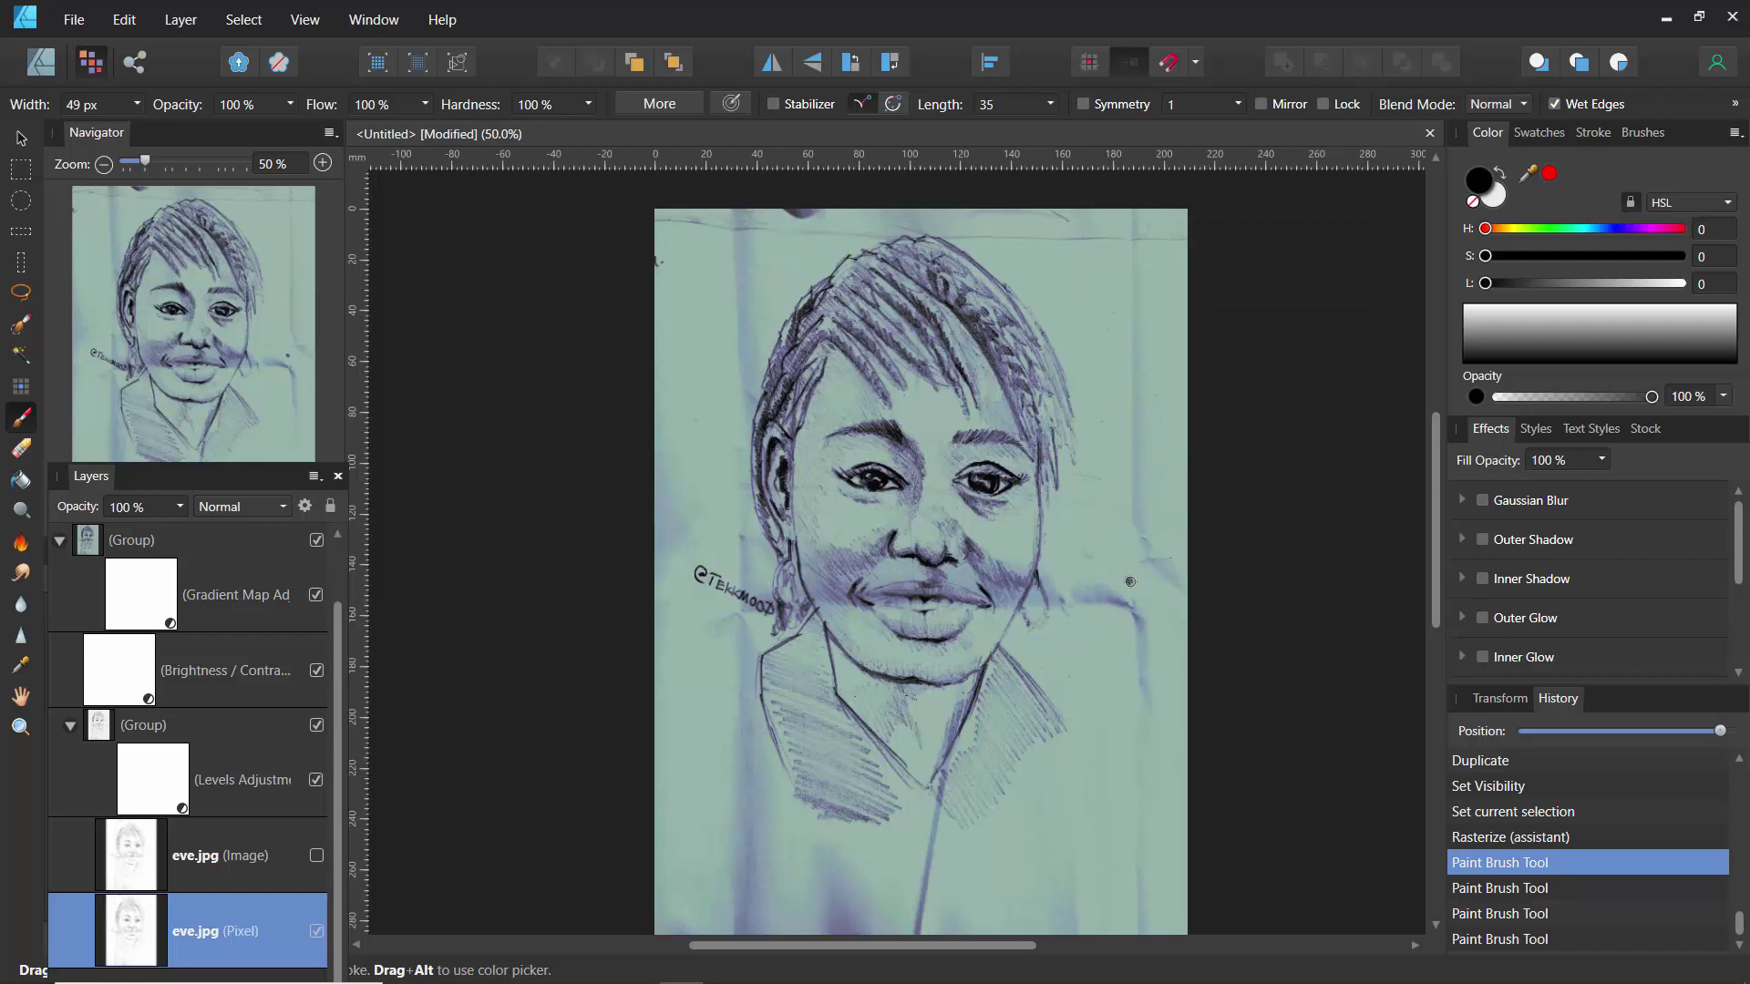
- Sample the grey-green background beside the hair with the Color Picker and return to the Paint Brush Tool
{"action": "key", "text": "i"}
{"action": "left_click", "coordinate": [1098, 357]}
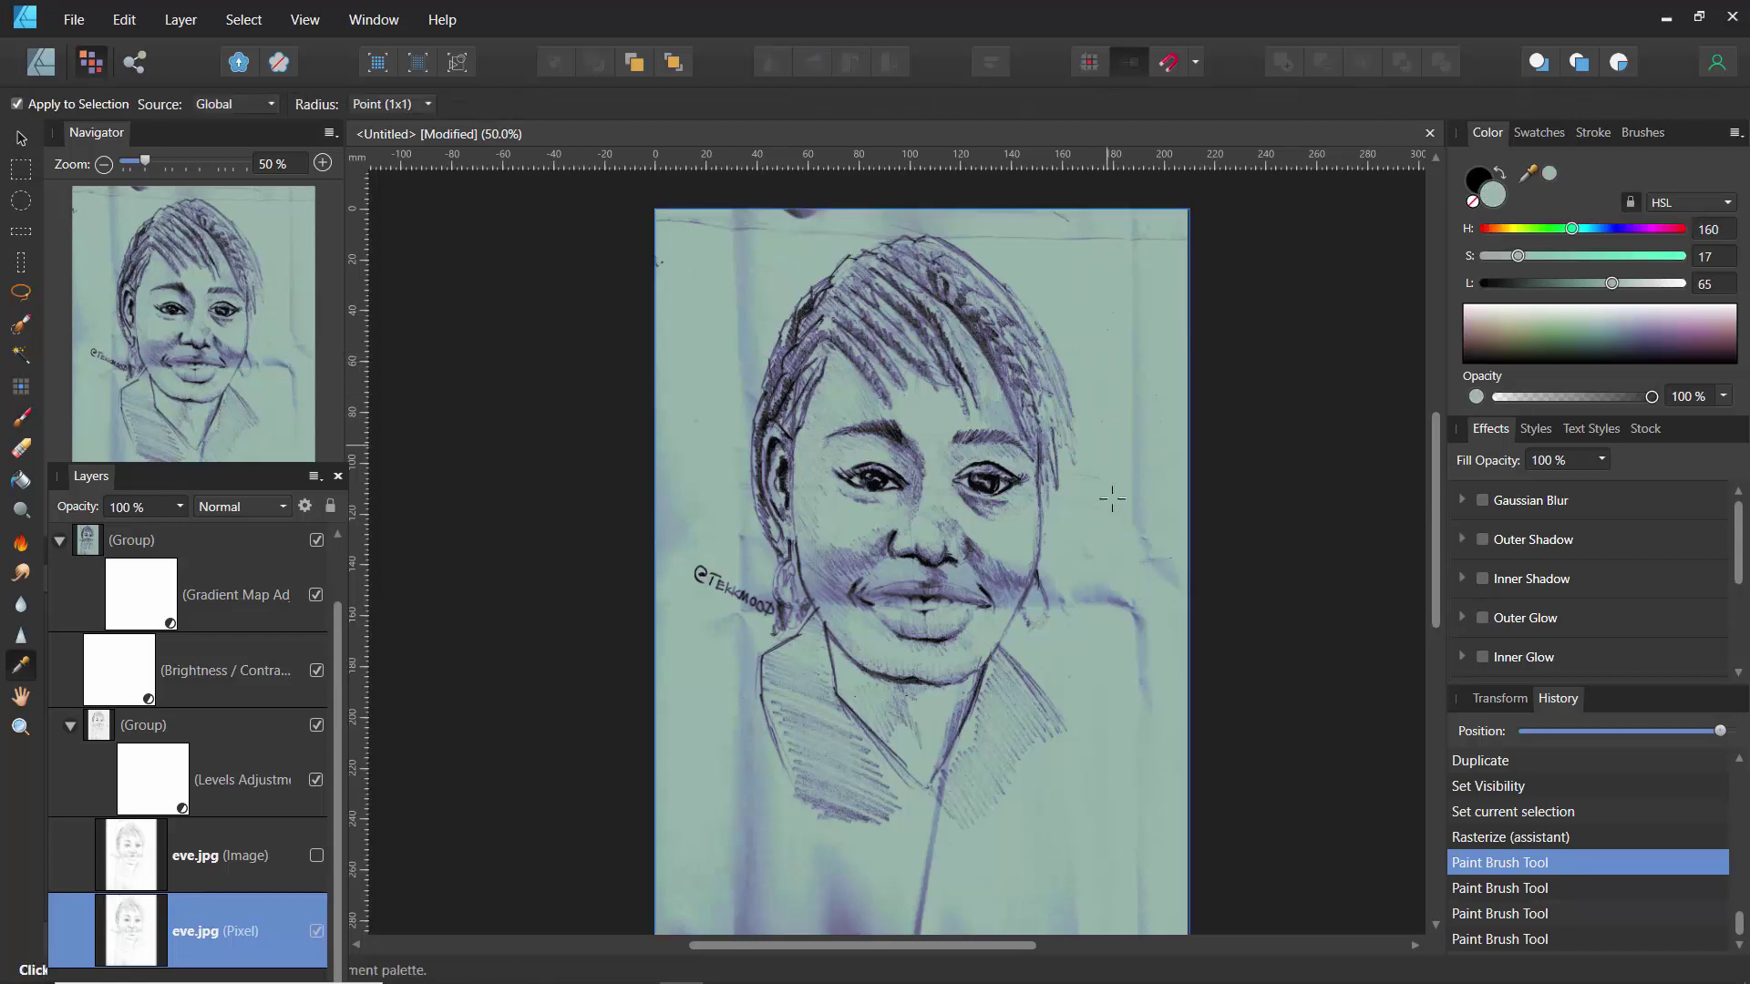
{"action": "key", "text": "b"}
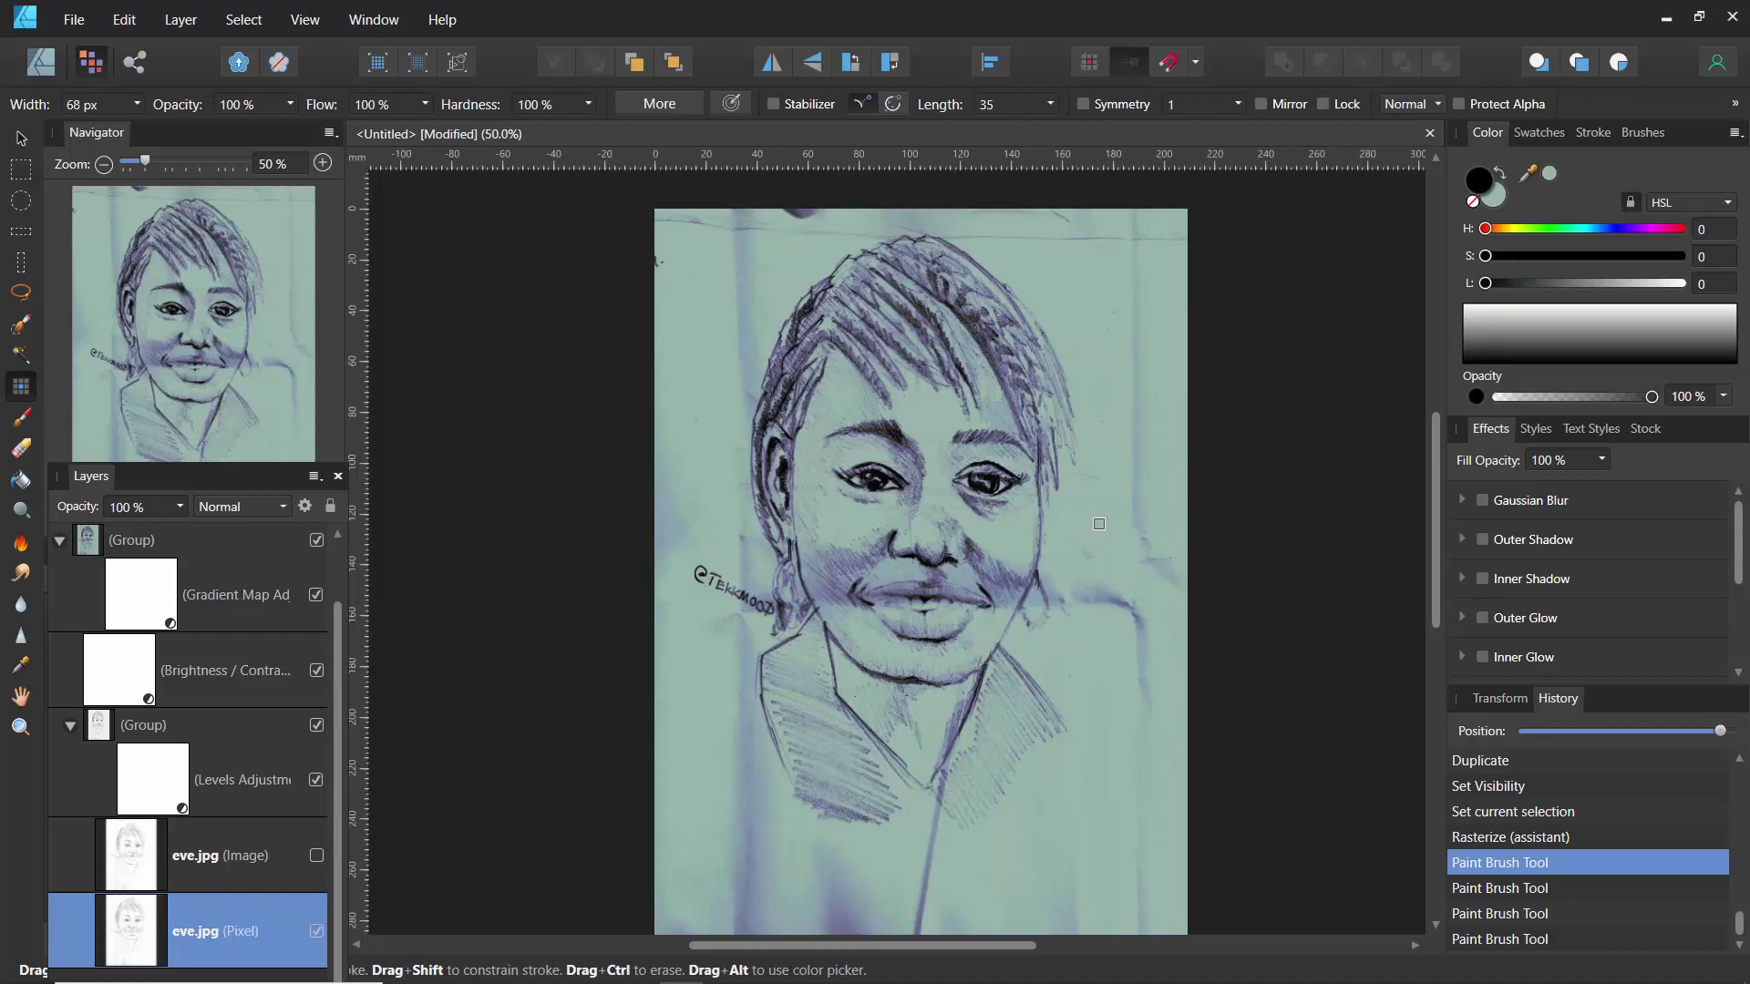
{"action": "left_click", "coordinate": [23, 420]}
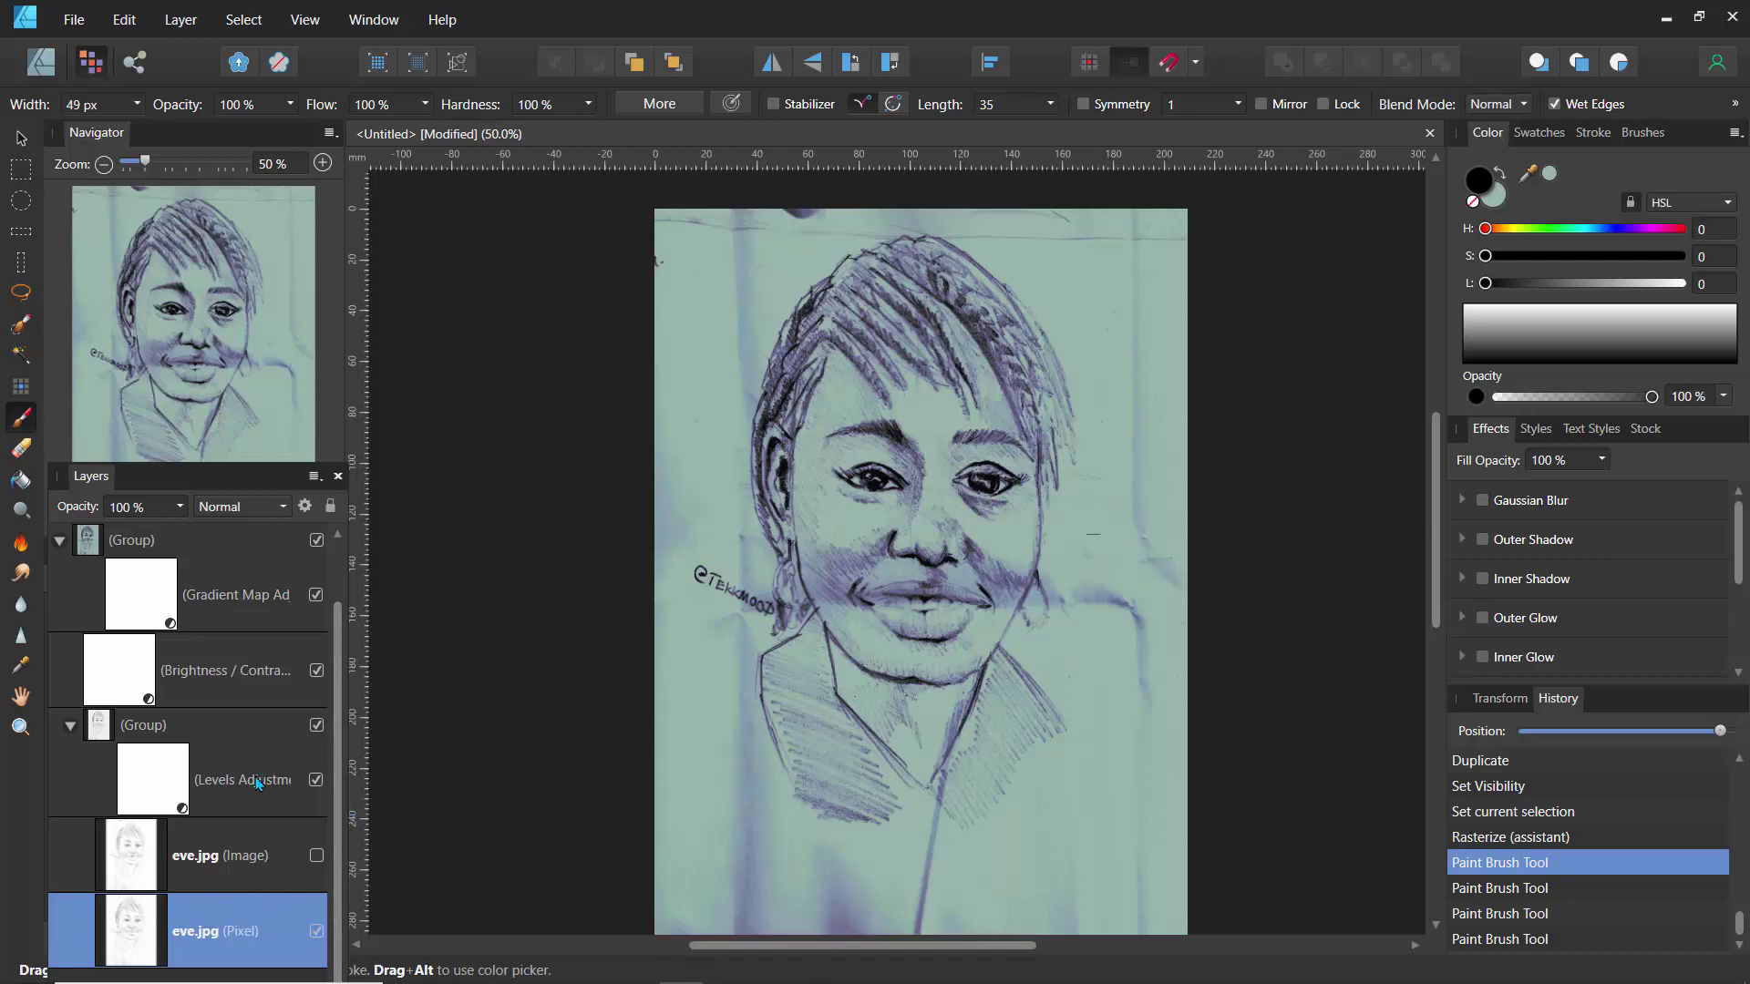
- Add an empty pixel layer above the rasterized eve.jpg layer and lock the eve.jpg layer
{"action": "left_click_drag", "start_coordinate": [175, 488], "coordinate": [307, 290]}
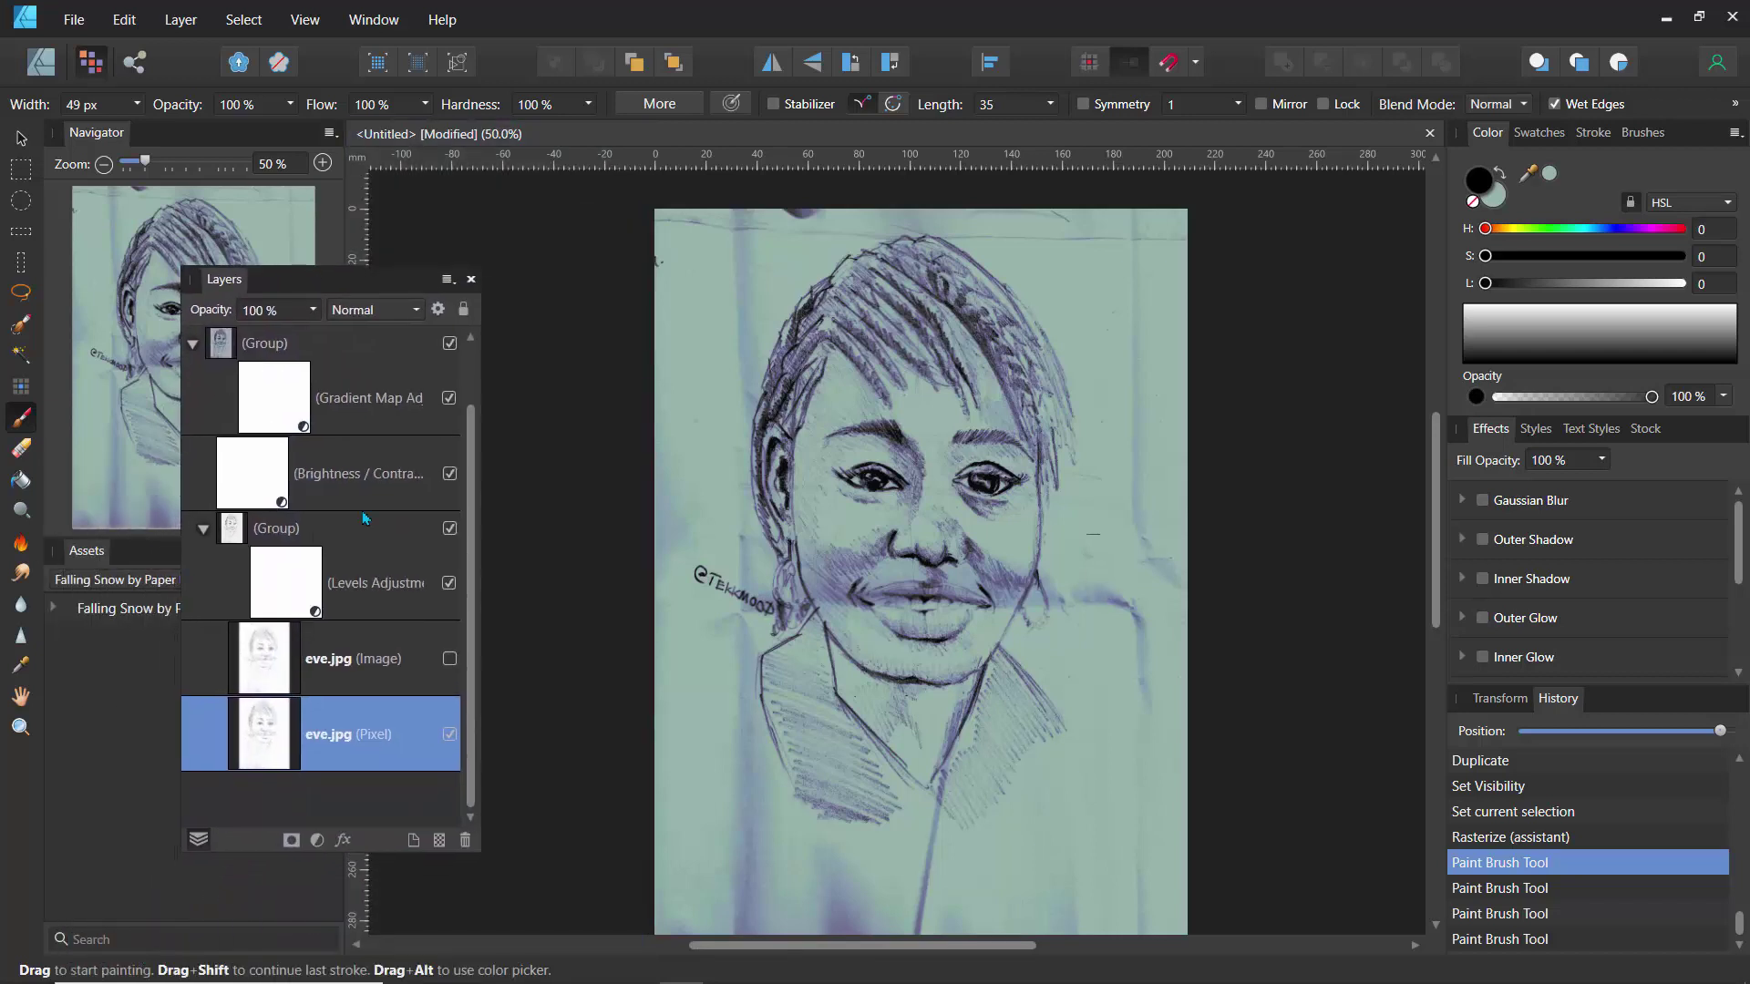
{"action": "left_click", "coordinate": [415, 841]}
{"action": "left_click", "coordinate": [362, 809]}
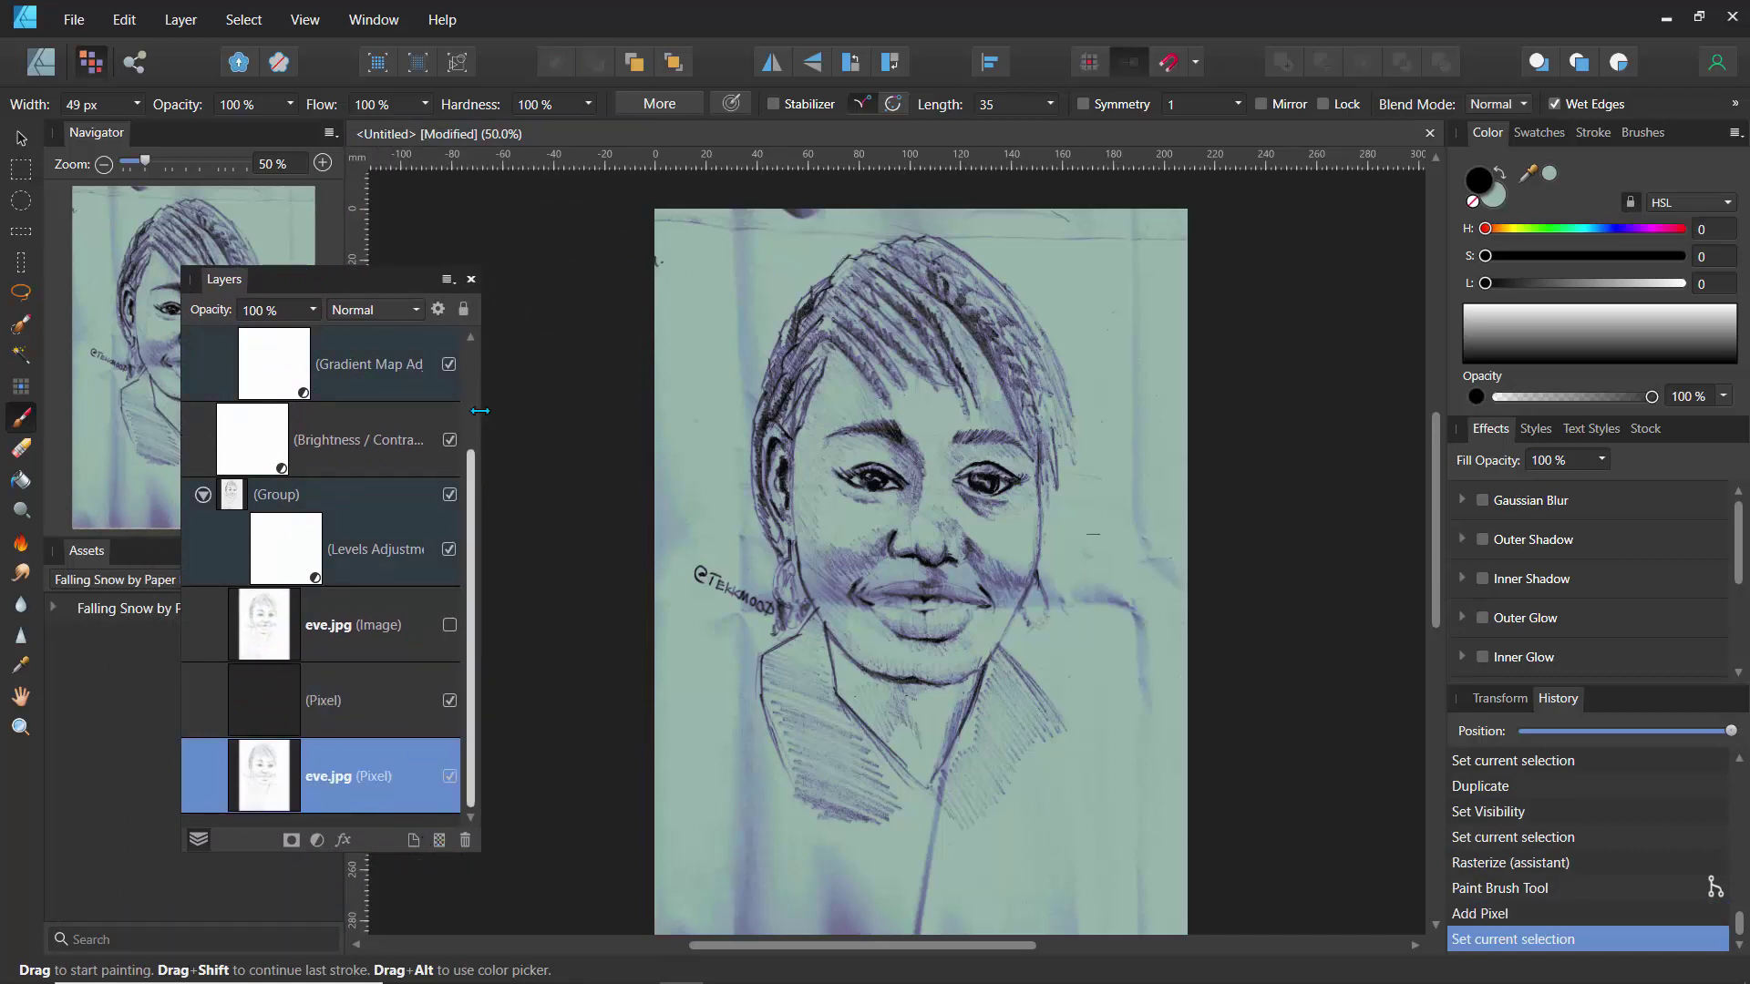
{"action": "left_click", "coordinate": [463, 309]}
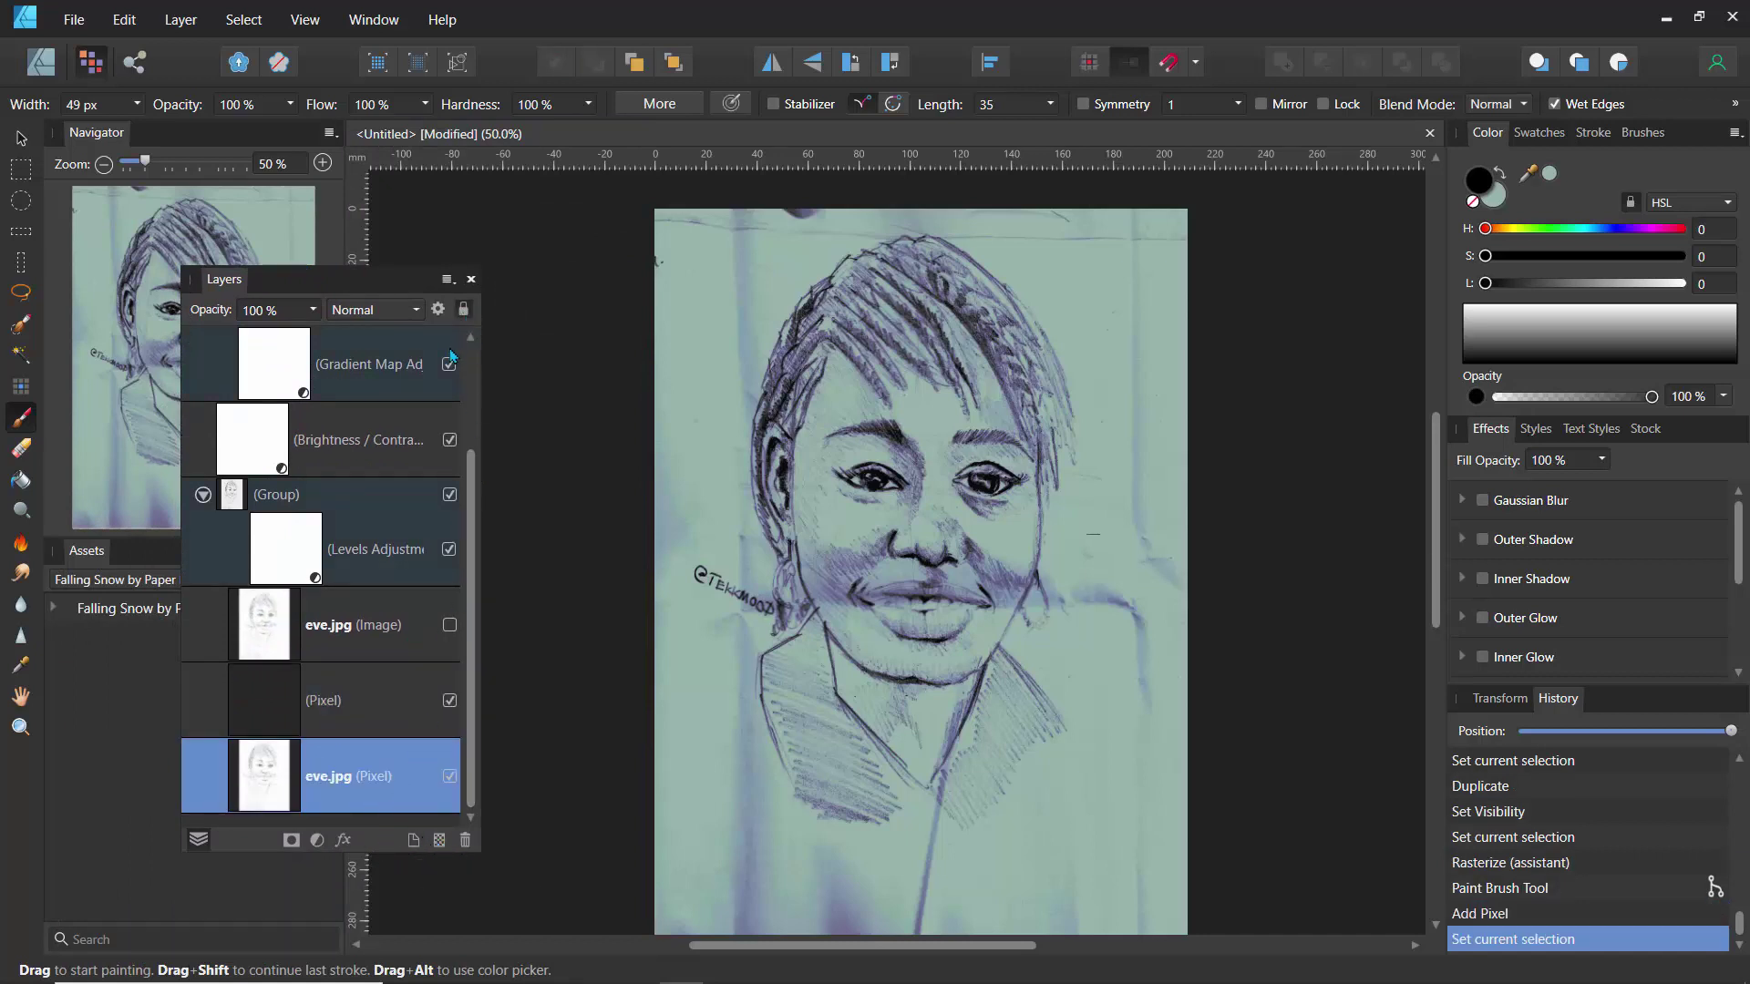
- Paint a black 49 px scribble on the new pixel layer, on the background beside the hair
{"action": "left_click", "coordinate": [347, 722]}
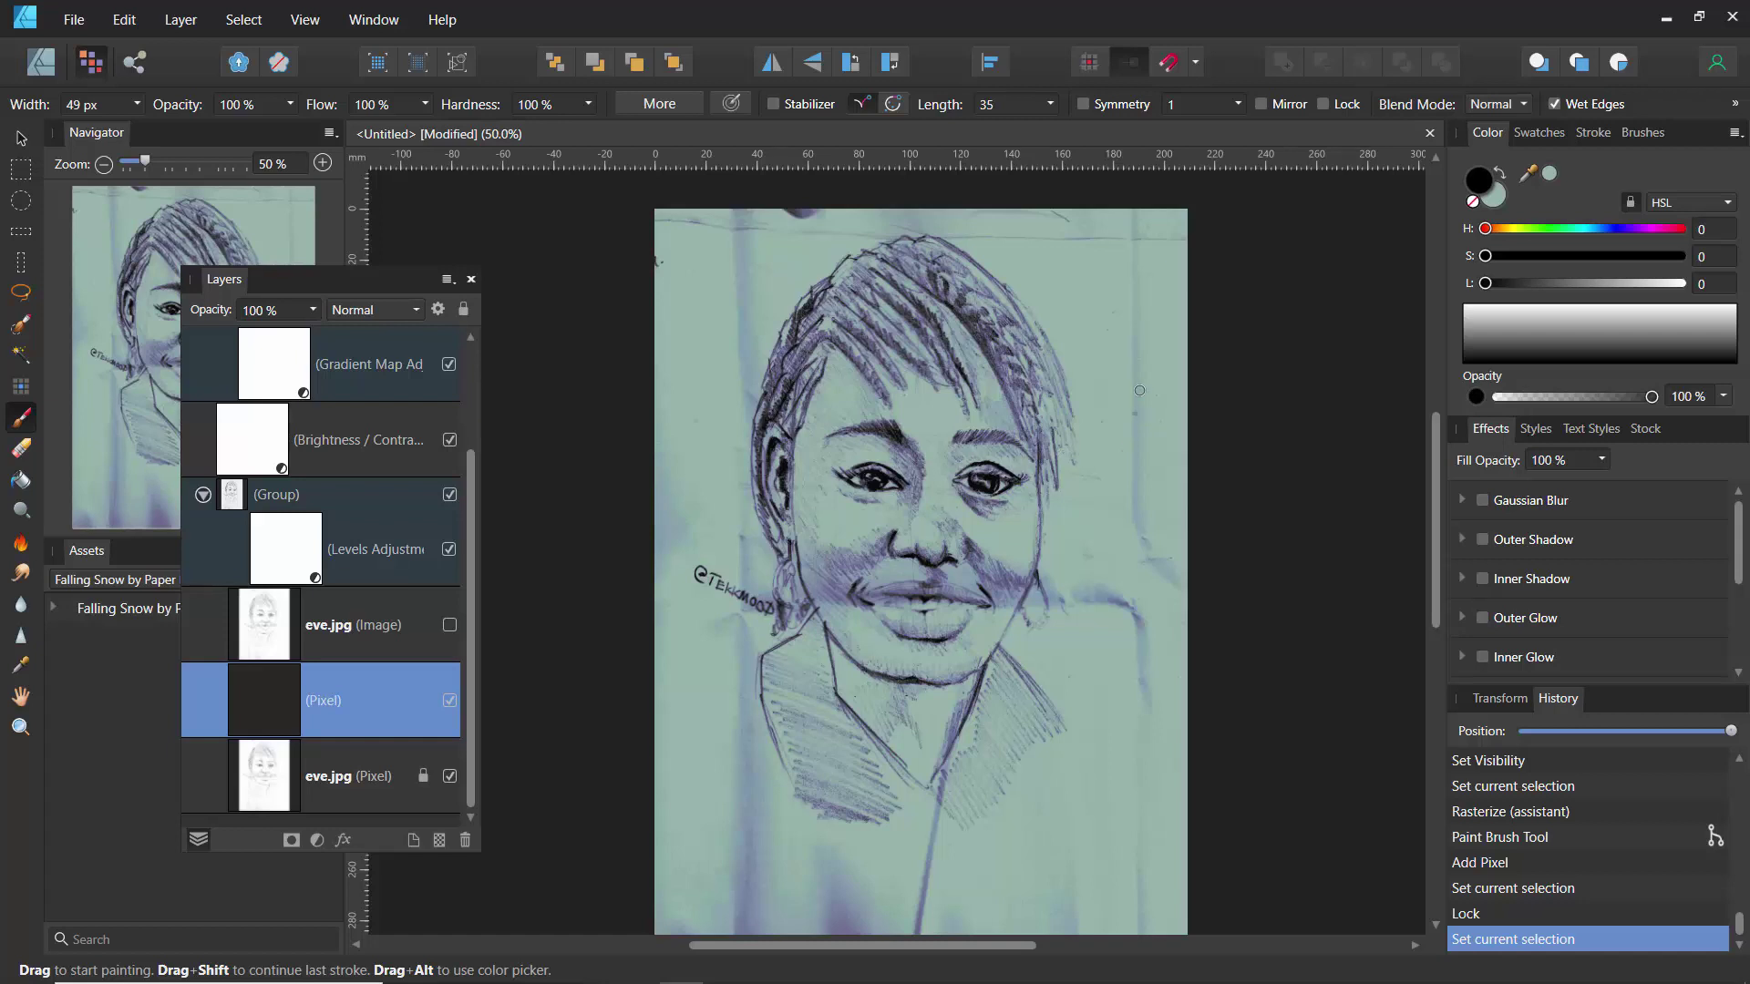
{"action": "mouse_move", "coordinate": [1139, 390]}
{"action": "left_mouse_down"}
{"action": "mouse_move", "coordinate": [1117, 508]}
{"action": "mouse_move", "coordinate": [1148, 407]}
{"action": "mouse_move", "coordinate": [1130, 461]}
{"action": "mouse_move", "coordinate": [1127, 390]}
{"action": "left_mouse_up"}
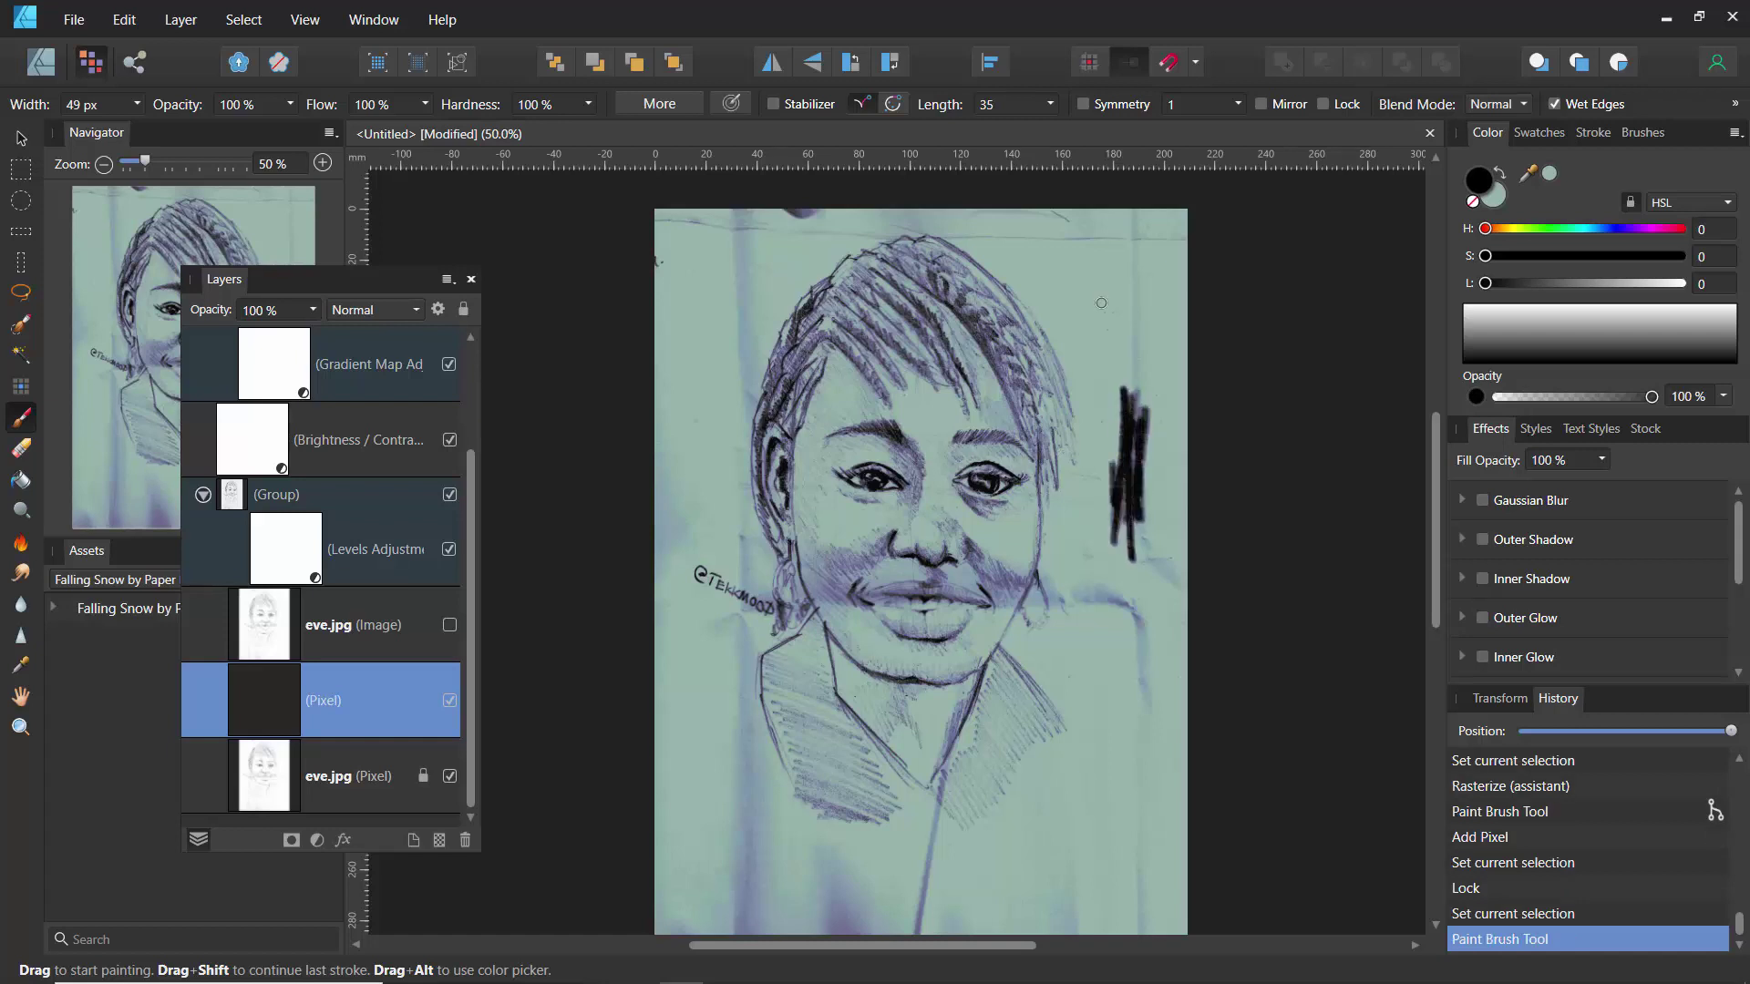
- Paint another black stroke on the background beside the hair and undo the painting on the pixel layer
{"action": "left_click_drag", "start_coordinate": [1101, 303], "coordinate": [1126, 324]}
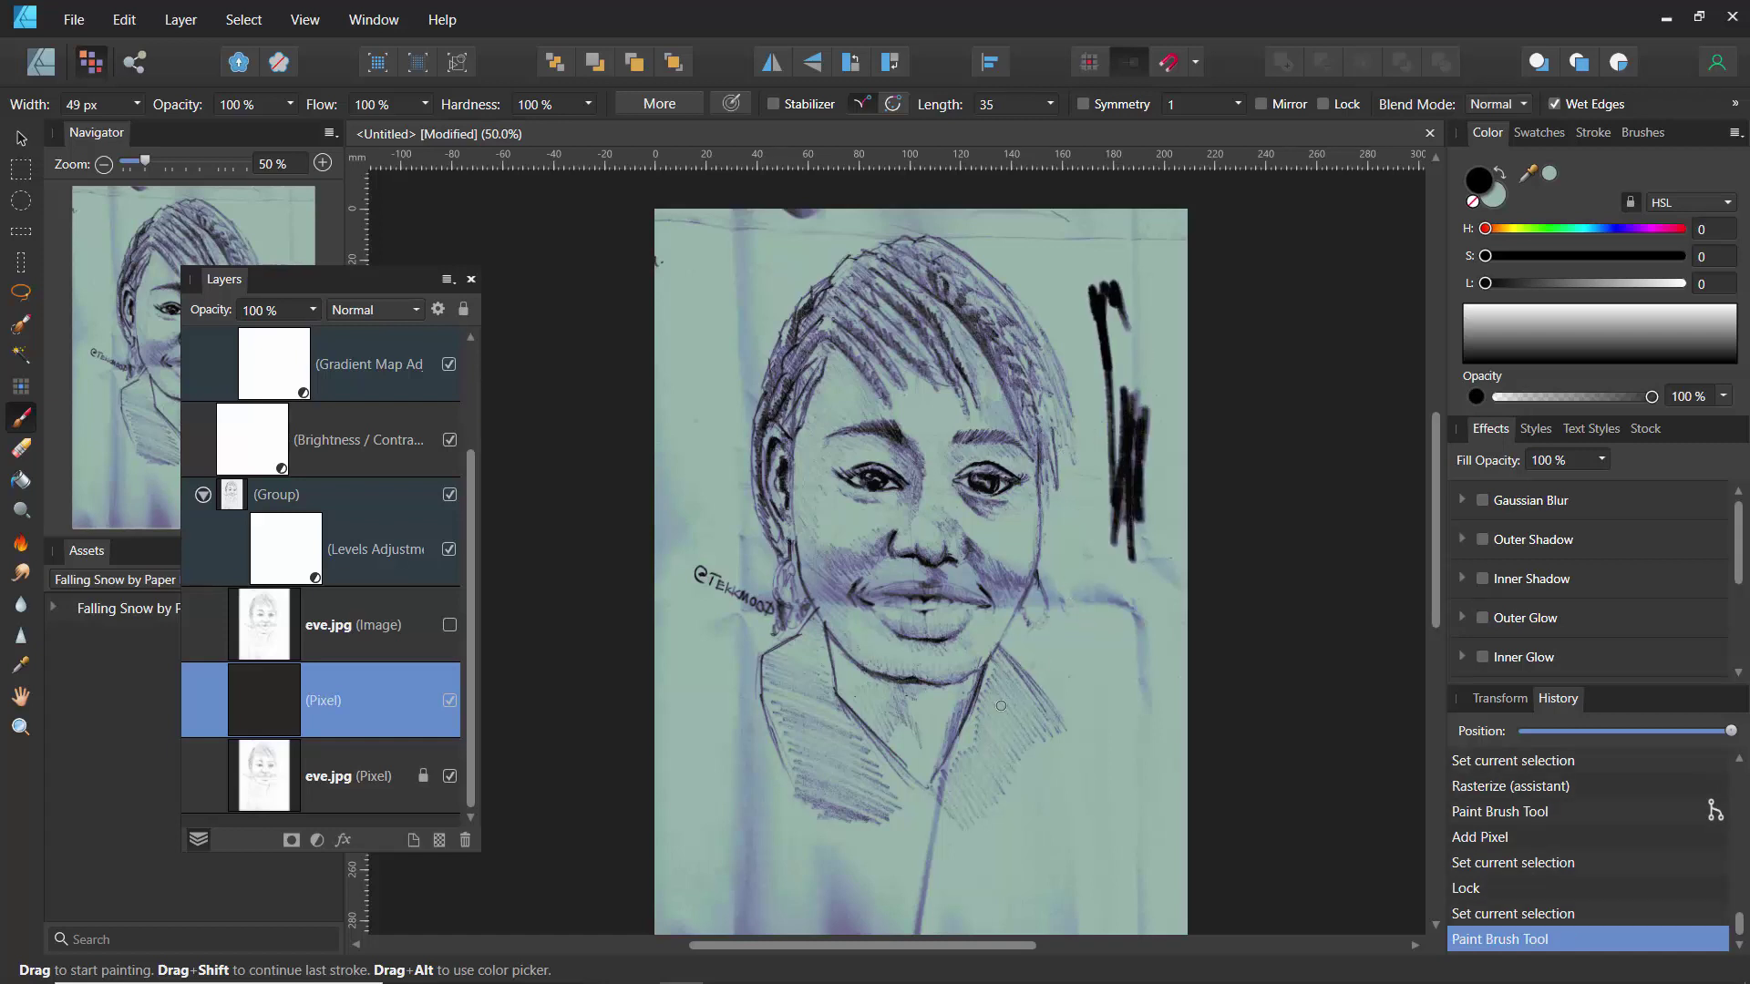
{"action": "key", "text": "ctrl+z"}
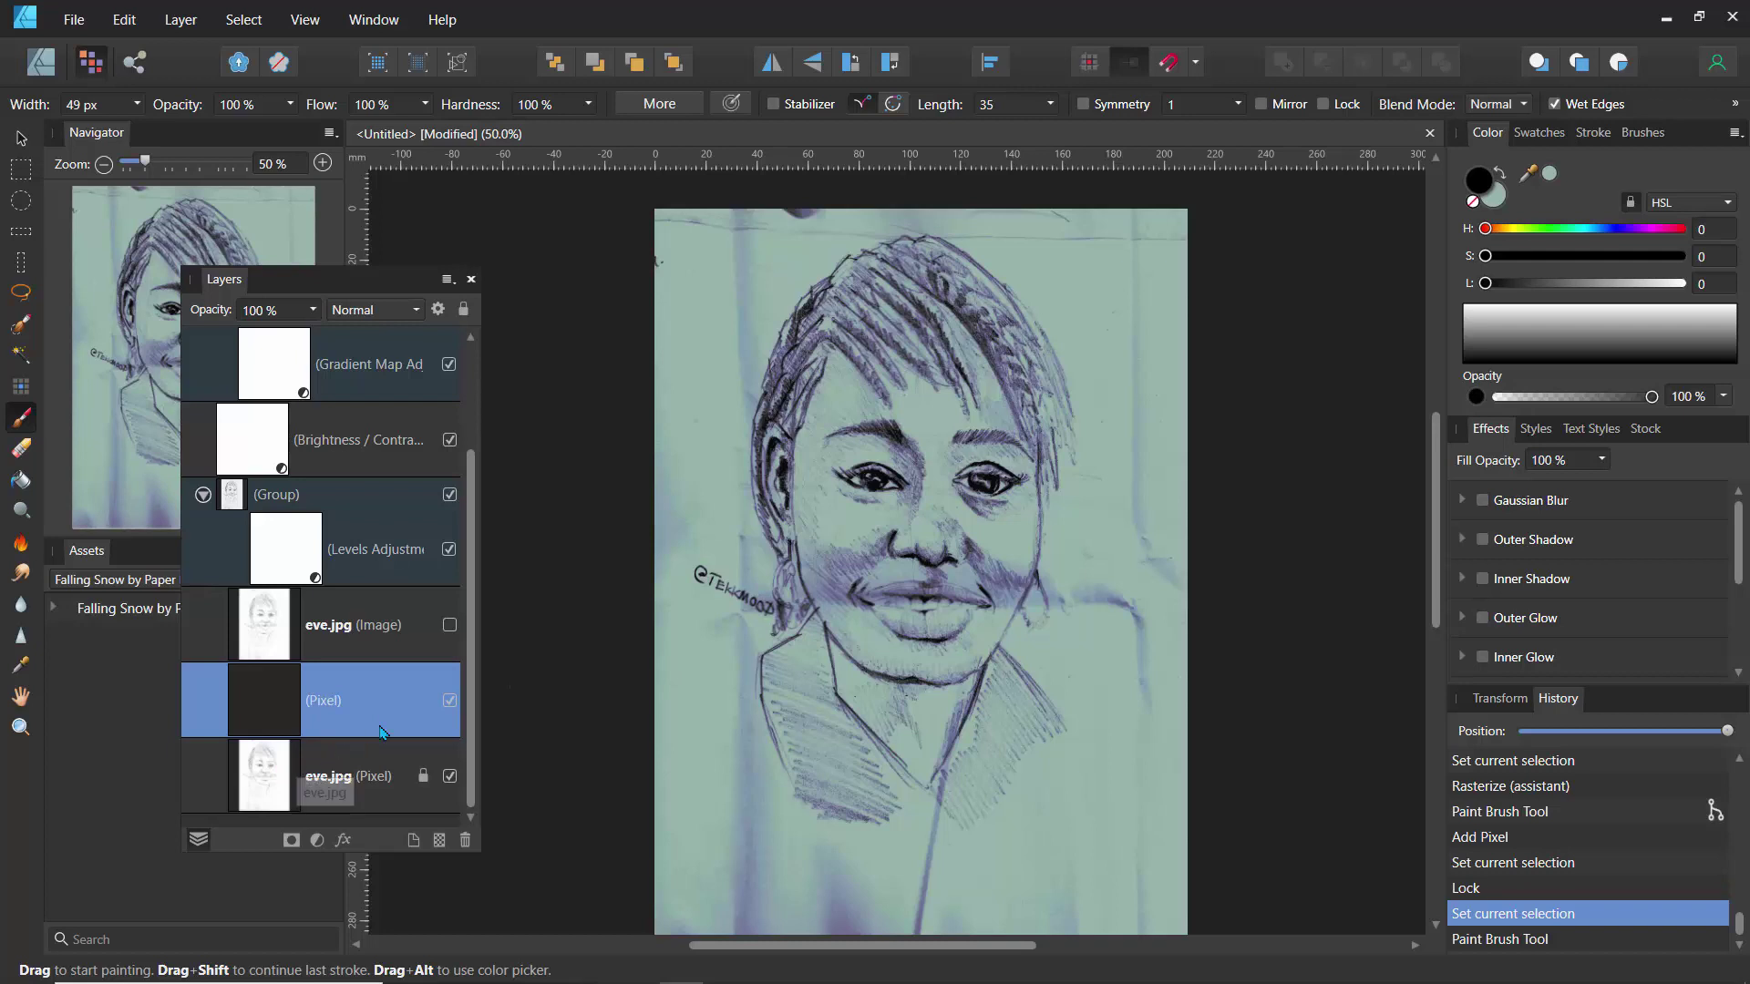
- Move the locked eve.jpg pixel layer out of the inner group to the top of the layer stack, above the Curves adjustment
{"action": "scroll", "coordinate": [479, 418], "scroll_direction": "up", "scroll_amount": 1}
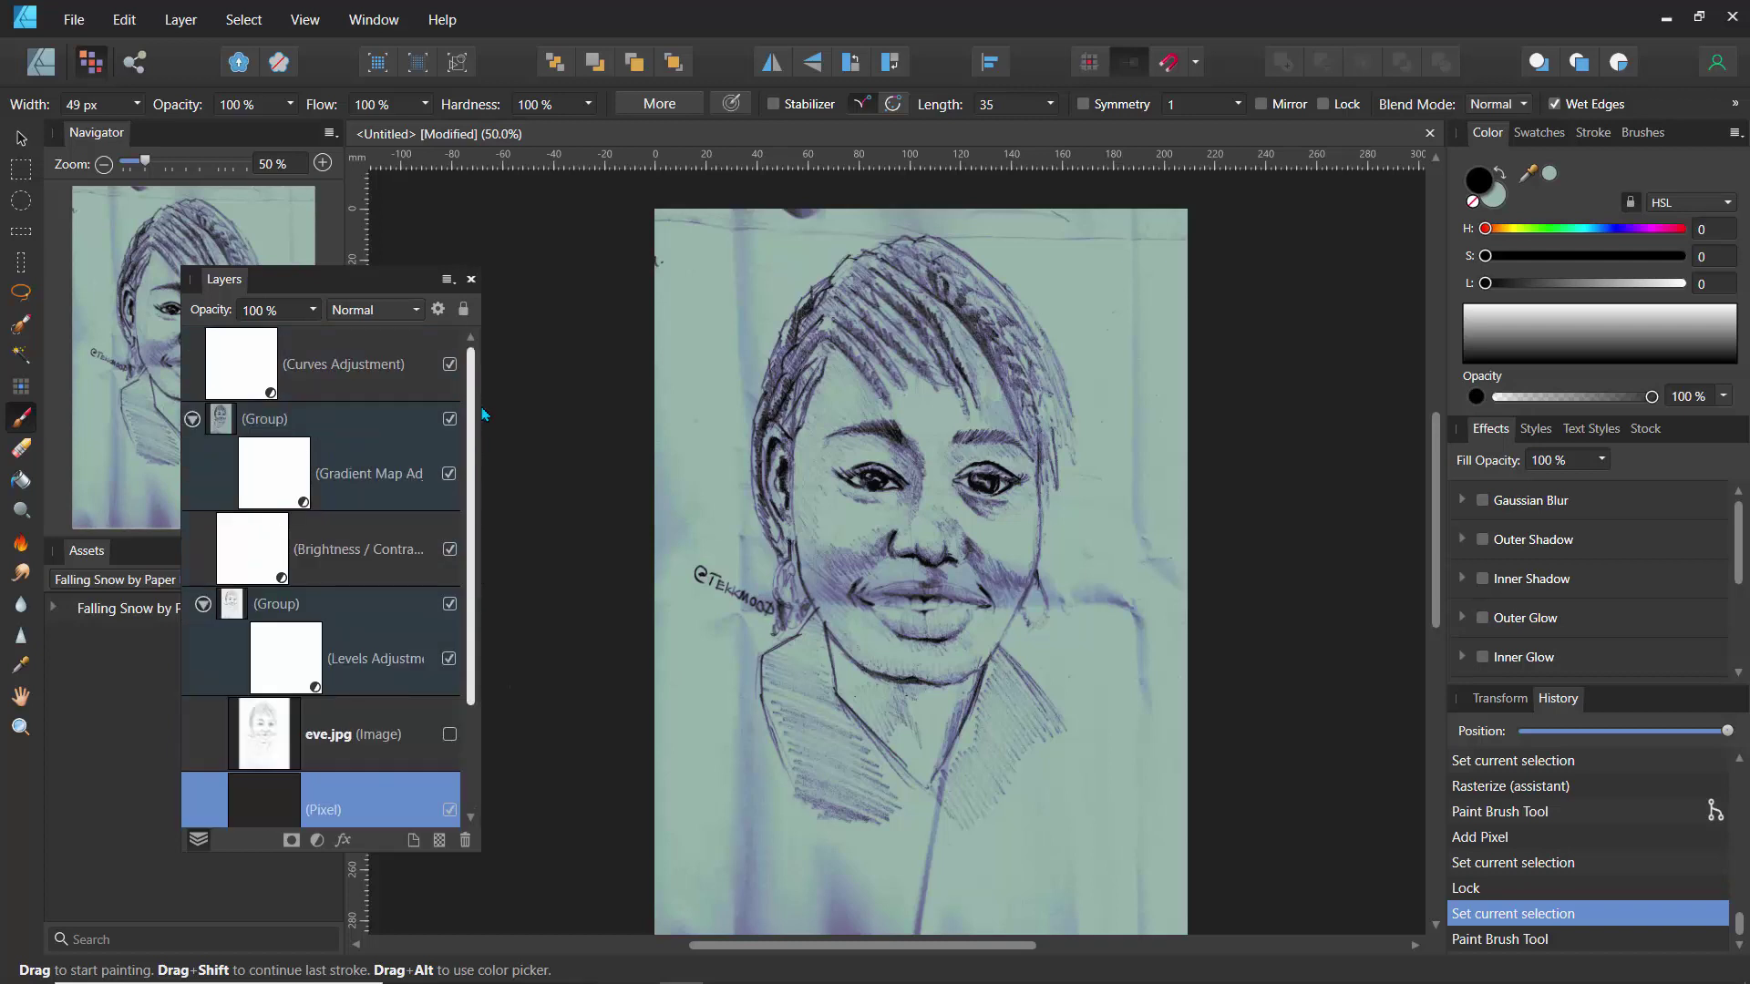
{"action": "scroll", "coordinate": [479, 417], "scroll_direction": "down", "scroll_amount": 1}
{"action": "scroll", "coordinate": [479, 418], "scroll_direction": "up", "scroll_amount": 1}
{"action": "scroll", "coordinate": [388, 679], "scroll_direction": "down", "scroll_amount": 1}
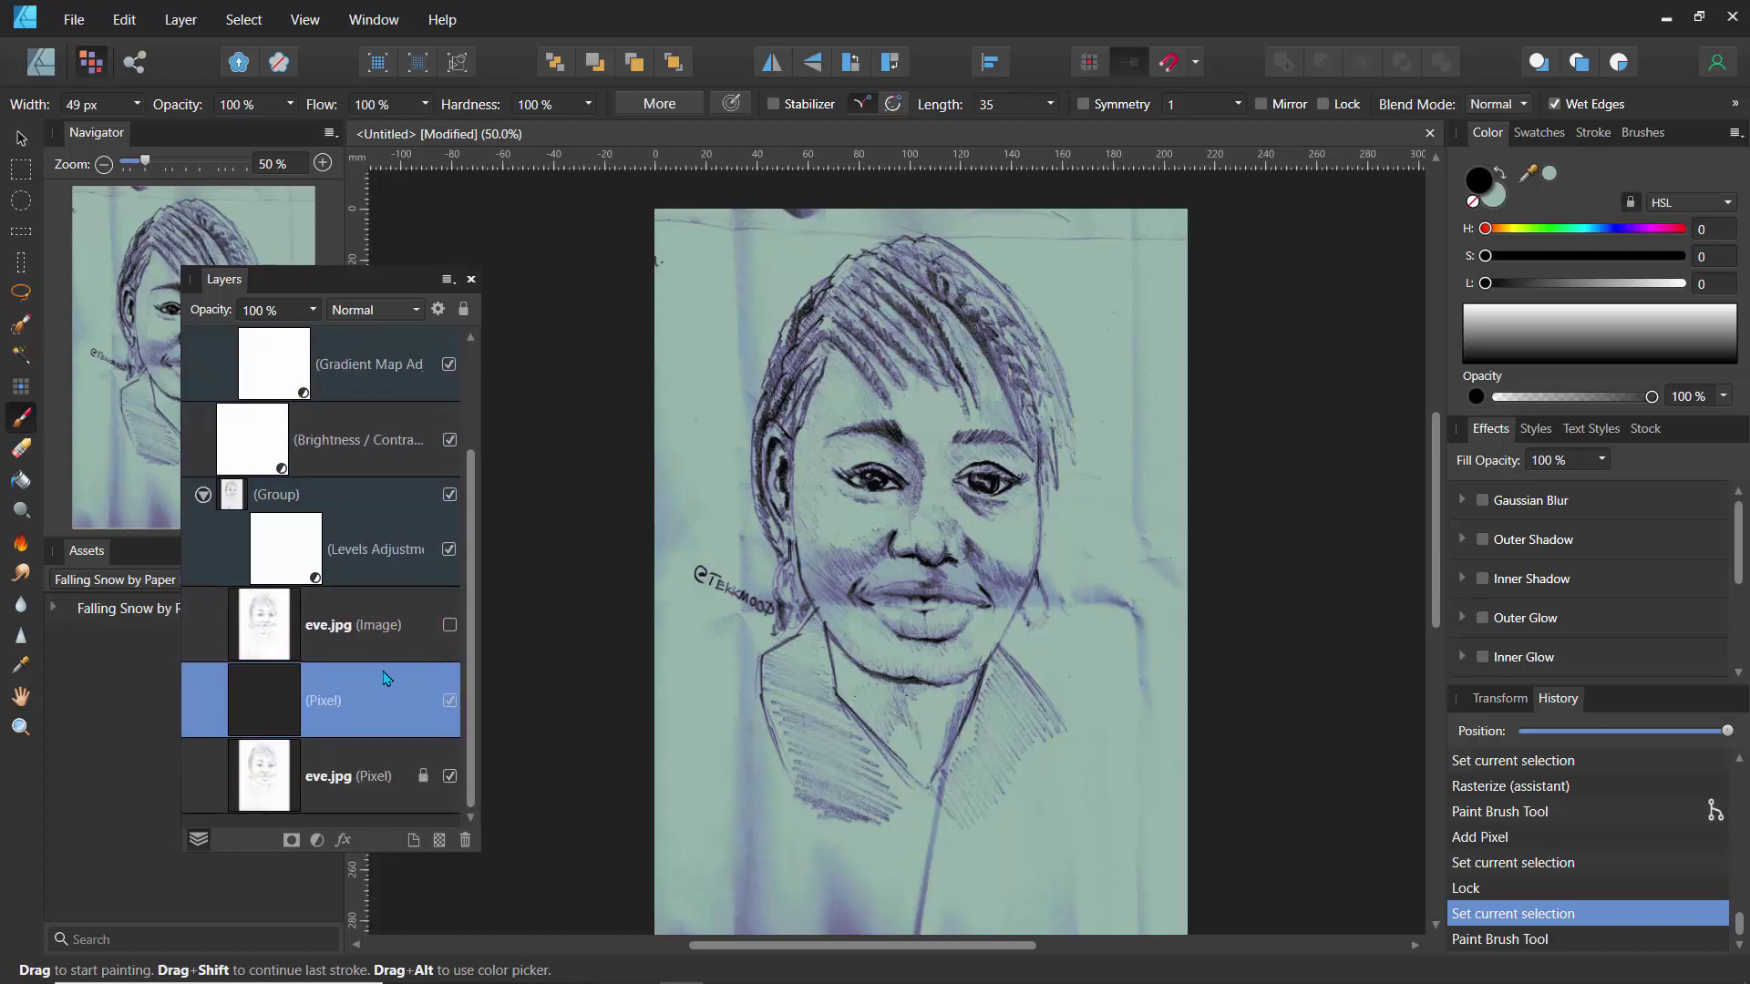
{"action": "left_click", "coordinate": [278, 780]}
{"action": "mouse_move", "coordinate": [275, 780]}
{"action": "left_mouse_down"}
{"action": "mouse_move", "coordinate": [255, 269]}
{"action": "mouse_move", "coordinate": [290, 422]}
{"action": "mouse_move", "coordinate": [270, 283]}
{"action": "left_mouse_up"}
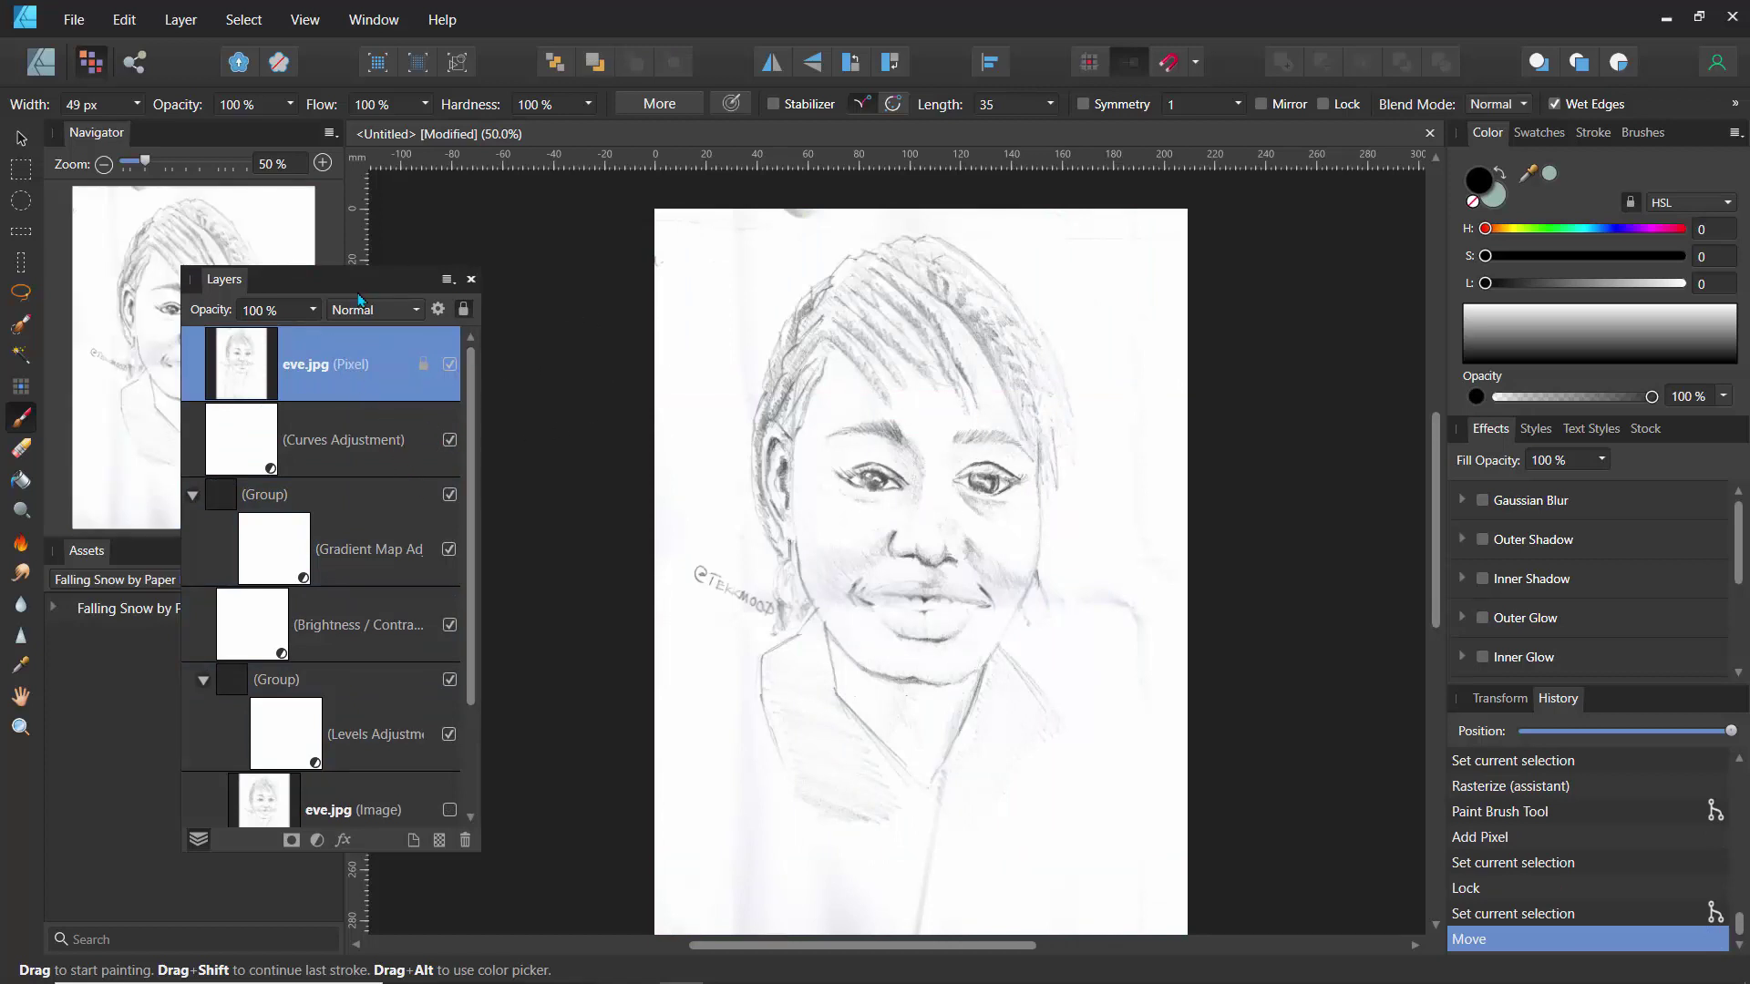
{"action": "left_click_drag", "start_coordinate": [358, 299], "coordinate": [505, 305]}
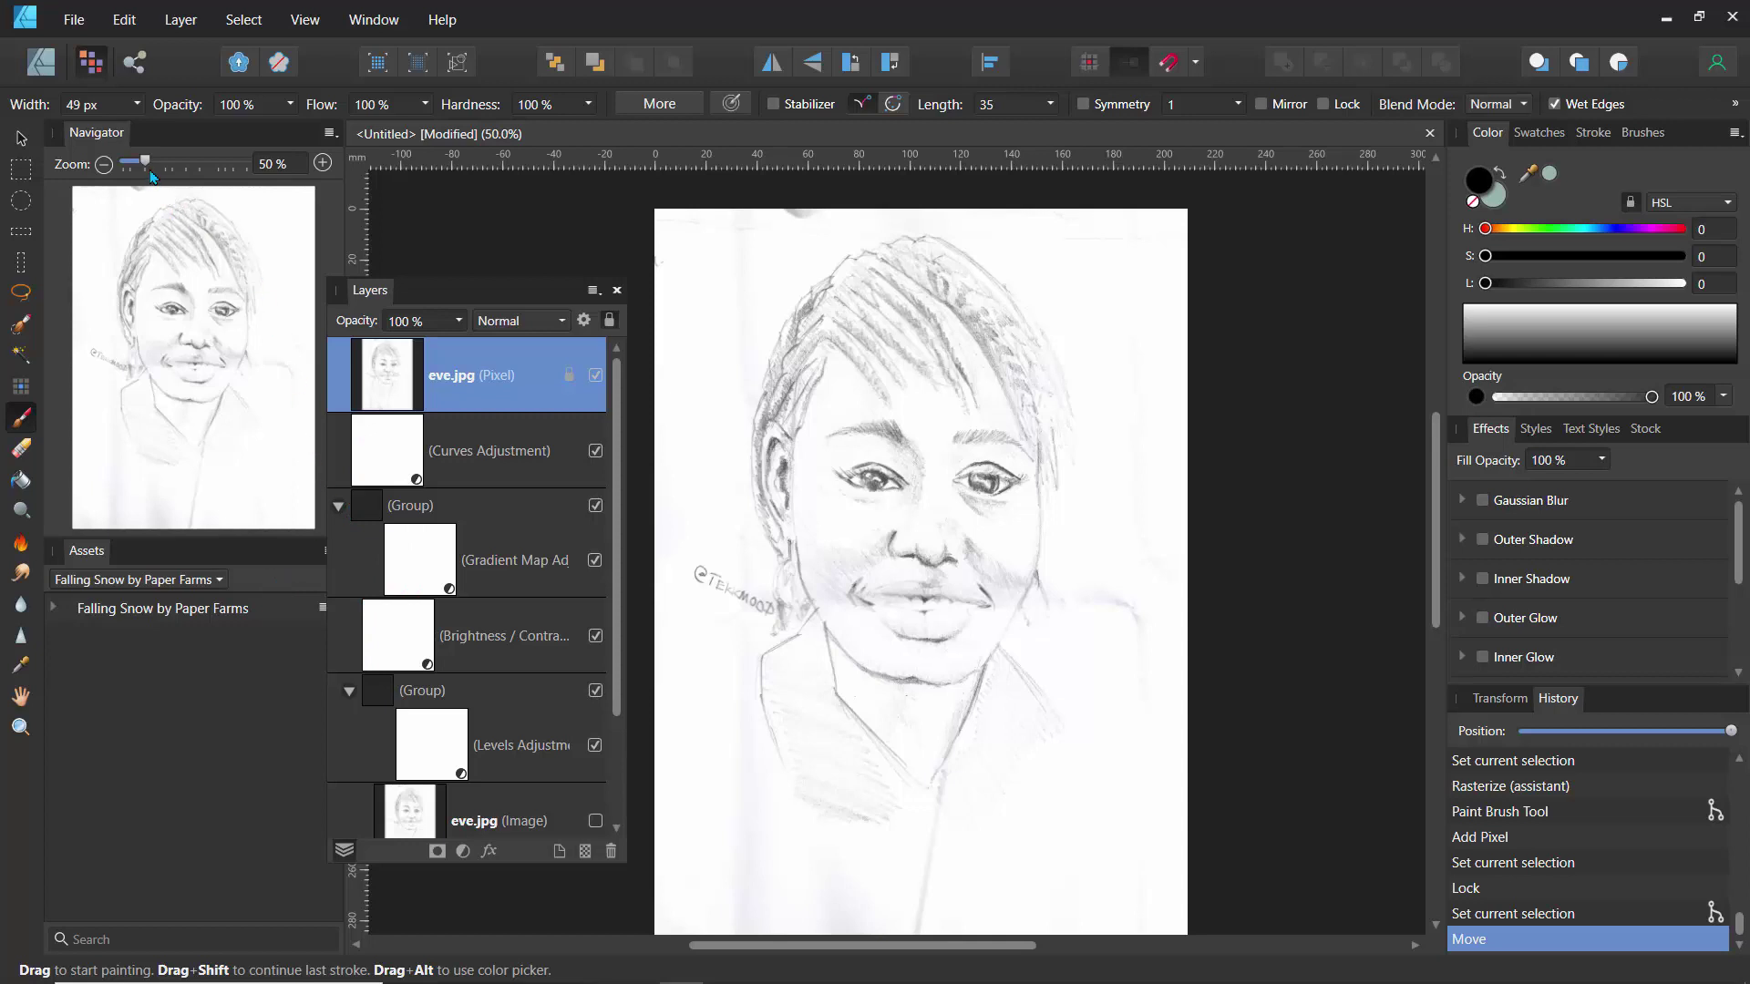
- Sample the paper white beside the hair with the Color Picker and return to the Paint Brush Tool with black active
{"action": "left_click_drag", "start_coordinate": [146, 163], "coordinate": [154, 163]}
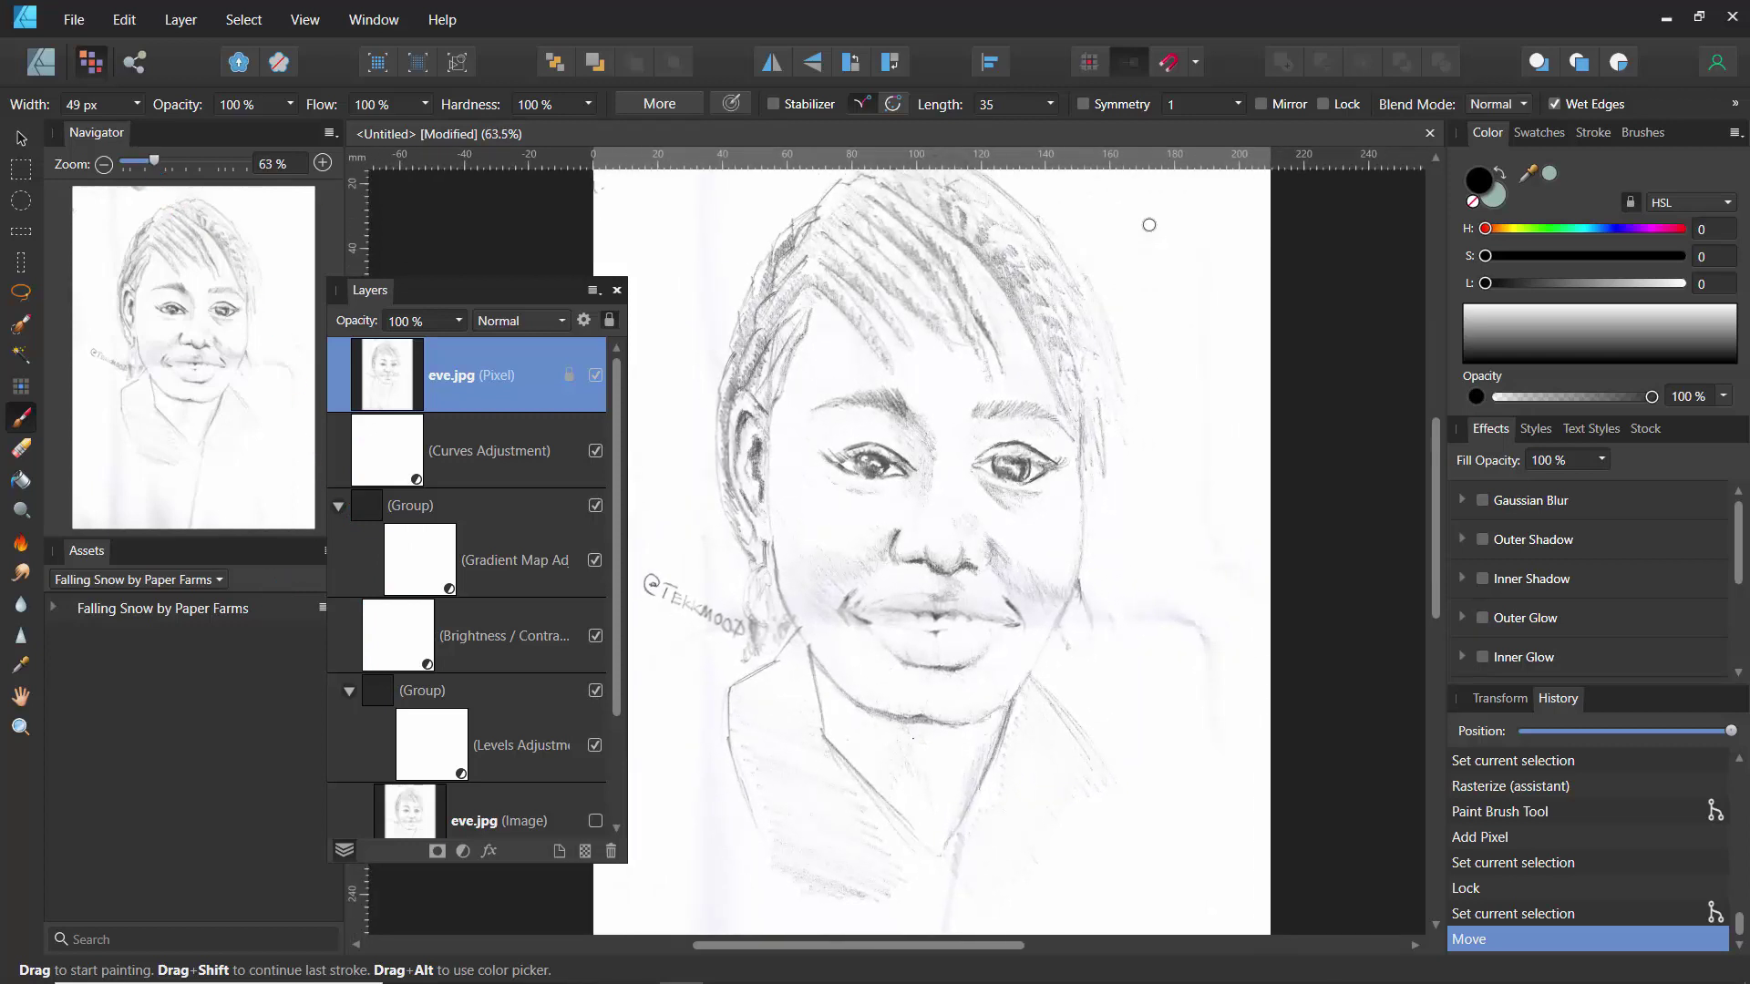
{"action": "key", "text": "i"}
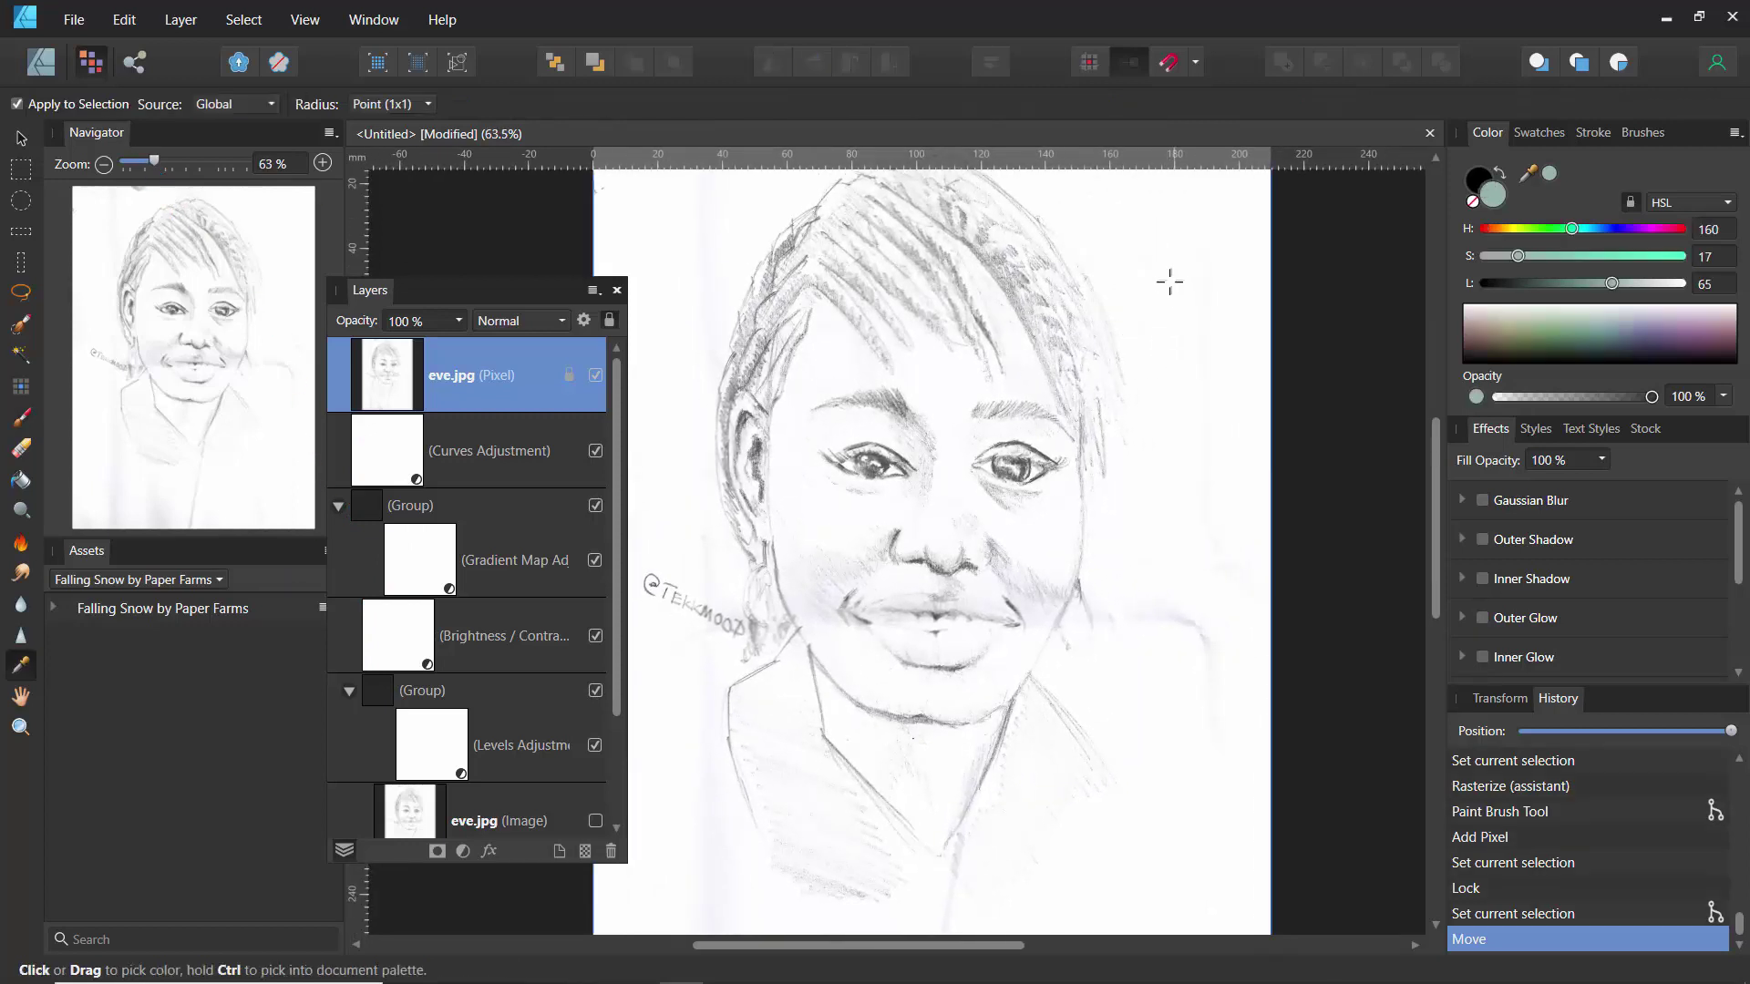
{"action": "left_click", "coordinate": [1166, 290]}
{"action": "key", "text": "b"}
{"action": "key", "text": "x"}
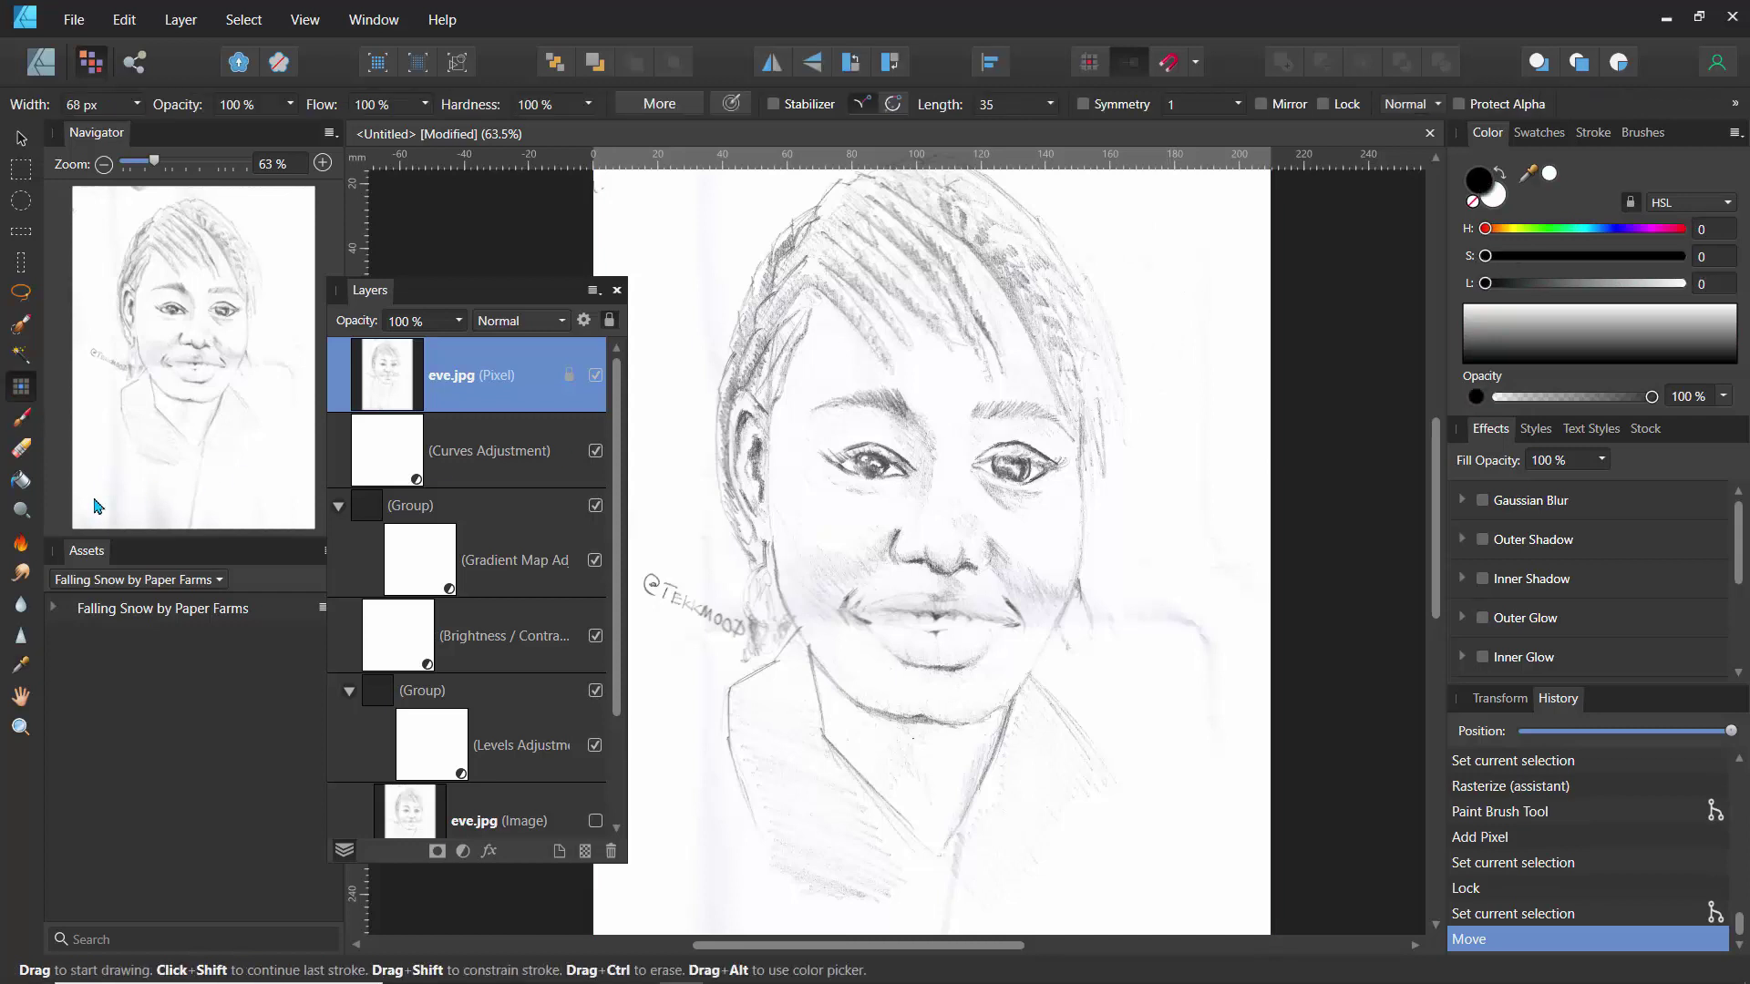
{"action": "left_click", "coordinate": [23, 427]}
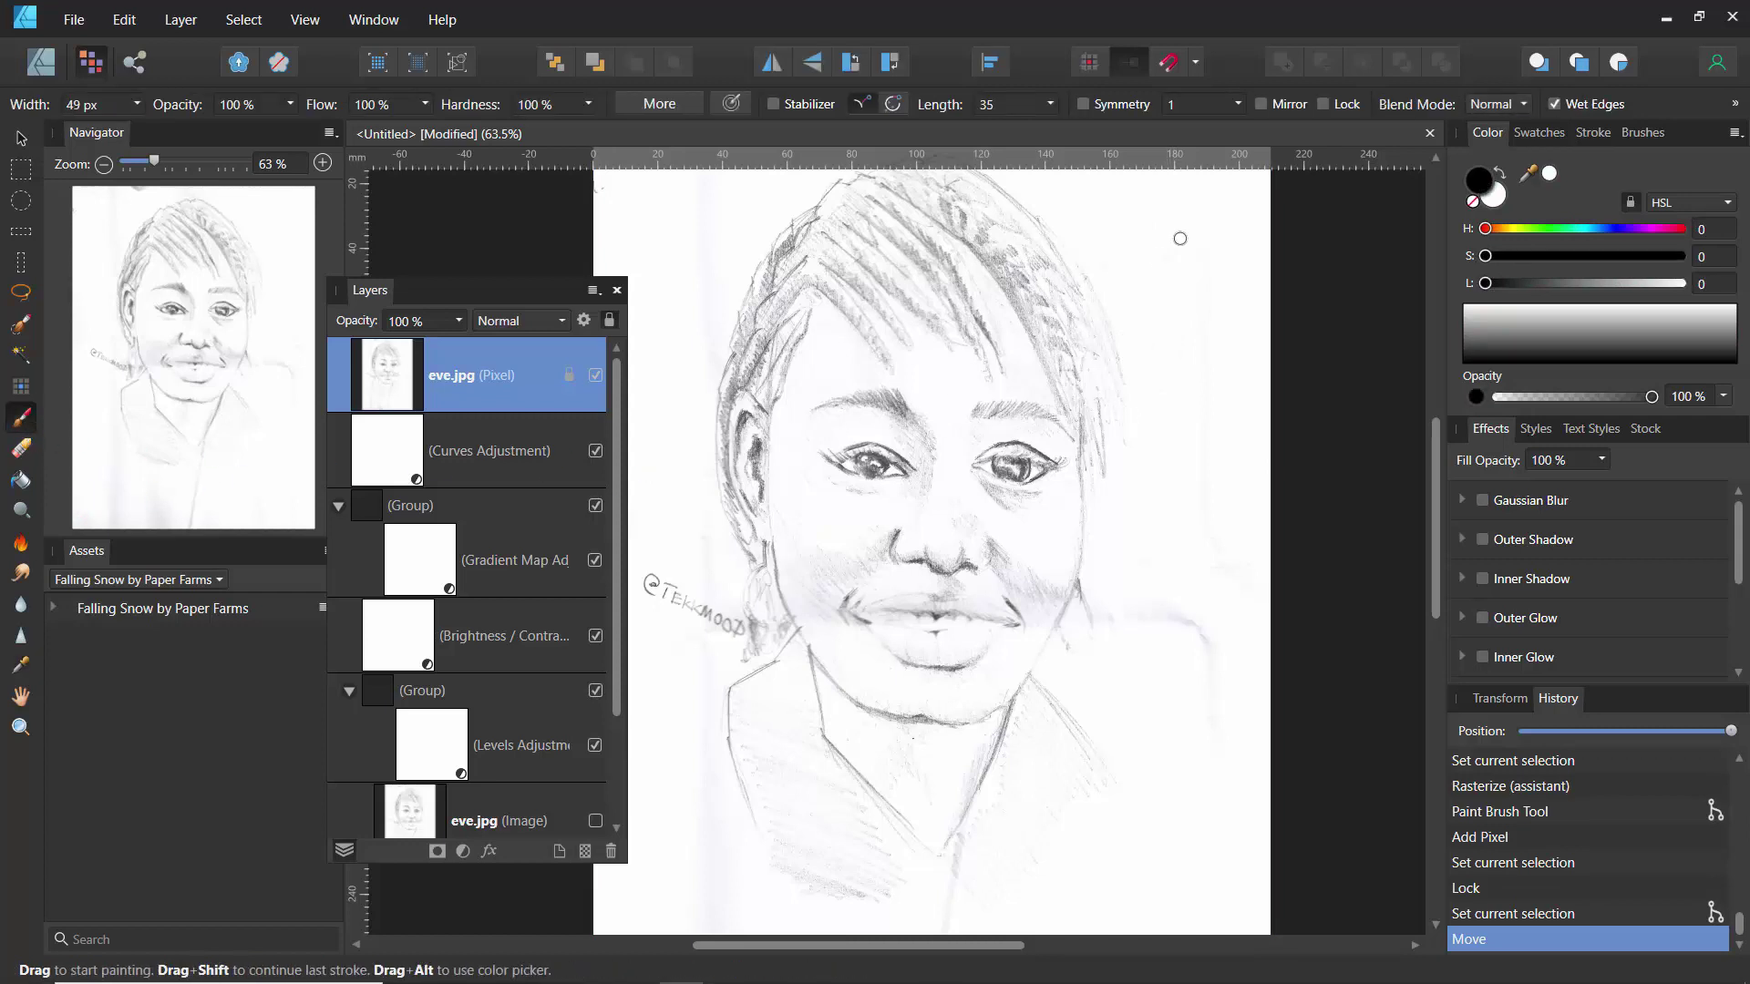
- Paint black 49 px test strokes on the background beside the hair and across the face, re-sampling the paper white after the first ones
{"action": "mouse_move", "coordinate": [1185, 219]}
{"action": "left_mouse_down"}
{"action": "mouse_move", "coordinate": [1194, 315]}
{"action": "mouse_move", "coordinate": [1201, 228]}
{"action": "mouse_move", "coordinate": [1210, 390]}
{"action": "mouse_move", "coordinate": [1211, 216]}
{"action": "mouse_move", "coordinate": [1222, 247]}
{"action": "mouse_move", "coordinate": [1228, 419]}
{"action": "mouse_move", "coordinate": [1228, 256]}
{"action": "mouse_move", "coordinate": [1234, 383]}
{"action": "left_mouse_up"}
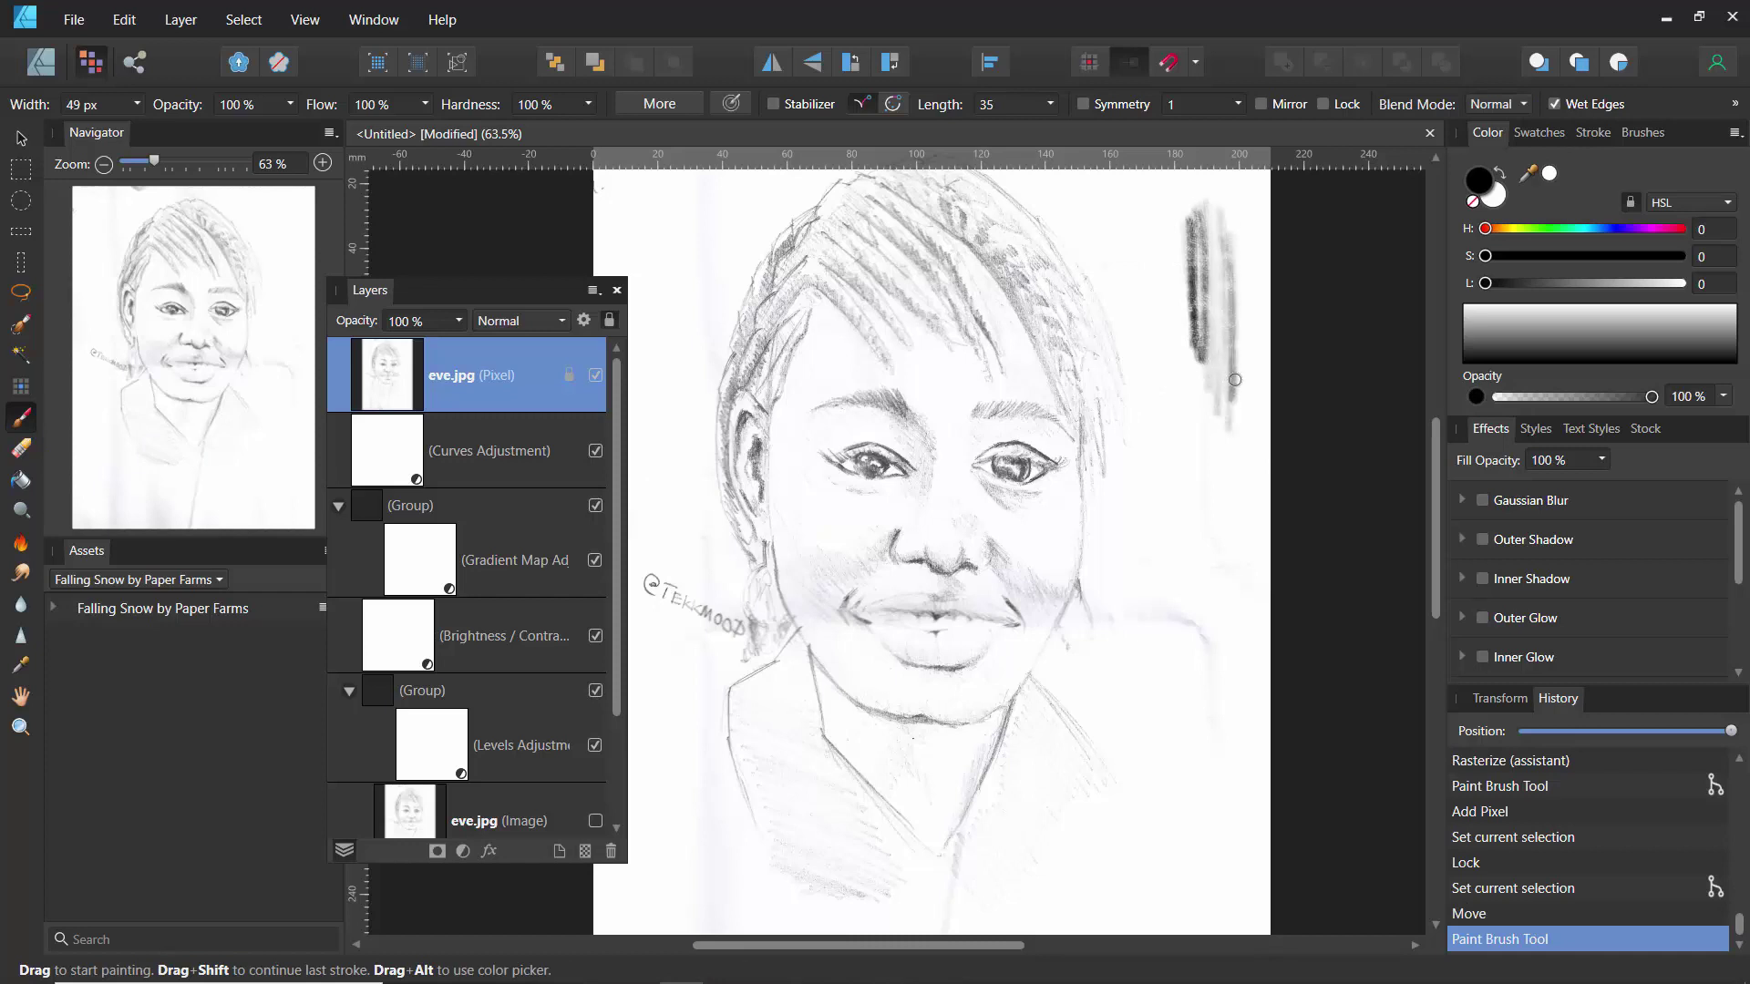
{"action": "key", "text": "i"}
{"action": "left_click", "coordinate": [1140, 282]}
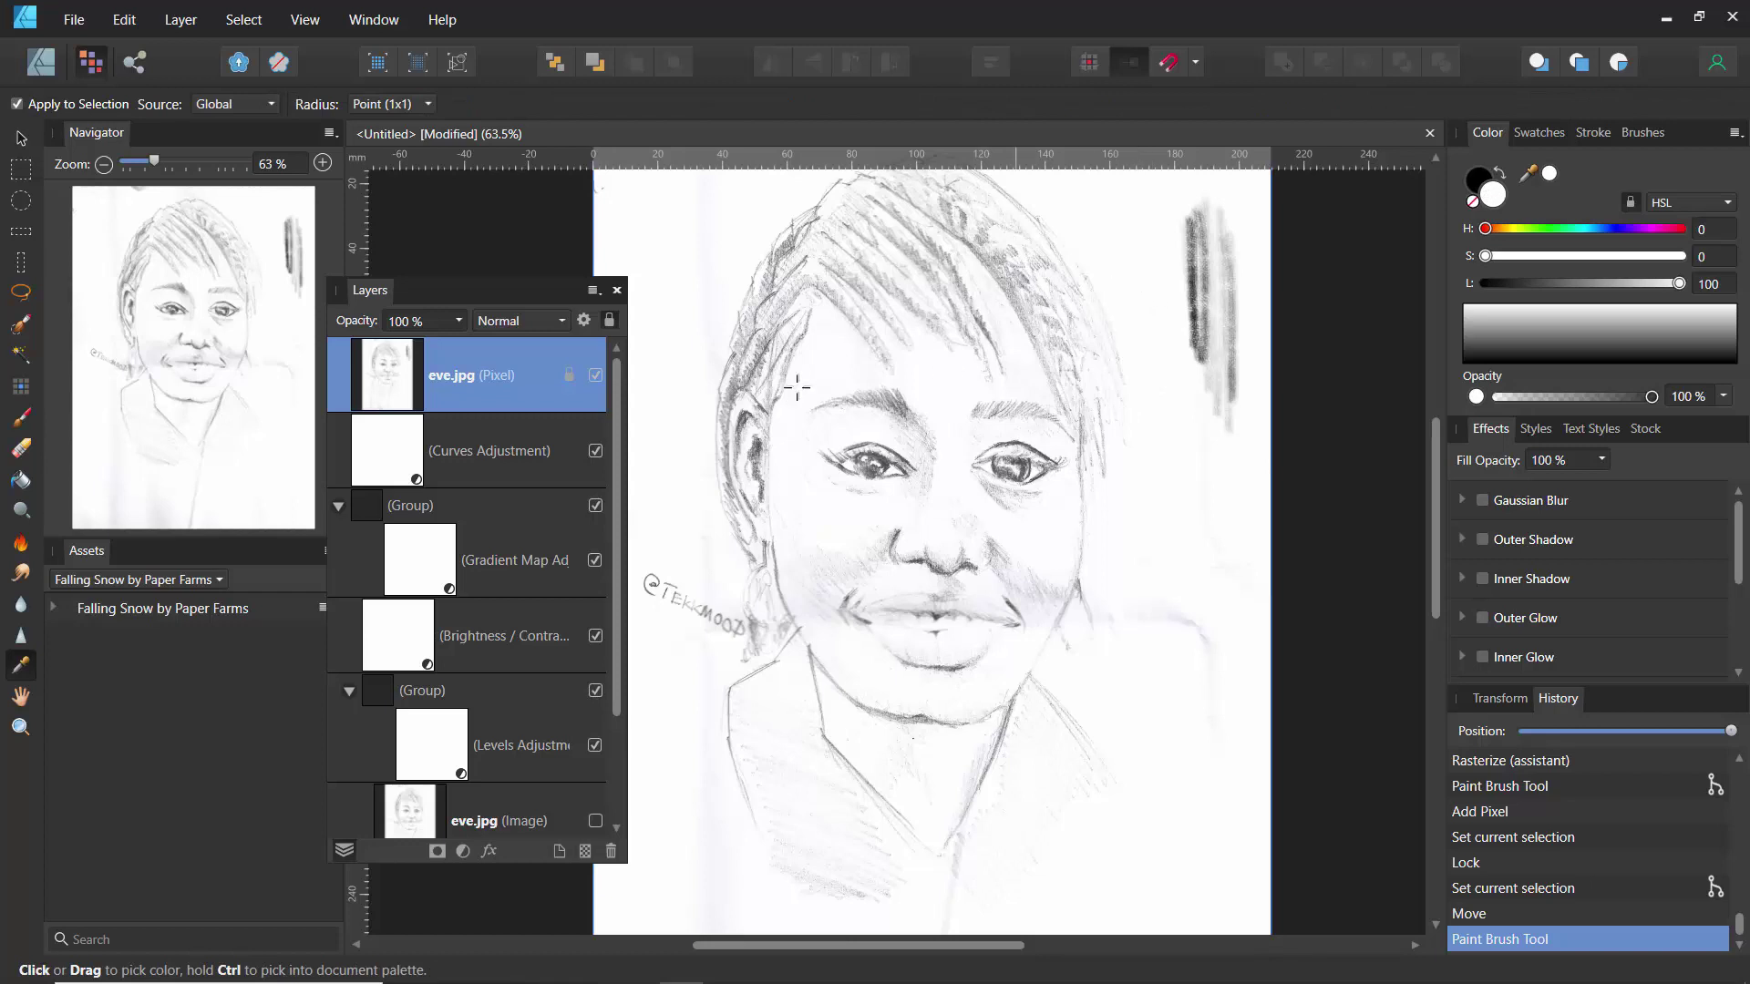
{"action": "left_click", "coordinate": [22, 417]}
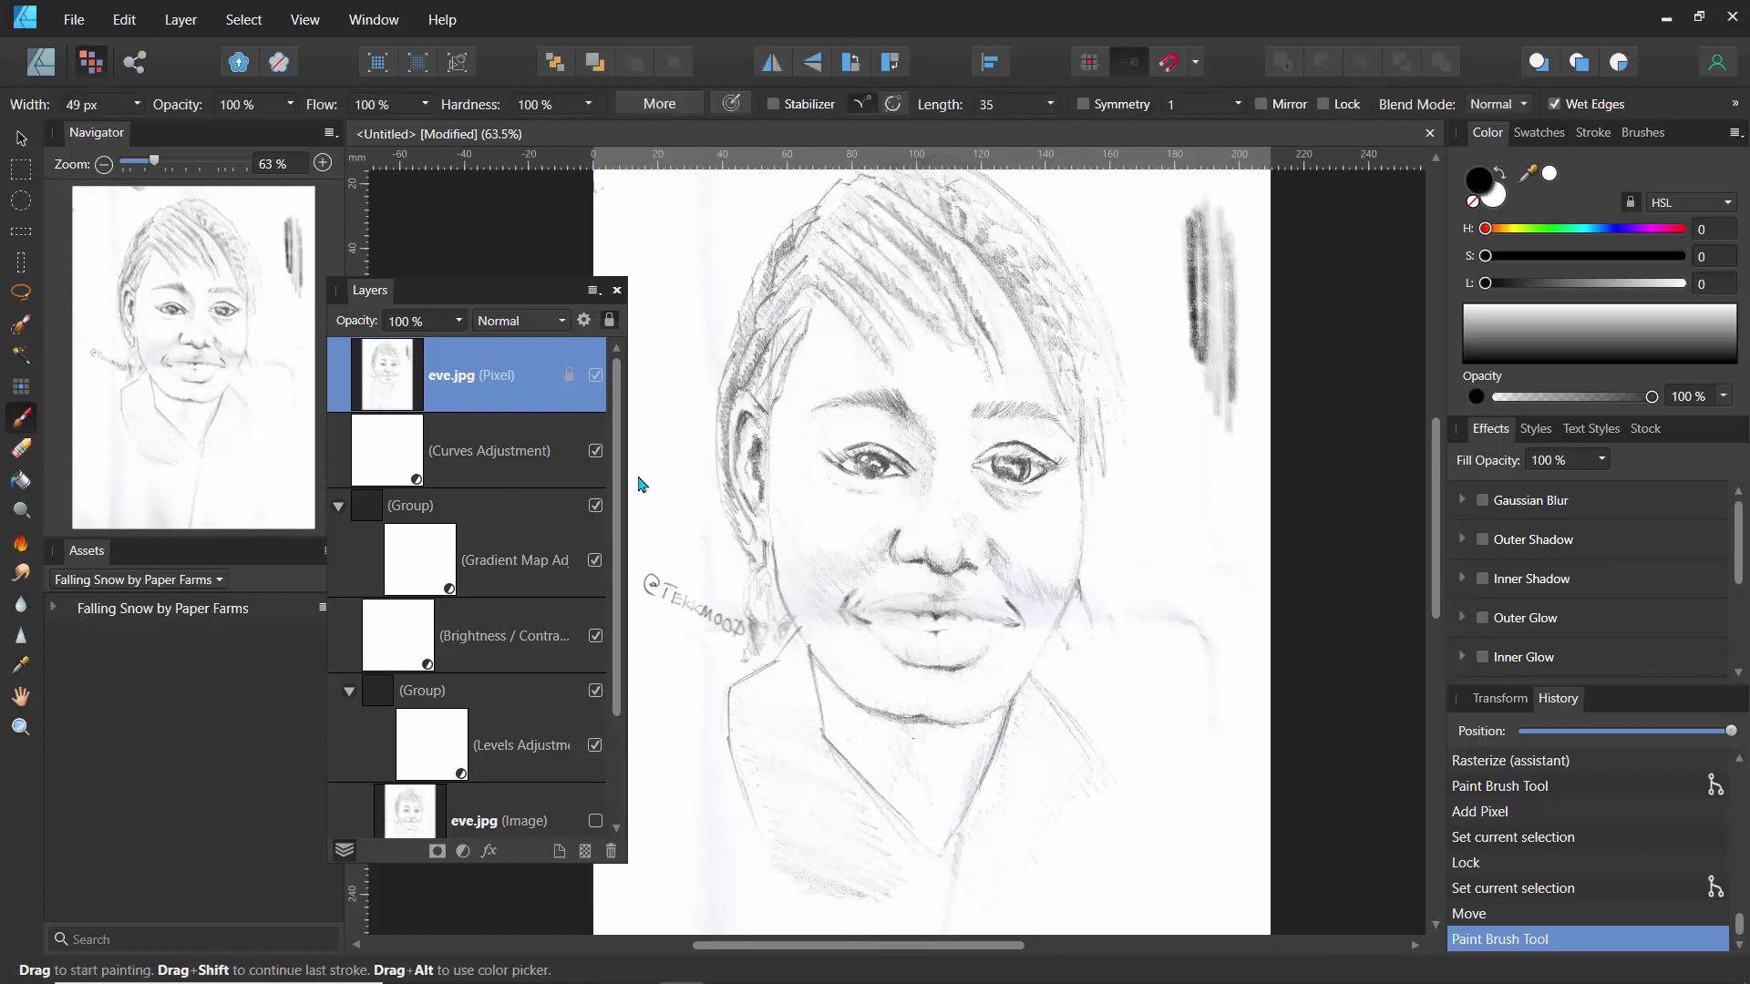
{"action": "key", "text": "x"}
{"action": "left_click", "coordinate": [1158, 220]}
{"action": "left_click_drag", "start_coordinate": [1163, 211], "coordinate": [1178, 450]}
{"action": "mouse_move", "coordinate": [1111, 237]}
{"action": "left_mouse_down"}
{"action": "mouse_move", "coordinate": [1153, 458]}
{"action": "mouse_move", "coordinate": [1110, 460]}
{"action": "left_mouse_up"}
{"action": "mouse_move", "coordinate": [1038, 297]}
{"action": "left_mouse_down"}
{"action": "mouse_move", "coordinate": [1061, 419]}
{"action": "mouse_move", "coordinate": [1012, 397]}
{"action": "mouse_move", "coordinate": [931, 406]}
{"action": "left_mouse_up"}
- Undo all the test strokes and the move of the eve.jpg pixel layer
{"action": "key", "text": "ctrl+z"}
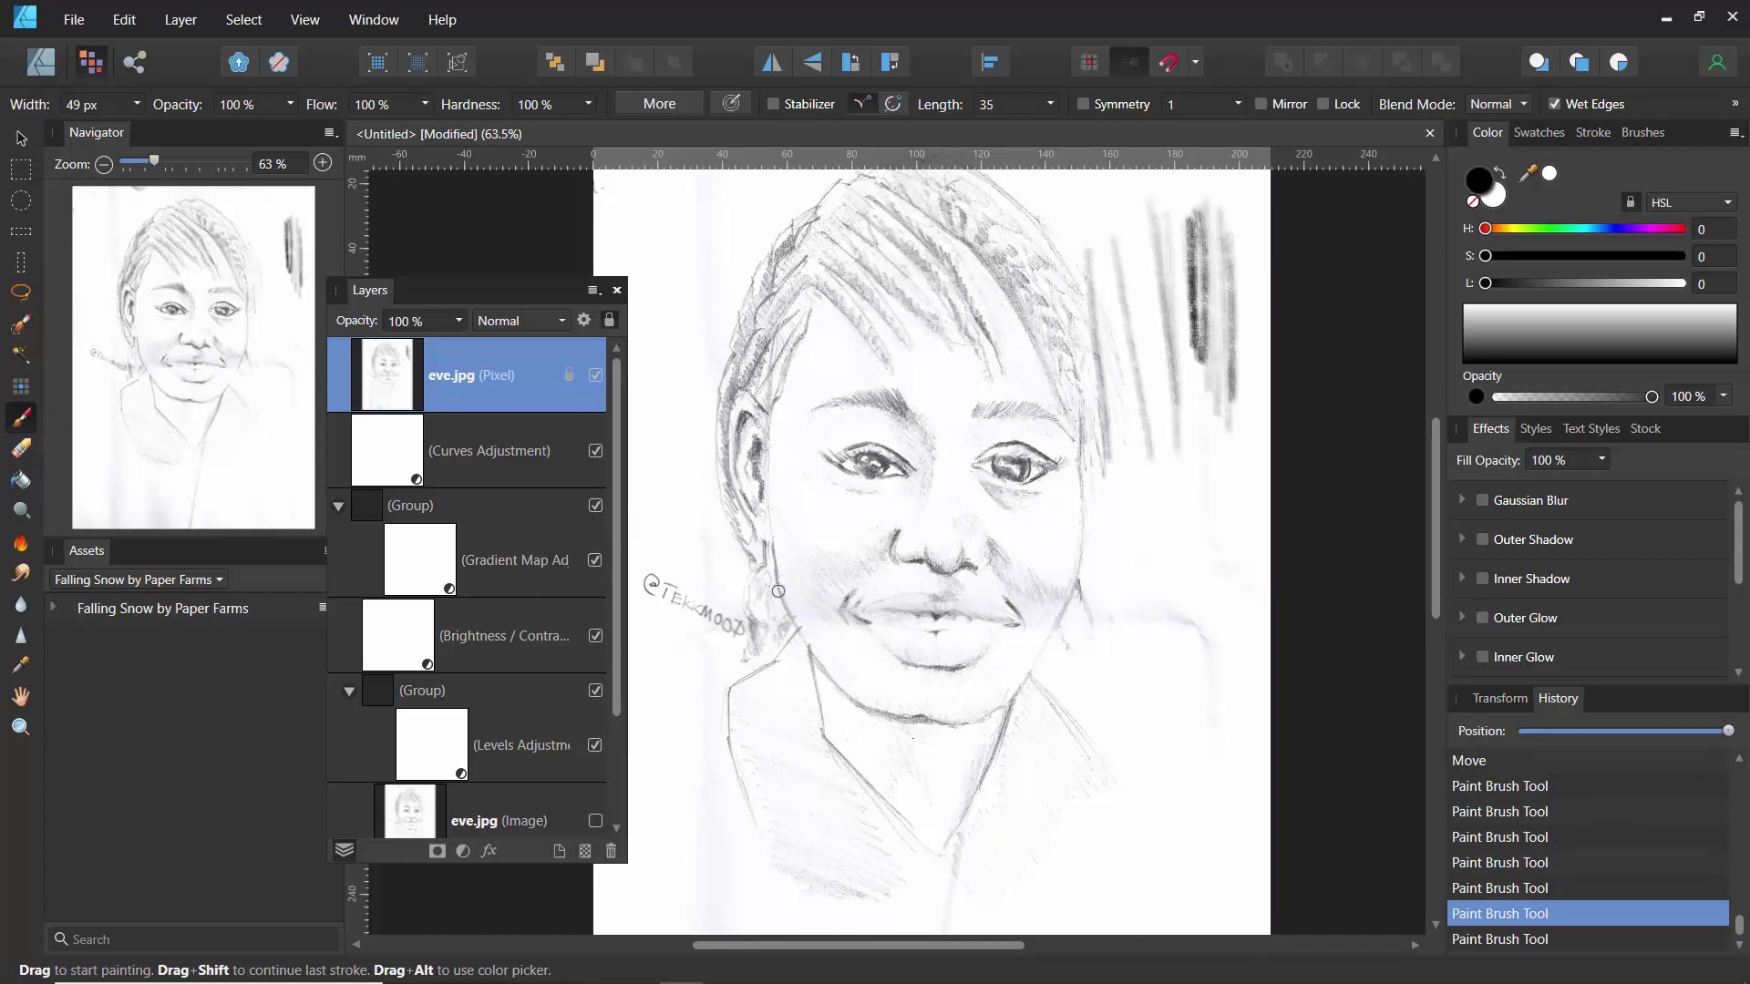
{"action": "key", "text": "ctrl+z"}
{"action": "key", "text": "ctrl+z"}
{"action": "key", "text": "ctrl+z"}
{"action": "key", "text": "ctrl+z"}
{"action": "key", "text": "ctrl+z"}
{"action": "key", "text": "ctrl+z"}
{"action": "key", "text": "ctrl+z"}
{"action": "key", "text": "ctrl+z"}
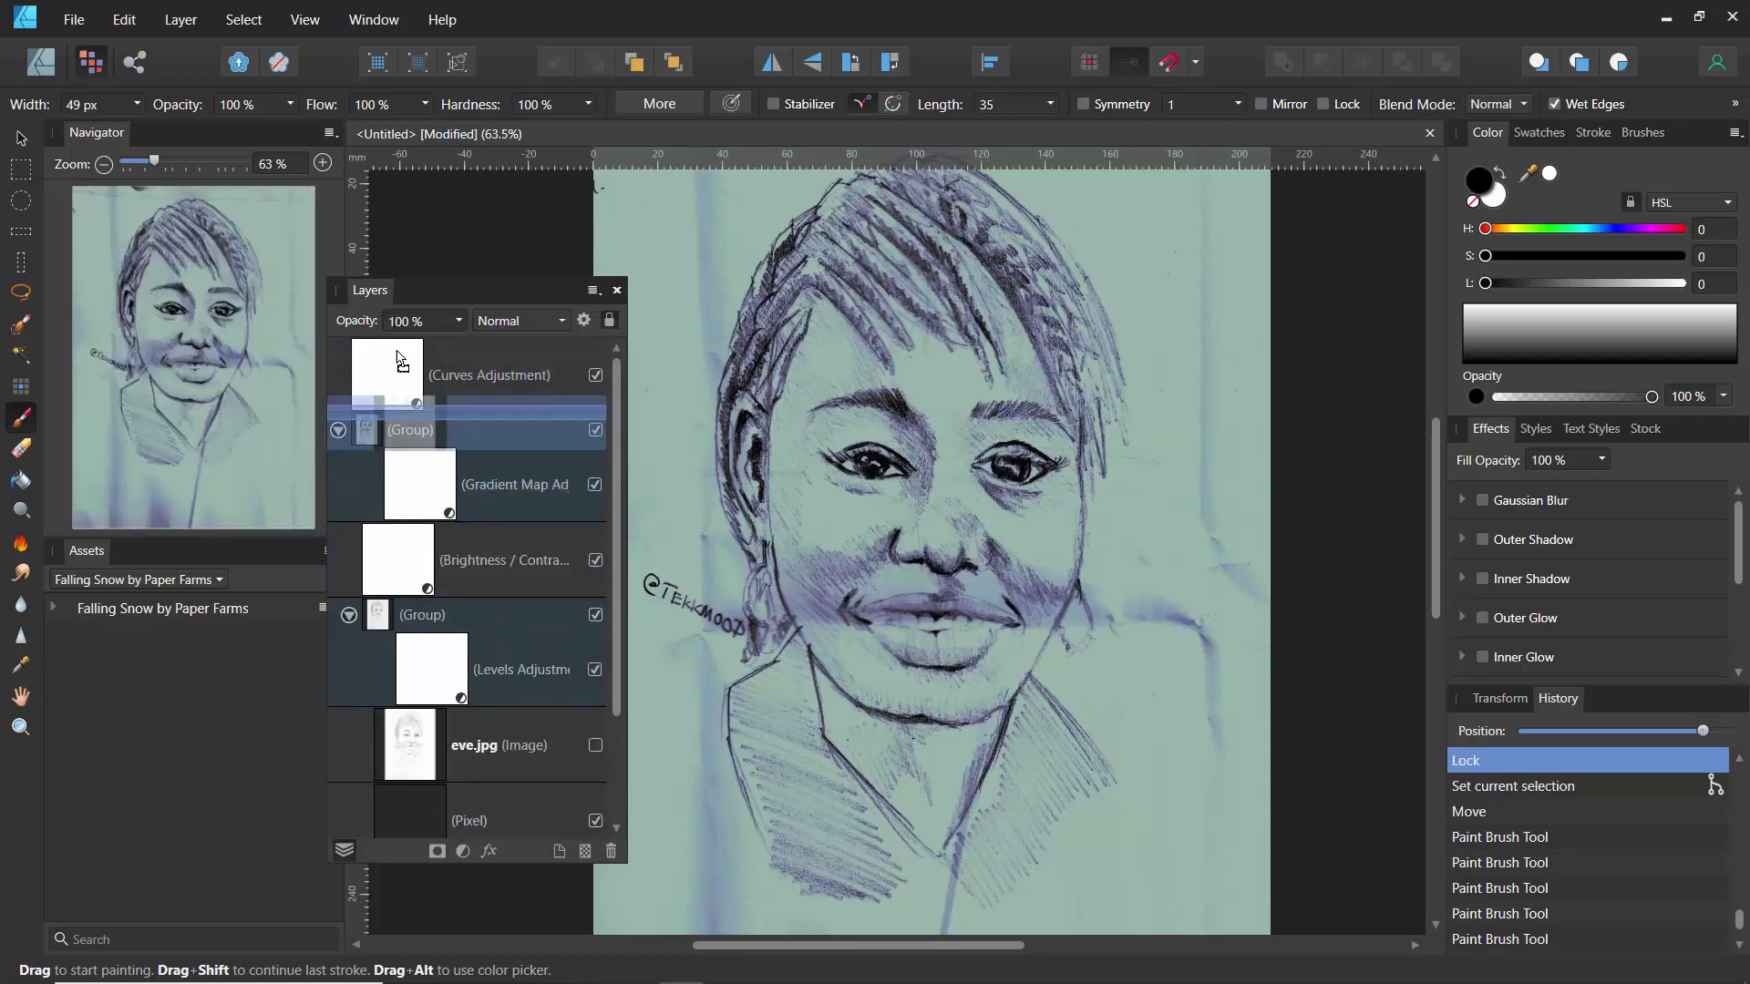
- Bring the eve.jpg pixel layer back to the top of the layer stack, above the Curves adjustment
{"action": "key", "text": "ctrl+shift+z"}
{"action": "key", "text": "ctrl+shift+z"}
{"action": "key", "text": "ctrl+shift+z"}
{"action": "key", "text": "ctrl+shift+z"}
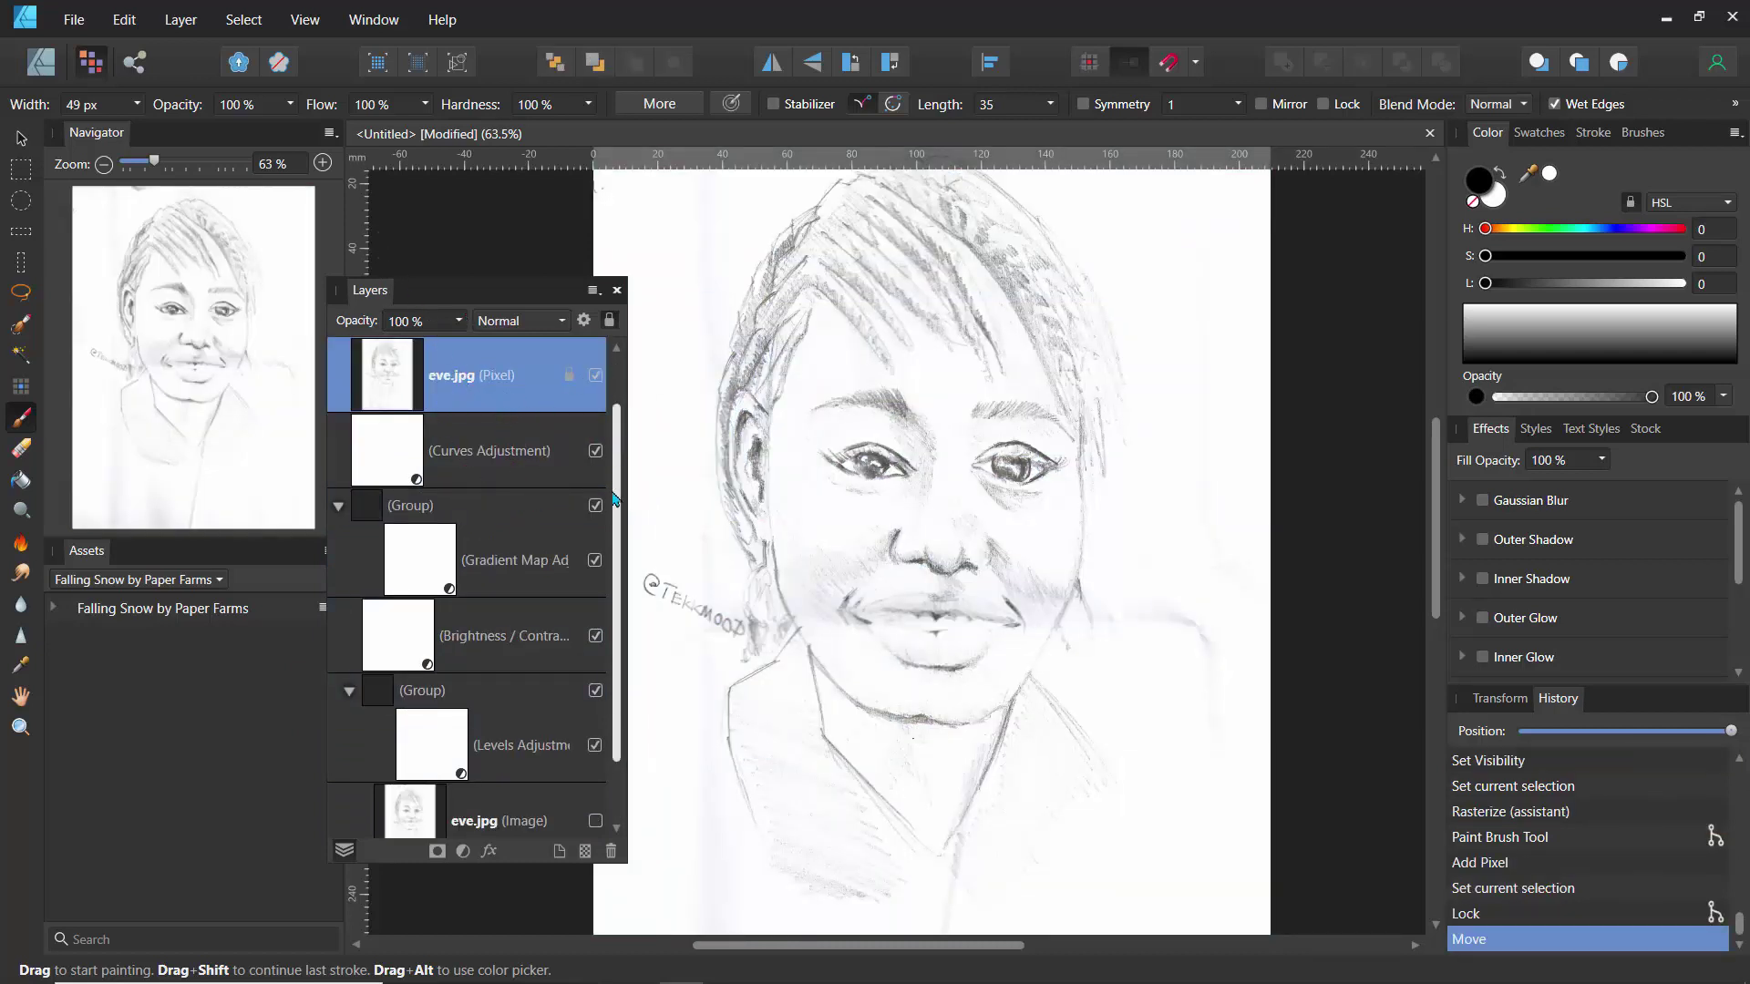
- Make the eve.jpg image layer in the inner group visible and set the top eve.jpg pixel layer's blend mode to Darken
{"action": "scroll", "coordinate": [615, 546], "scroll_direction": "down", "scroll_amount": 2}
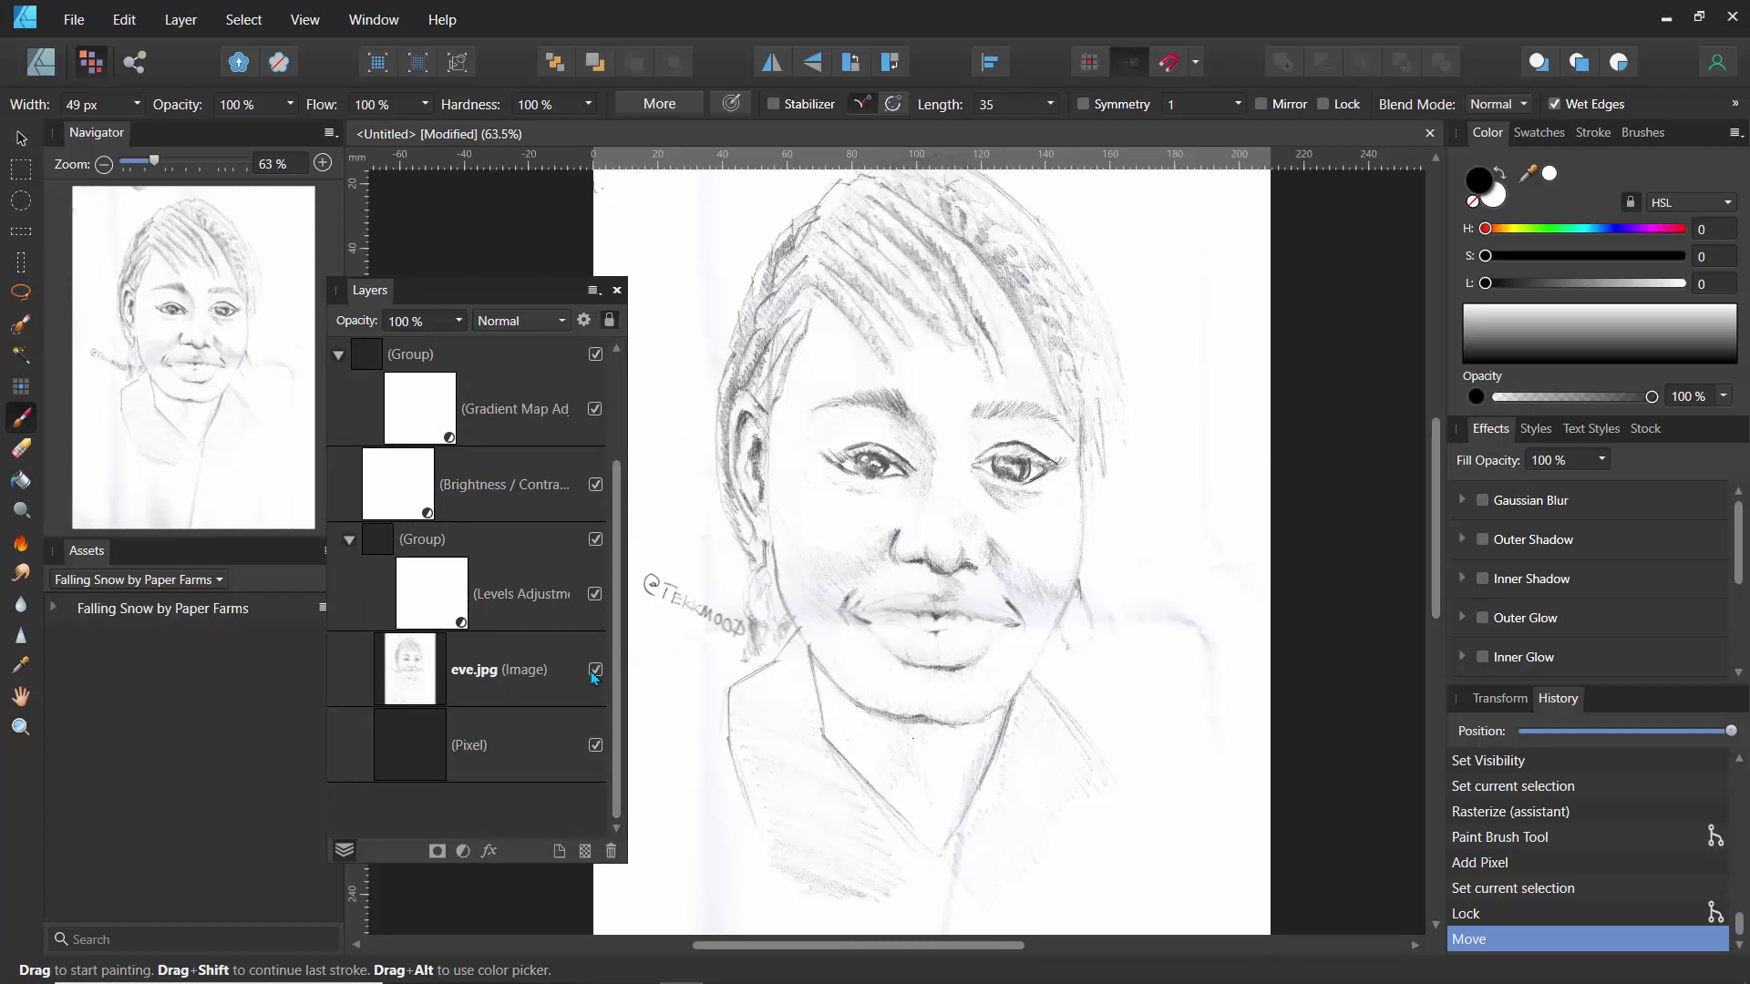
{"action": "scroll", "coordinate": [601, 547], "scroll_direction": "up", "scroll_amount": 2}
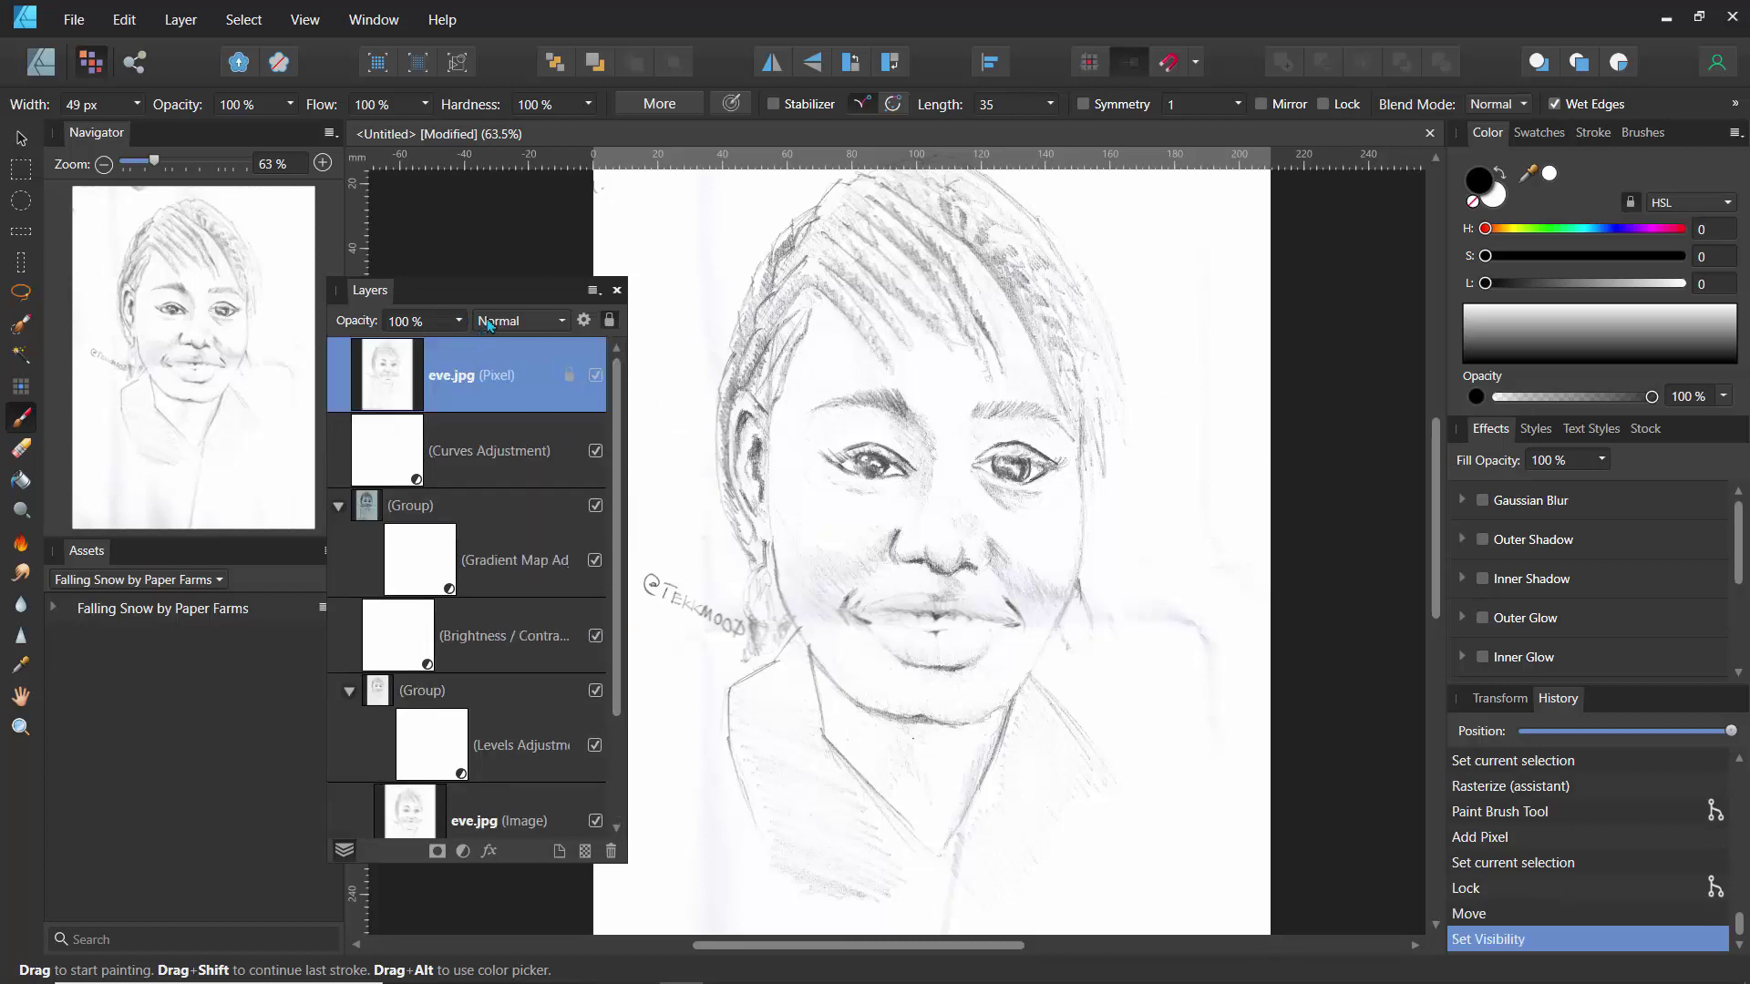
{"action": "left_click", "coordinate": [490, 322]}
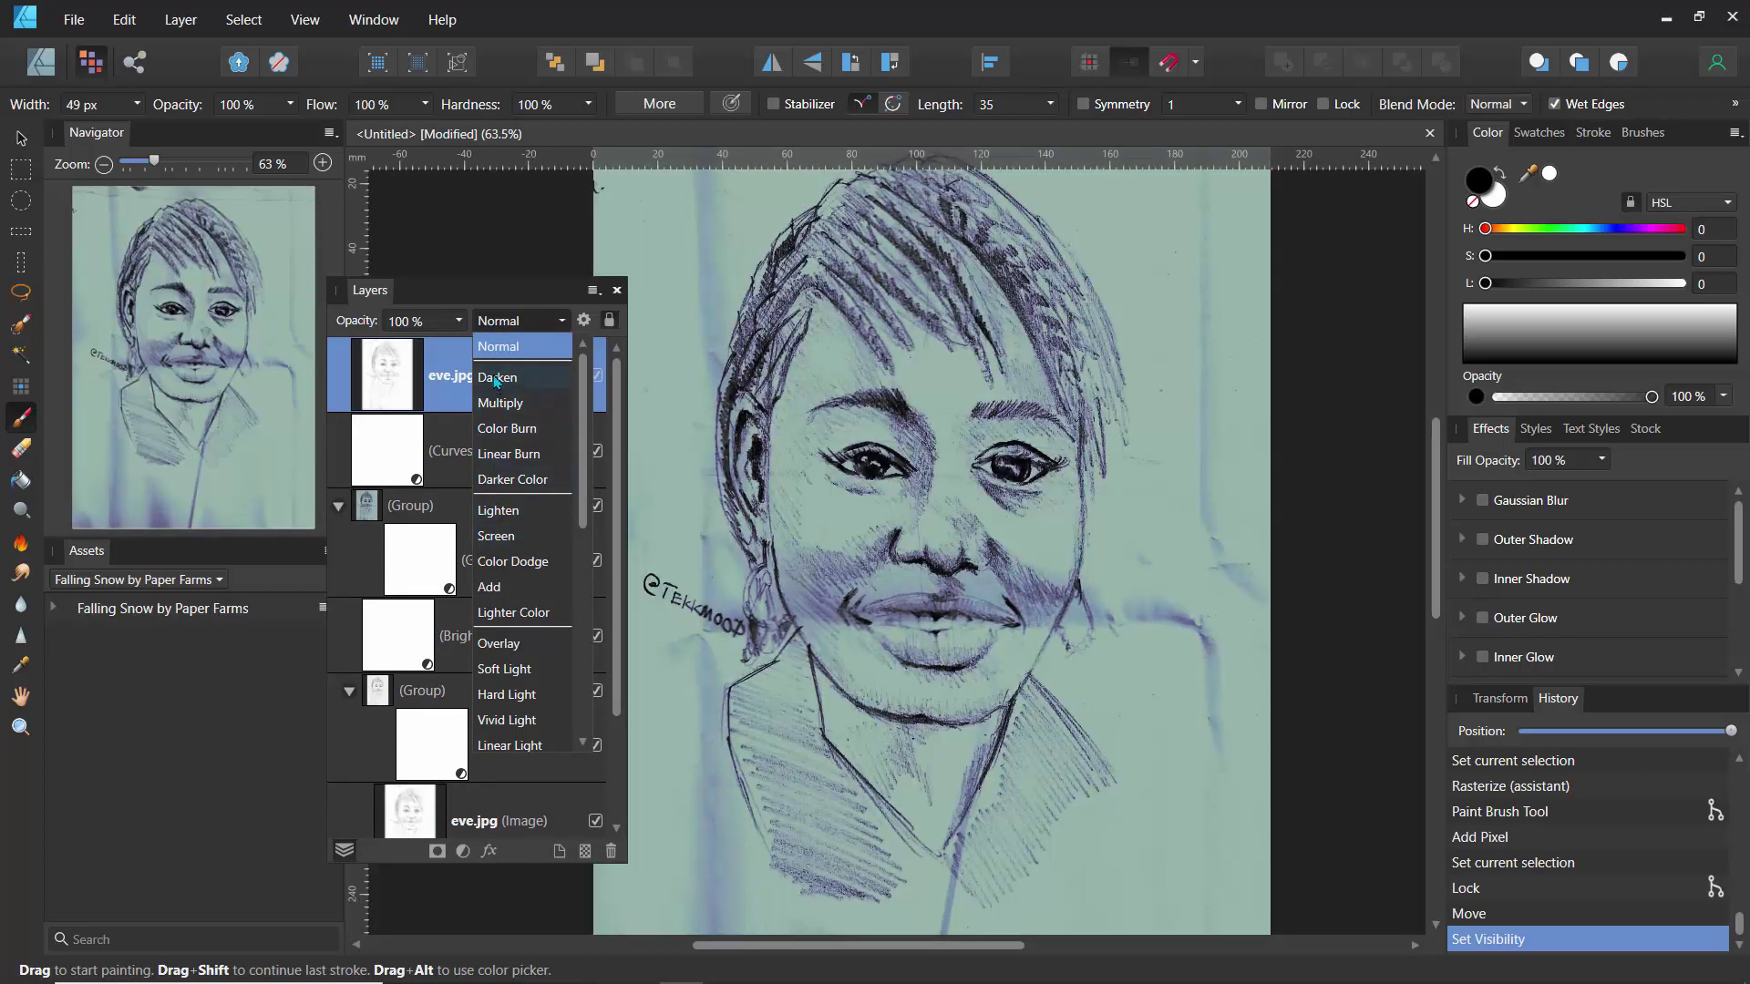
{"action": "left_click", "coordinate": [496, 378]}
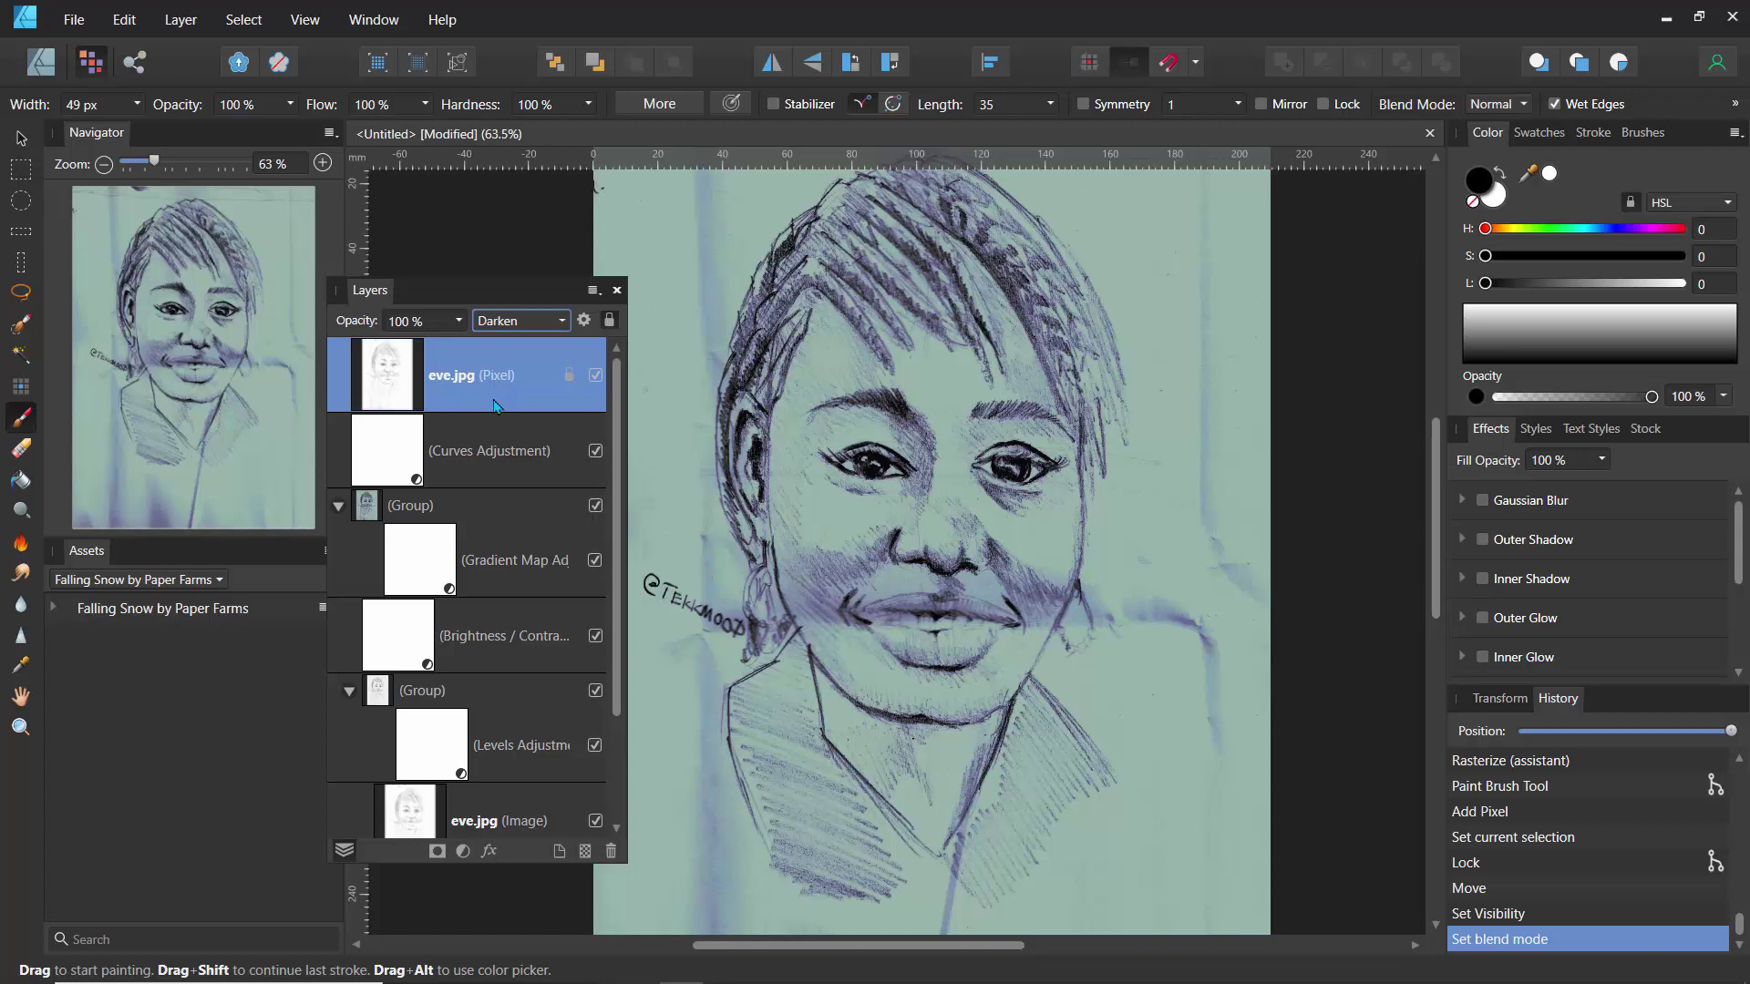
- Reduce the top eve.jpg pixel layer's opacity to 0 % and unlock the layer
{"action": "left_click", "coordinate": [460, 326]}
{"action": "left_click_drag", "start_coordinate": [461, 353], "coordinate": [266, 390]}
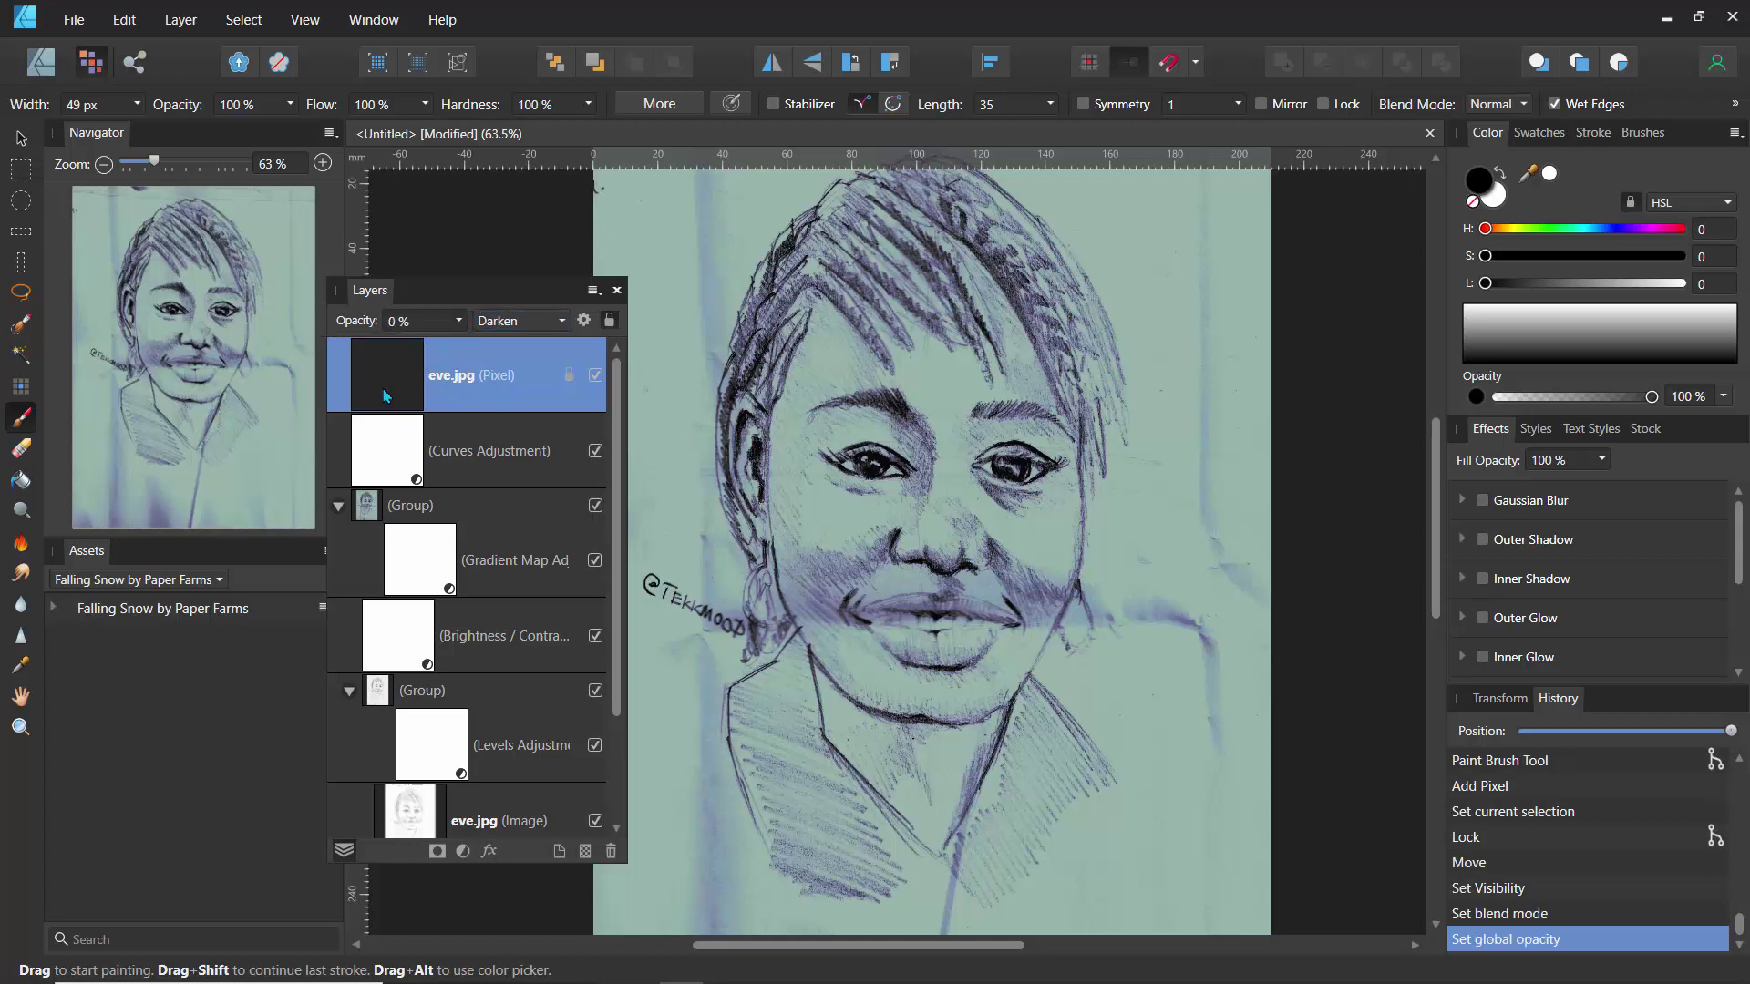
{"action": "left_click", "coordinate": [567, 377]}
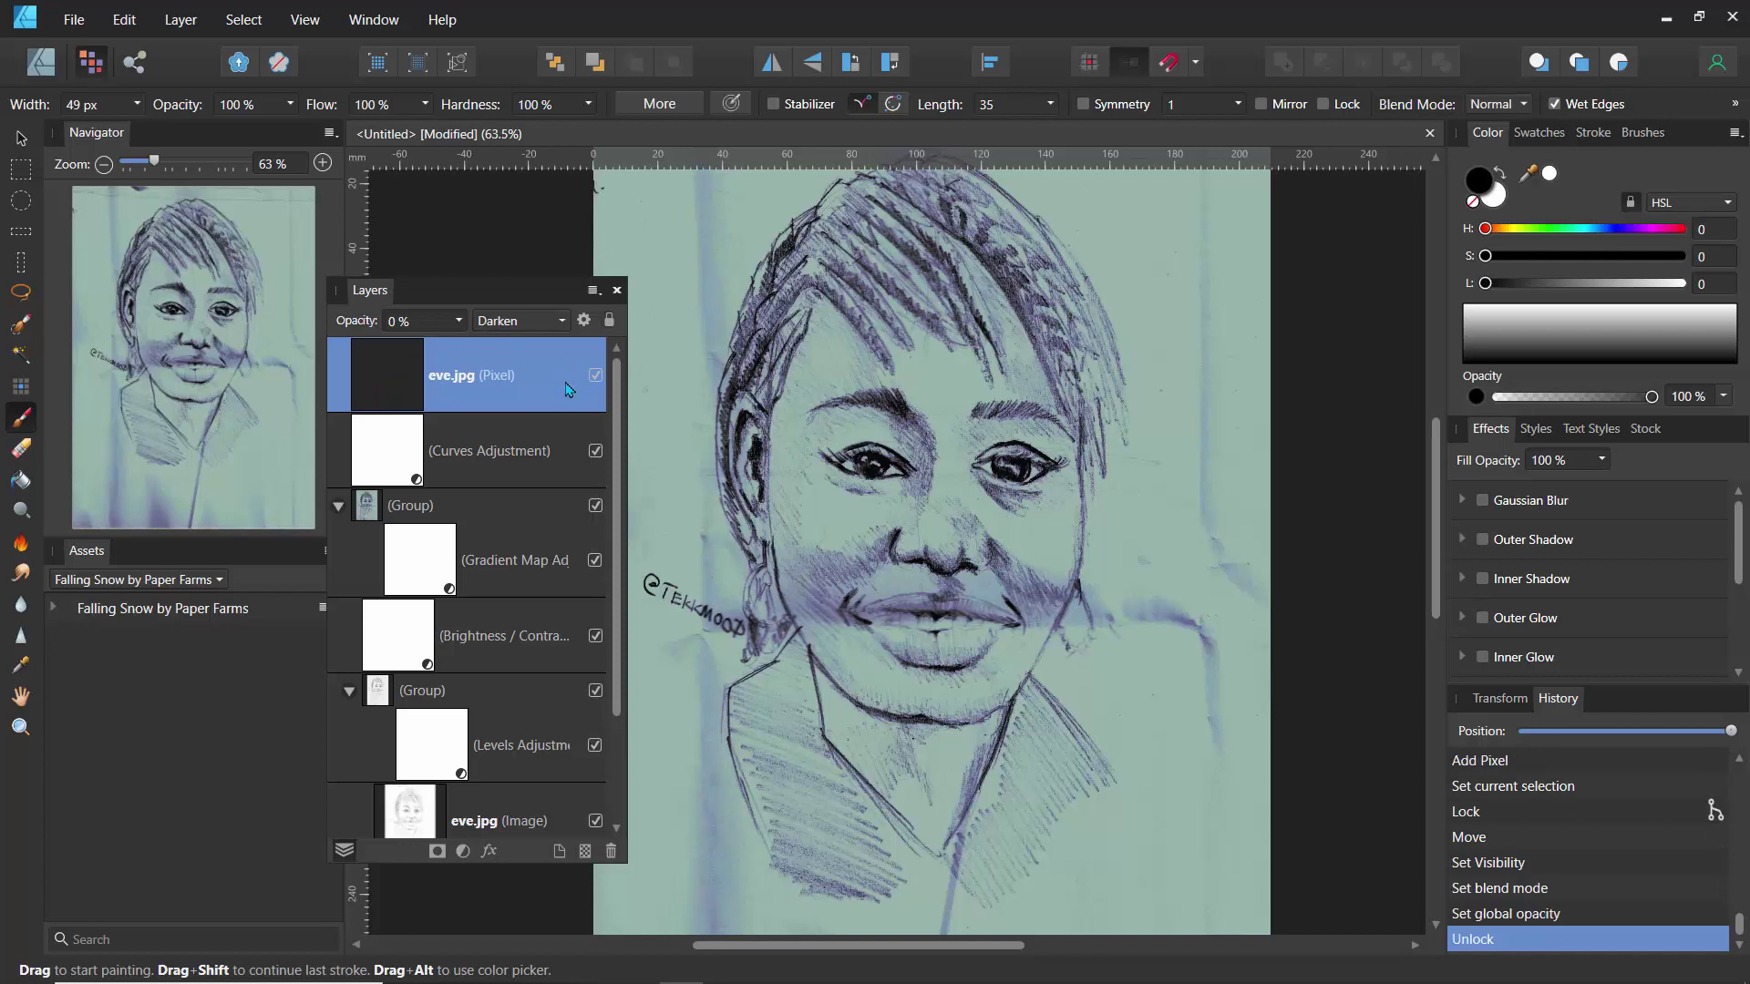
- Set the opacity of the top eve.jpg pixel layer to 100 %, leaving its blend mode at Darken
{"action": "left_click", "coordinate": [515, 326]}
{"action": "left_click", "coordinate": [512, 341]}
{"action": "left_click", "coordinate": [457, 326]}
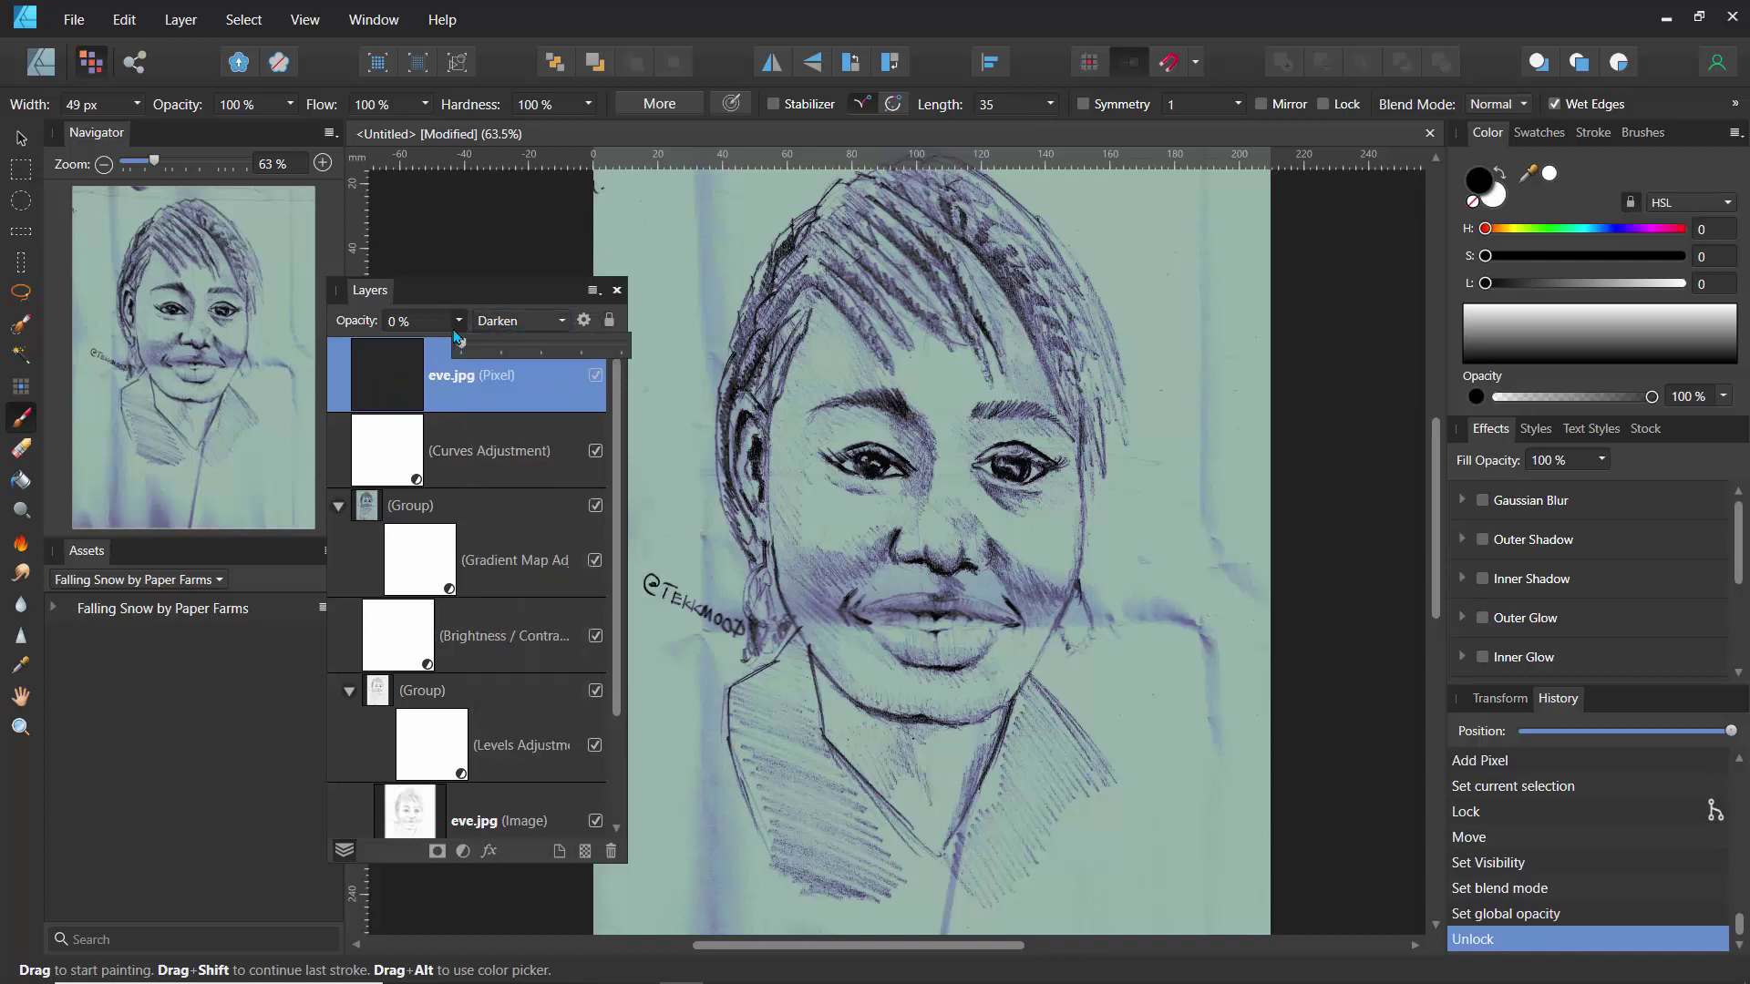
{"action": "left_click_drag", "start_coordinate": [457, 339], "coordinate": [629, 343]}
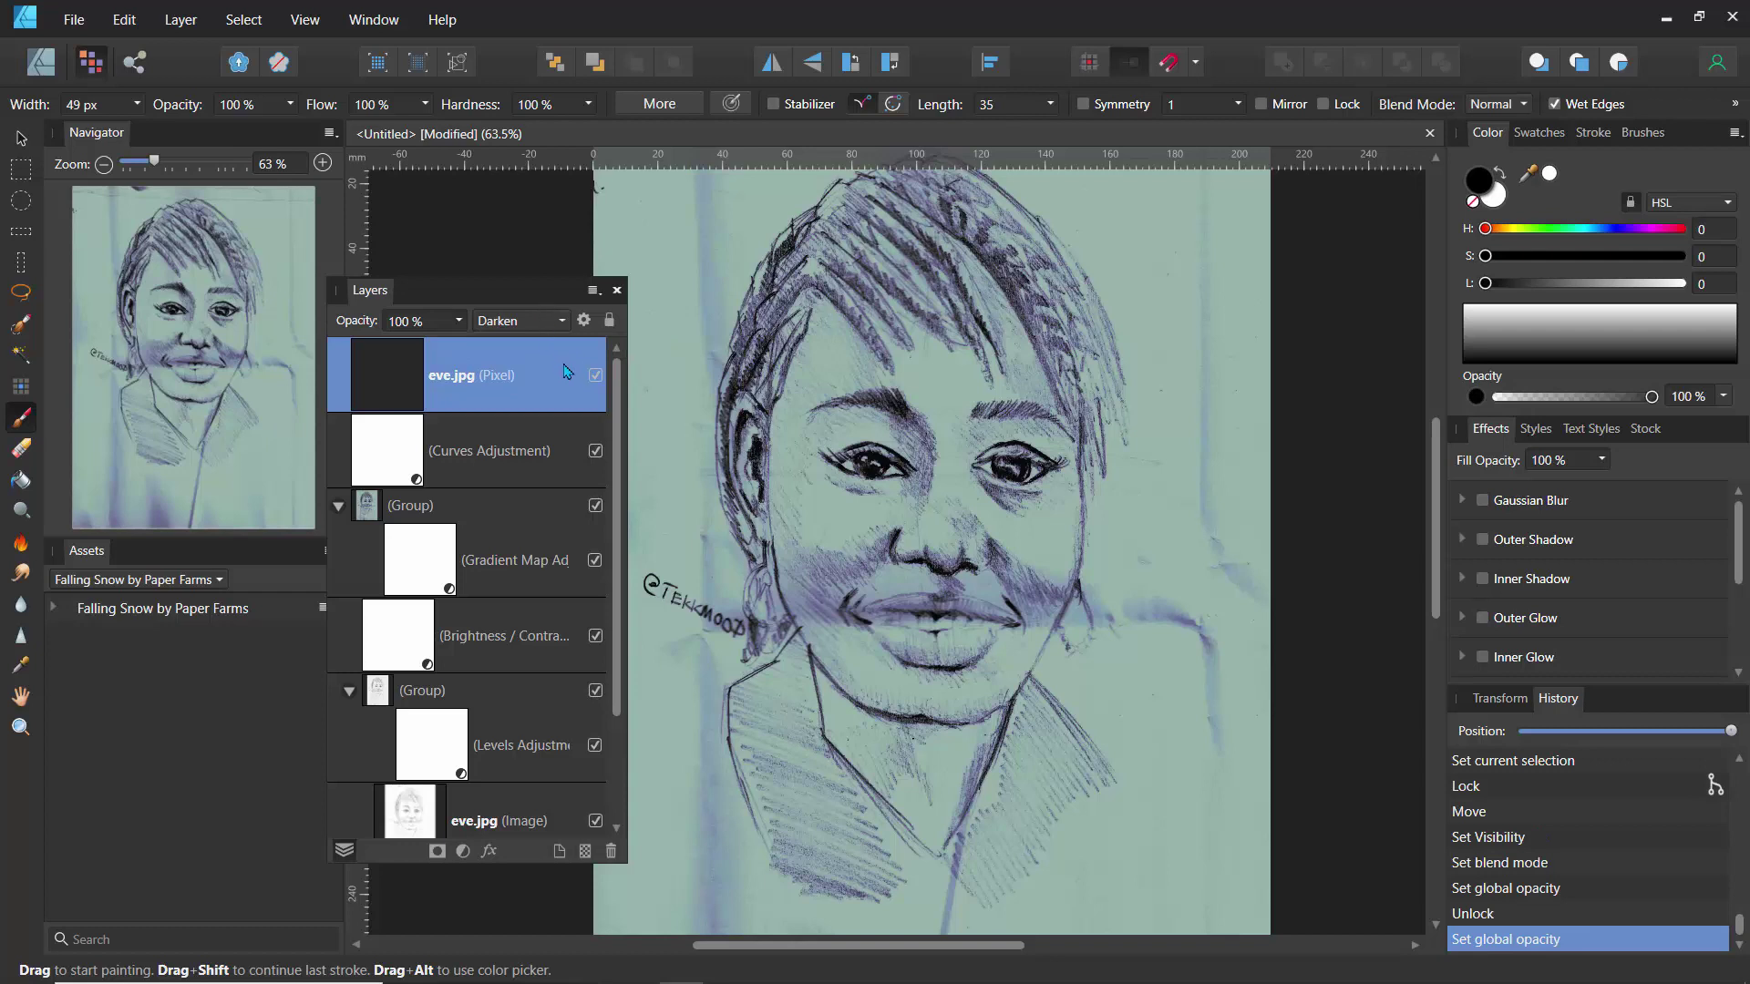
- Hide the top eve.jpg pixel layer and the eve.jpg image layer in the inner group
{"action": "left_click", "coordinate": [595, 377]}
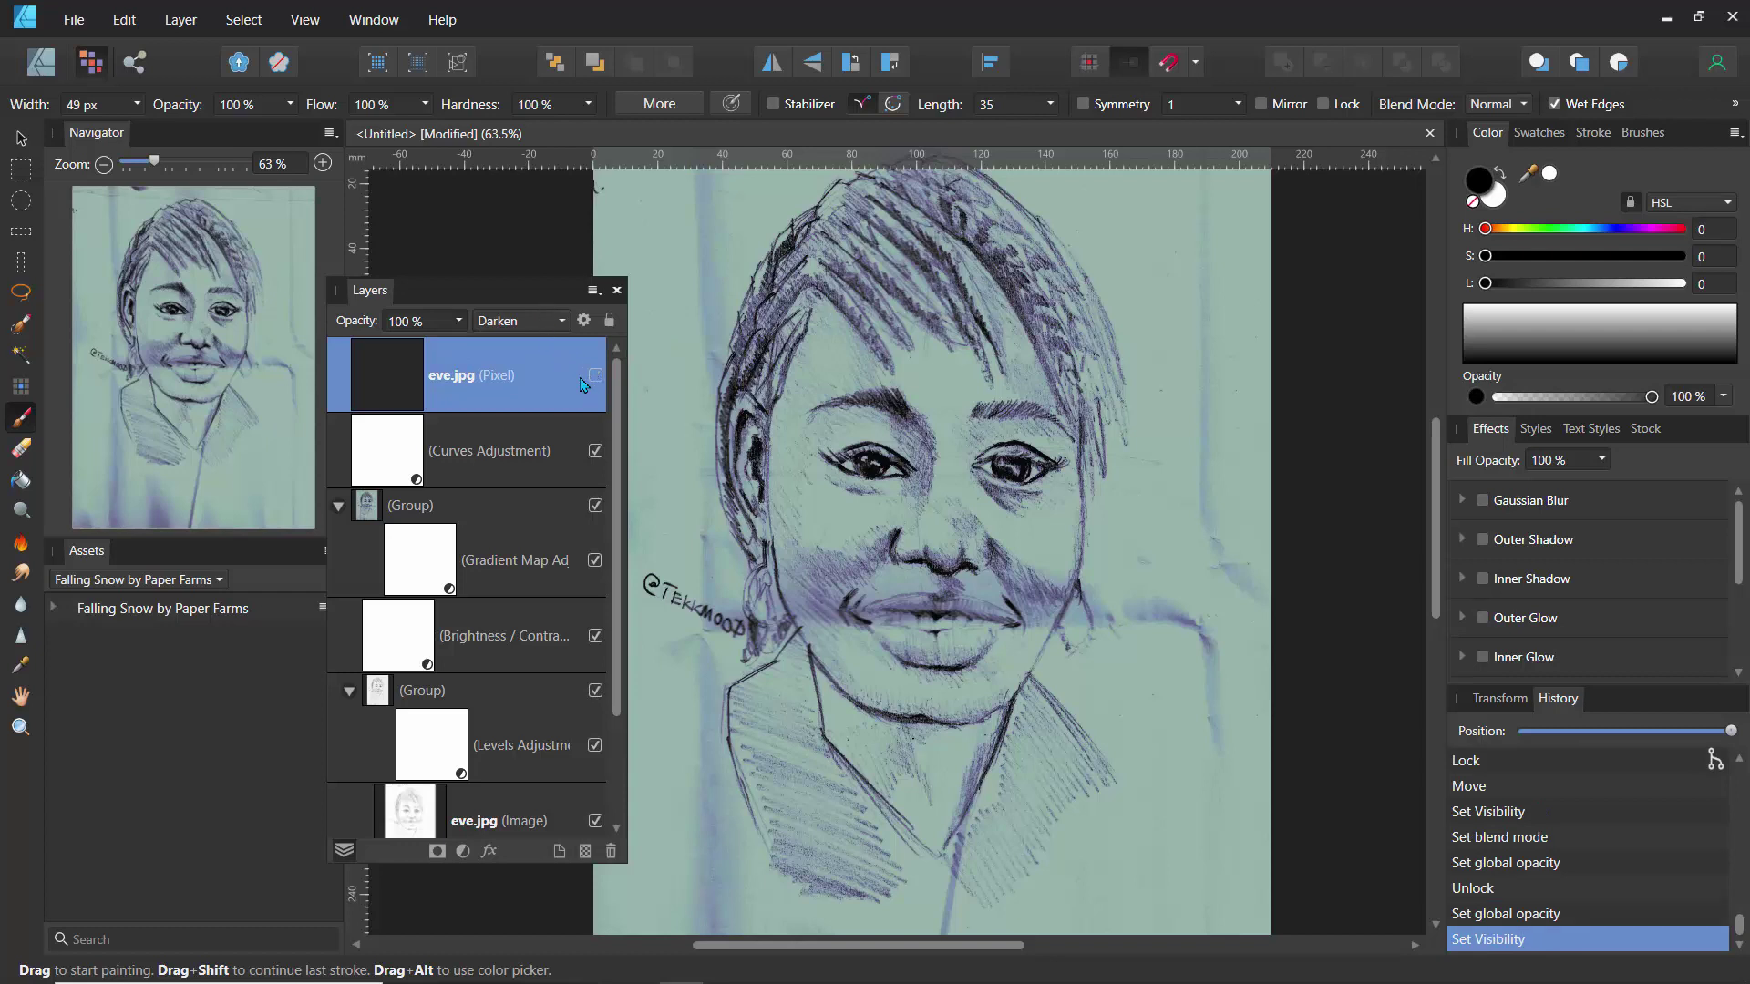
{"action": "left_click", "coordinate": [336, 510]}
{"action": "left_click", "coordinate": [339, 519]}
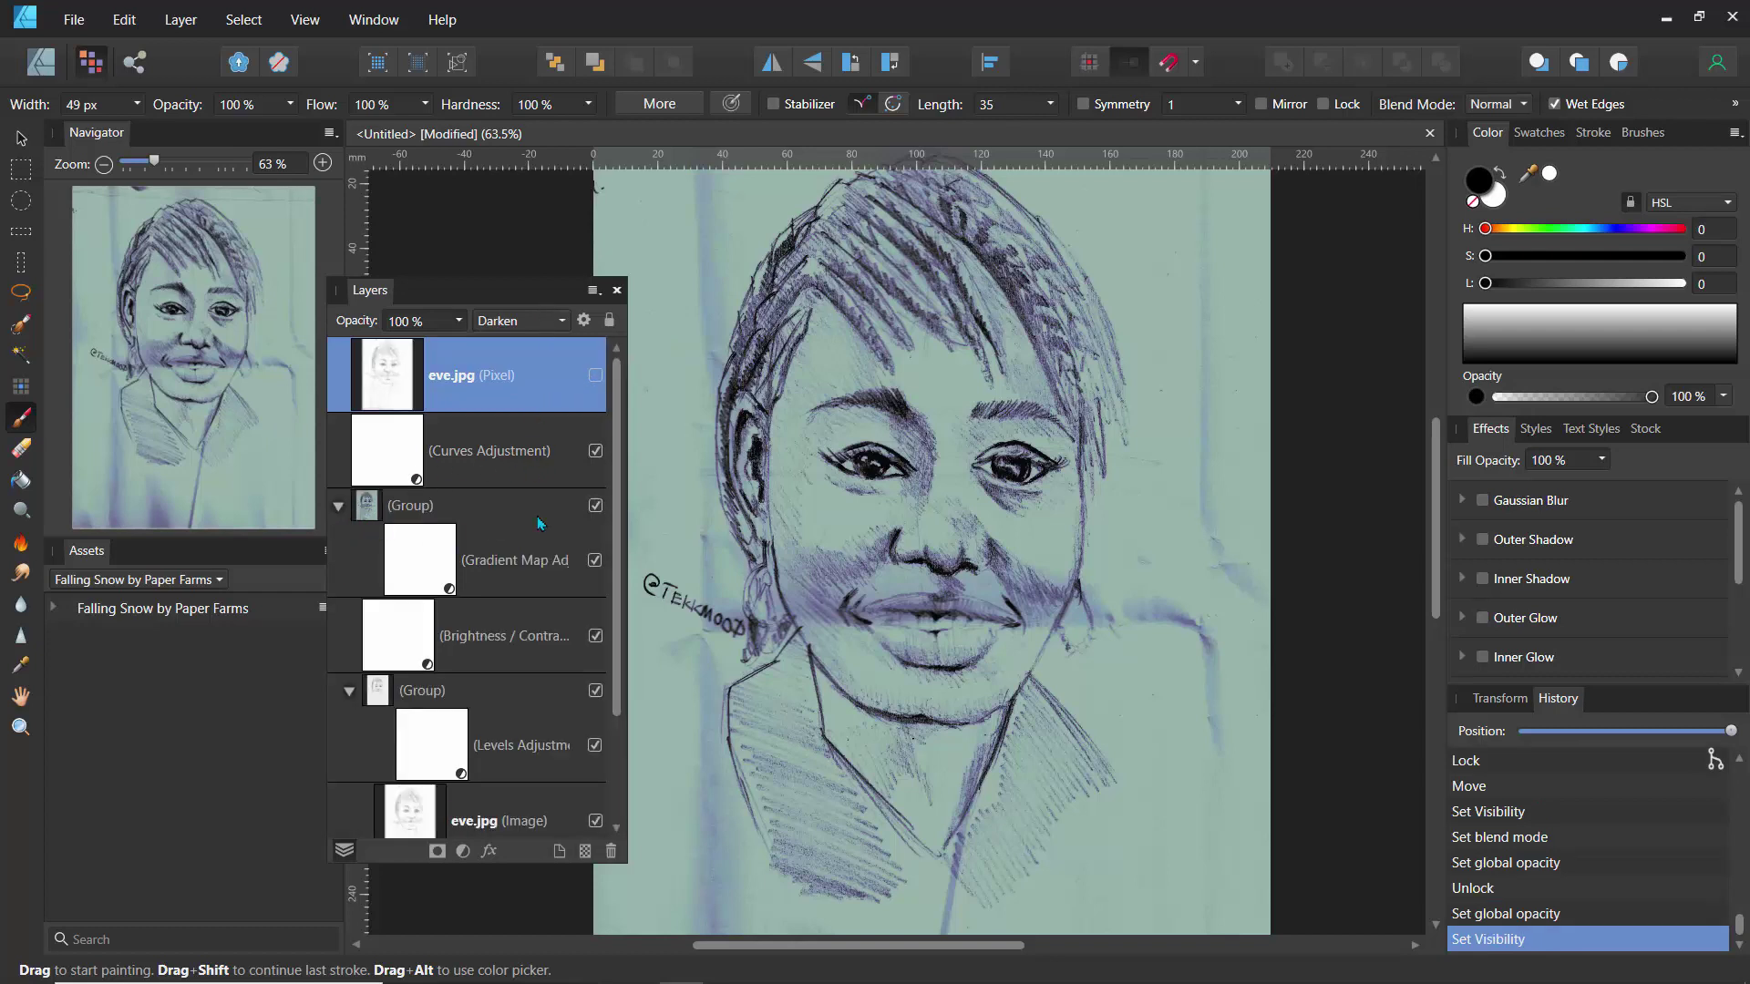
{"action": "scroll", "coordinate": [537, 521], "scroll_direction": "down", "scroll_amount": 3}
{"action": "left_click", "coordinate": [505, 679]}
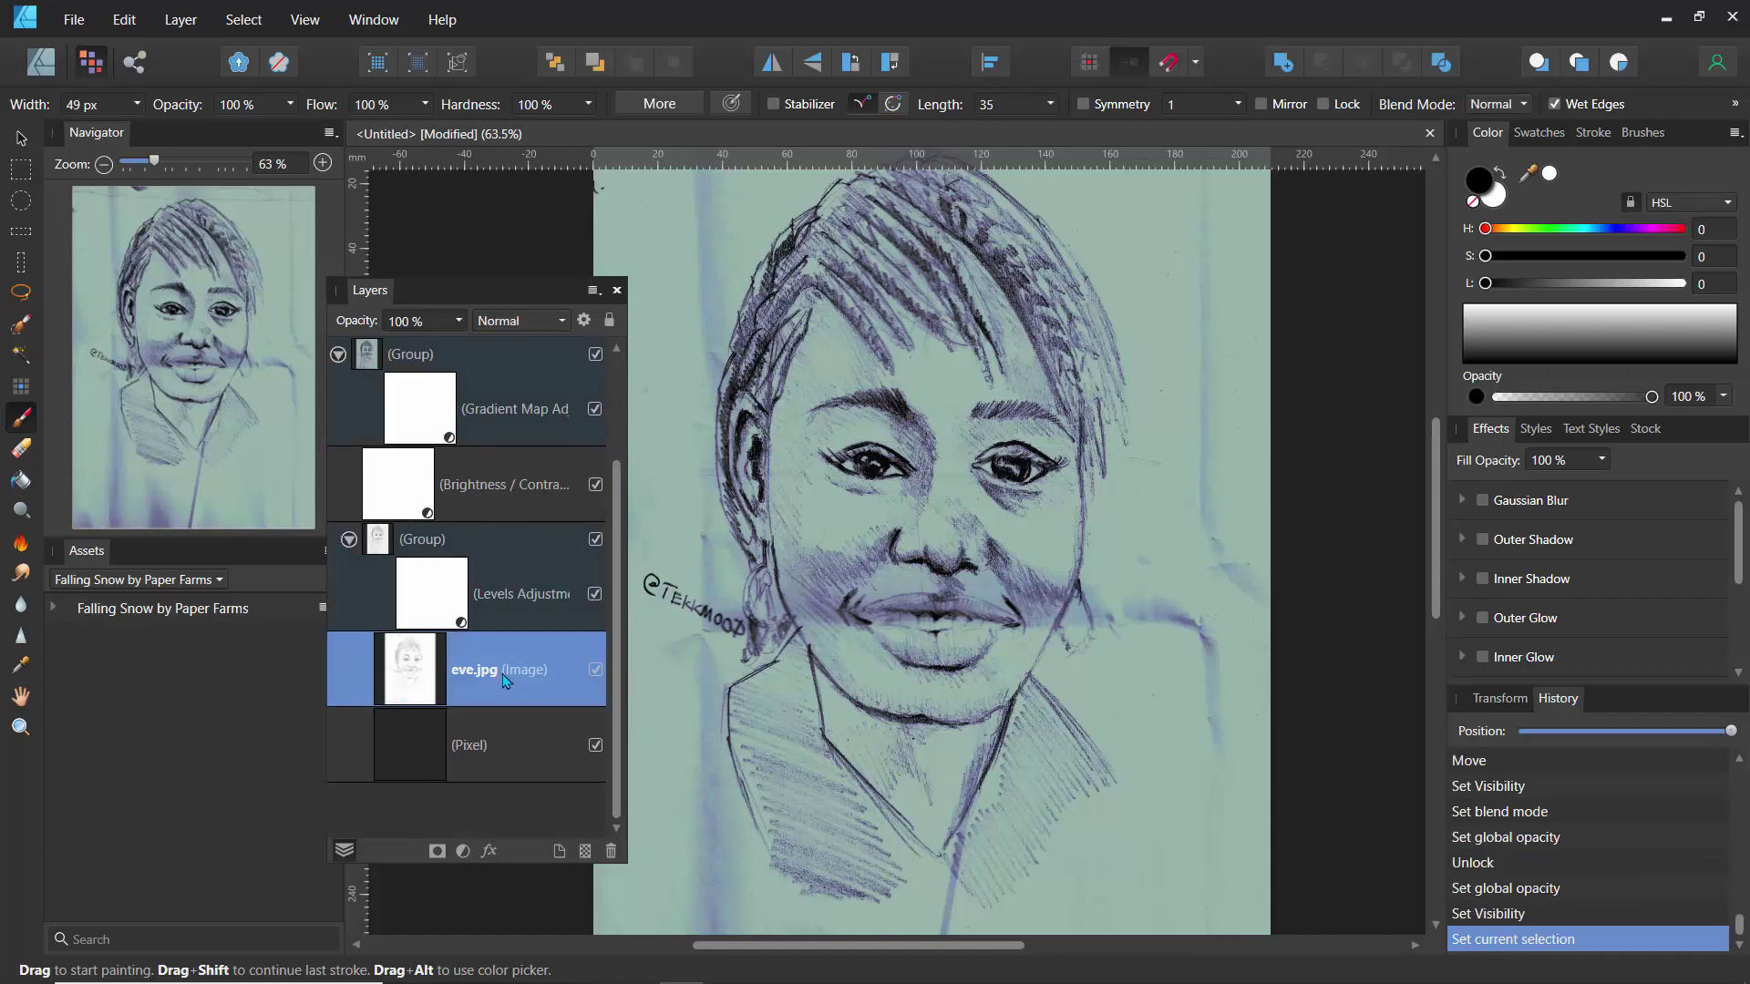
{"action": "left_click", "coordinate": [595, 673]}
{"action": "scroll", "coordinate": [547, 547], "scroll_direction": "up", "scroll_amount": 3}
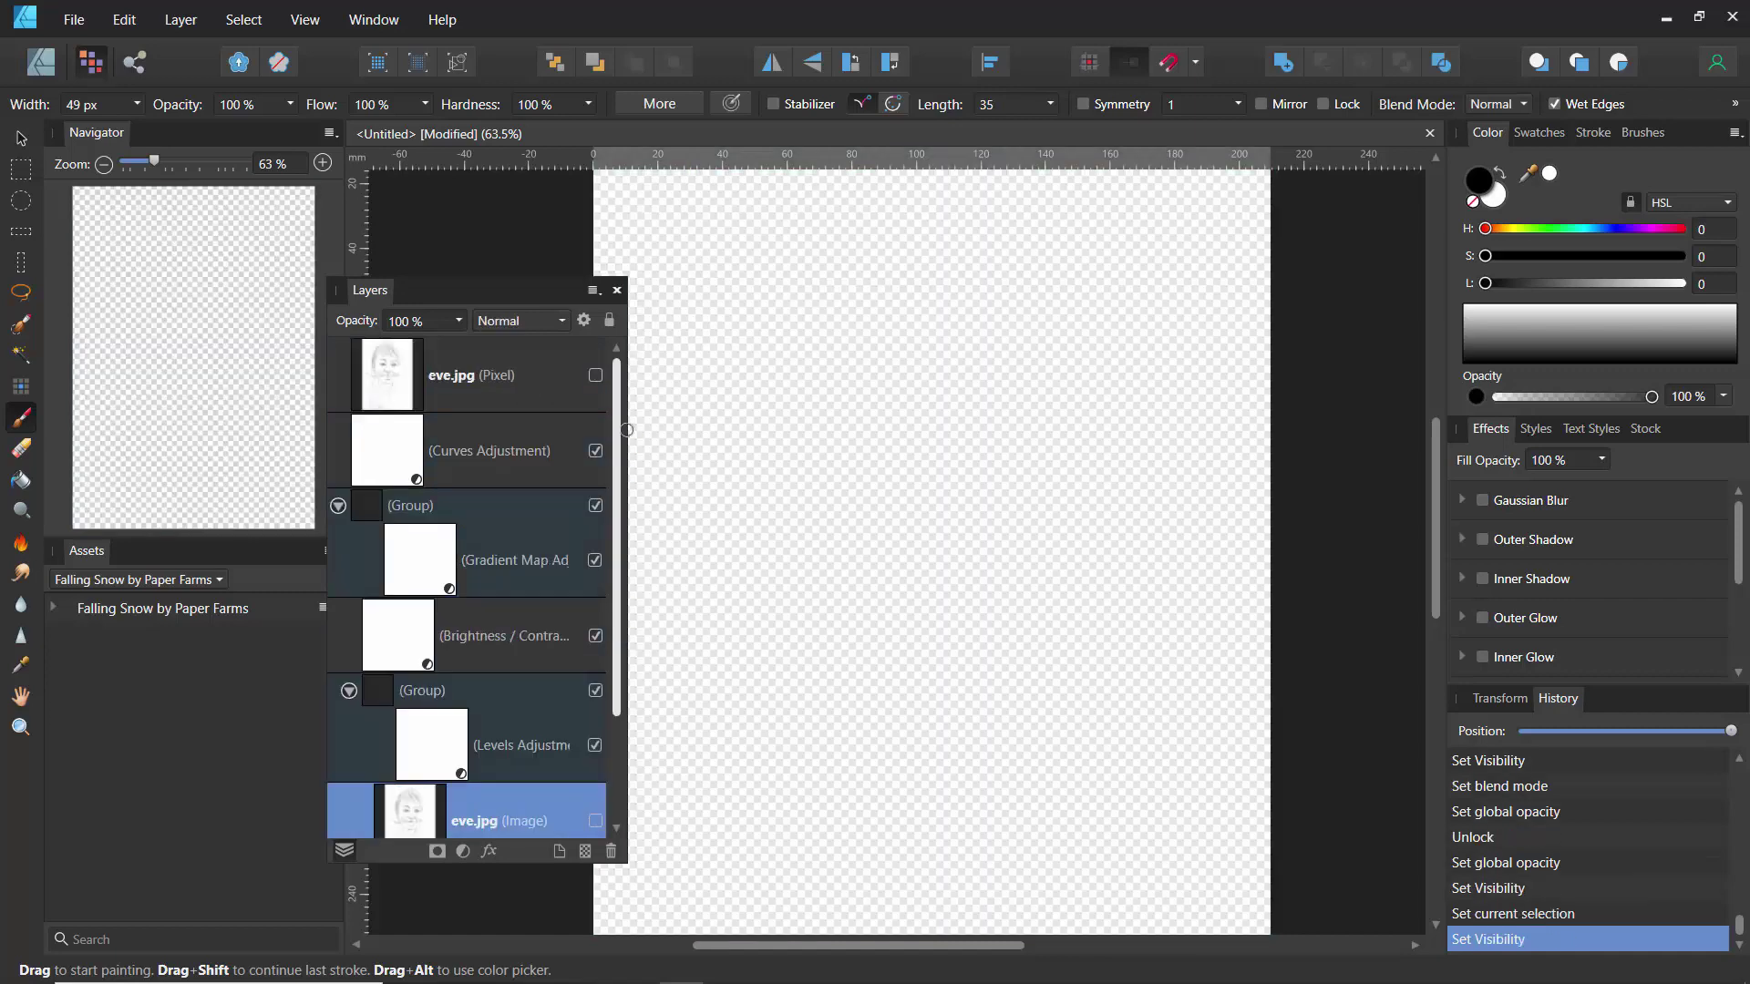
- Show the top eve.jpg pixel layer again, followed by the eve.jpg image layer in the inner group
{"action": "left_click", "coordinate": [595, 377]}
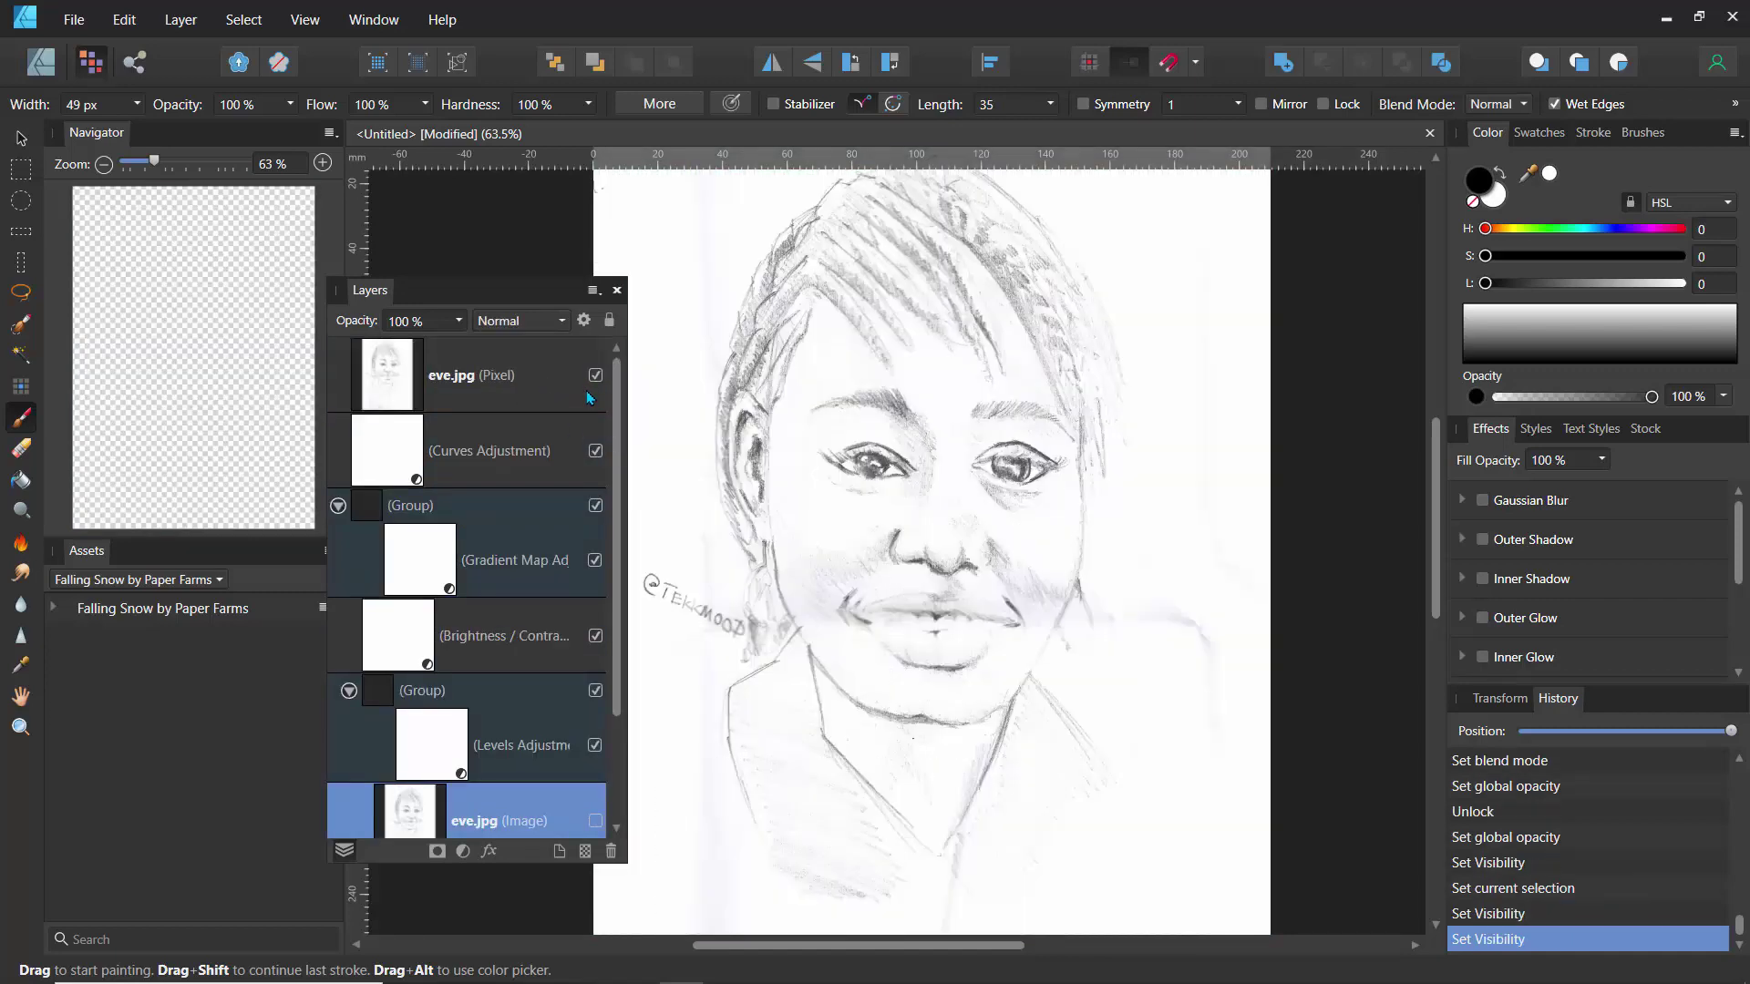
{"action": "left_click", "coordinate": [421, 394]}
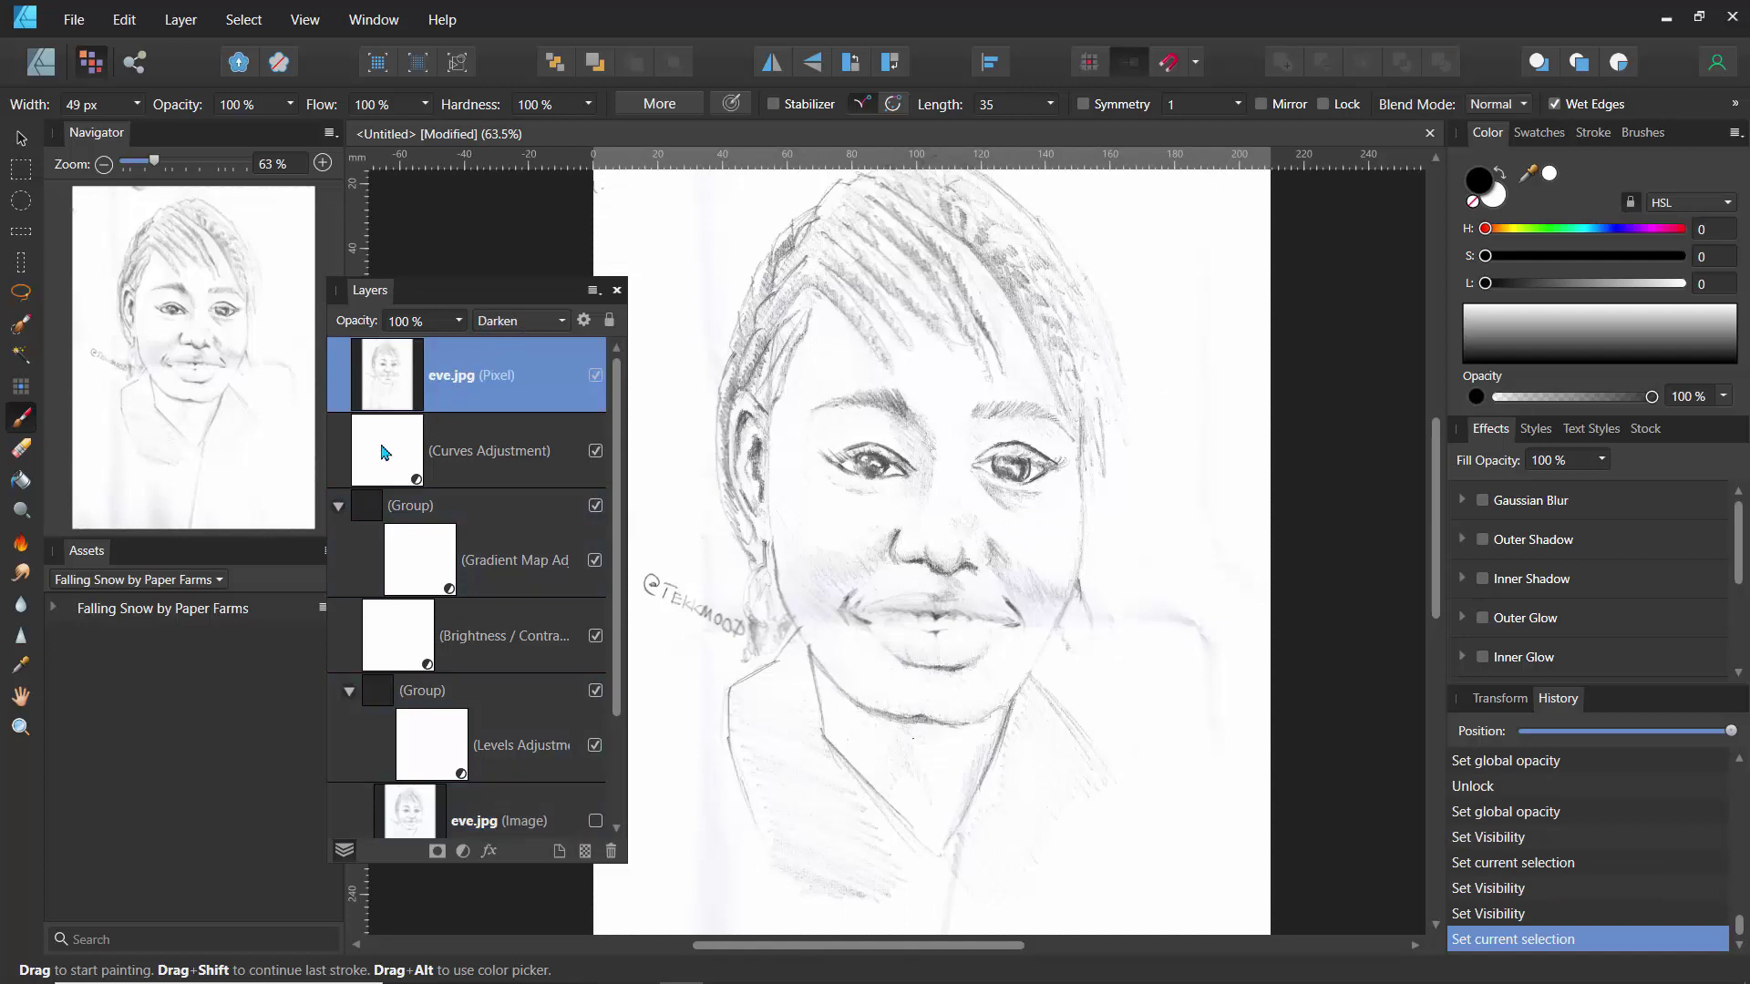
{"action": "left_click", "coordinate": [339, 506]}
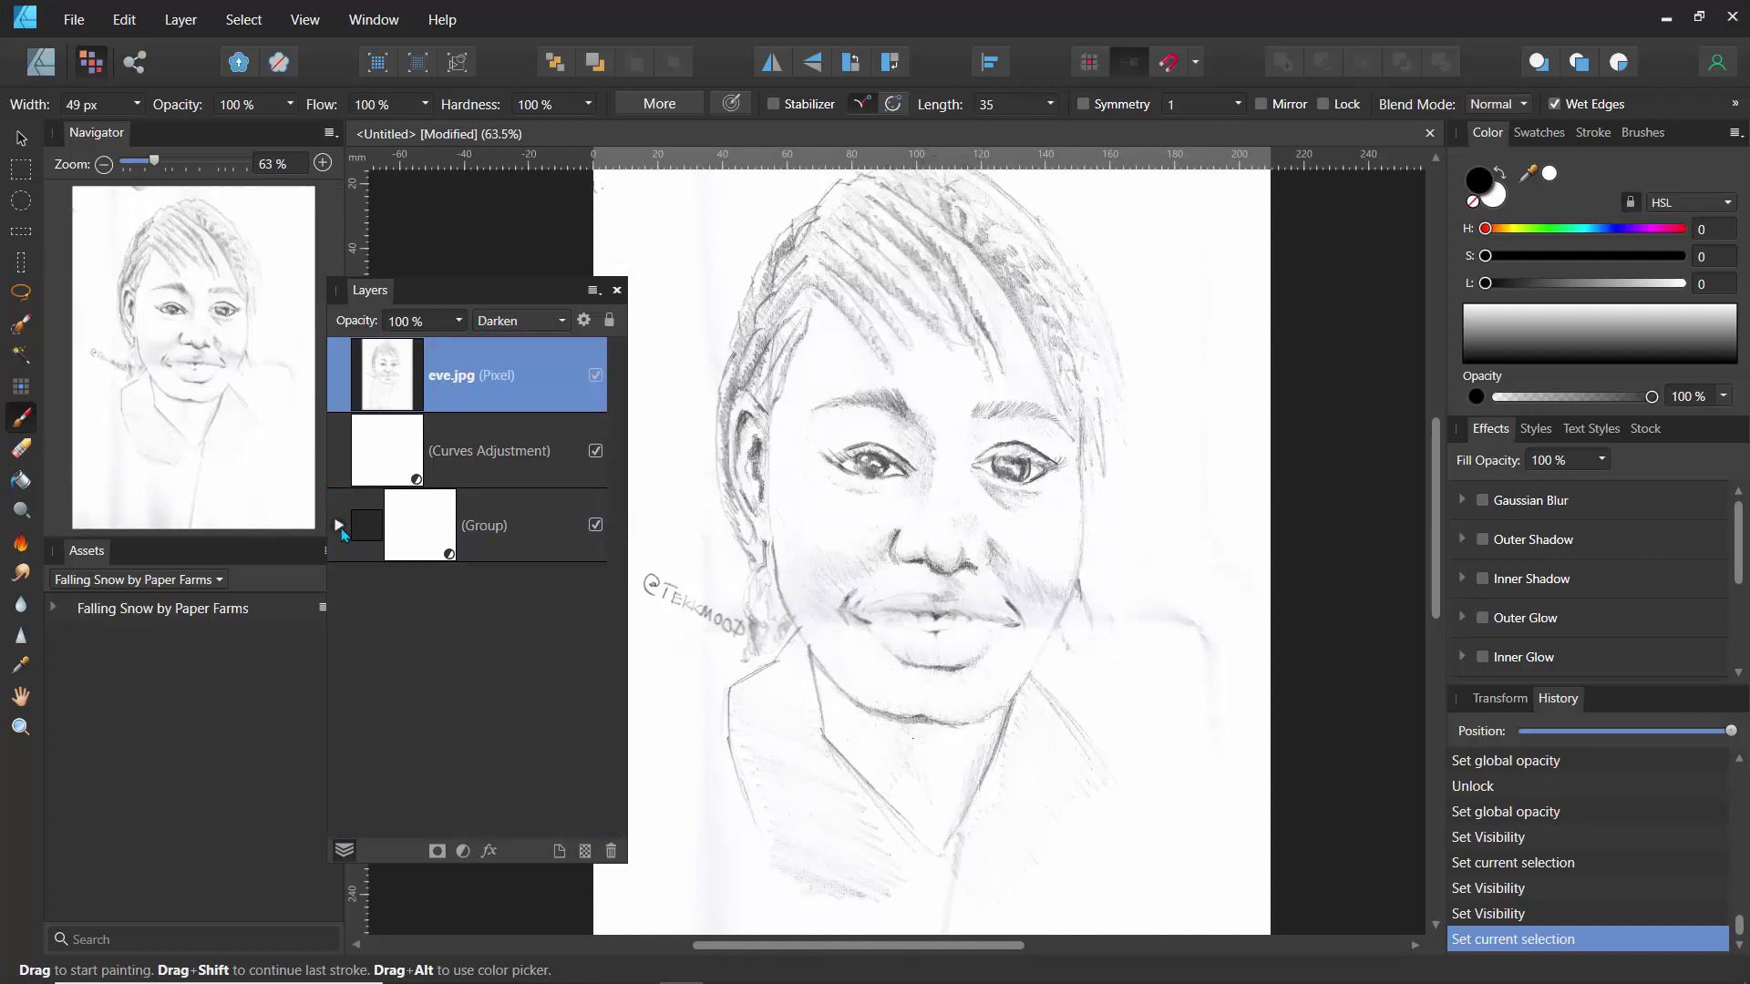
{"action": "left_click", "coordinate": [339, 526]}
{"action": "scroll", "coordinate": [596, 642], "scroll_direction": "down", "scroll_amount": 3}
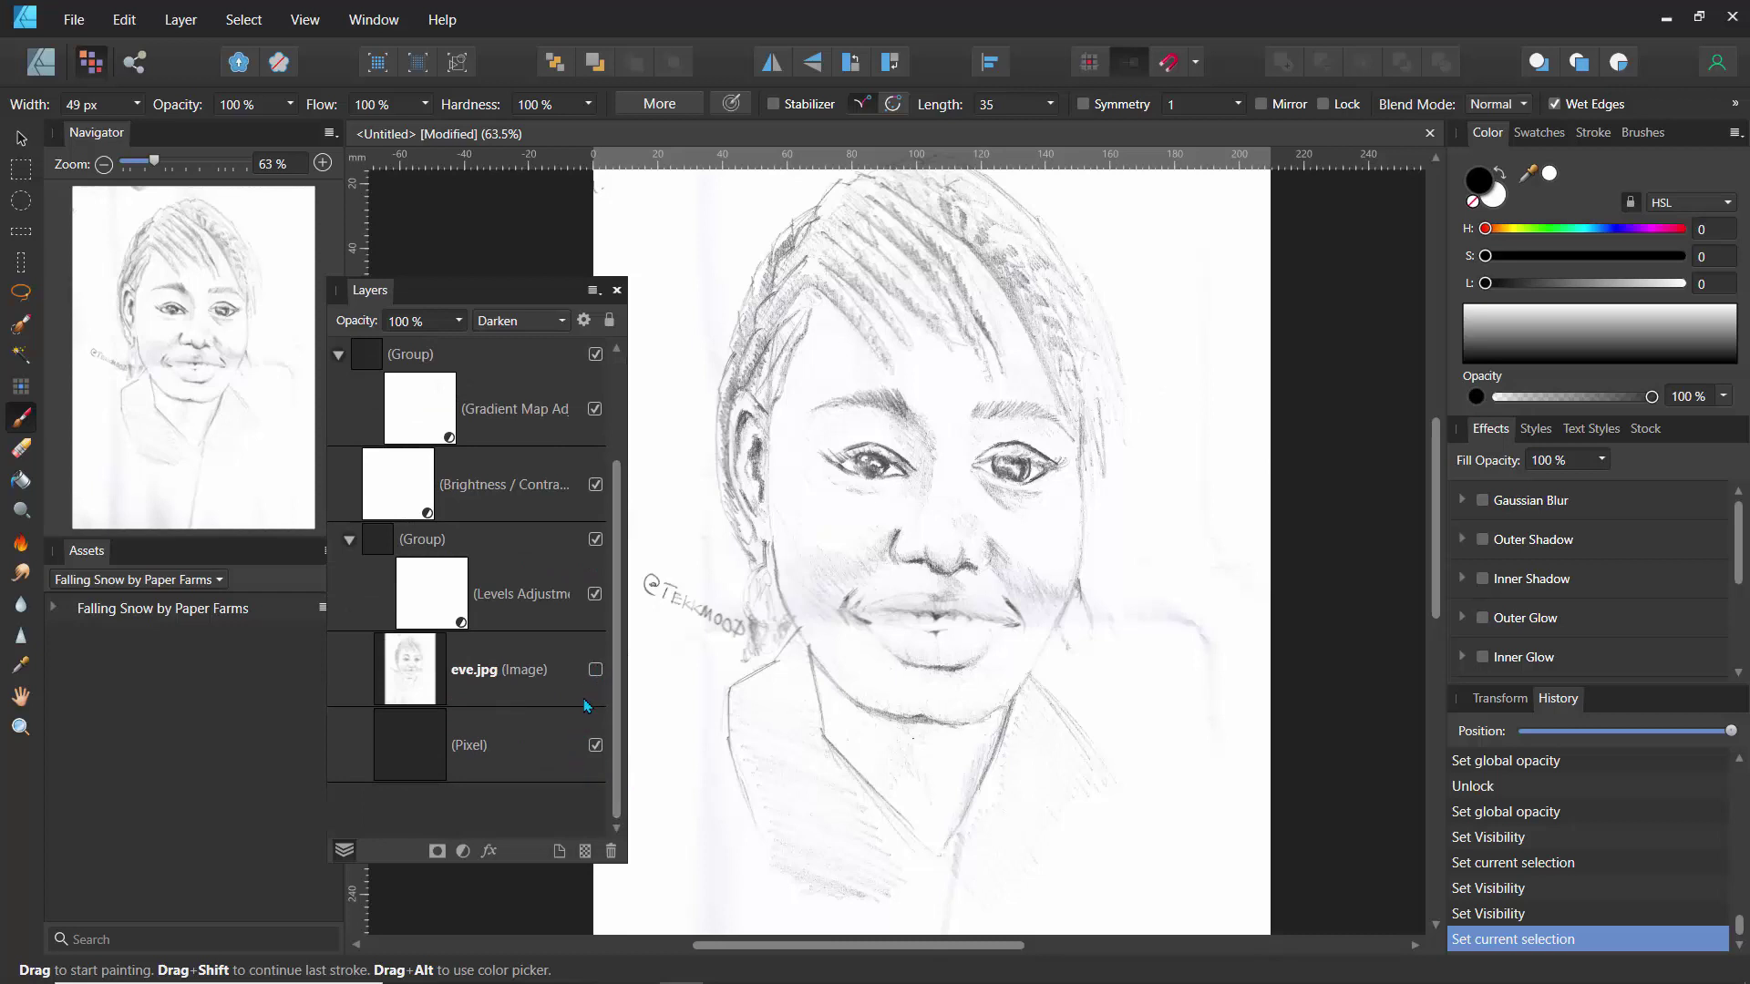
{"action": "left_click", "coordinate": [595, 669]}
- Lower the opacity of the eve.jpg image layer in the inner group to 69 %, and raise it to 91 %
{"action": "left_click", "coordinate": [422, 681]}
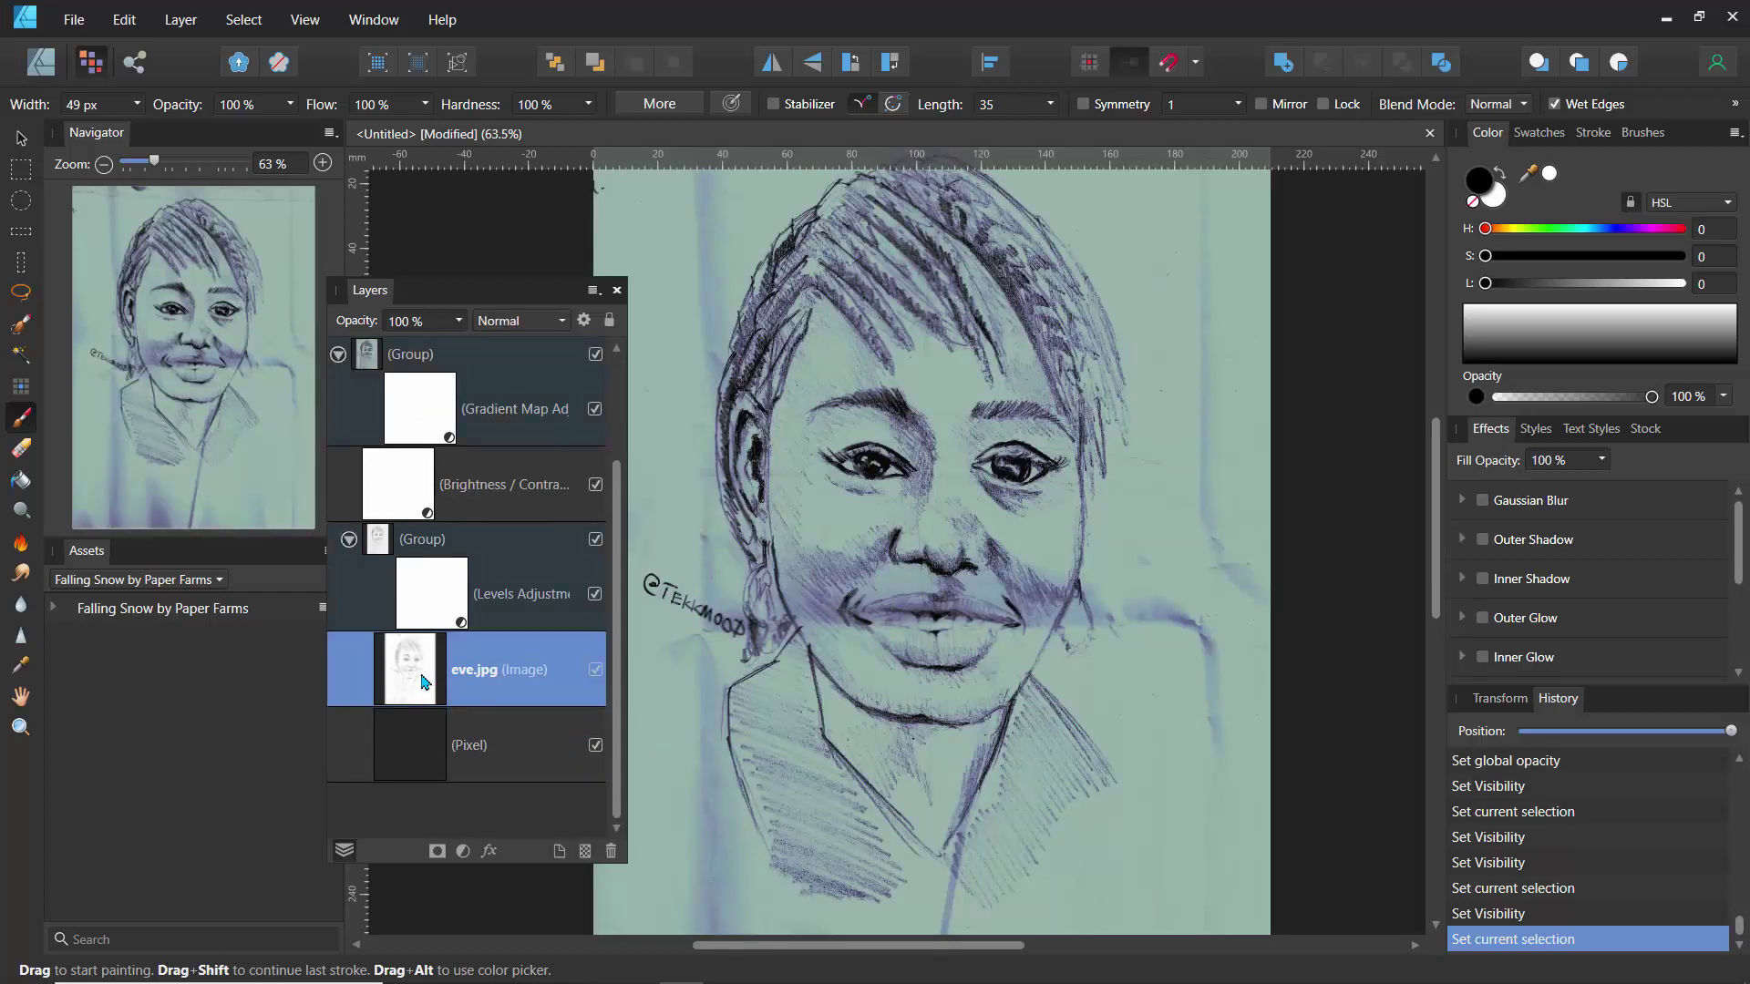
{"action": "mouse_move", "coordinate": [461, 326]}
{"action": "left_mouse_down"}
{"action": "mouse_move", "coordinate": [376, 361]}
{"action": "mouse_move", "coordinate": [304, 349]}
{"action": "mouse_move", "coordinate": [252, 391]}
{"action": "mouse_move", "coordinate": [366, 351]}
{"action": "mouse_move", "coordinate": [521, 349]}
{"action": "mouse_move", "coordinate": [412, 343]}
{"action": "left_mouse_up"}
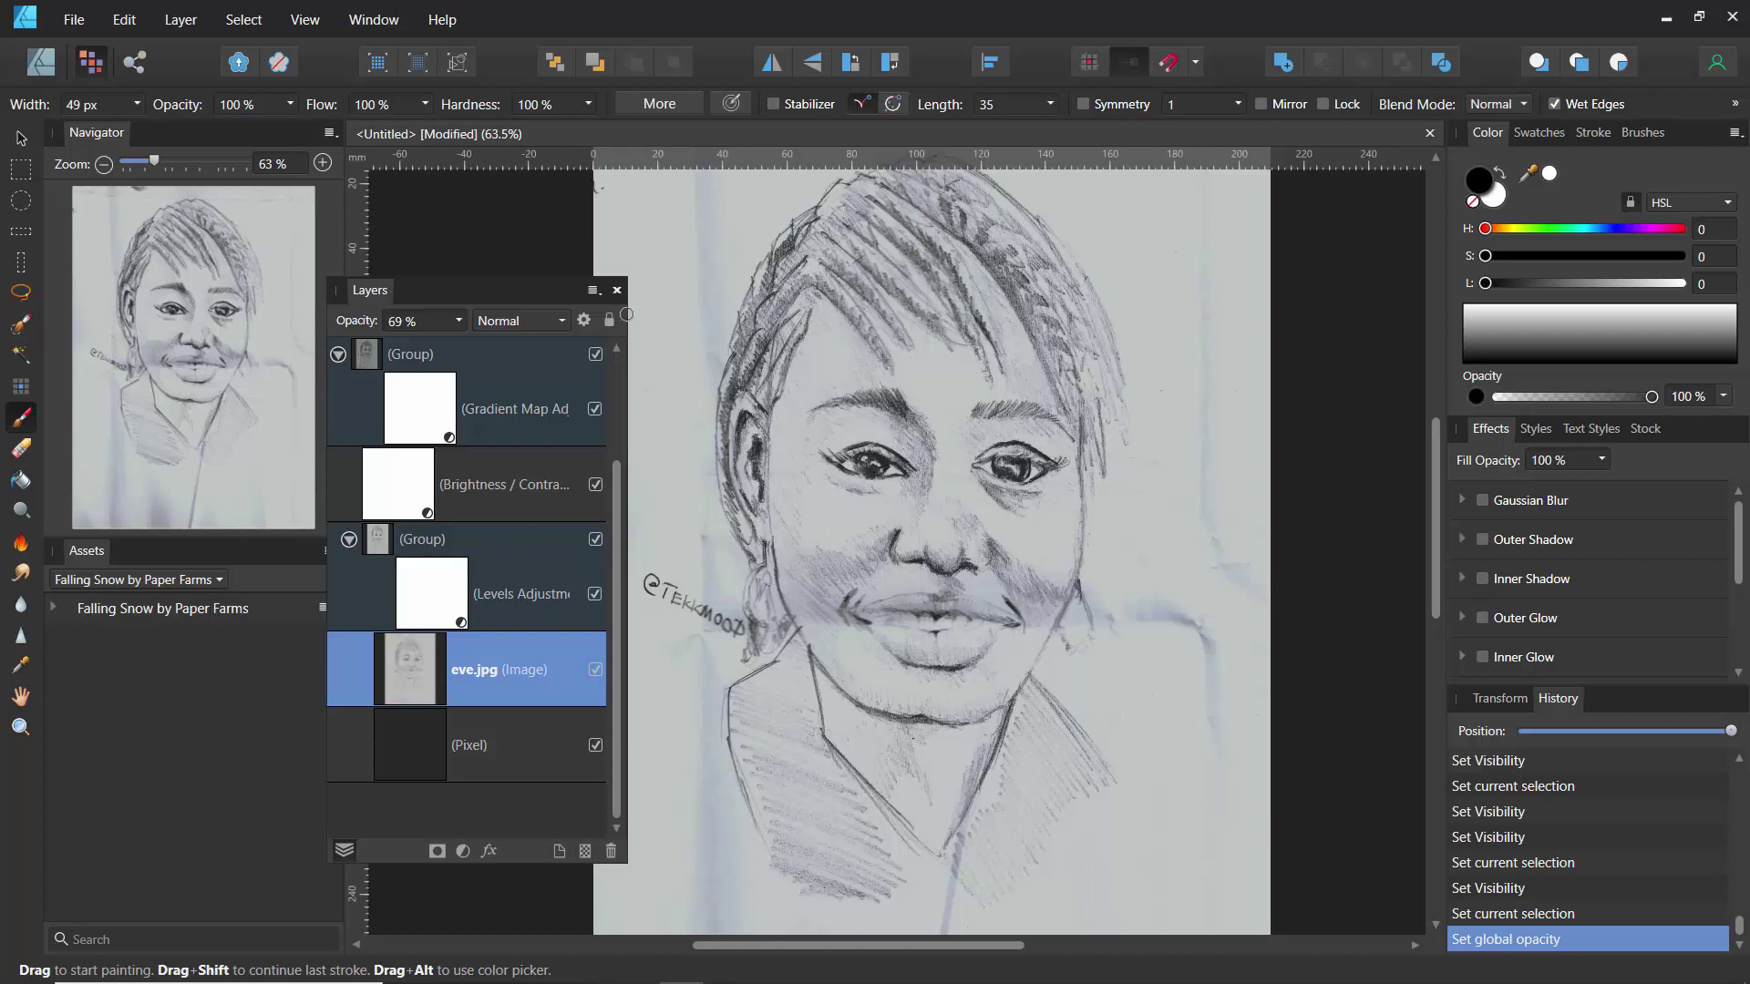
{"action": "left_click", "coordinate": [459, 321]}
{"action": "left_click_drag", "start_coordinate": [461, 343], "coordinate": [507, 344]}
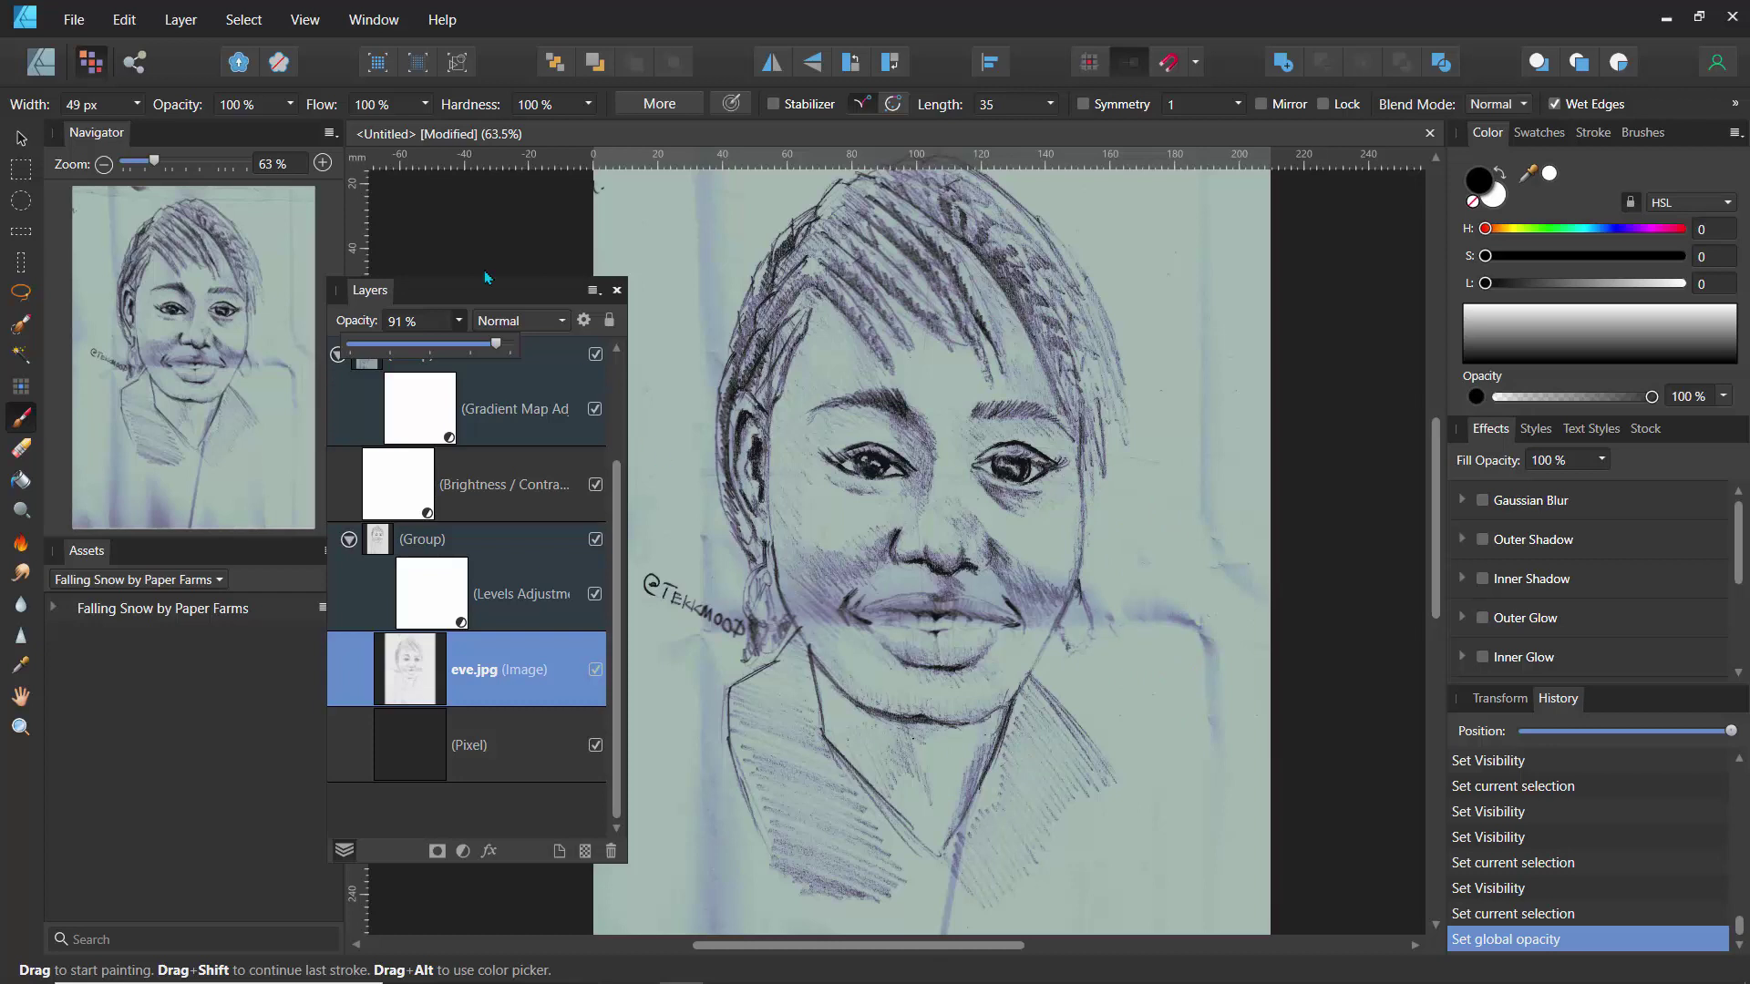
- Export the whole document as PNG, and create a folder named eve in the scans folder as its destination
{"action": "left_click", "coordinate": [73, 19]}
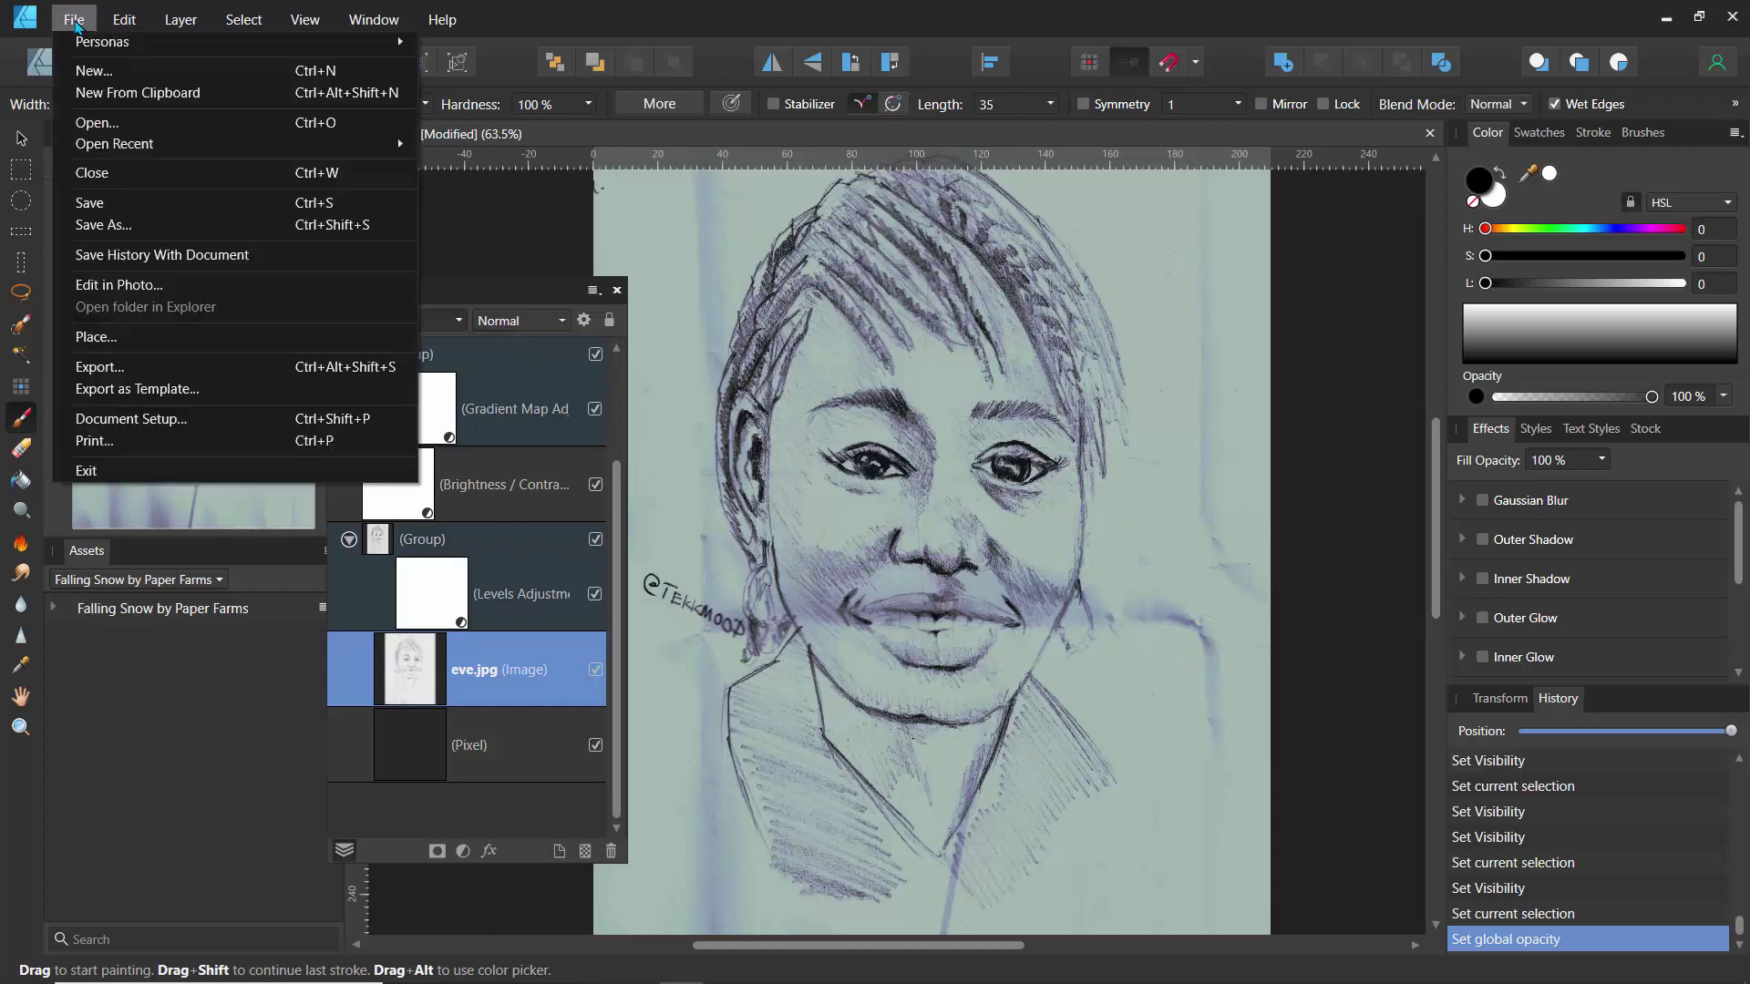
{"action": "left_click", "coordinate": [116, 368]}
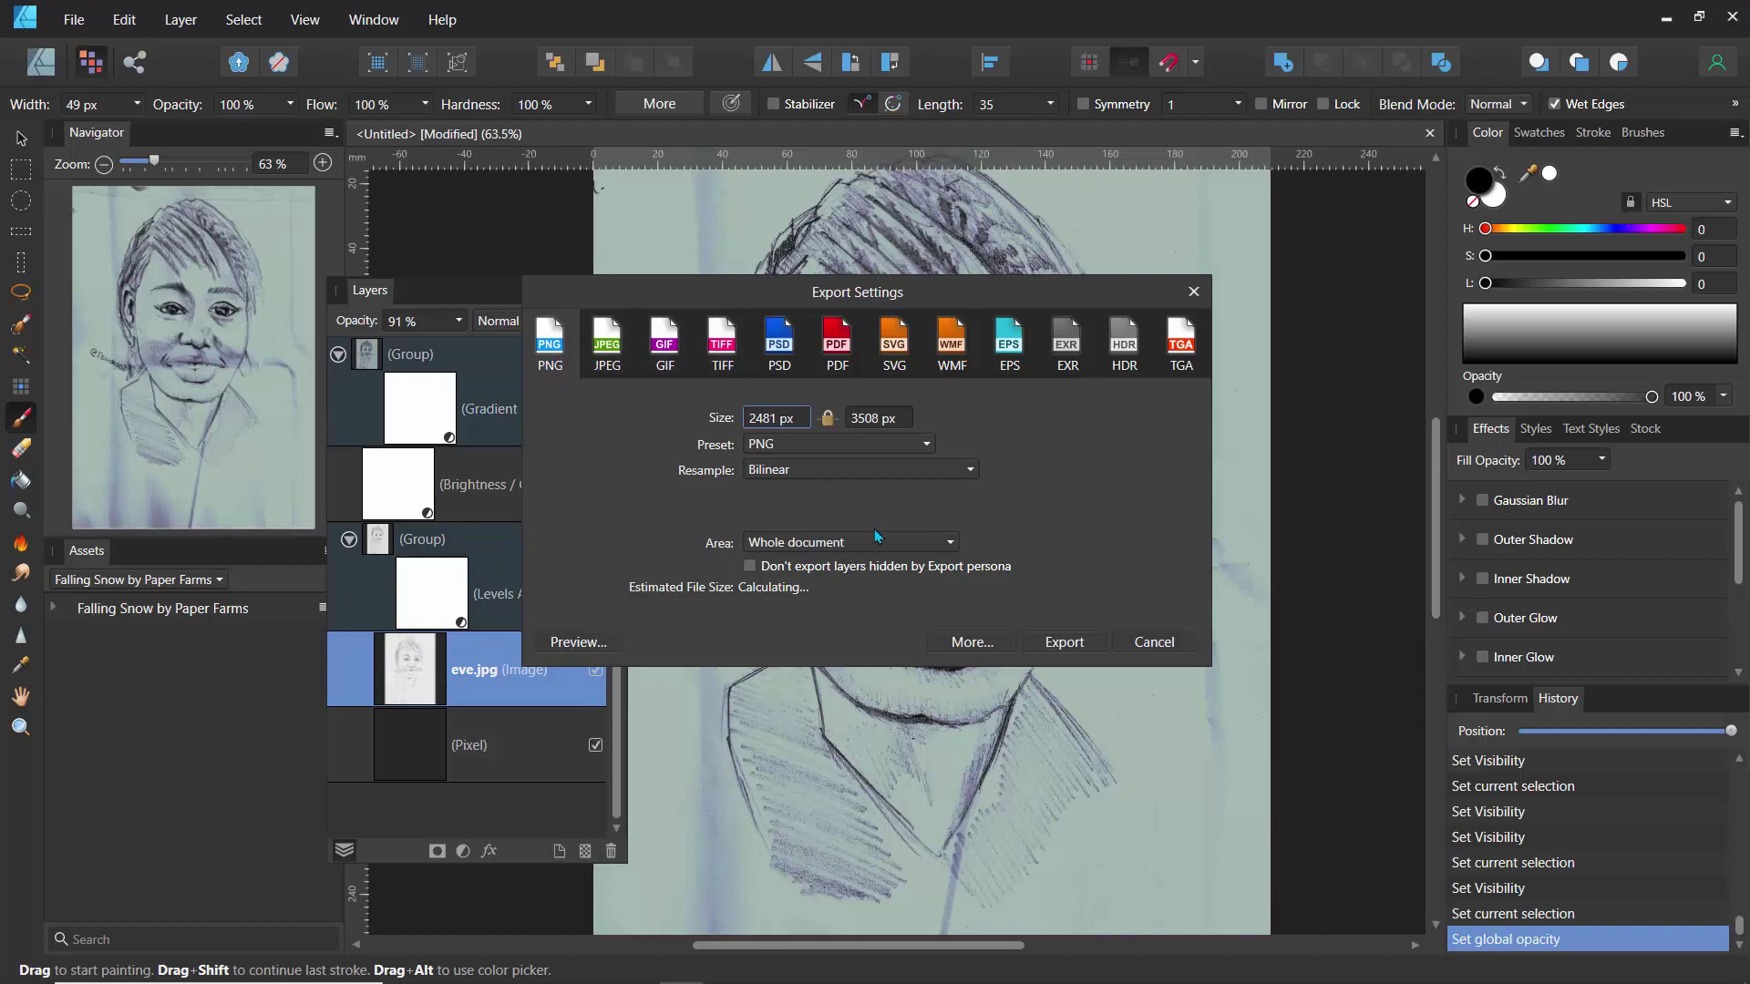
{"action": "left_click", "coordinate": [1059, 643]}
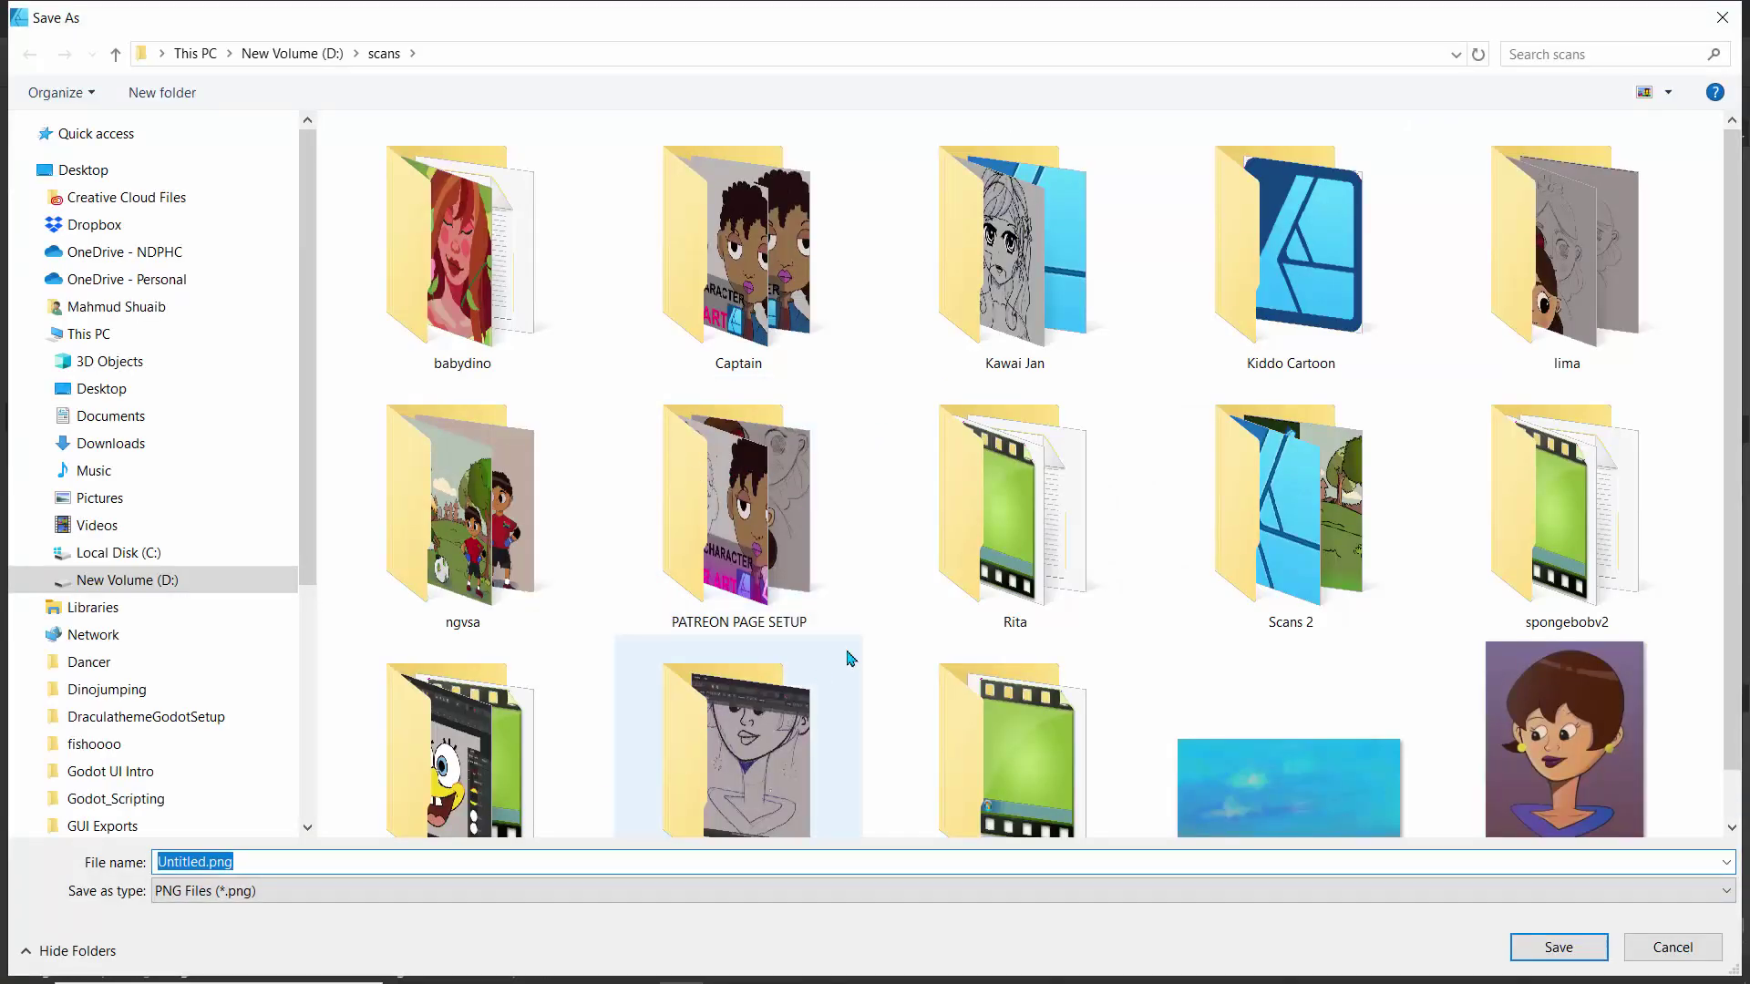
{"action": "left_click_drag", "start_coordinate": [1727, 424], "coordinate": [1738, 649]}
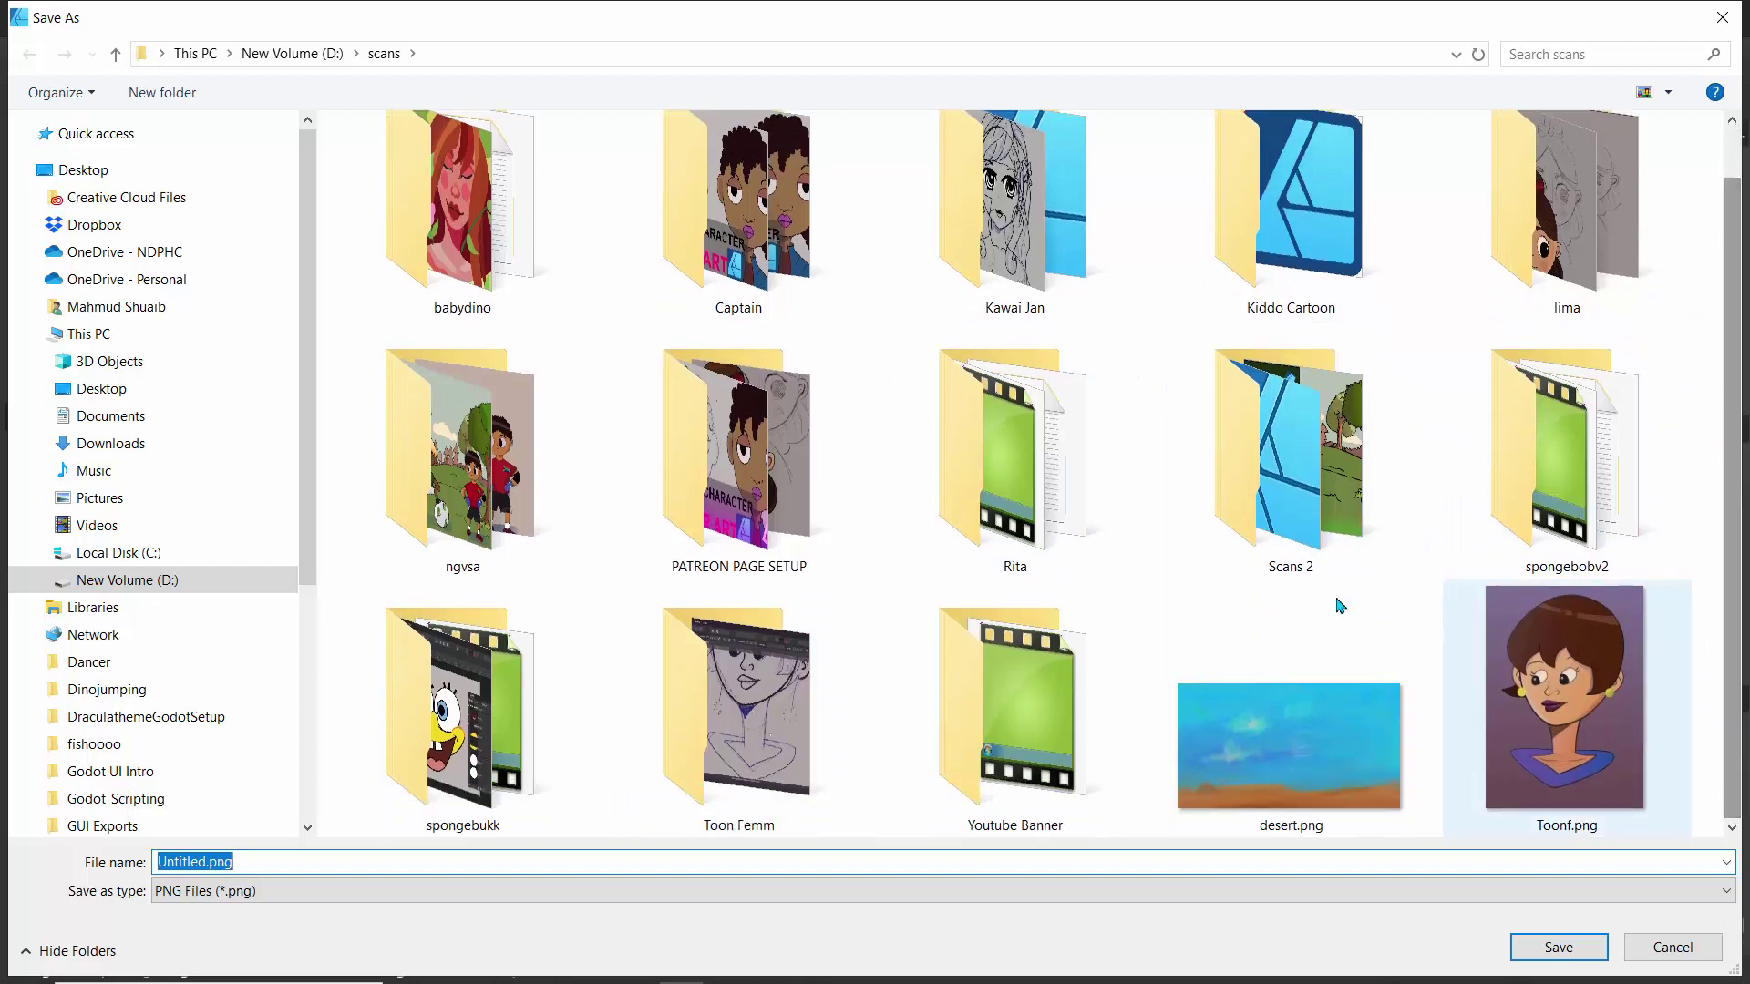
{"action": "right_click", "coordinate": [877, 447]}
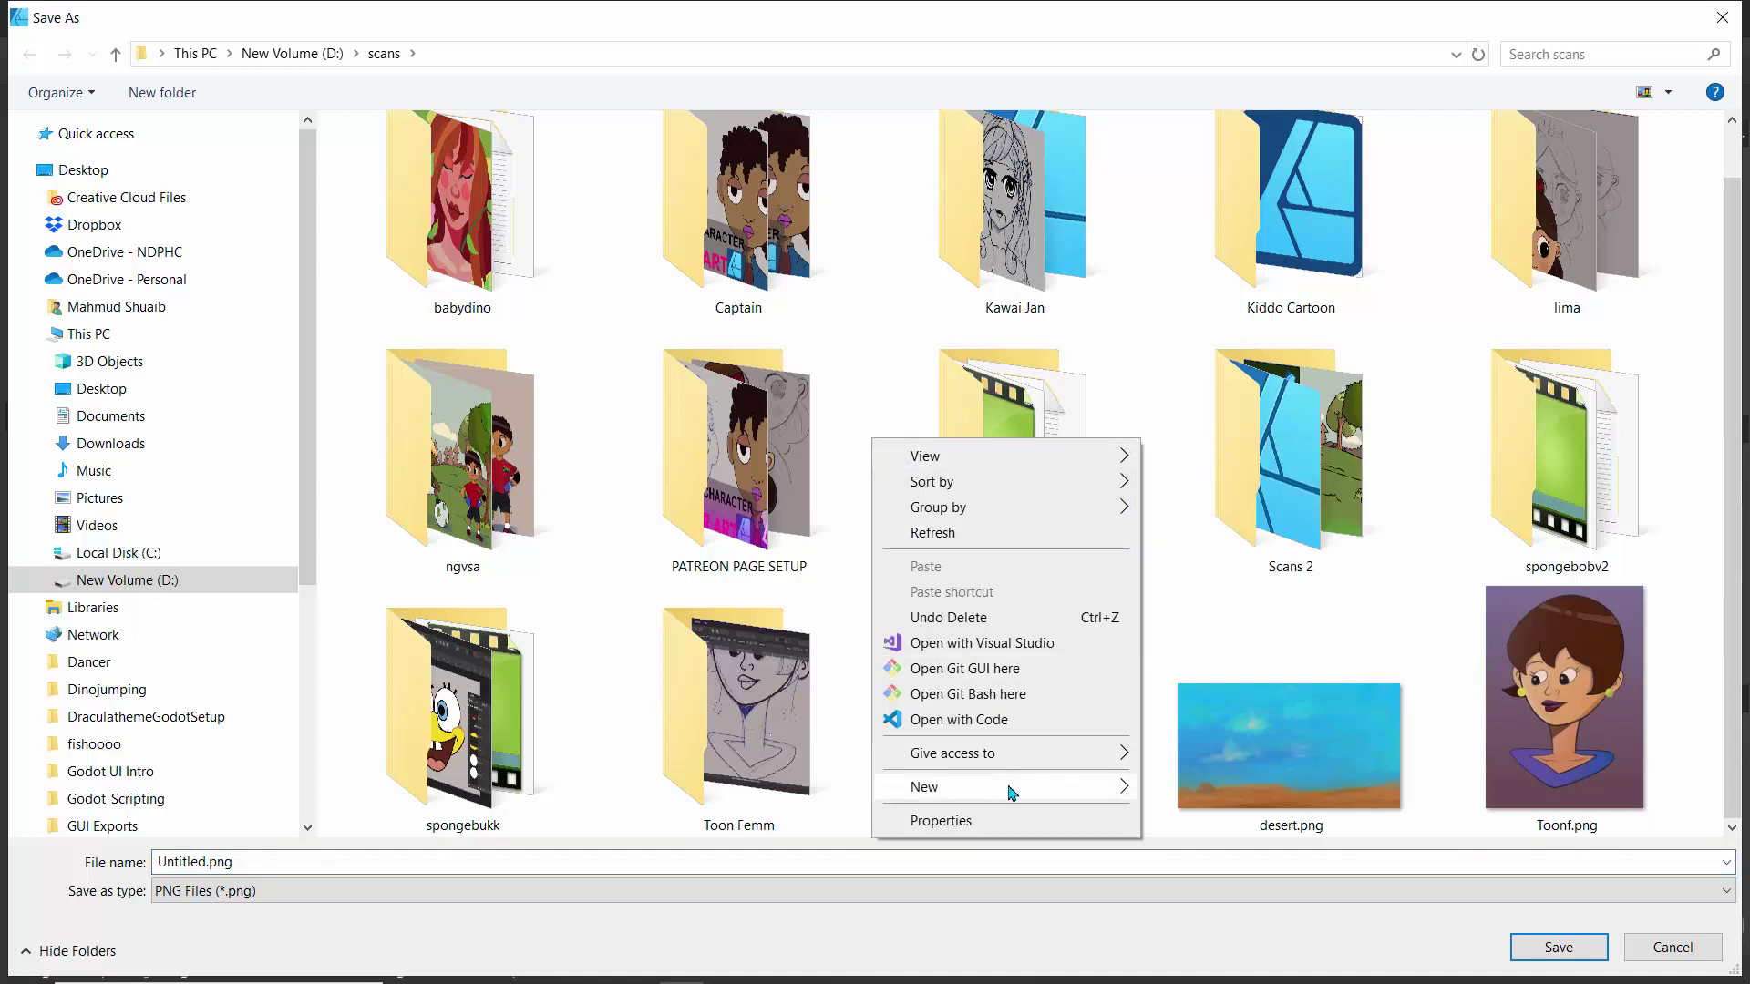
{"action": "mouse_move", "coordinate": [1123, 787]}
{"action": "left_click", "coordinate": [1189, 521]}
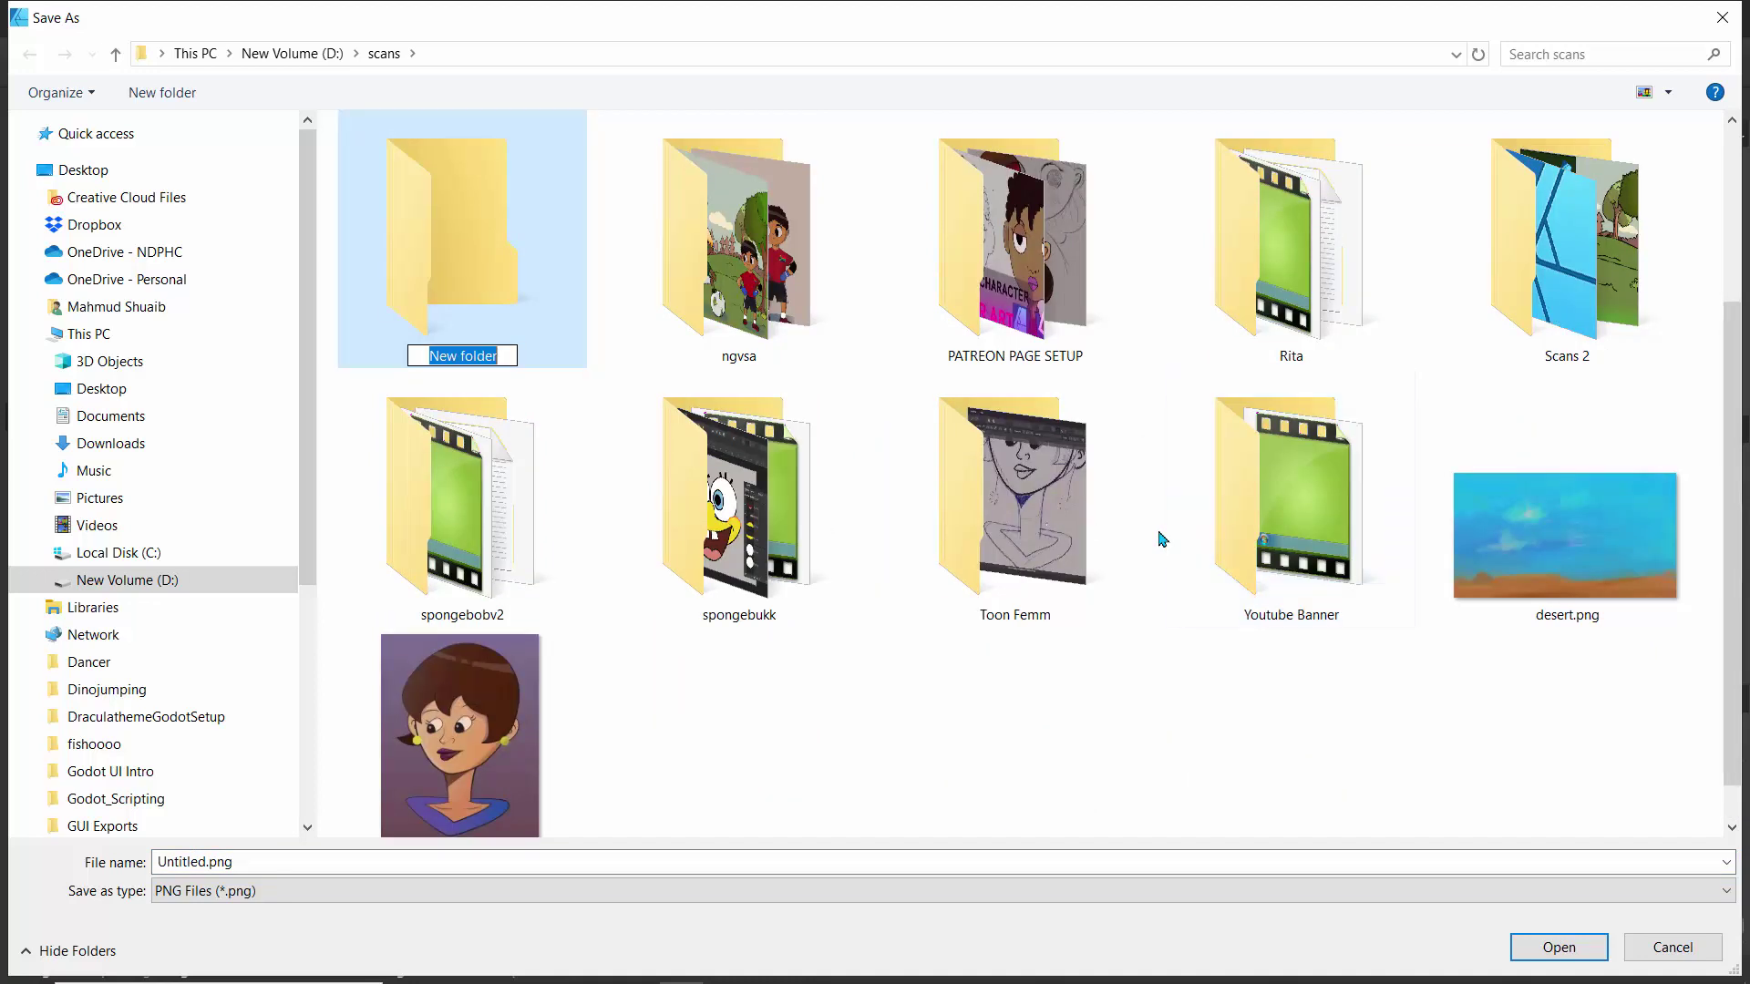
{"action": "type", "text": "eve"}
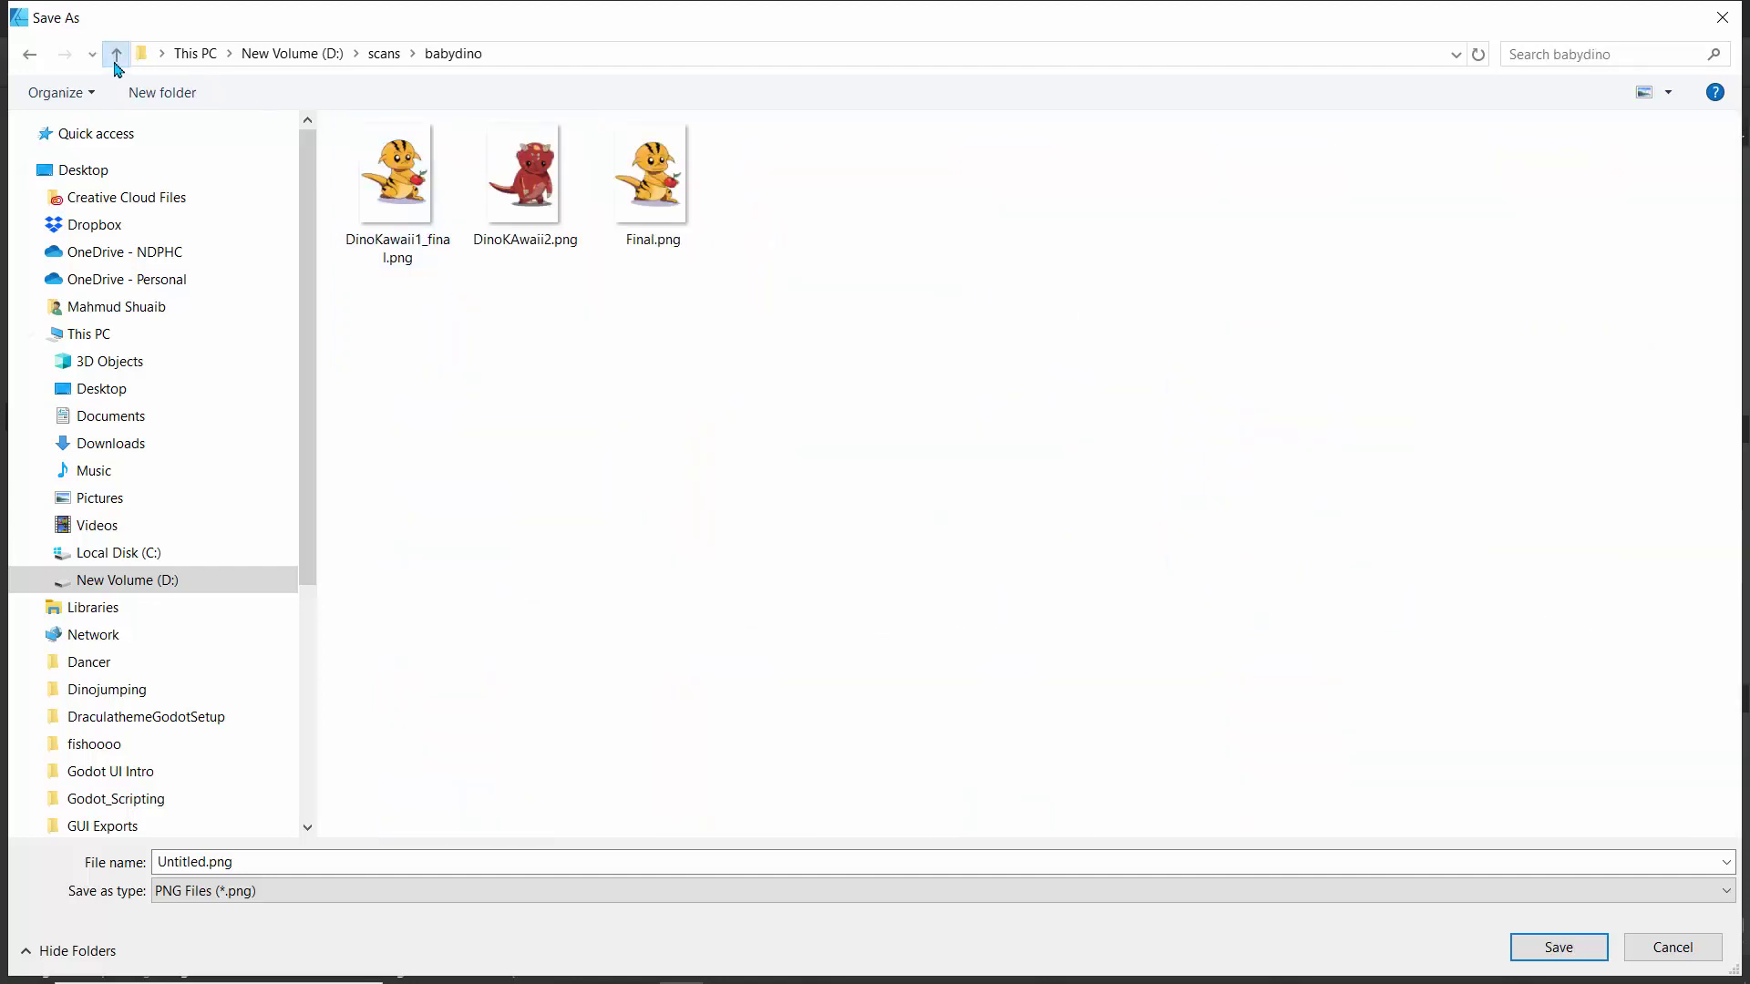
- Save the exported PNG as eve inside the new eve folder
{"action": "left_click", "coordinate": [115, 54]}
{"action": "left_click", "coordinate": [1006, 296]}
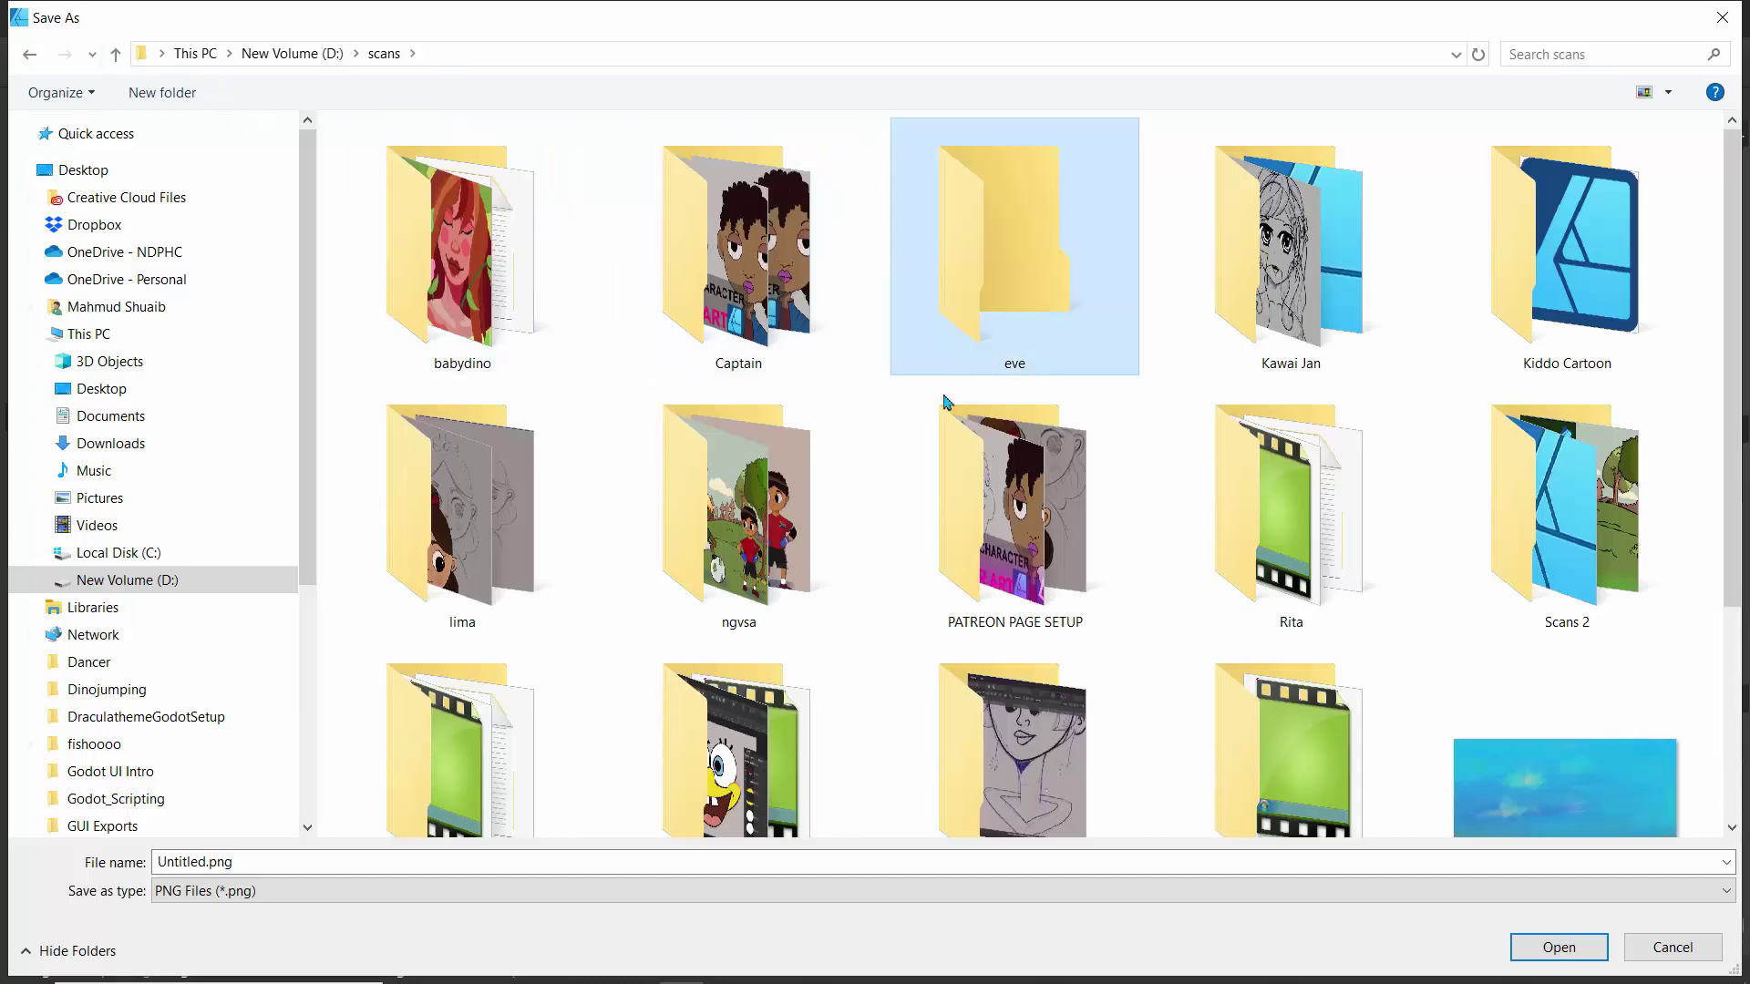
{"action": "key", "text": "Return"}
{"action": "type", "text": "eve"}
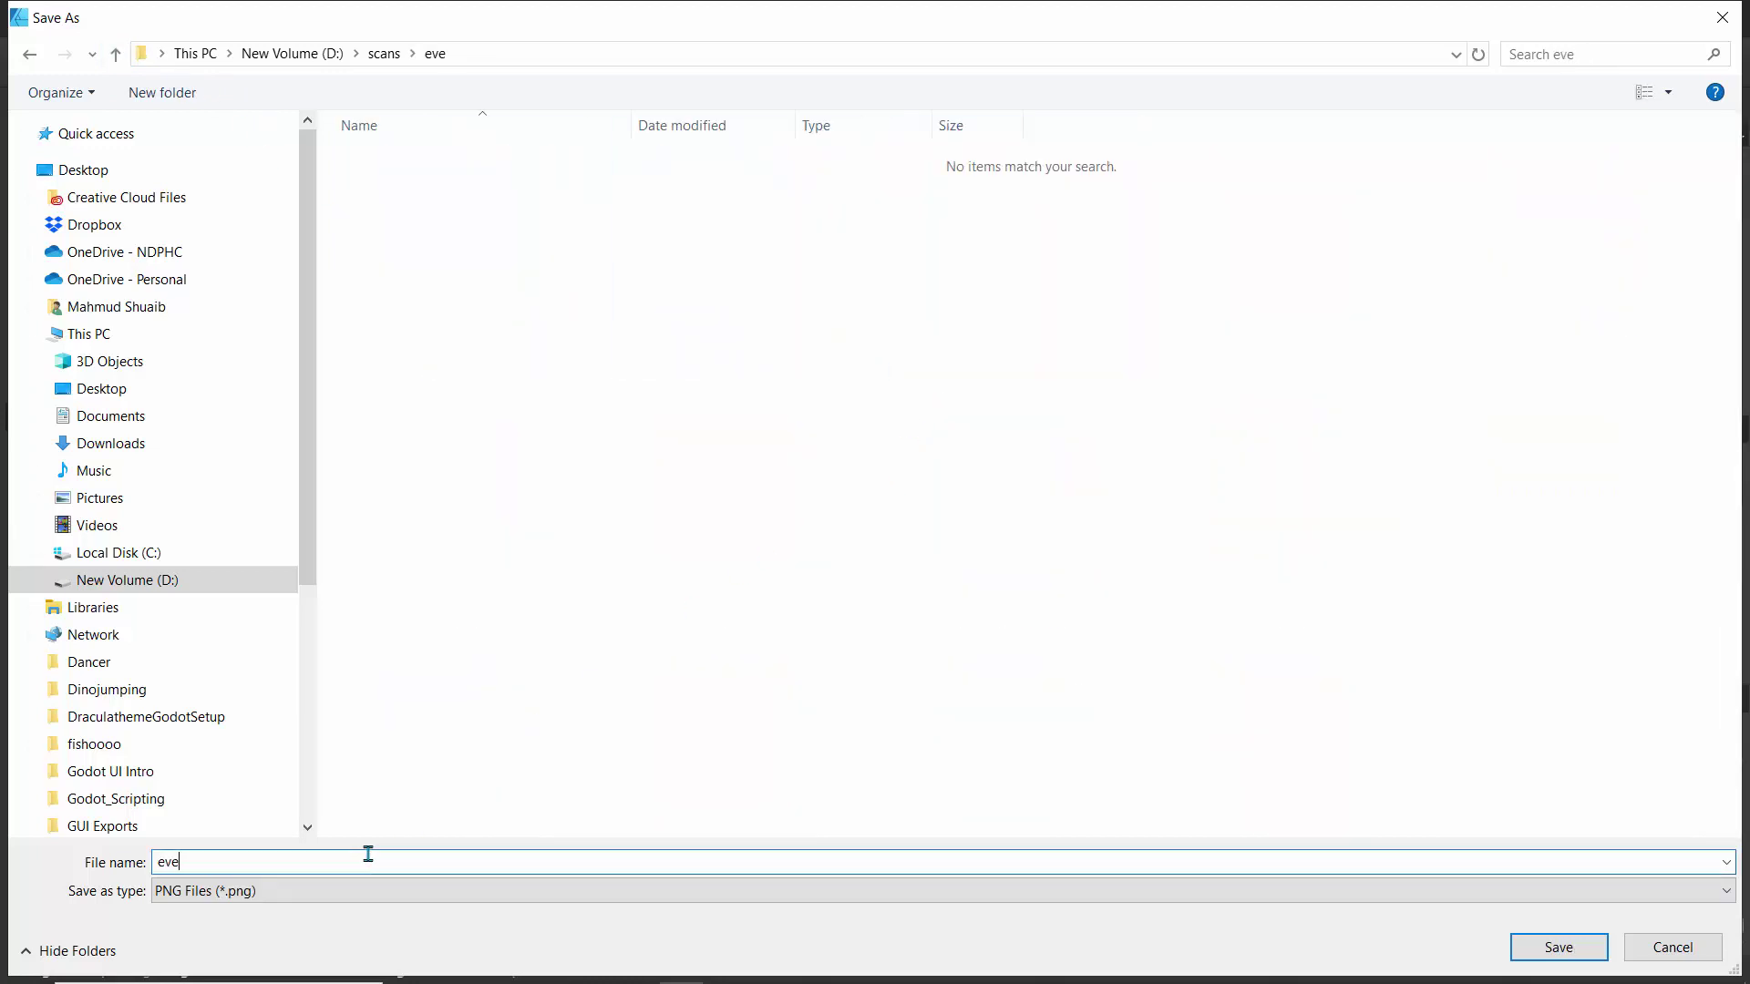
{"action": "key", "text": "Return"}
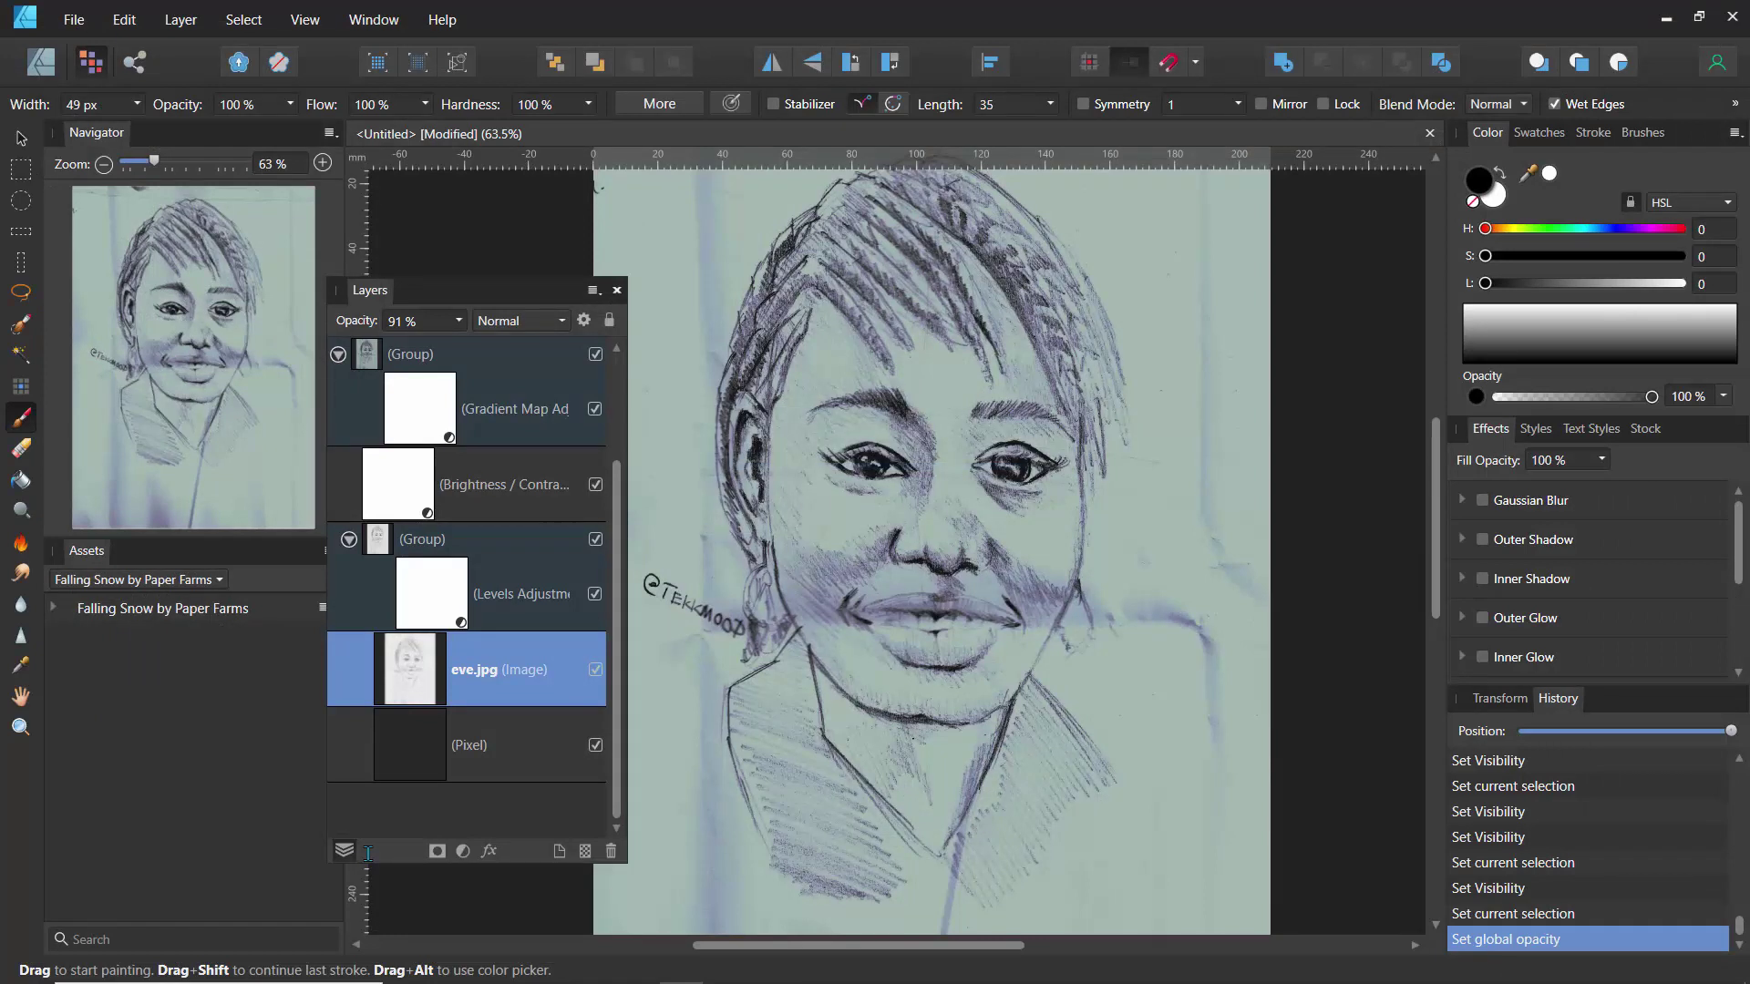
- Save the document as an Affinity file named eve in the eve folder
{"action": "left_click", "coordinate": [75, 14]}
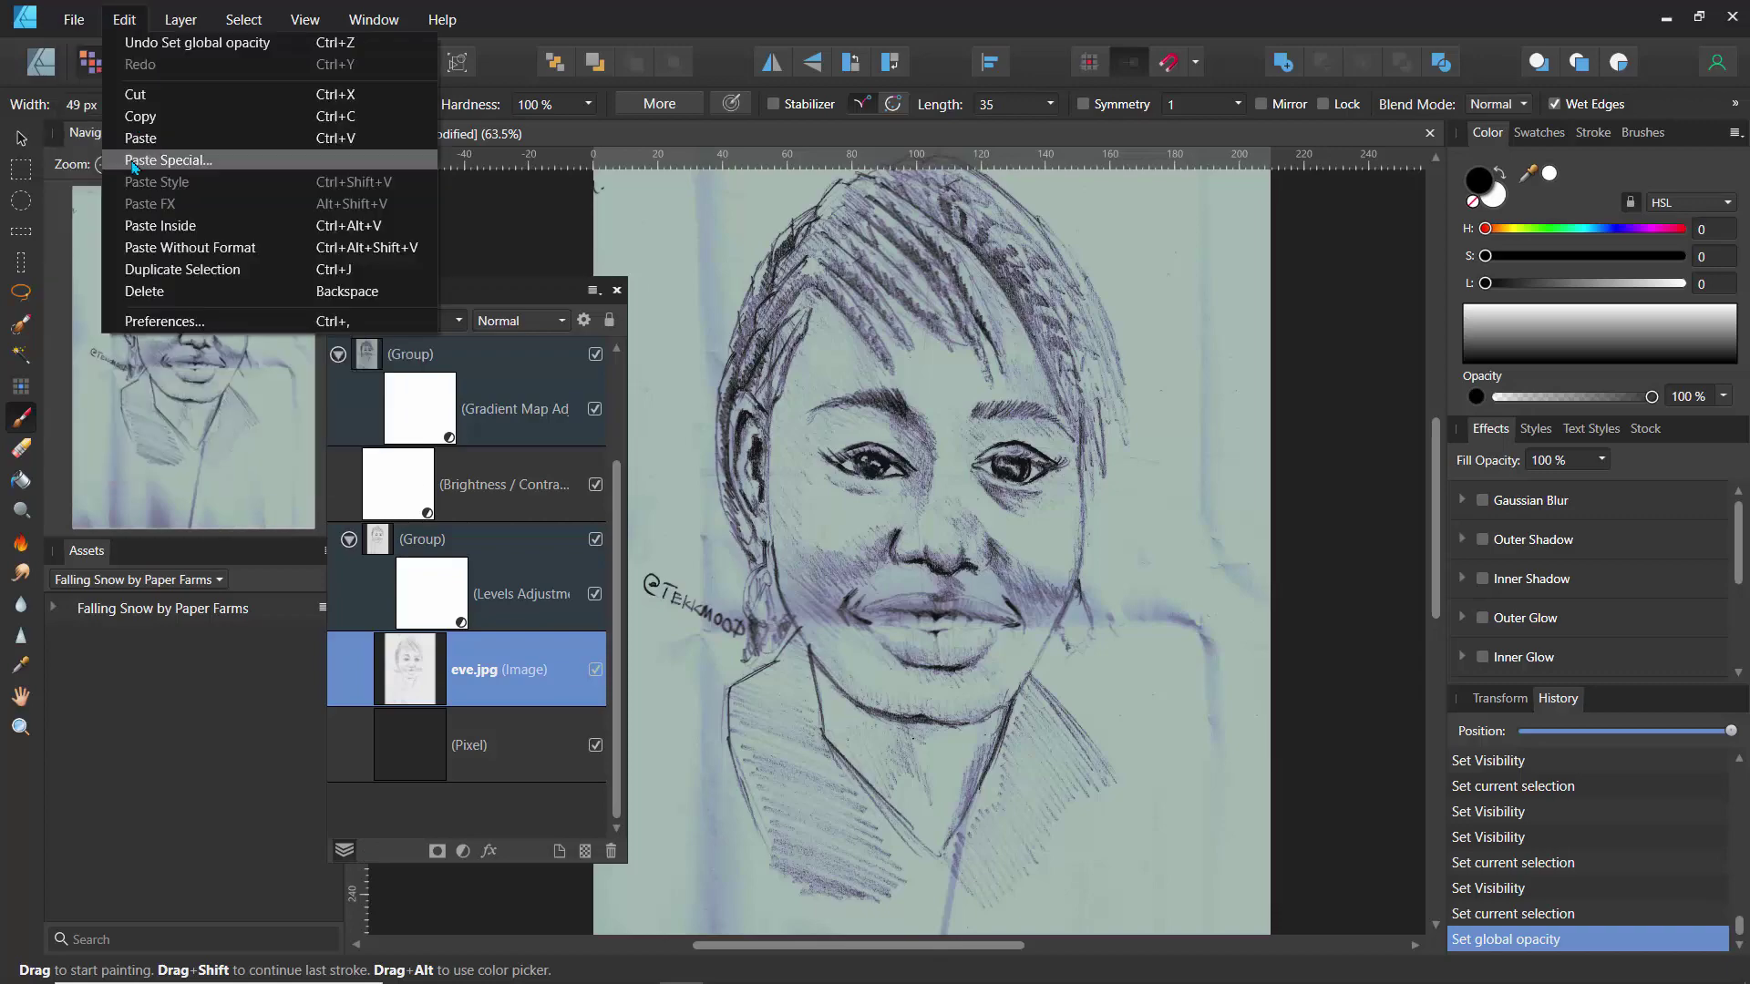
{"action": "left_click", "coordinate": [222, 224]}
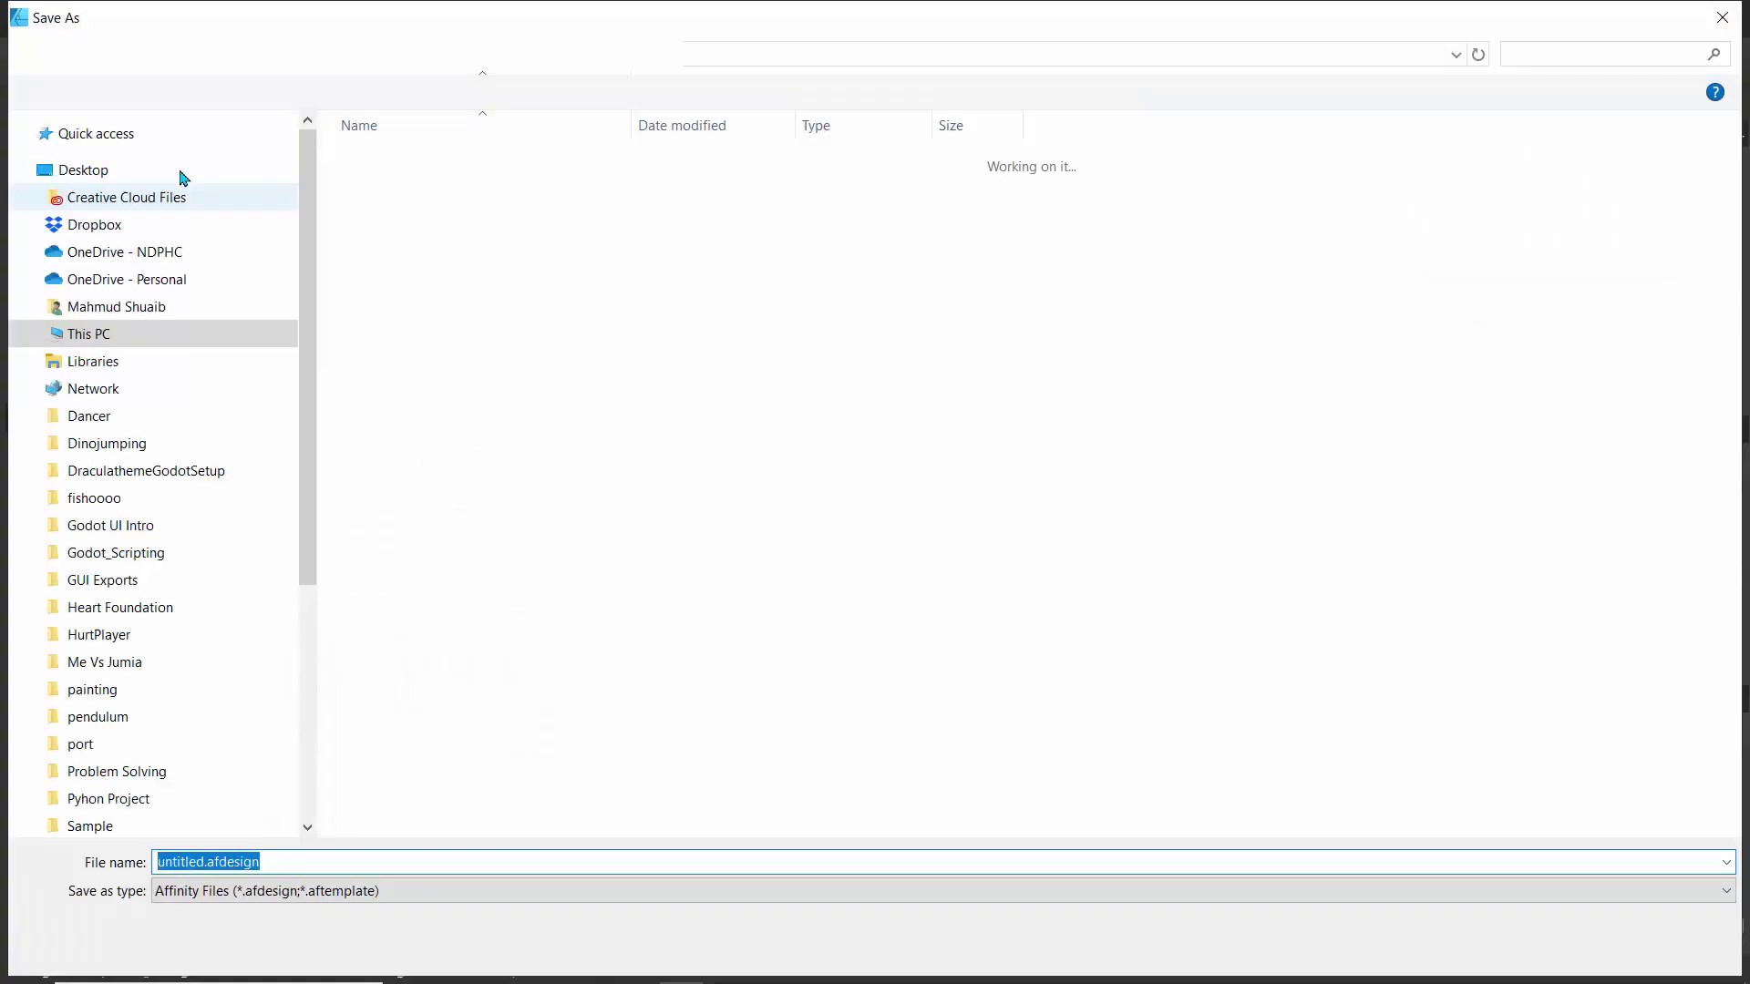
{"action": "type", "text": "e"}
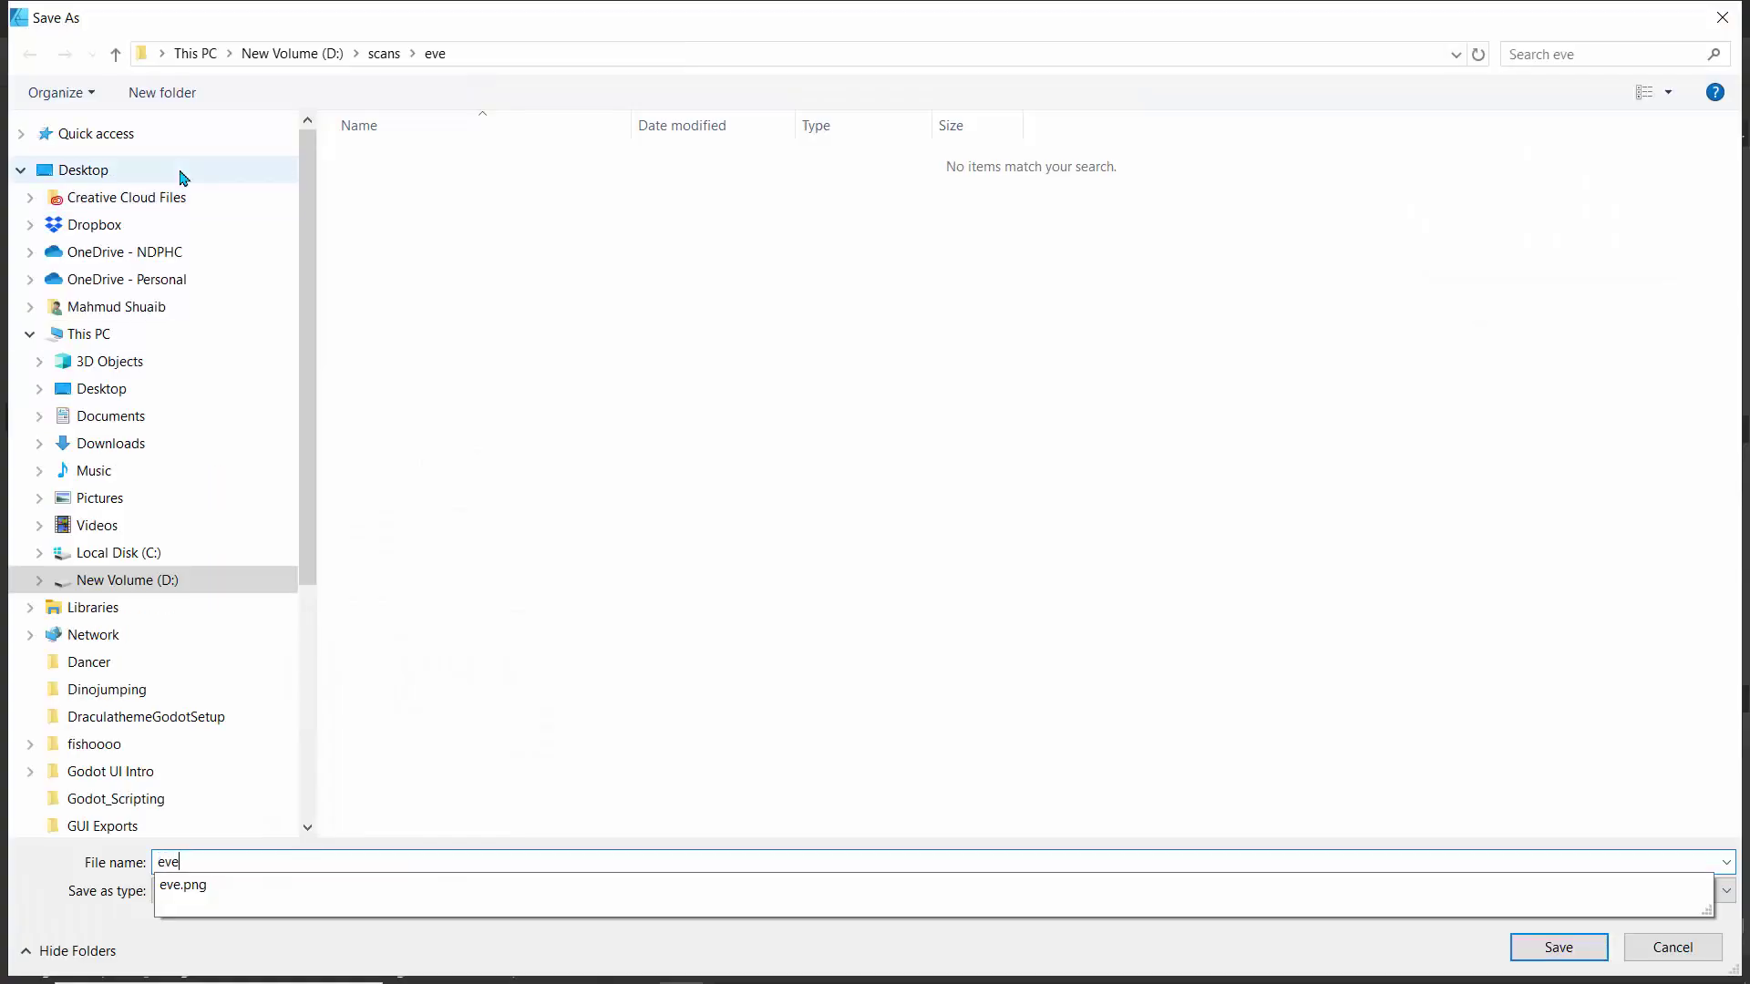
{"action": "type", "text": "ve"}
{"action": "key", "text": "Return"}
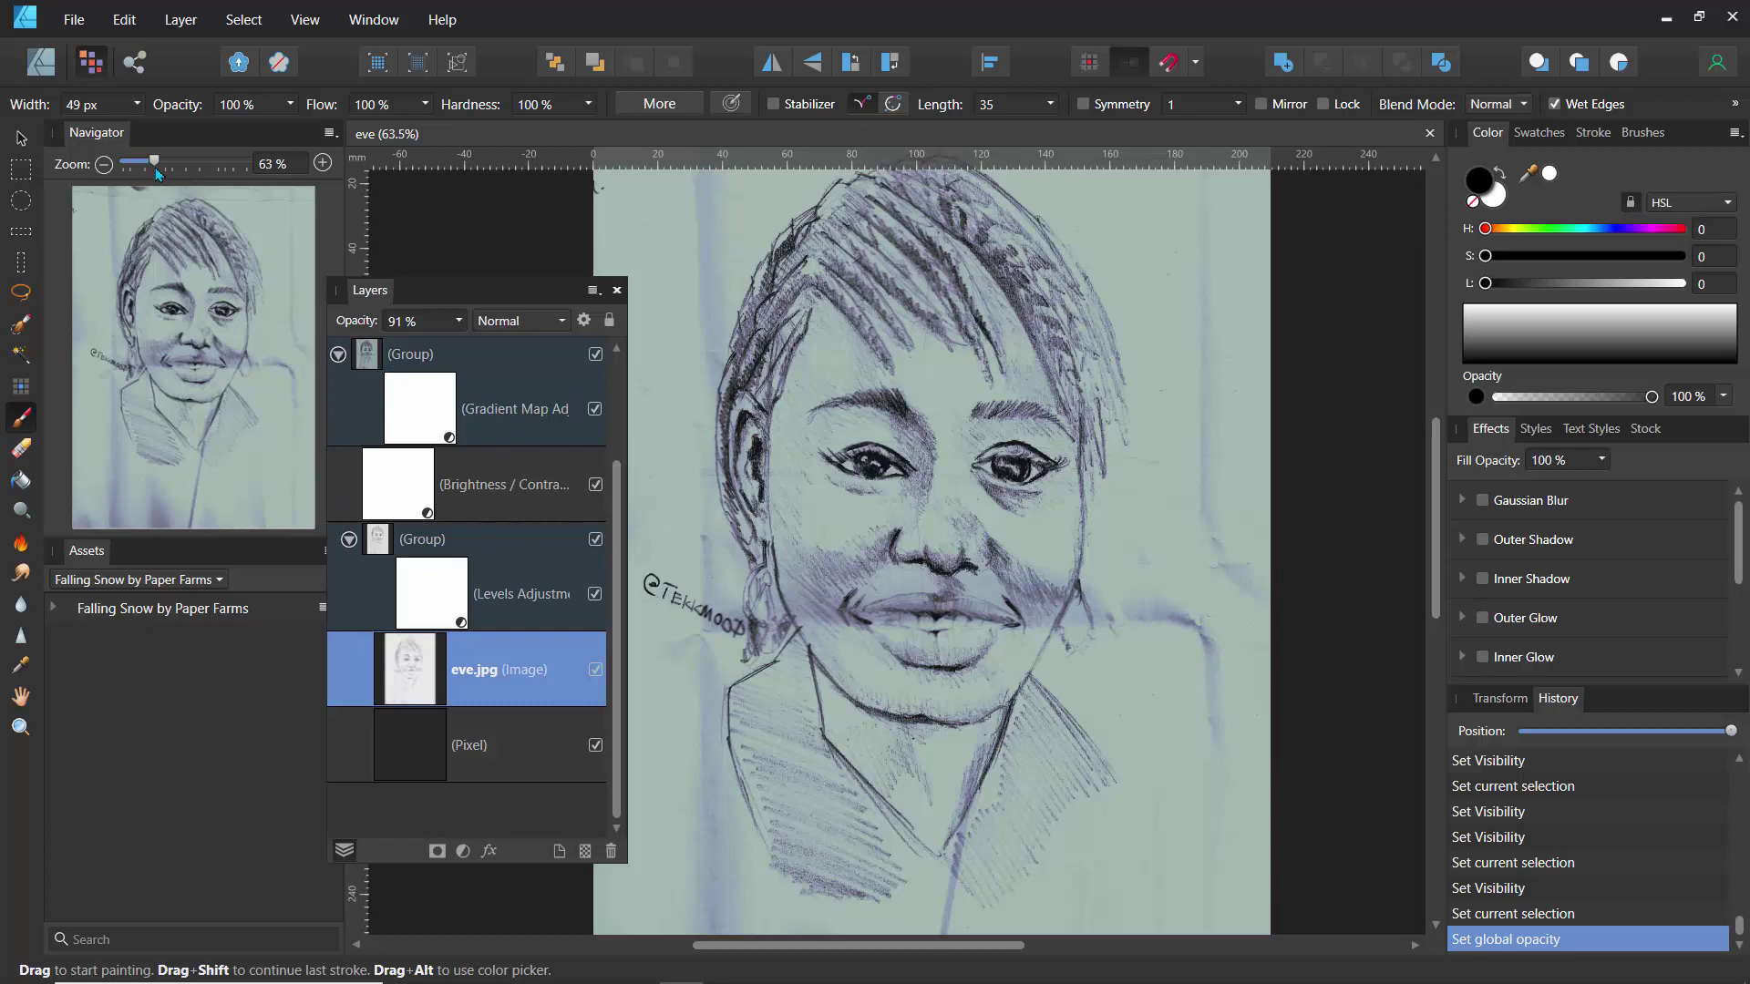
- Collapse the inner group and the outer group in the layer stack
{"action": "left_click_drag", "start_coordinate": [154, 162], "coordinate": [137, 163]}
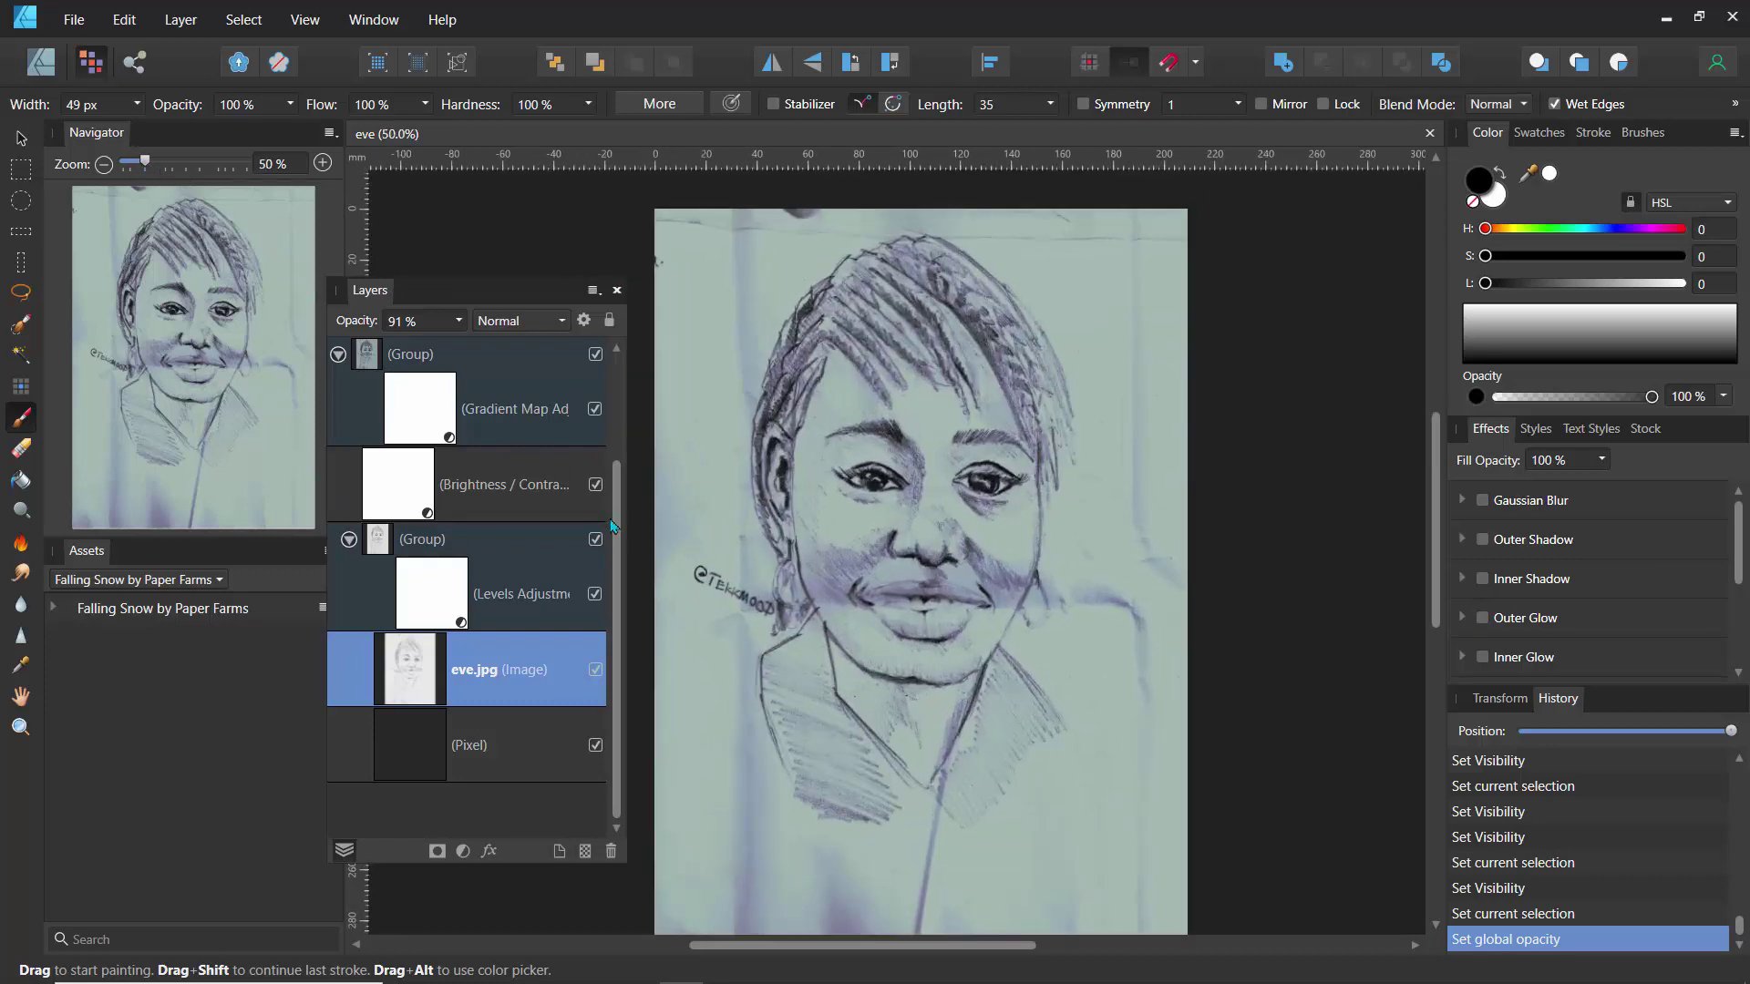
{"action": "scroll", "coordinate": [615, 525], "scroll_direction": "up", "scroll_amount": 3}
{"action": "left_click", "coordinate": [421, 382]}
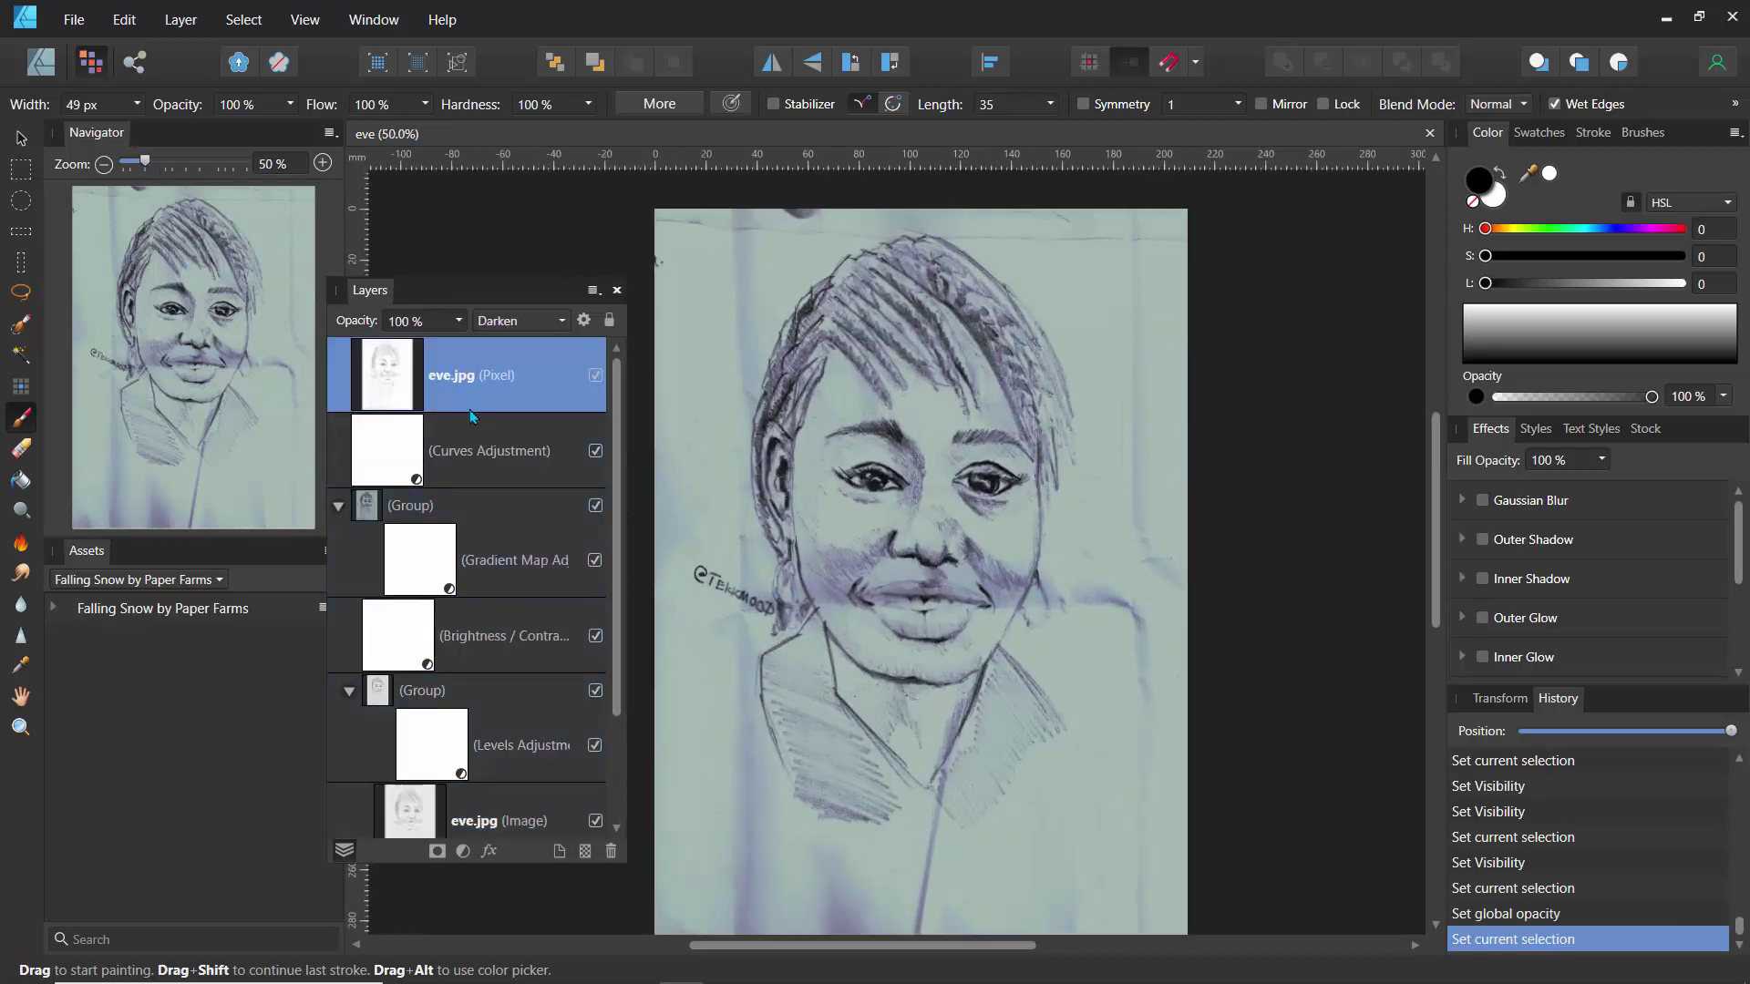
{"action": "scroll", "coordinate": [610, 478], "scroll_direction": "down", "scroll_amount": 3}
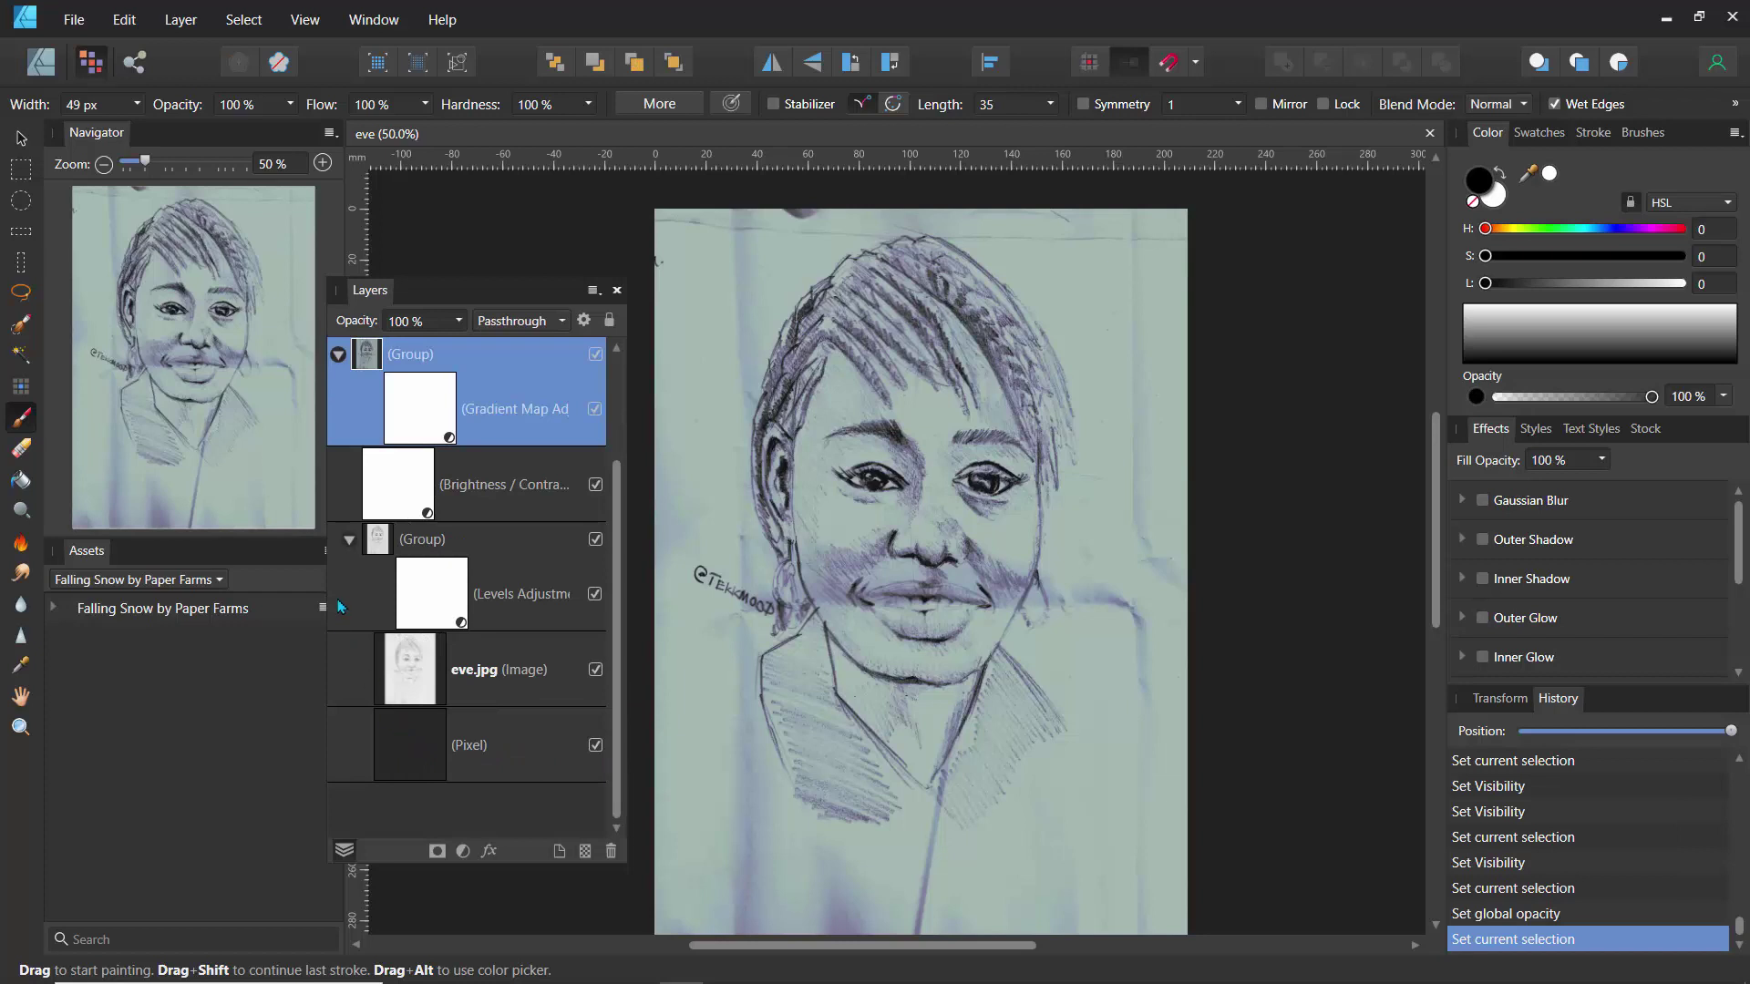
{"action": "left_click", "coordinate": [350, 543]}
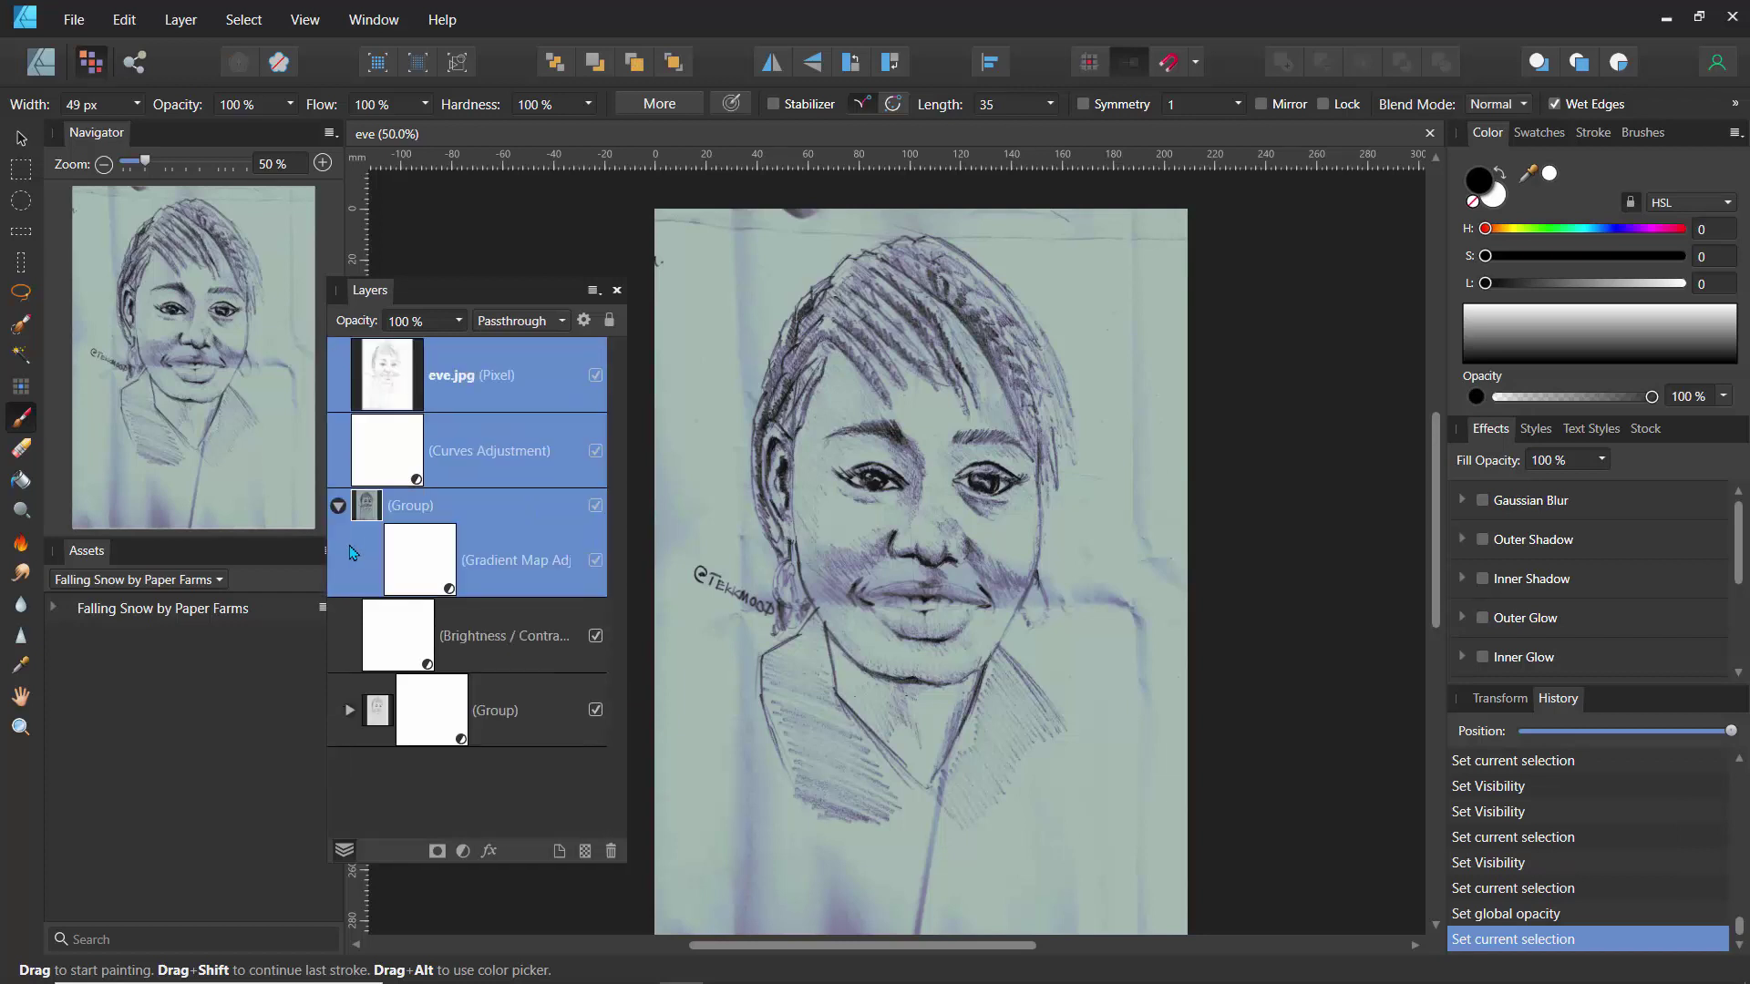
{"action": "left_click", "coordinate": [339, 525]}
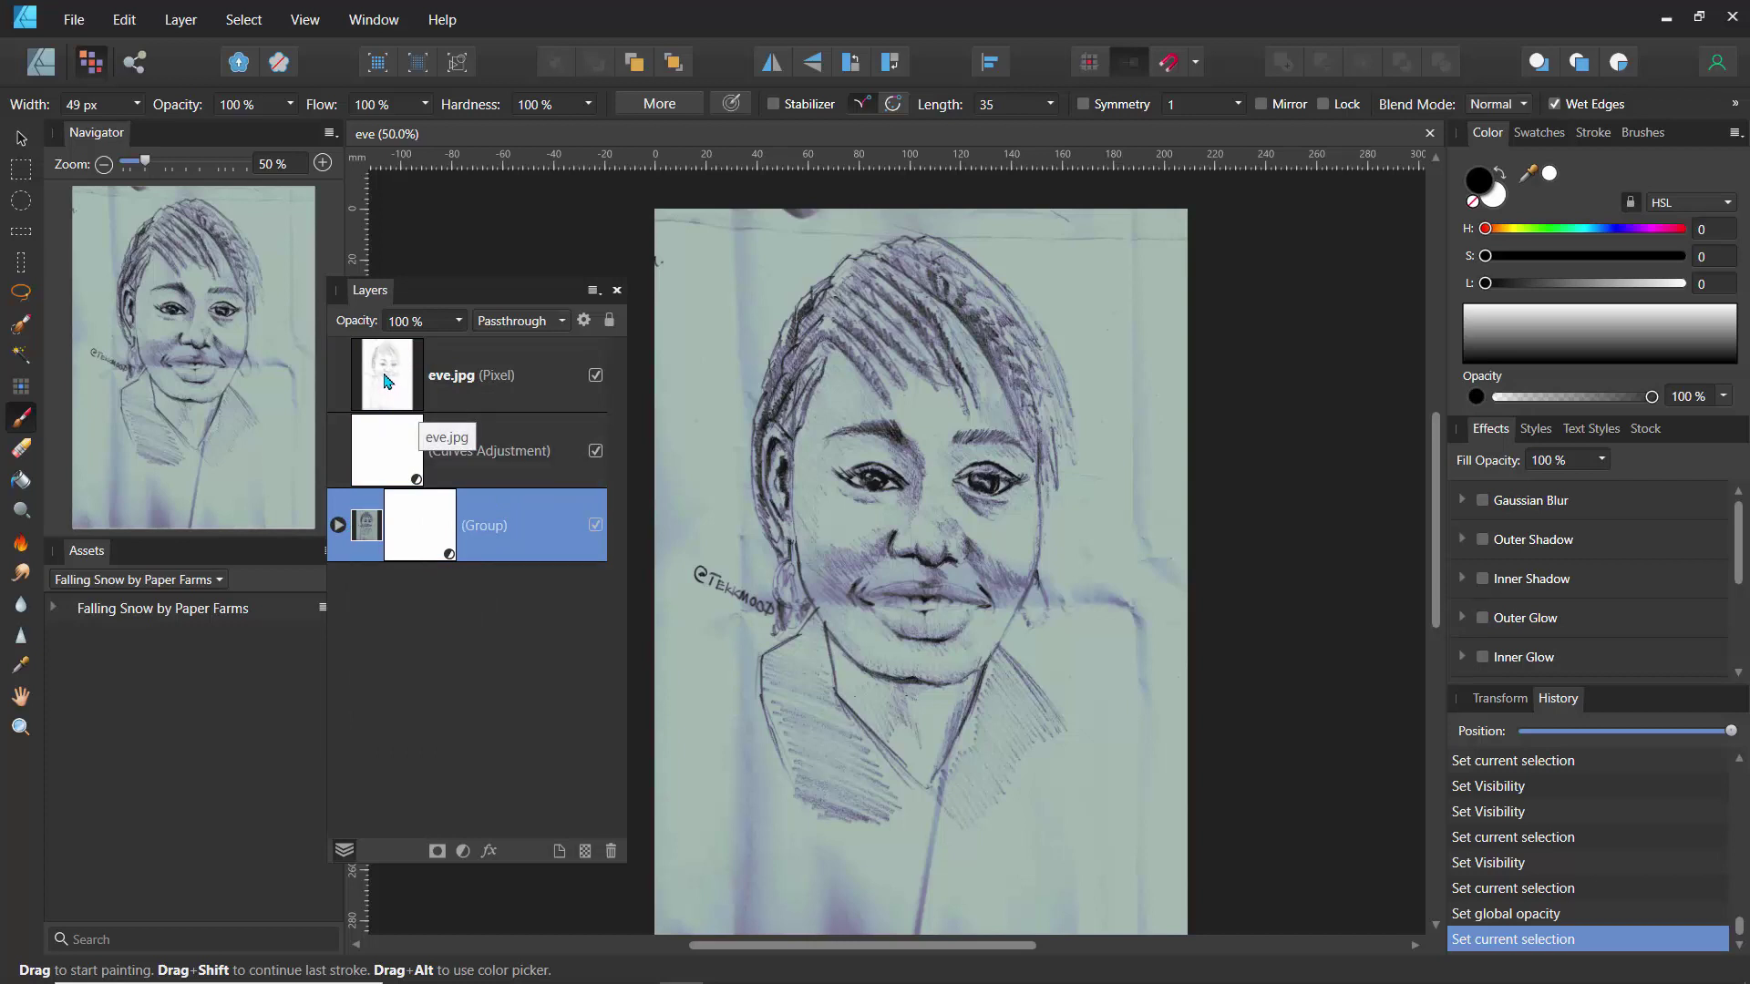
- Group the Curves adjustment with the existing group directly beneath it
{"action": "double_click", "coordinate": [399, 460]}
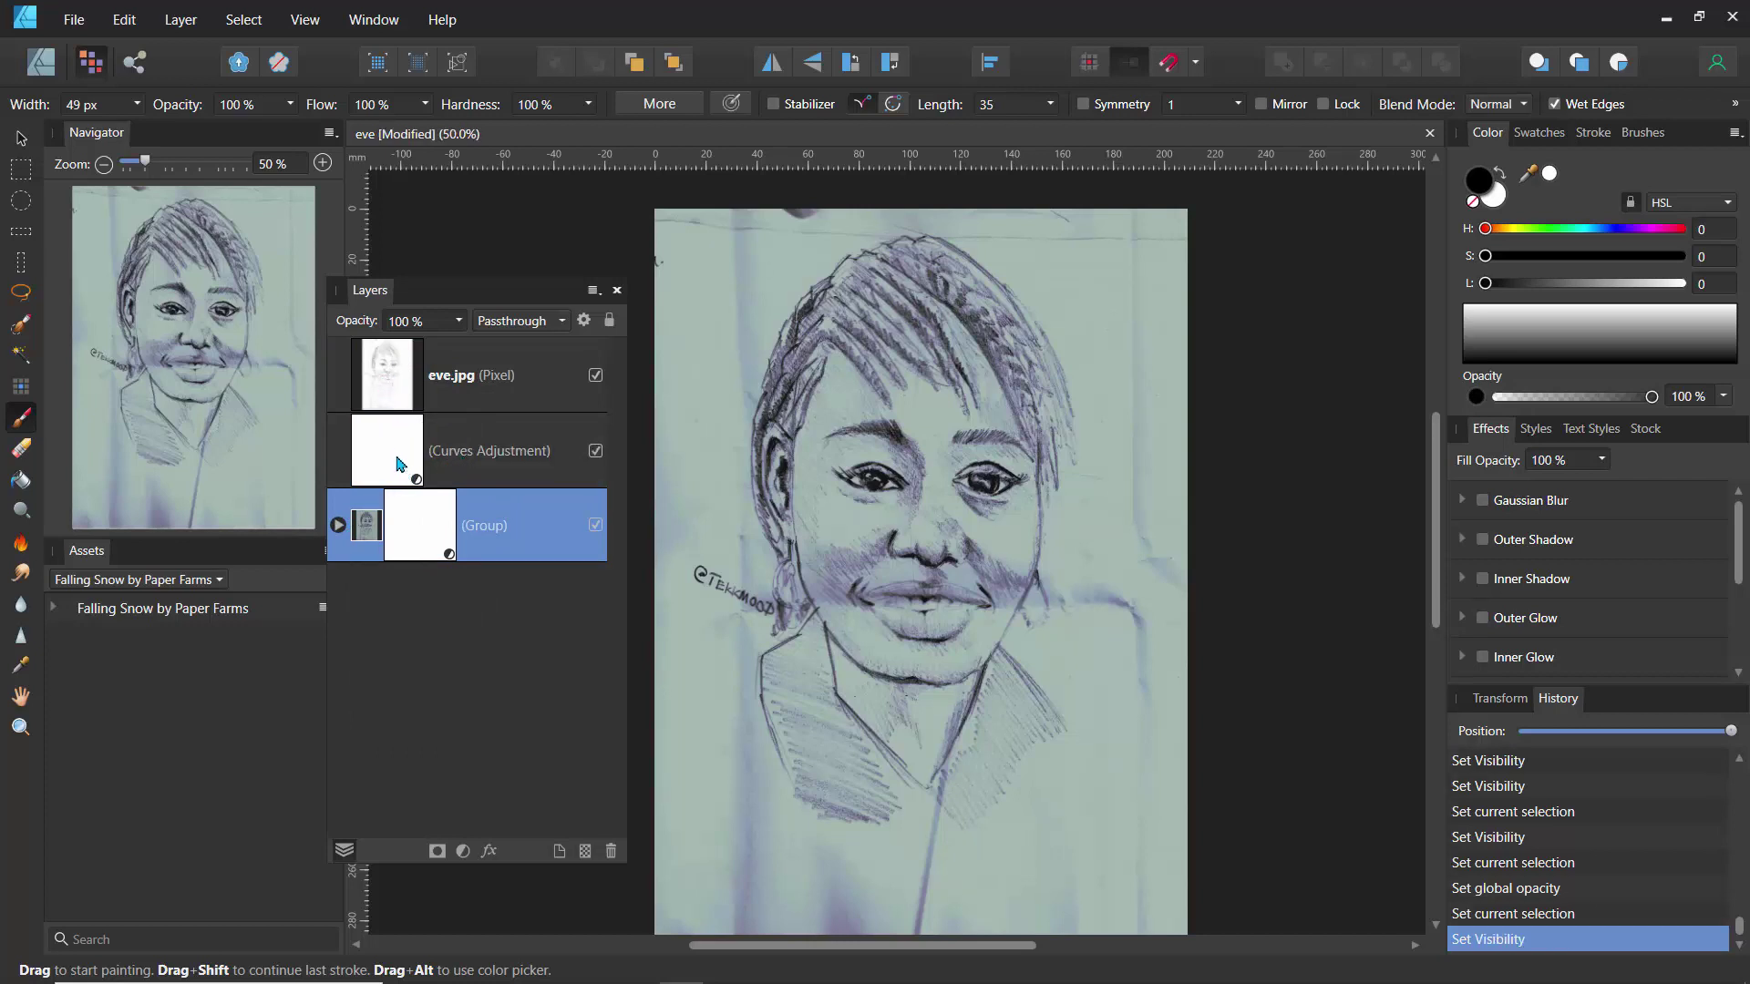
{"action": "left_click", "coordinate": [637, 182]}
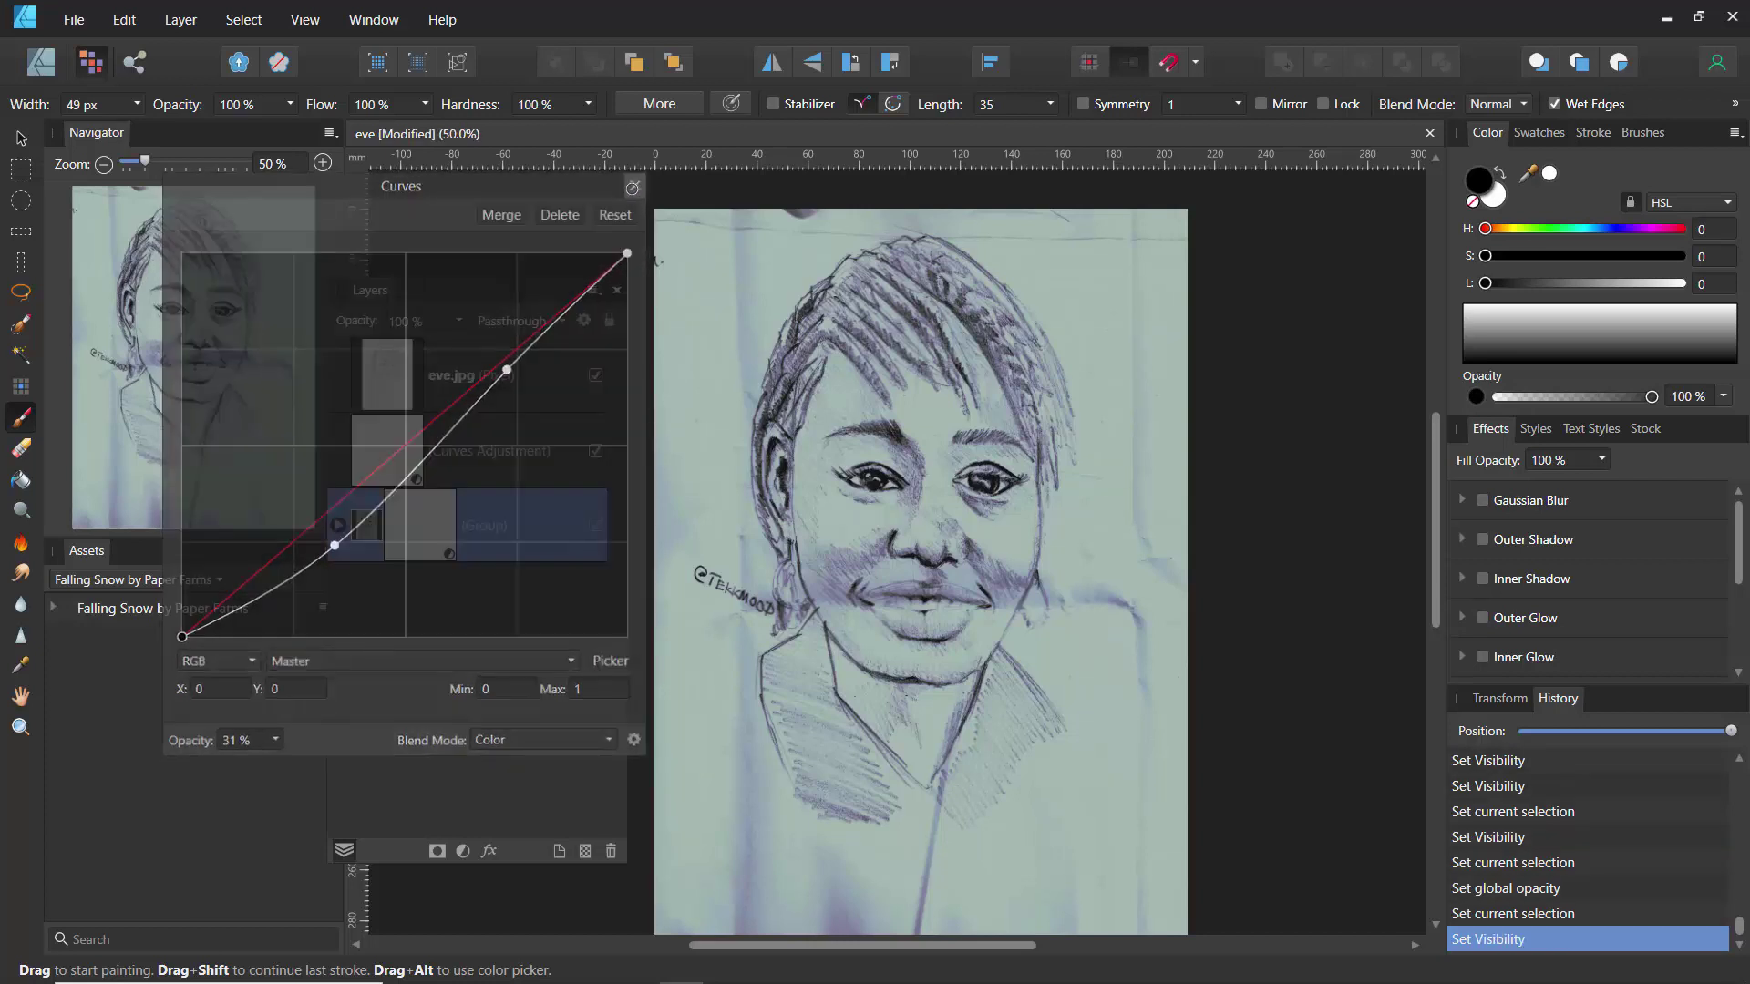
{"action": "left_click", "coordinate": [398, 456]}
{"action": "left_click", "coordinate": [388, 383], "text": "shift"}
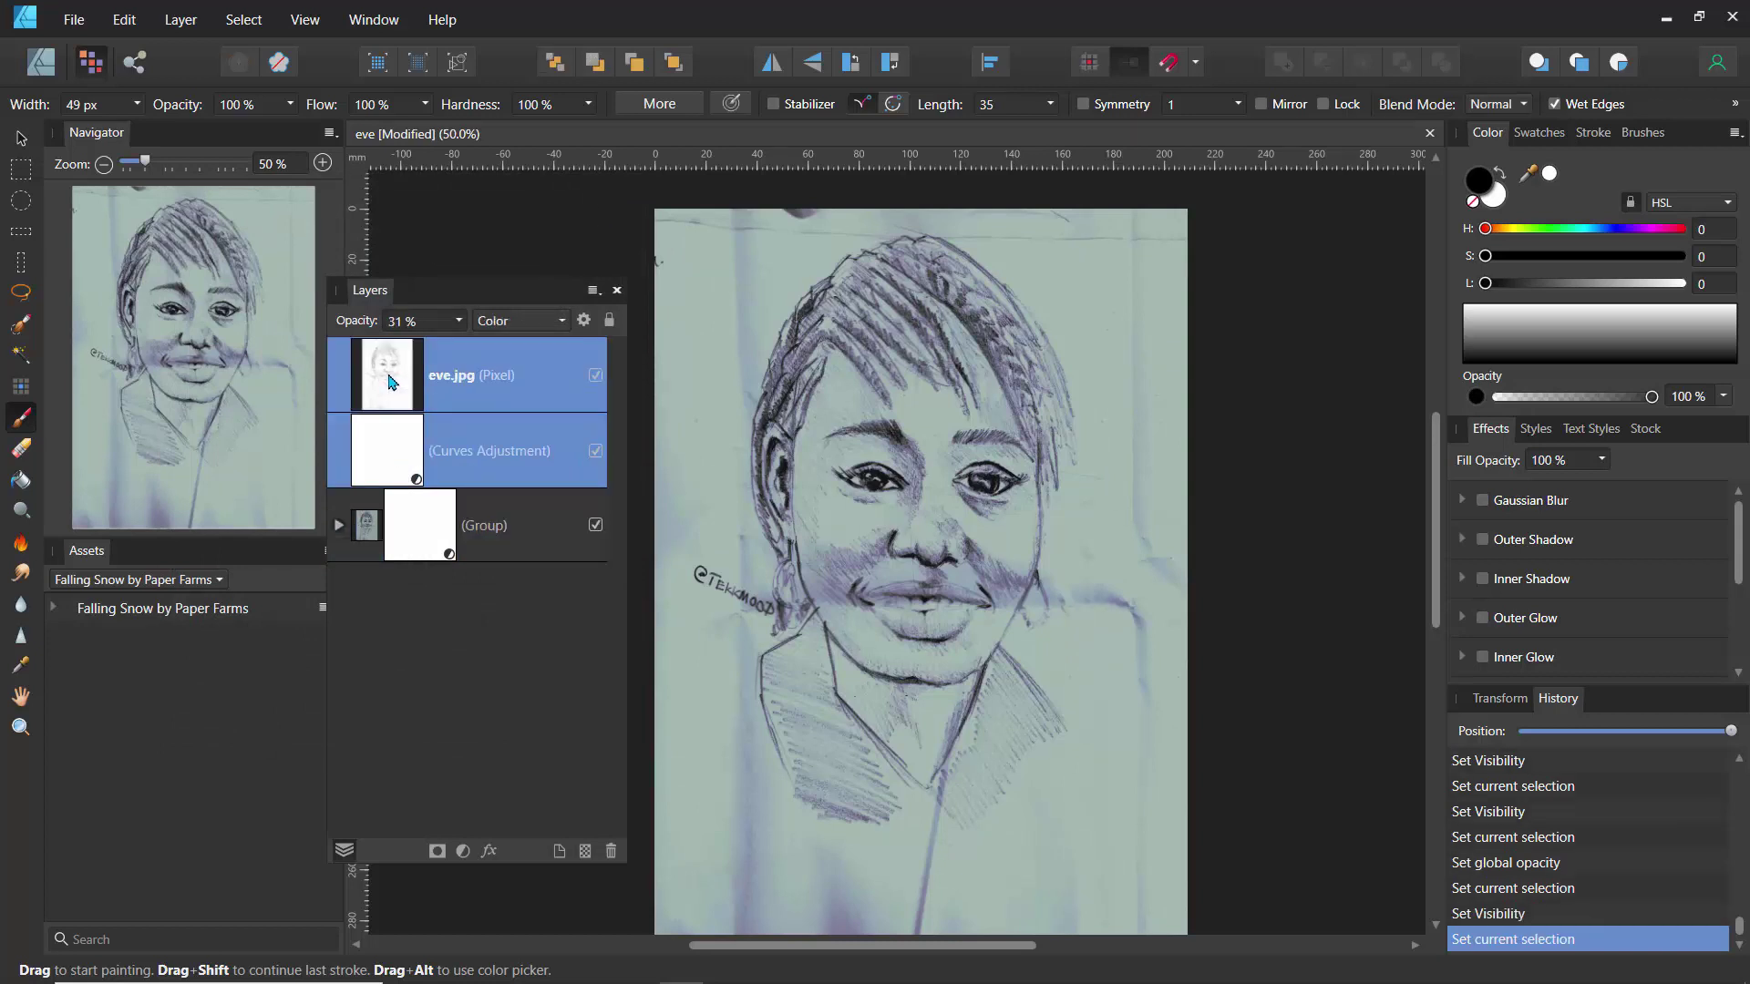
{"action": "left_click_drag", "start_coordinate": [408, 535], "coordinate": [367, 537]}
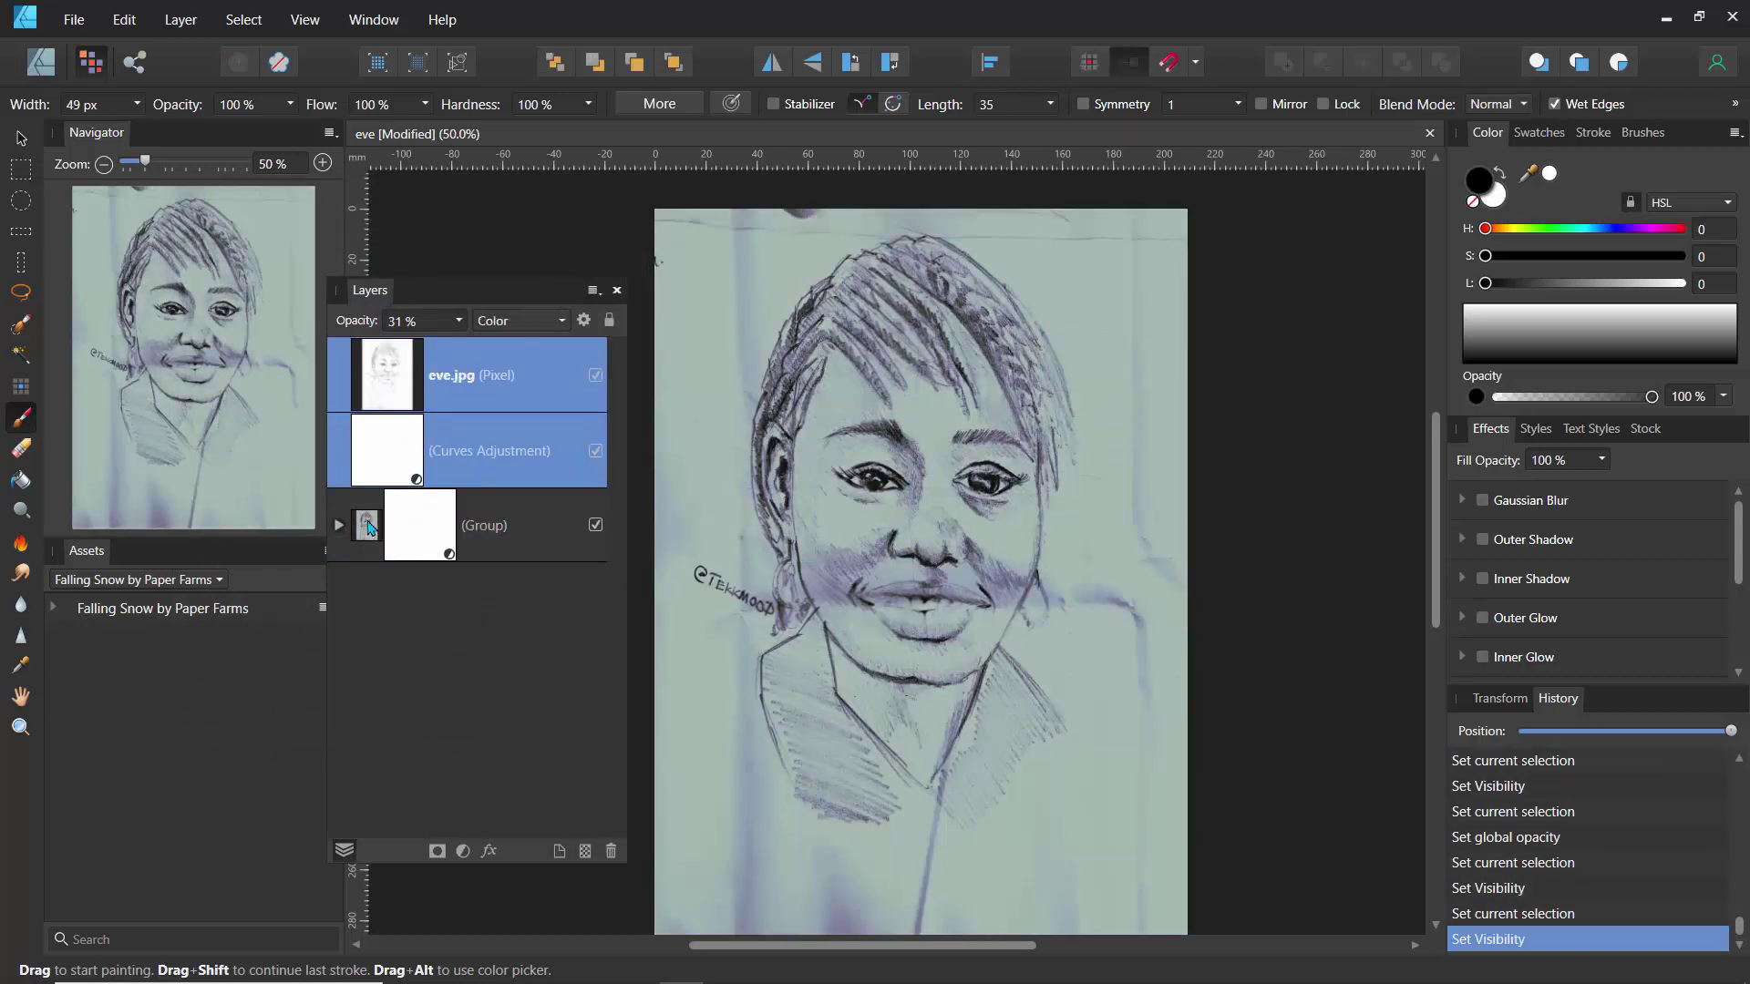
{"action": "left_click", "coordinate": [369, 374], "text": "ctrl"}
{"action": "left_click", "coordinate": [369, 374], "text": "ctrl"}
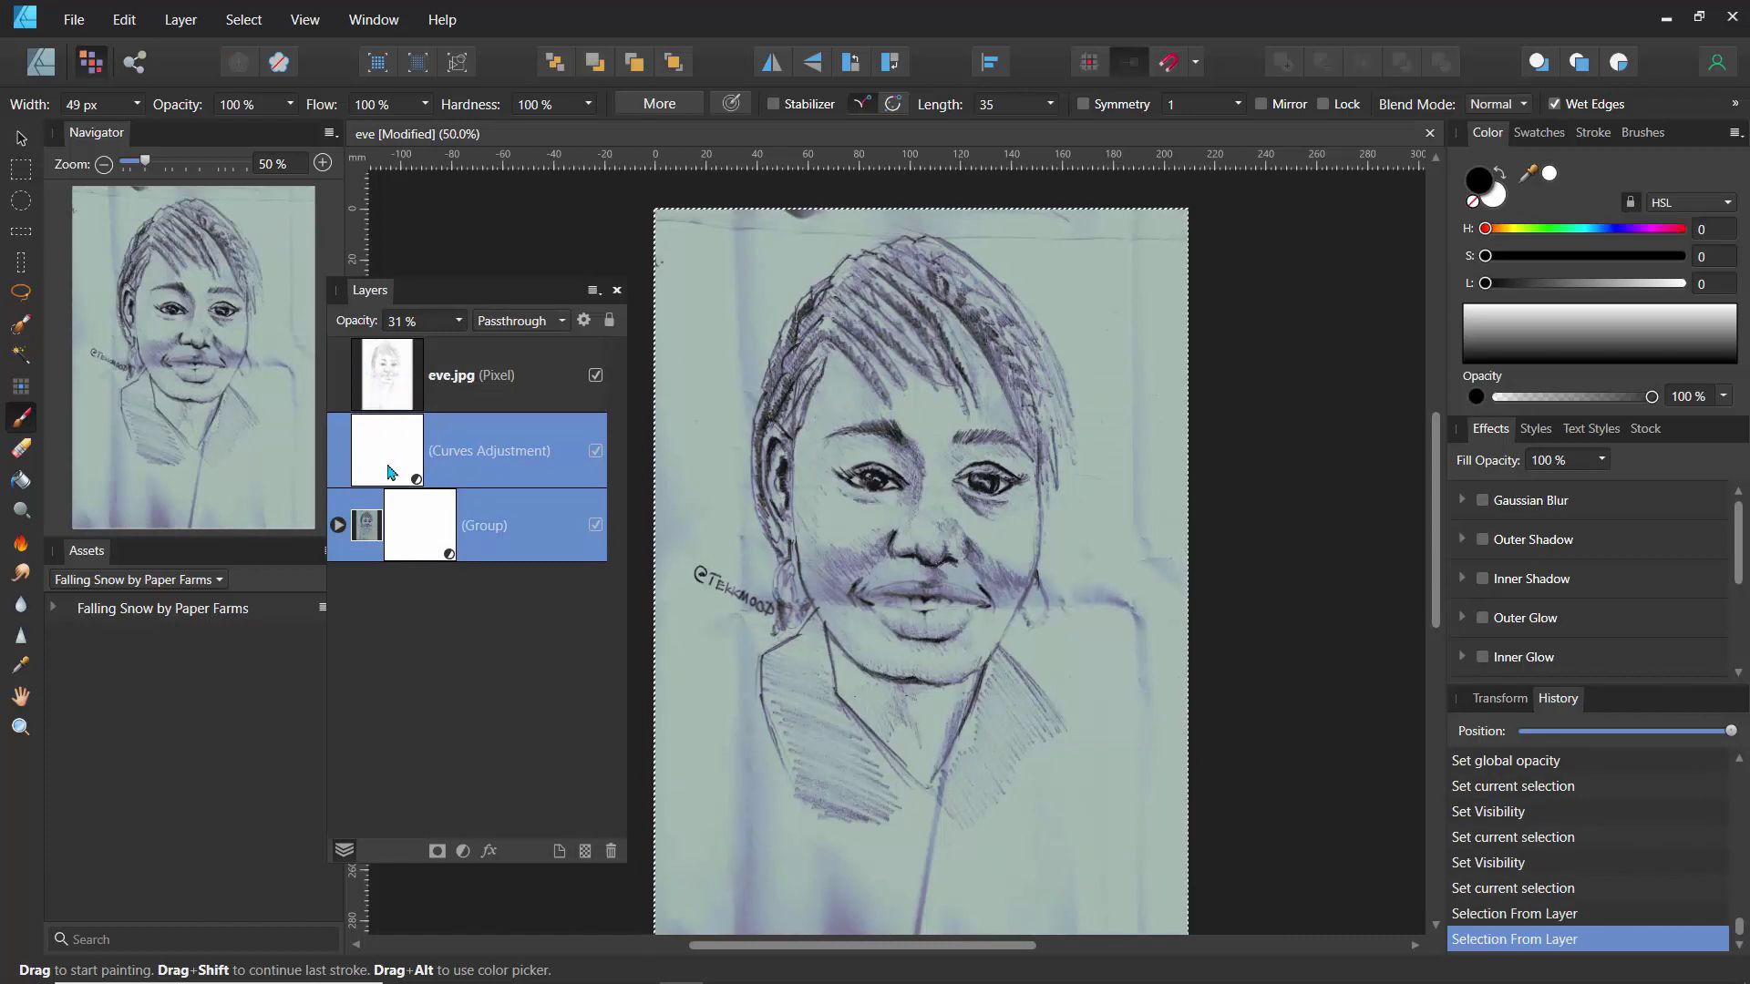
{"action": "key", "text": "ctrl+g"}
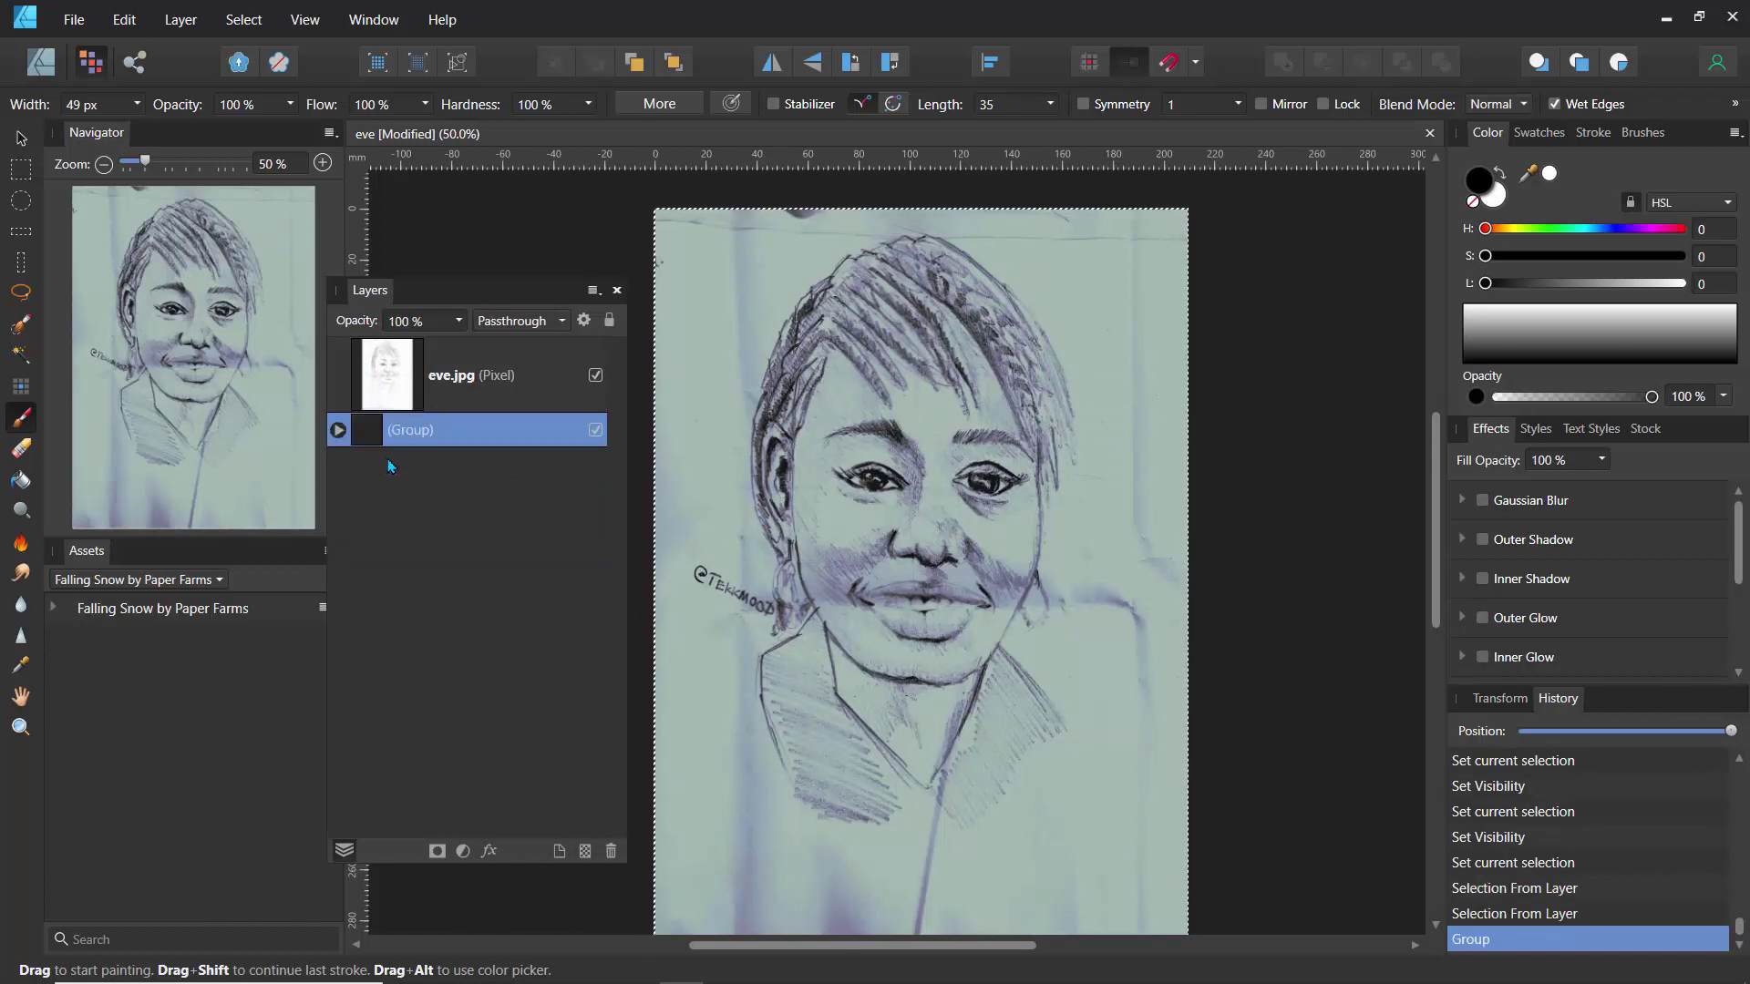
- Move the eve.jpg pixel layer to the top of the new group and clear the pixel selection
{"action": "left_click", "coordinate": [340, 433]}
{"action": "left_click_drag", "start_coordinate": [392, 375], "coordinate": [344, 428]}
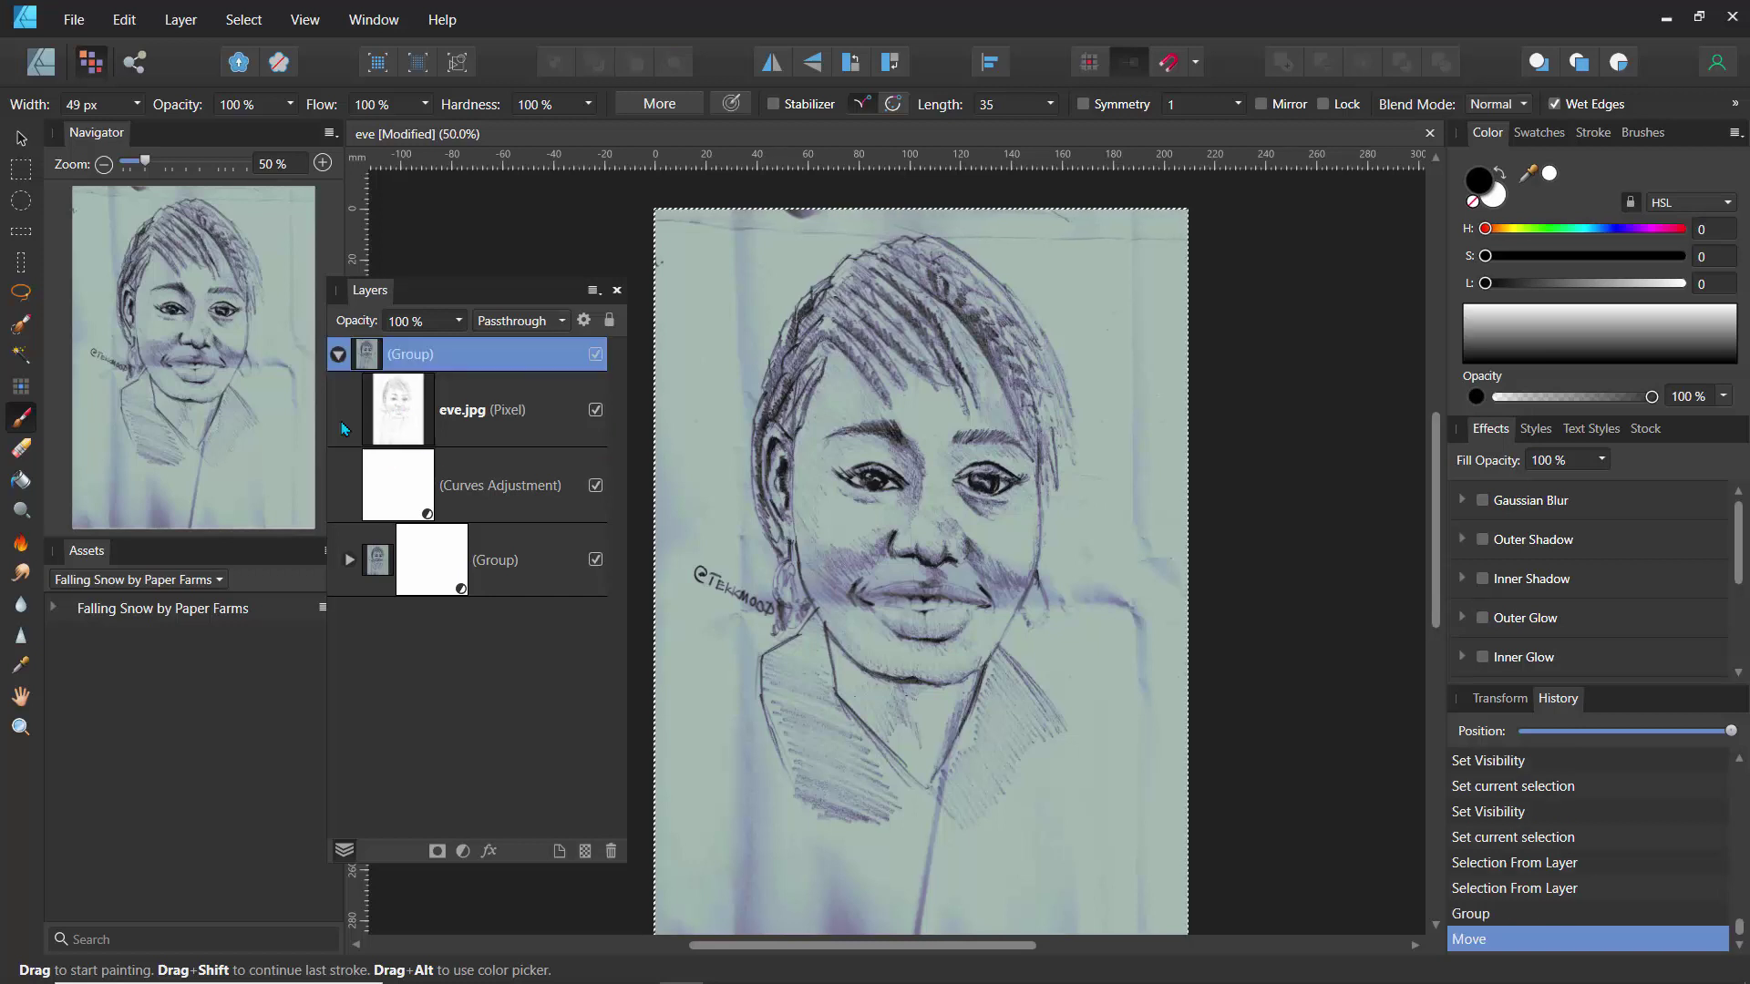
{"action": "left_click", "coordinate": [337, 354]}
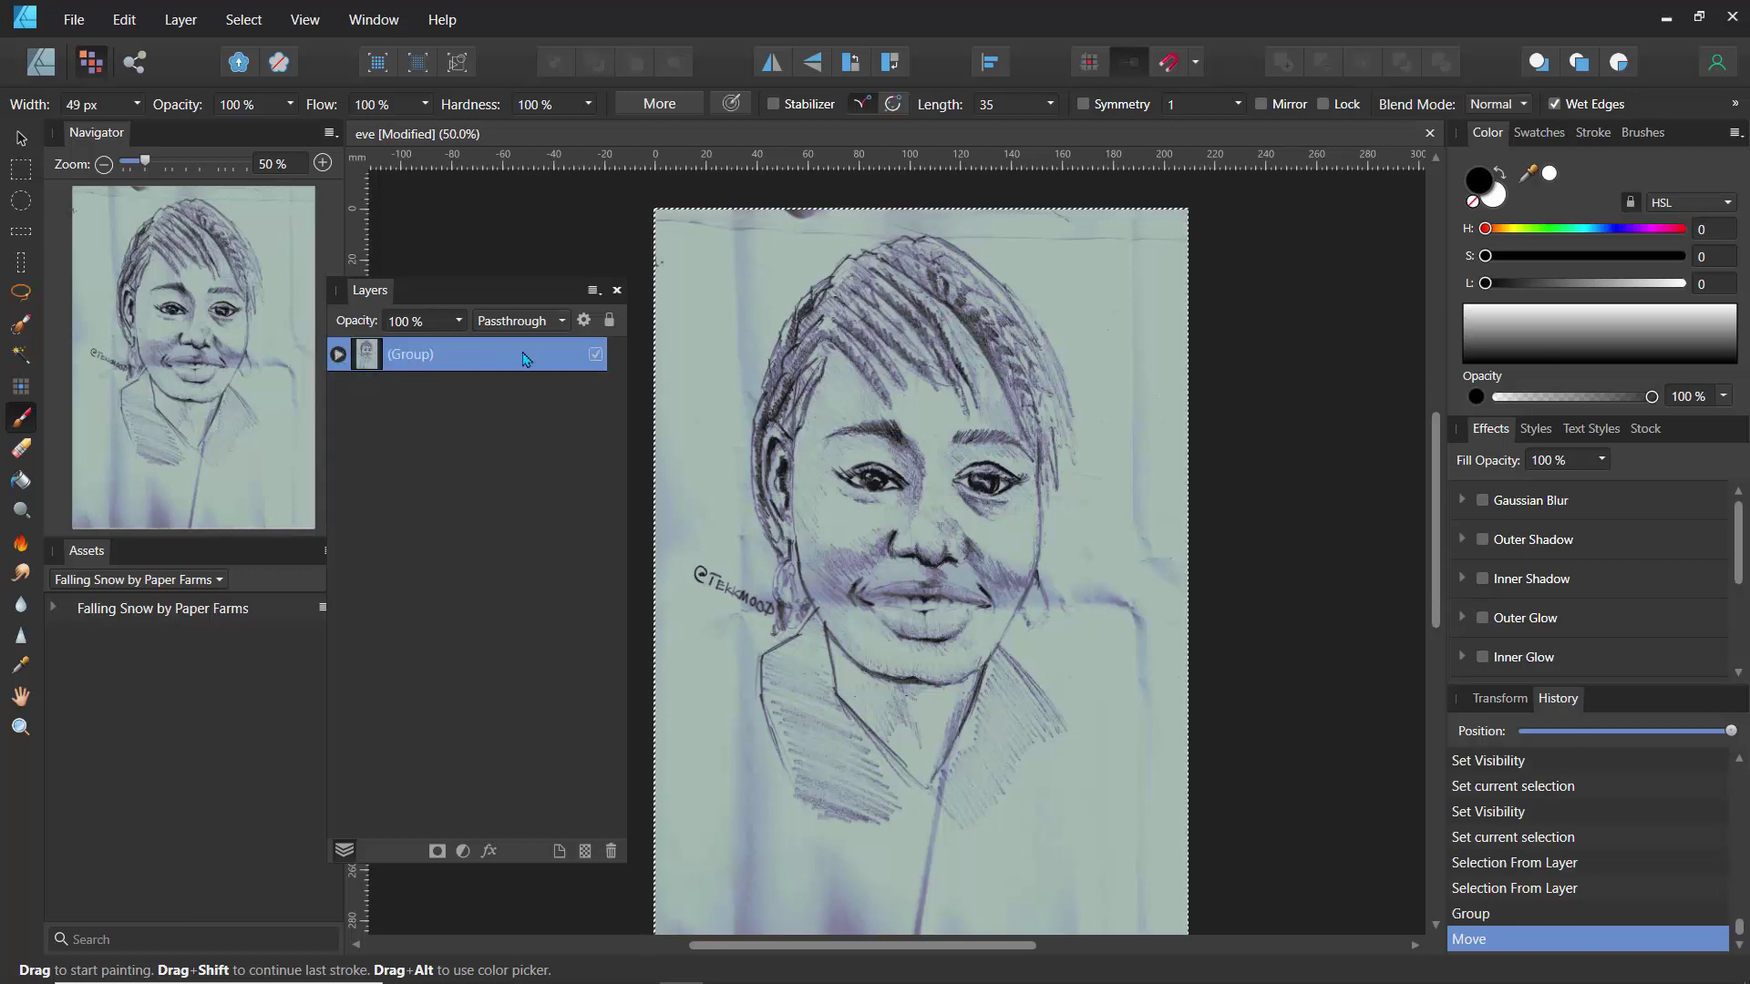
{"action": "left_click", "coordinate": [595, 354]}
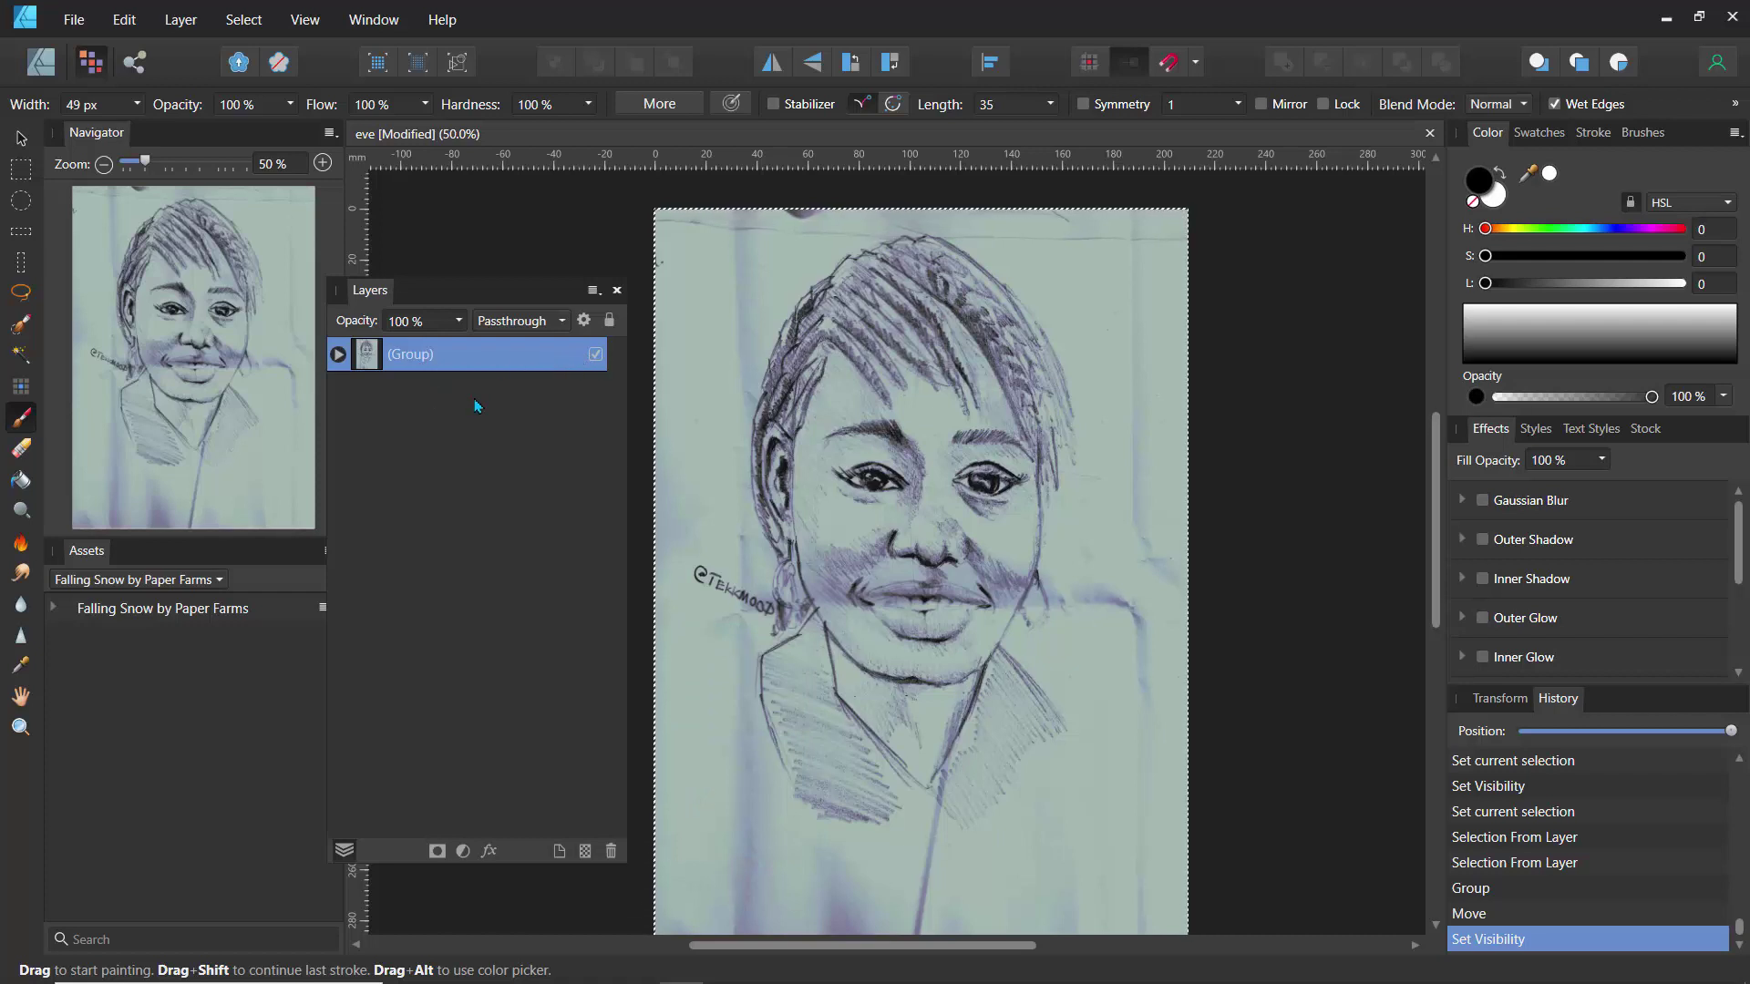
{"action": "key", "text": "ctrl+d"}
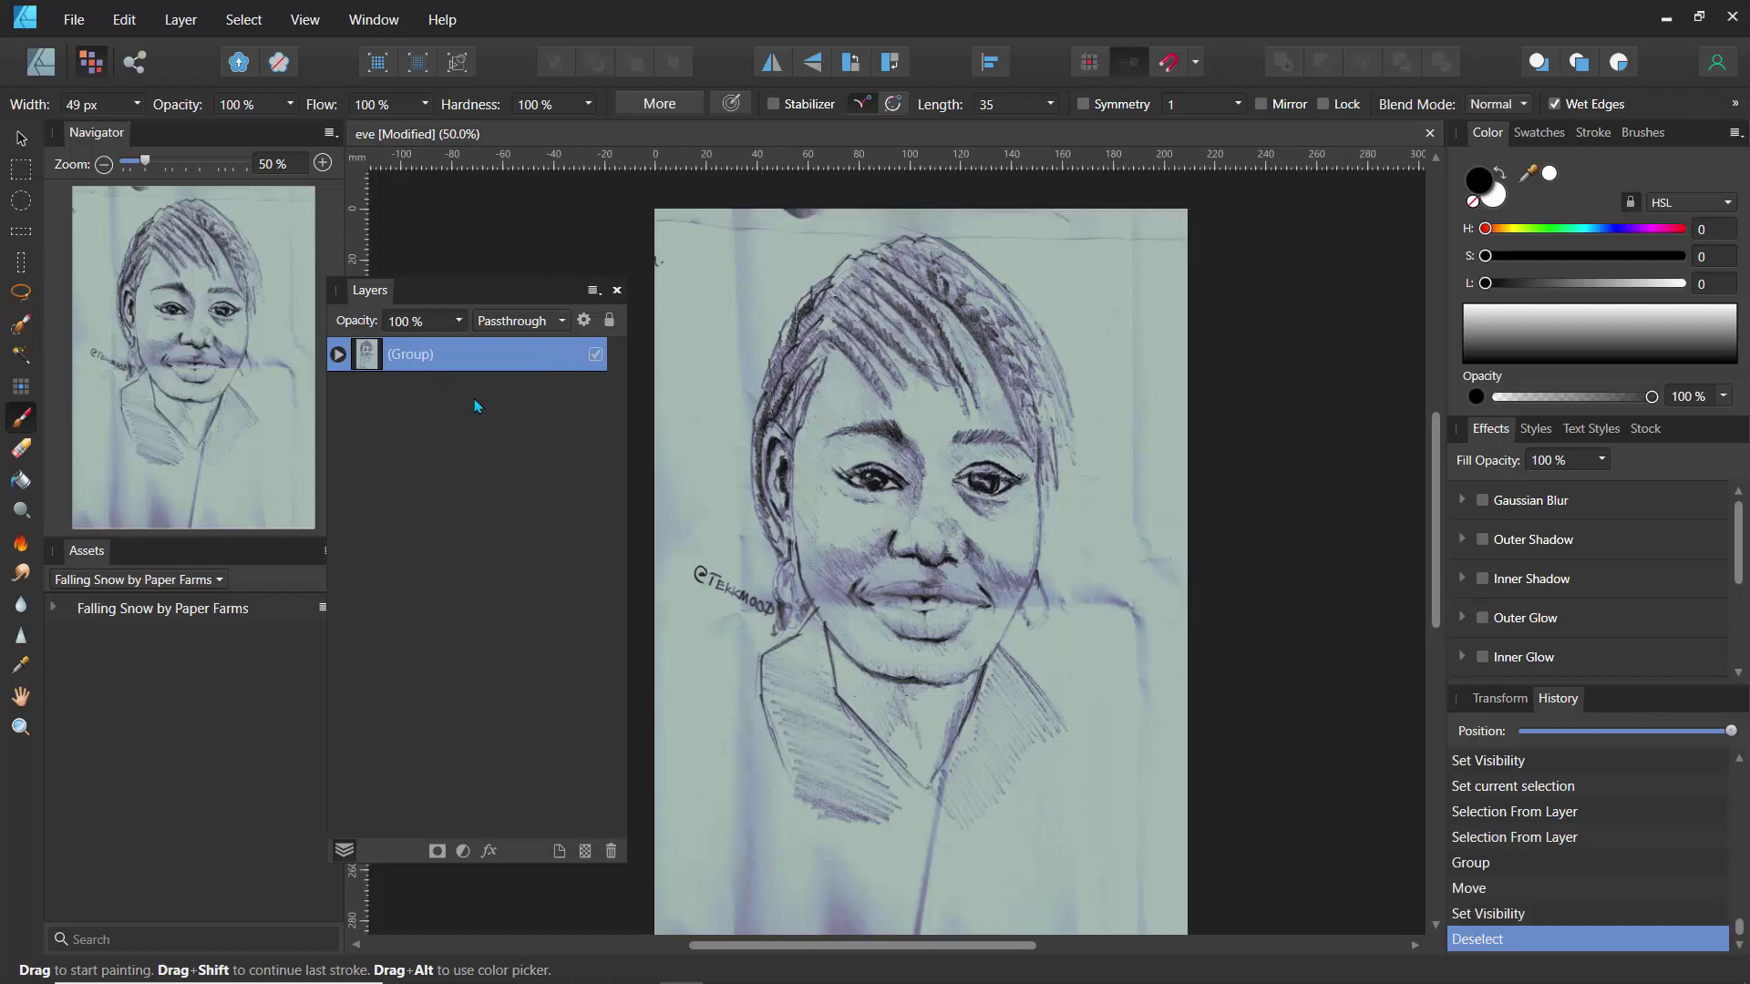
- In the Designer persona, draw a rectangle about 260 mm wide and 64 mm high over the page's lower end, overhanging both side edges
{"action": "left_click", "coordinate": [42, 63]}
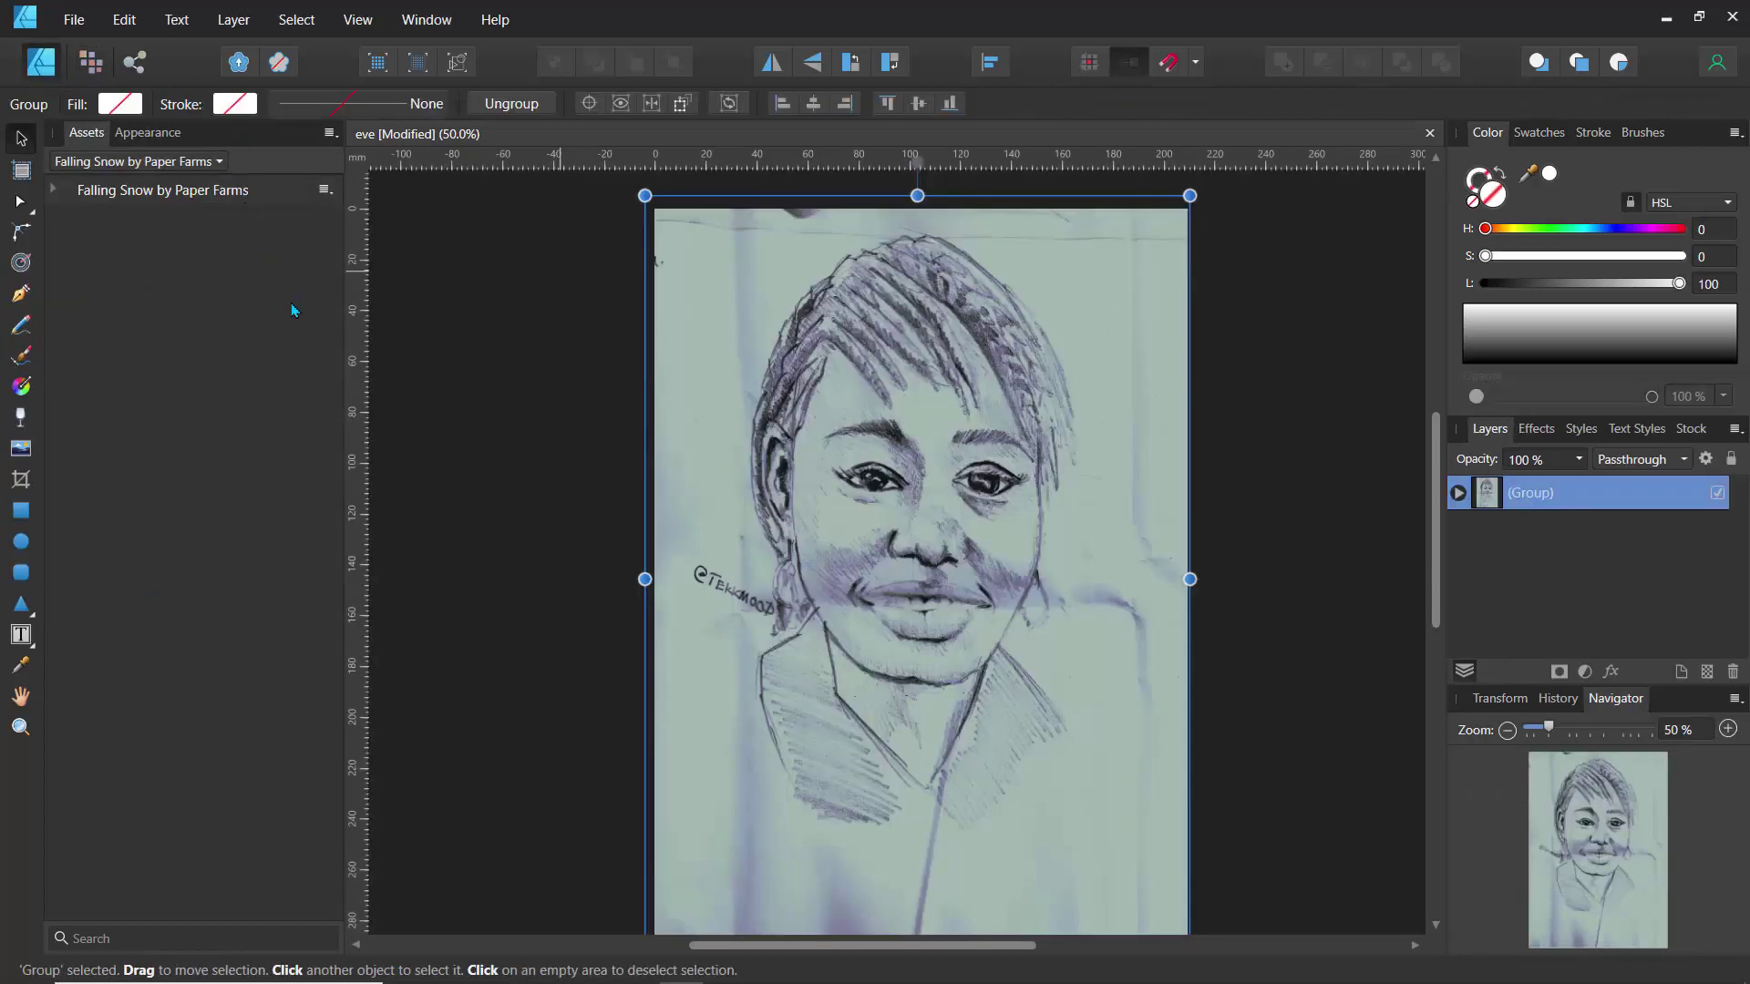
{"action": "left_click", "coordinate": [21, 512]}
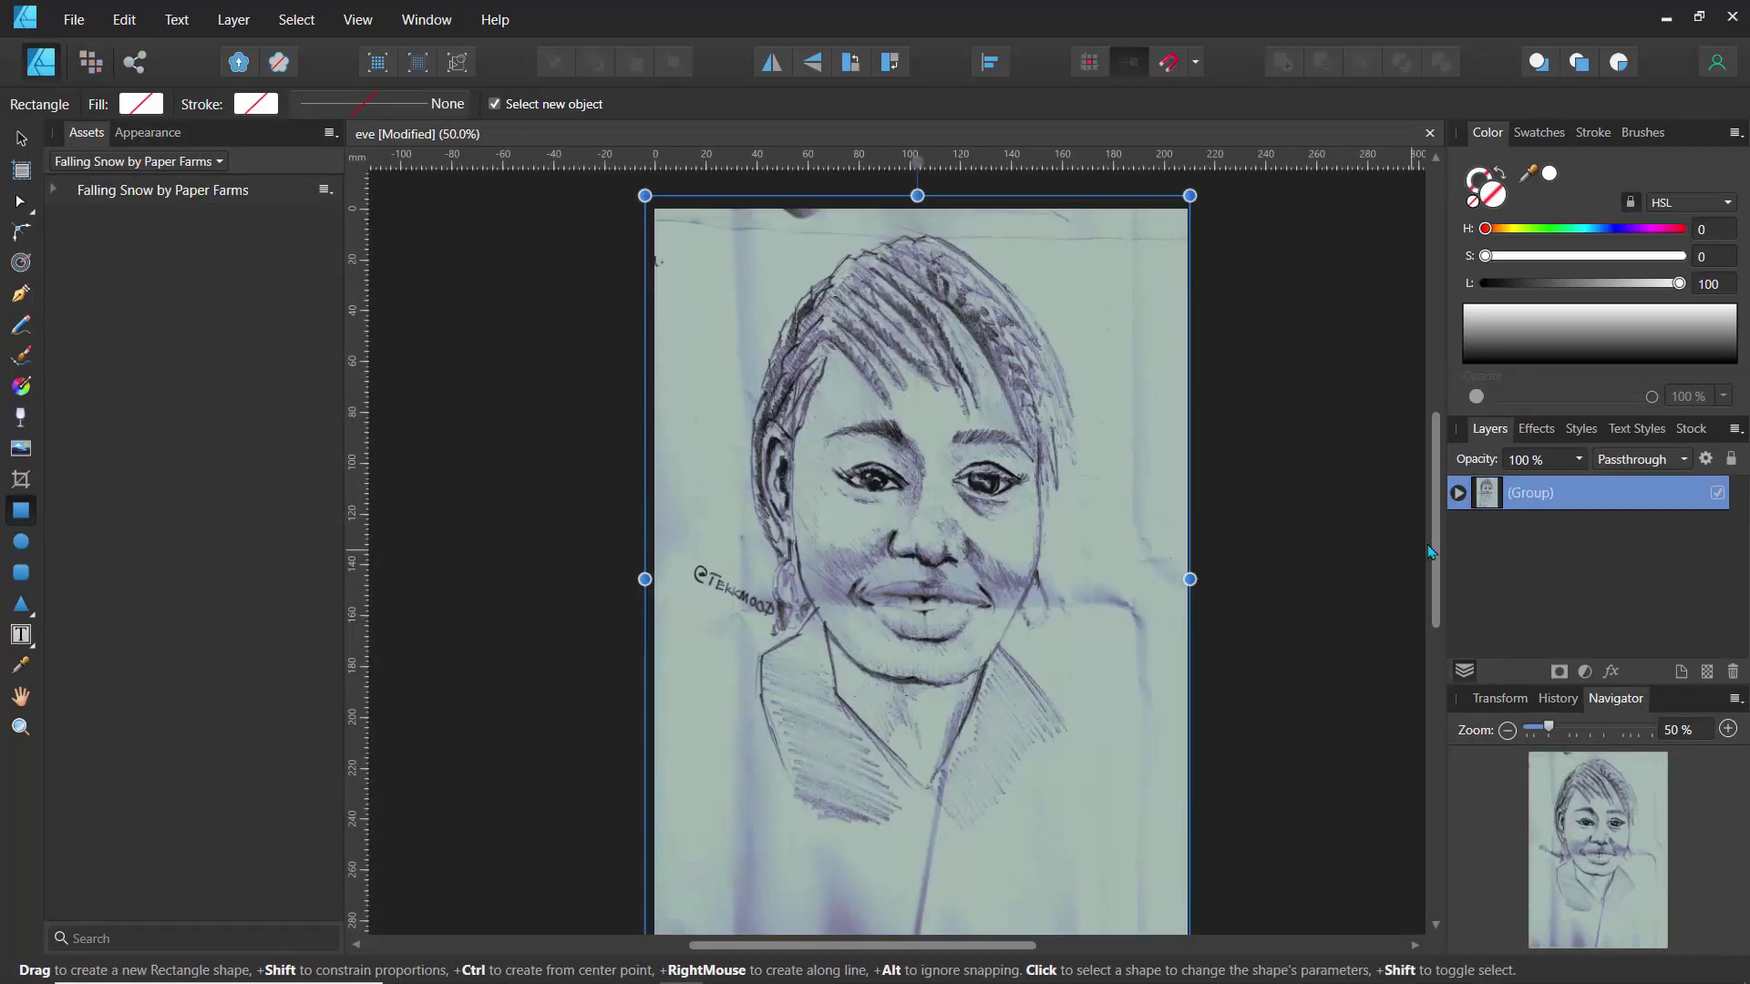
{"action": "left_click_drag", "start_coordinate": [1431, 552], "coordinate": [1431, 625]}
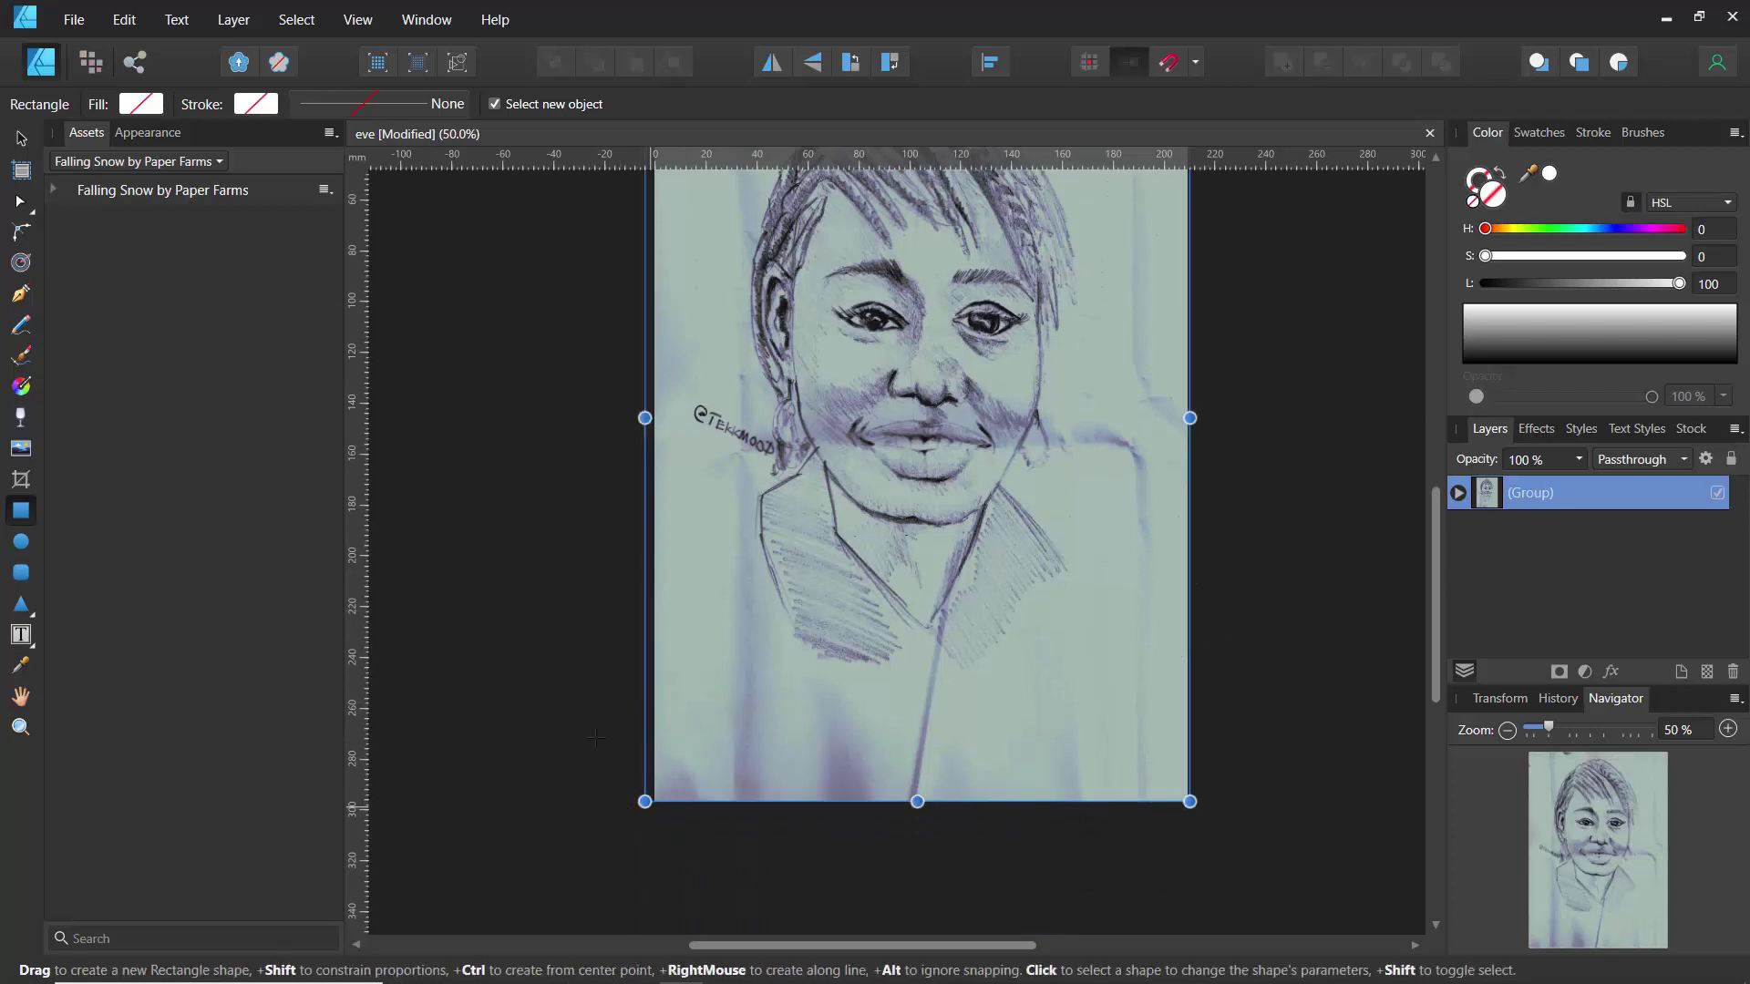
{"action": "left_click_drag", "start_coordinate": [587, 691], "coordinate": [1246, 852]}
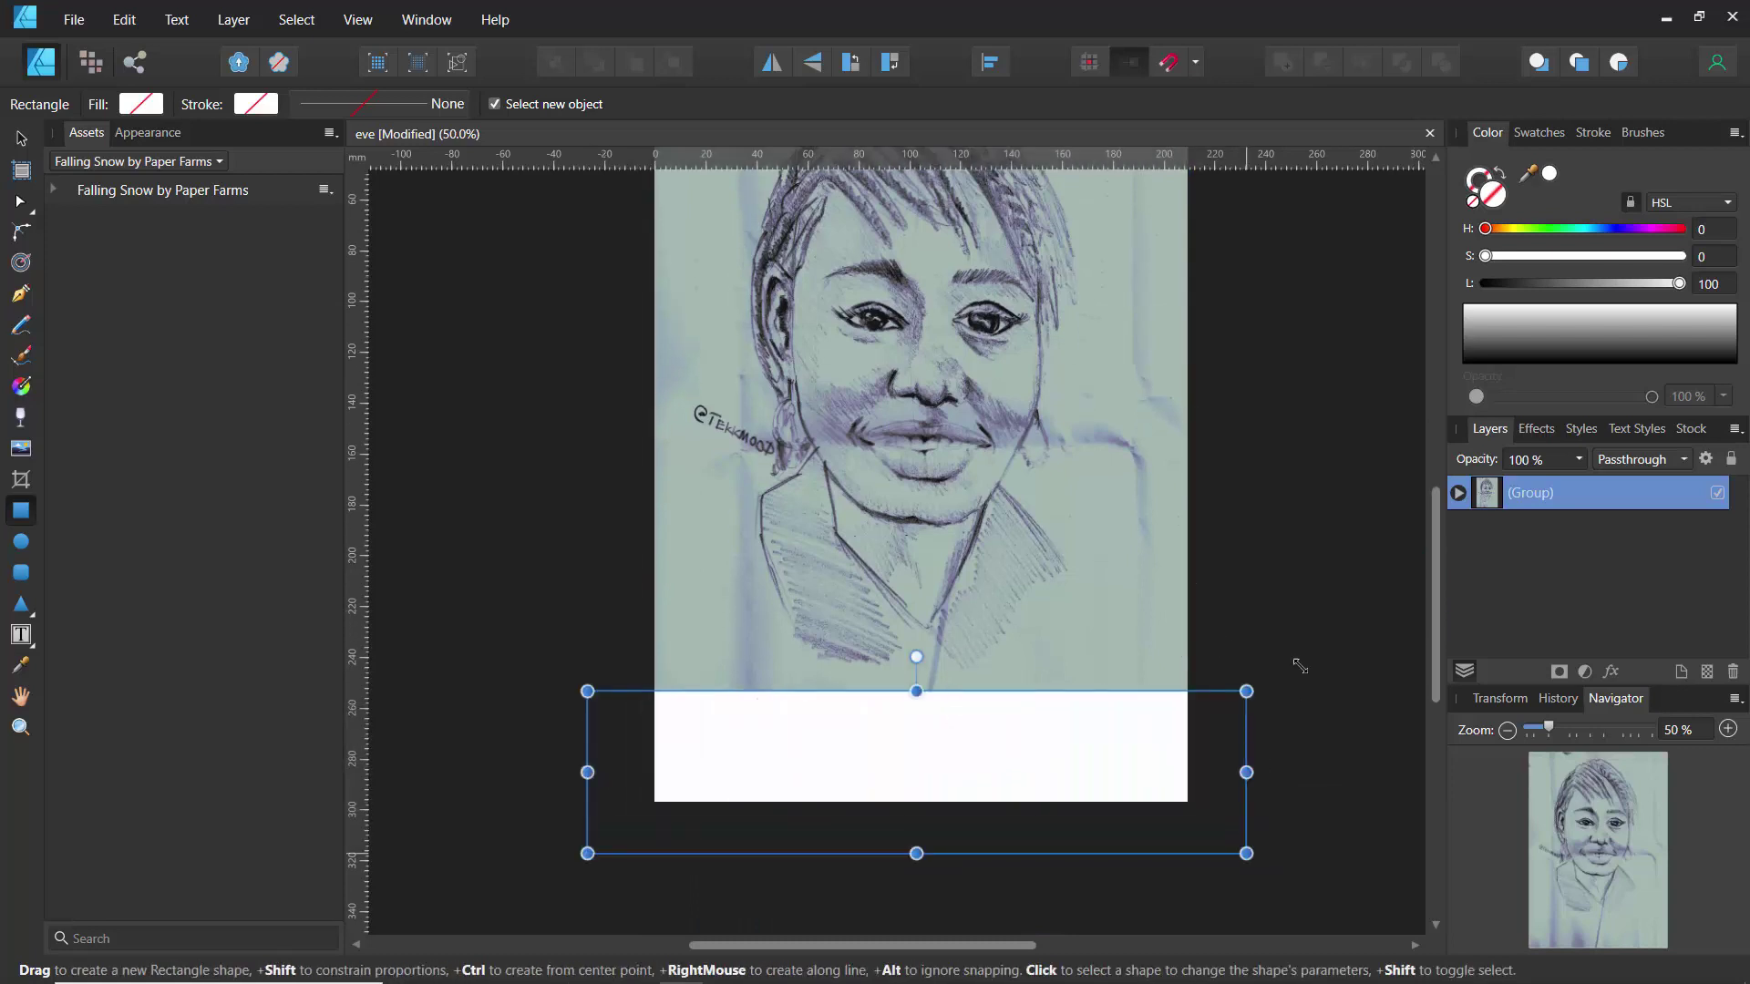
- Set the rectangle's fill hue to 86 and change the color controls from HSL sliders to the color wheel
{"action": "left_click_drag", "start_coordinate": [1508, 229], "coordinate": [1531, 229]}
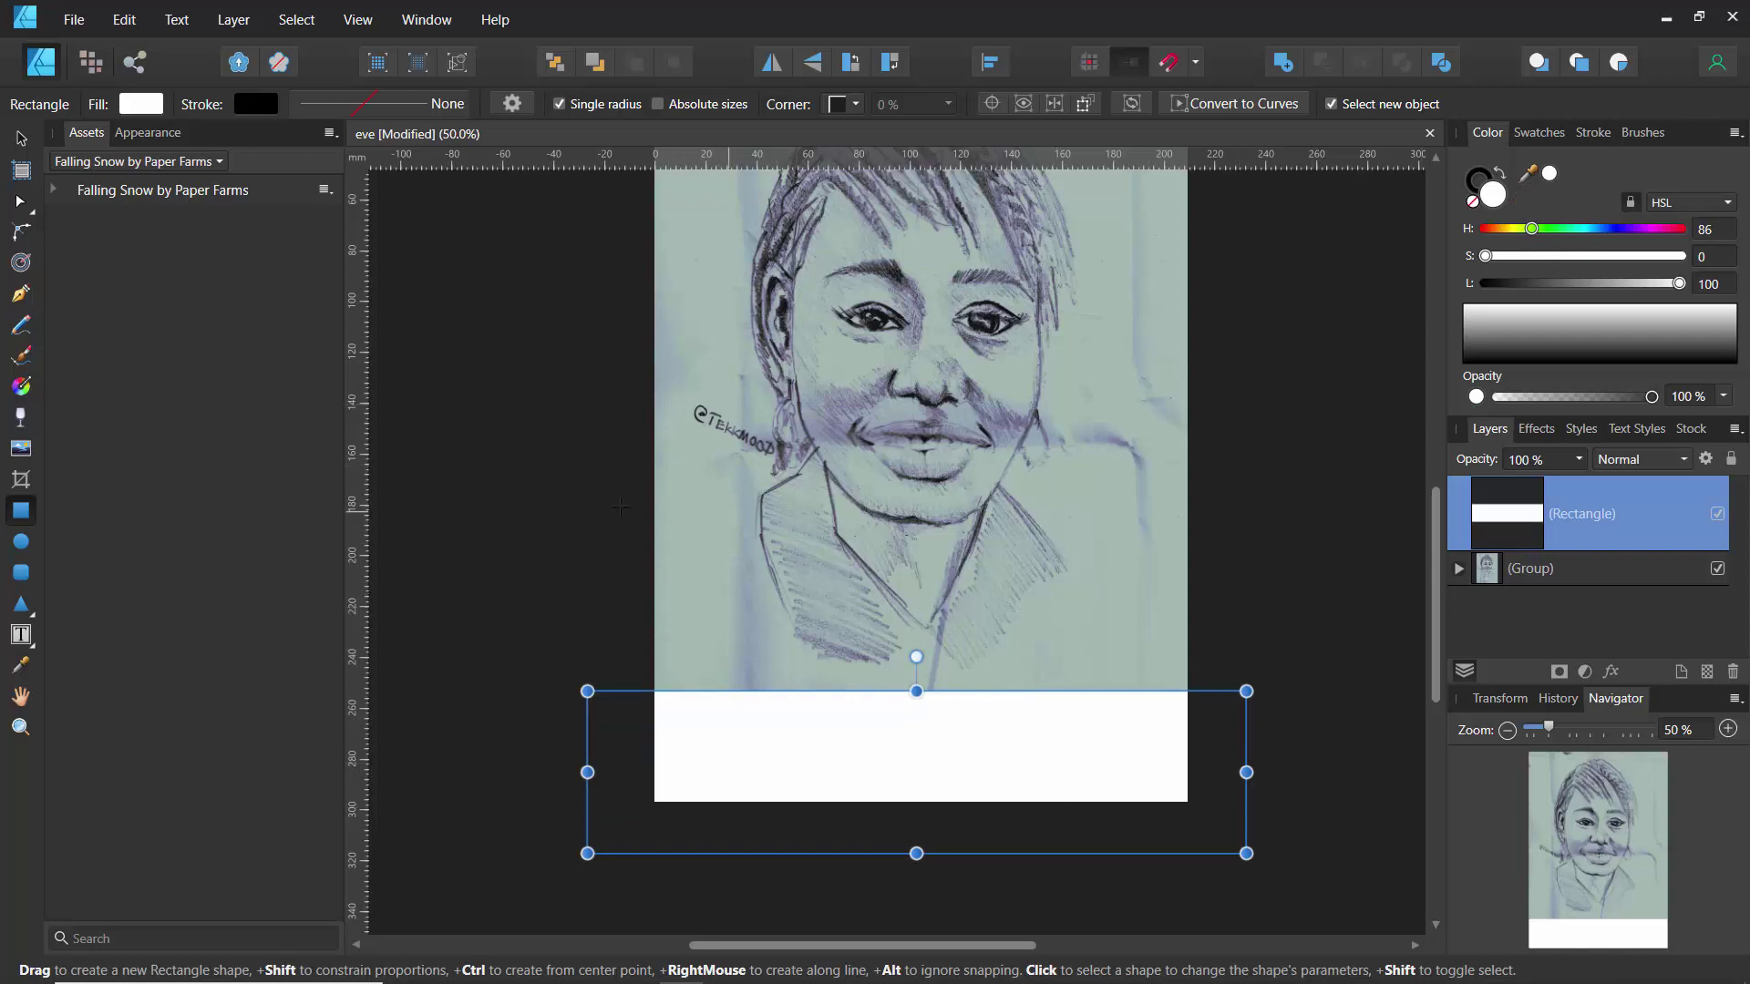
{"action": "left_click", "coordinate": [138, 106]}
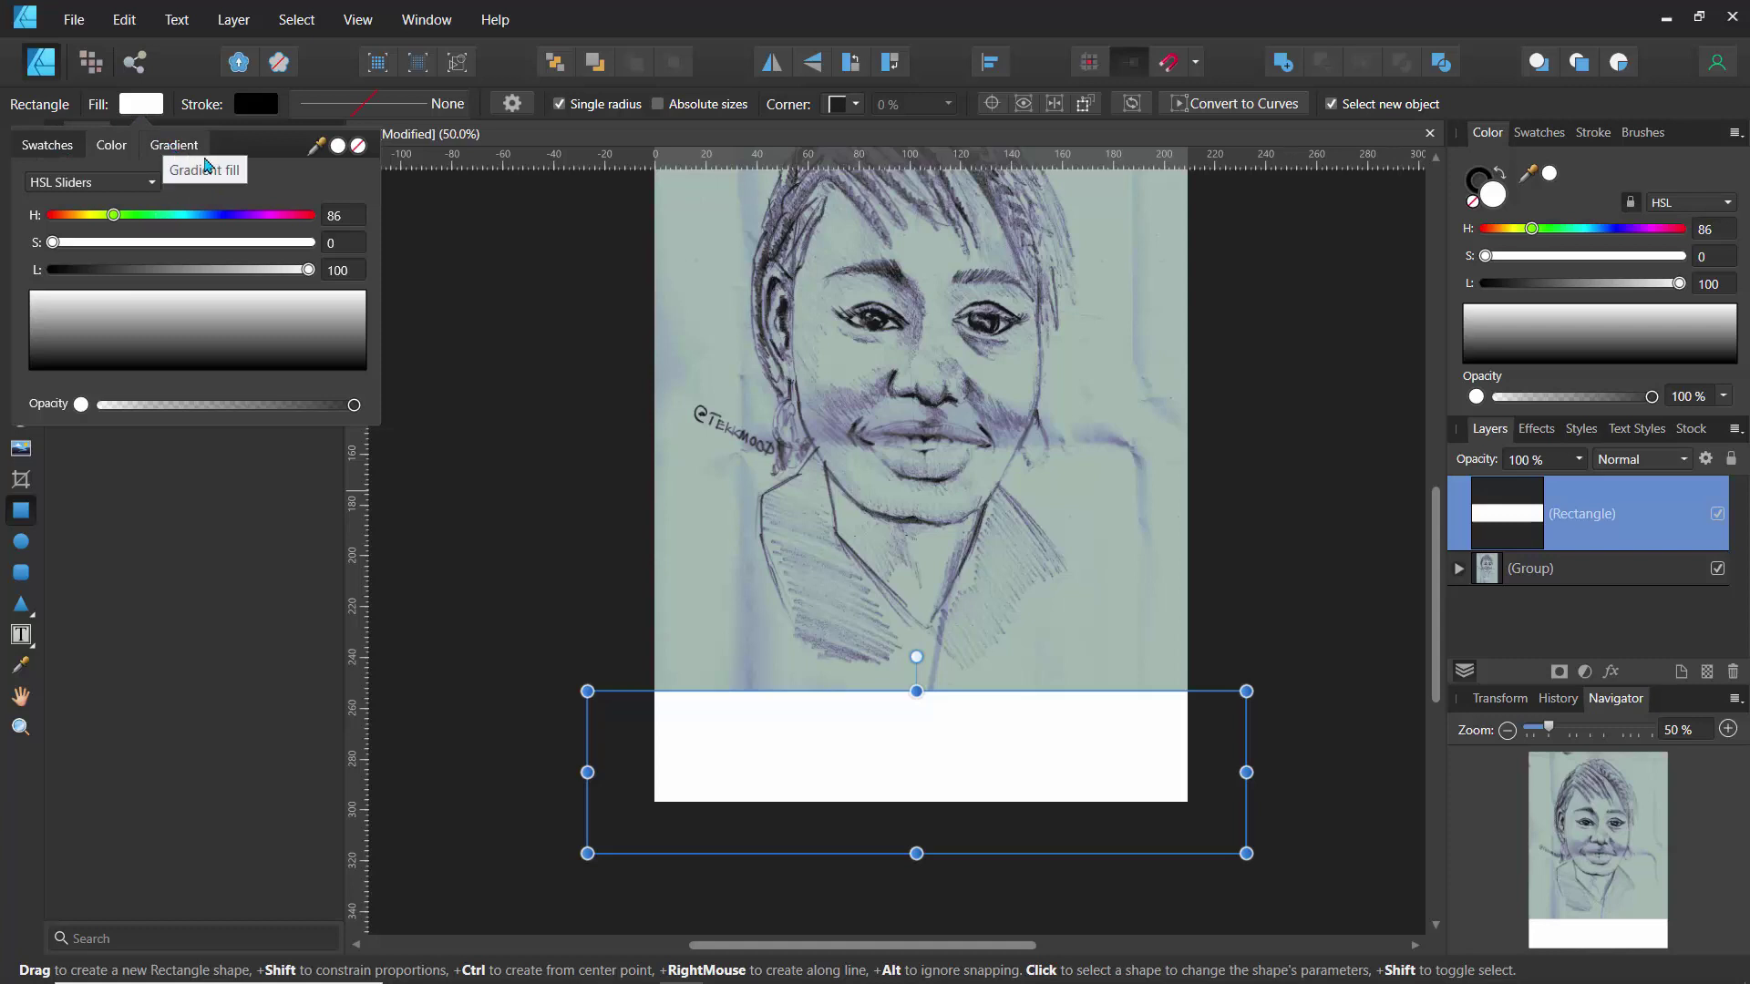
{"action": "left_click", "coordinate": [1734, 138]}
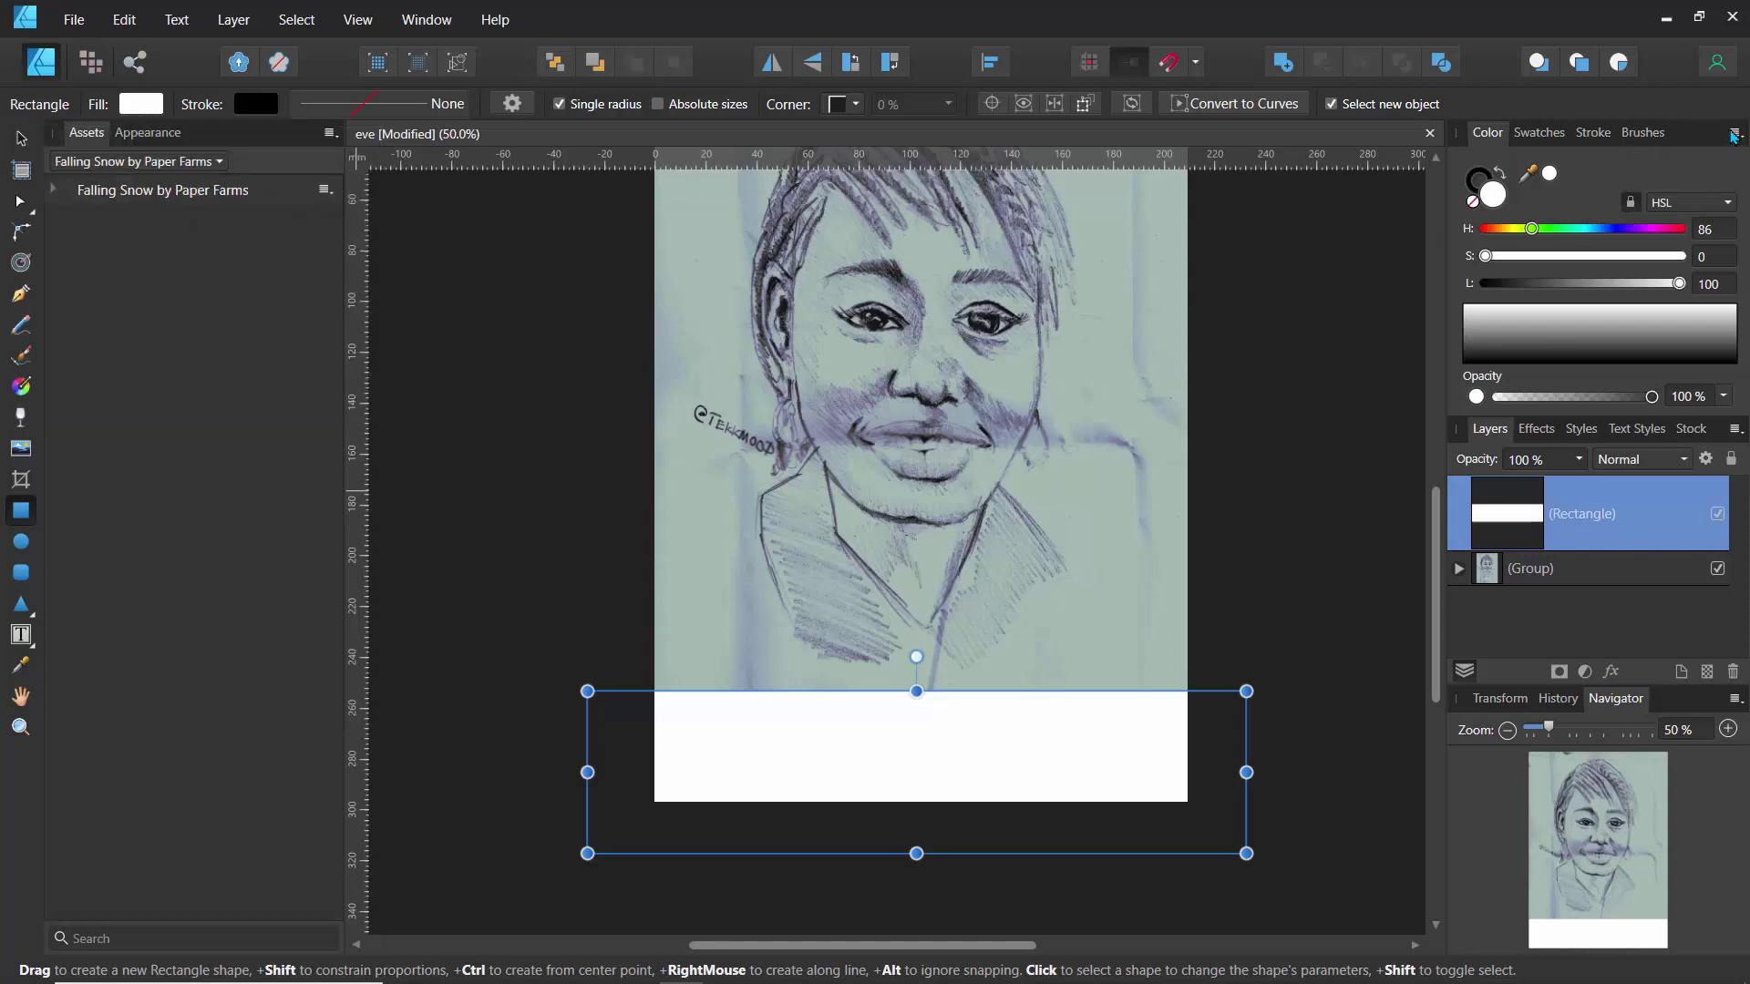
{"action": "left_click", "coordinate": [1733, 136]}
{"action": "left_click", "coordinate": [1513, 51]}
- Fill the rectangle with a terracotta orange of H 19, S 44, L 51
{"action": "left_click", "coordinate": [1596, 285]}
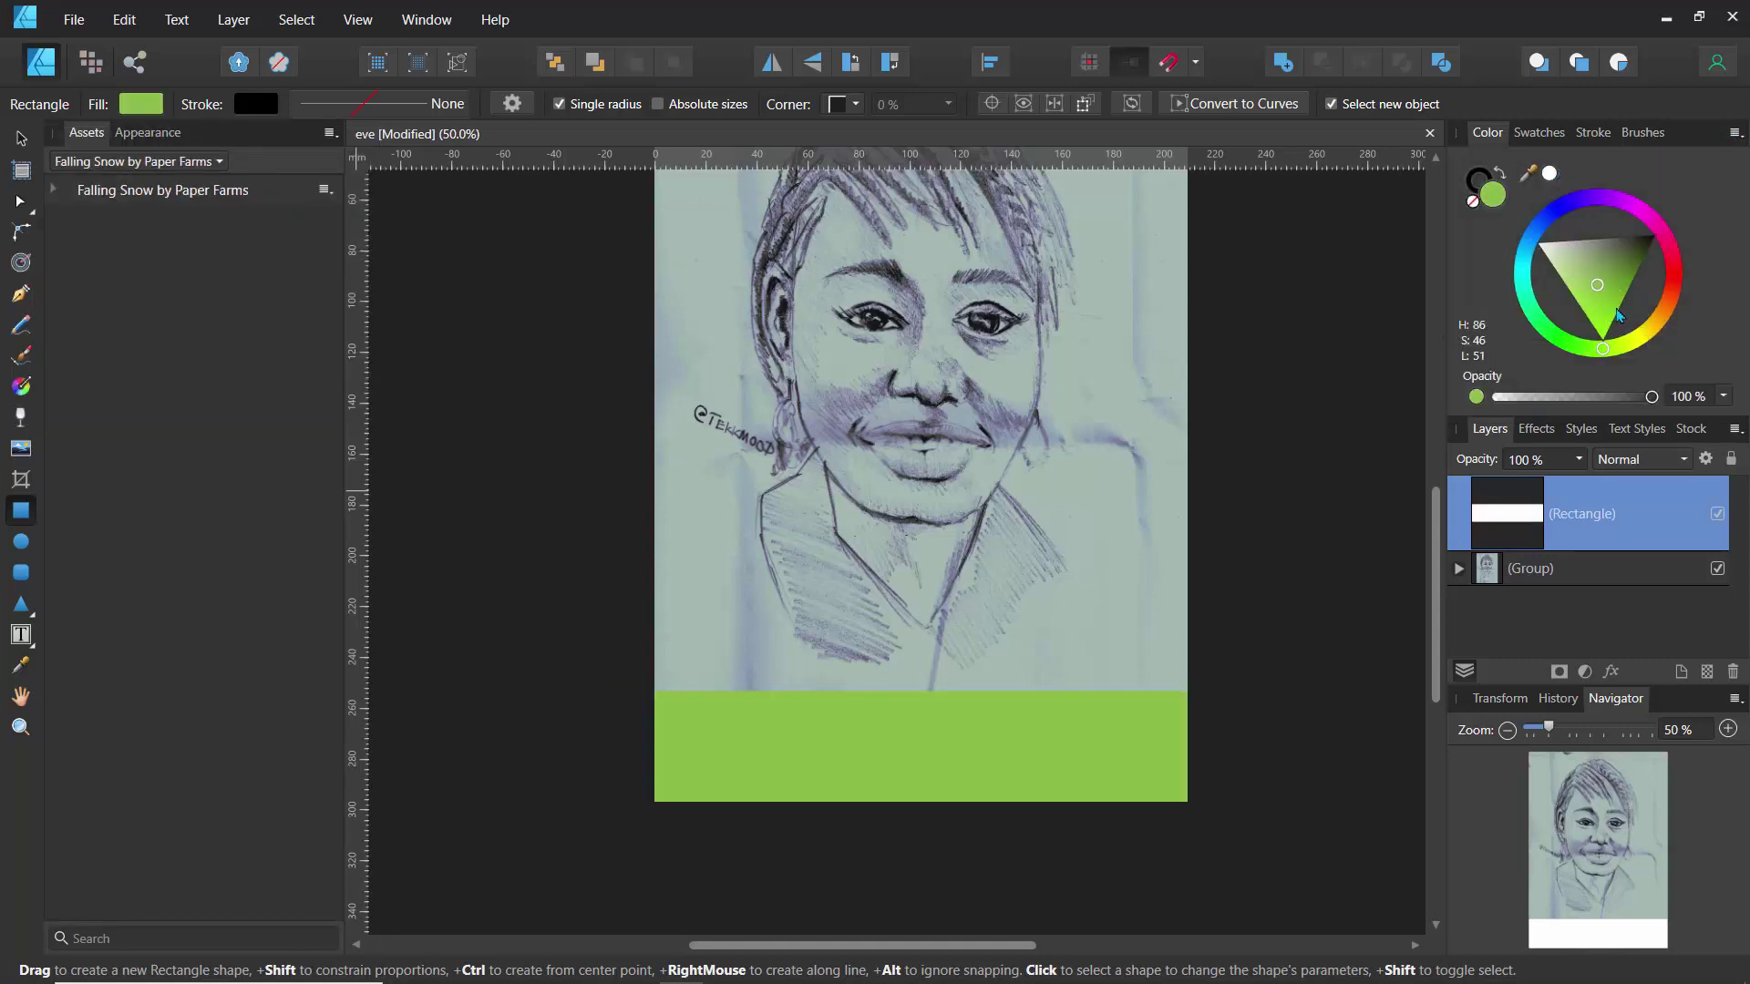
{"action": "left_click", "coordinate": [1611, 307]}
{"action": "left_click", "coordinate": [1671, 303]}
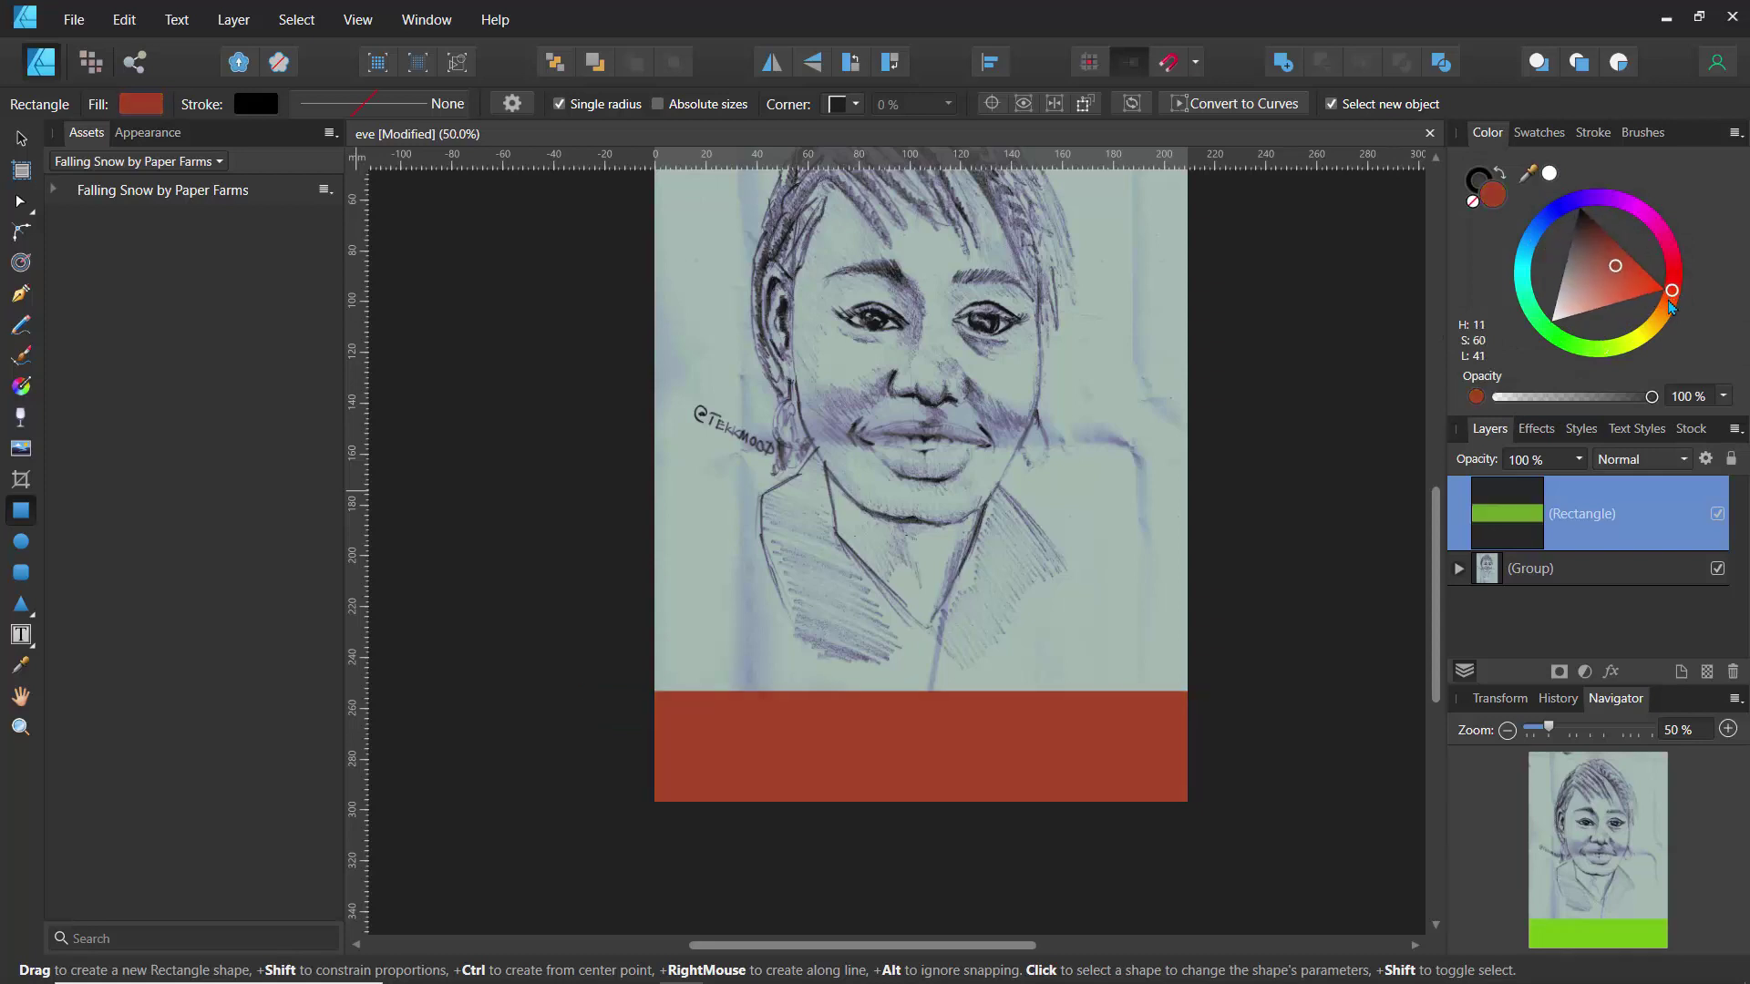
{"action": "left_click", "coordinate": [1669, 298]}
{"action": "left_click", "coordinate": [1605, 276]}
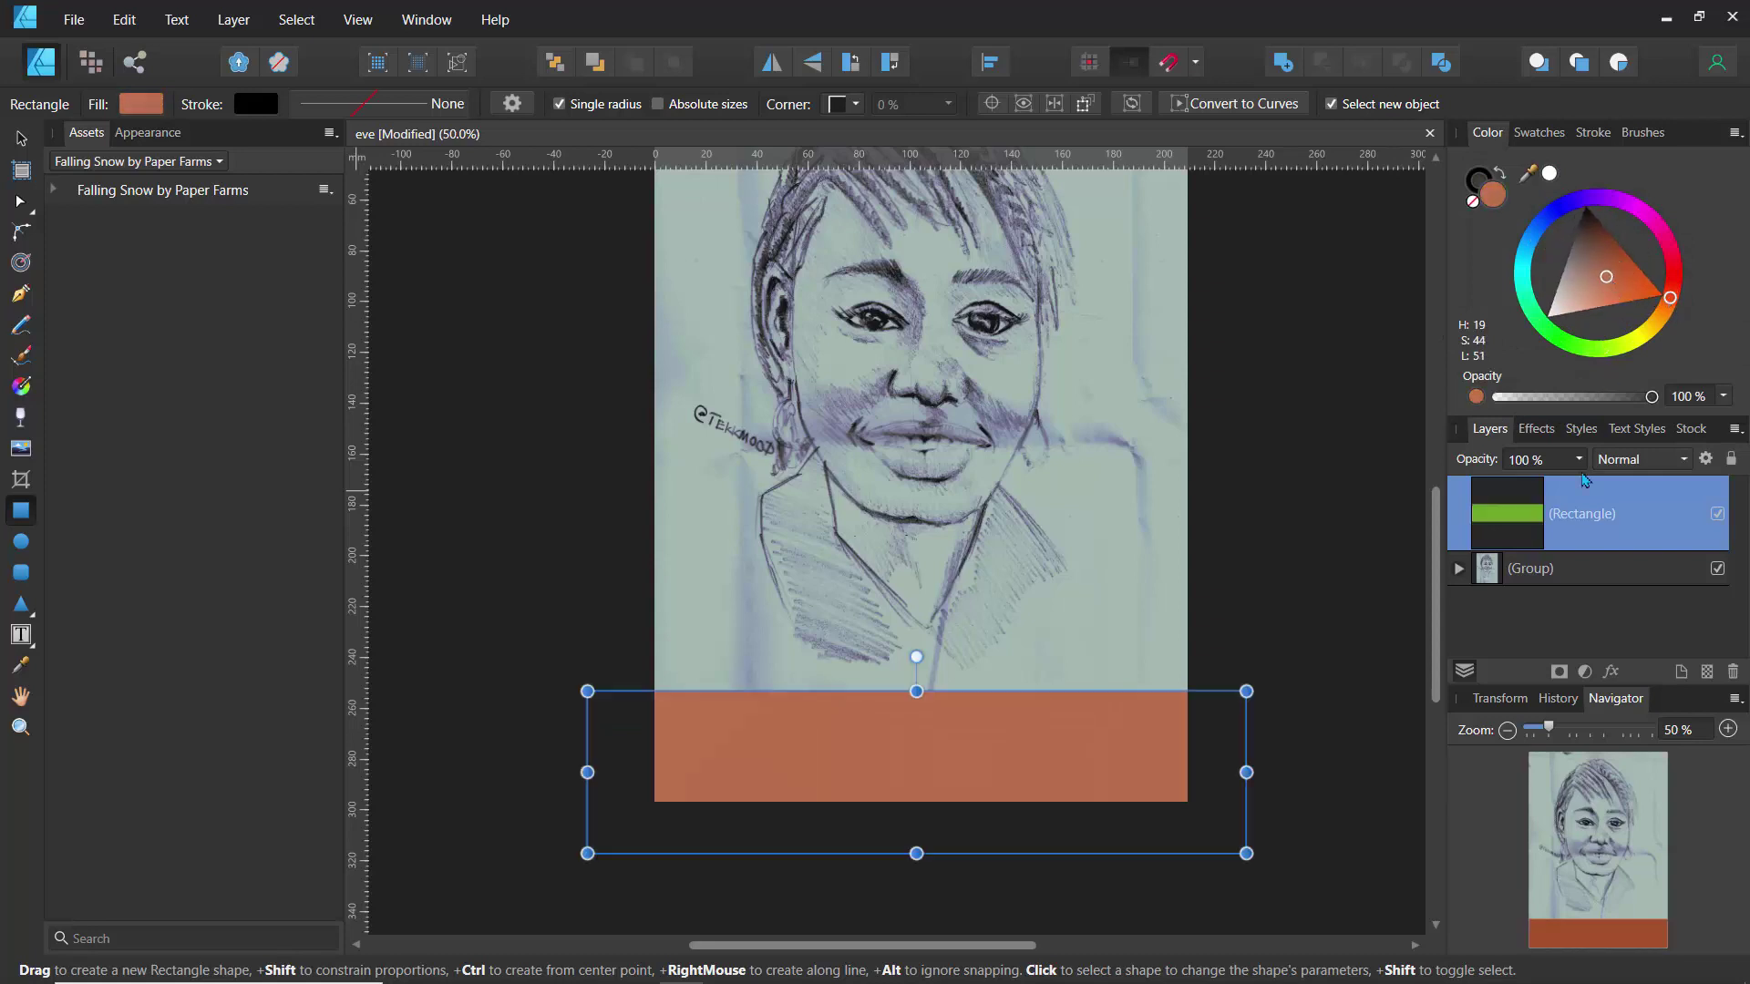
- Apply a Gaussian Blur layer effect with a 51.9 px radius to the rectangle, keeping the artwork in view
{"action": "left_click", "coordinate": [1611, 675]}
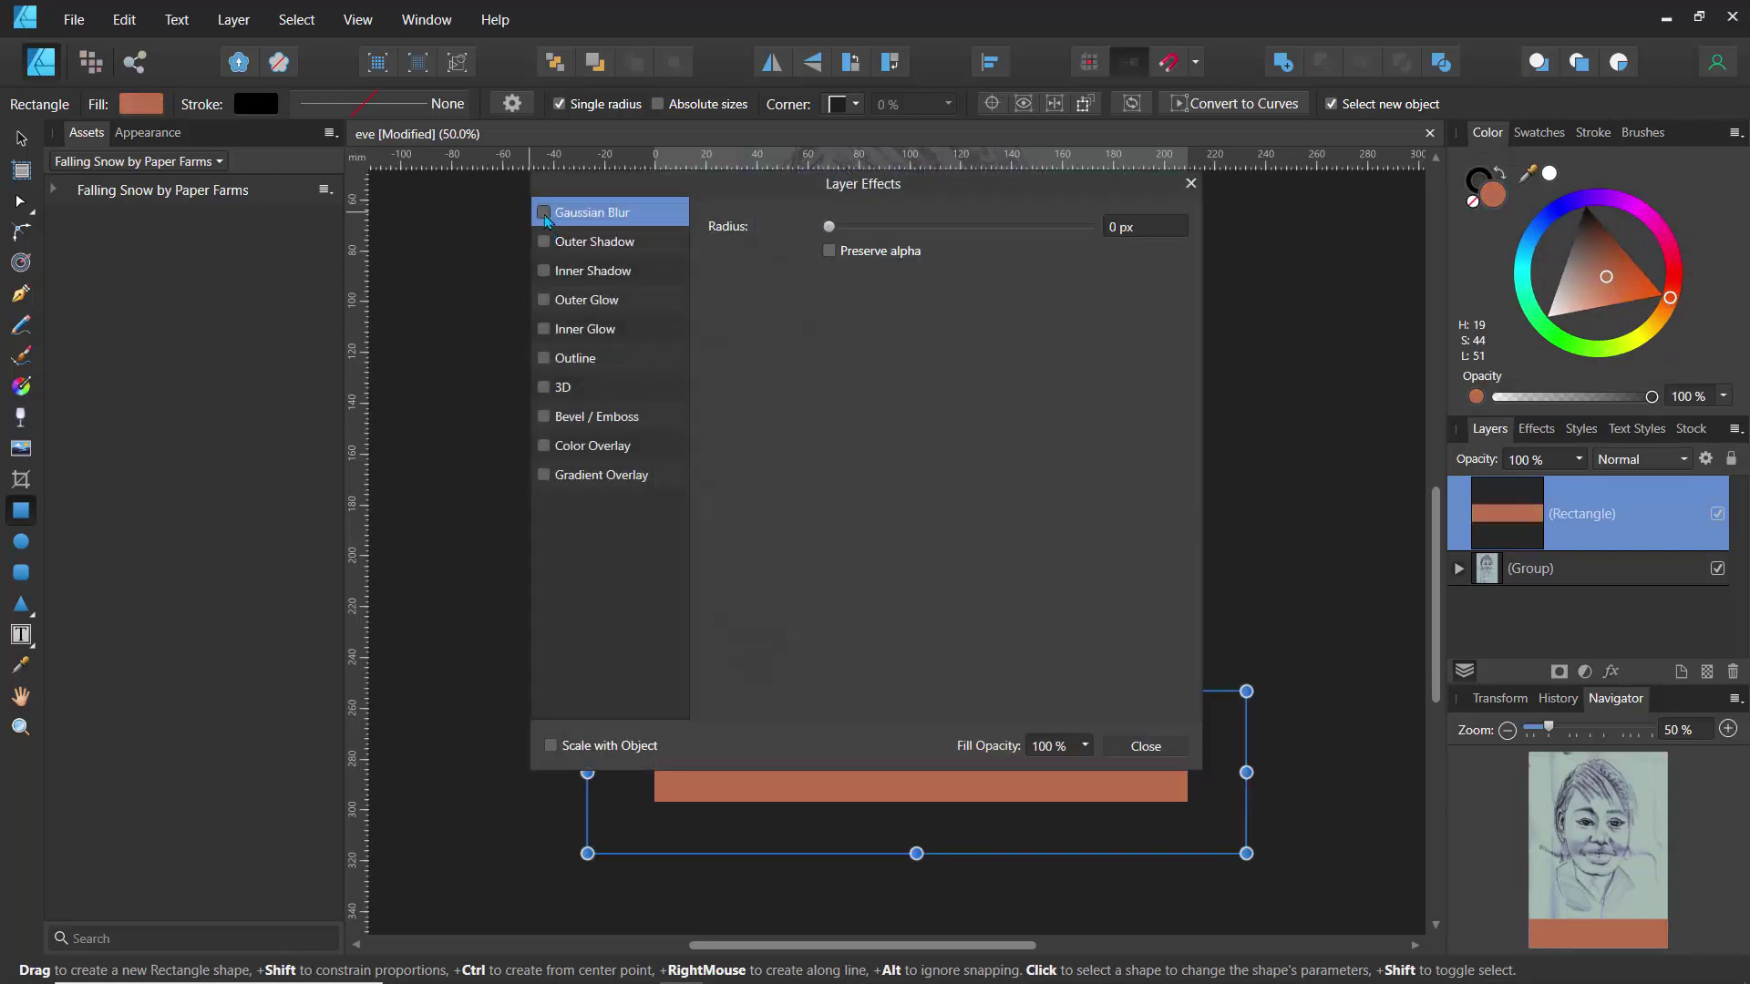
{"action": "left_click_drag", "start_coordinate": [829, 227], "coordinate": [1014, 228]}
{"action": "left_click_drag", "start_coordinate": [935, 181], "coordinate": [614, 387]}
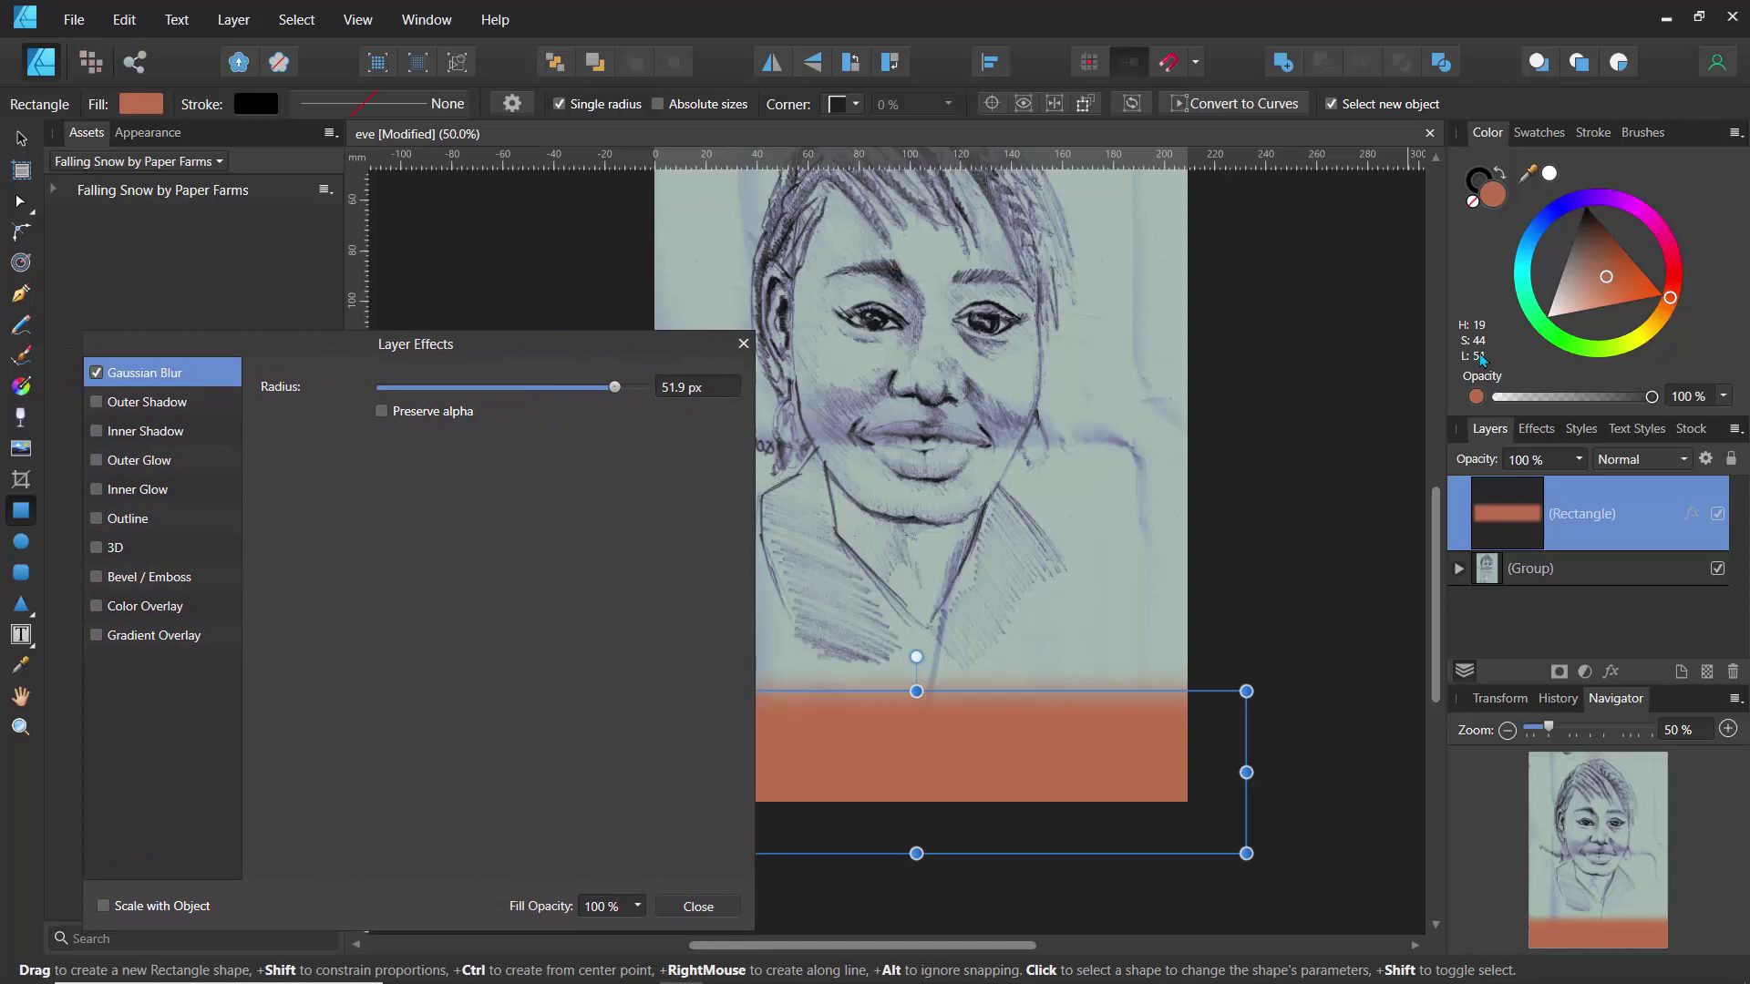
- Recolor the blurred rectangle to green, H 87, S 44, L 51, and finish the layer effects
{"action": "left_click", "coordinate": [1601, 349]}
{"action": "left_click_drag", "start_coordinate": [1602, 360], "coordinate": [1601, 363]}
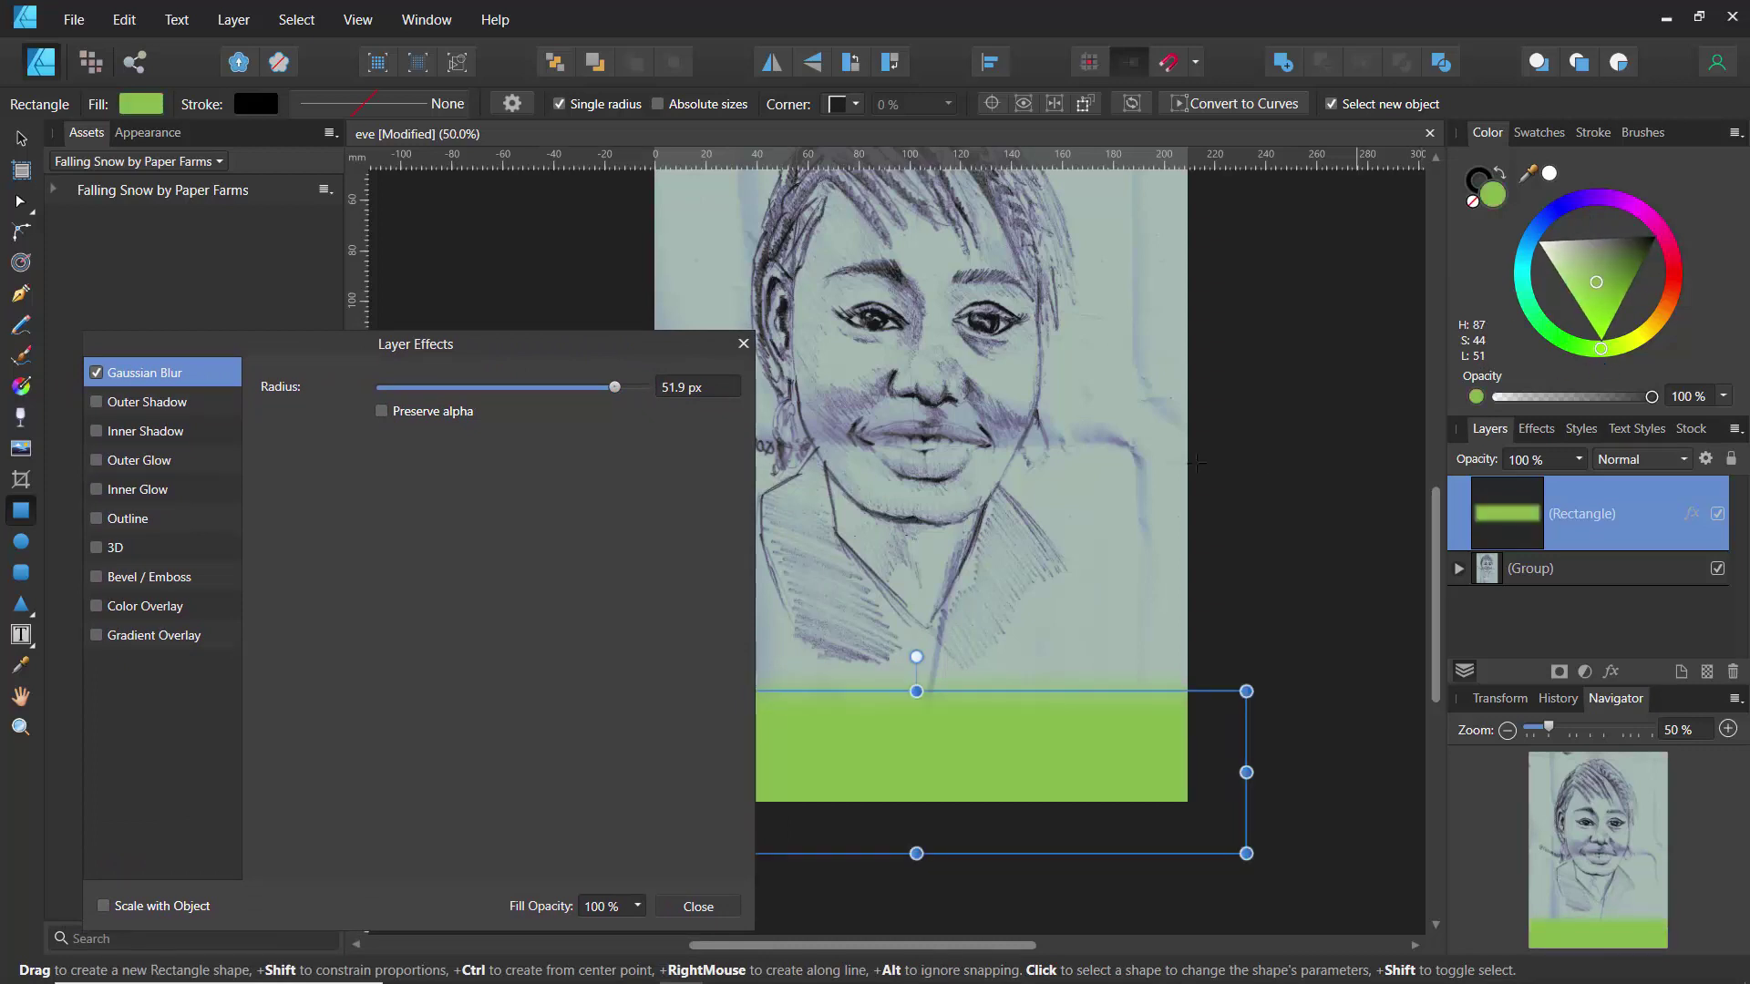
{"action": "left_click", "coordinate": [740, 343]}
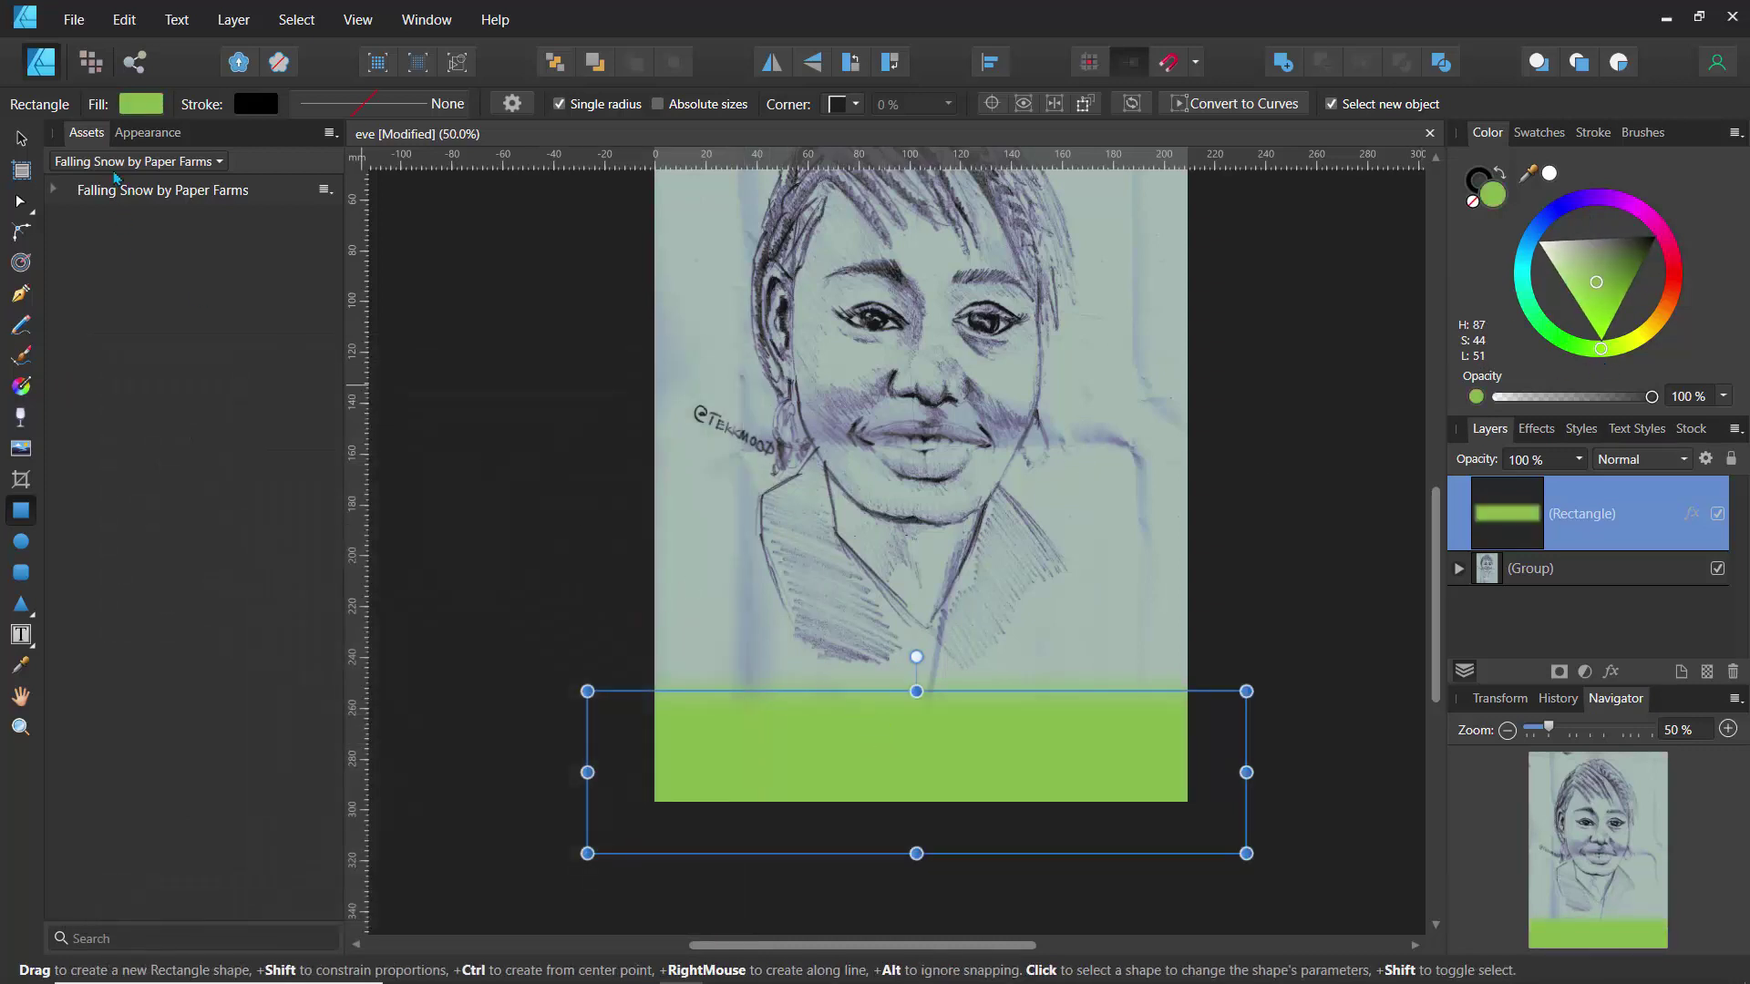
- Shift the green rectangle down about 27 mm and stretch its upper edge until it is about 97 mm tall
{"action": "left_click", "coordinate": [23, 138]}
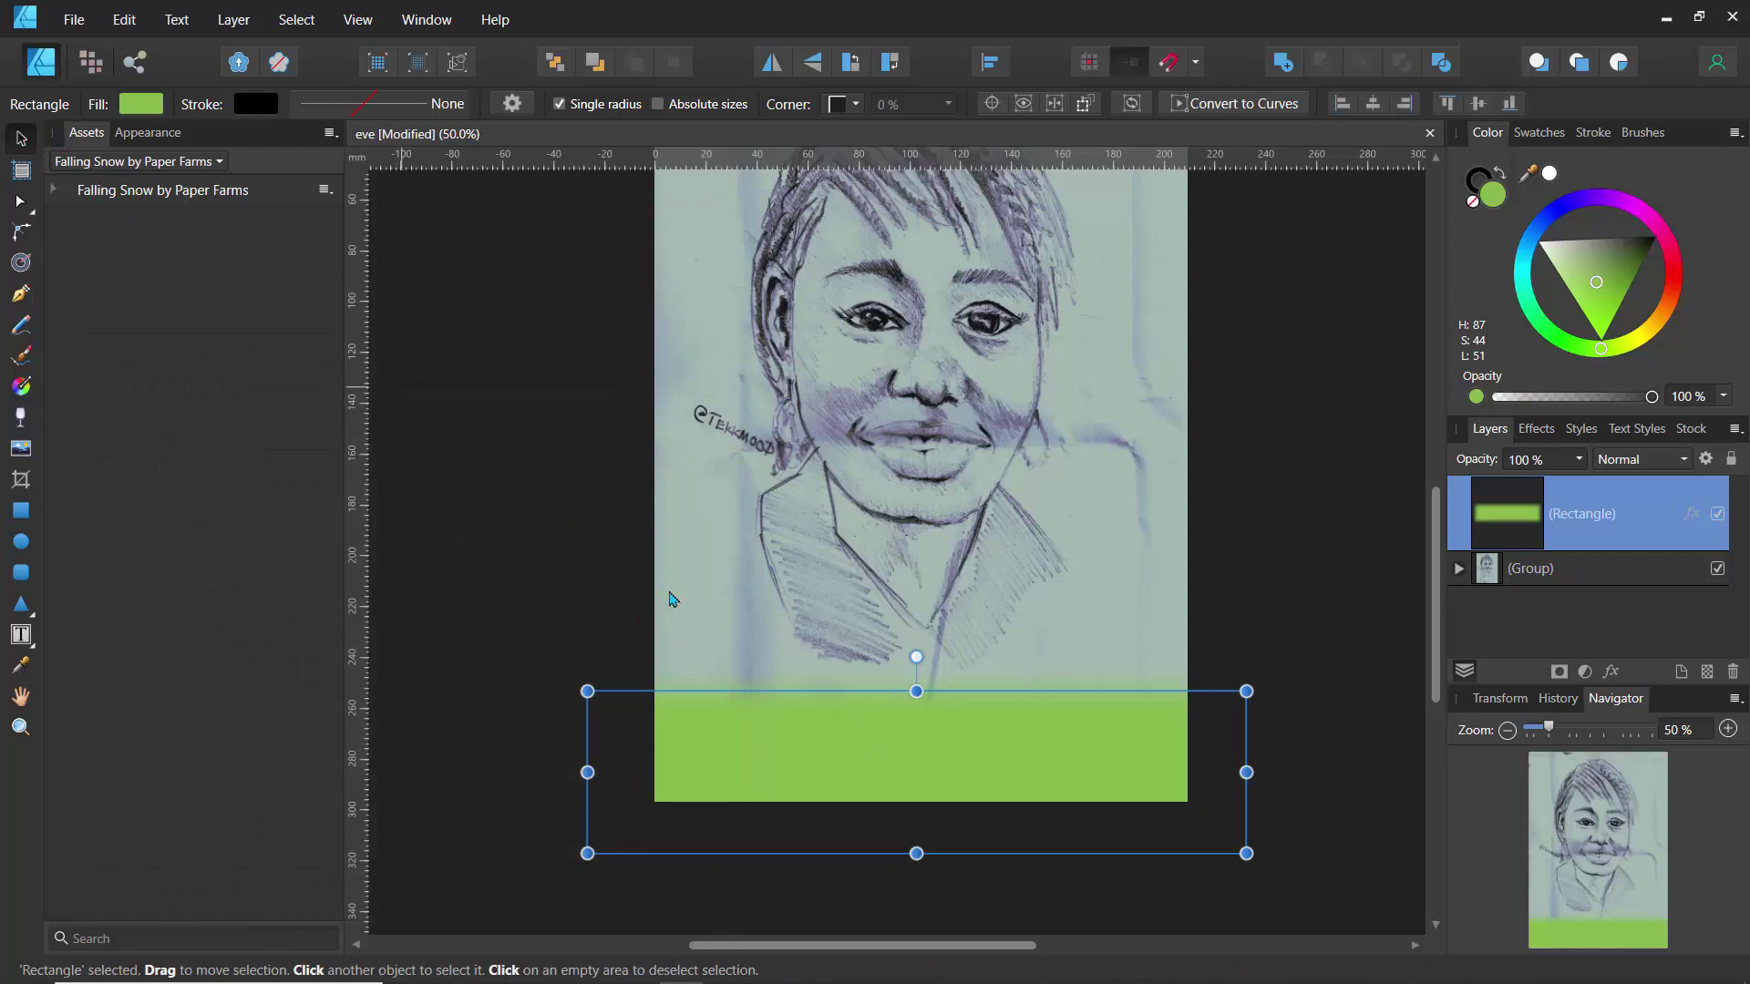
{"action": "left_click_drag", "start_coordinate": [901, 769], "coordinate": [911, 838]}
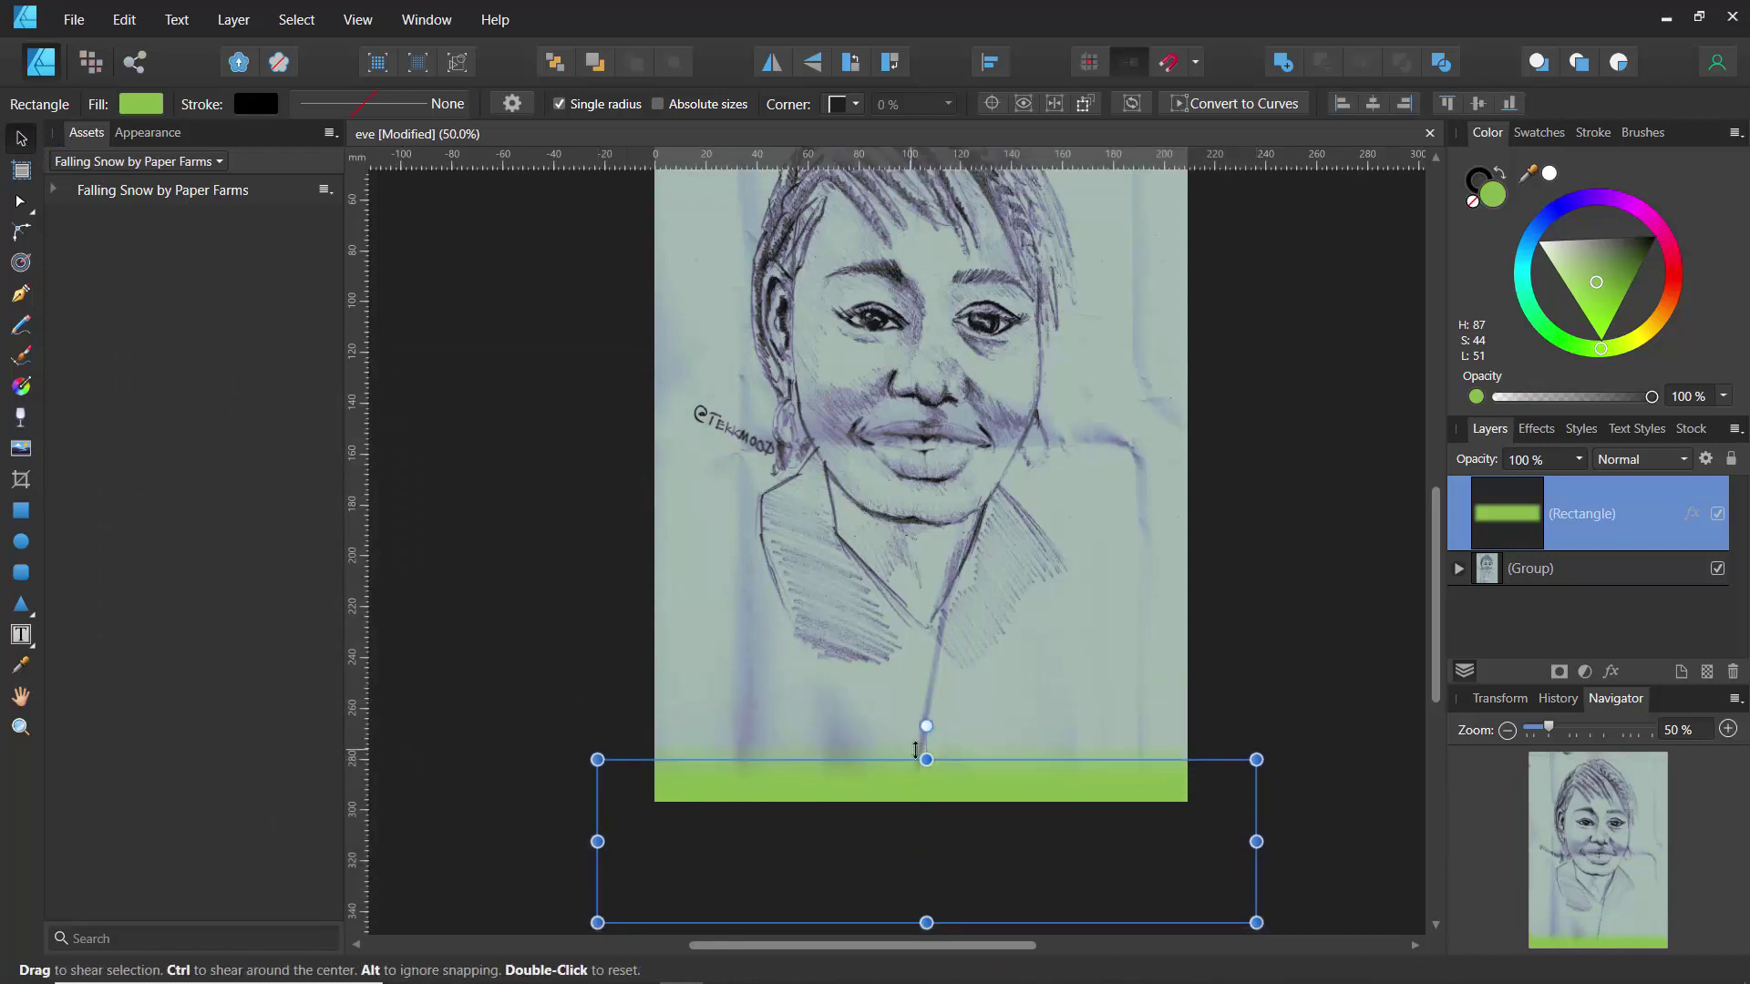
{"action": "left_click_drag", "start_coordinate": [926, 760], "coordinate": [925, 629]}
- Apply a vertical linear transparency to the green rectangle, fading it out toward the portrait, and deselect it
{"action": "left_click", "coordinate": [22, 416]}
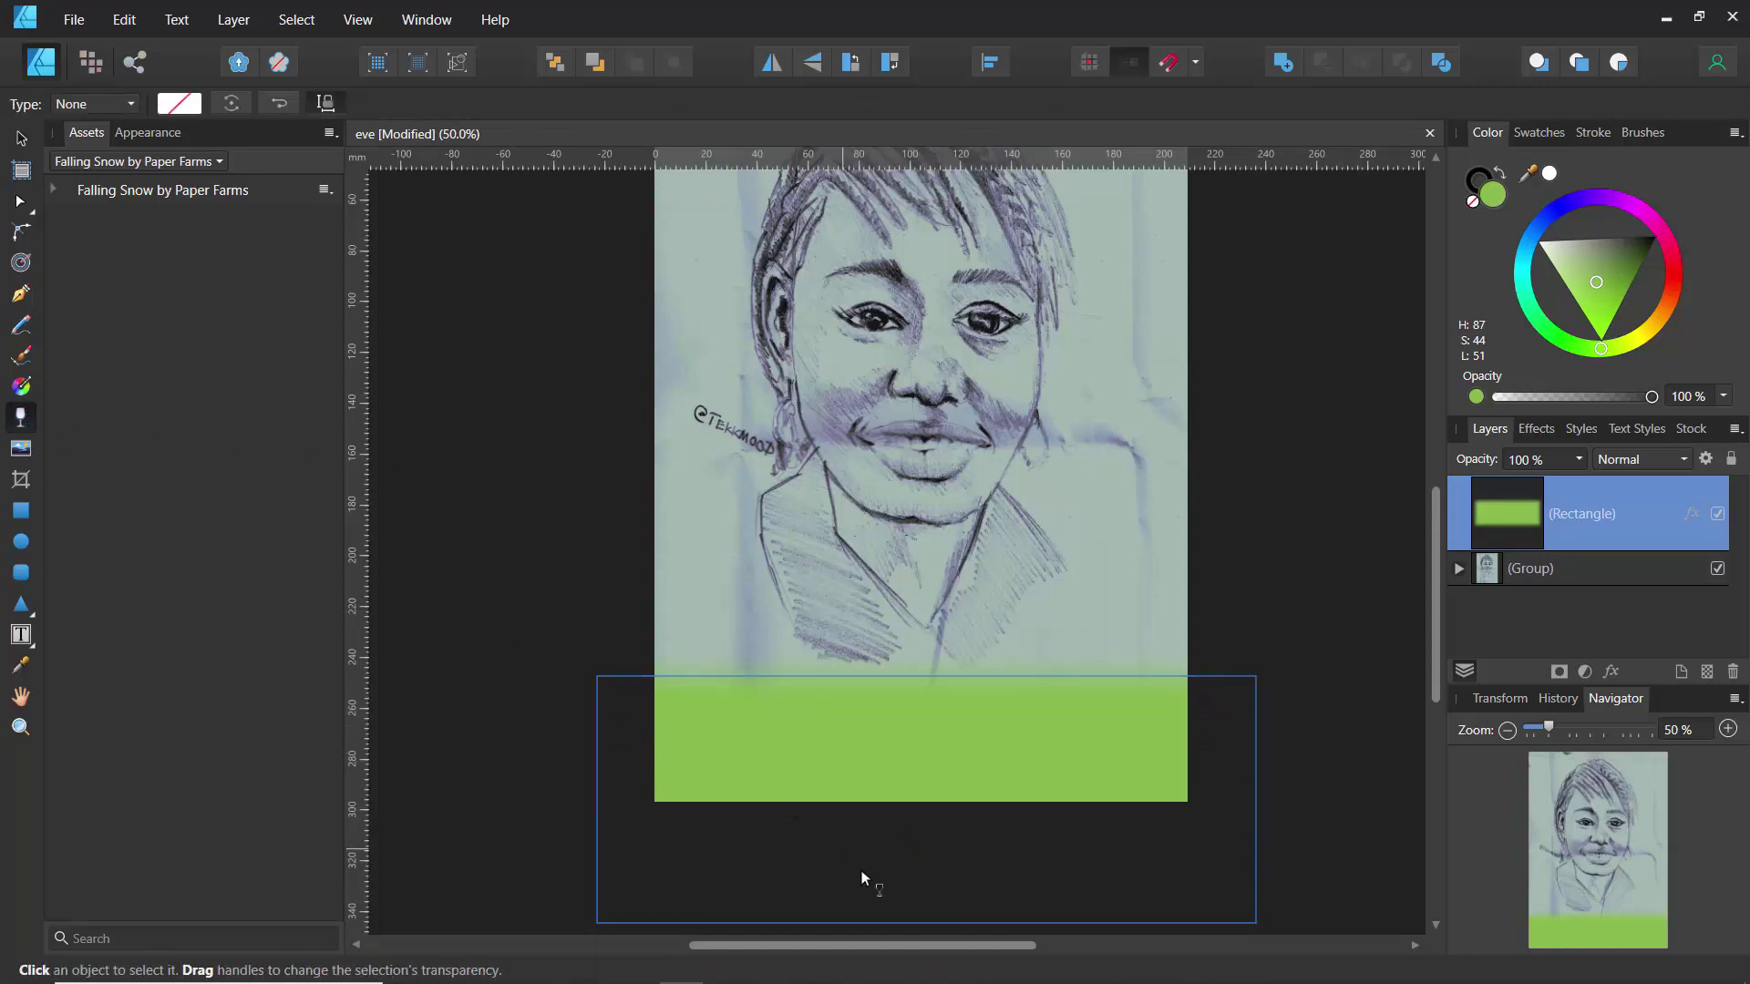
{"action": "left_click_drag", "start_coordinate": [888, 891], "coordinate": [888, 618]}
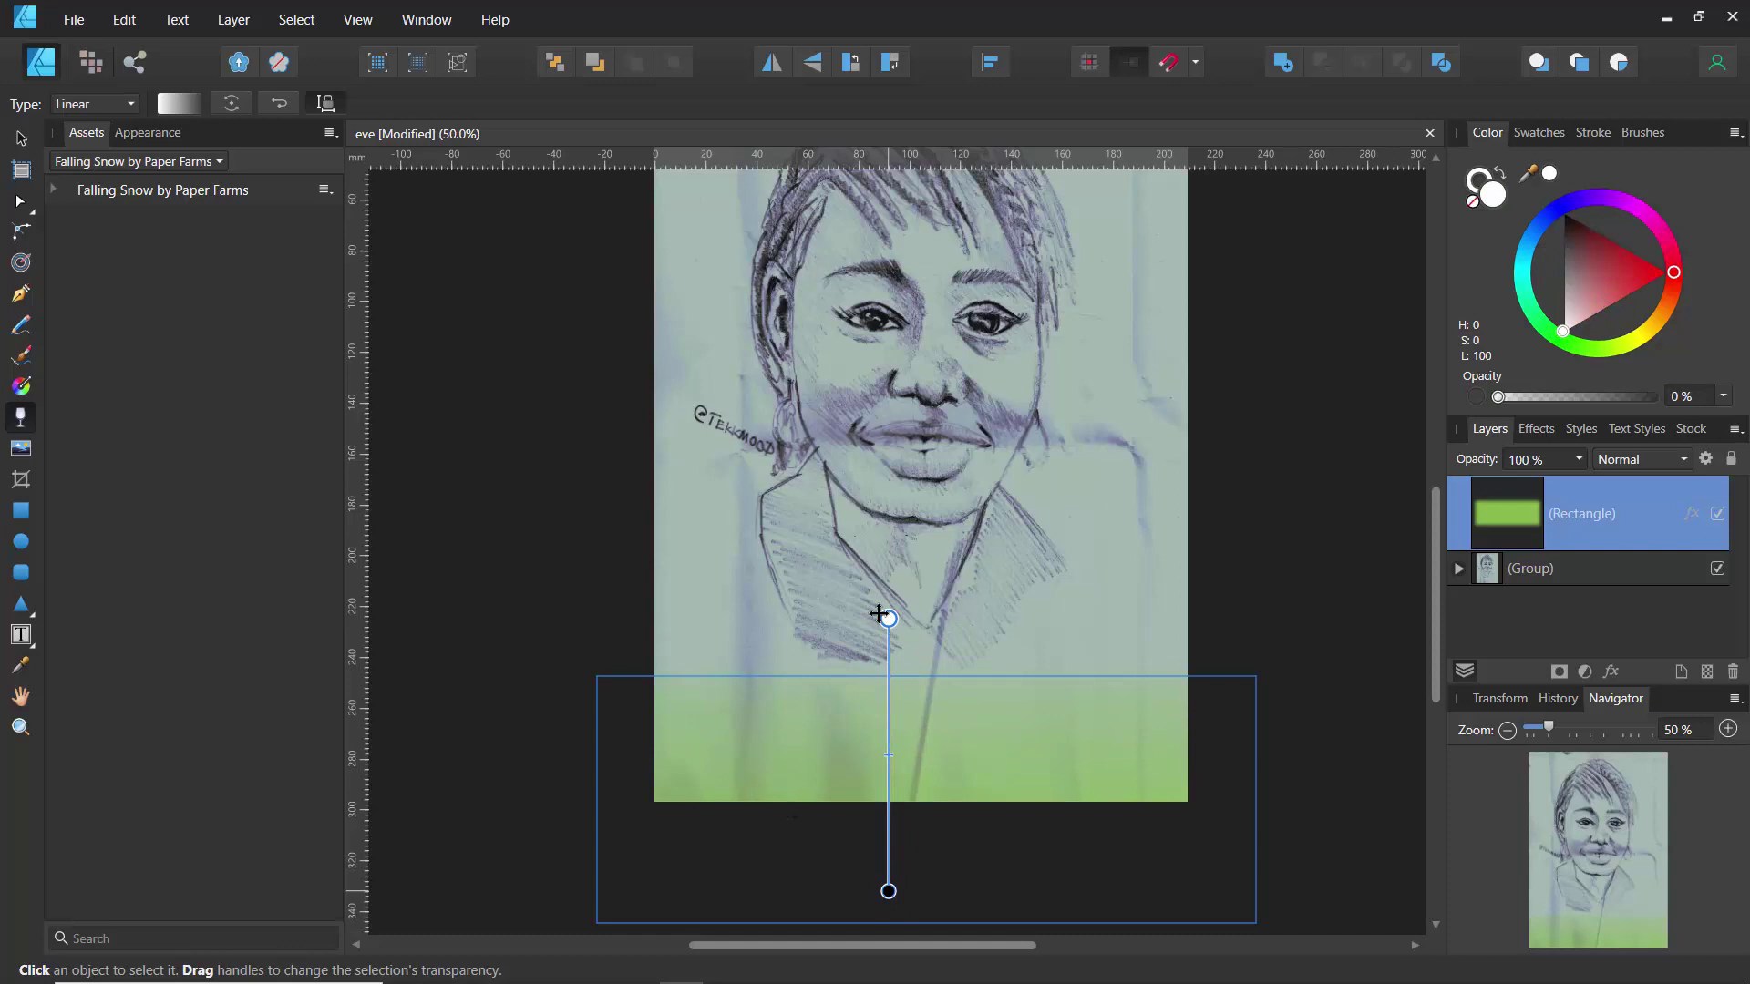
{"action": "left_click", "coordinate": [606, 554]}
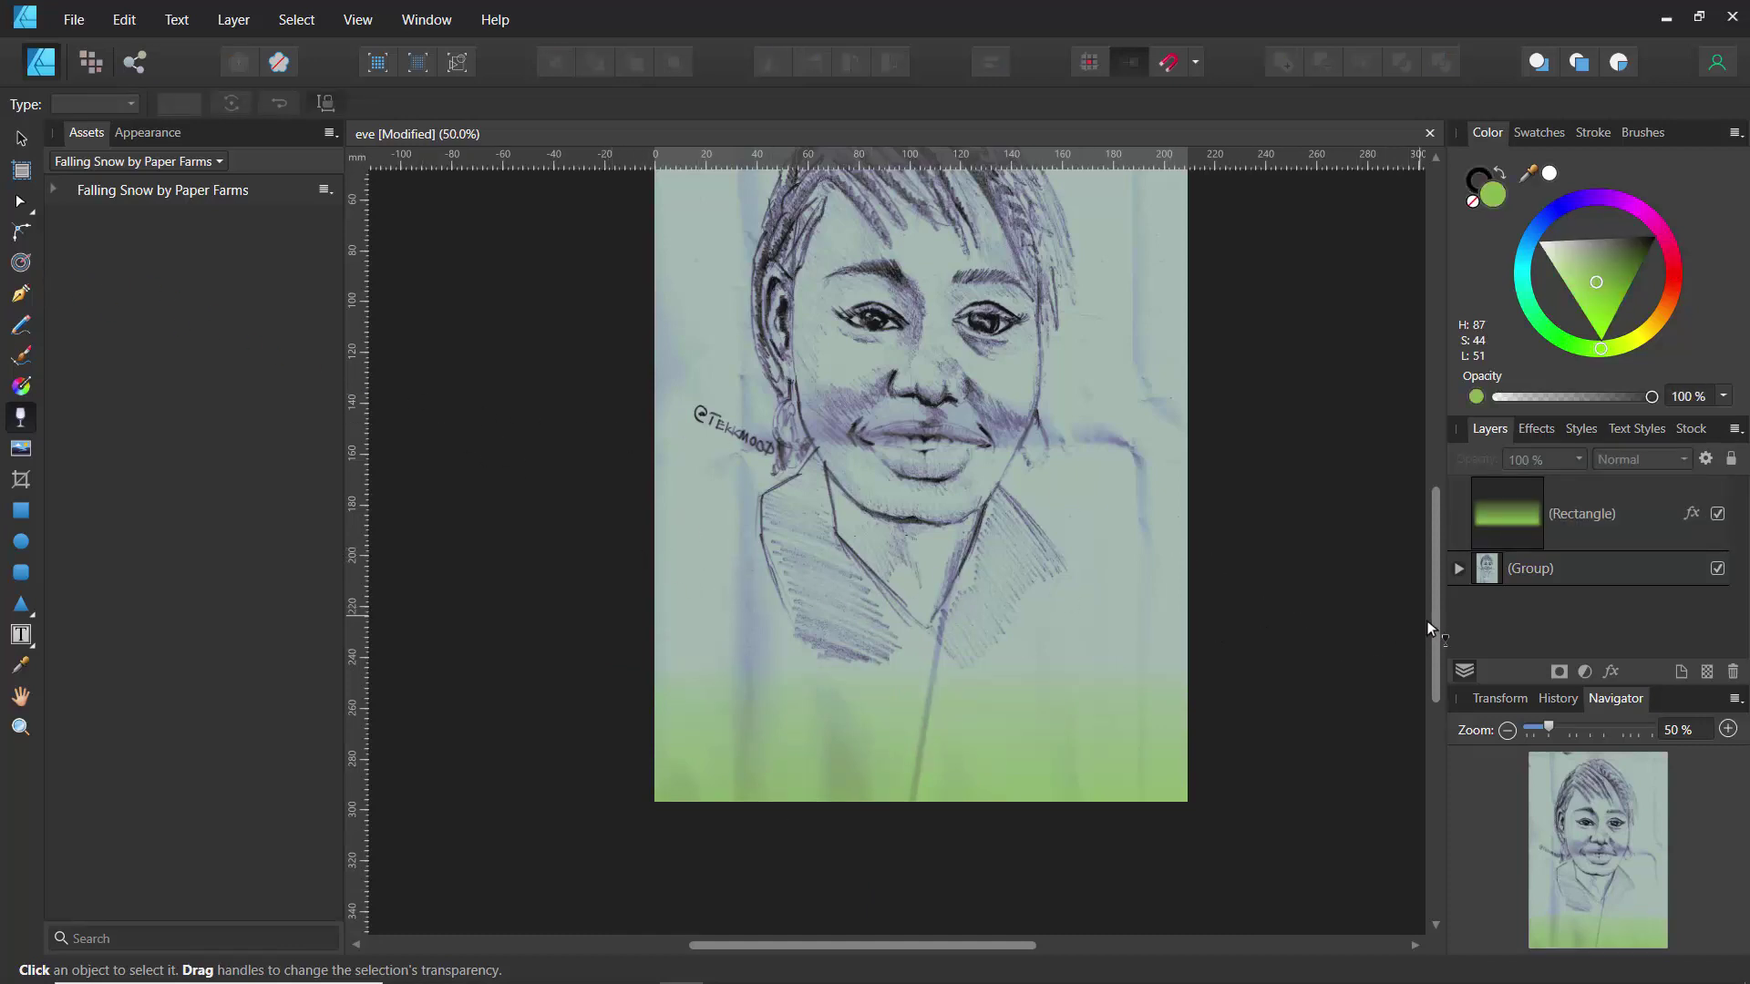
{"action": "left_click_drag", "start_coordinate": [1433, 629], "coordinate": [1433, 553]}
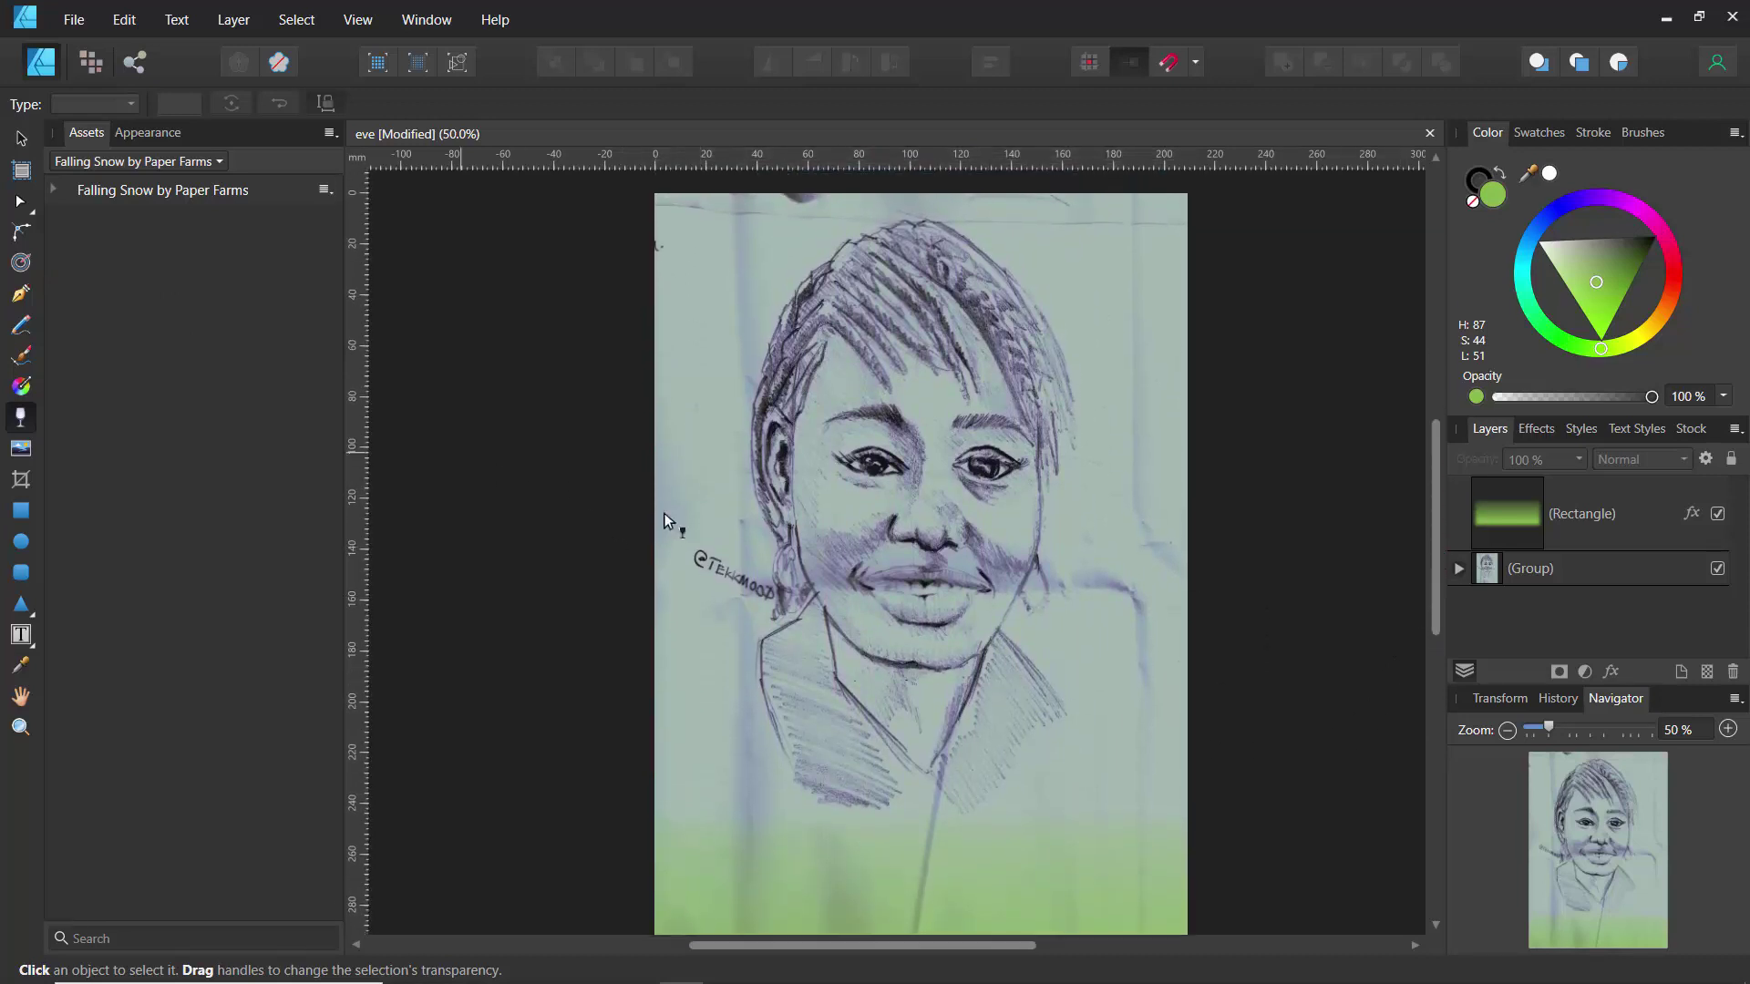
- Reduce the green rectangle layer's opacity to 72%
{"action": "left_click", "coordinate": [1060, 901]}
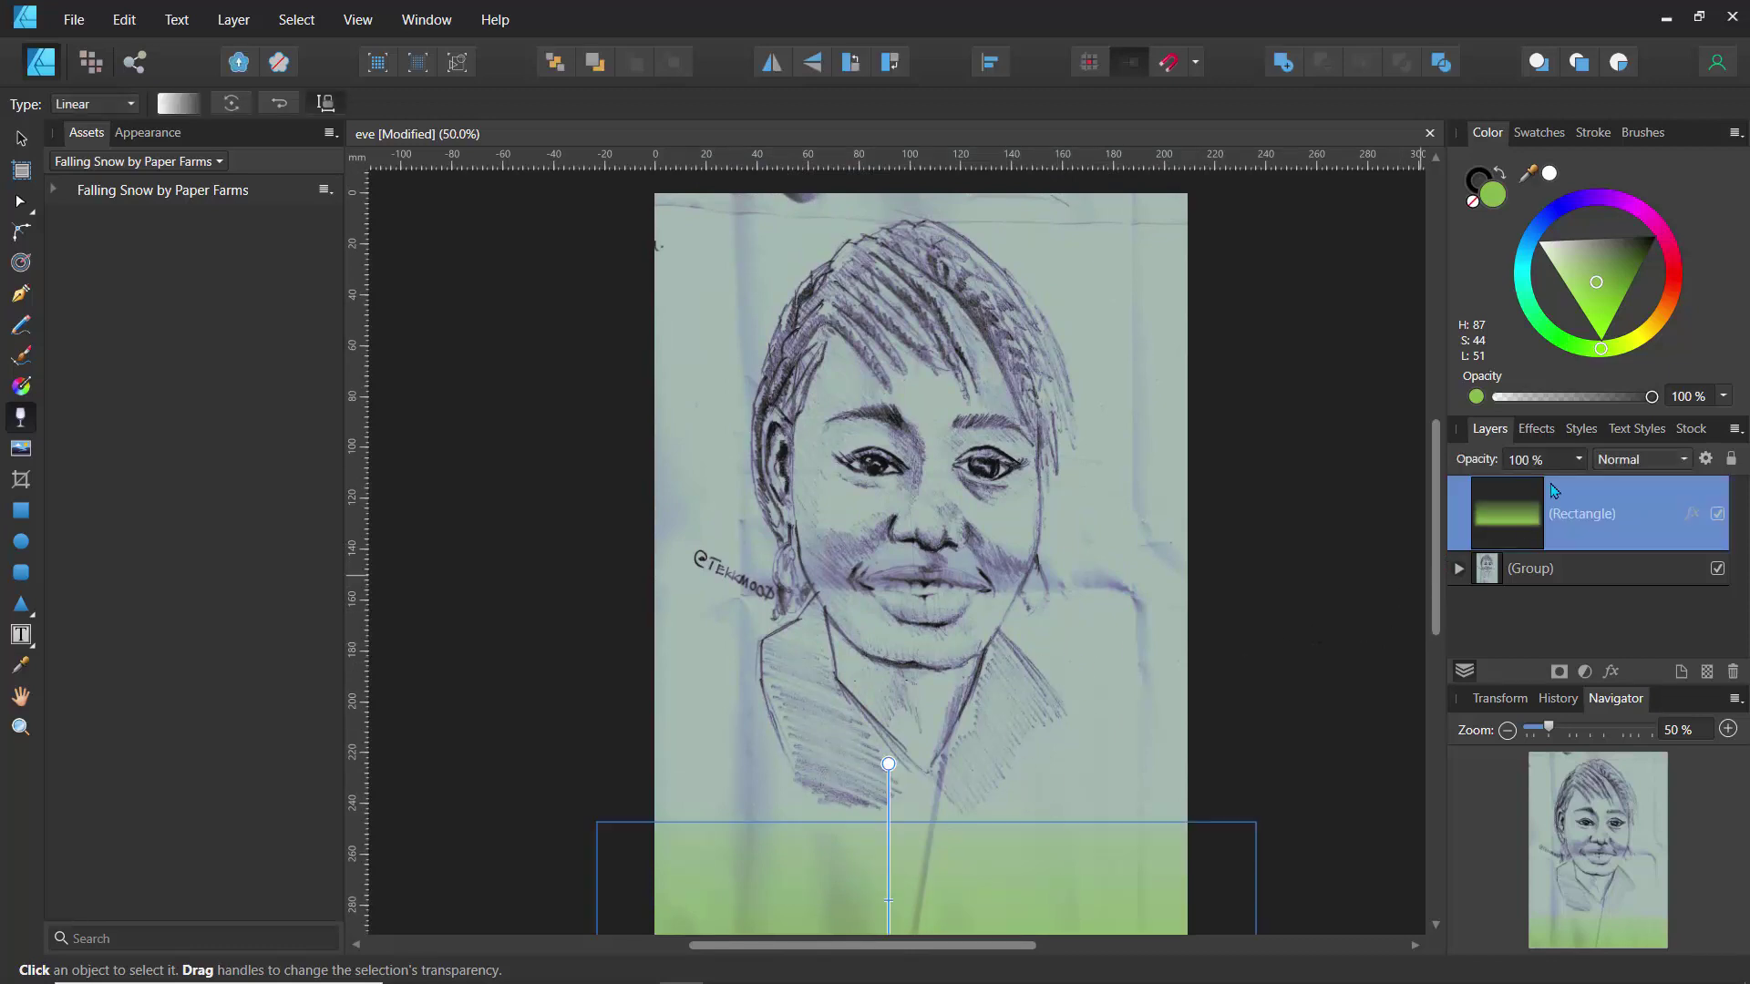
{"action": "left_click", "coordinate": [1578, 462]}
{"action": "left_click_drag", "start_coordinate": [1584, 485], "coordinate": [1556, 514]}
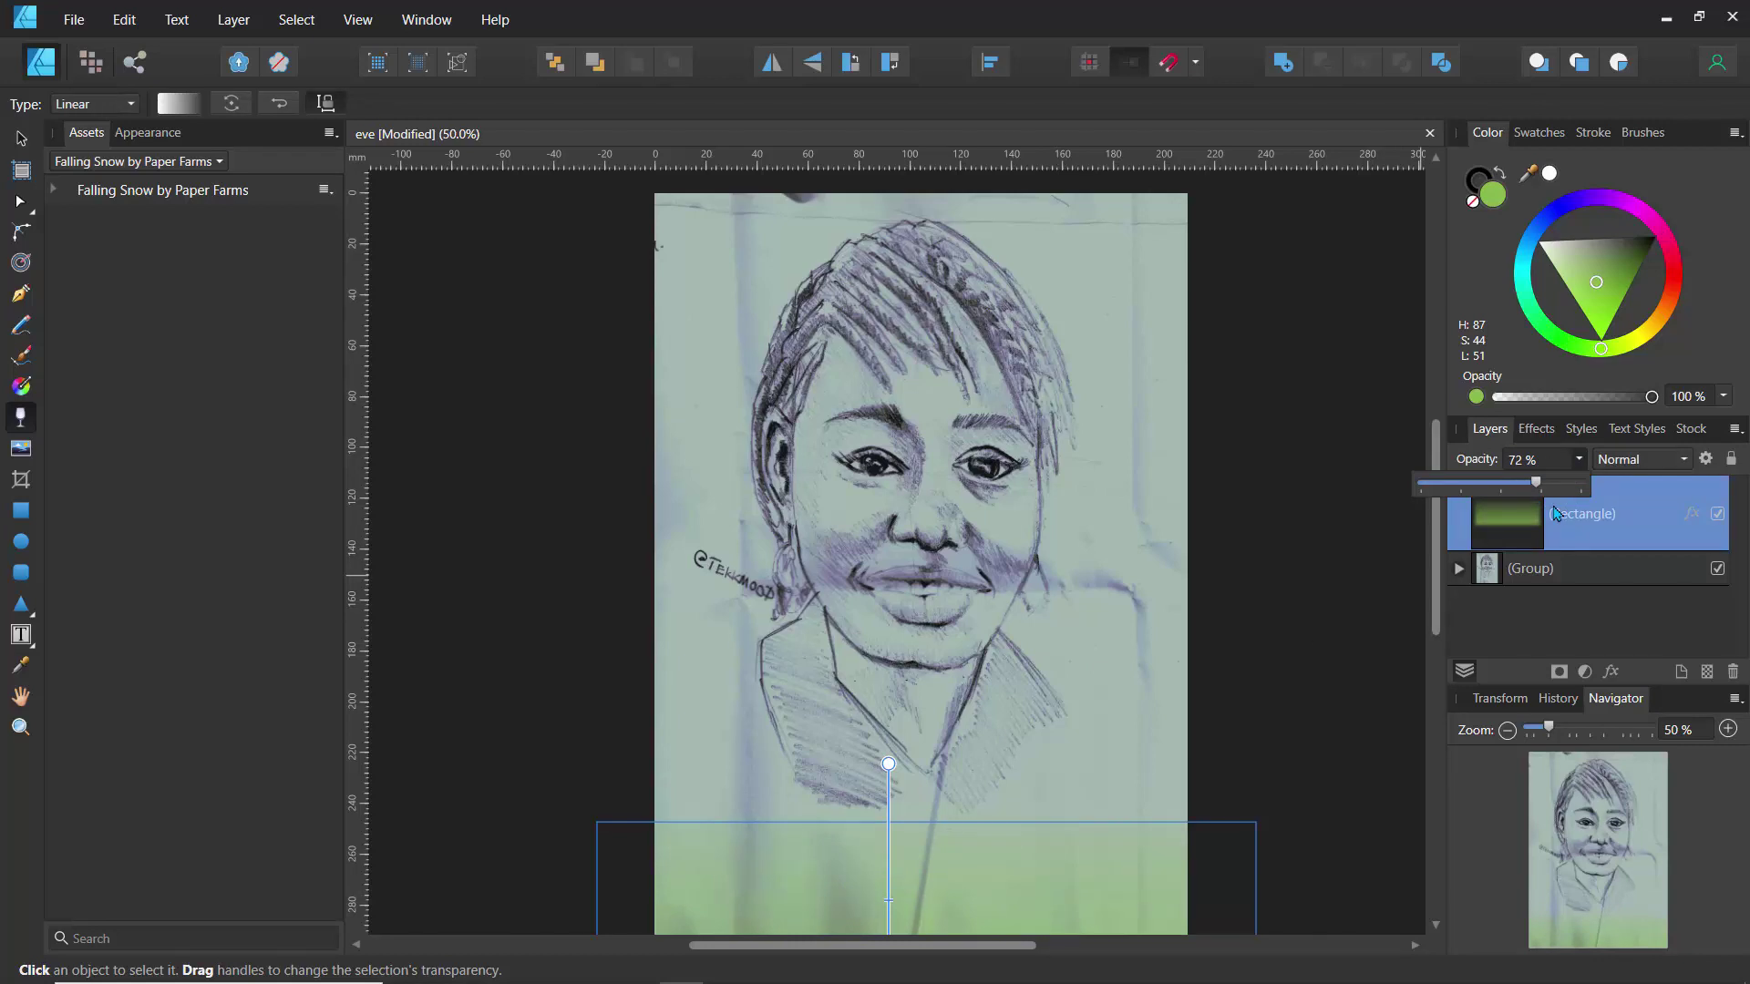
- Duplicate the green rectangle, turn the copy roughly upside down and place it over the page's upper end
{"action": "key", "text": "ctrl+j"}
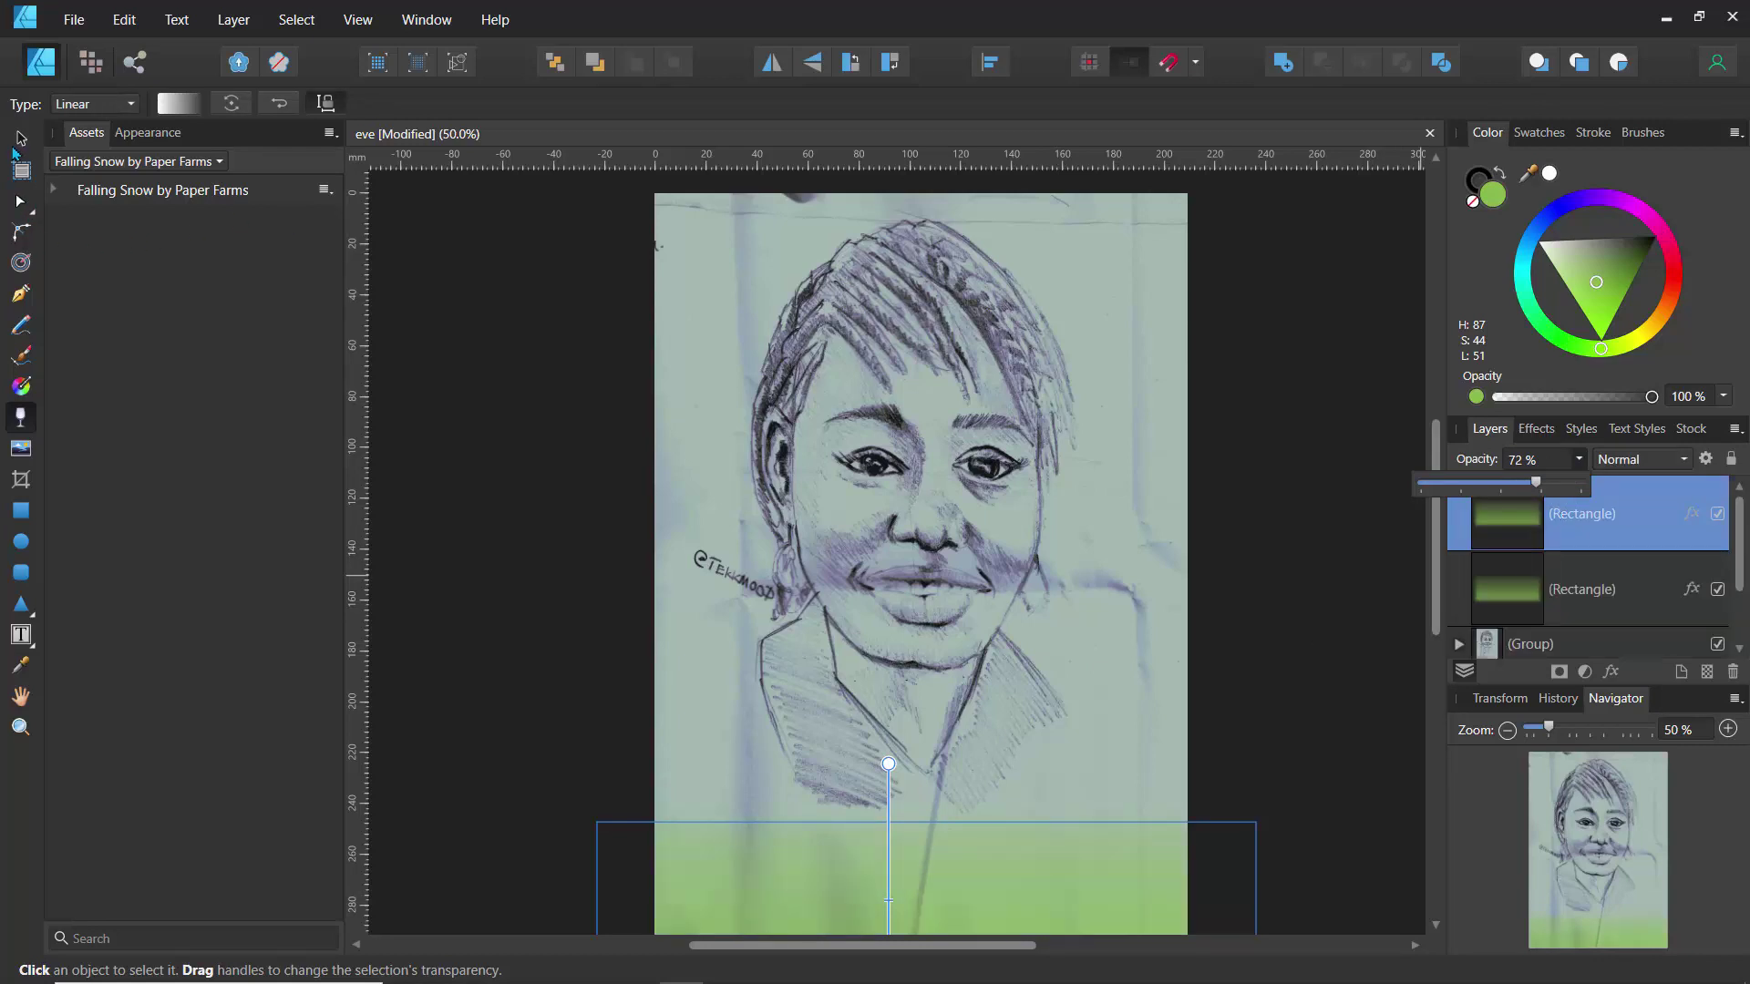
{"action": "left_click", "coordinate": [19, 140]}
{"action": "left_click_drag", "start_coordinate": [922, 789], "coordinate": [881, 288]}
{"action": "left_click_drag", "start_coordinate": [742, 519], "coordinate": [908, 685]}
{"action": "left_click_drag", "start_coordinate": [933, 434], "coordinate": [938, 215]}
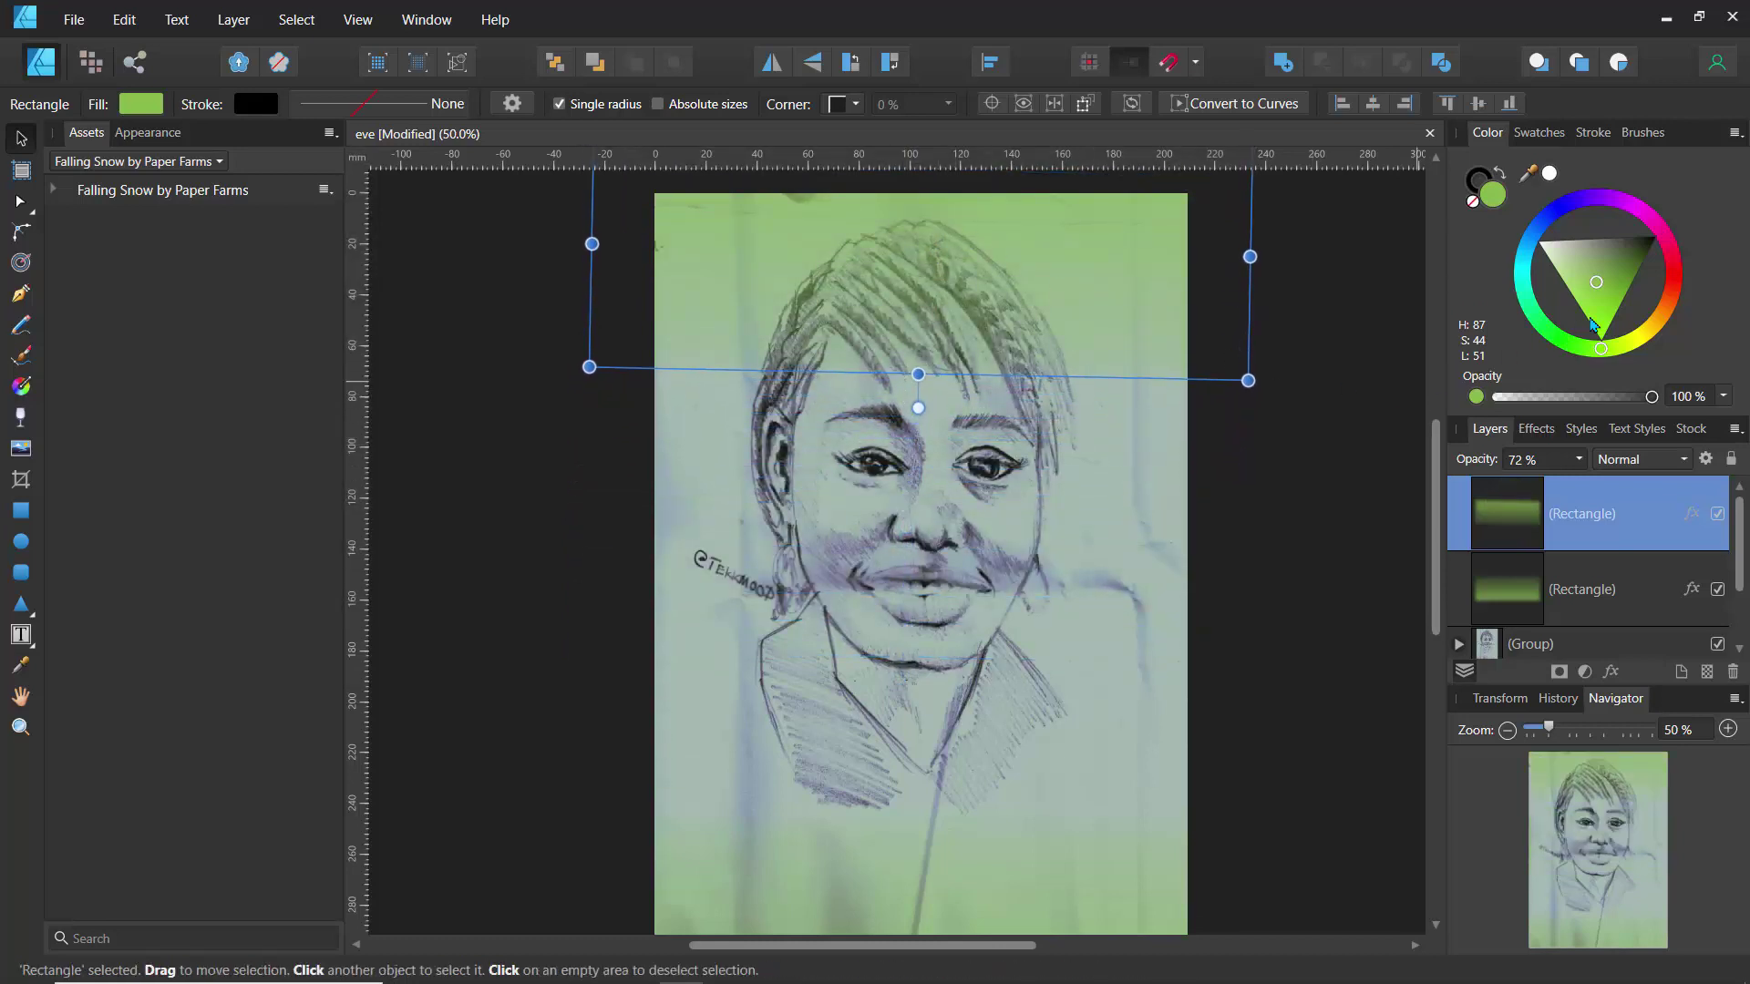
- Recolor the upper rectangle to terracotta, H 18, S 44, L 51, and reduce its opacity to 32%
{"action": "left_click", "coordinate": [1672, 309]}
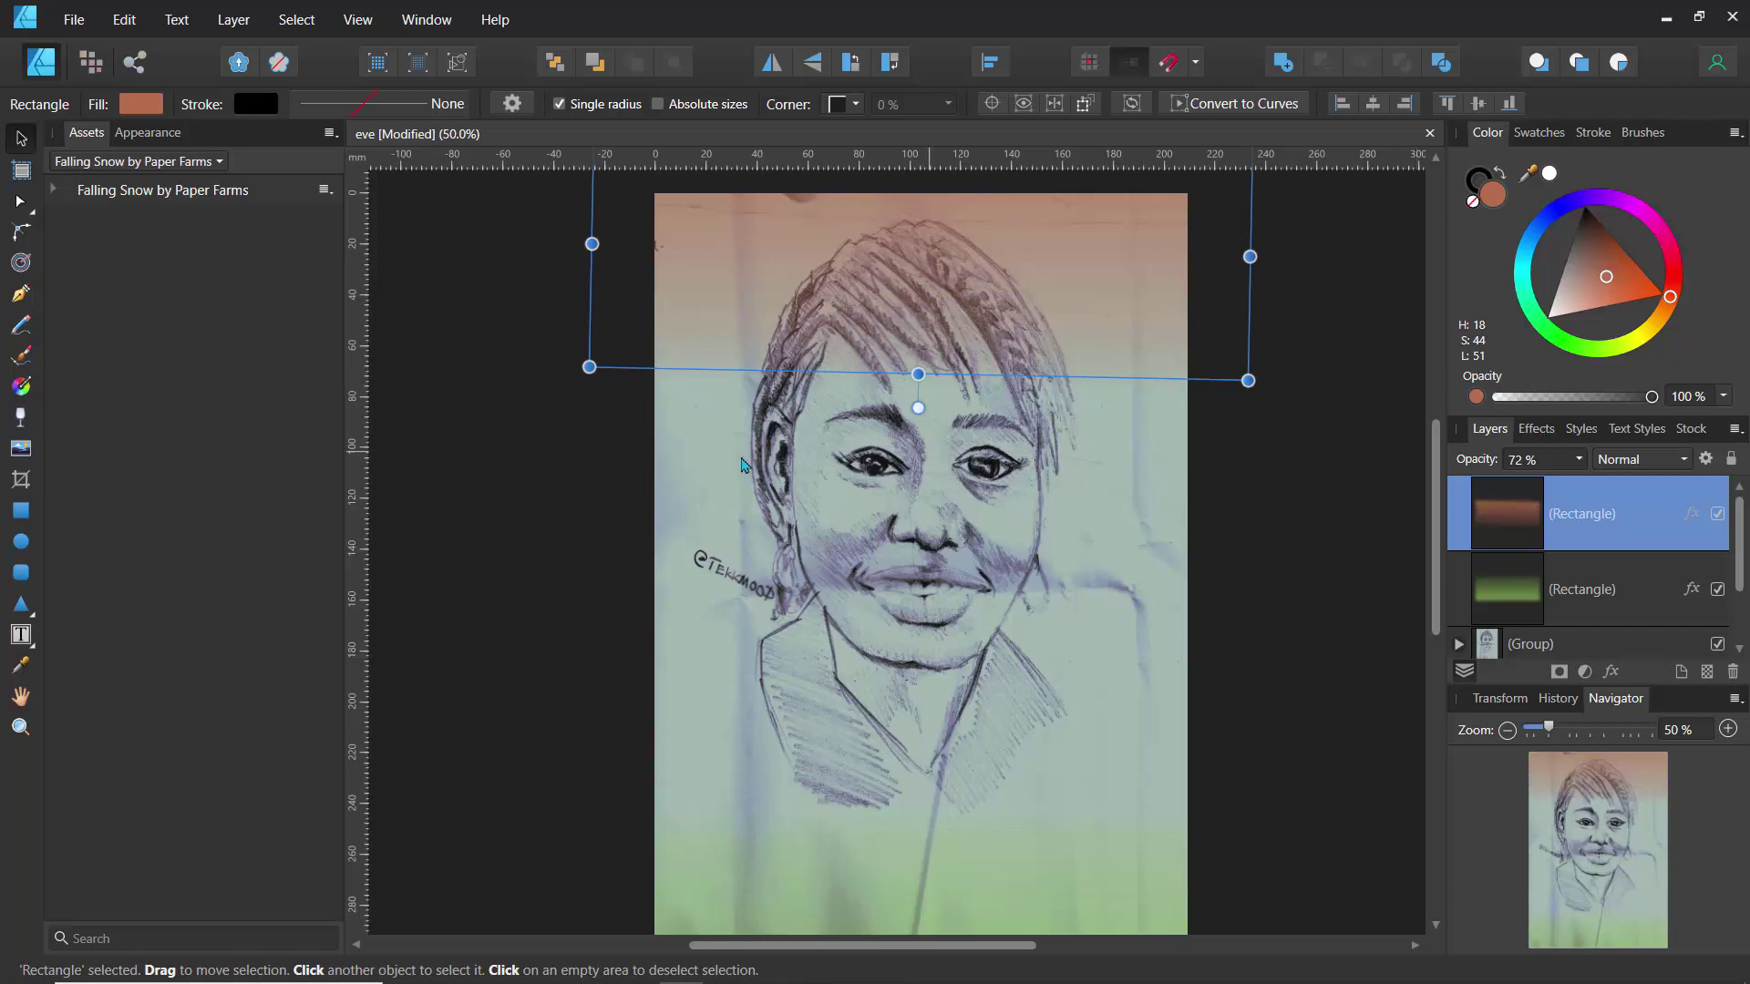
{"action": "left_click", "coordinate": [567, 460]}
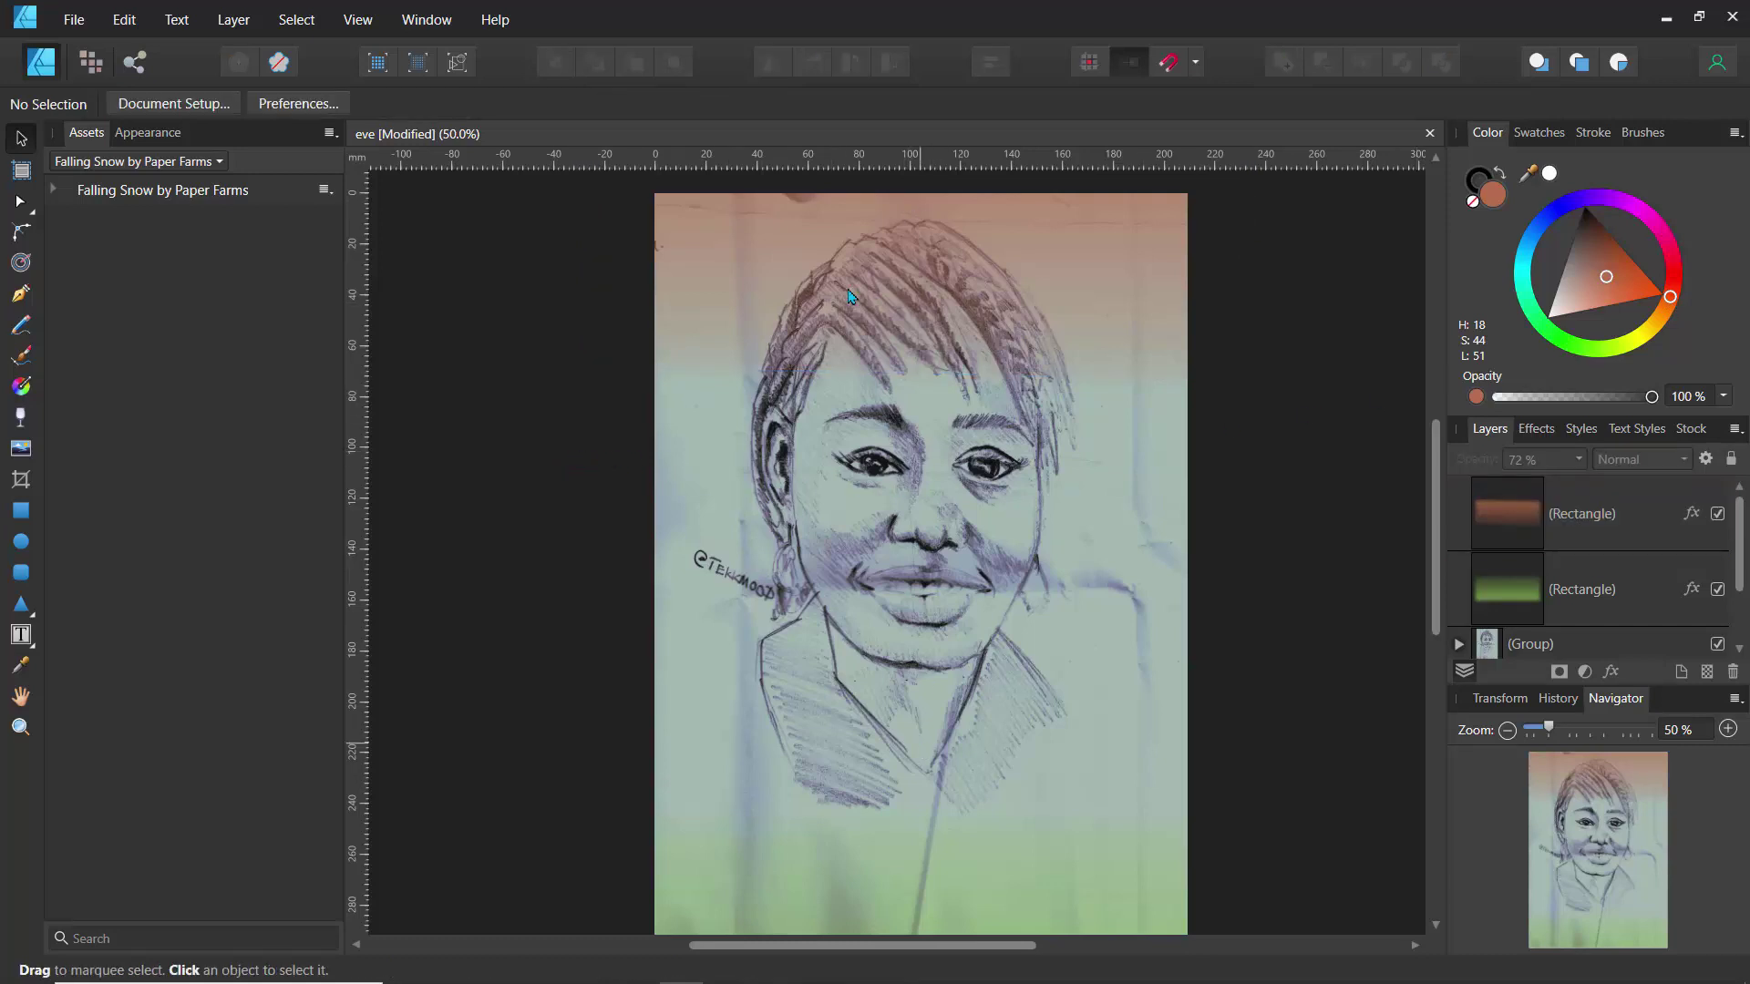
{"action": "left_click", "coordinate": [829, 335]}
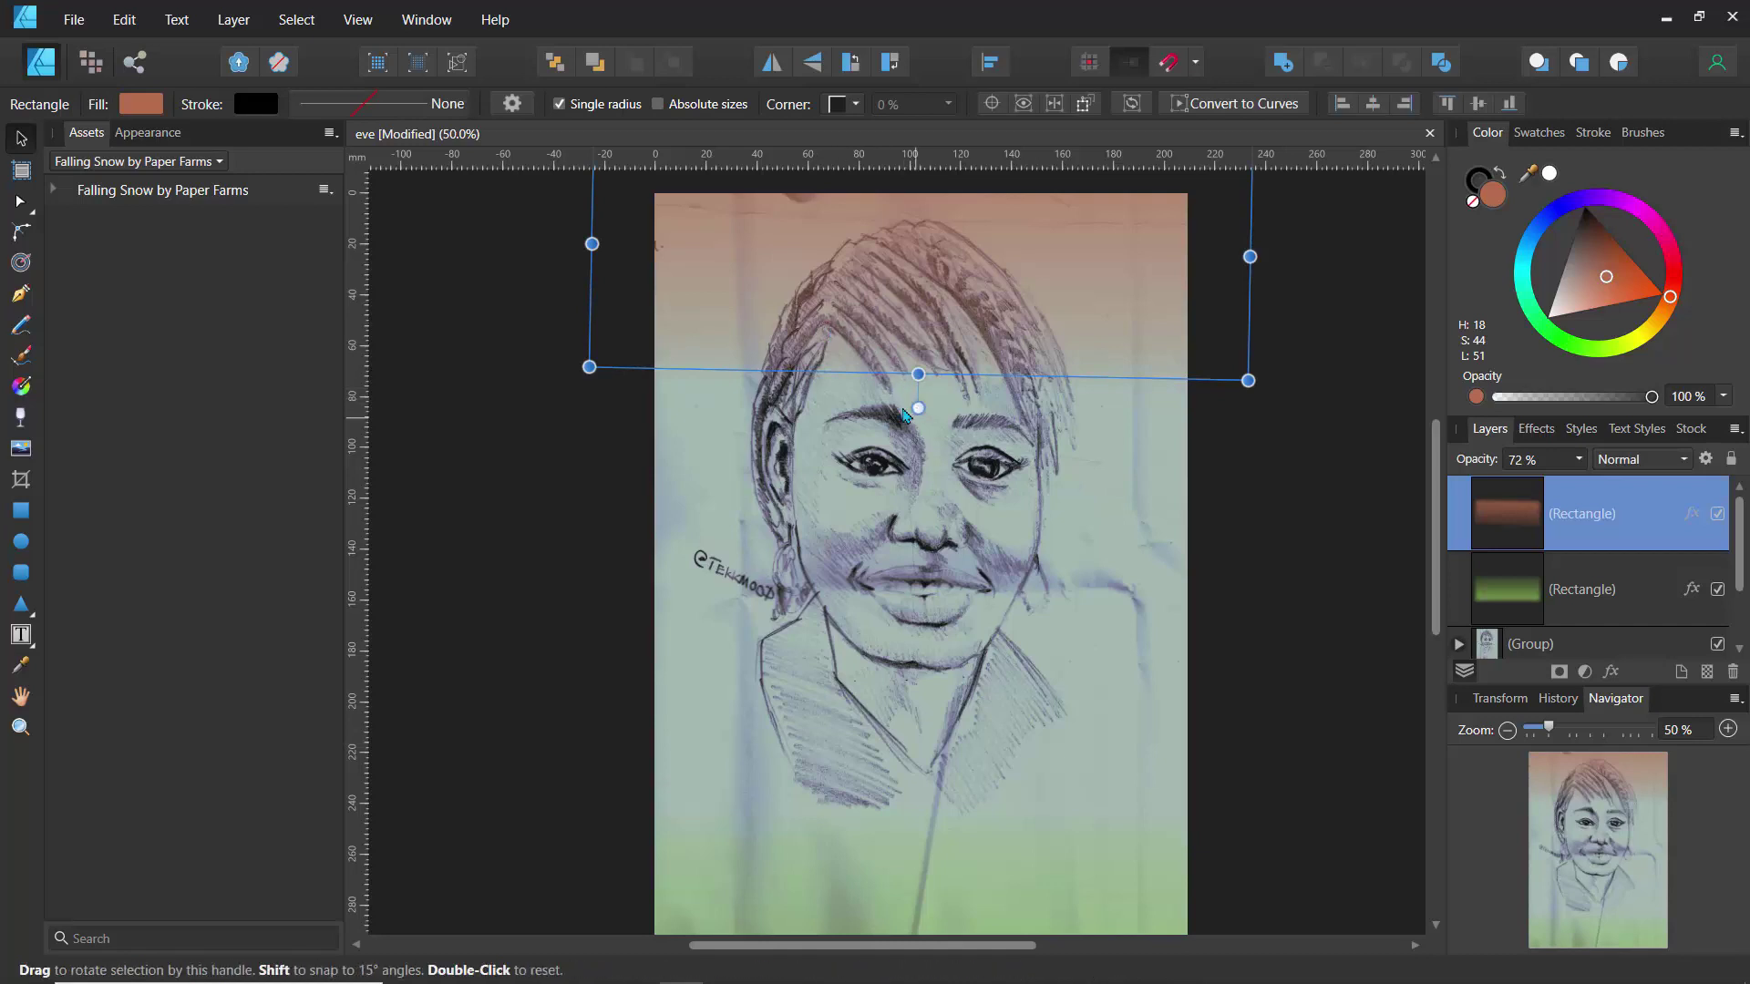
{"action": "left_click_drag", "start_coordinate": [1581, 471], "coordinate": [1520, 508]}
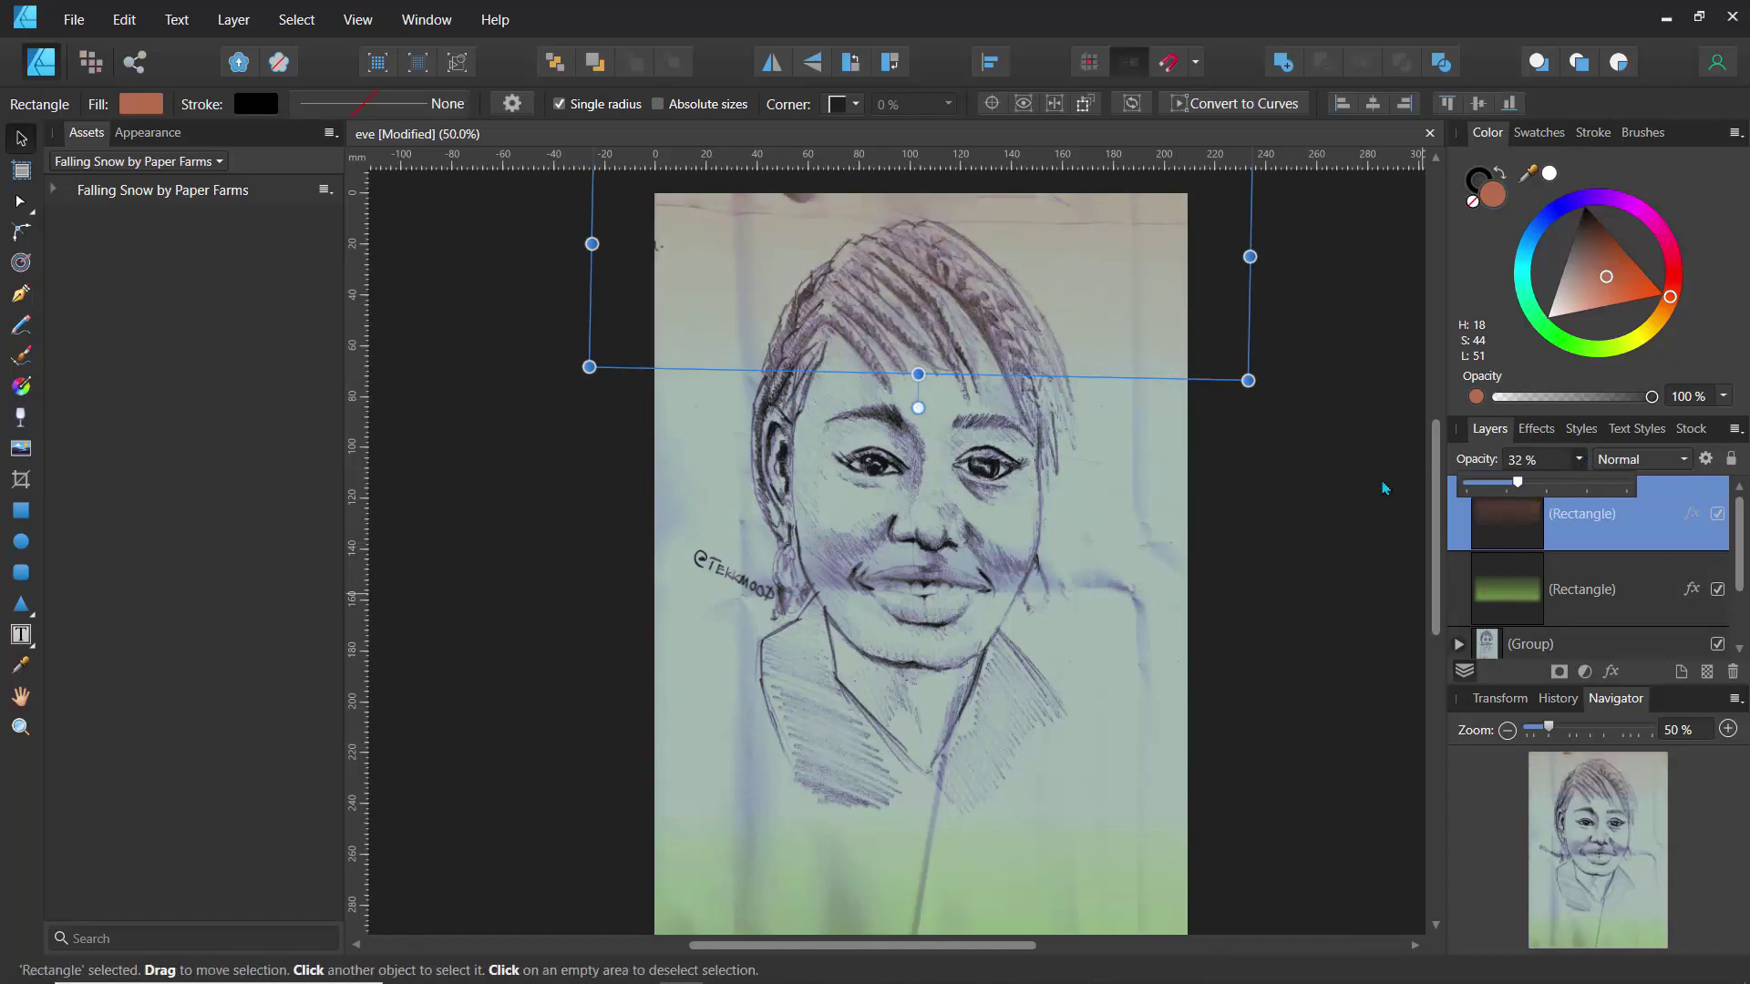
{"action": "left_click", "coordinate": [1300, 500]}
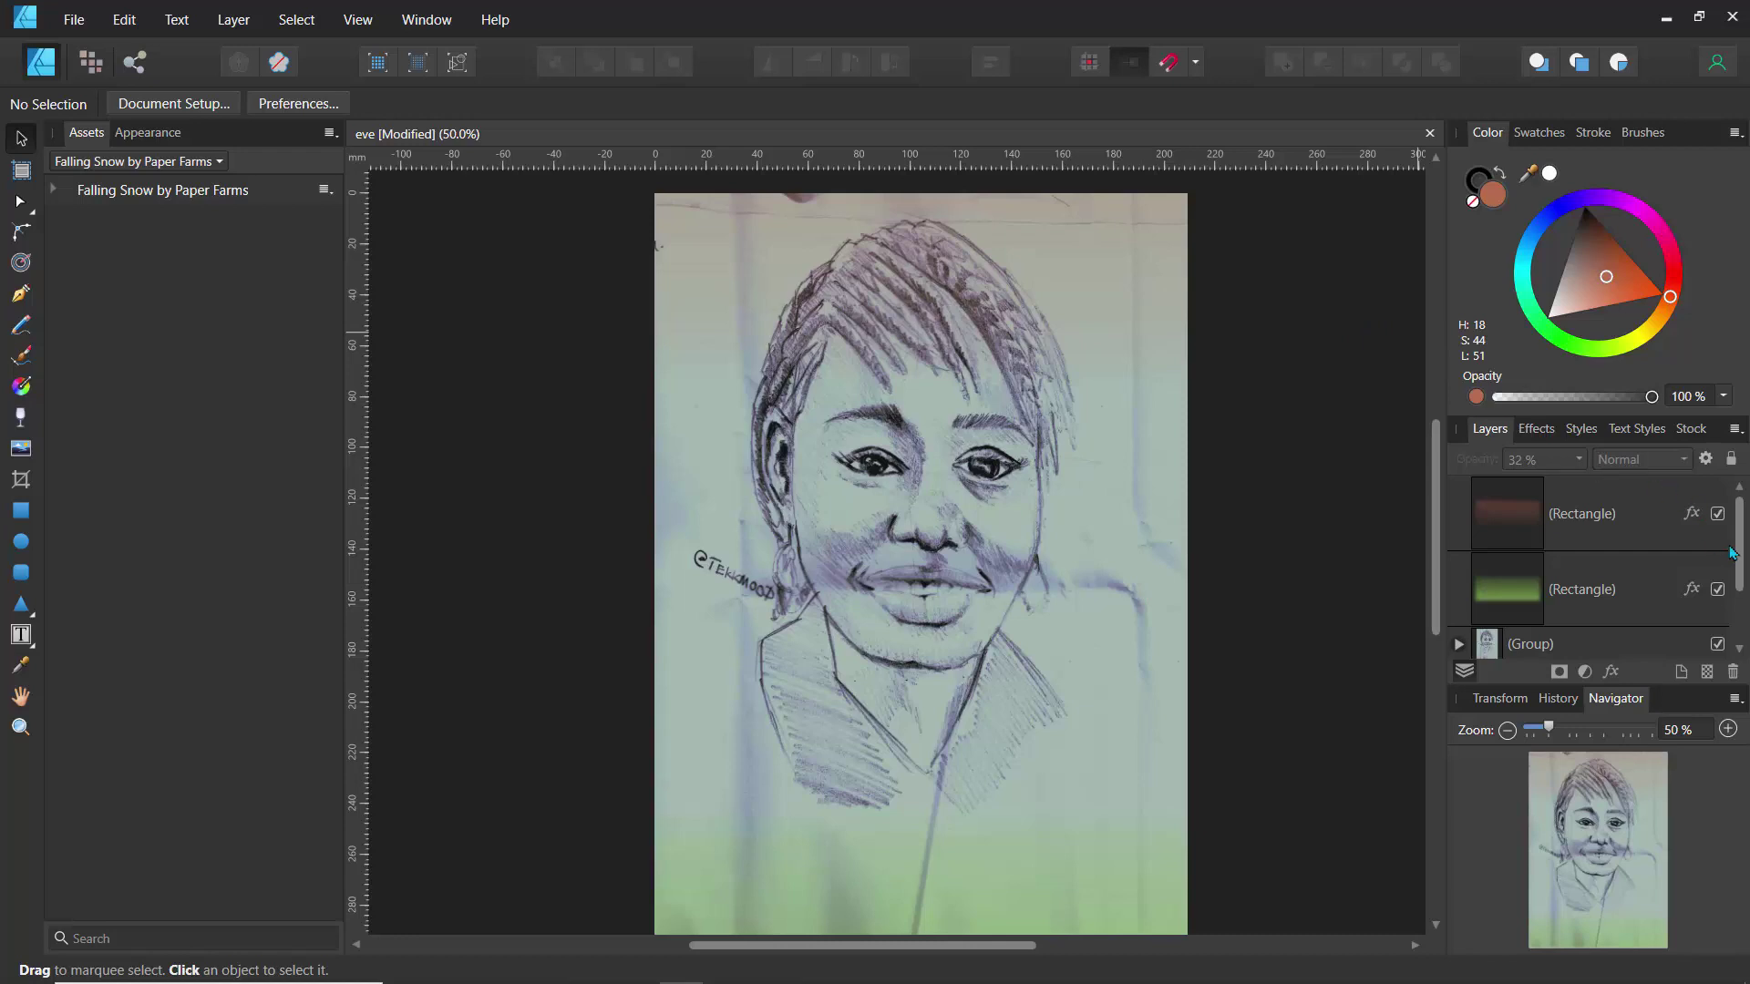
{"action": "left_click_drag", "start_coordinate": [1737, 552], "coordinate": [1747, 512]}
- Launch Affinity Photo and dismiss its welcome window
{"action": "key", "text": "super"}
{"action": "type", "text": "p"}
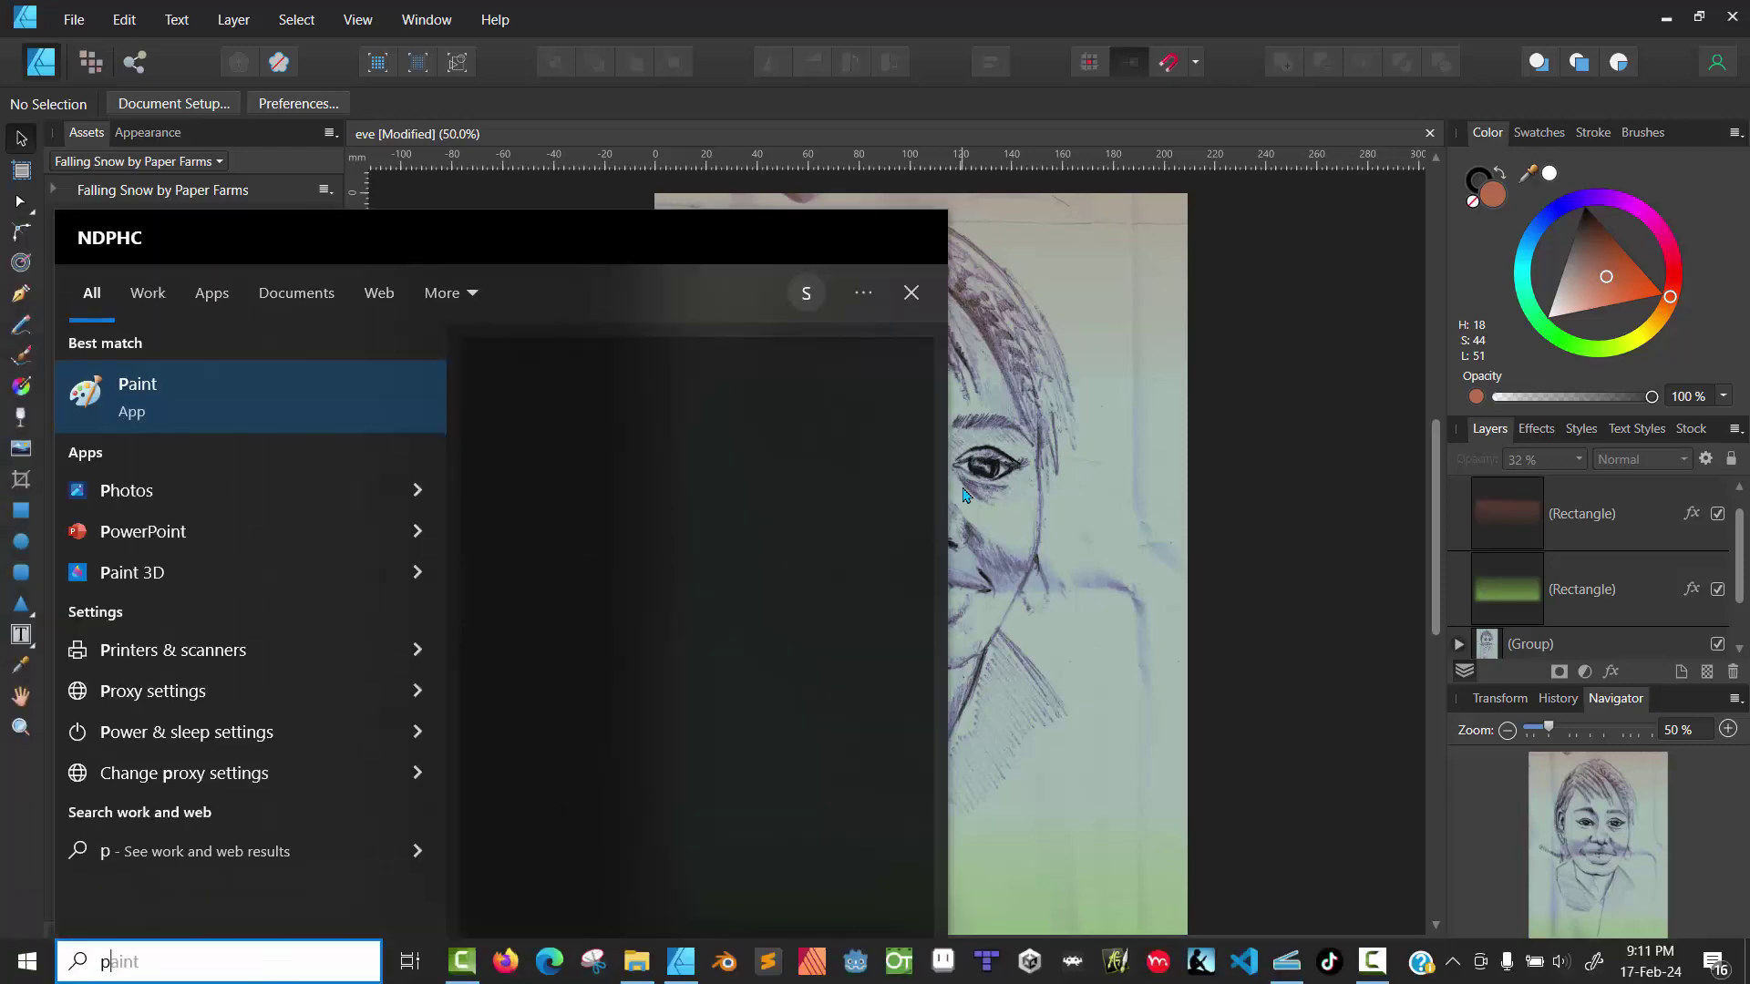
{"action": "type", "text": "hoto"}
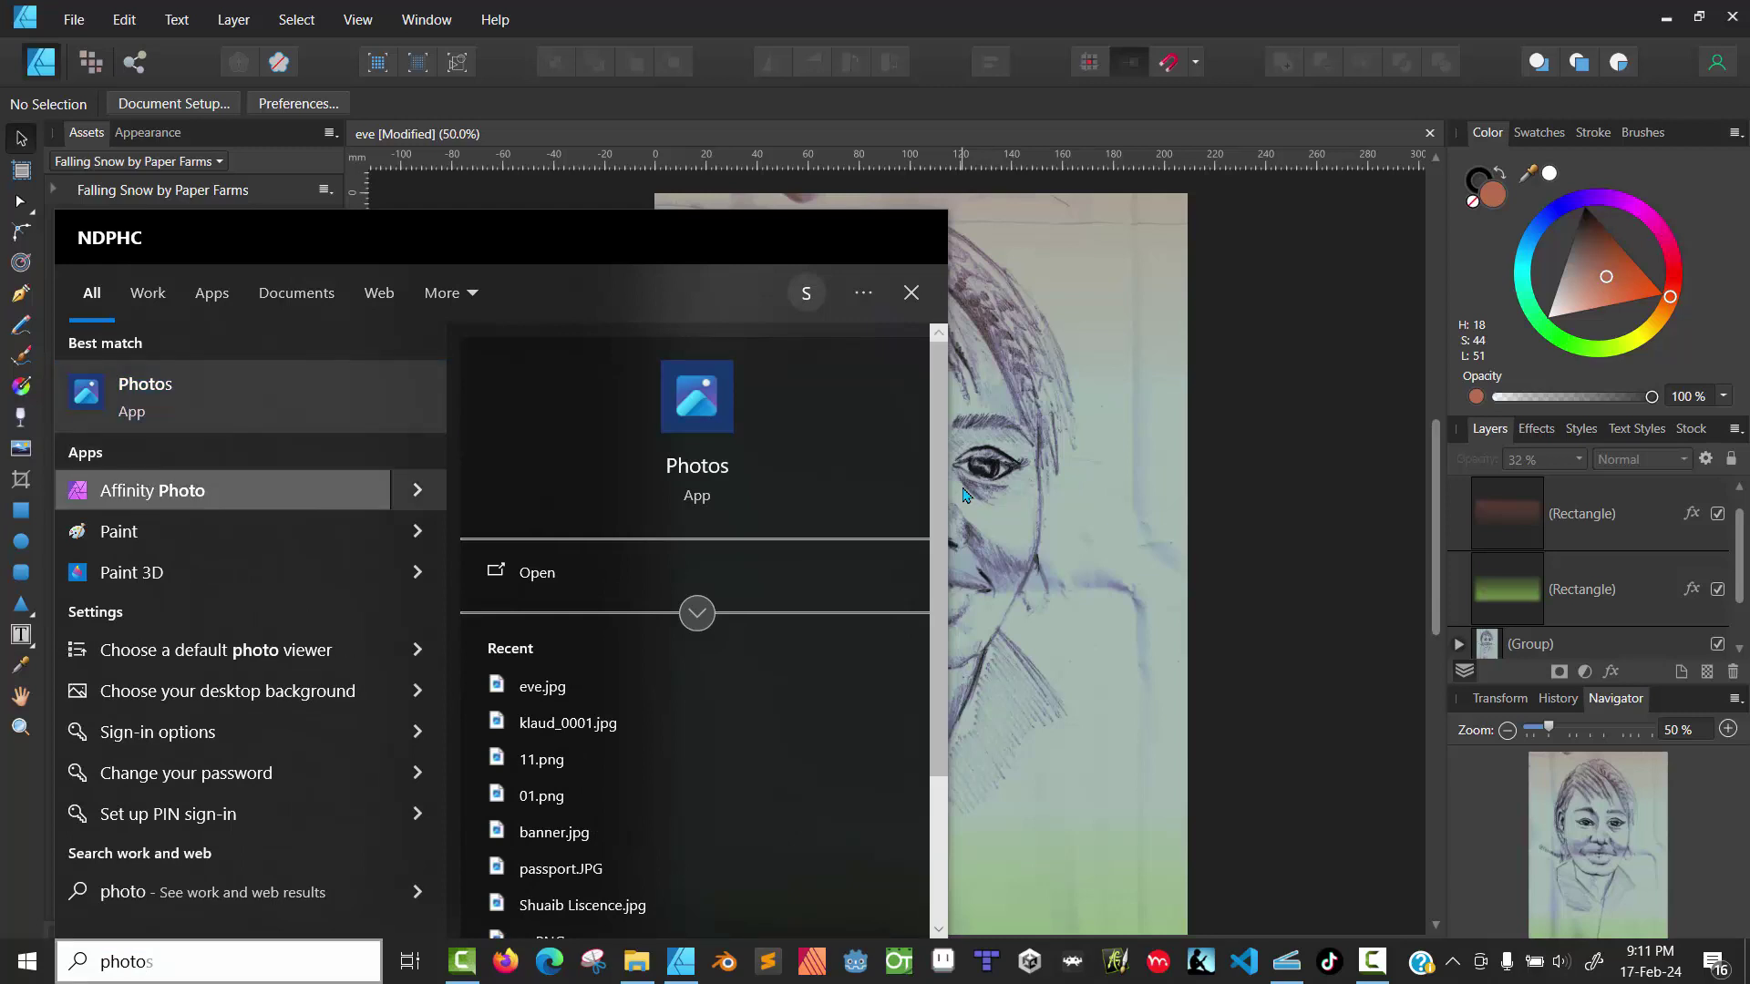
{"action": "left_click", "coordinate": [226, 492]}
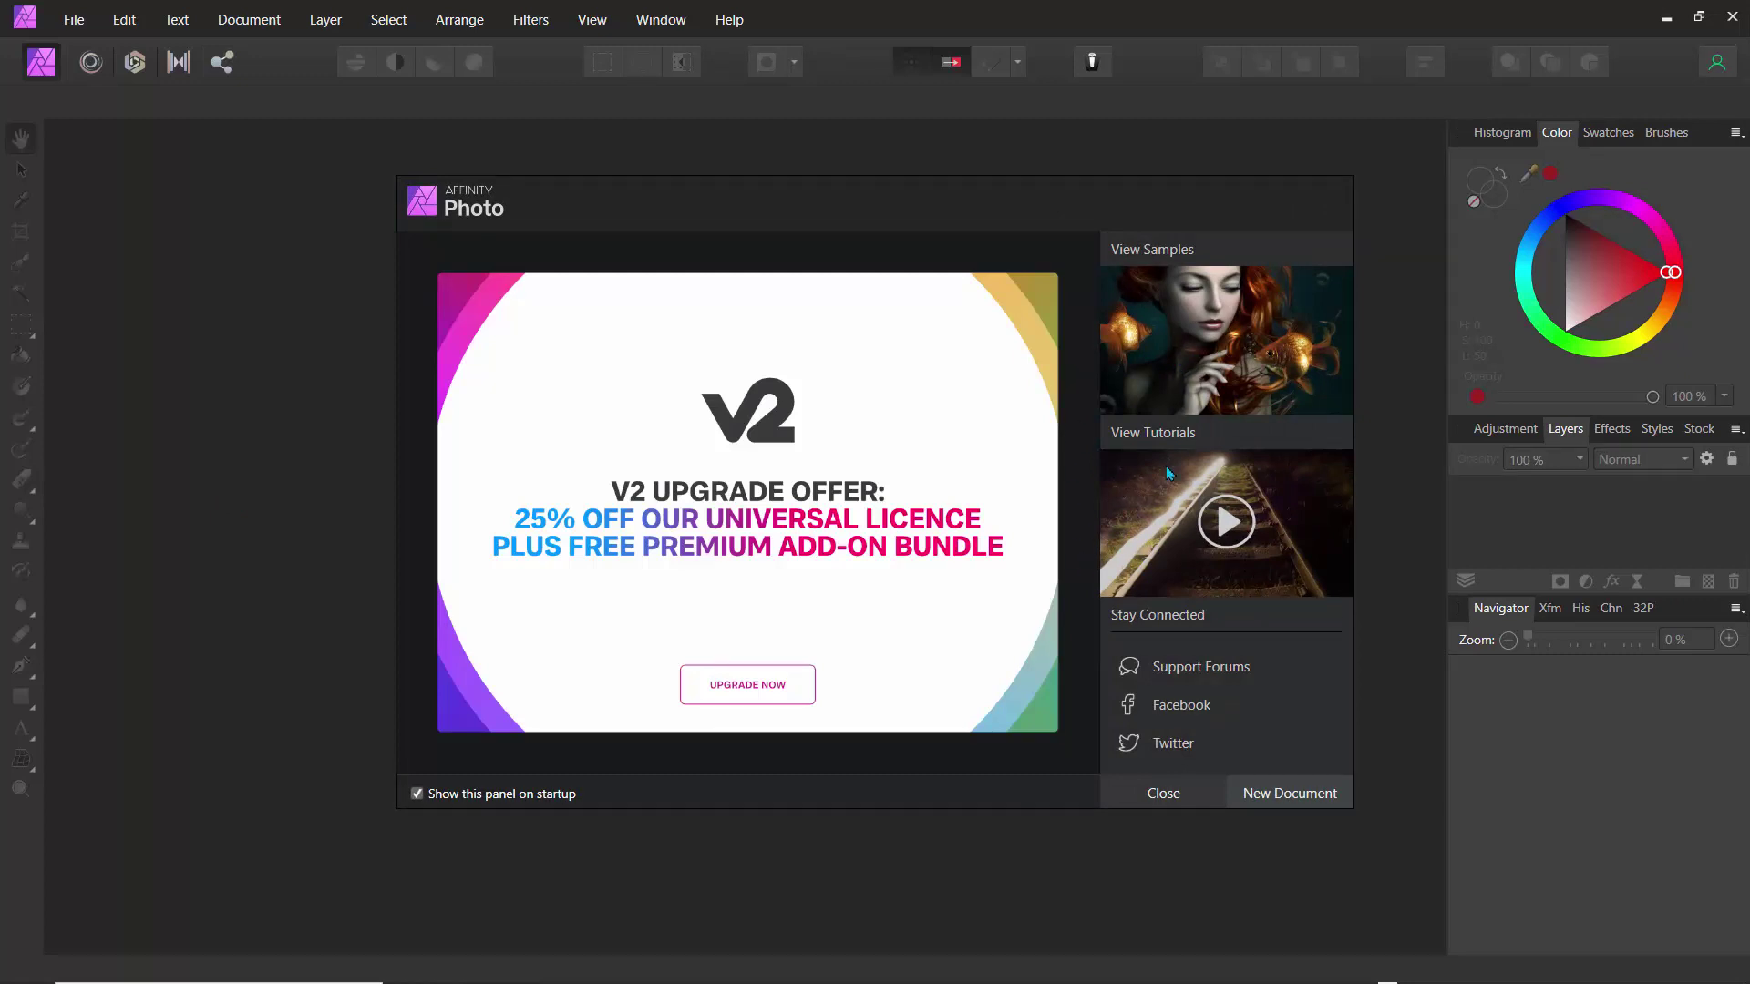
{"action": "left_click", "coordinate": [1175, 796]}
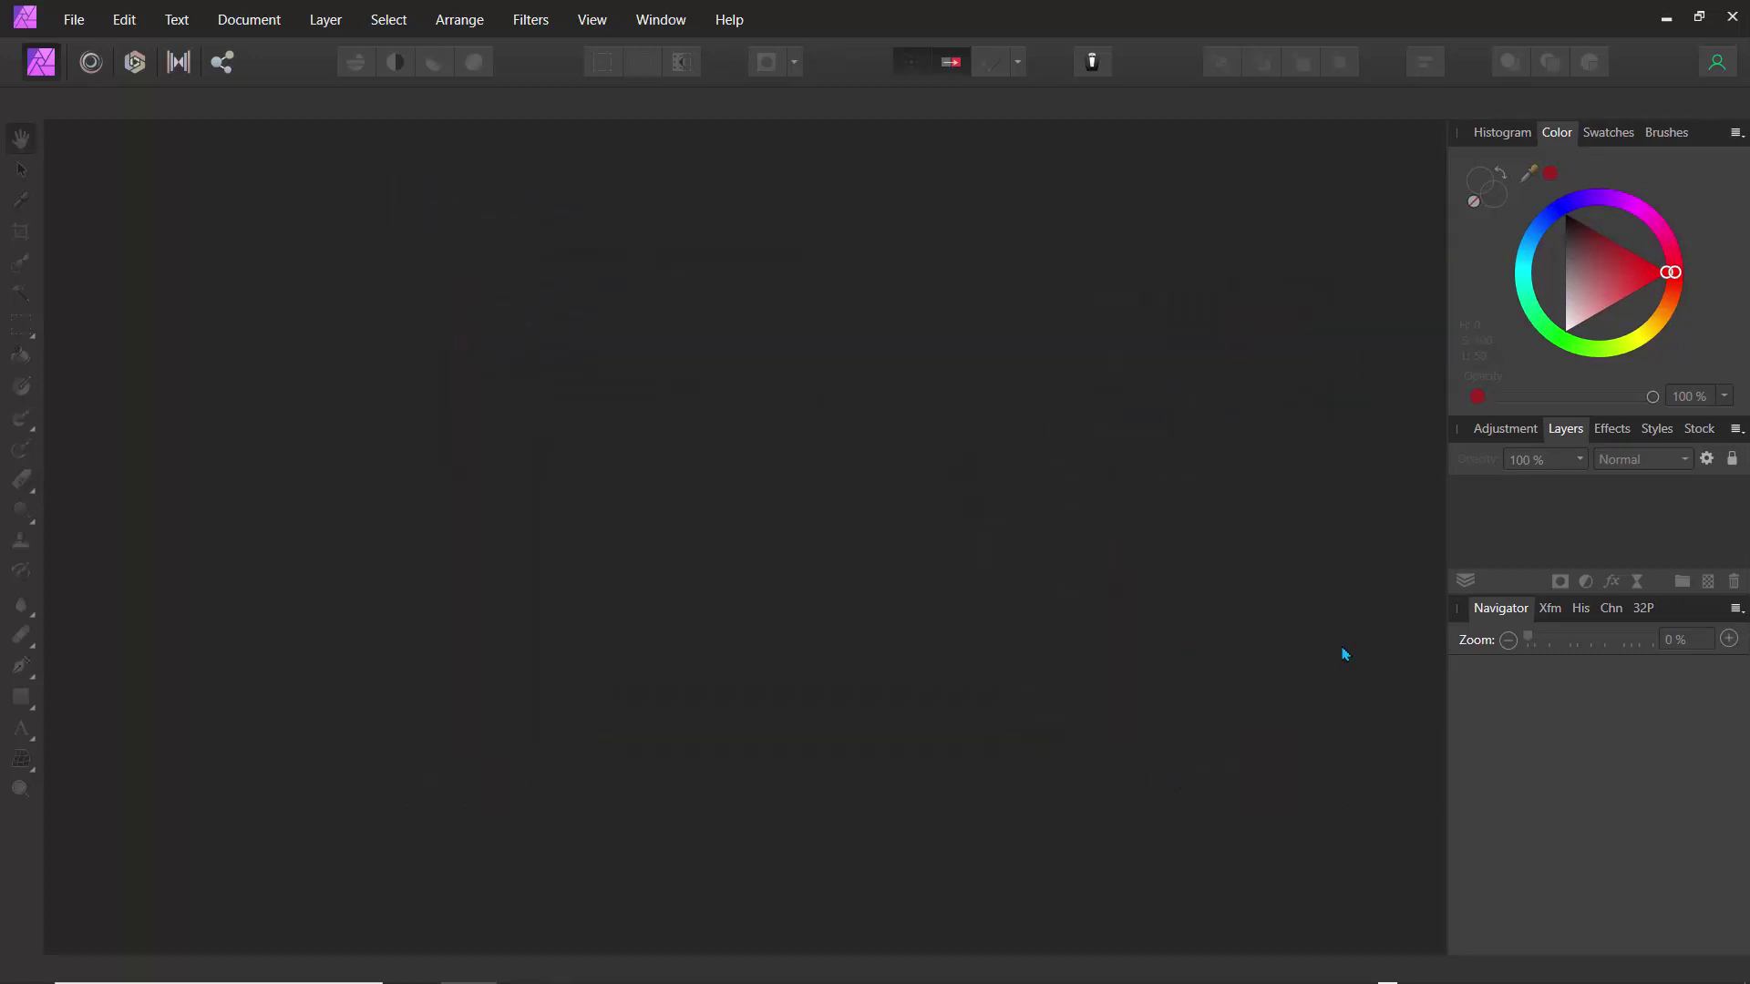
- Detach the Adjustment list as a floating window, heighten it and move it up to browse the available adjustments
{"action": "left_click", "coordinate": [1500, 433]}
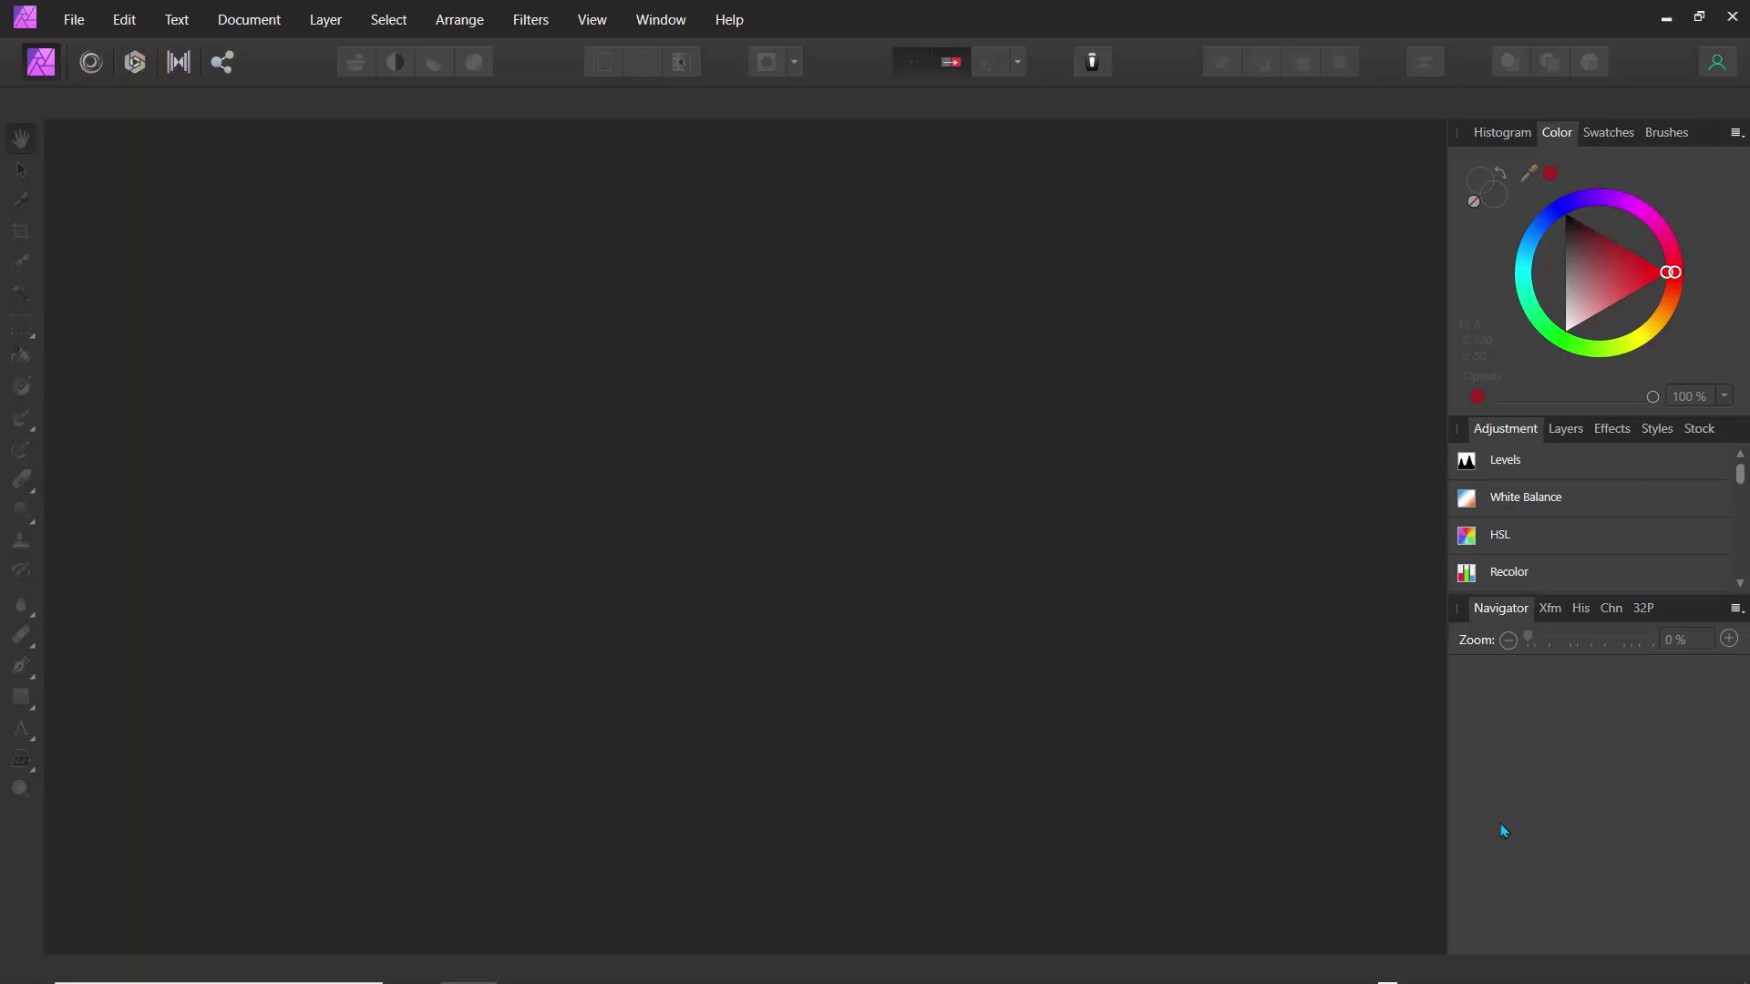
{"action": "left_click_drag", "start_coordinate": [1514, 437], "coordinate": [1265, 352]}
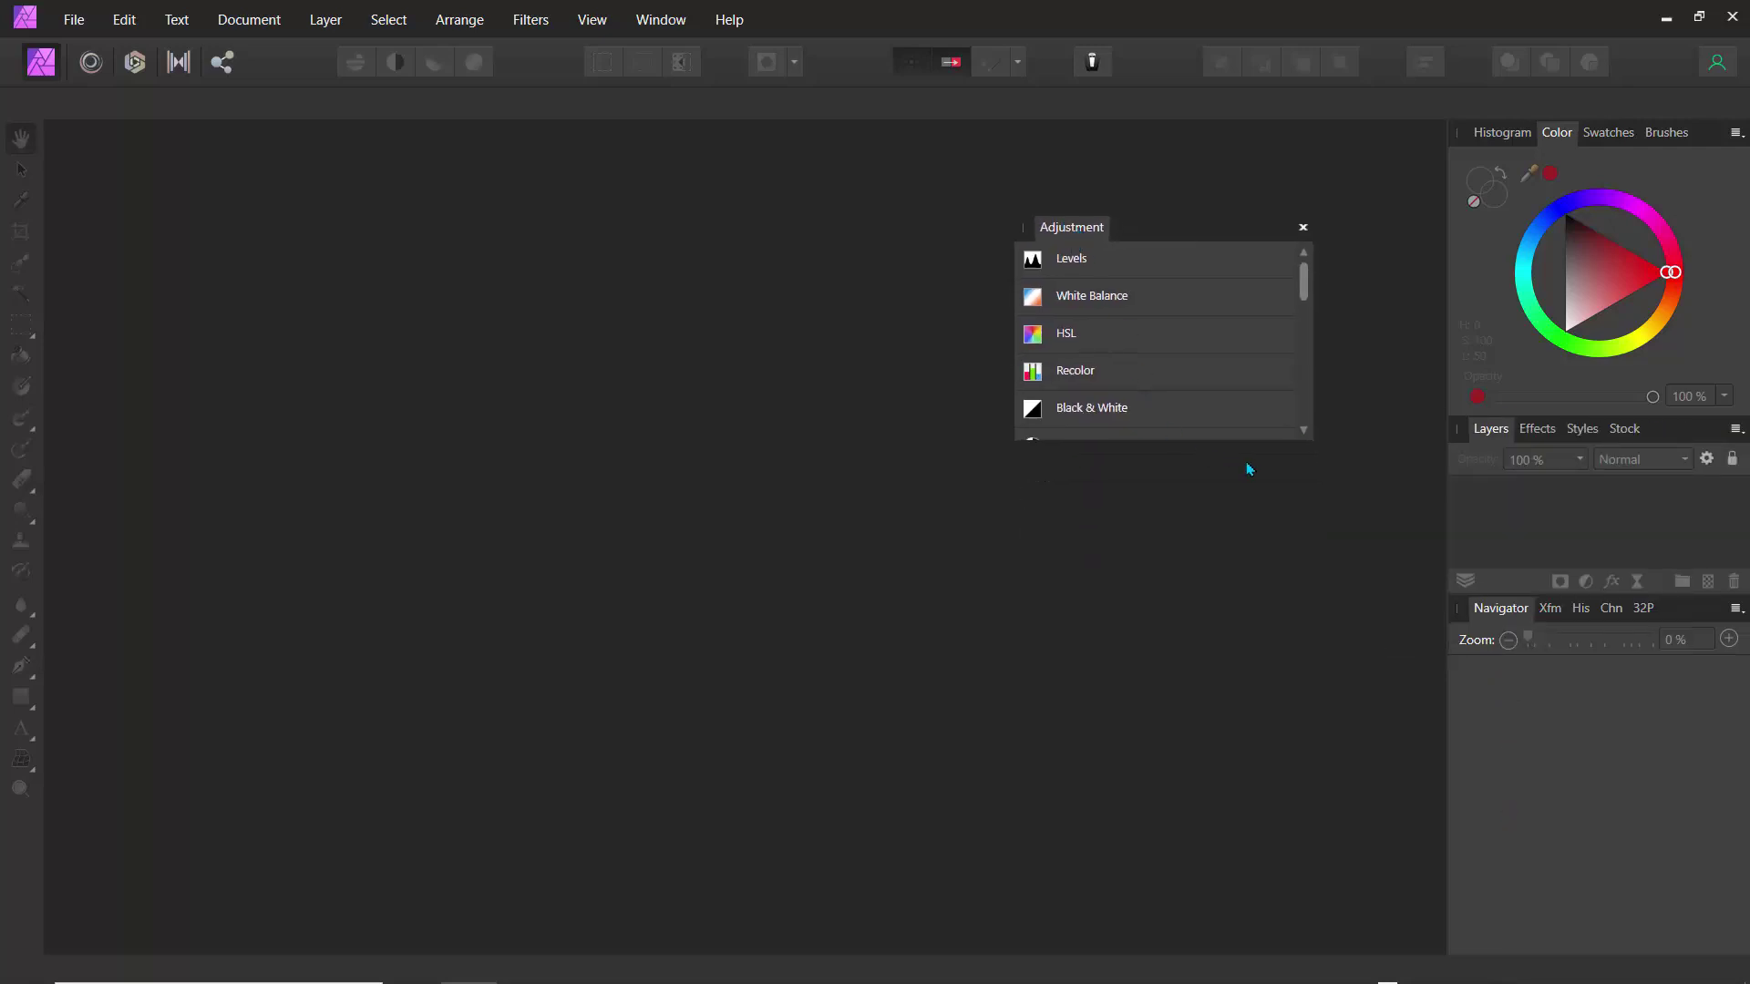
{"action": "left_click_drag", "start_coordinate": [1292, 437], "coordinate": [1256, 973]}
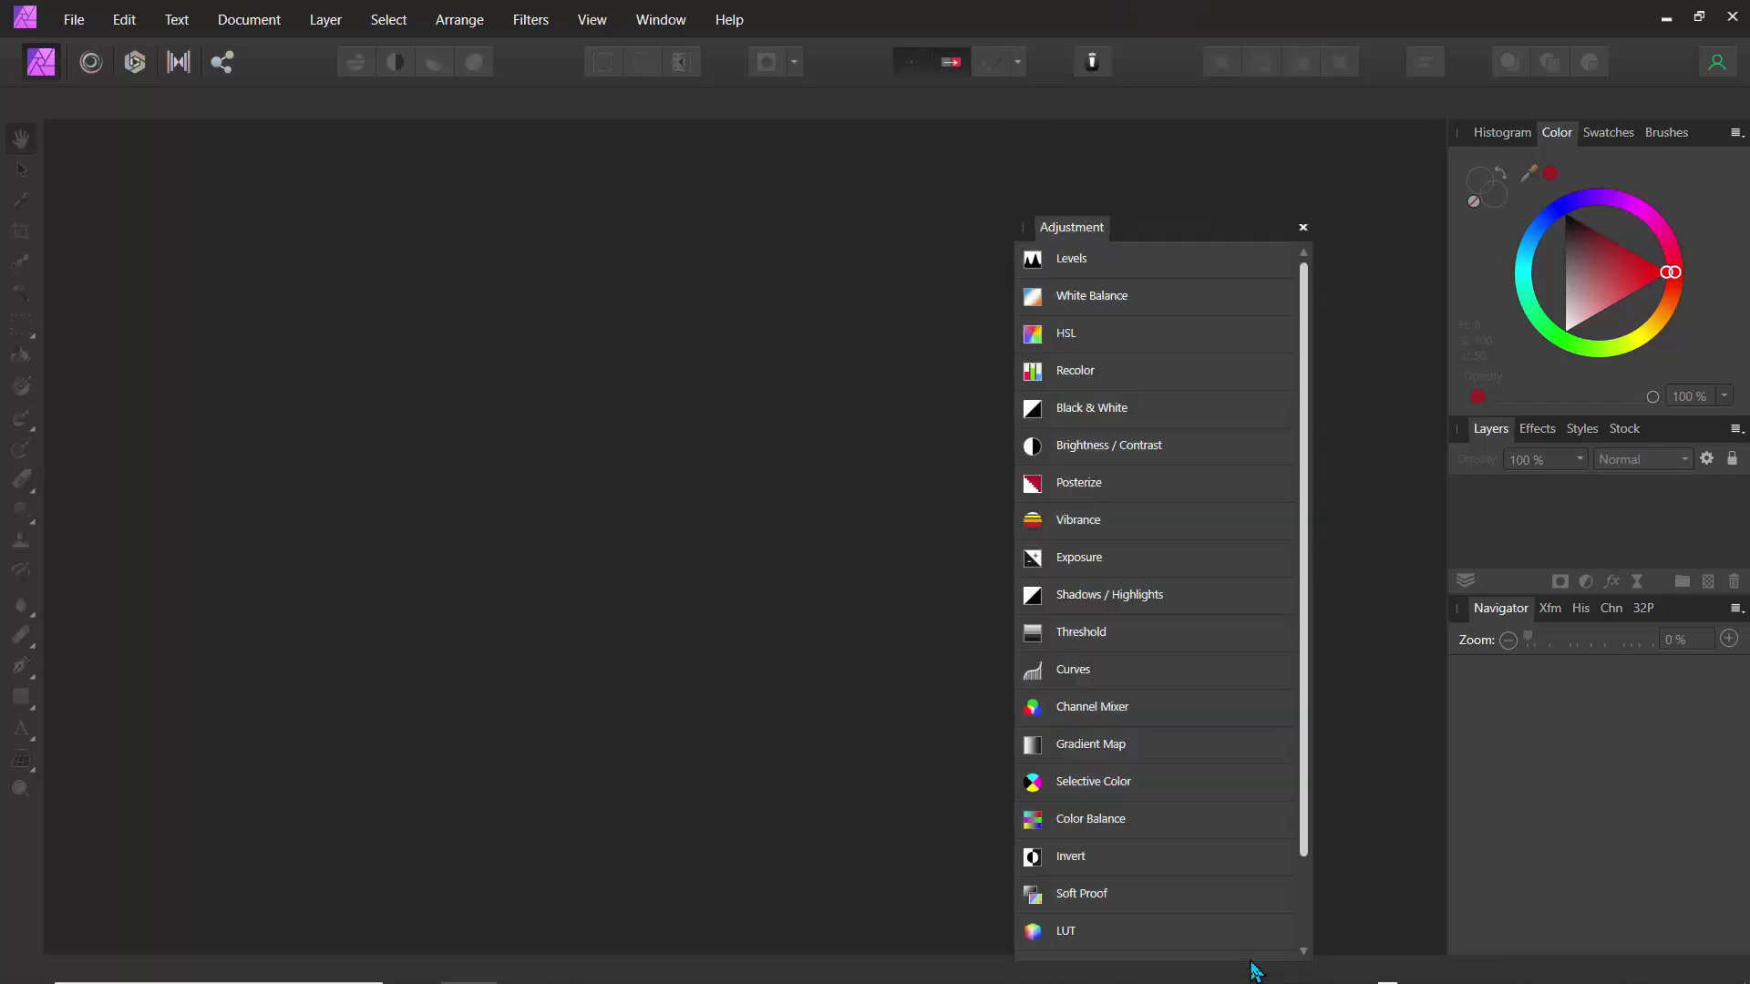
{"action": "left_click_drag", "start_coordinate": [1176, 235], "coordinate": [1184, 145]}
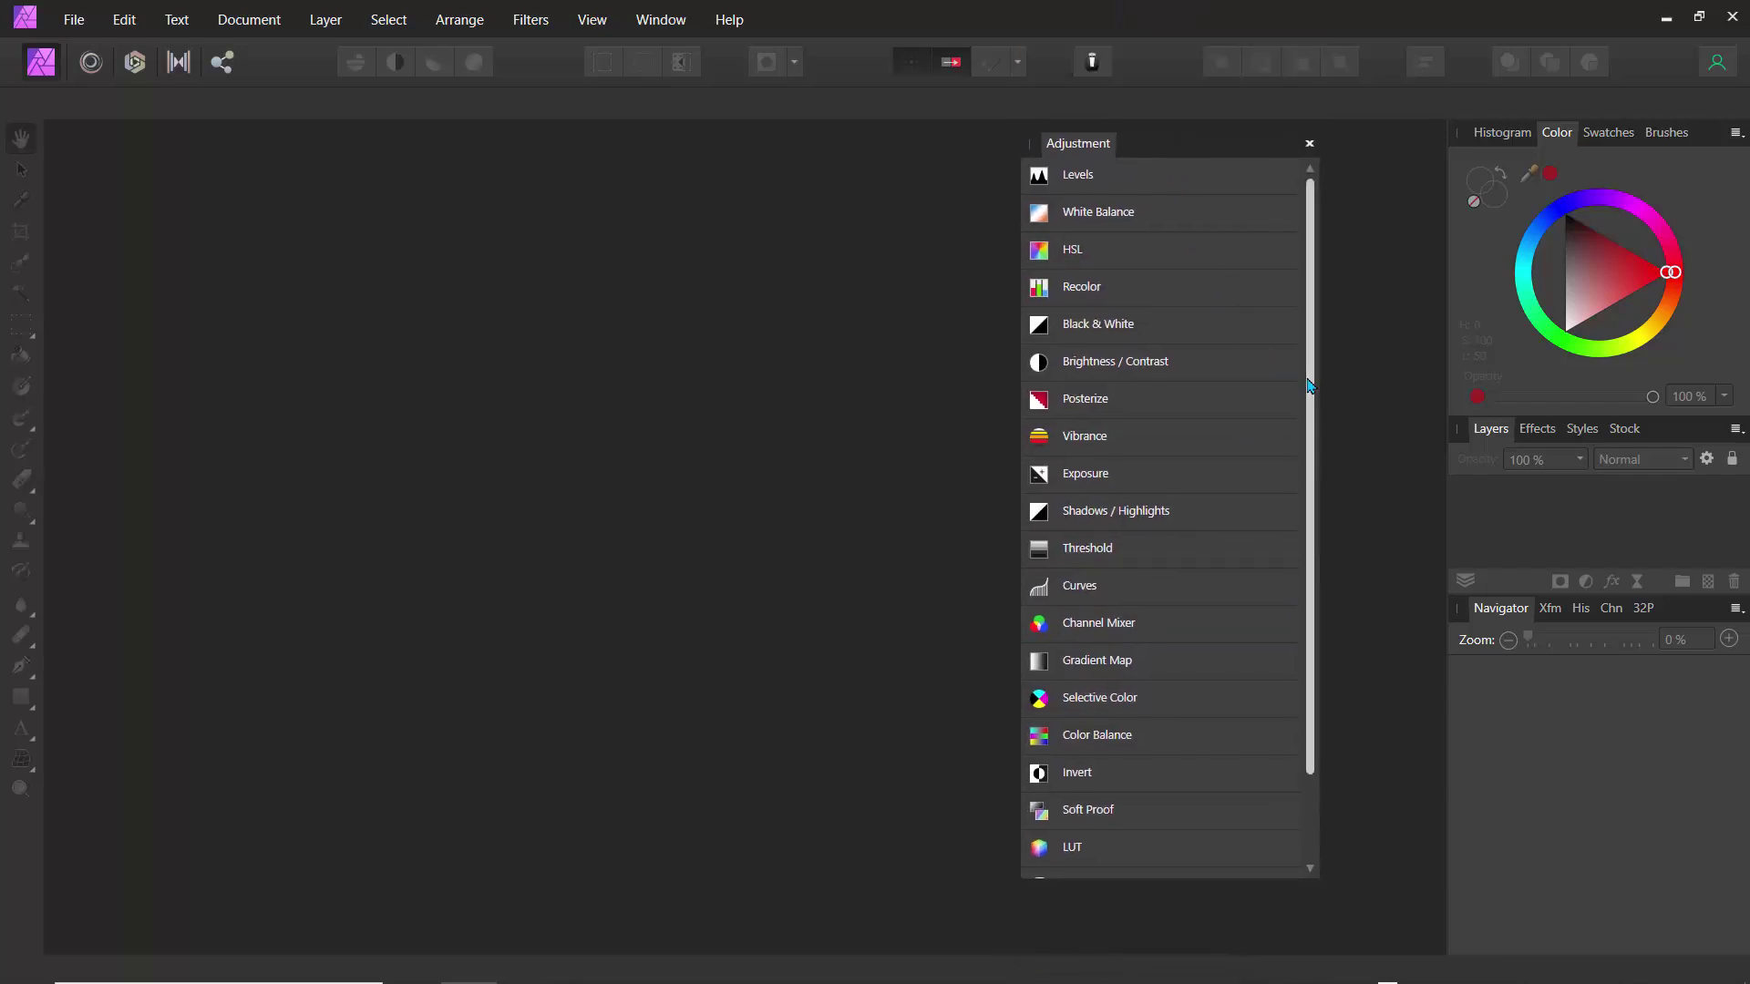
{"action": "mouse_move", "coordinate": [1310, 384]}
{"action": "left_mouse_down"}
{"action": "mouse_move", "coordinate": [1318, 495]}
{"action": "mouse_move", "coordinate": [1312, 385]}
{"action": "mouse_move", "coordinate": [1315, 416]}
{"action": "left_mouse_up"}
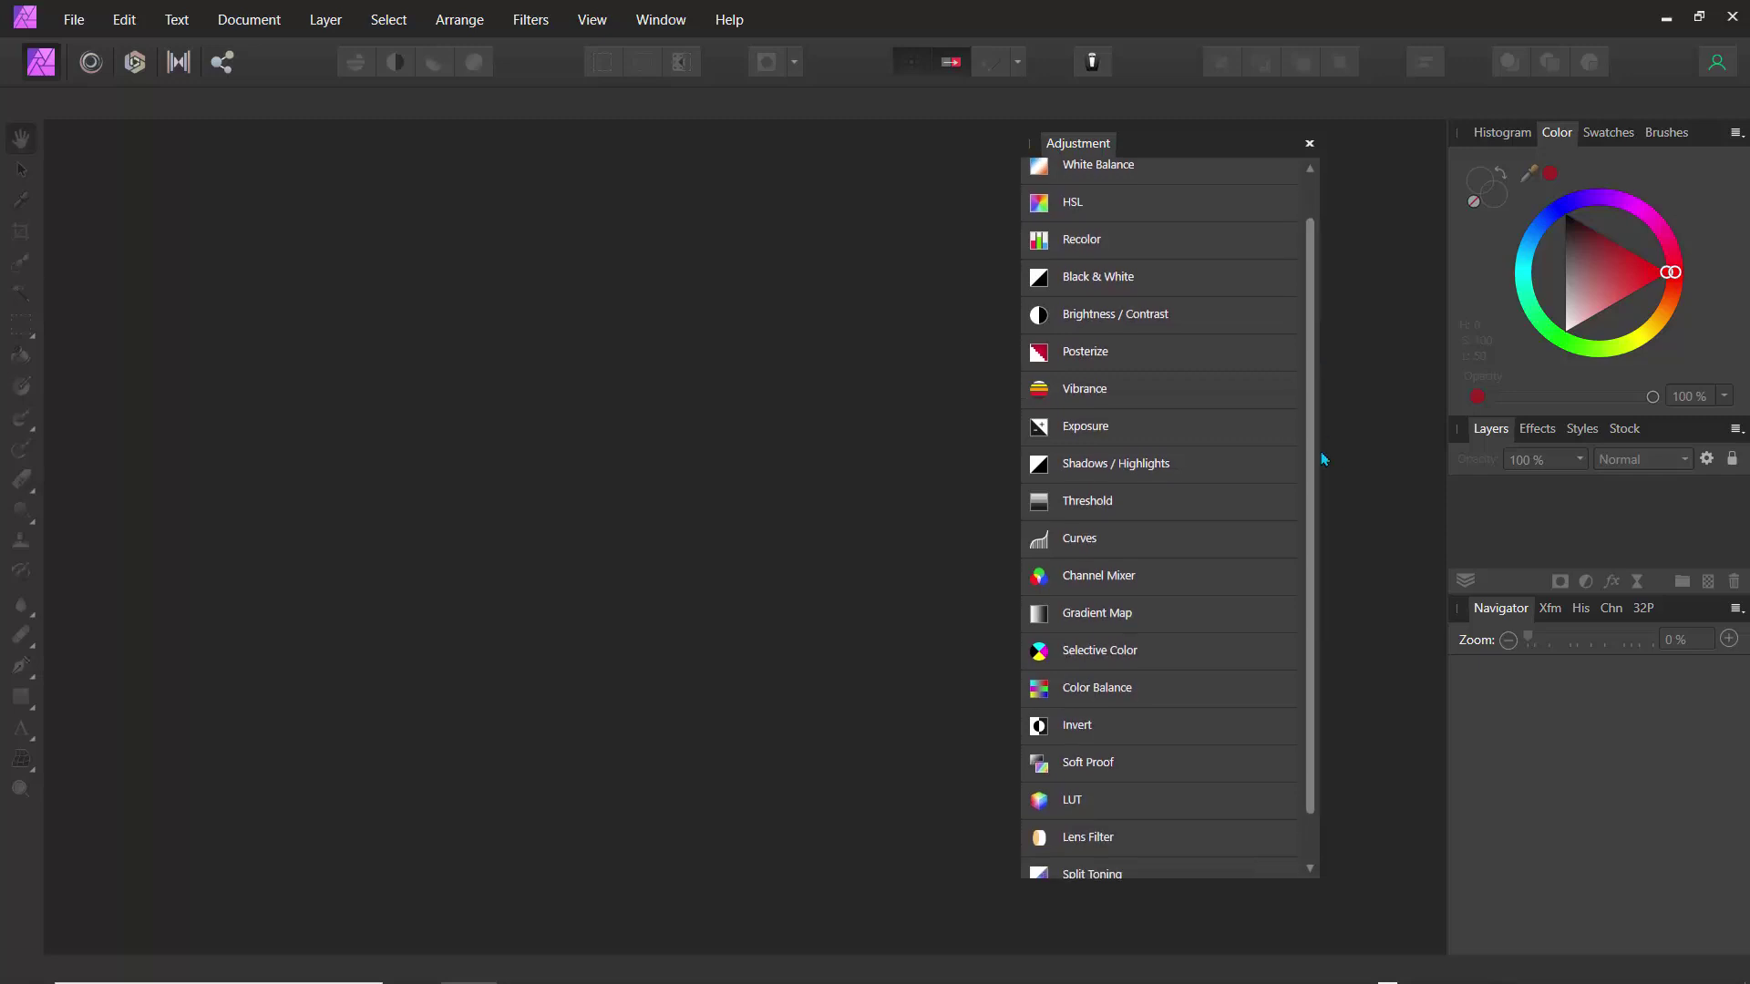